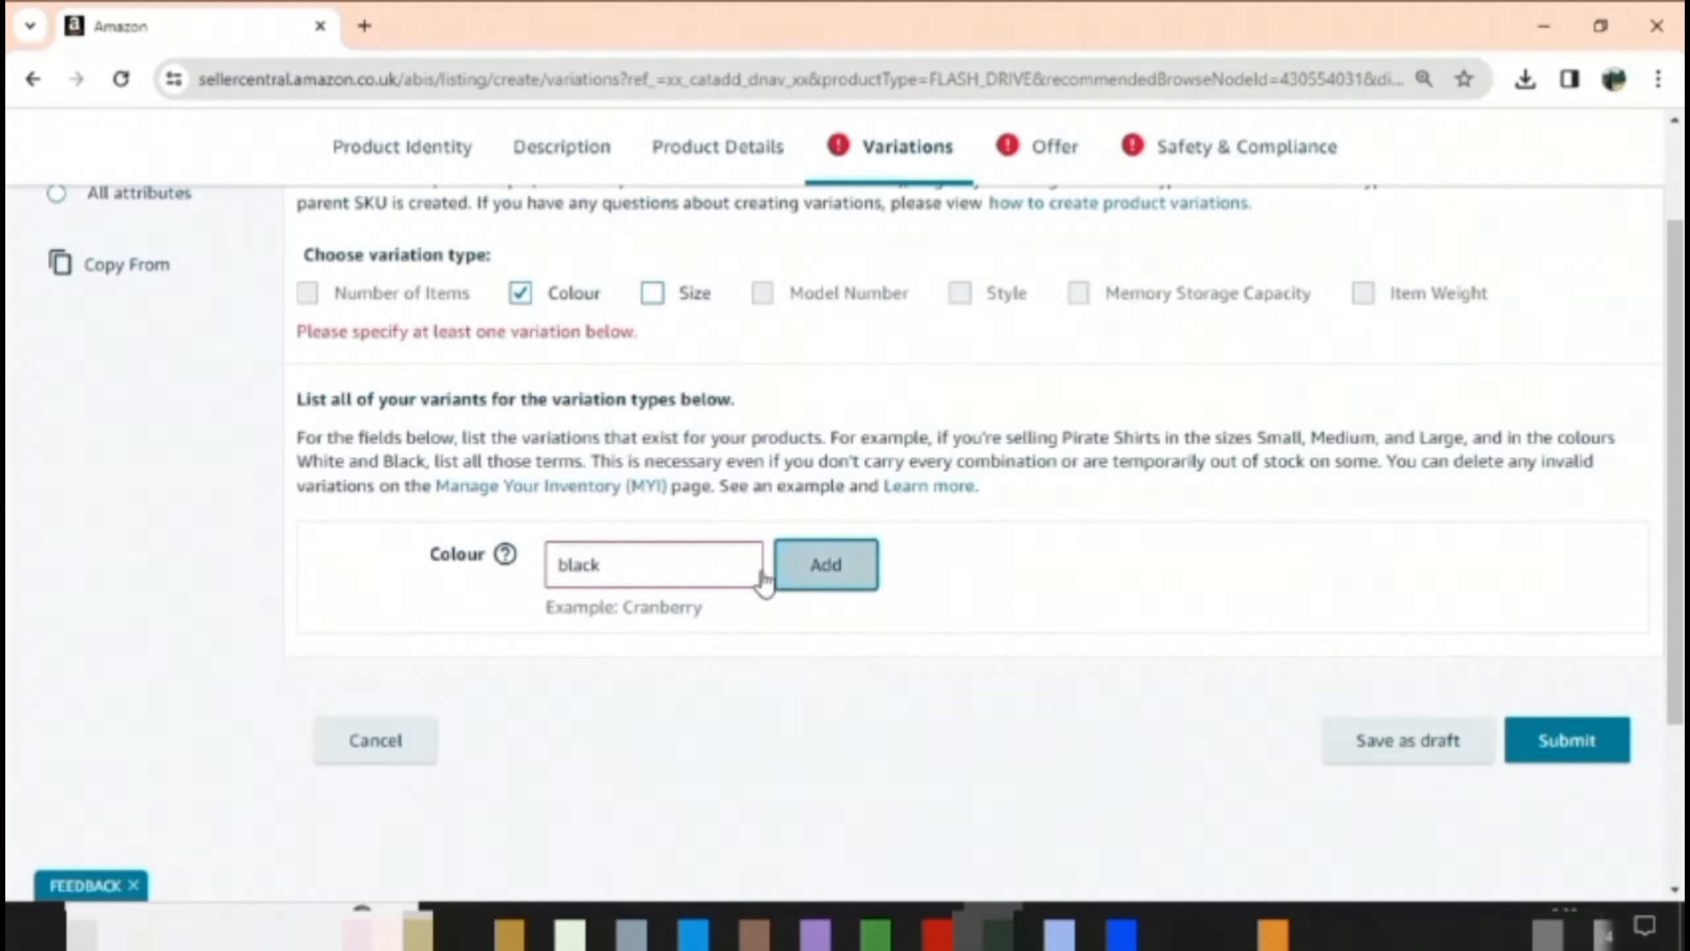
Step: Add pink, red and blue as further colour variants of the product
click(674, 551)
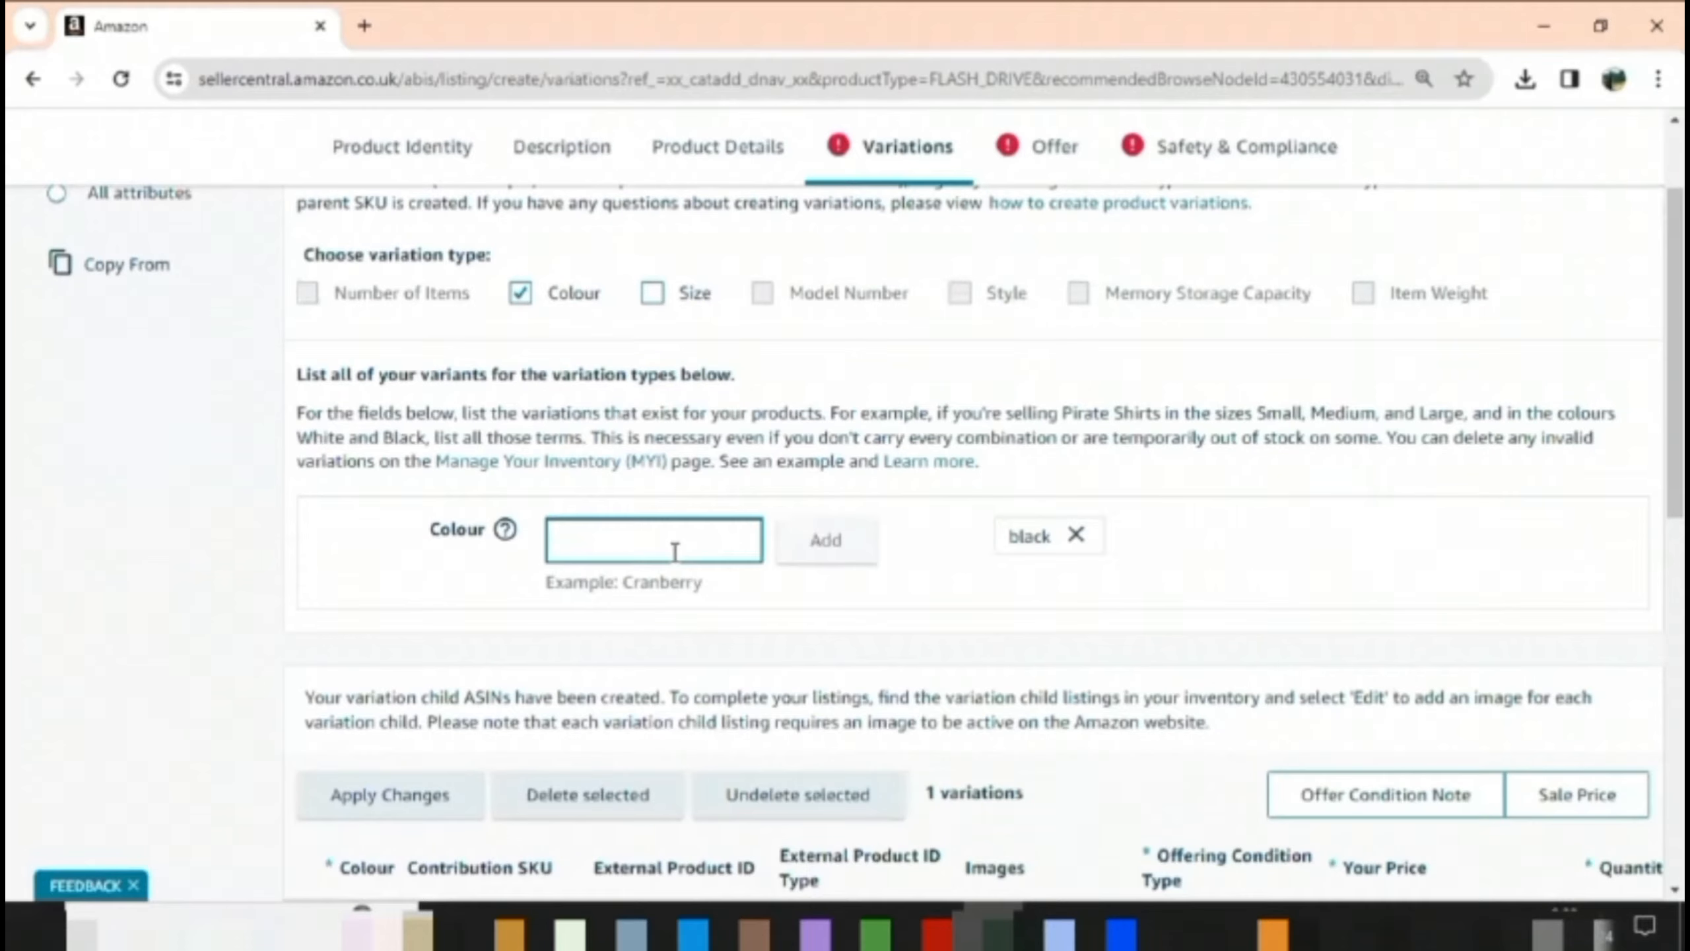
text(pink)
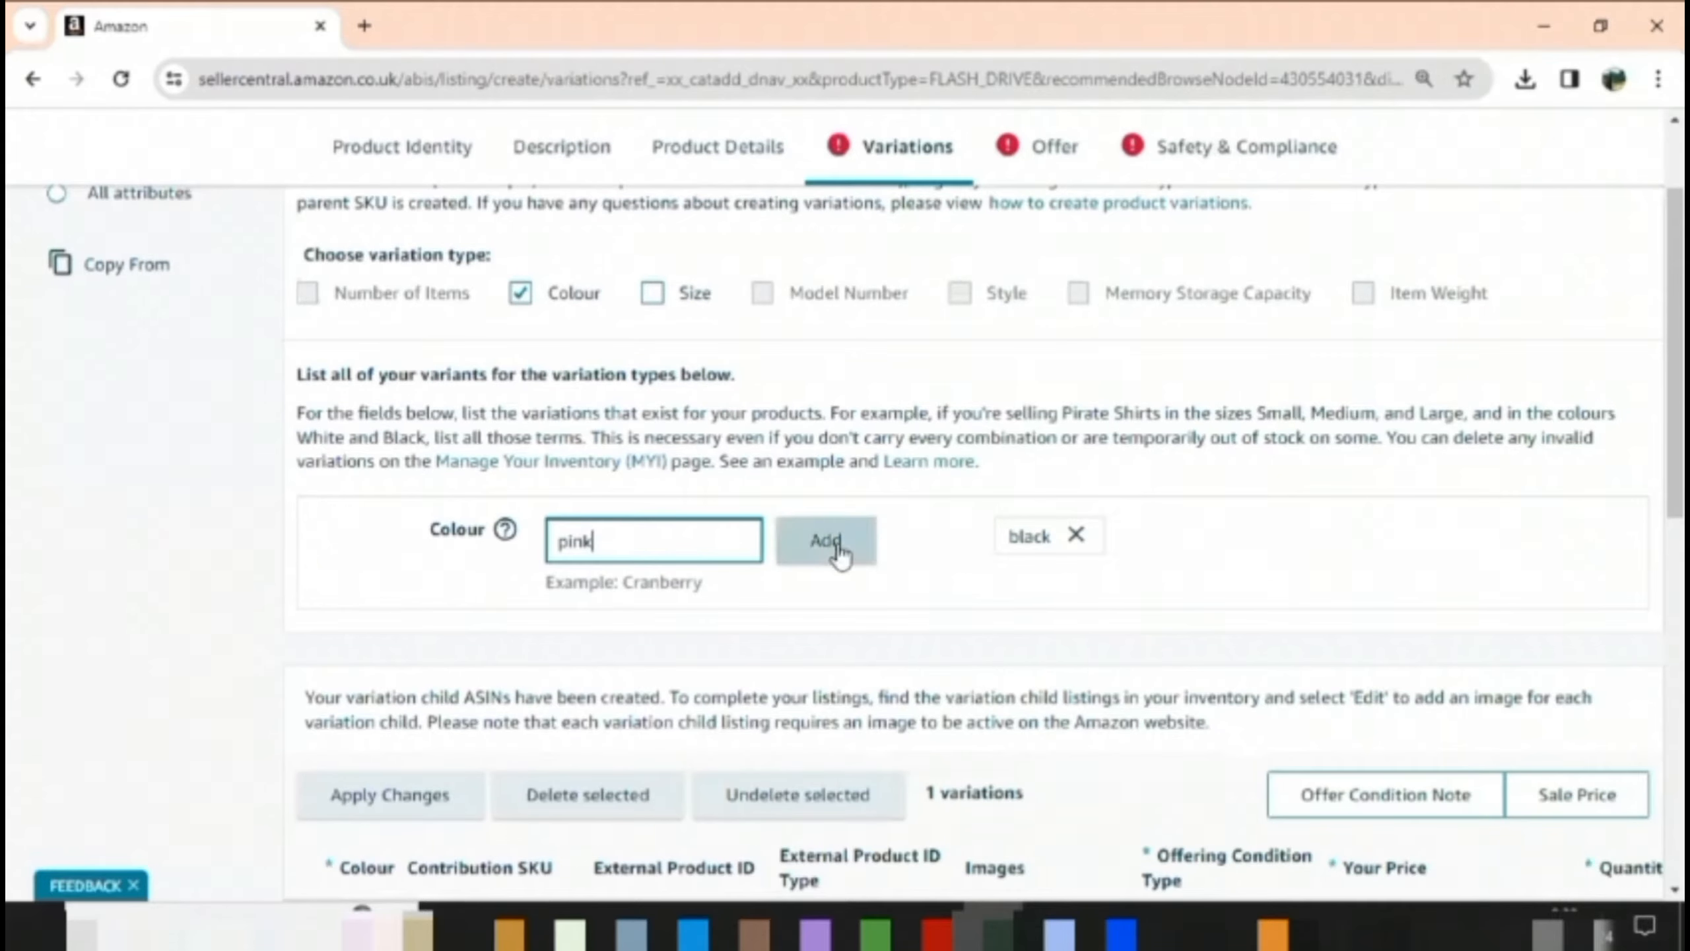
click(840, 554)
click(684, 542)
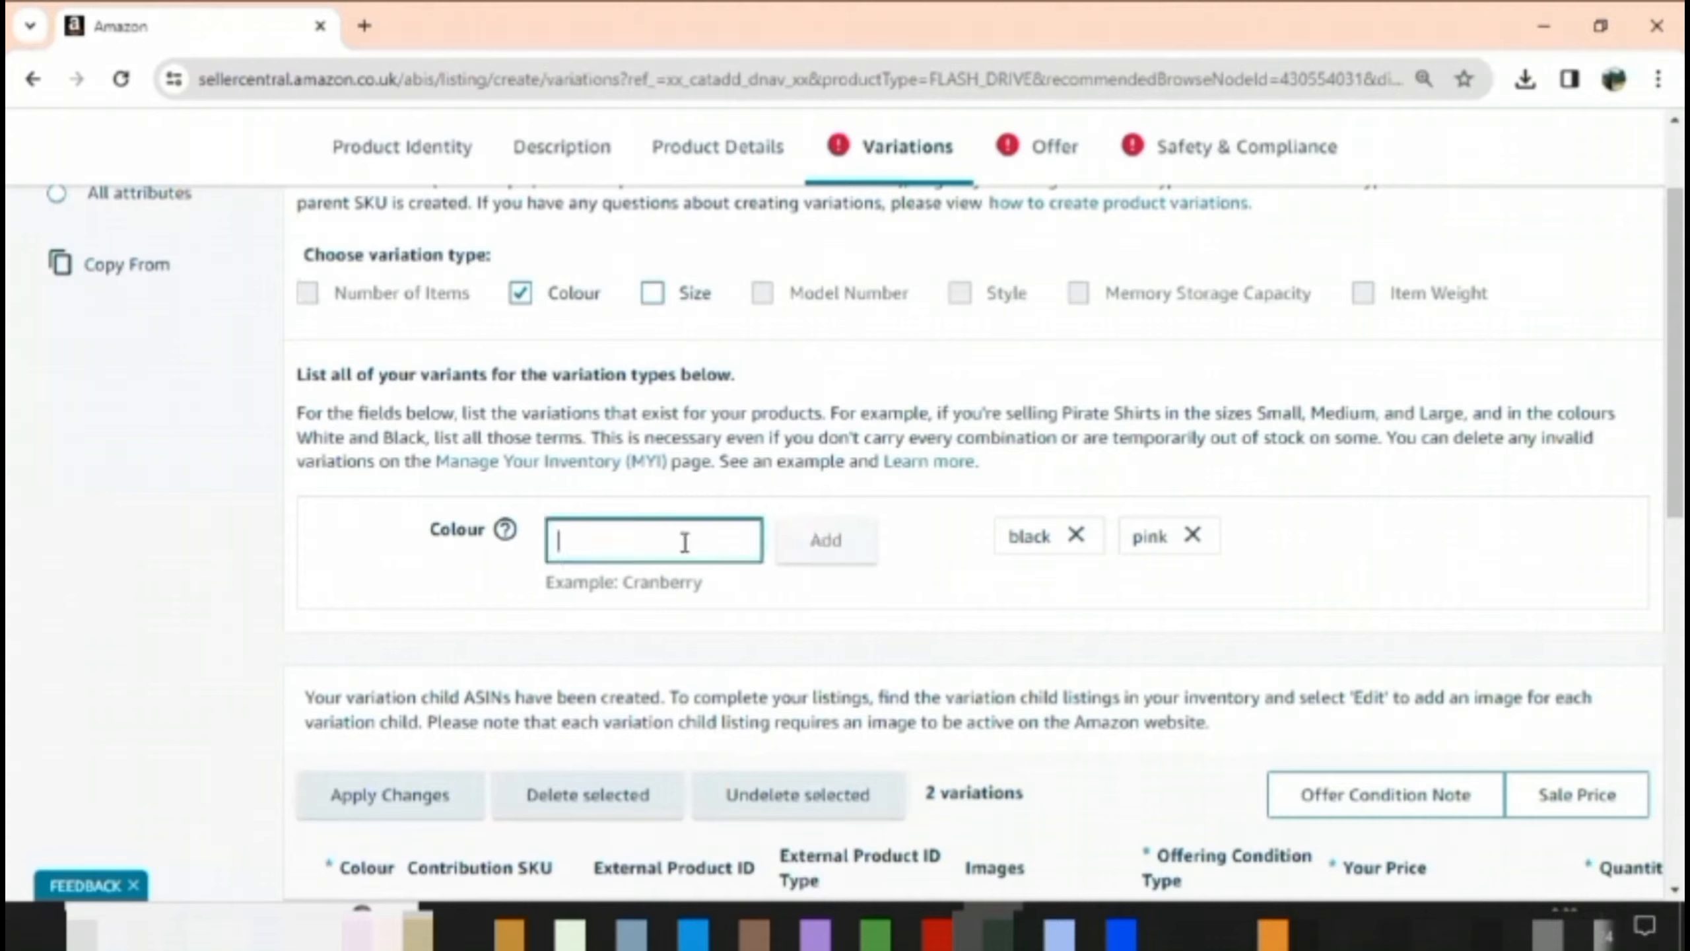
text(re)
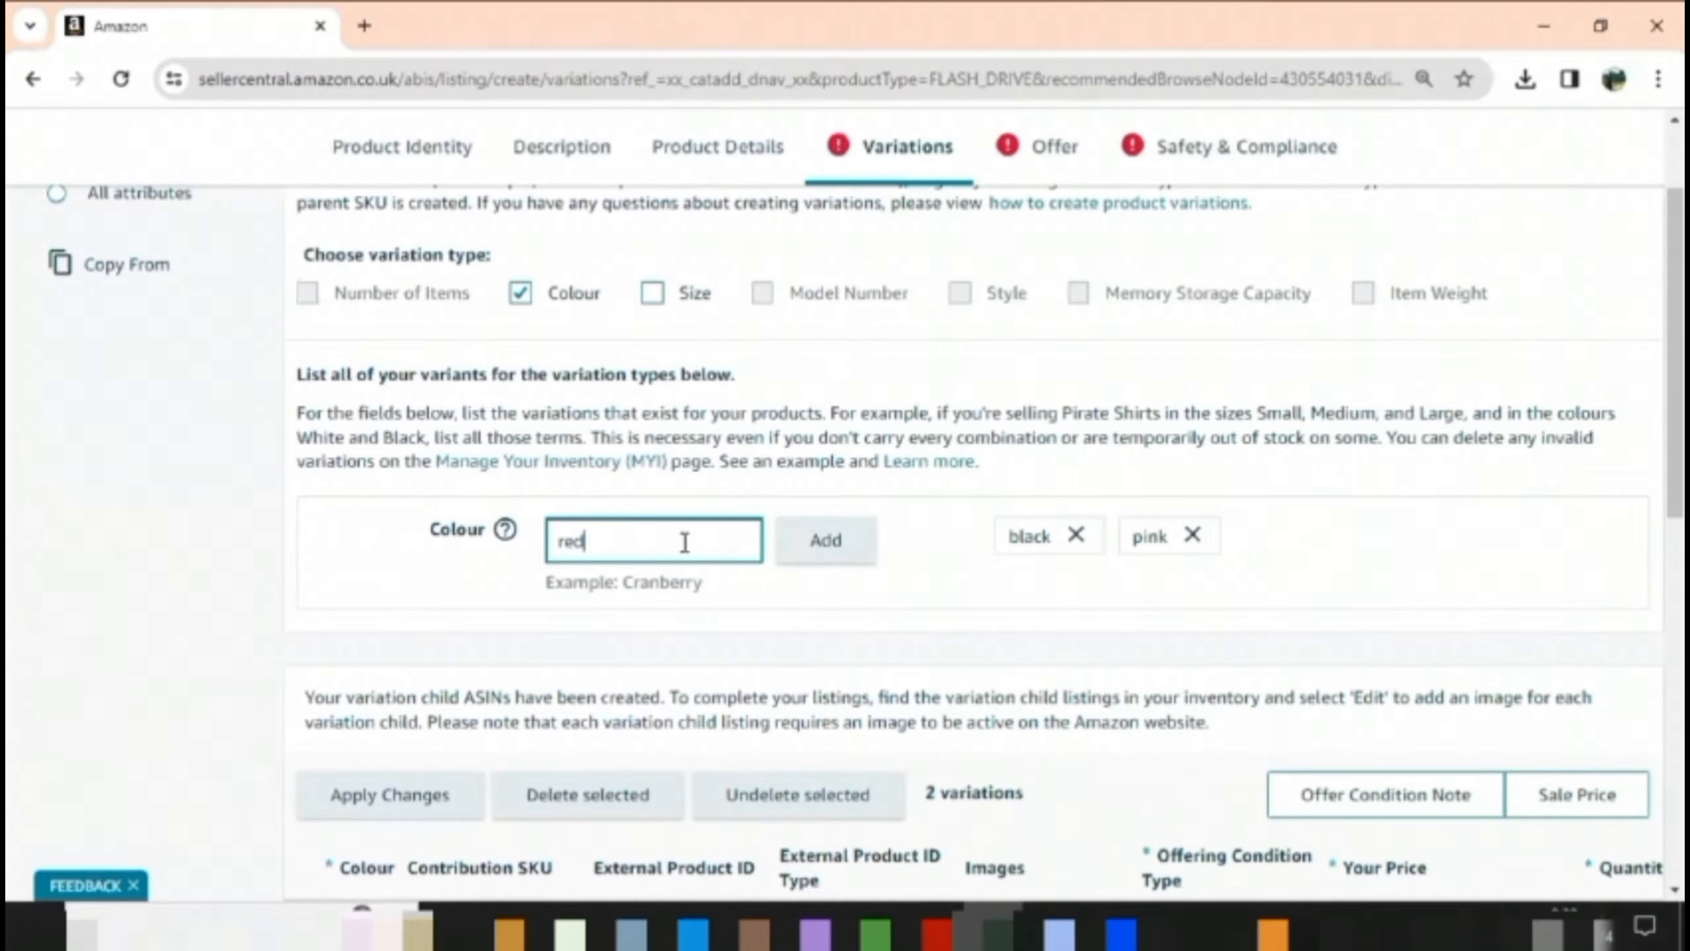
text(d)
click(823, 551)
click(631, 540)
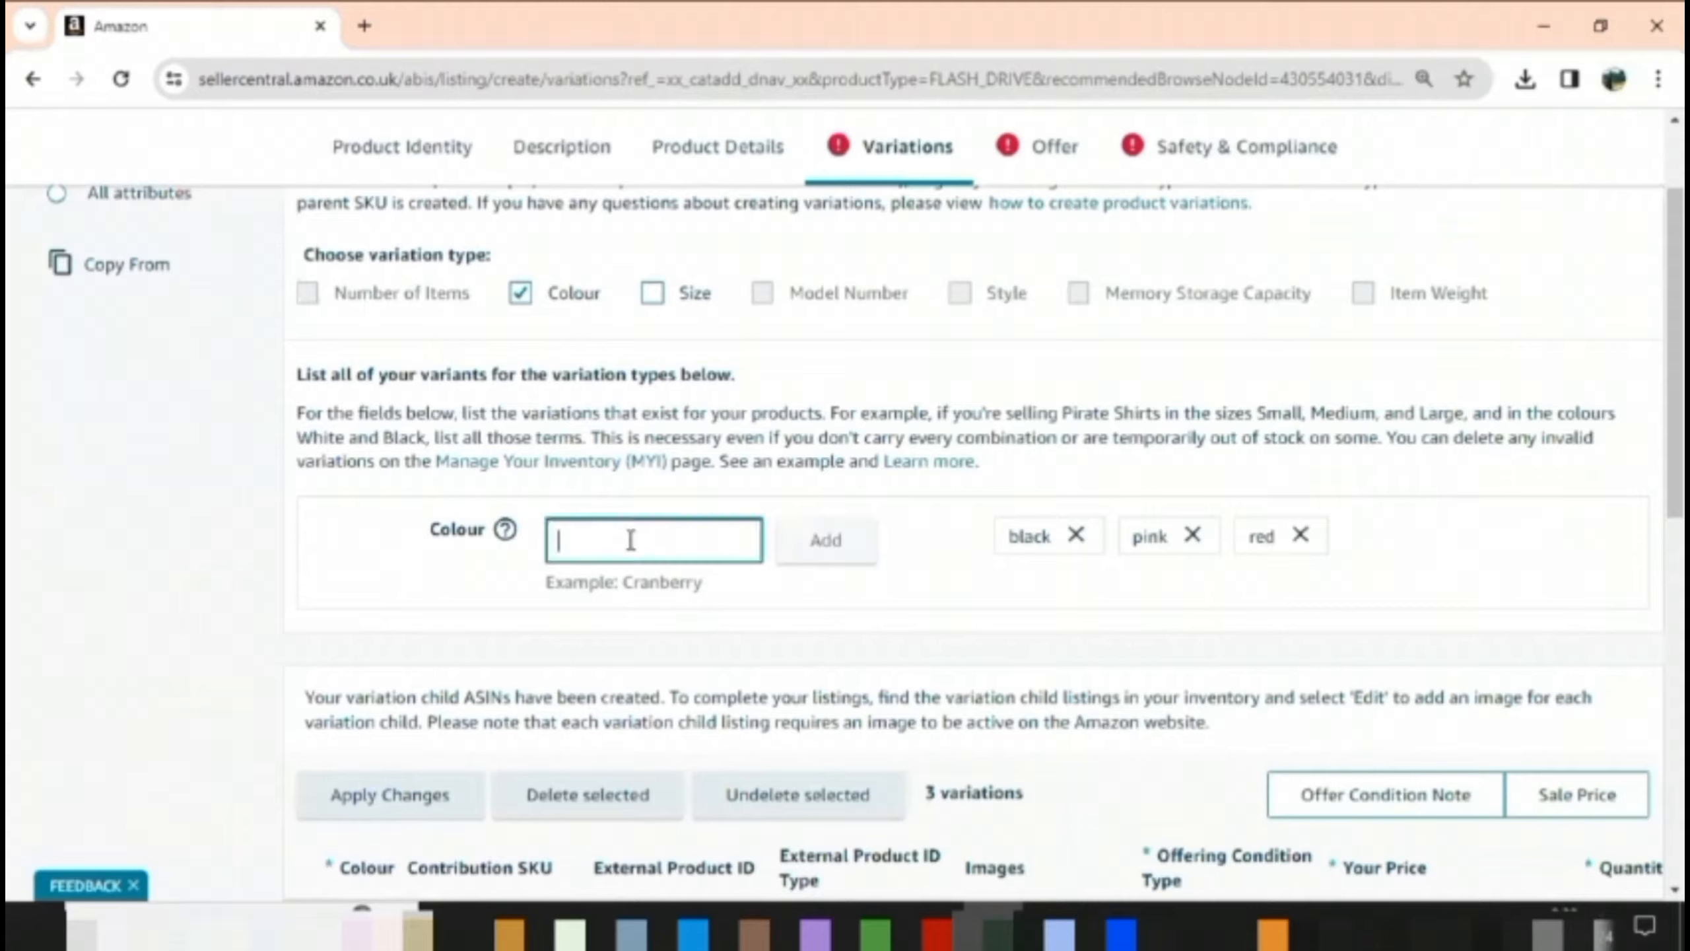
text(blue)
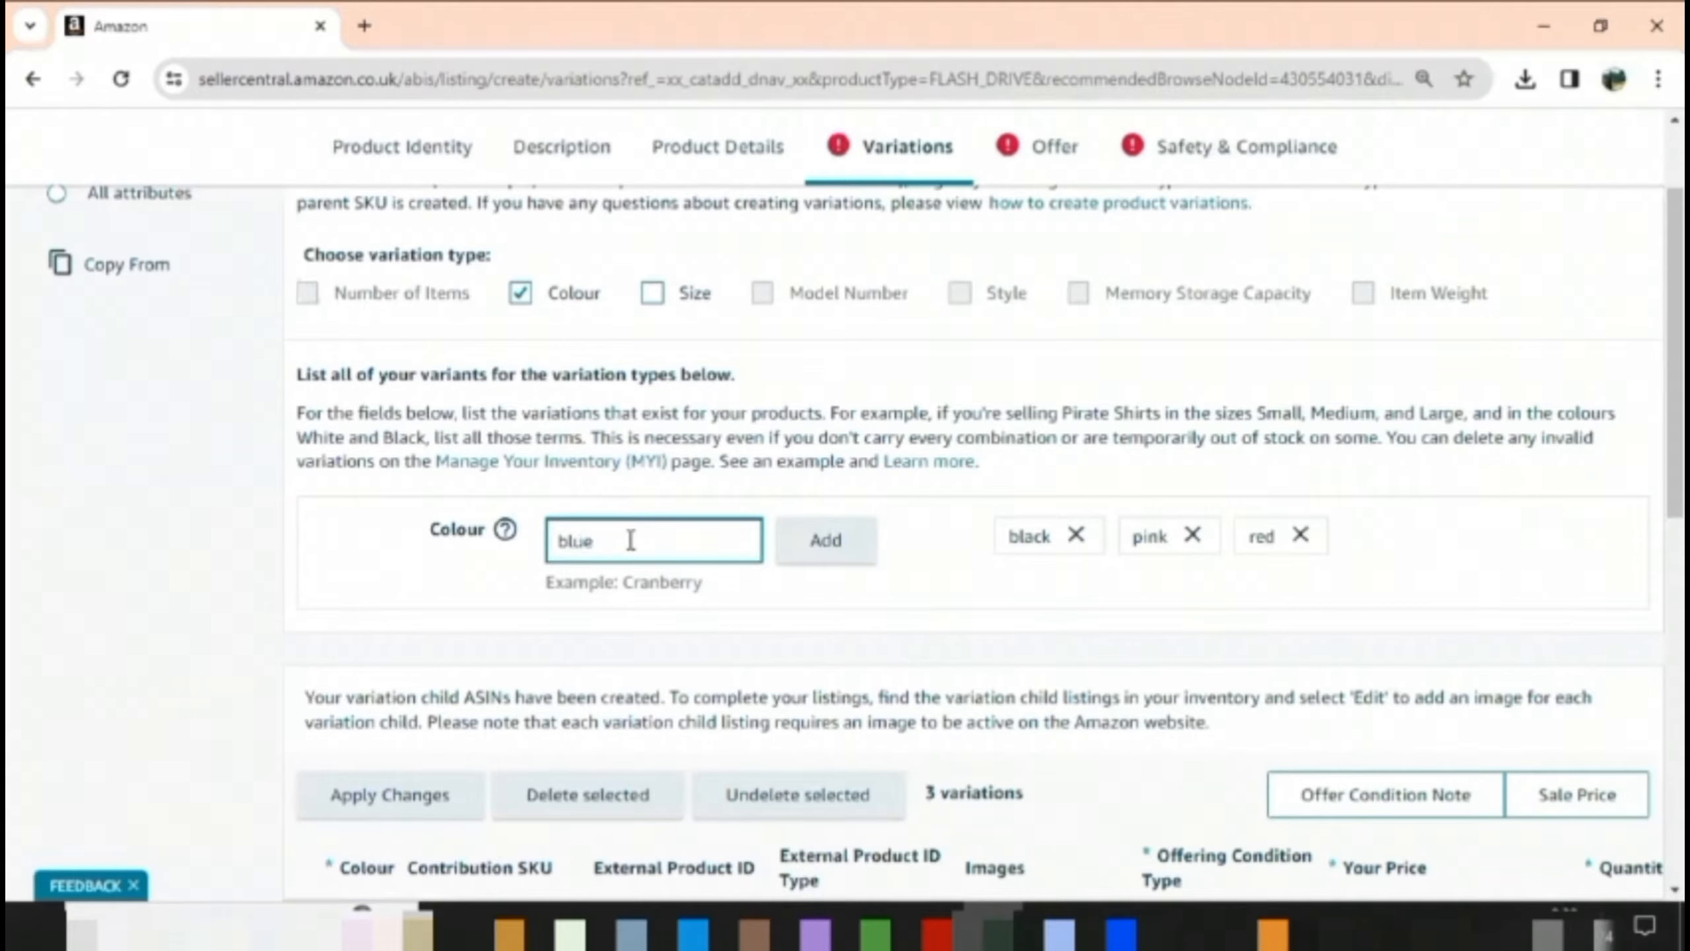
click(826, 543)
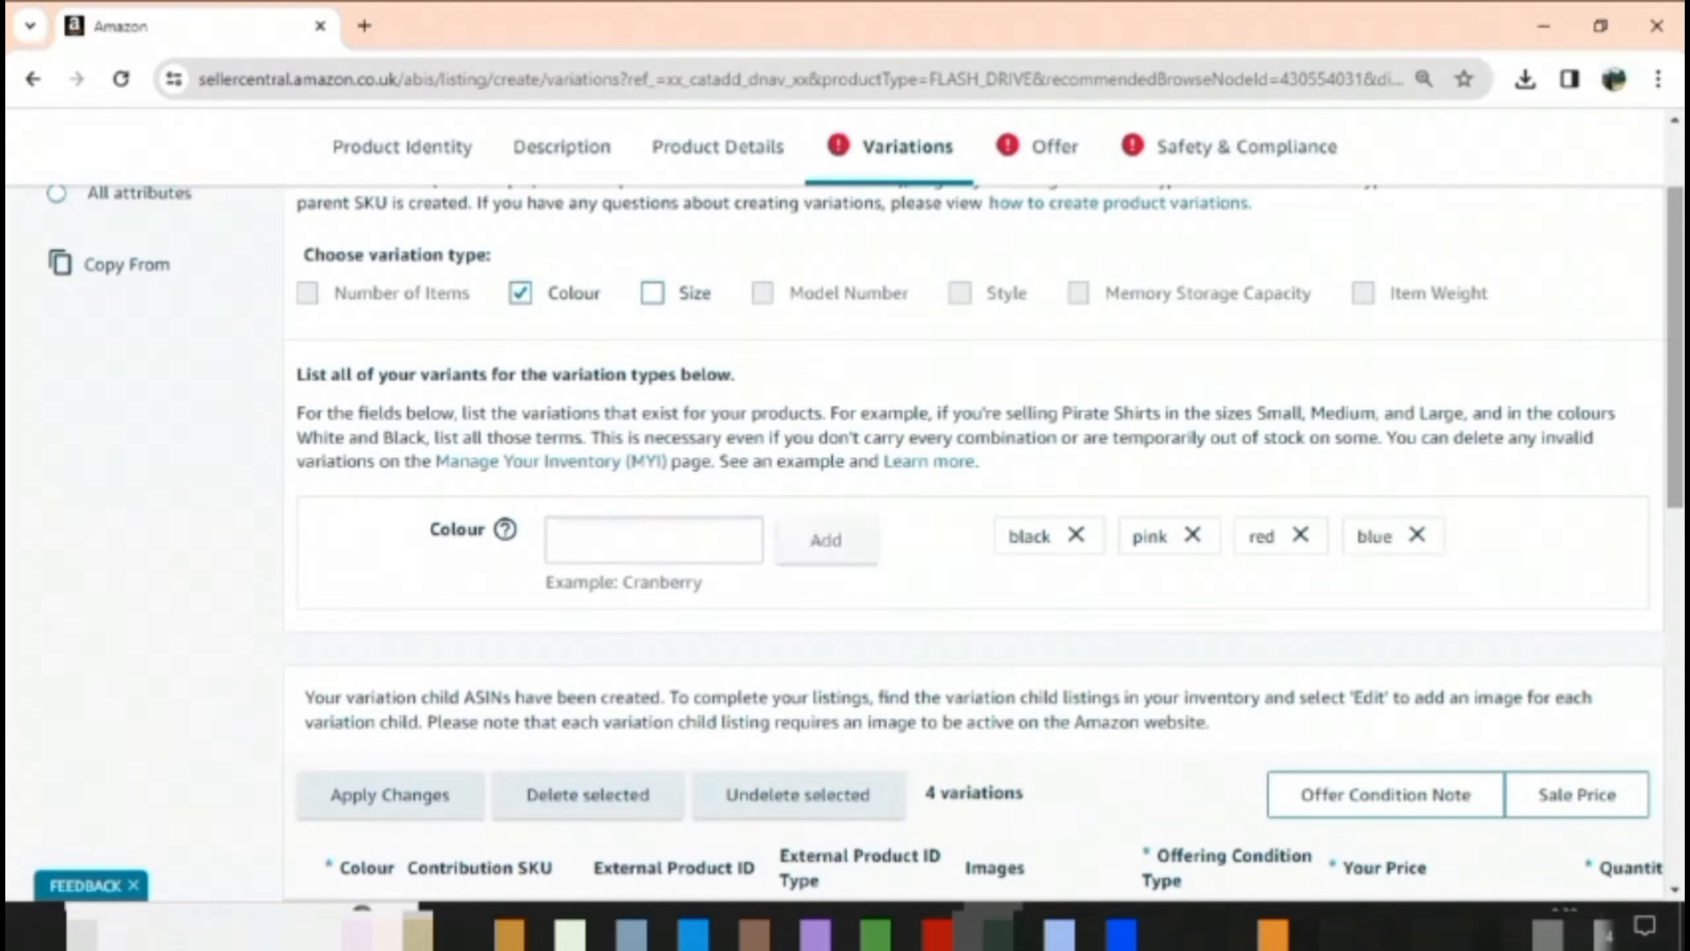
Step: Set the offering condition type to New for the black, pink, red and blue variations
scroll(973, 544, down, 3)
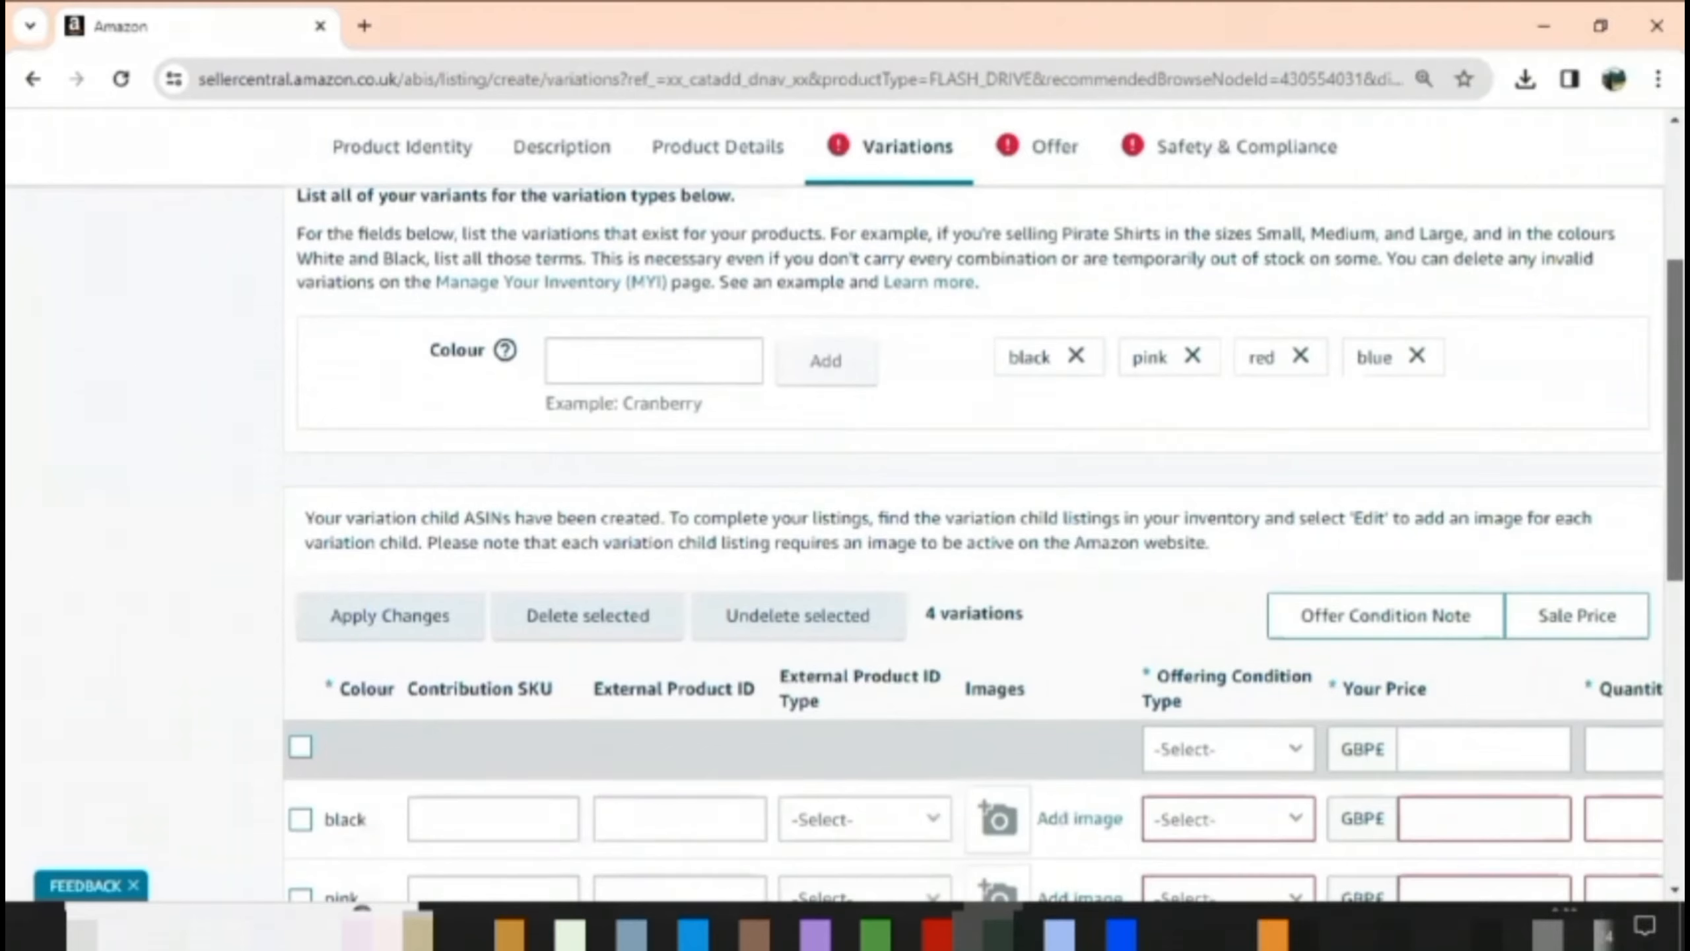
scroll(973, 544, down, 5)
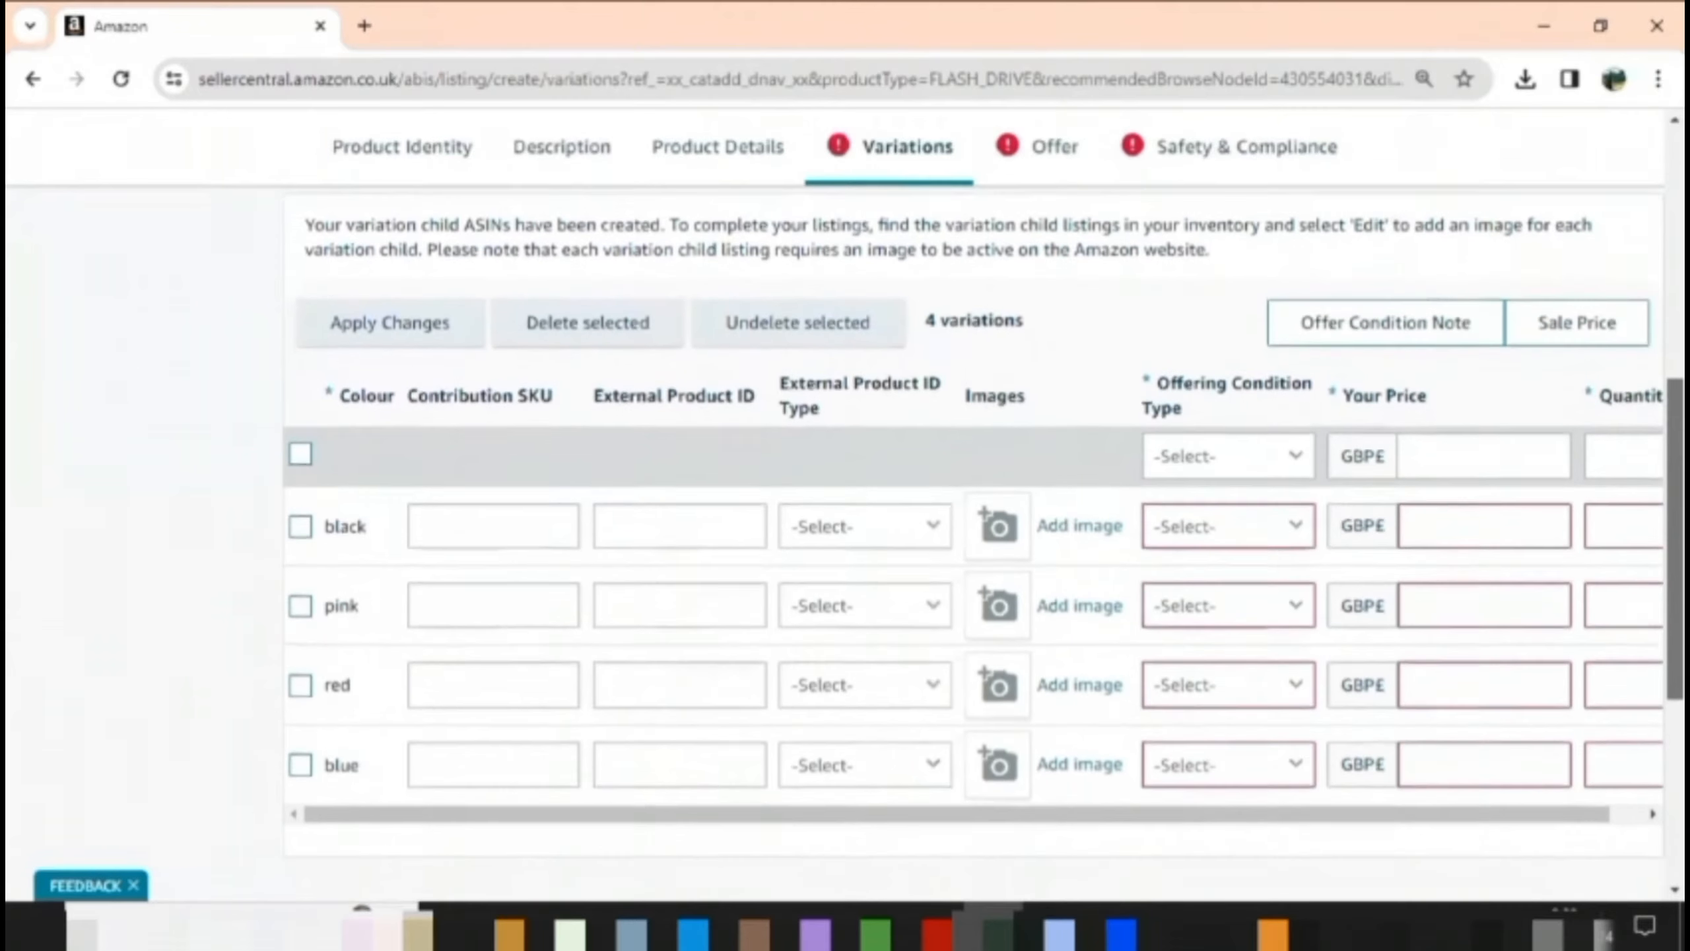
drag(1675, 539, 1675, 553)
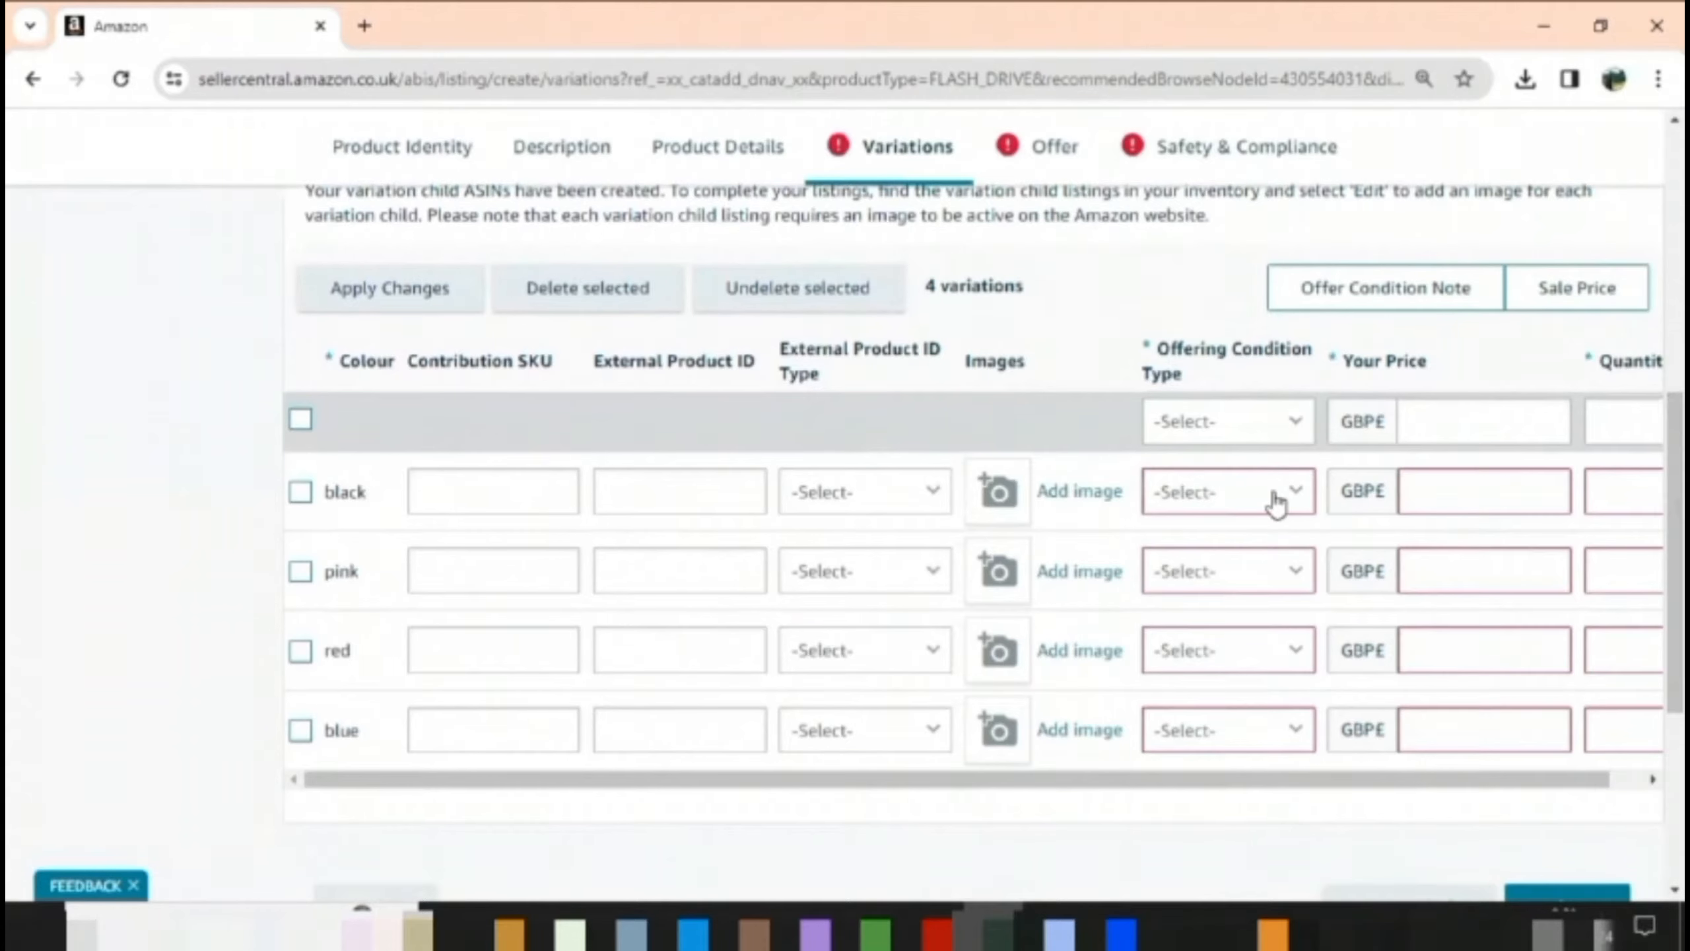
click(1253, 498)
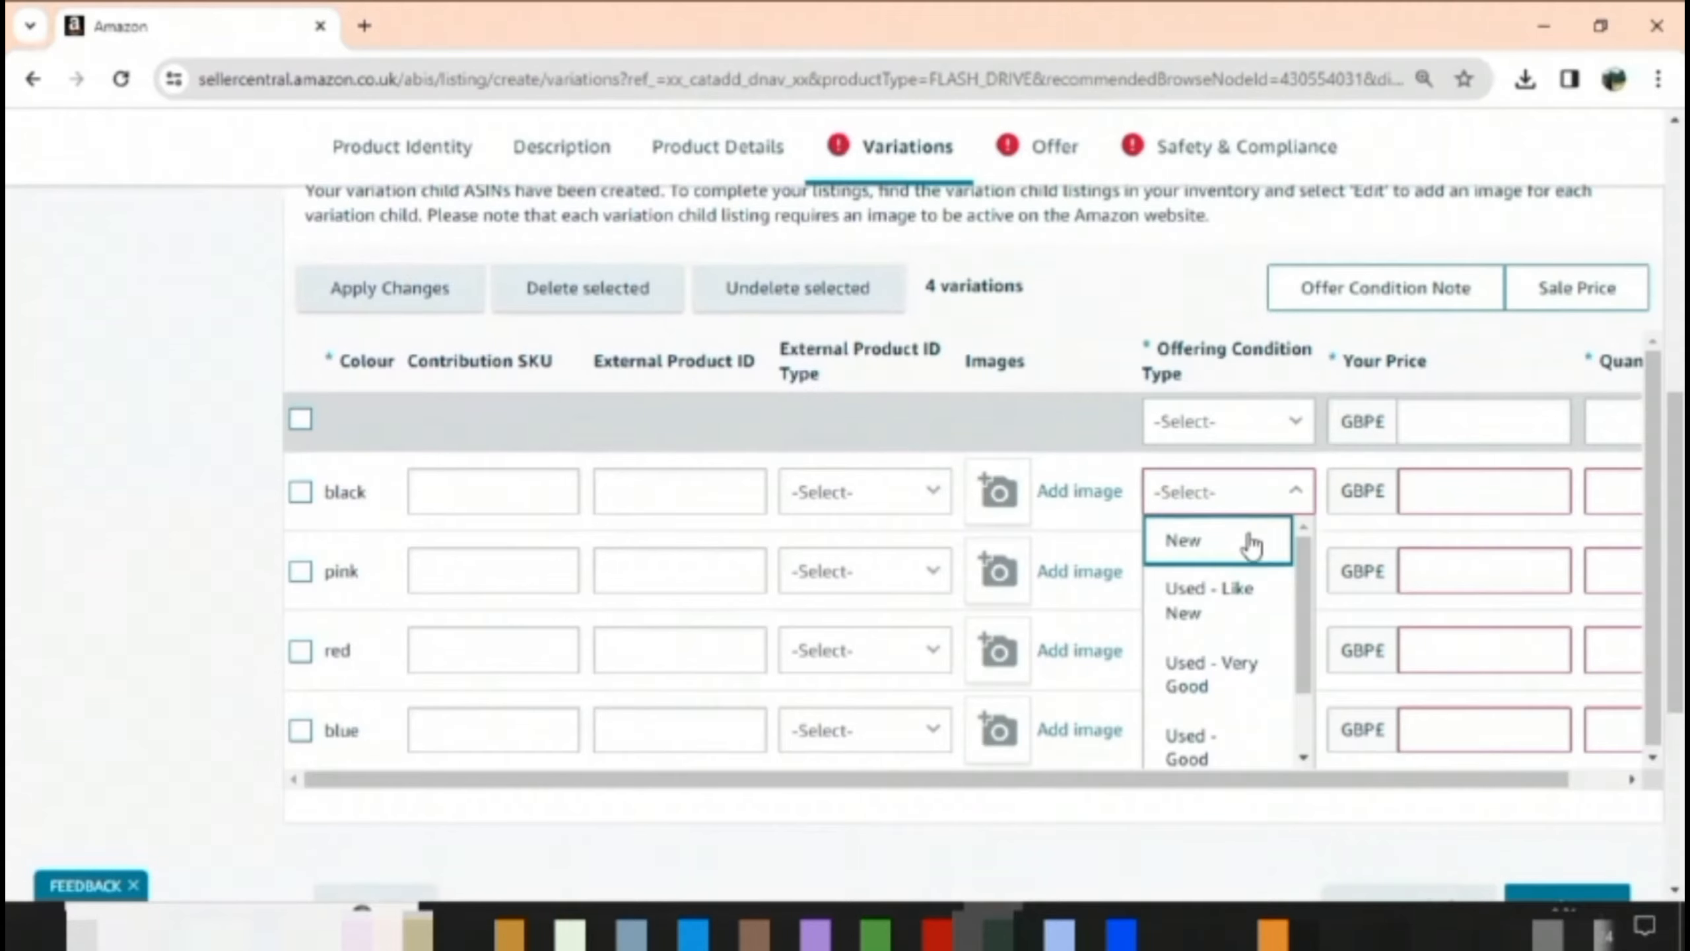
click(1247, 539)
click(1247, 573)
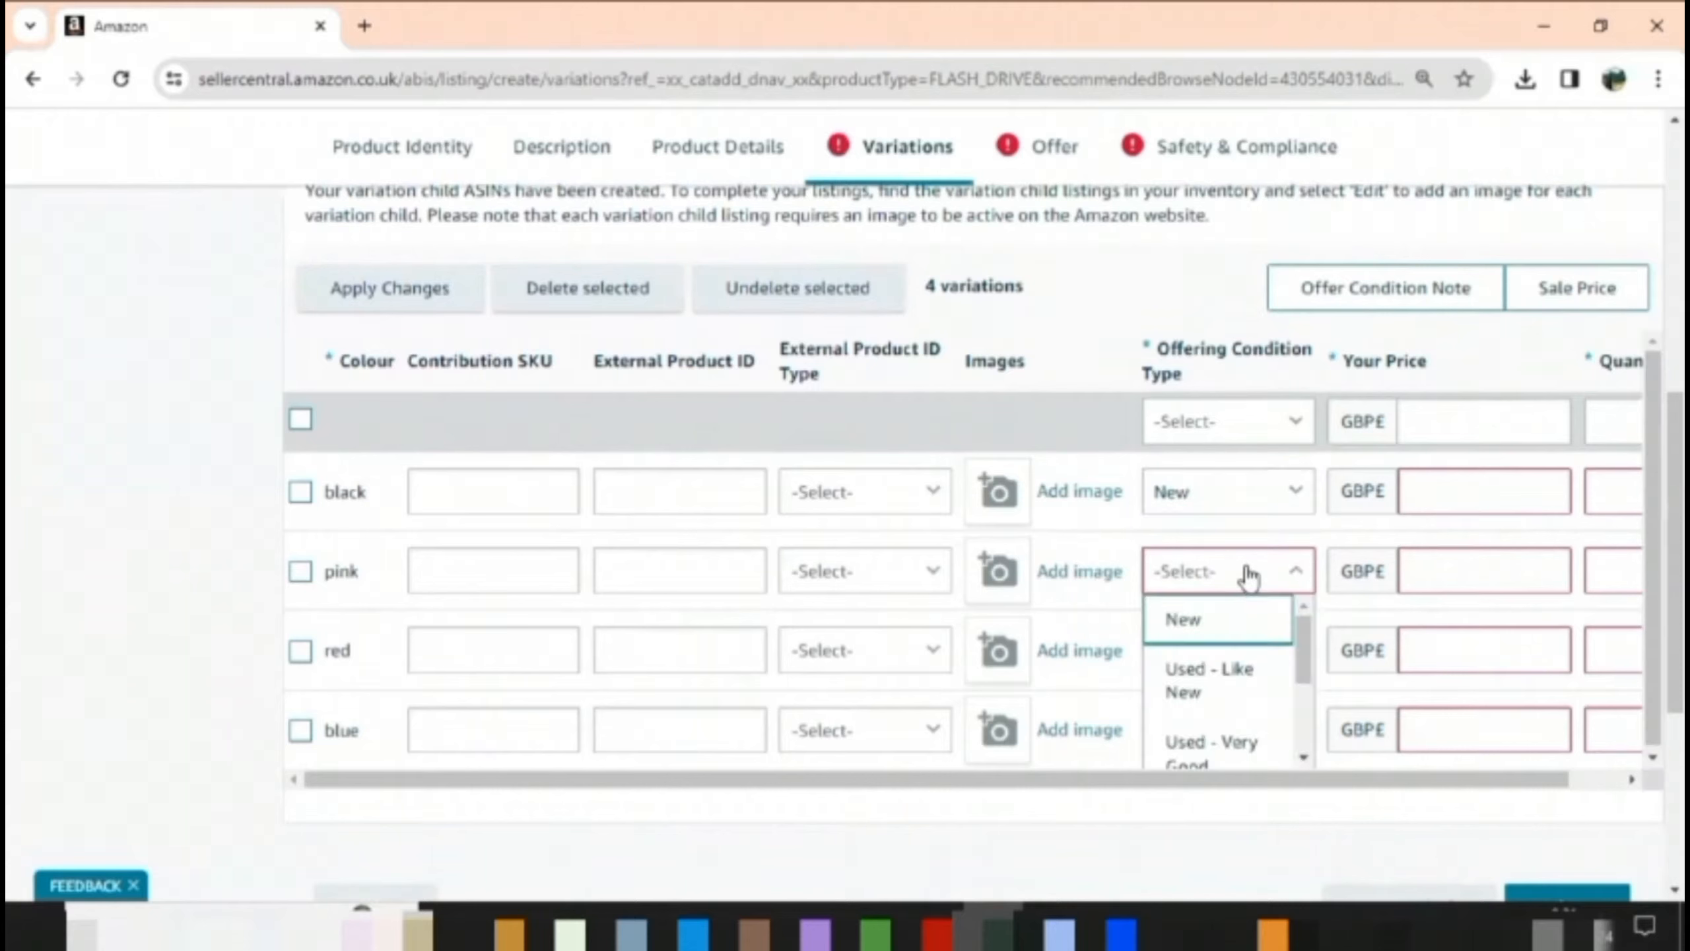
click(1249, 617)
click(1247, 650)
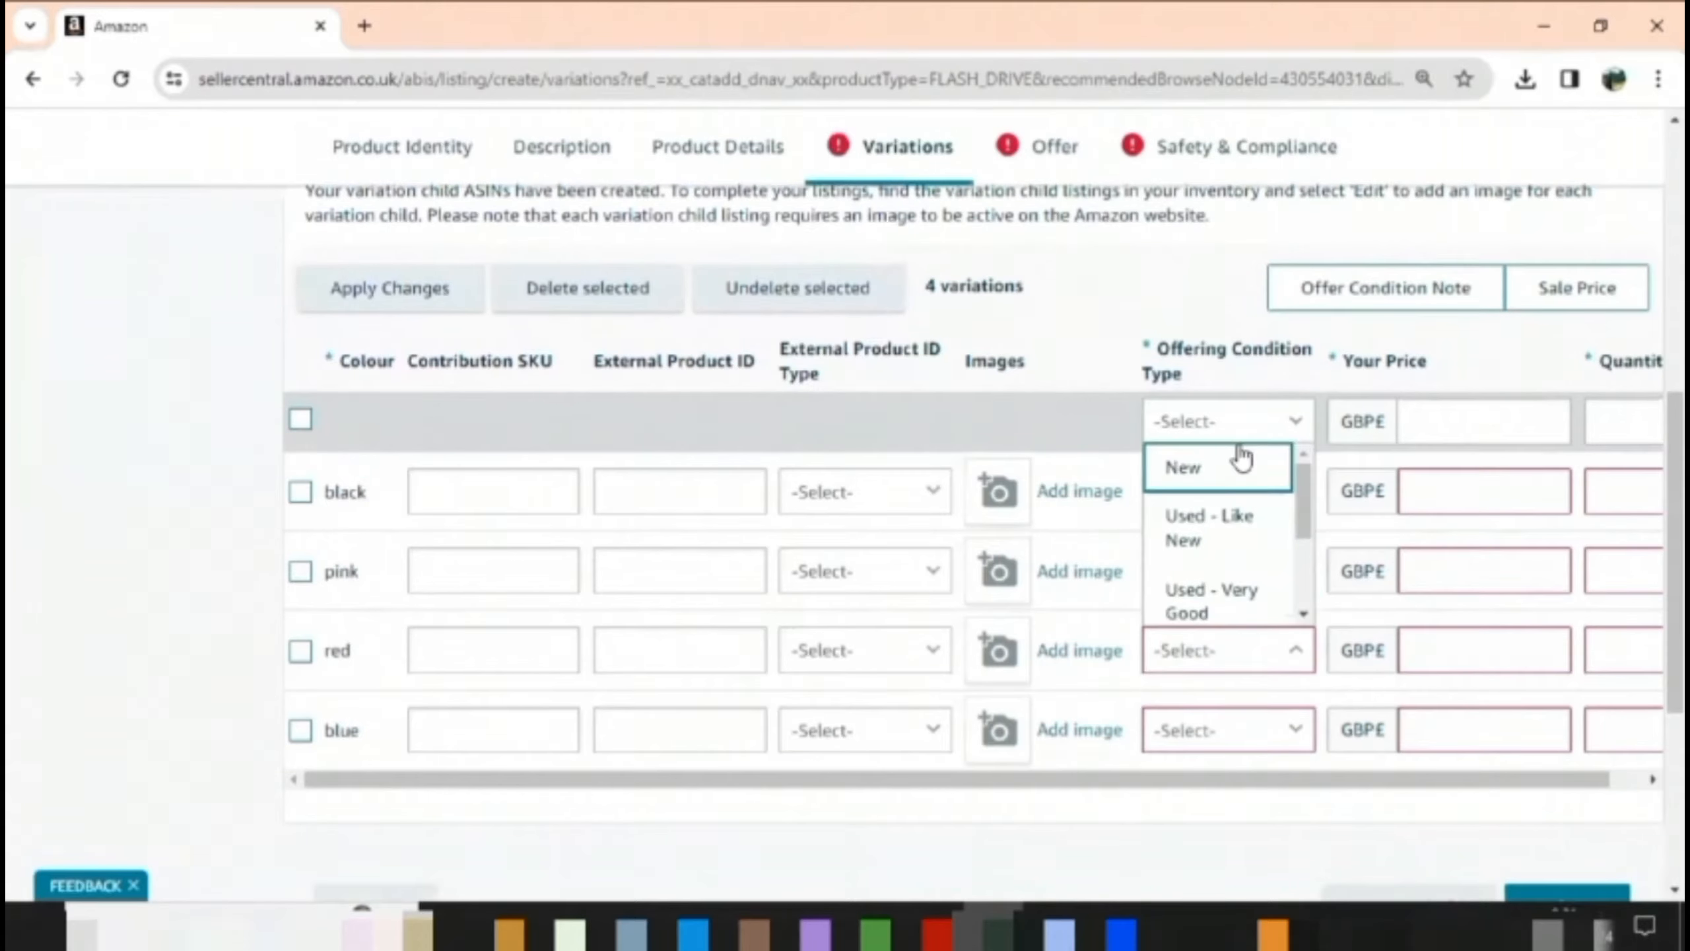
click(1244, 471)
click(1239, 729)
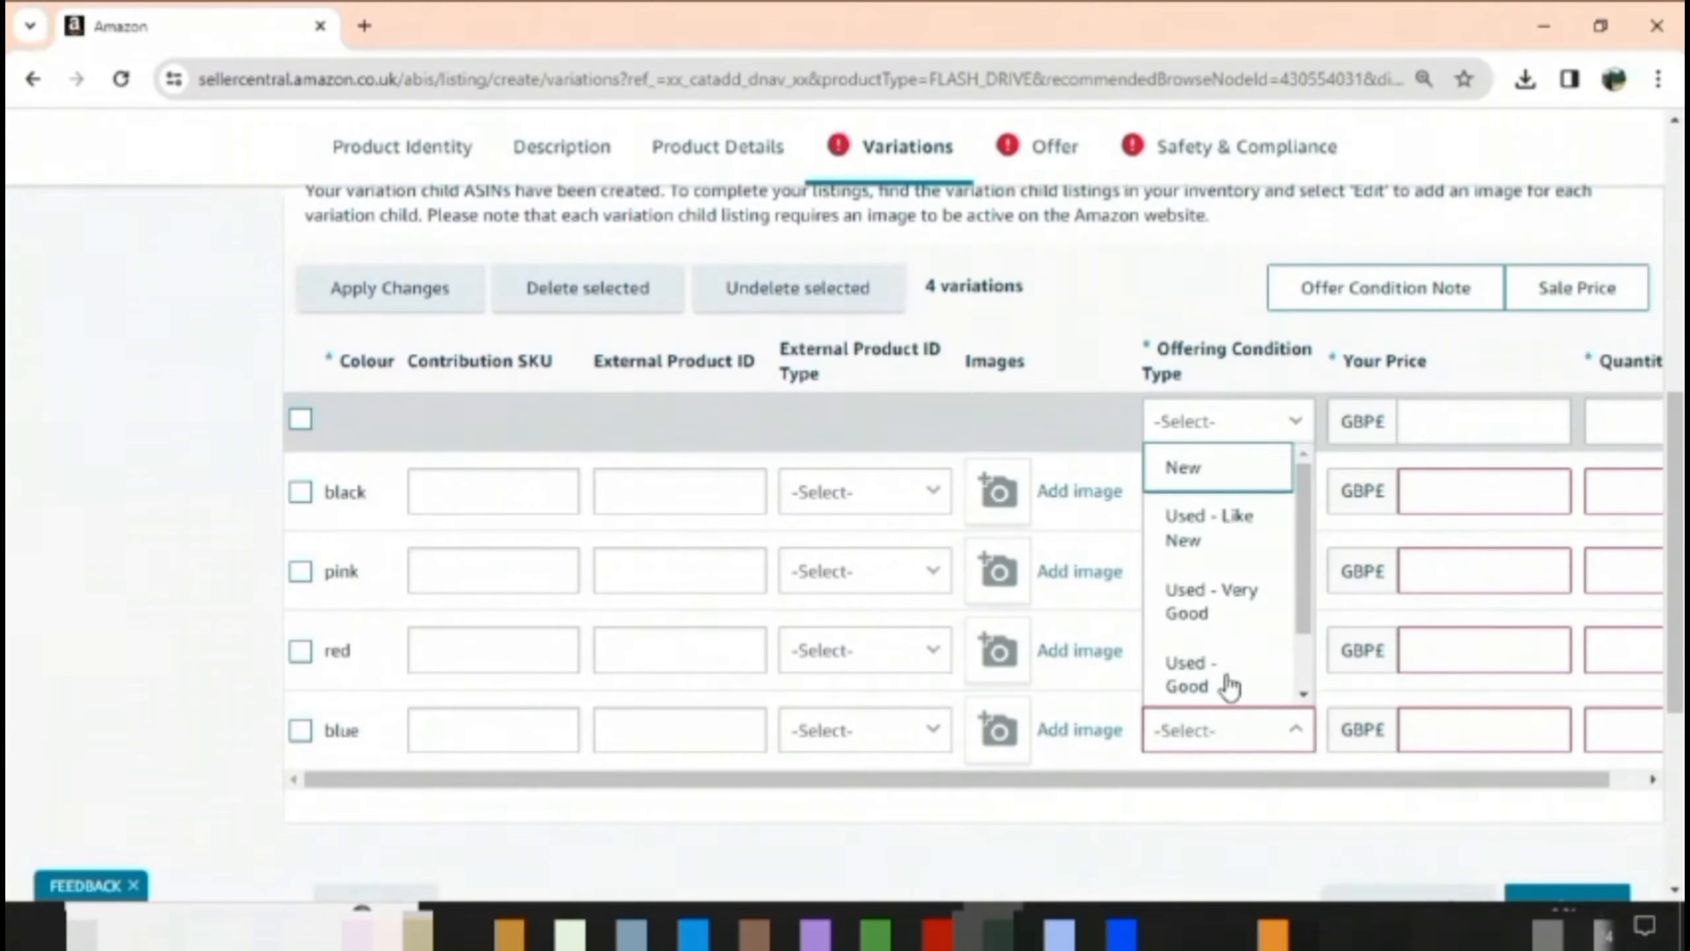
click(1239, 472)
Step: Set the price of all four colour variations to GBP 2.99
click(1459, 497)
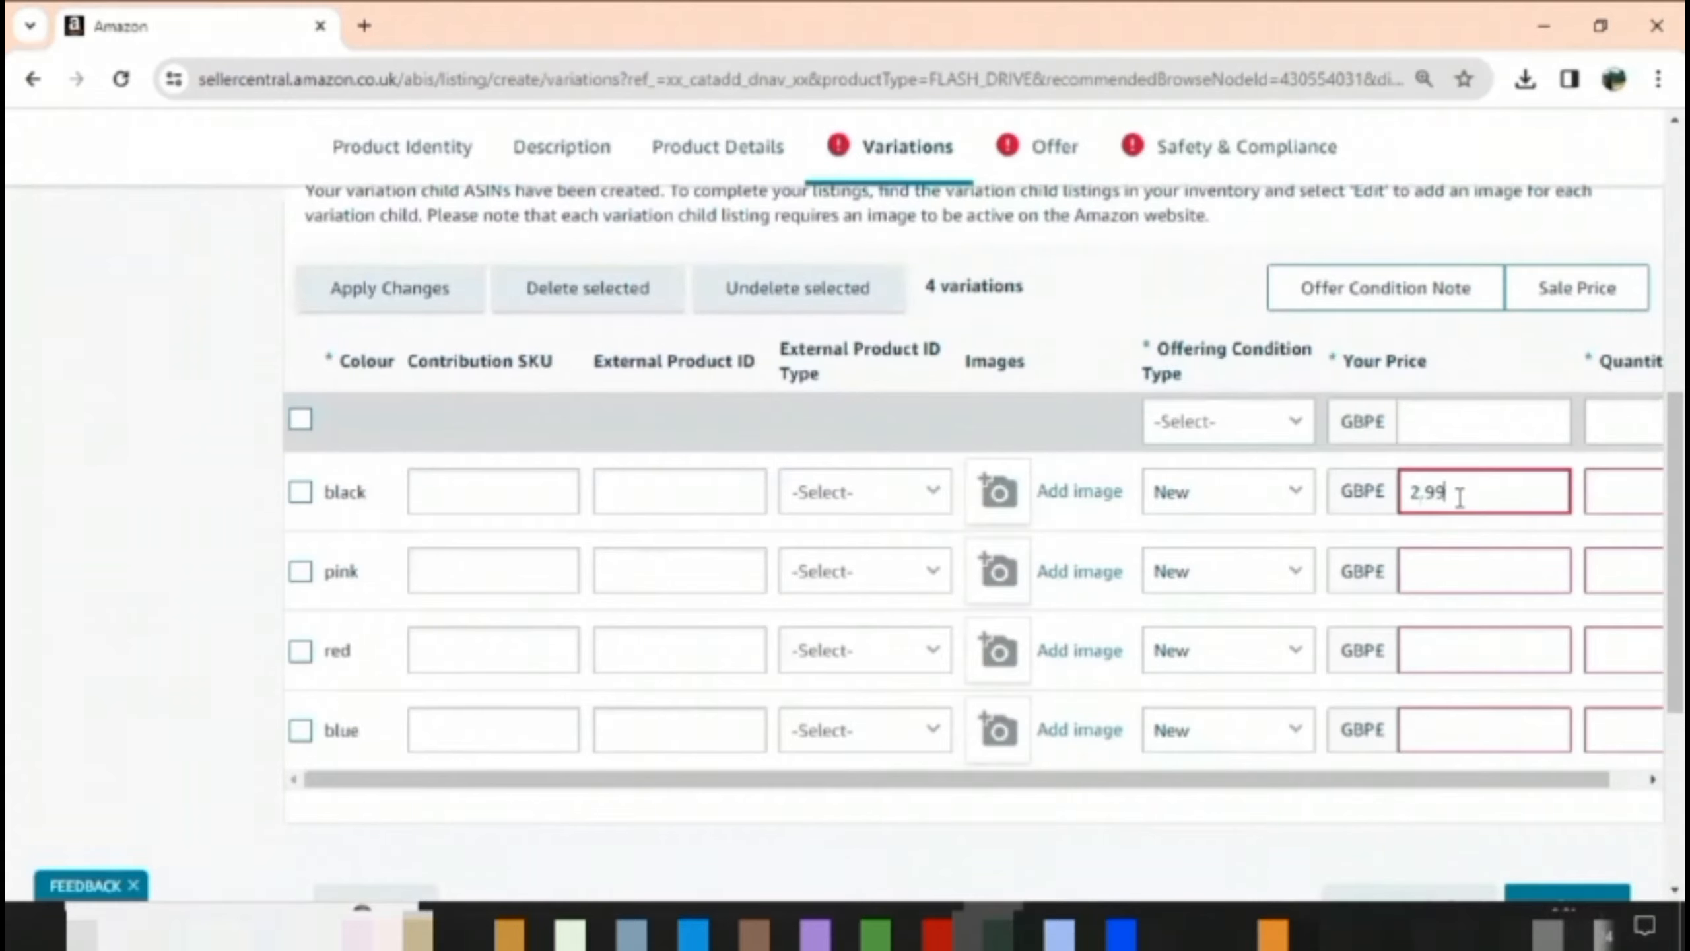
click(1462, 550)
text(2.99)
click(1474, 637)
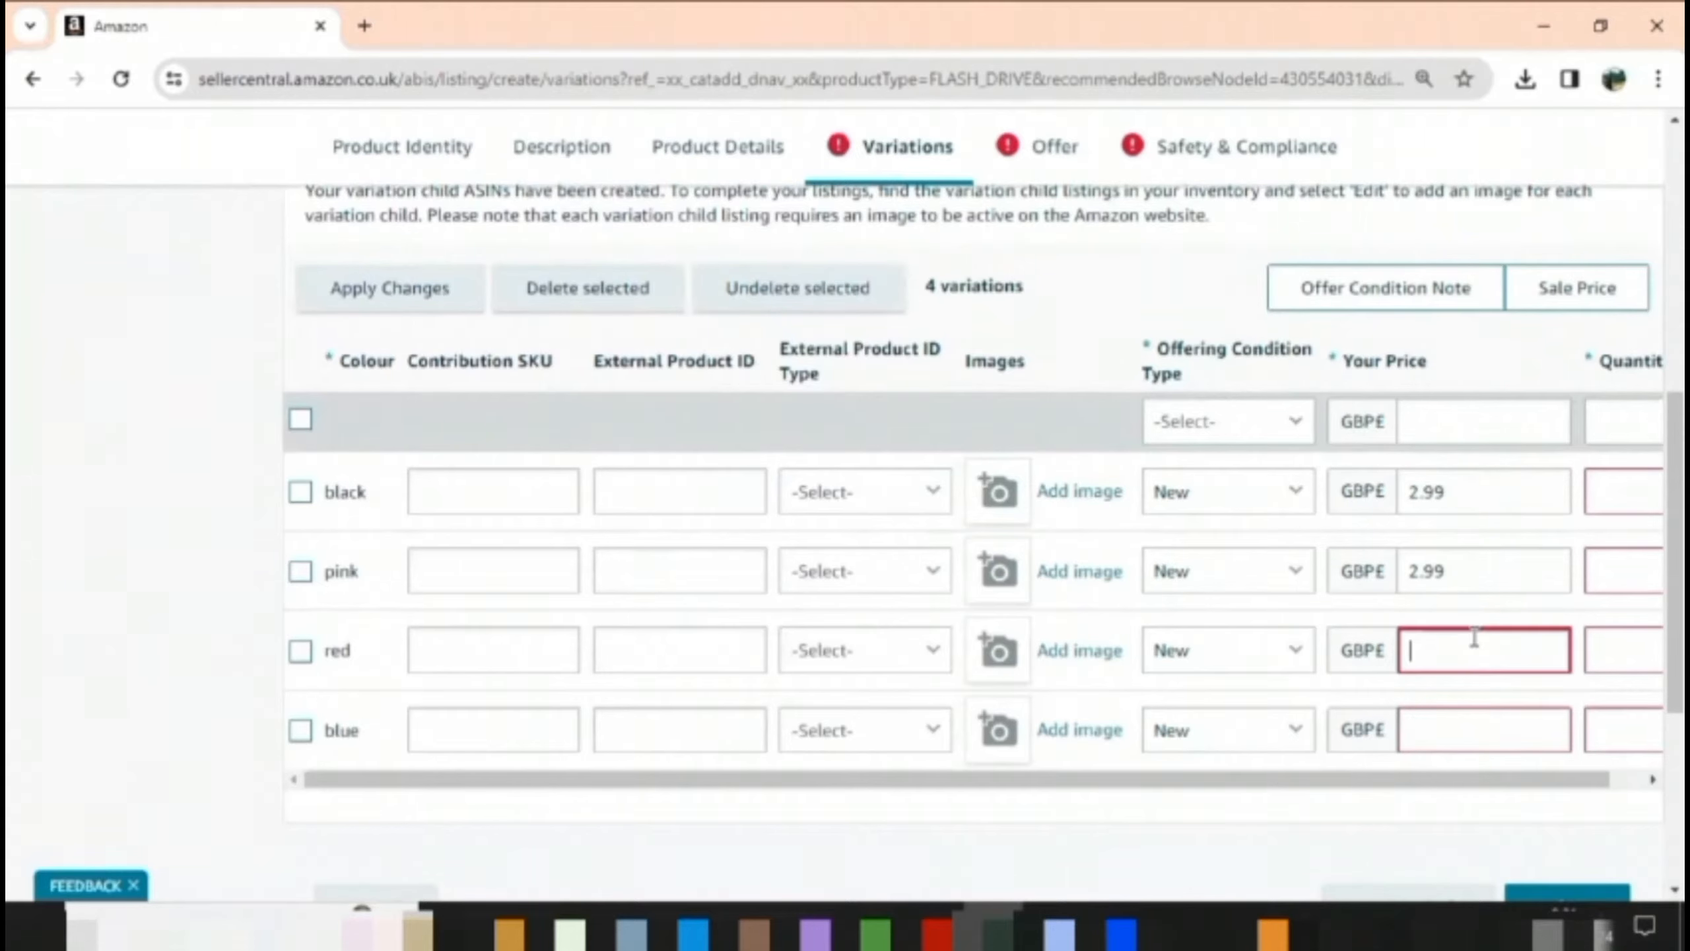
click(1474, 730)
text(2.99)
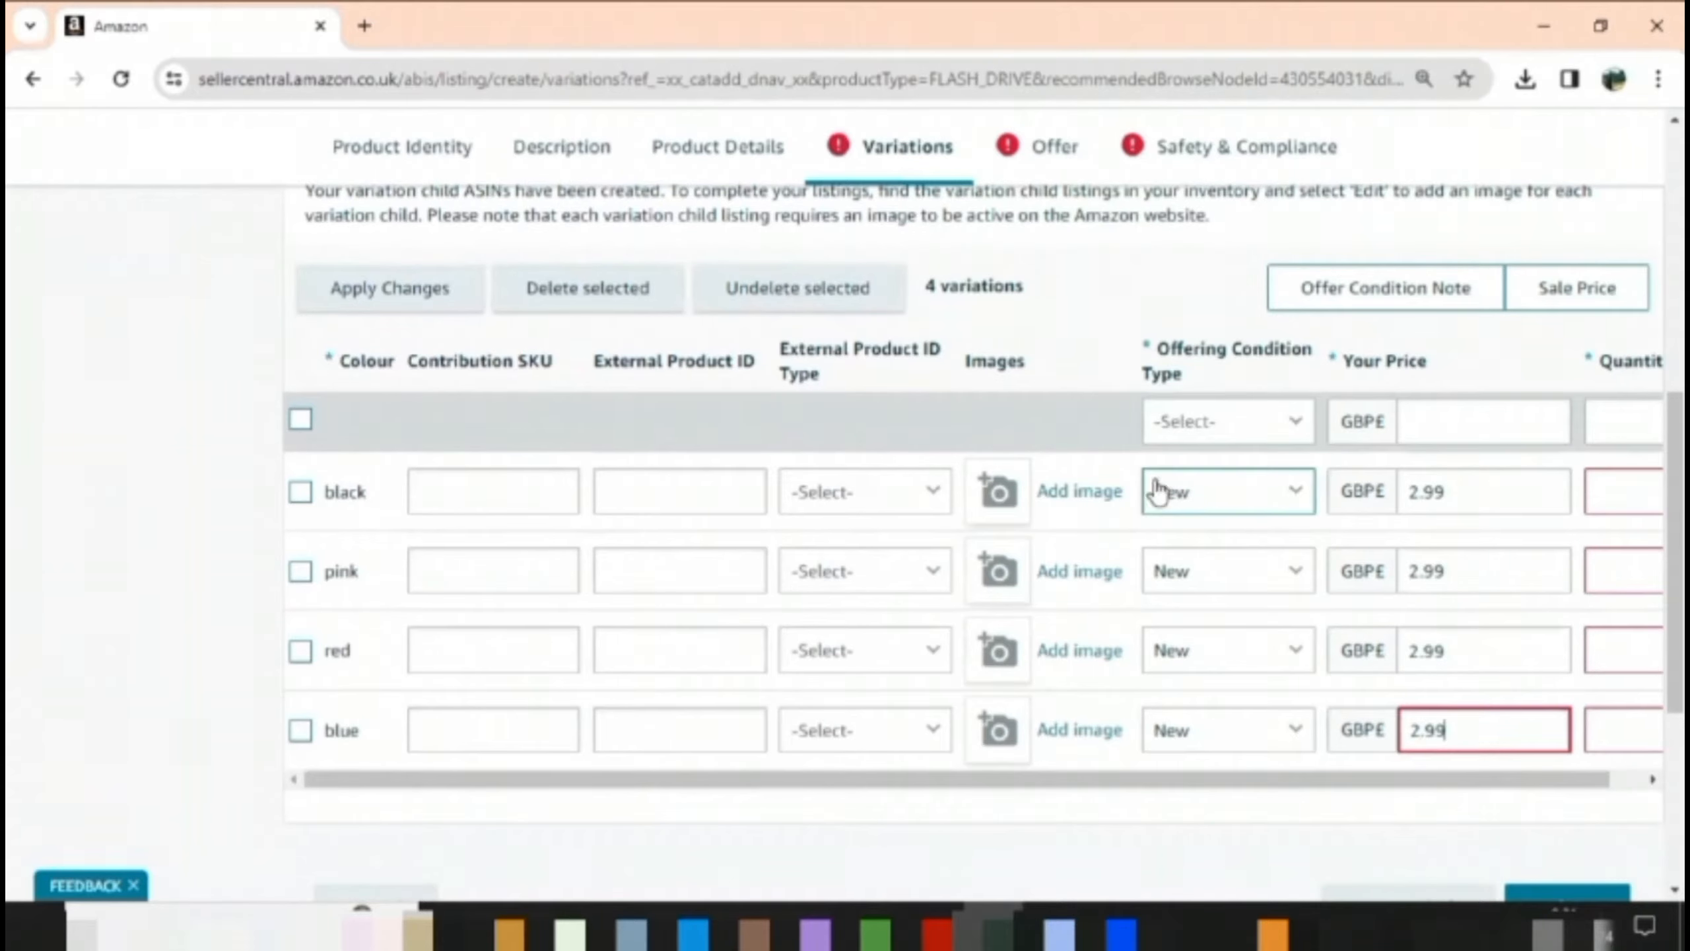
Step: Upload the image usb 2 as the main picture of the black variation and add it to the listing
click(1004, 493)
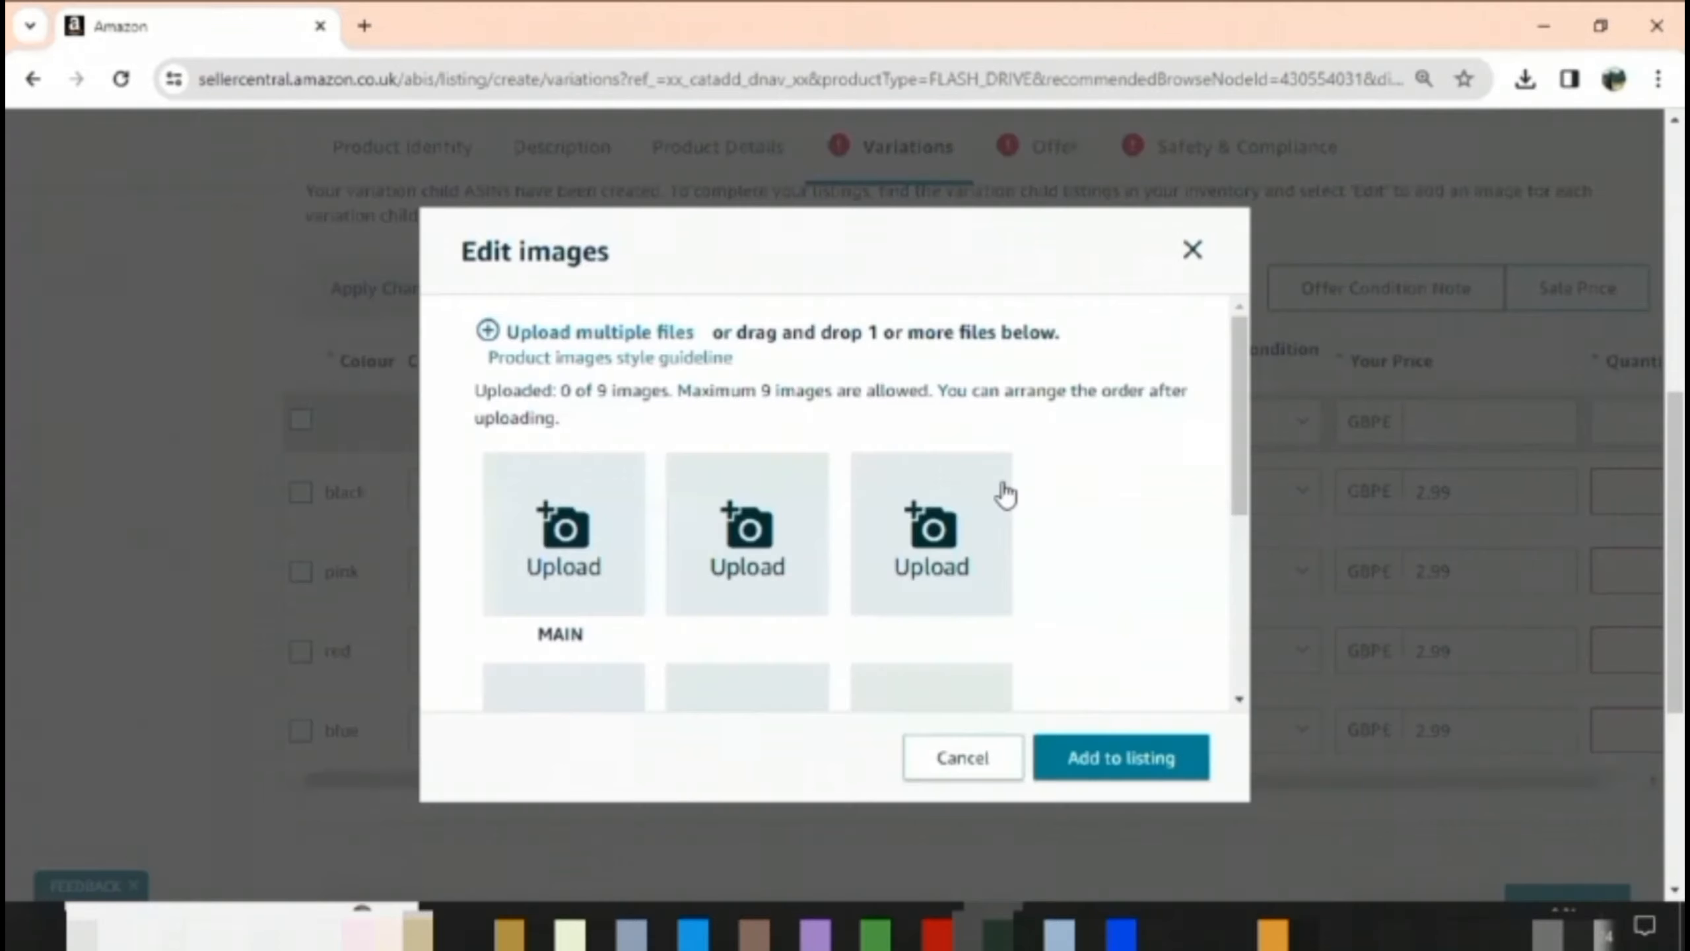
click(1191, 250)
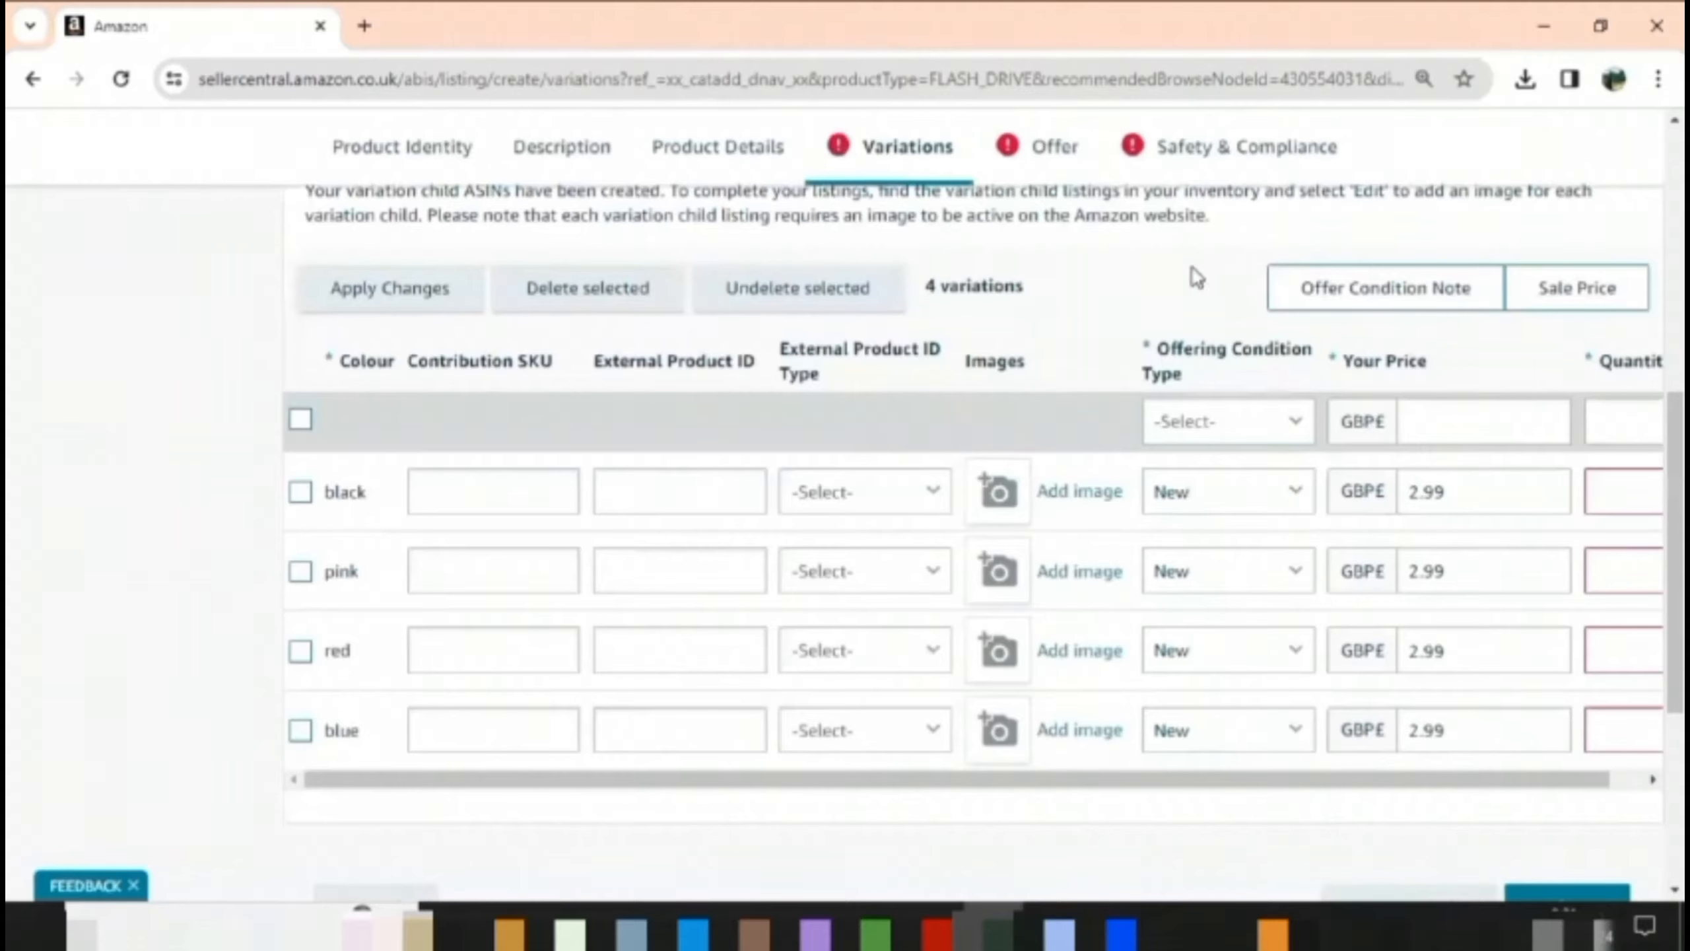
click(991, 489)
click(575, 547)
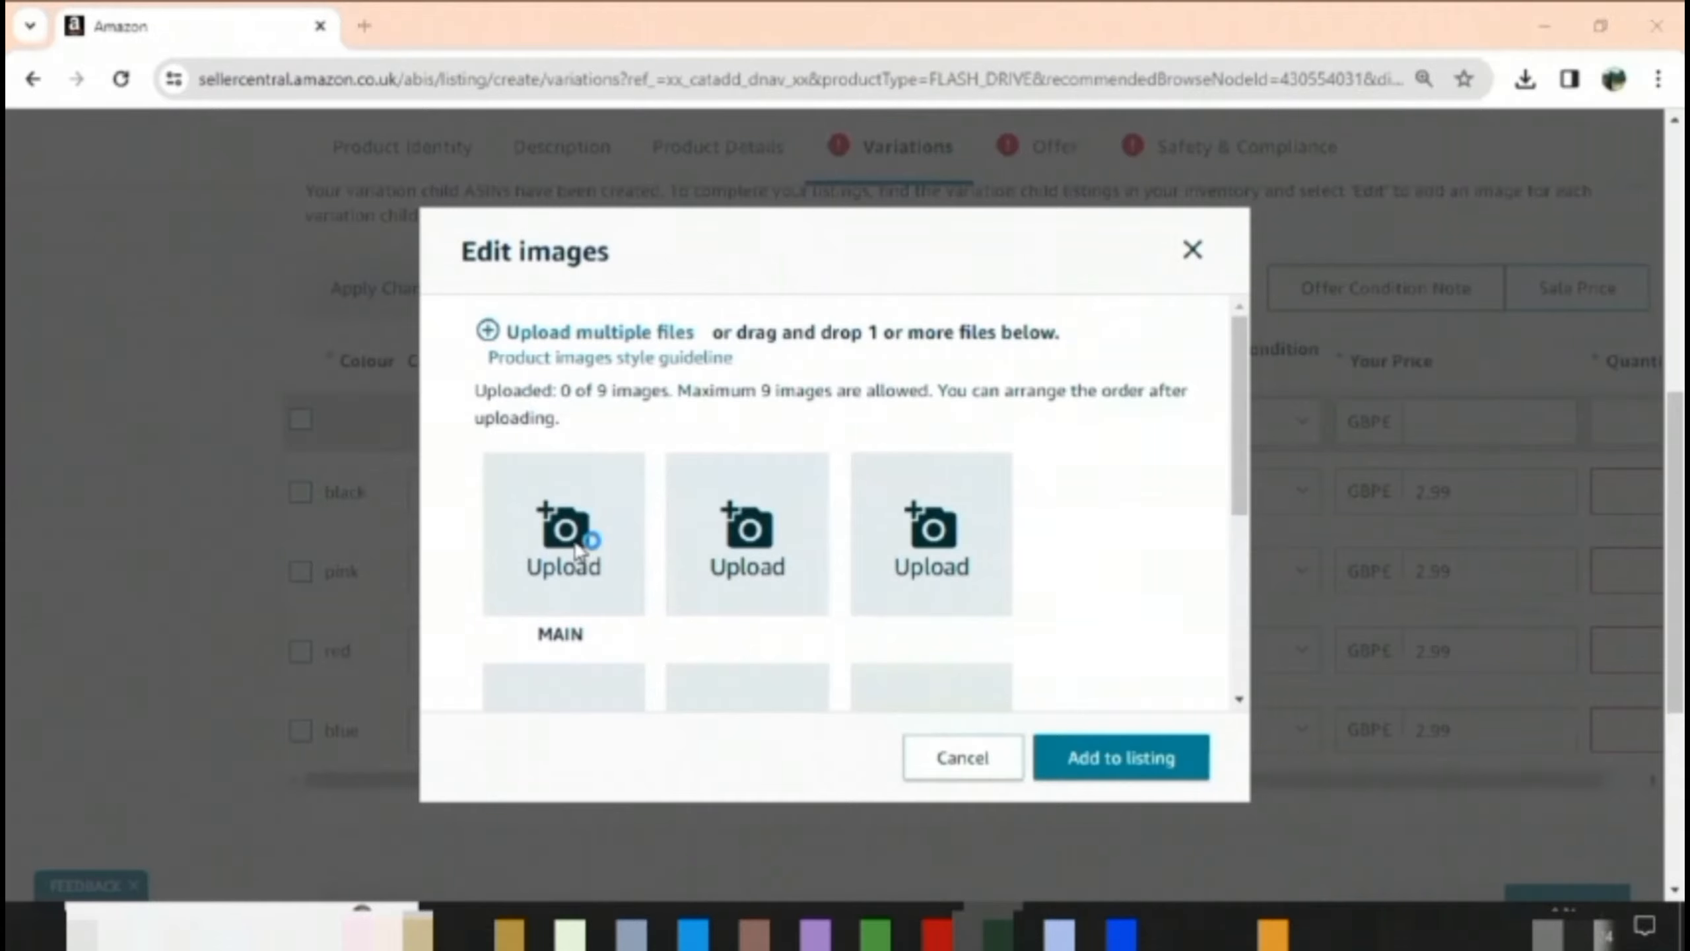
double_click(574, 224)
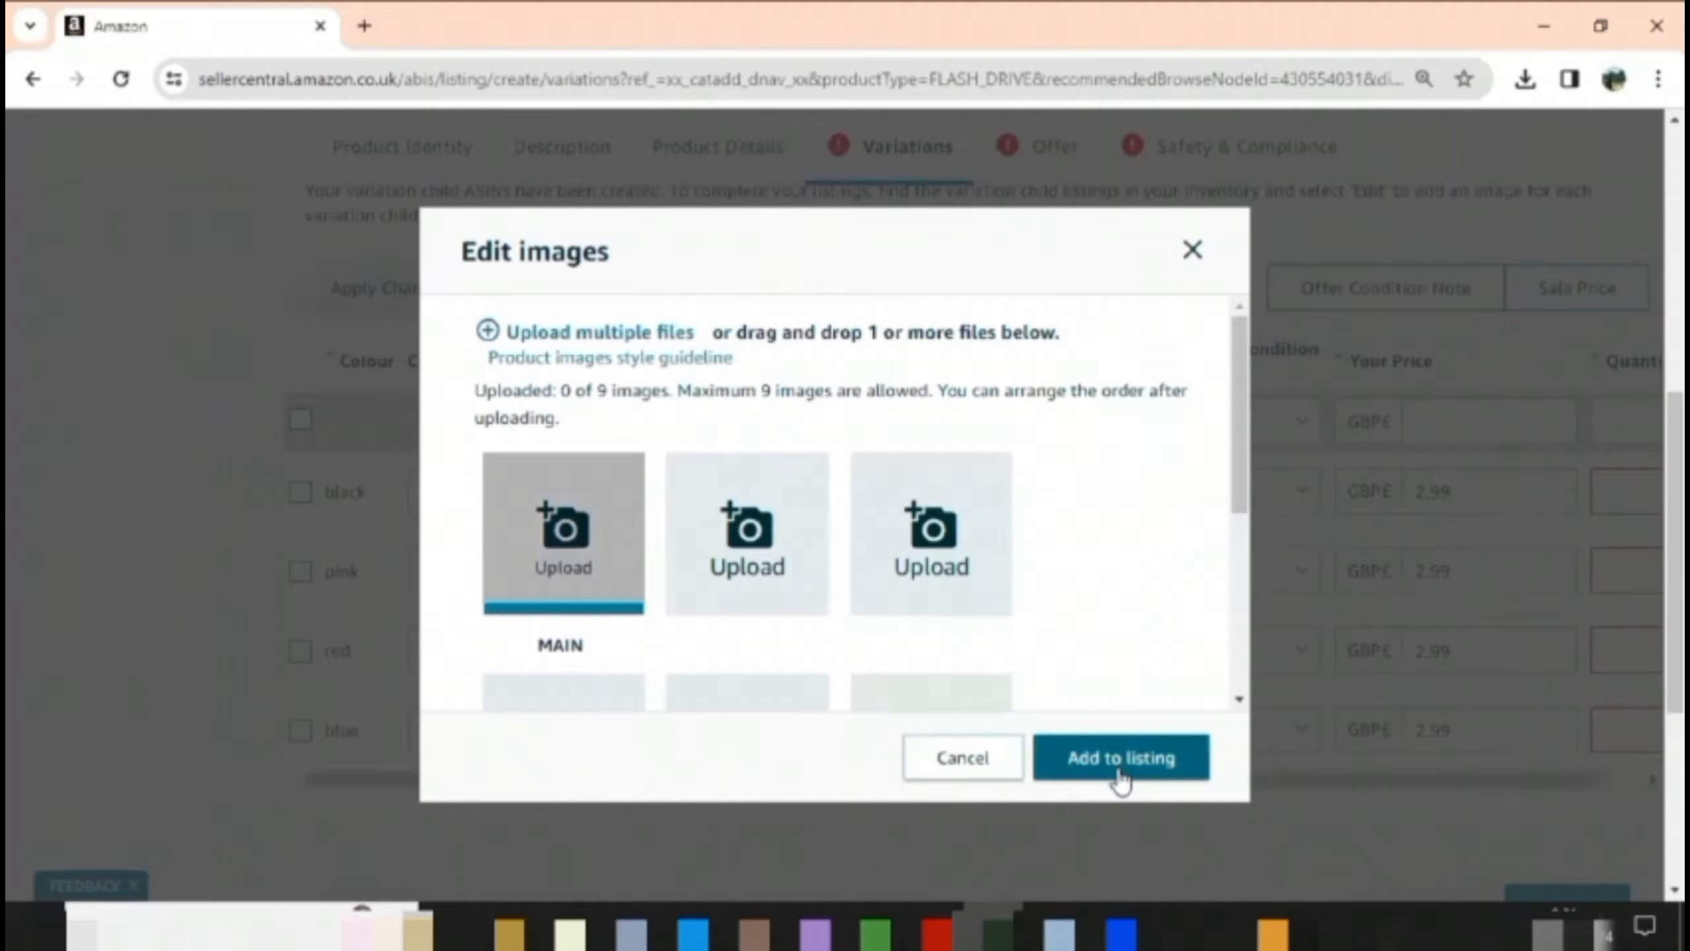
click(1121, 776)
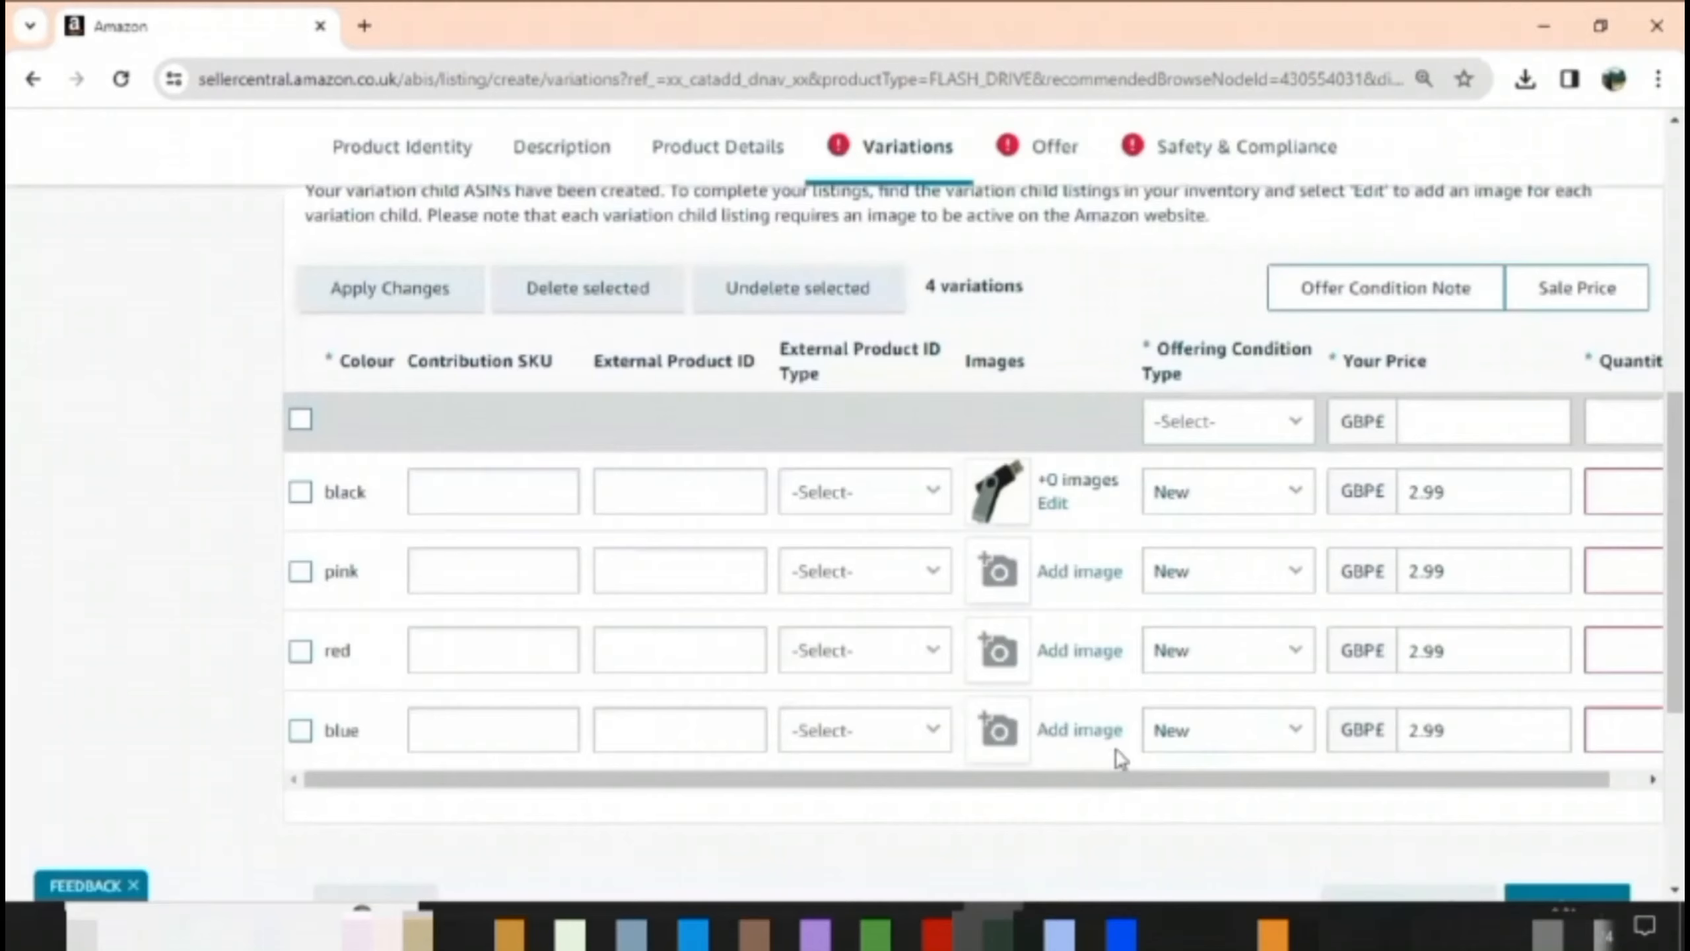
Step: Upload the image usb 4 as the main picture of the pink variation and add it to the listing
click(1002, 569)
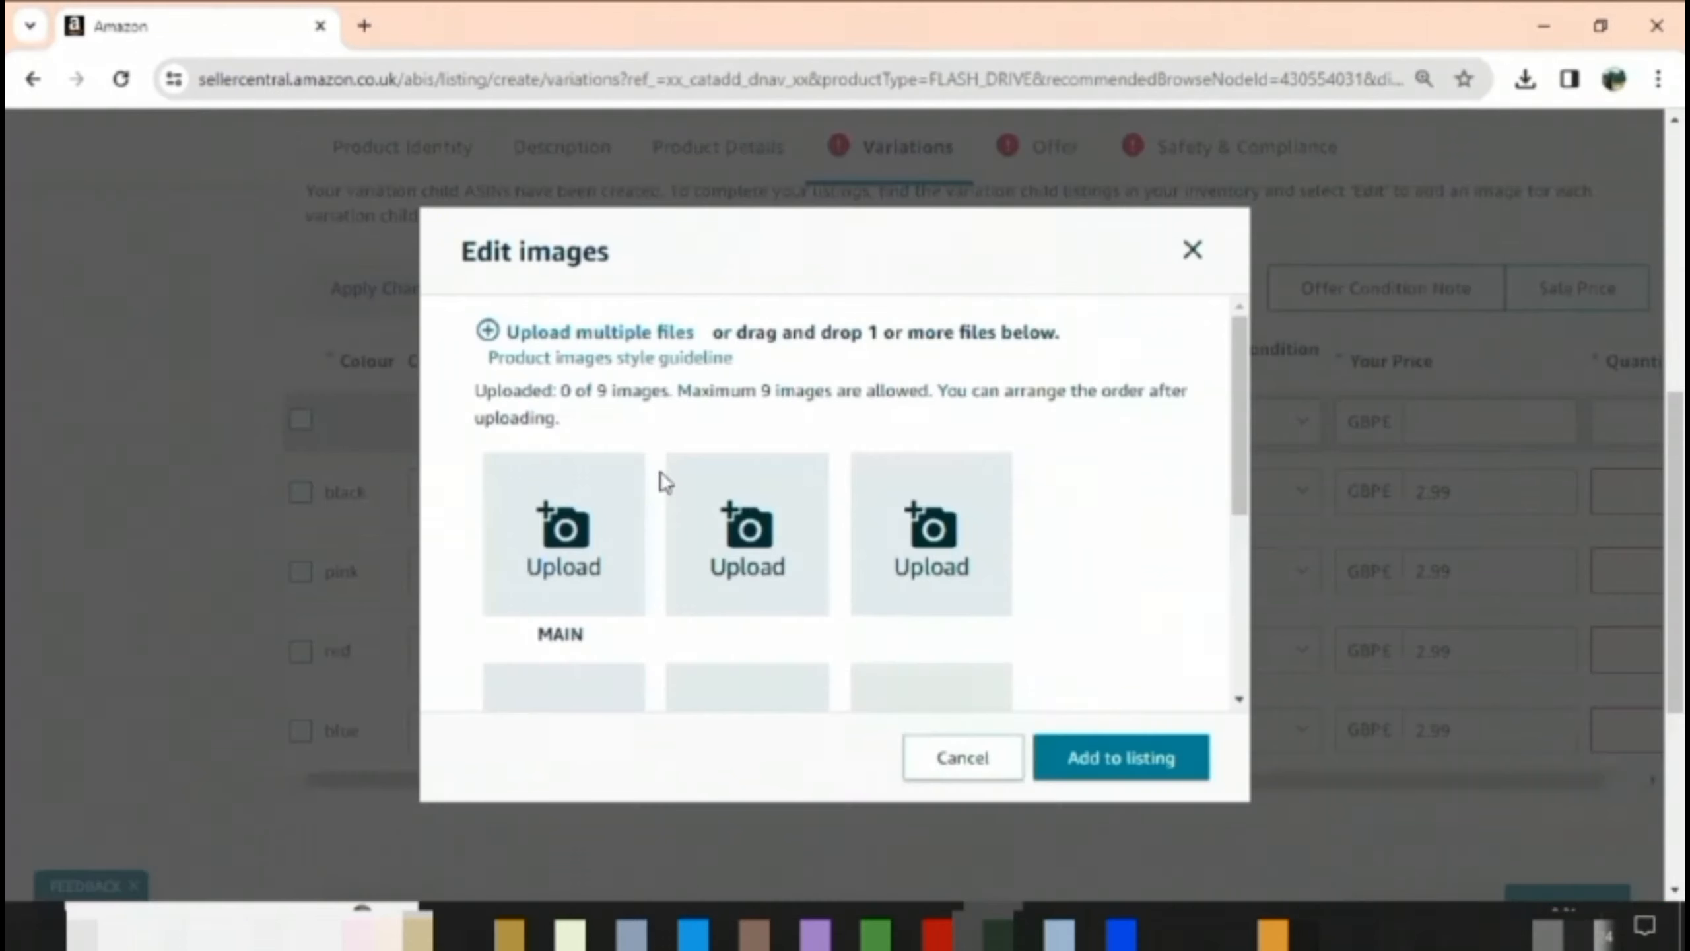
click(559, 509)
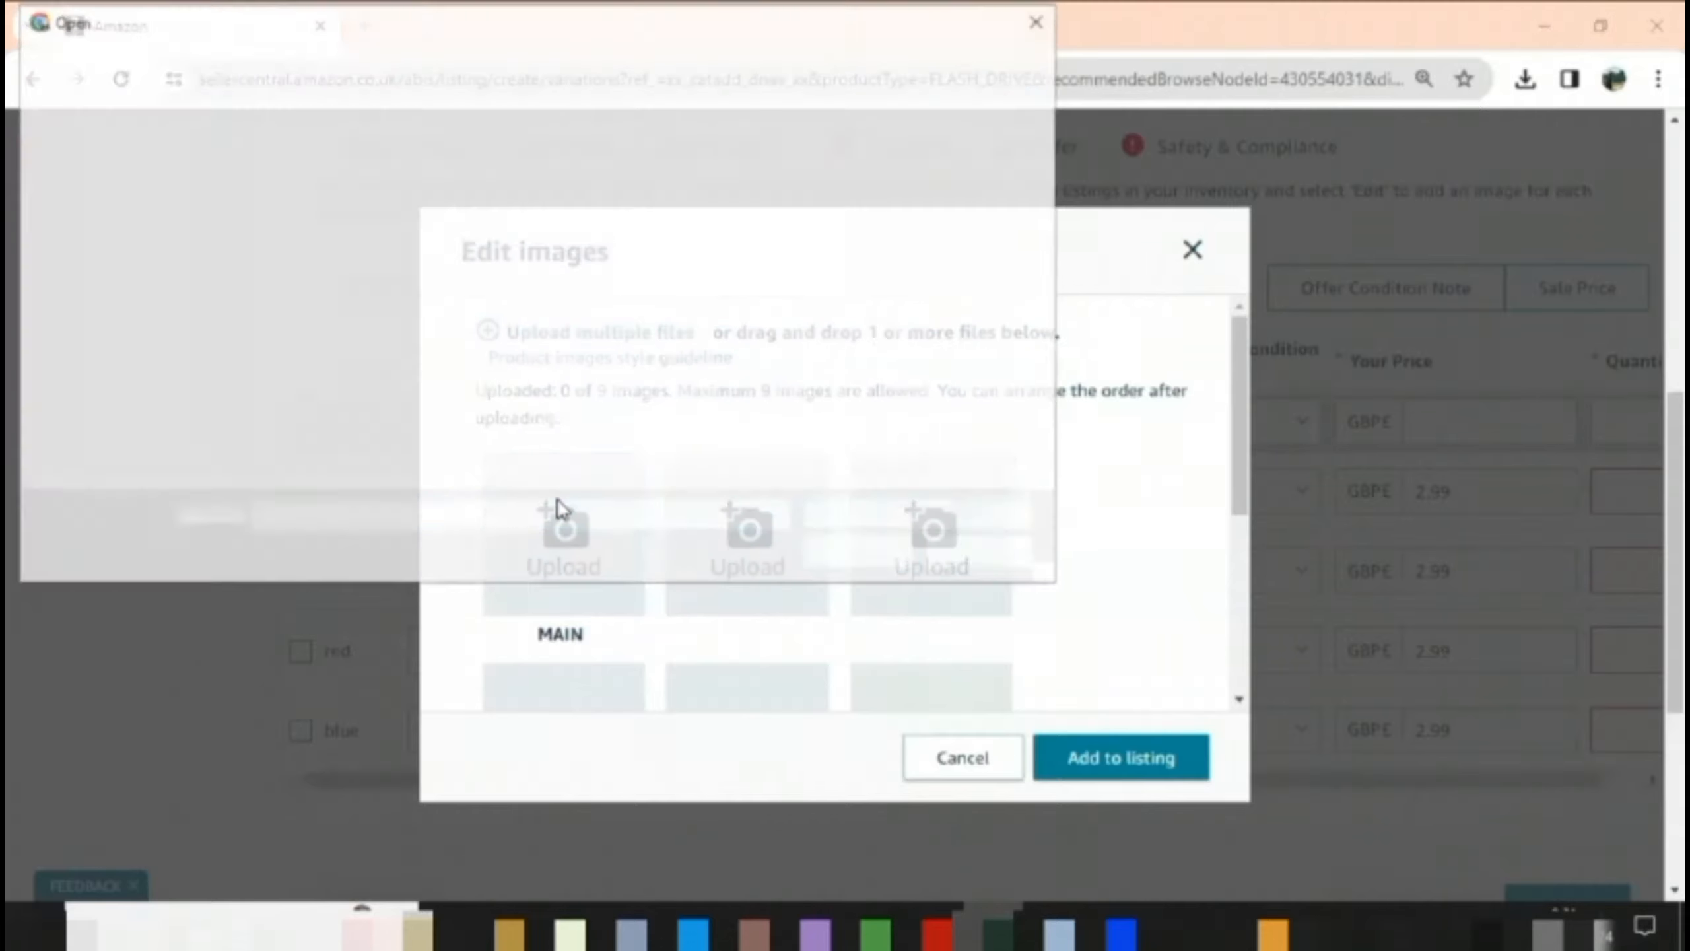
double_click(844, 200)
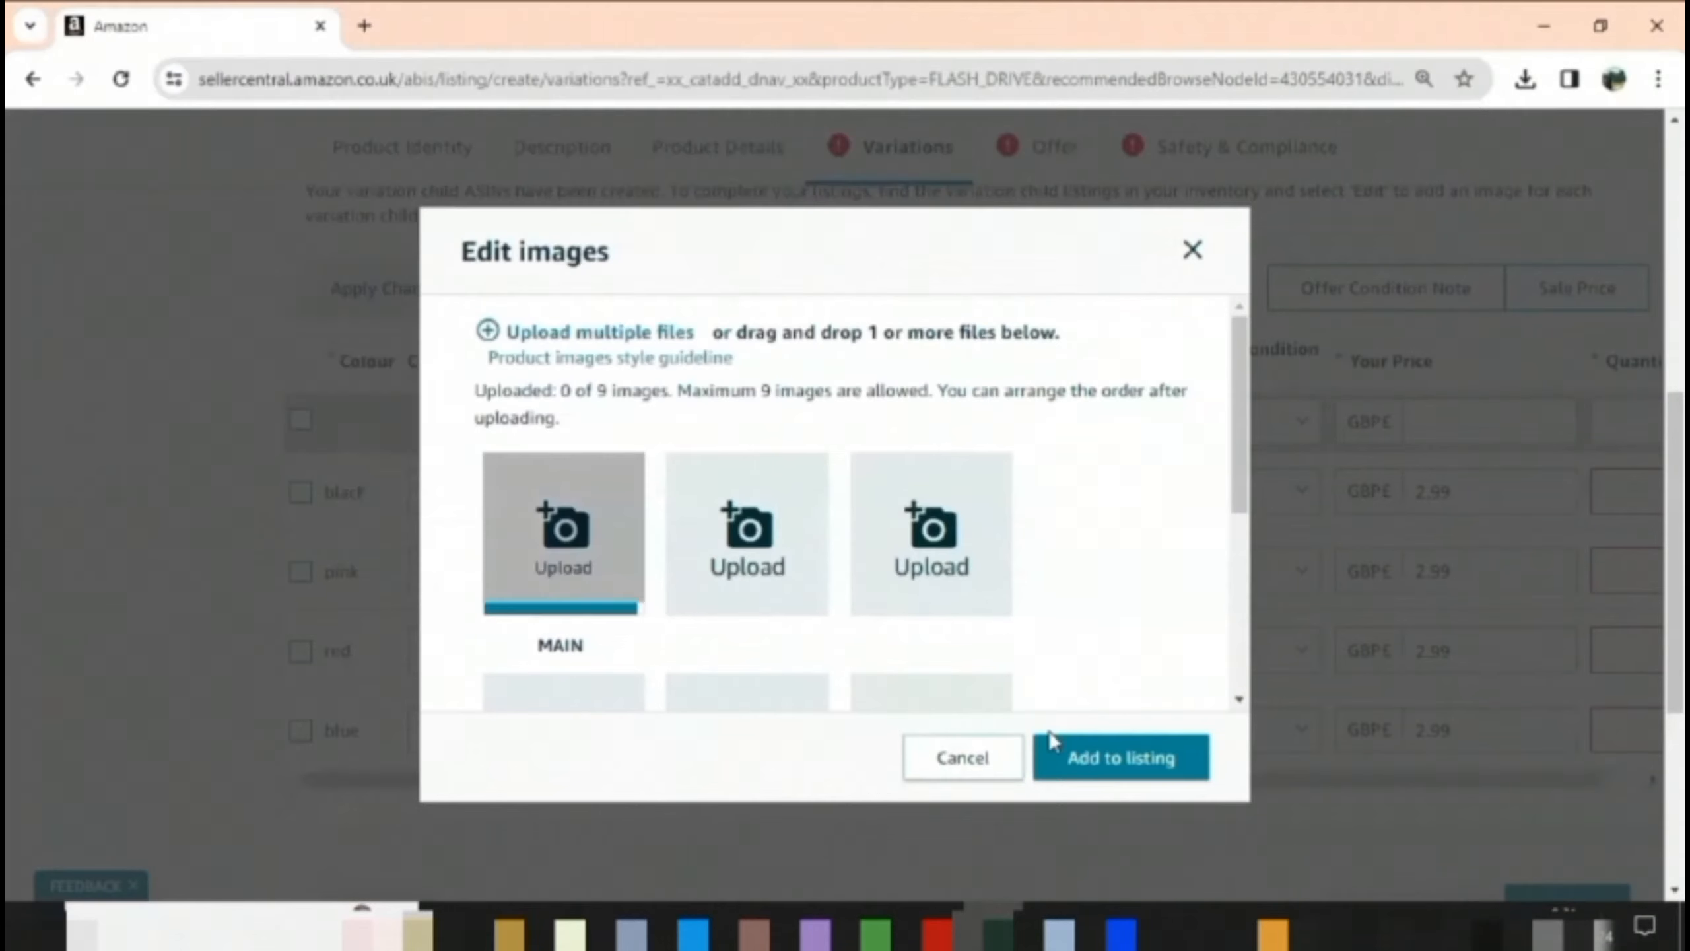
click(1085, 766)
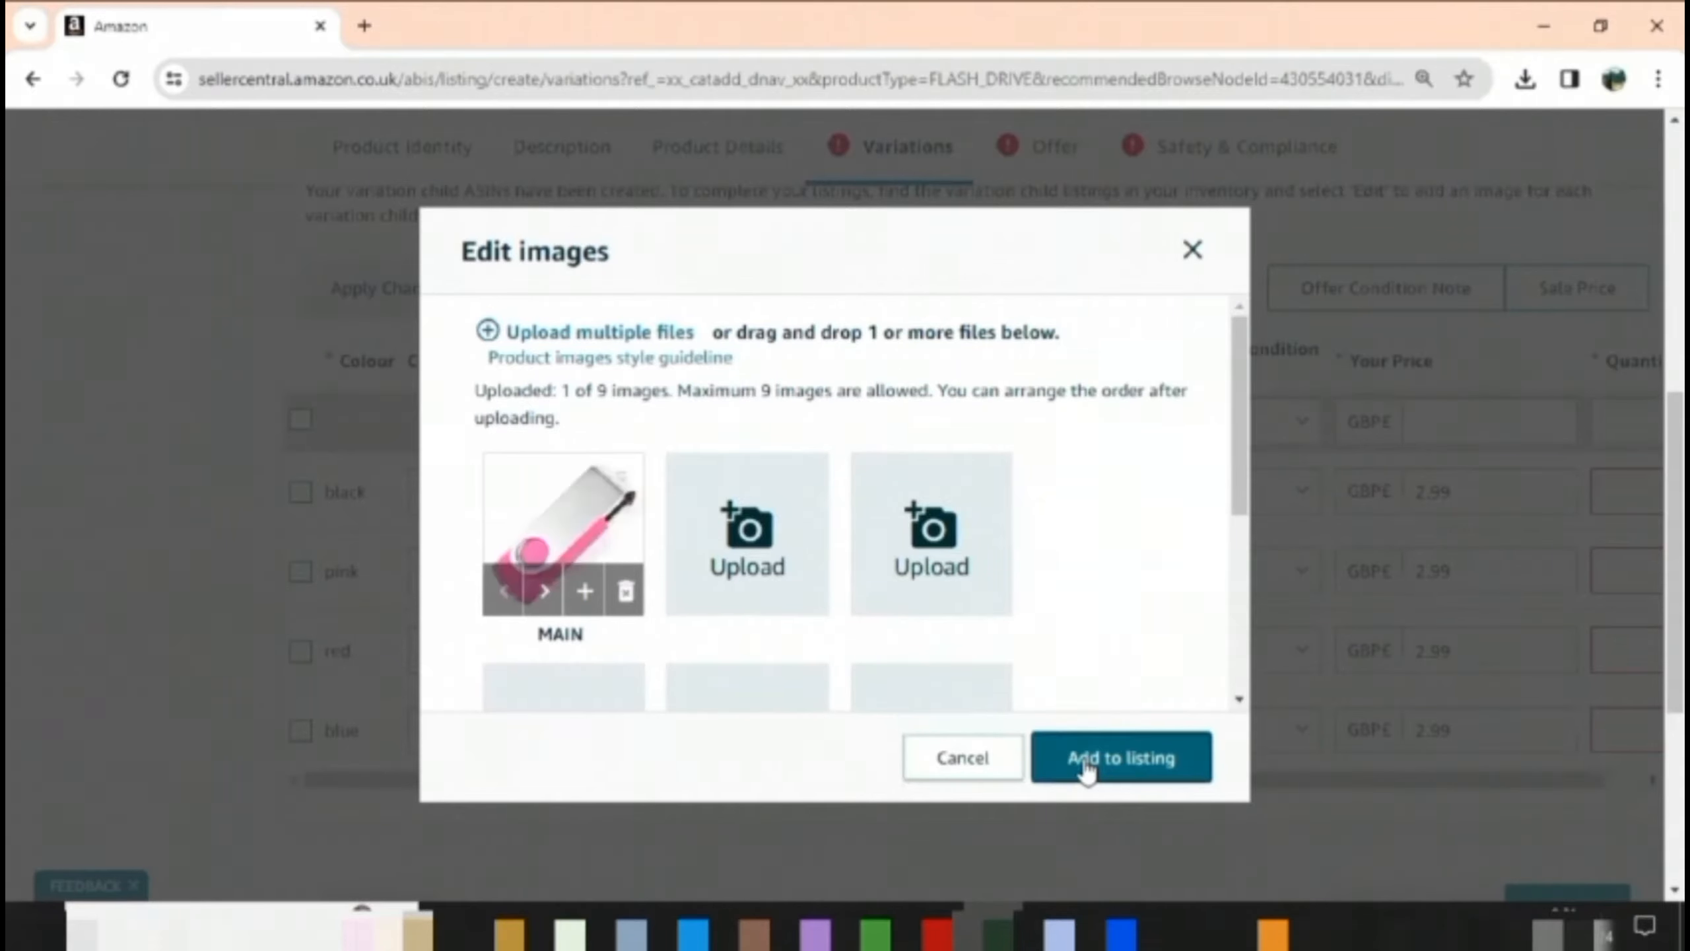
Step: Upload the image usb 1 as the main picture of the red variation and add it to the listing
click(1016, 671)
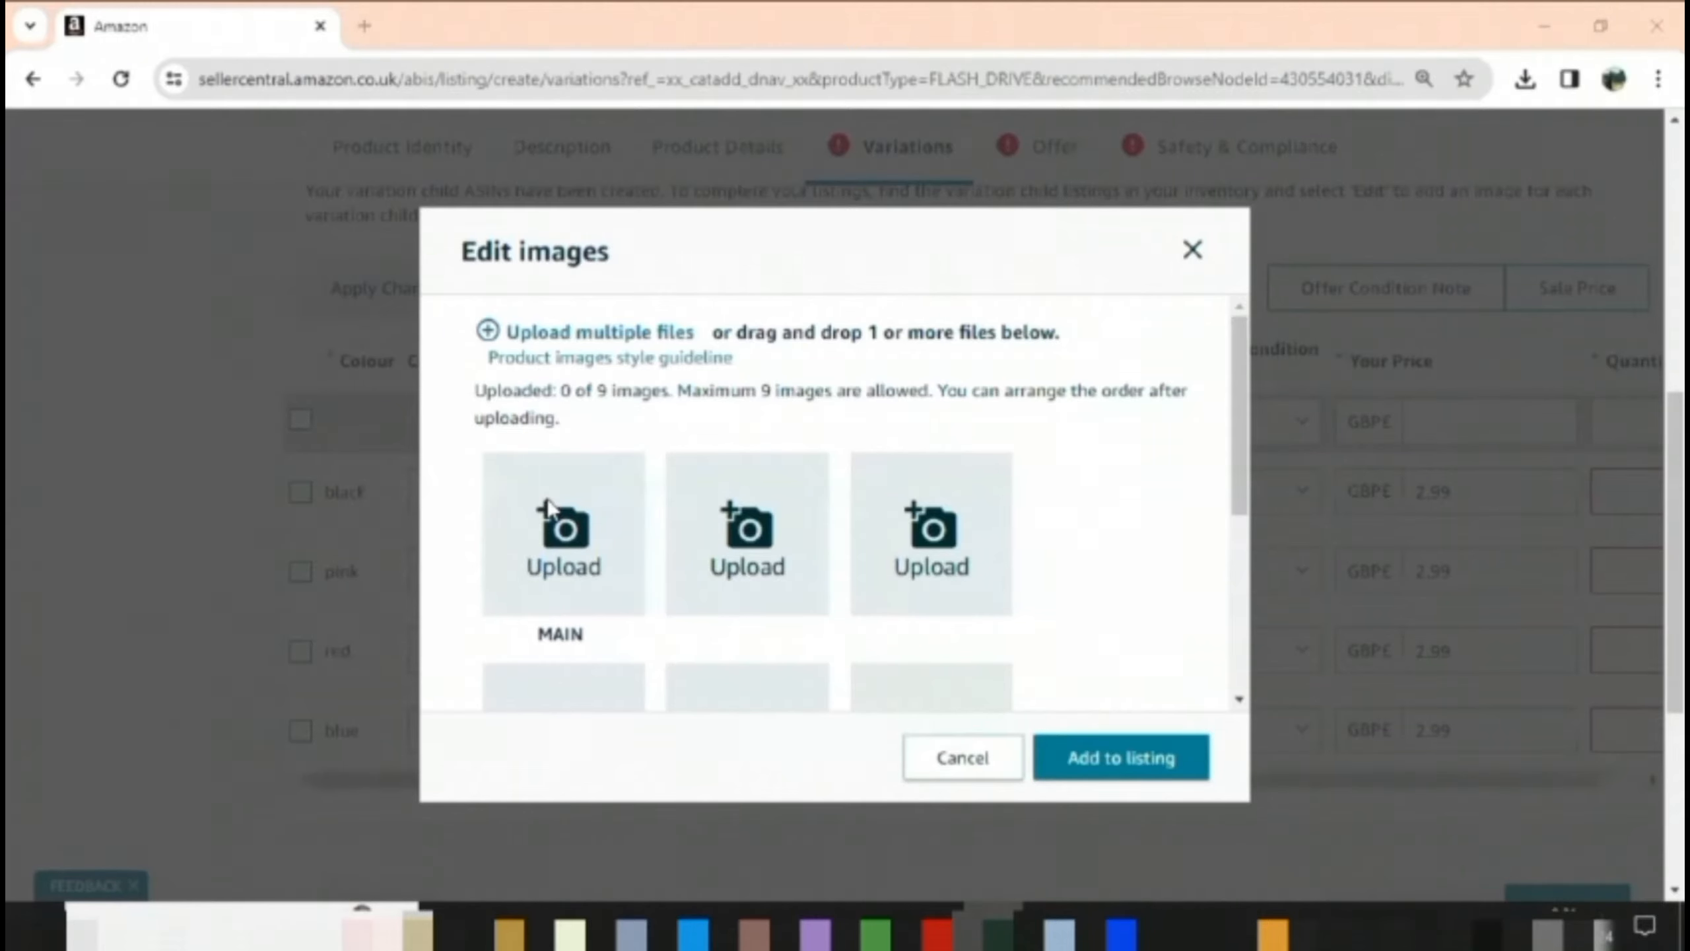
click(553, 526)
double_click(429, 200)
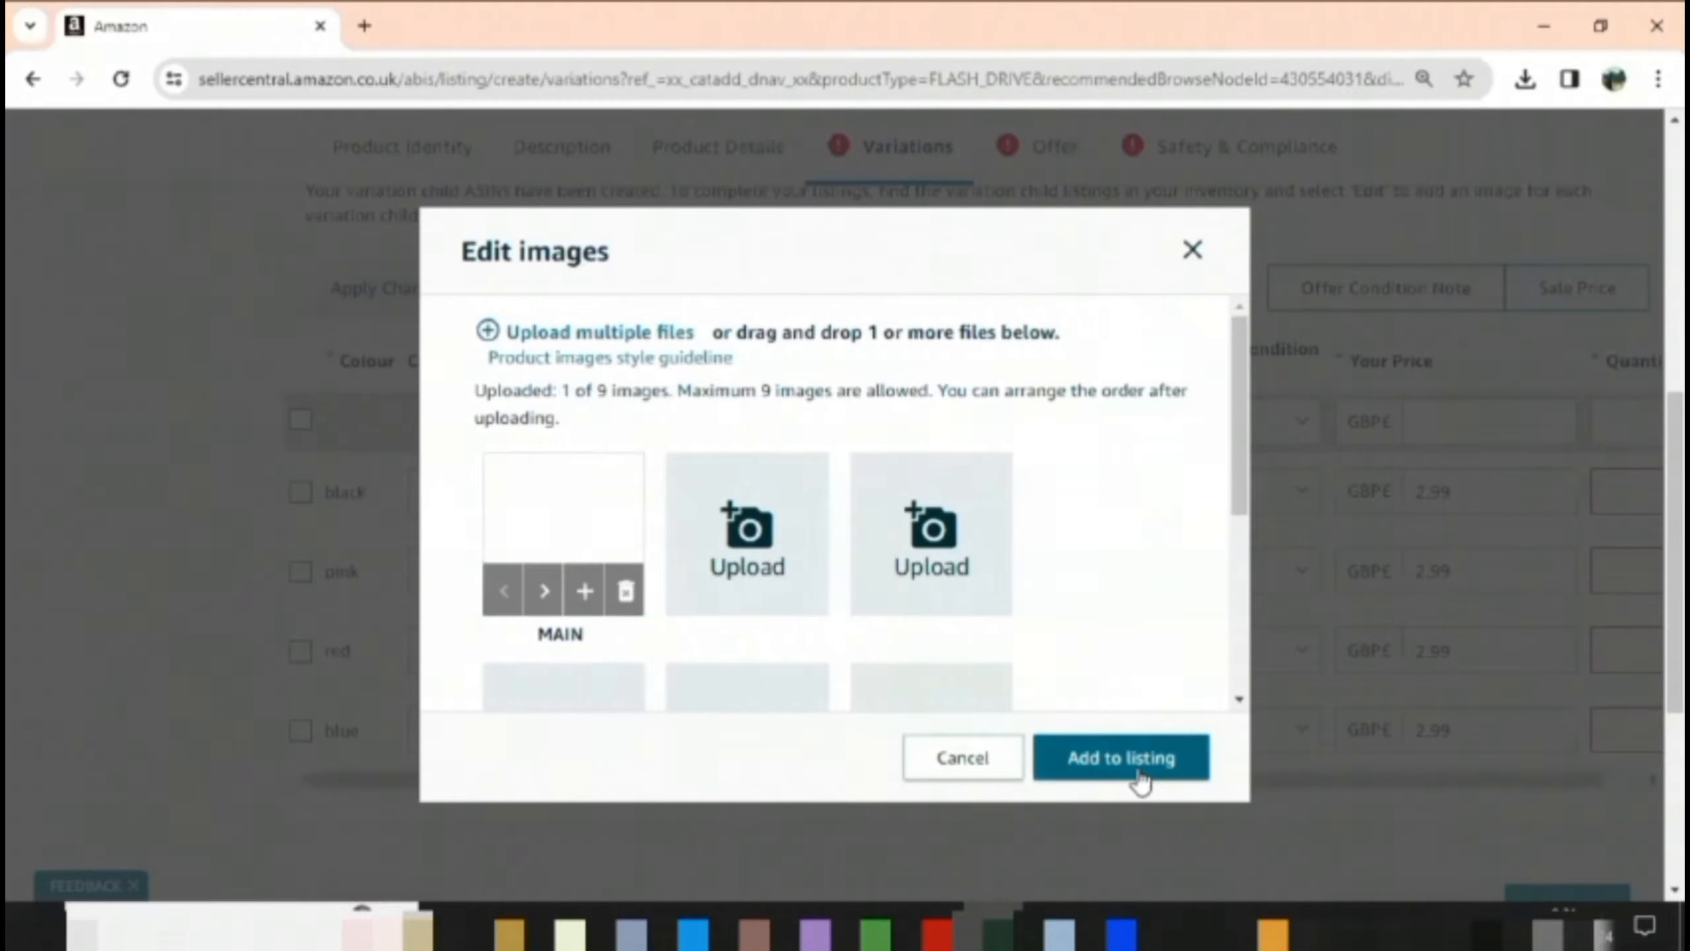
click(1121, 760)
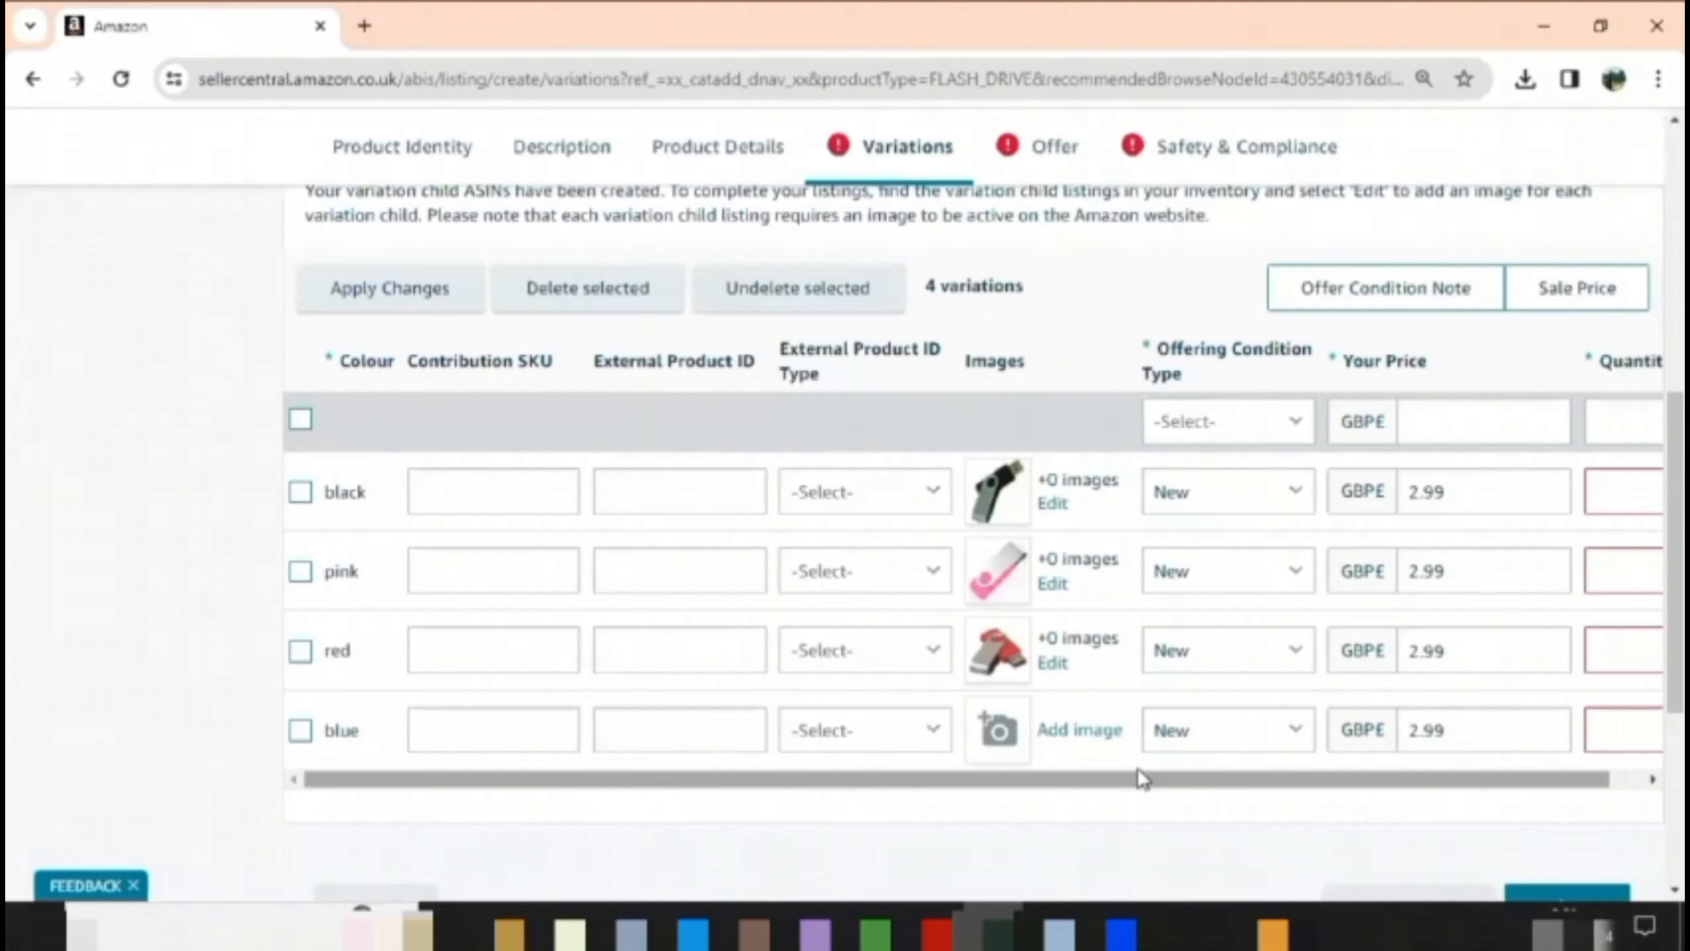
Step: Upload the image usb 3 as the main picture of the blue variation and add it to the listing
click(1008, 728)
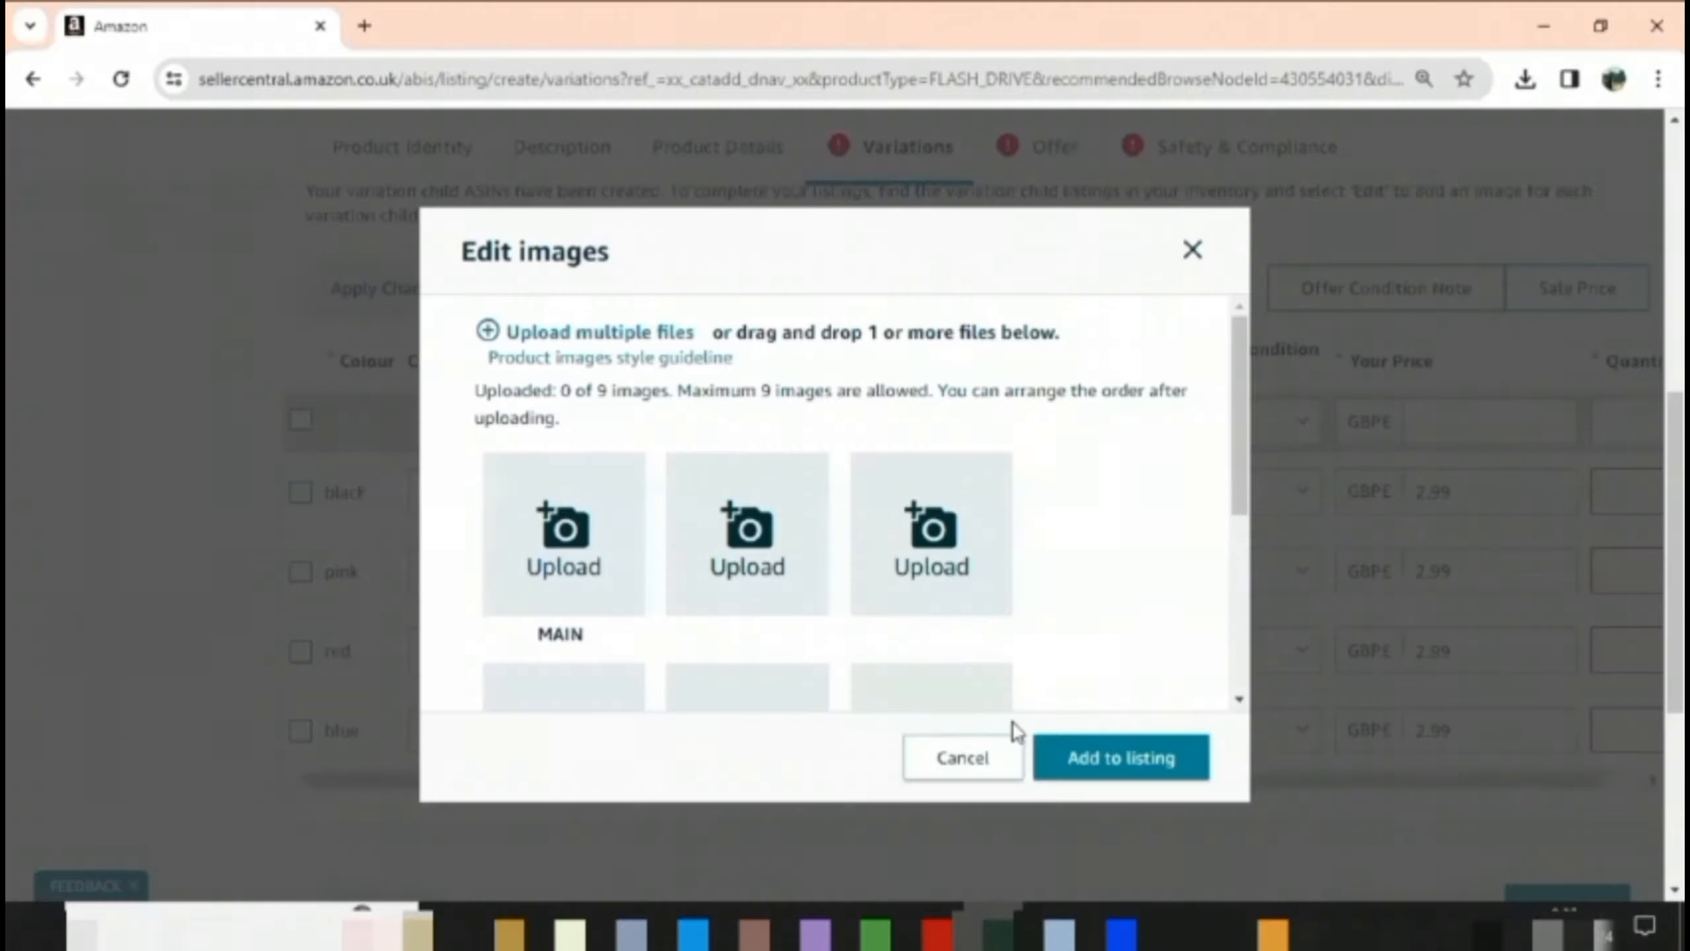
click(586, 549)
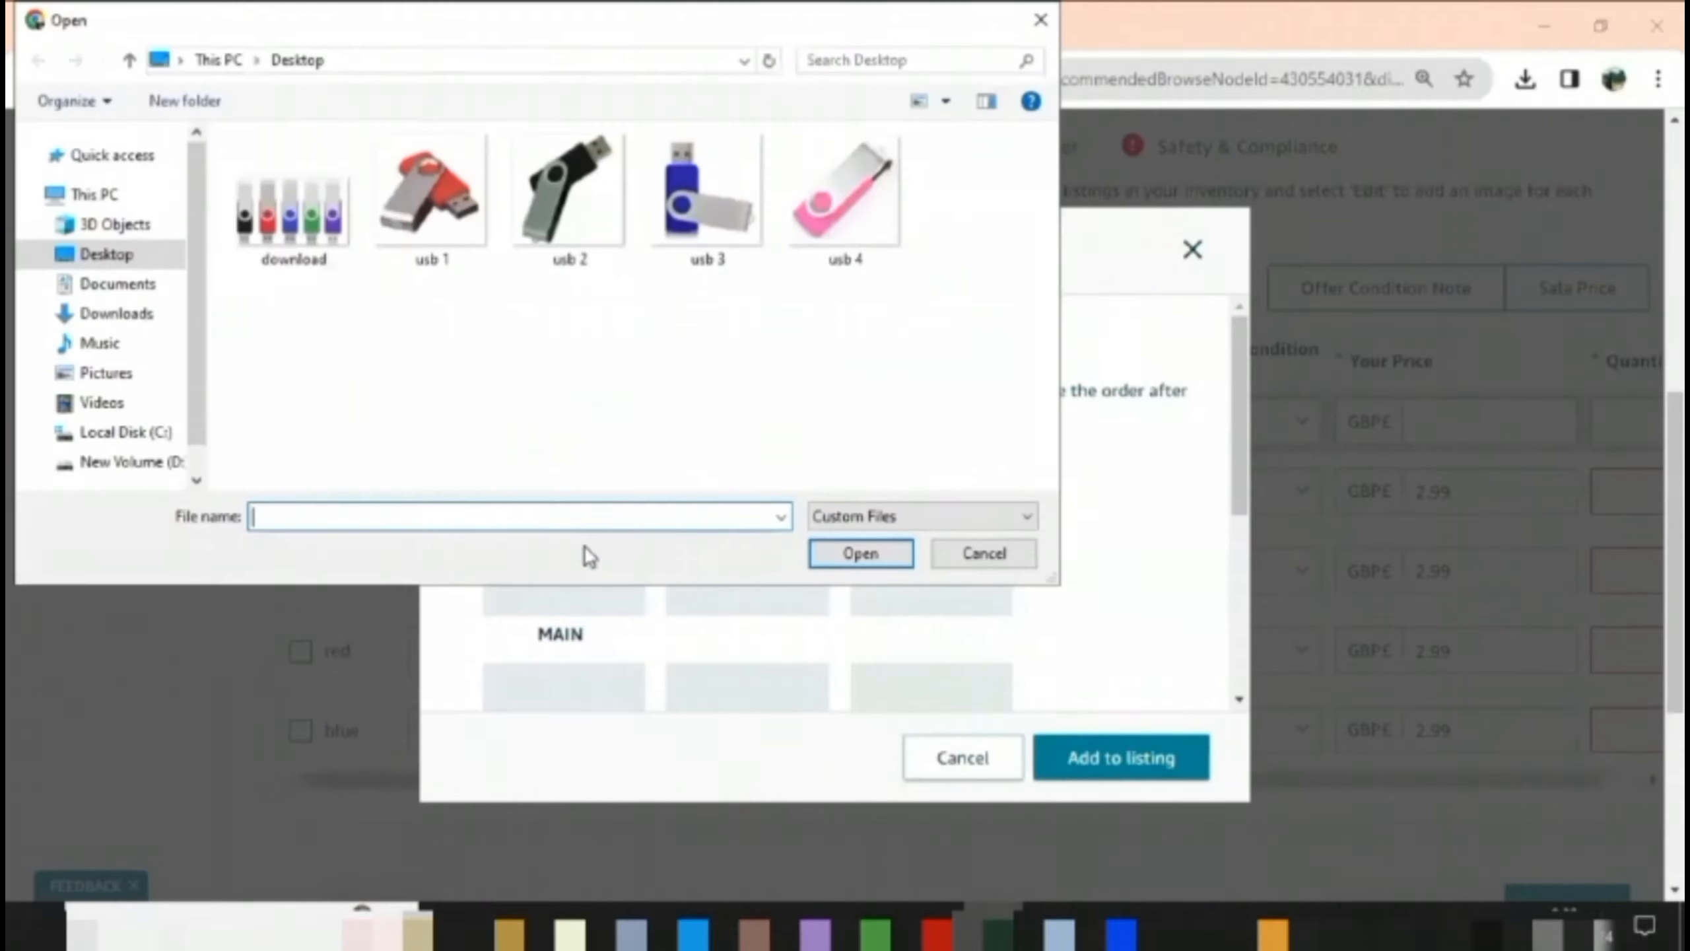
double_click(708, 191)
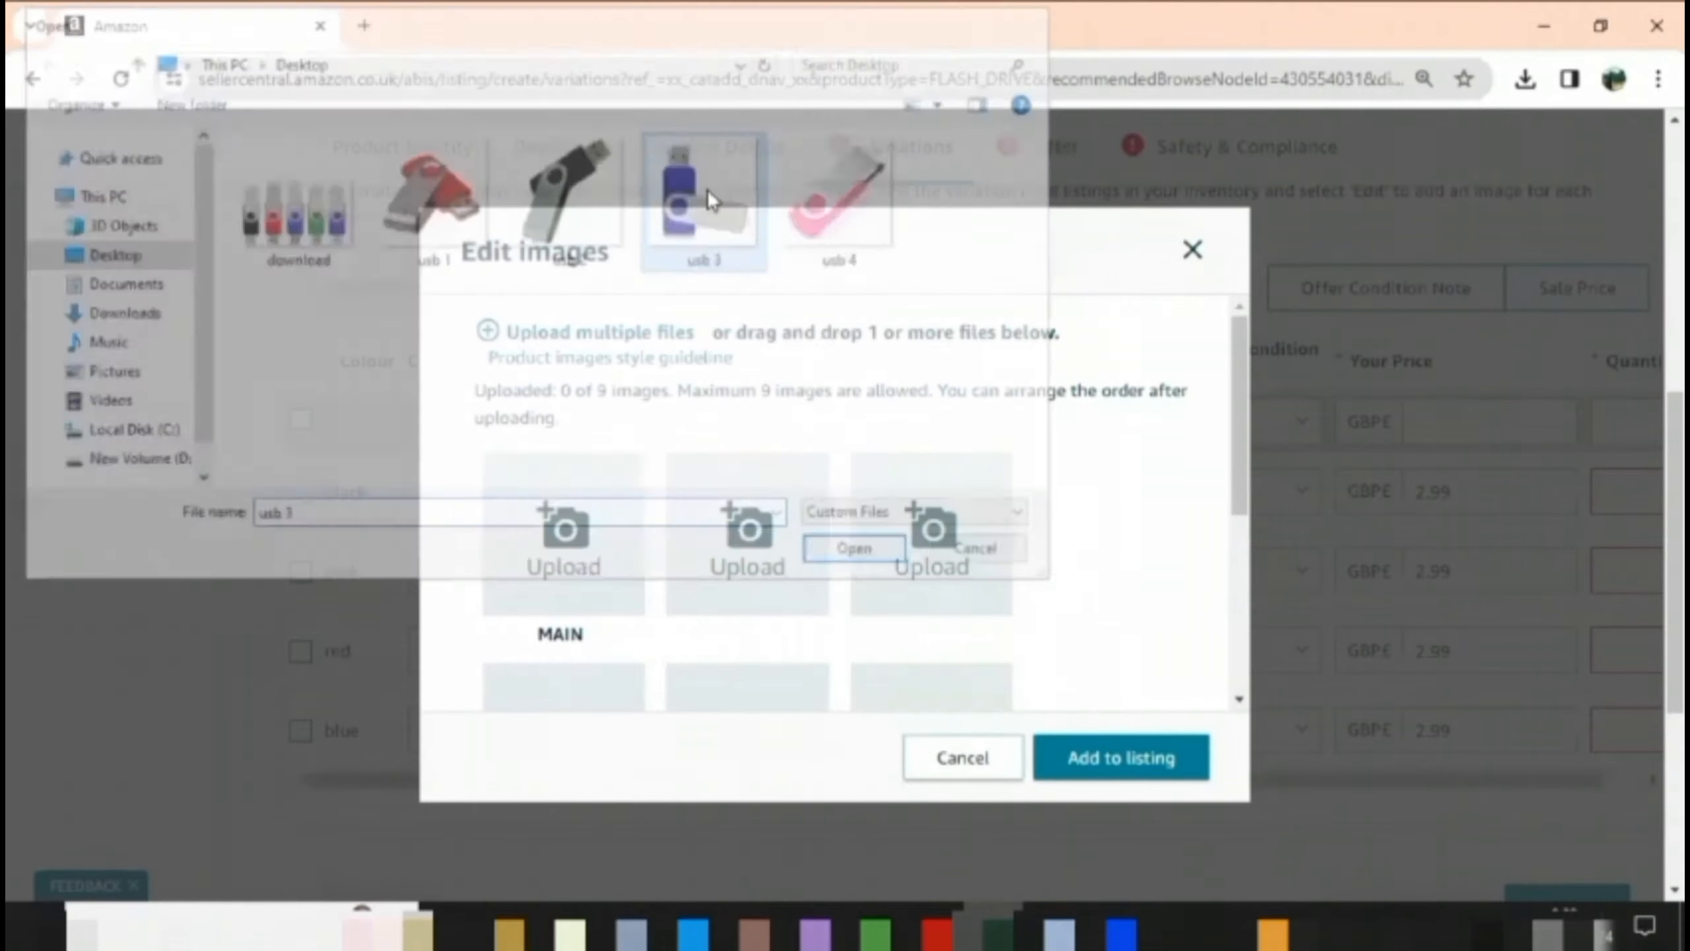
click(1166, 764)
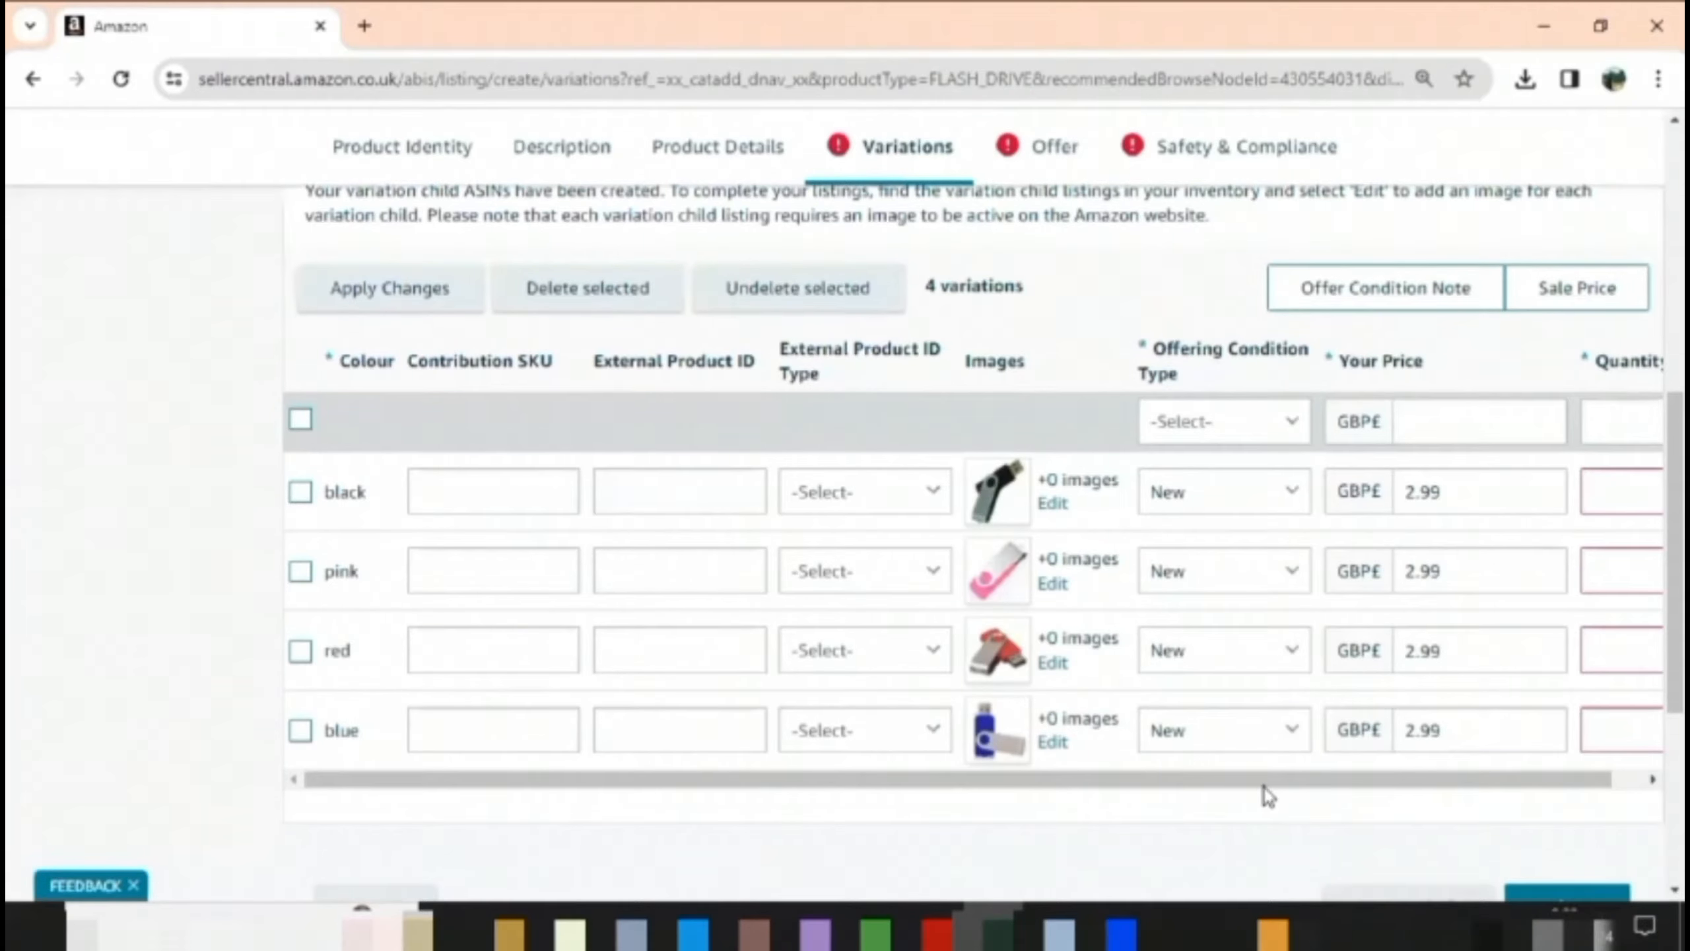
Step: Set the quantity of the black, pink, red and blue variations to 10 each
drag(1265, 787, 1339, 789)
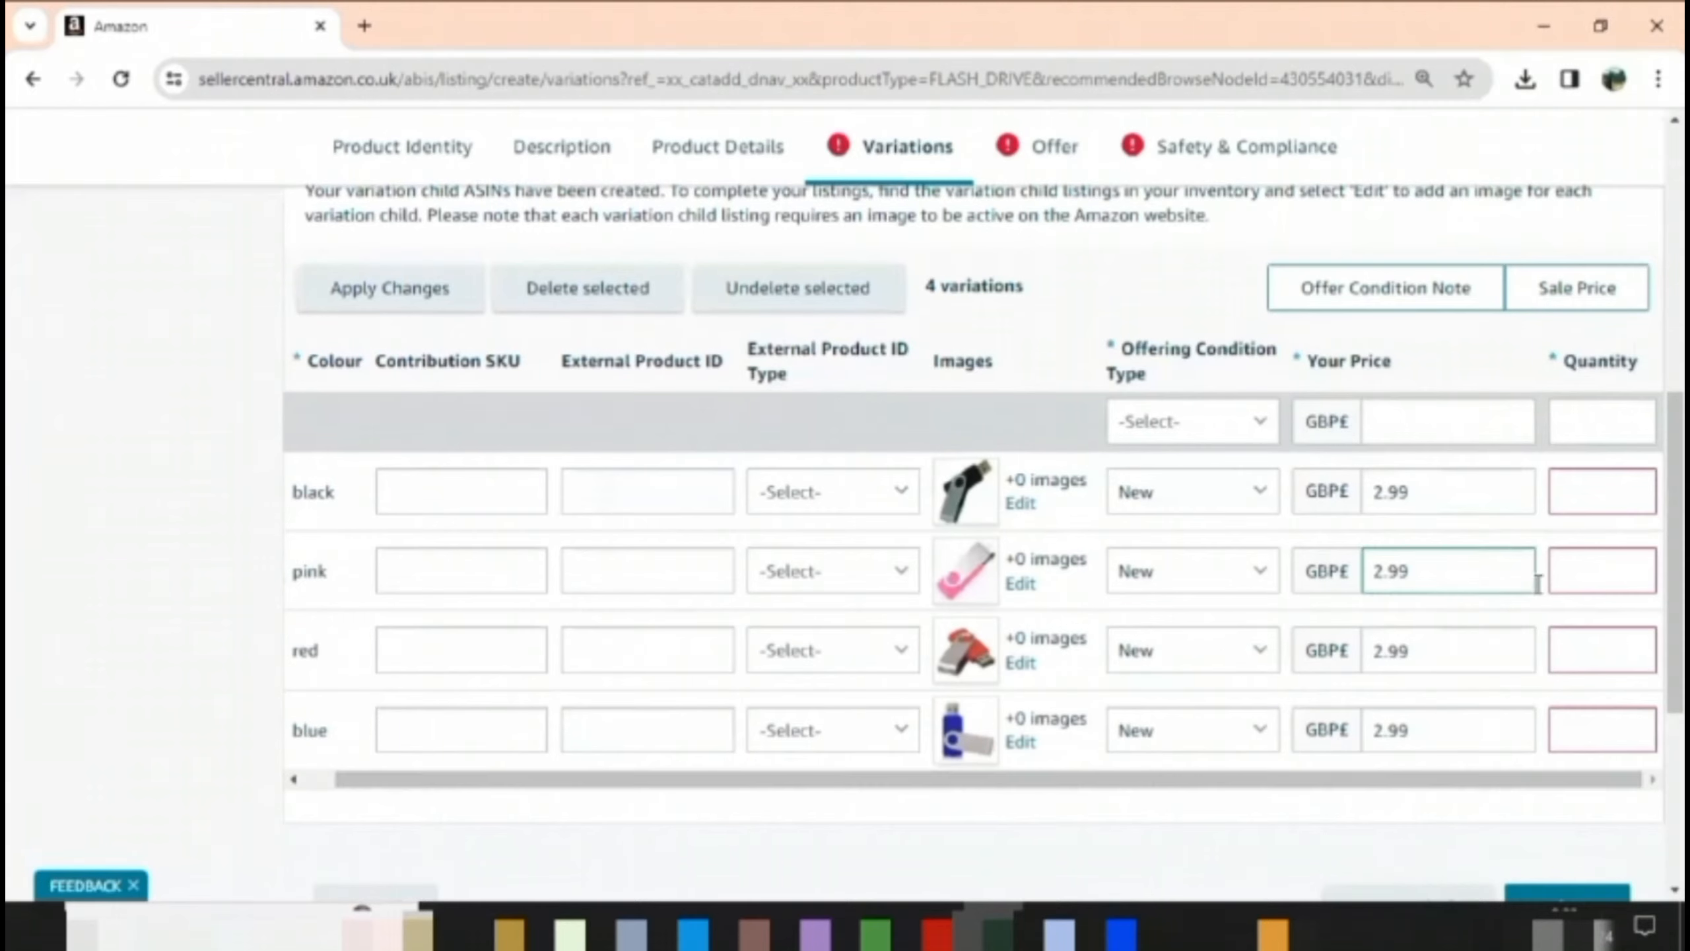
click(1597, 514)
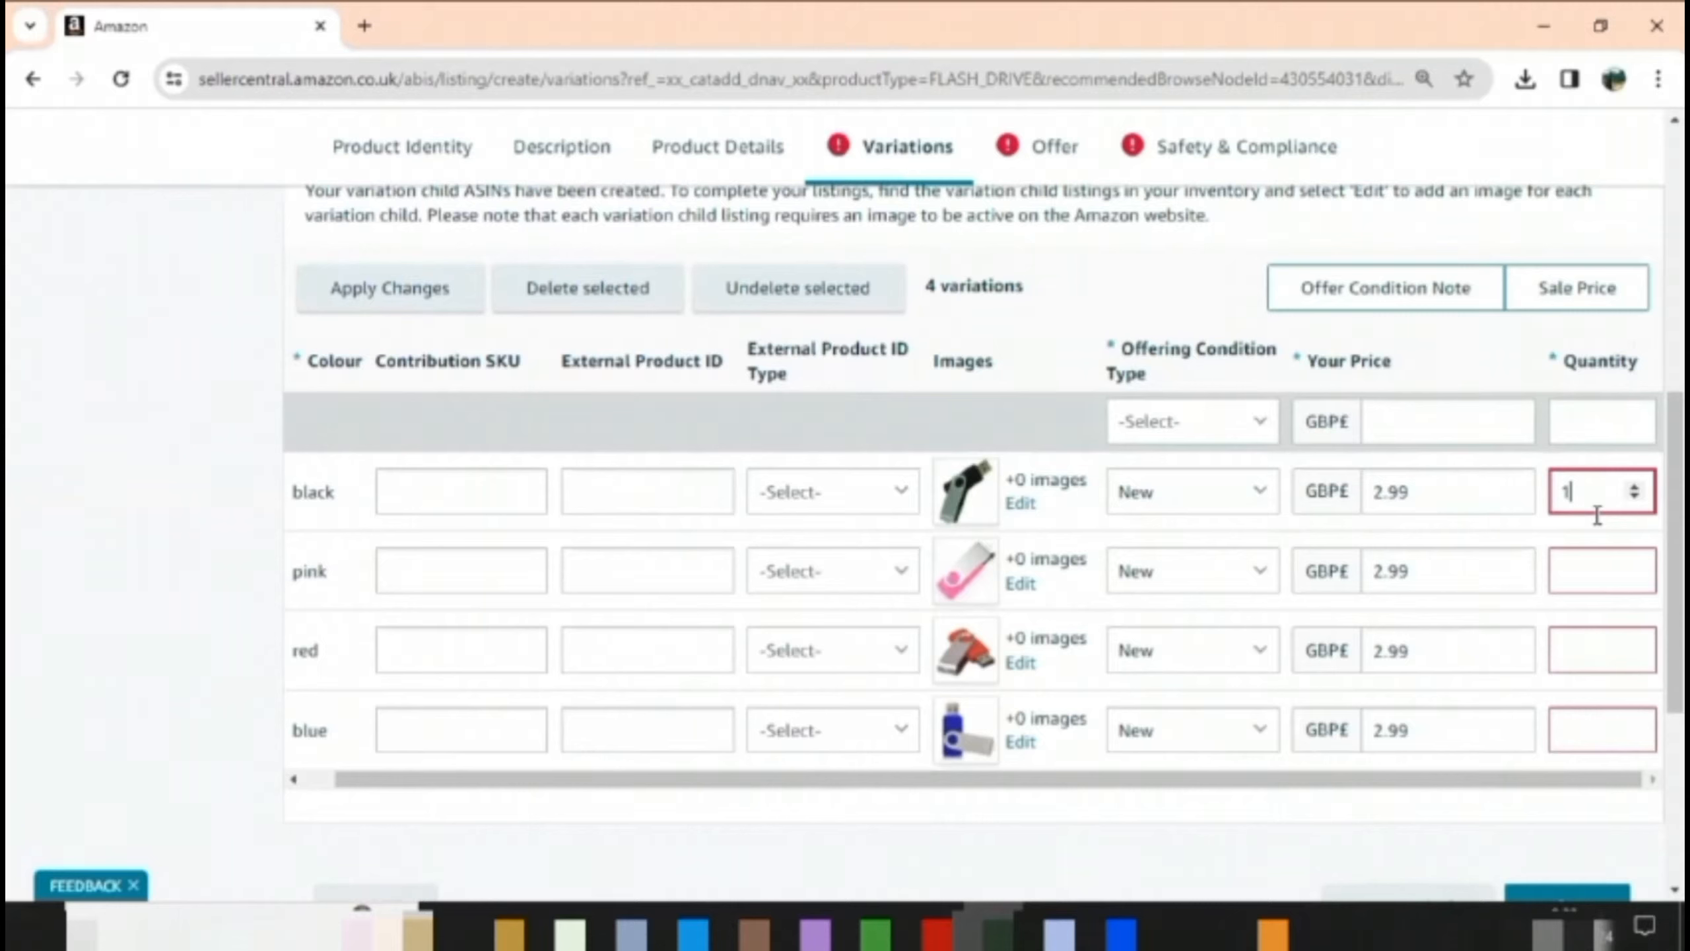
click(1606, 571)
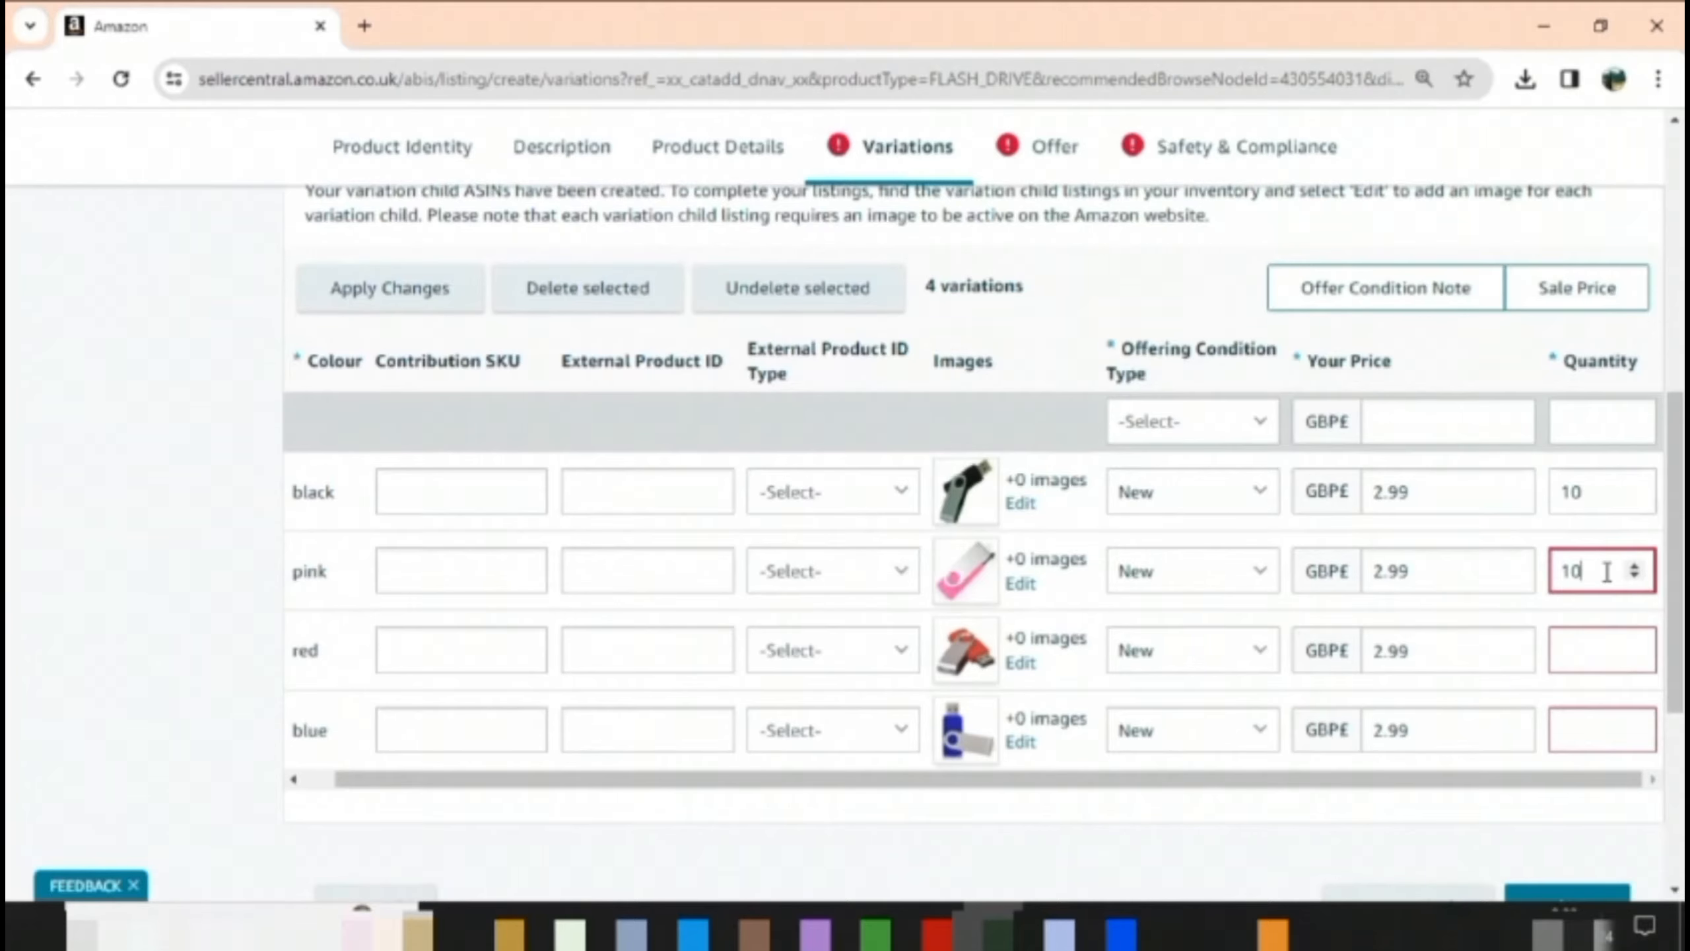
click(1583, 649)
text(10)
click(1590, 723)
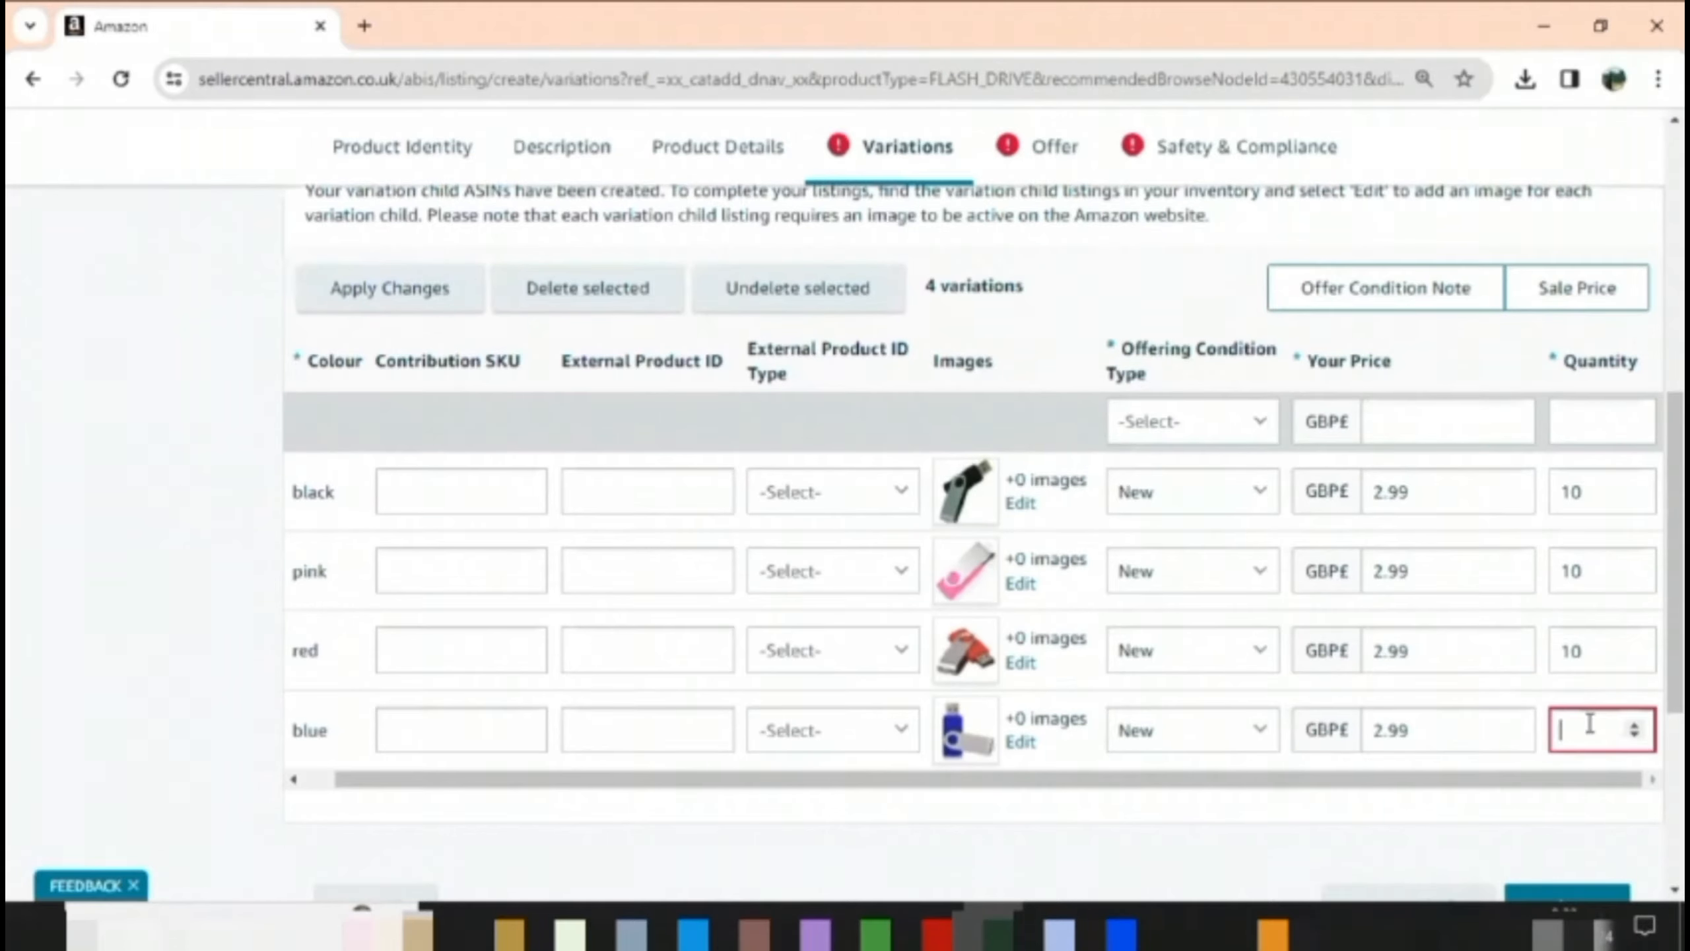
click(1364, 849)
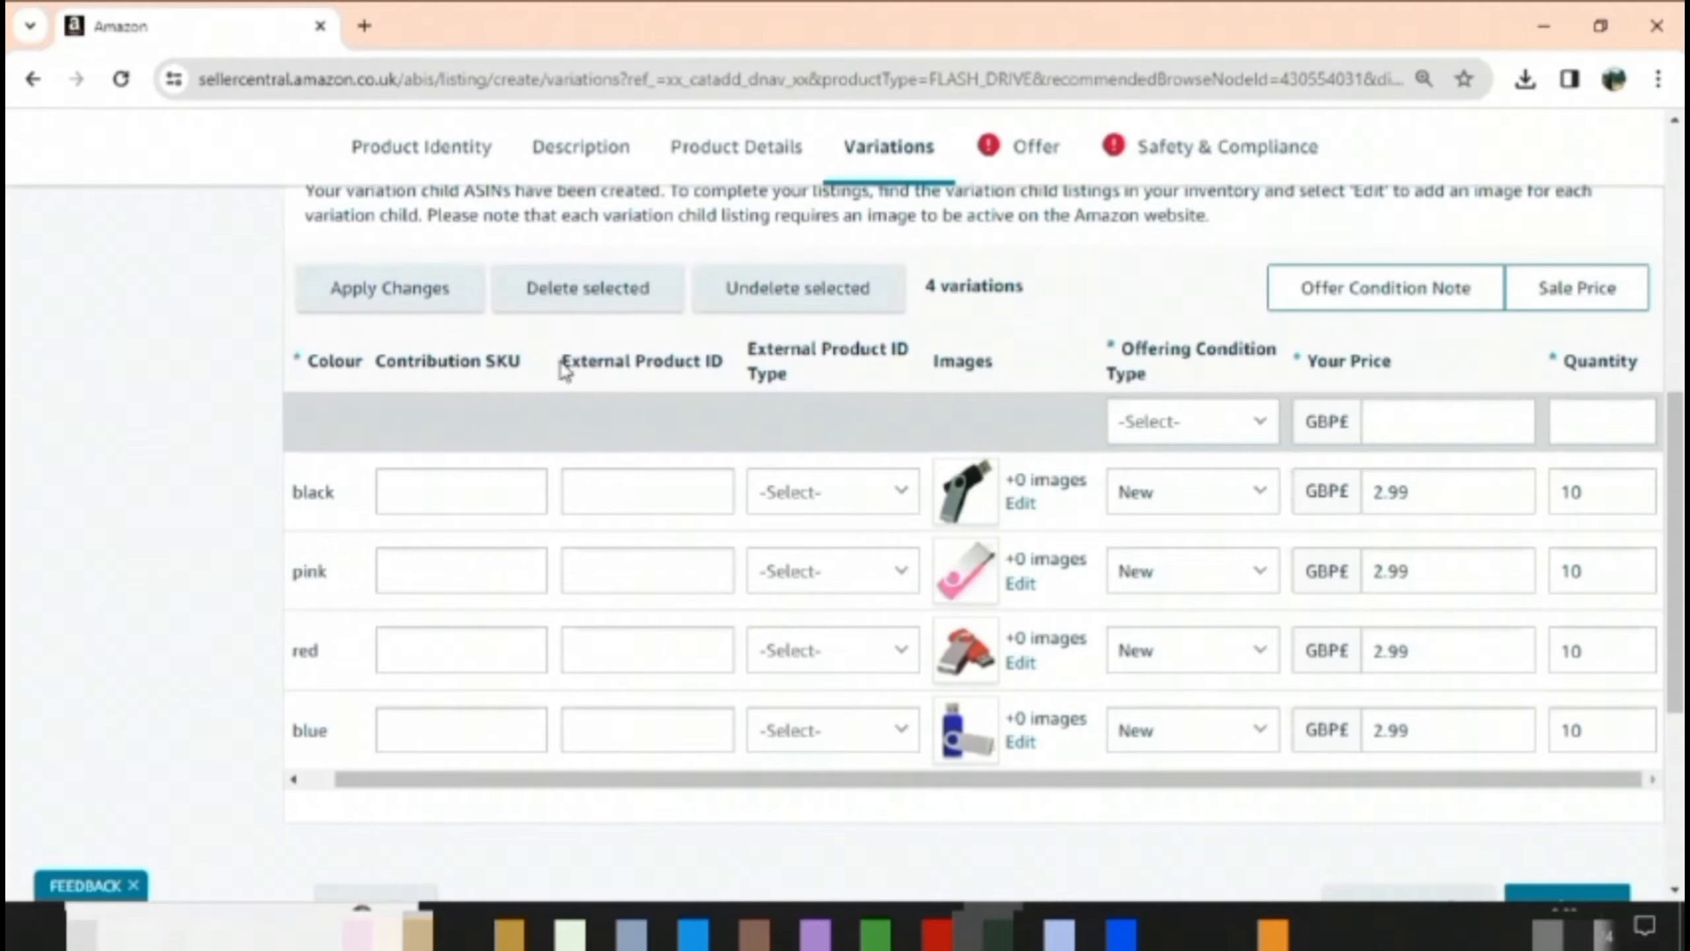
drag(562, 369, 721, 363)
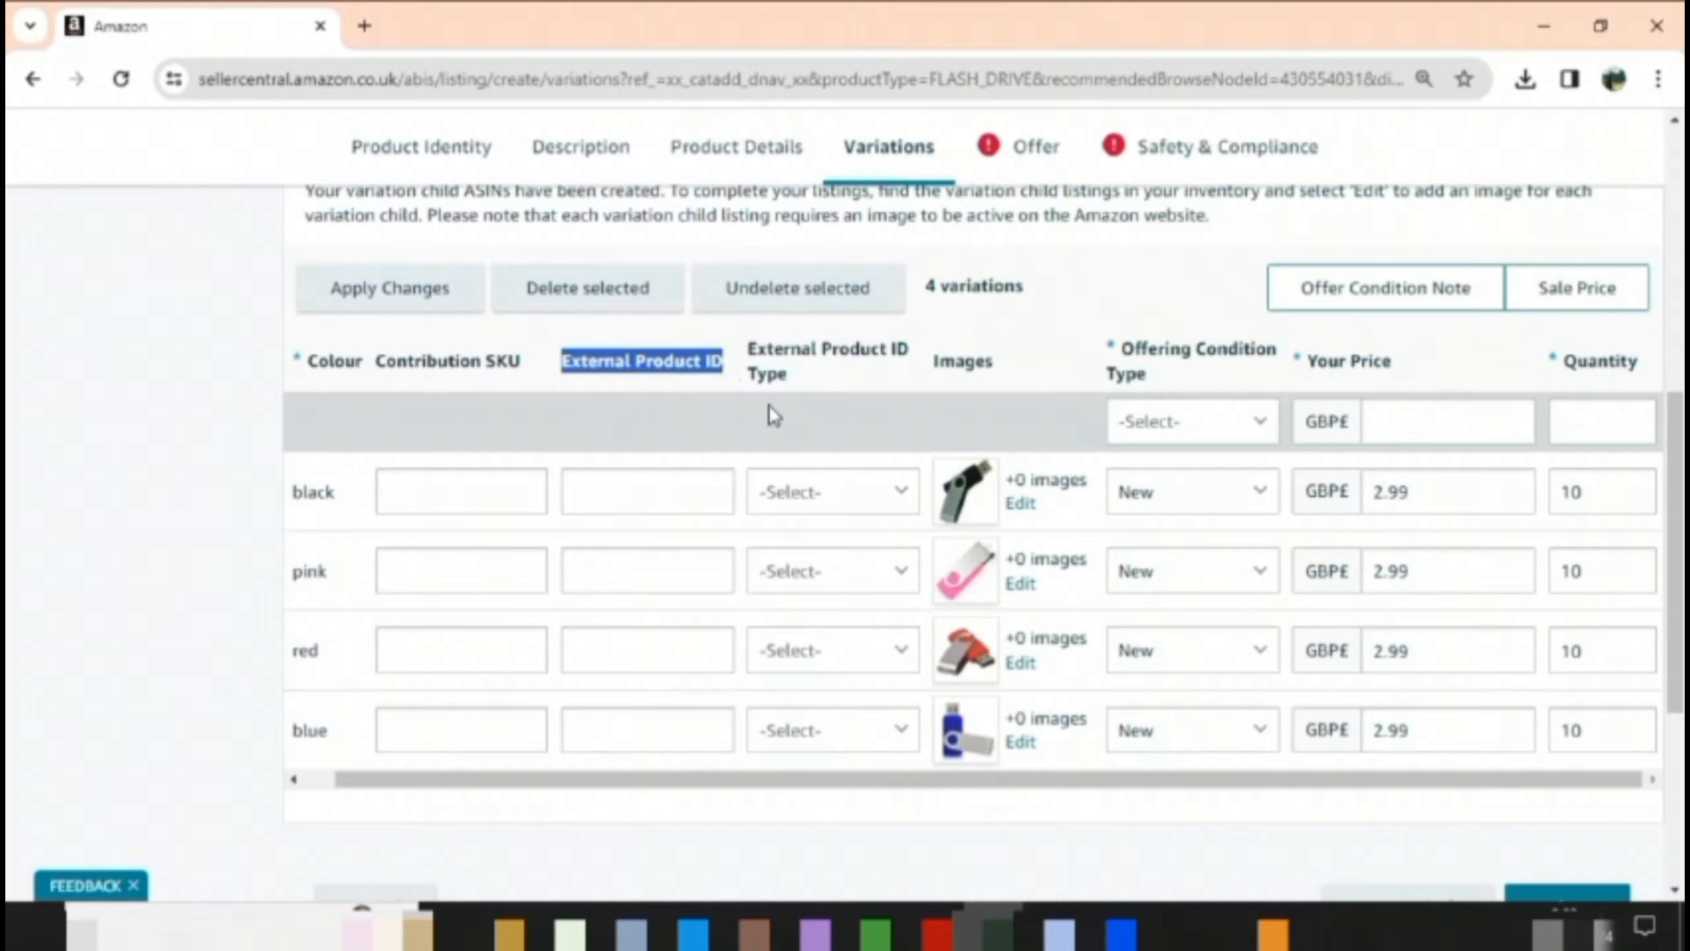
mouse_move(1060, 932)
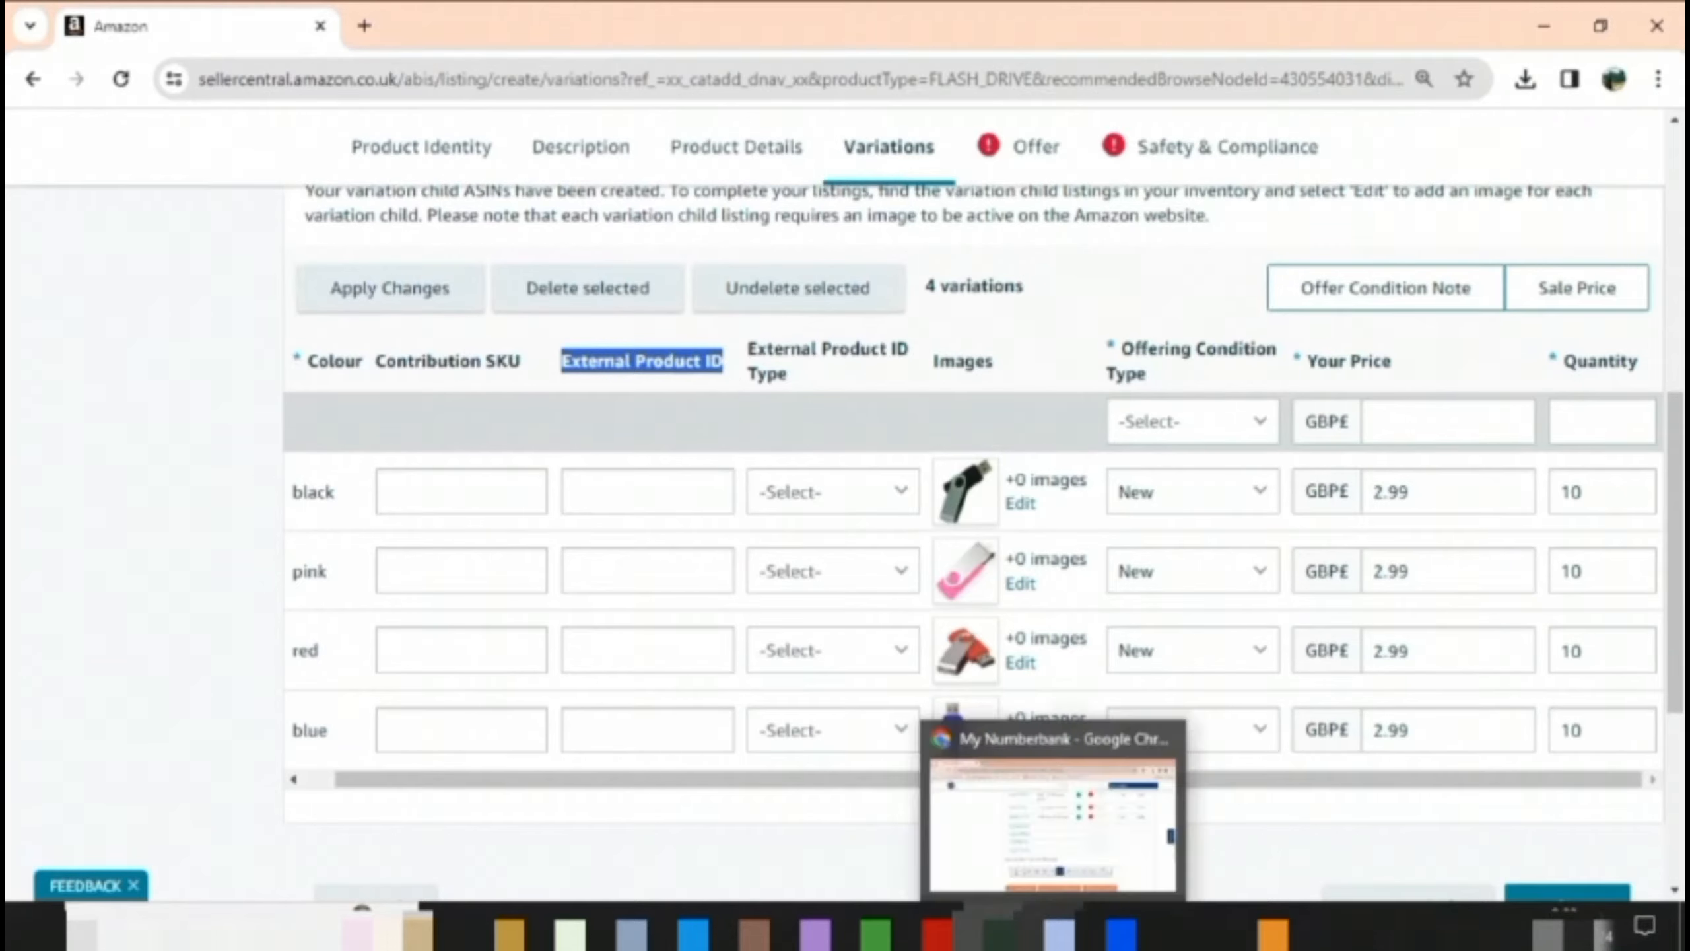
click(1051, 806)
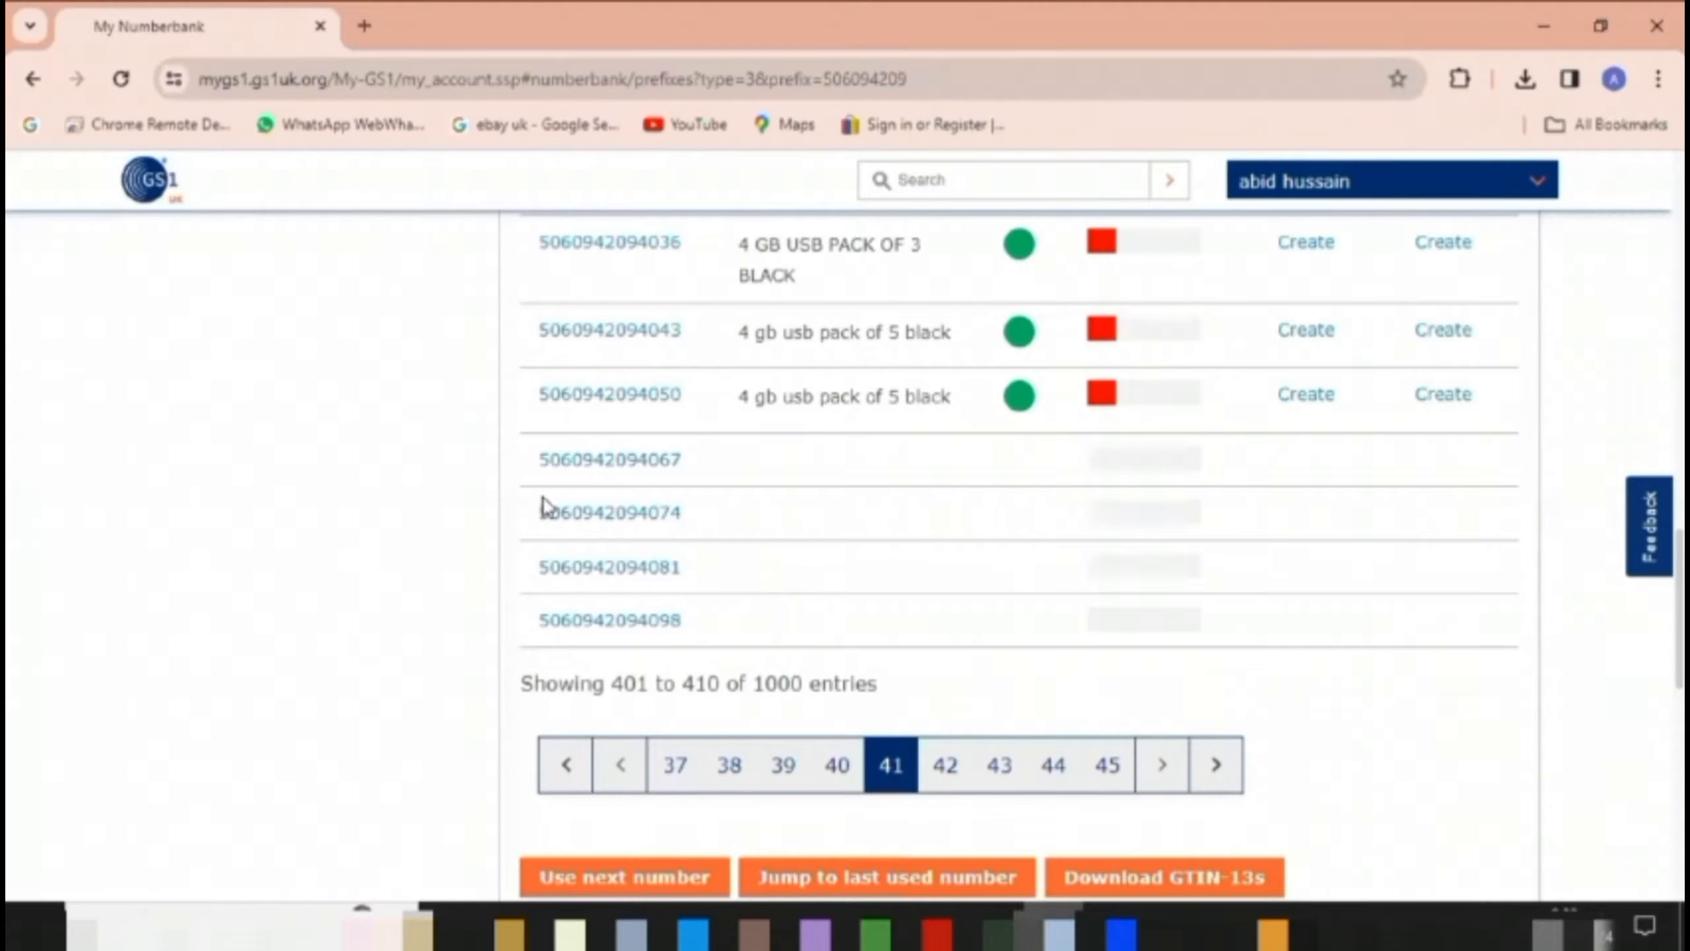
drag(531, 463, 664, 466)
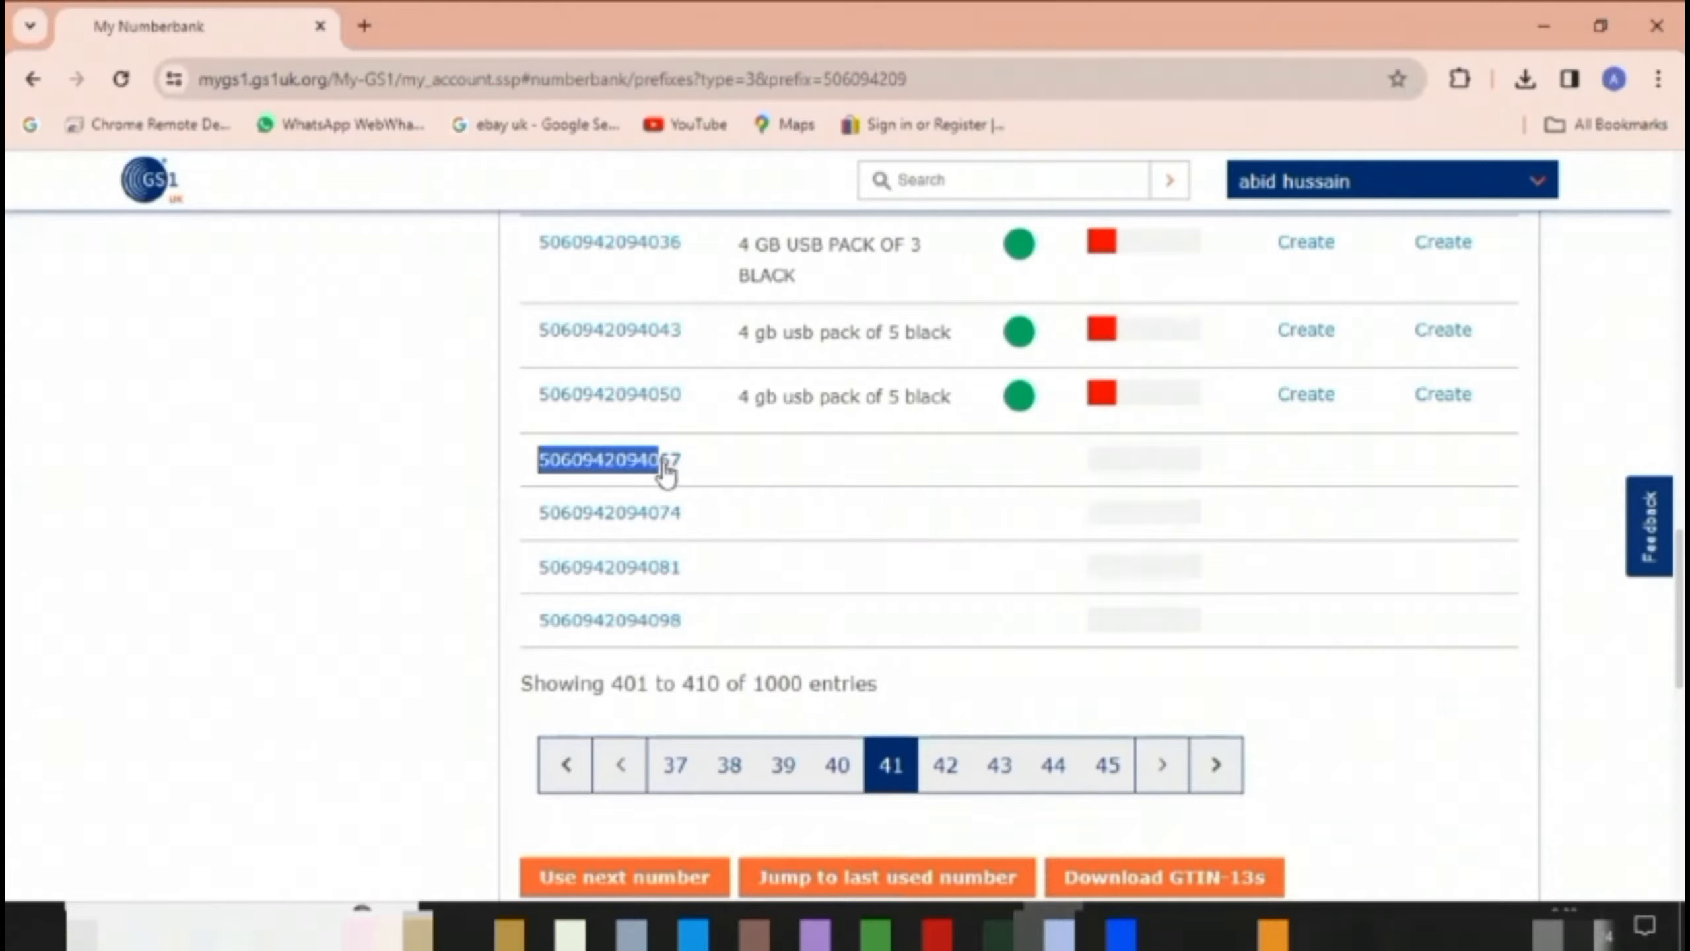
right_click(654, 474)
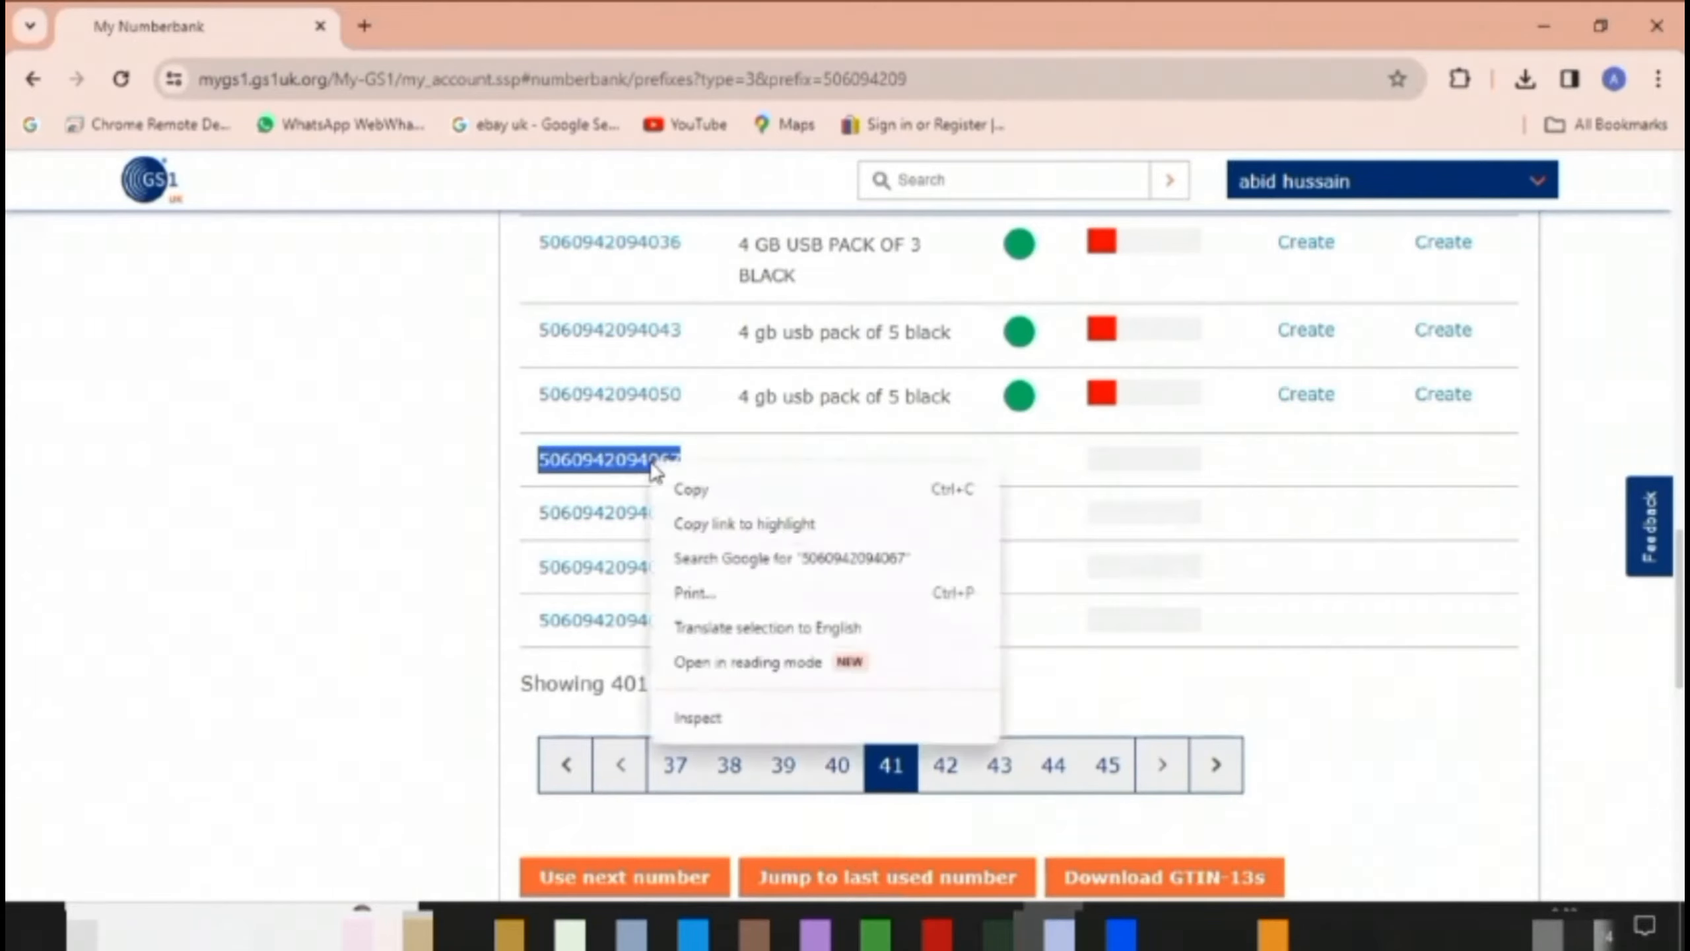
click(685, 490)
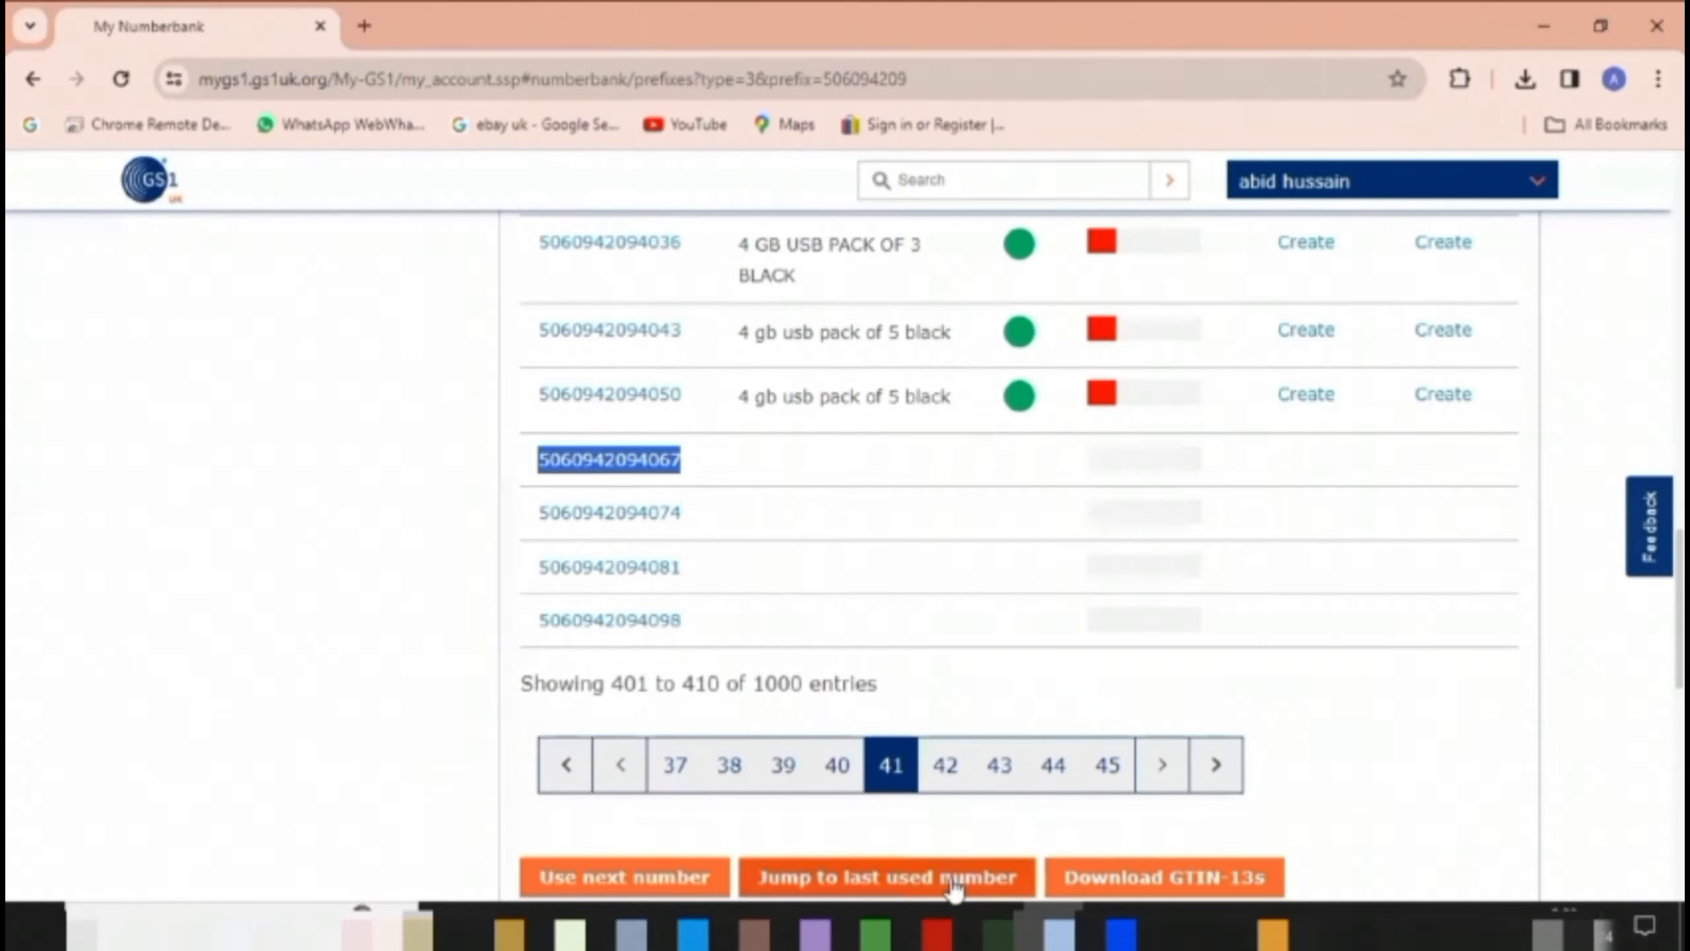
key(alt+Tab)
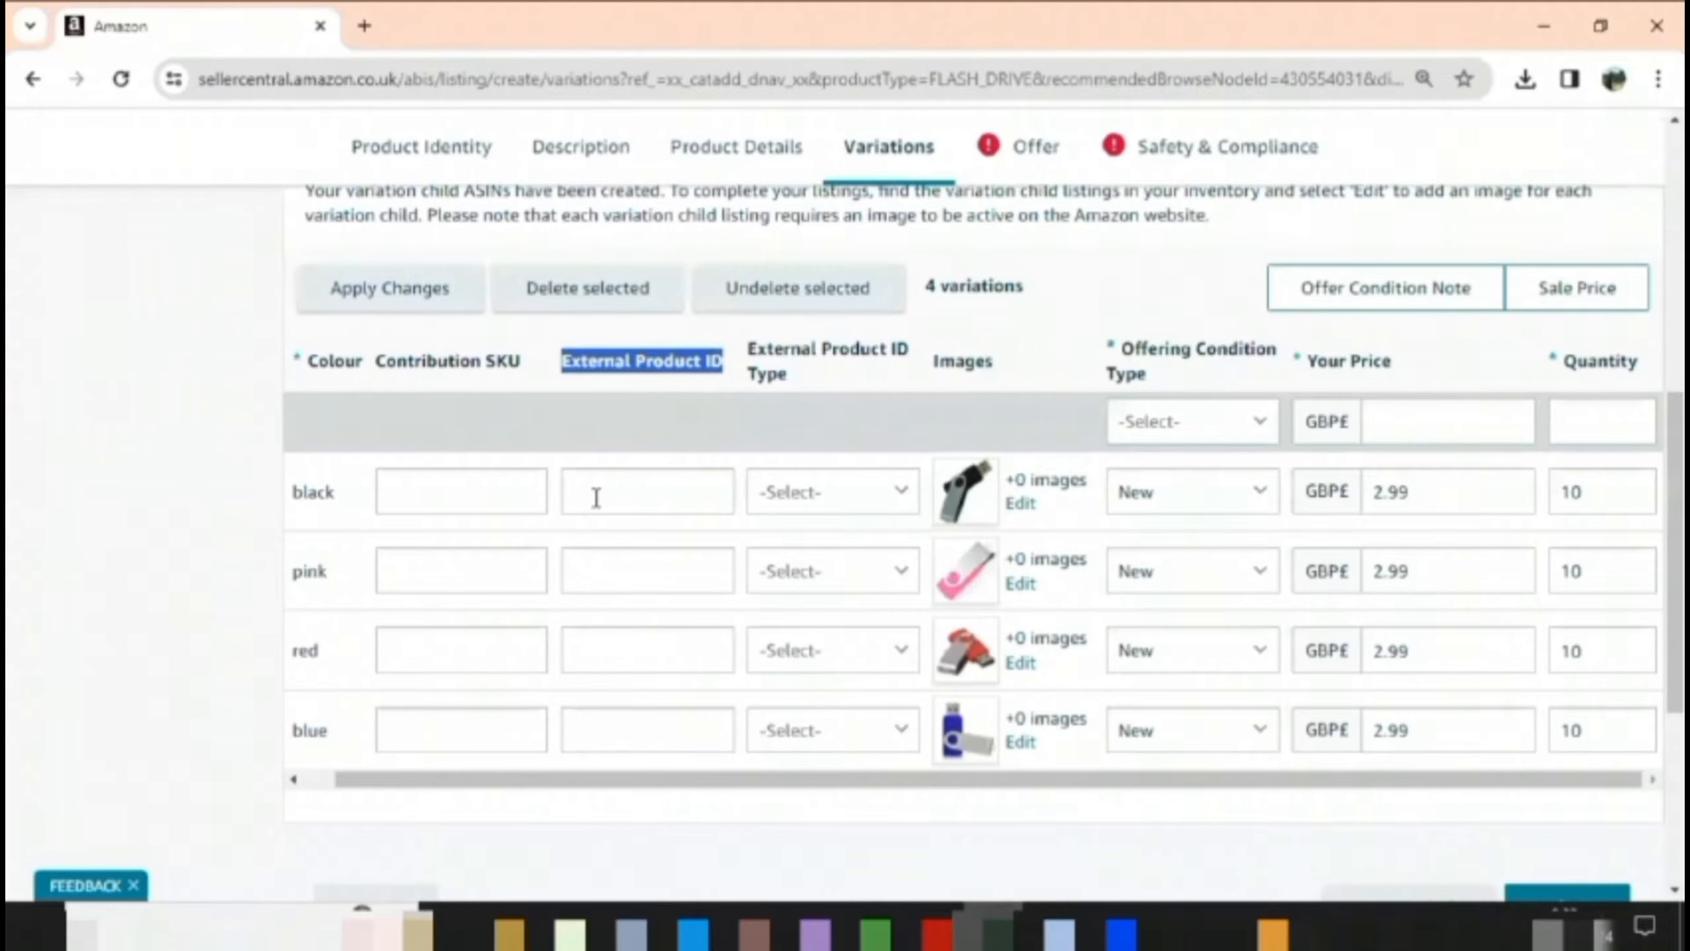
click(597, 498)
right_click(595, 499)
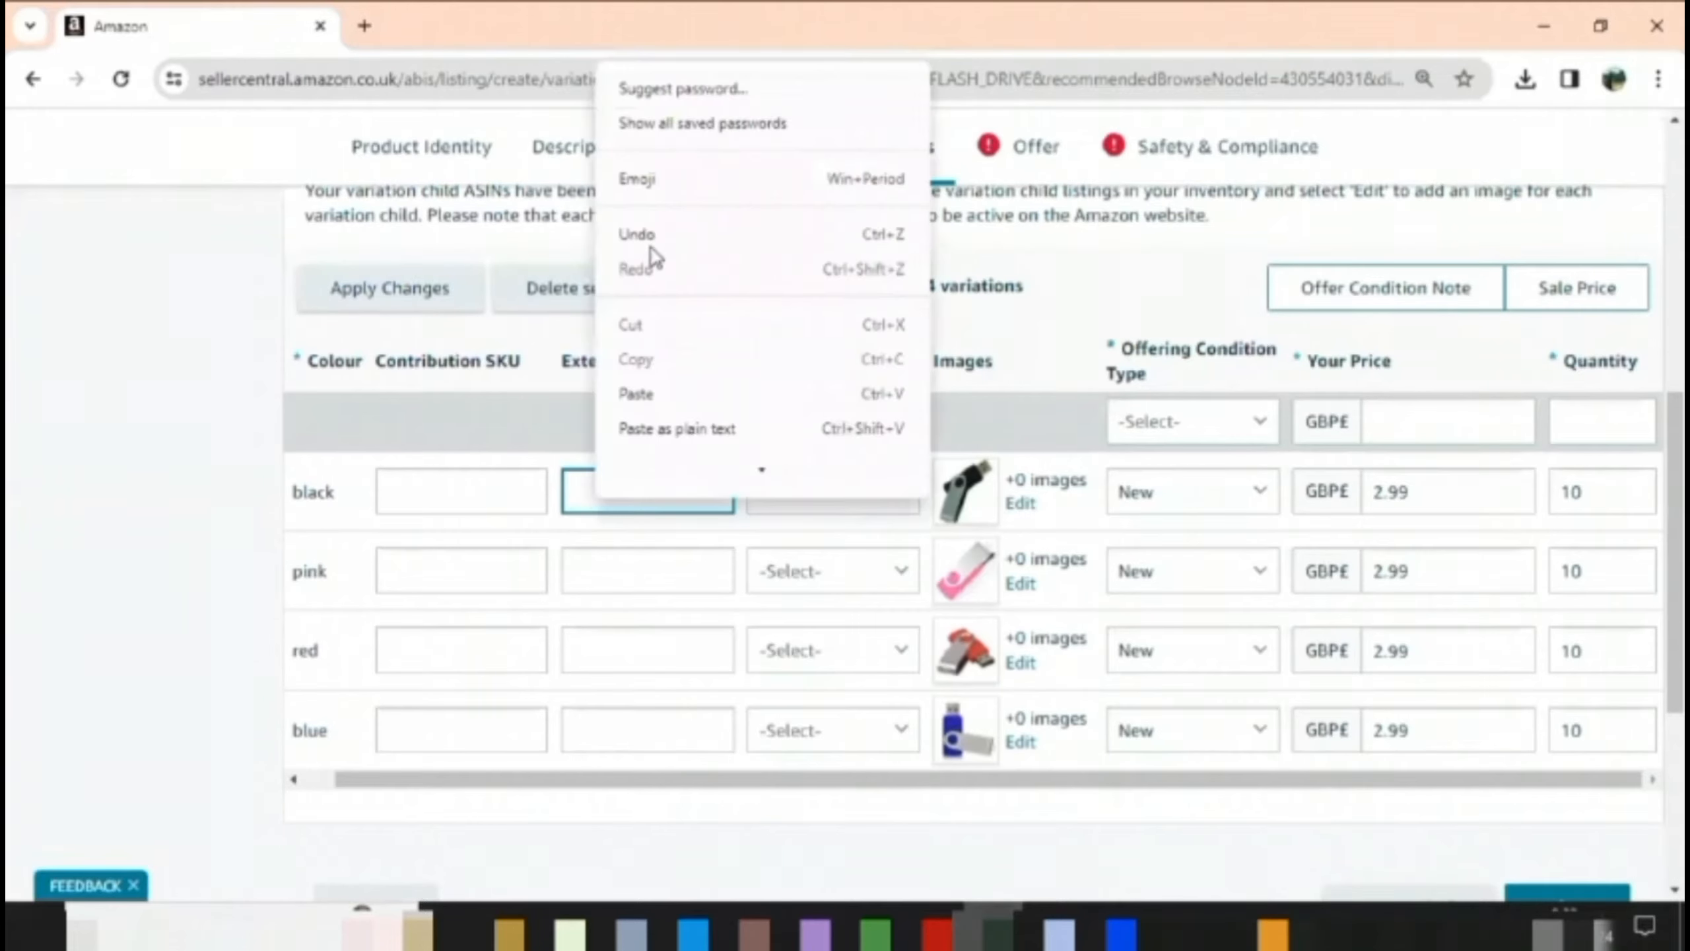
click(646, 394)
key(alt+Tab)
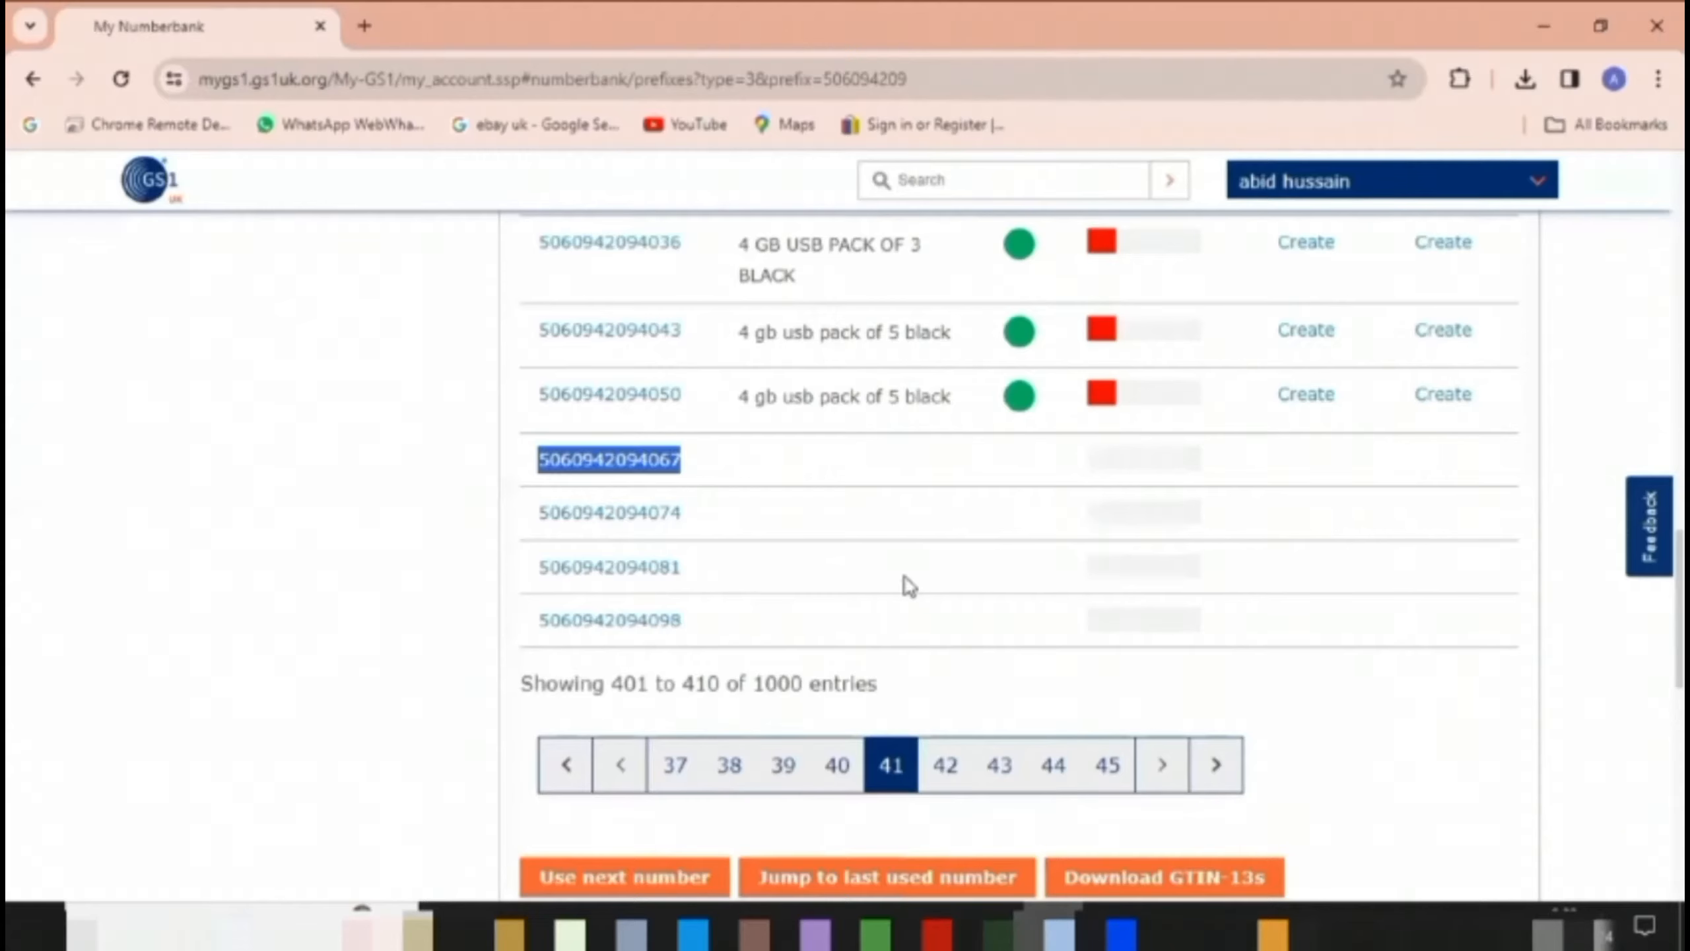
drag(525, 507, 709, 532)
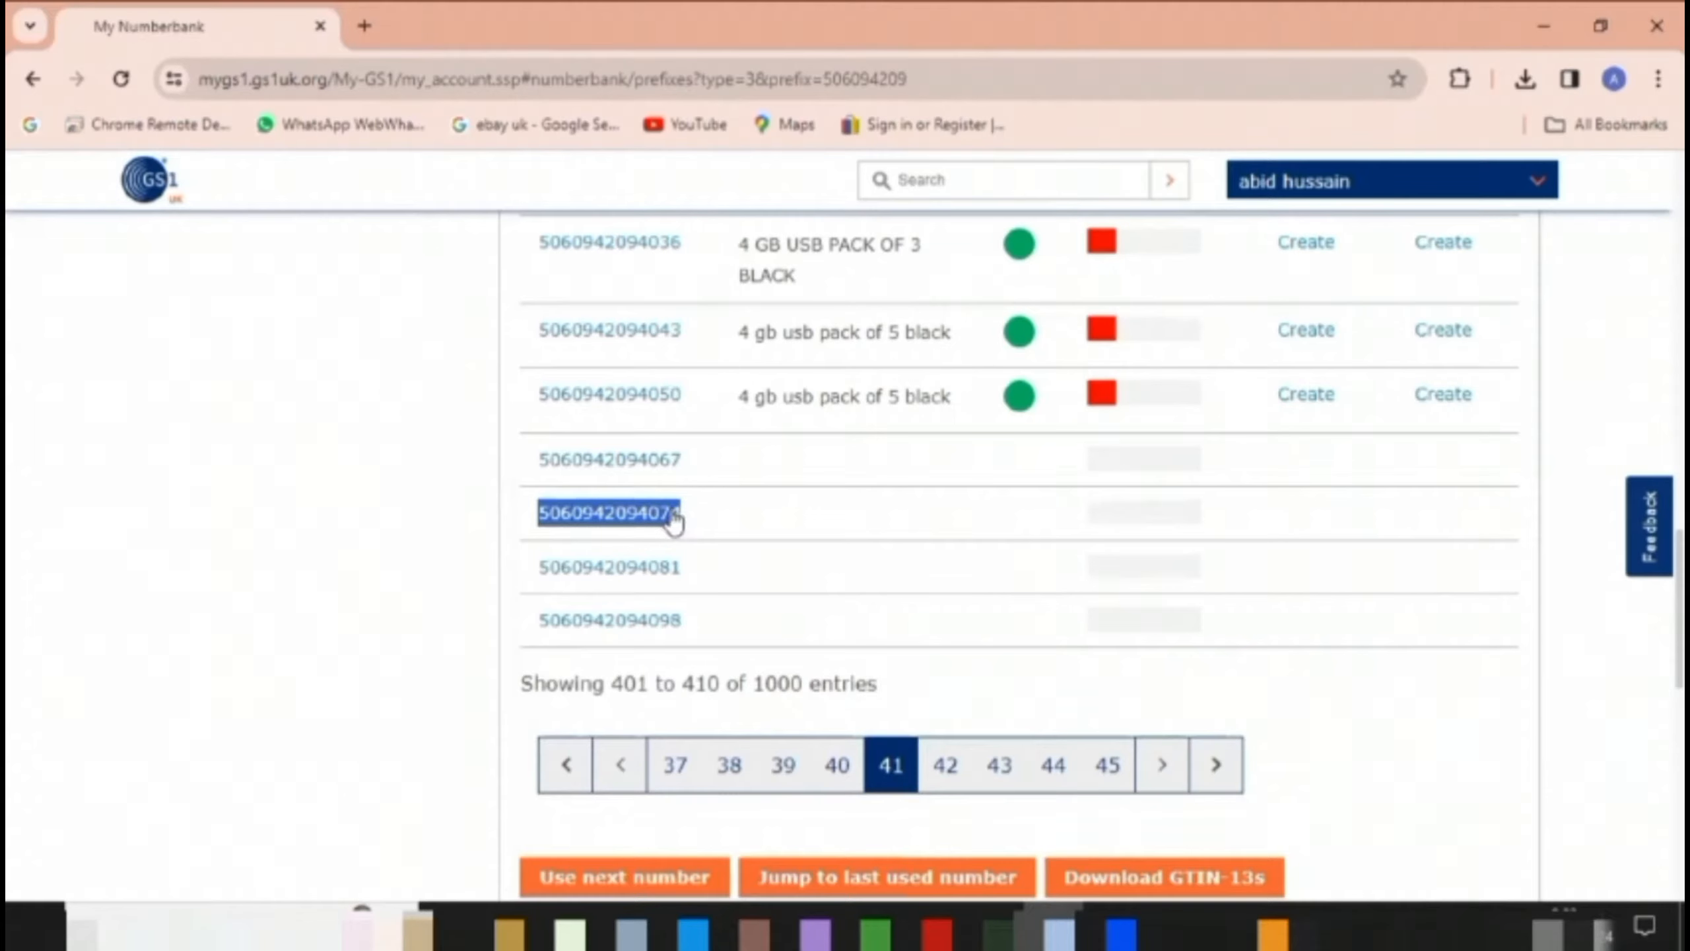
right_click(673, 523)
click(697, 537)
key(alt+Tab)
click(673, 579)
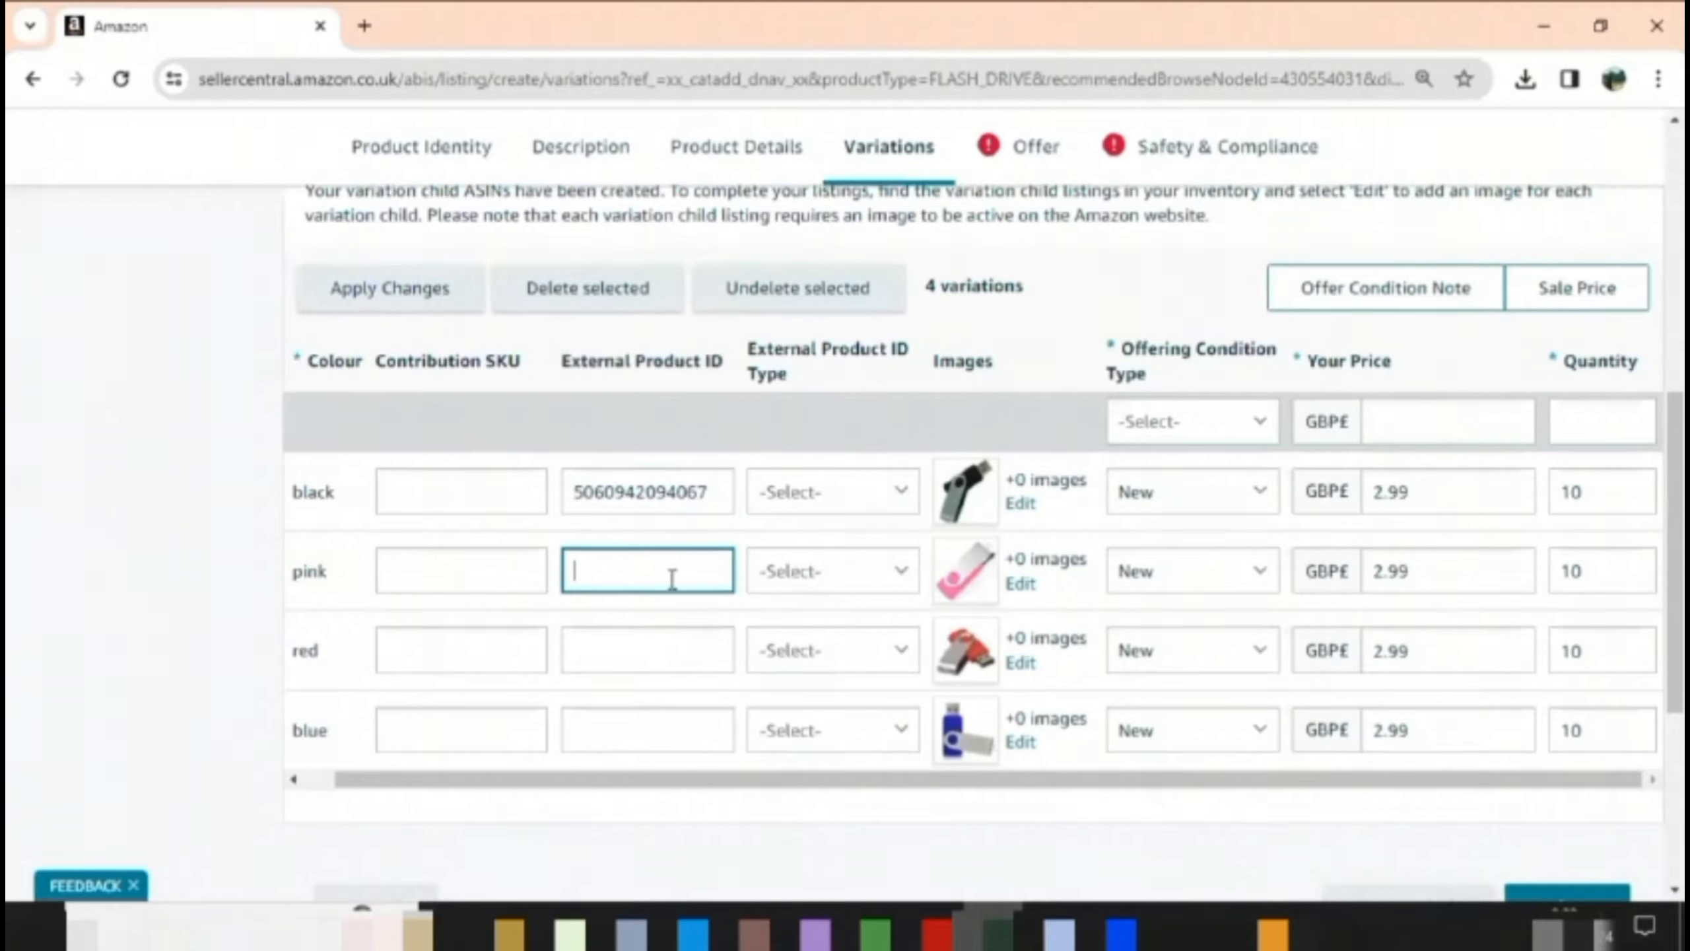
right_click(672, 579)
click(729, 387)
key(alt+Tab)
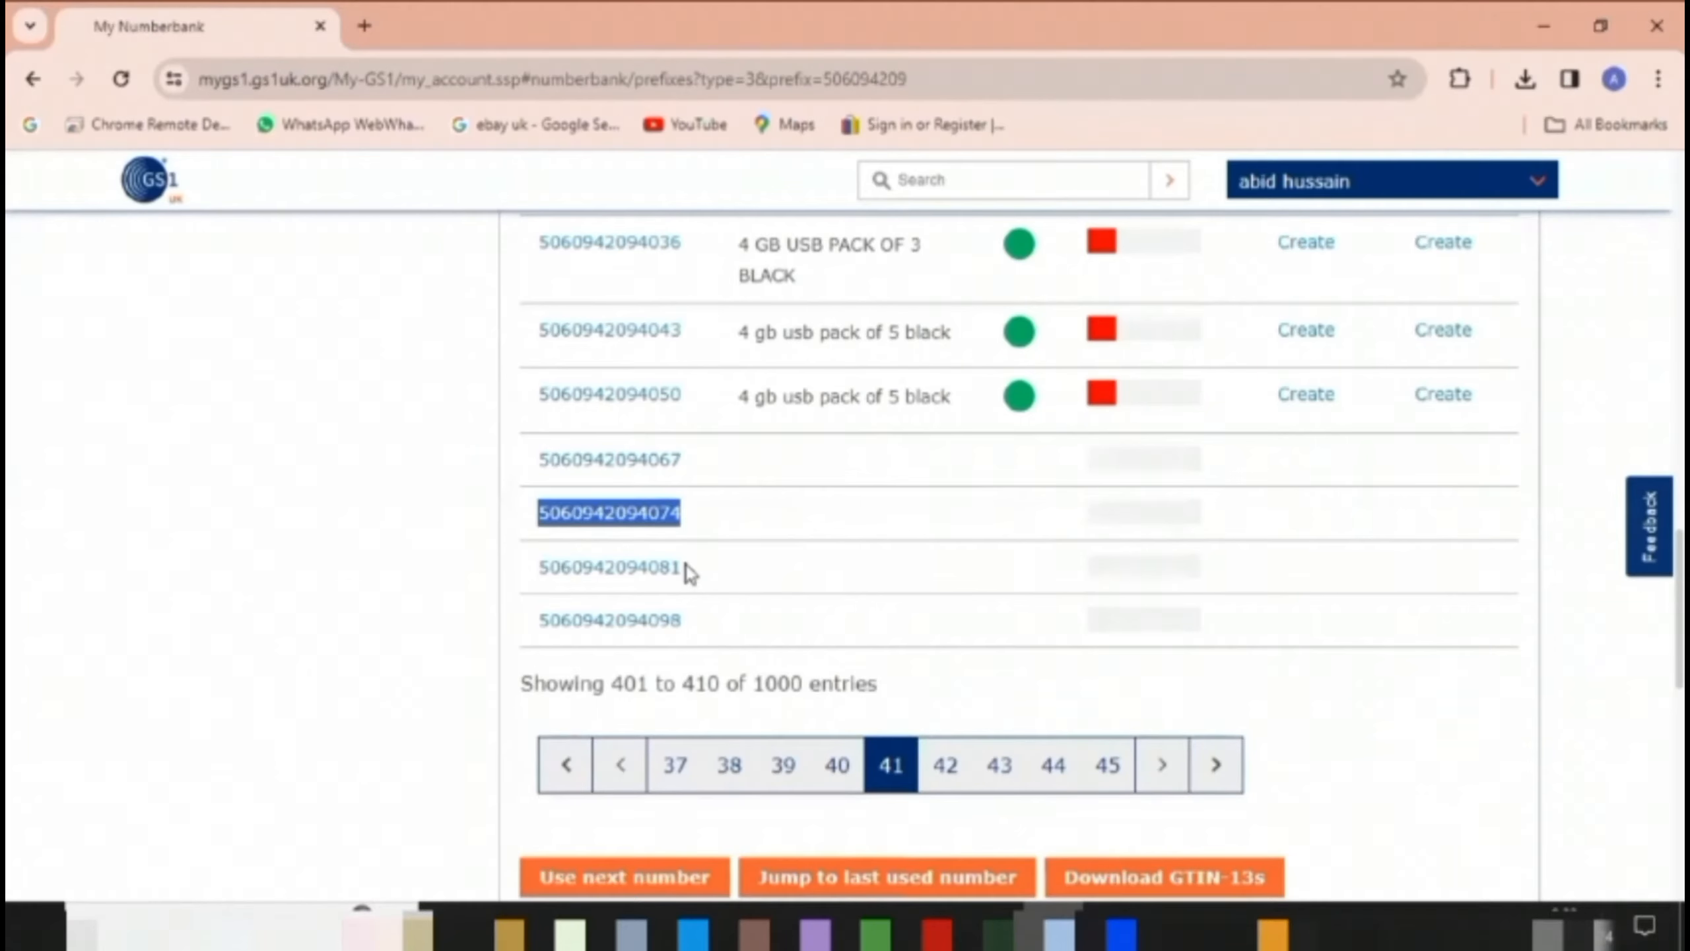
drag(688, 571, 537, 562)
right_click(574, 566)
click(619, 585)
click(992, 929)
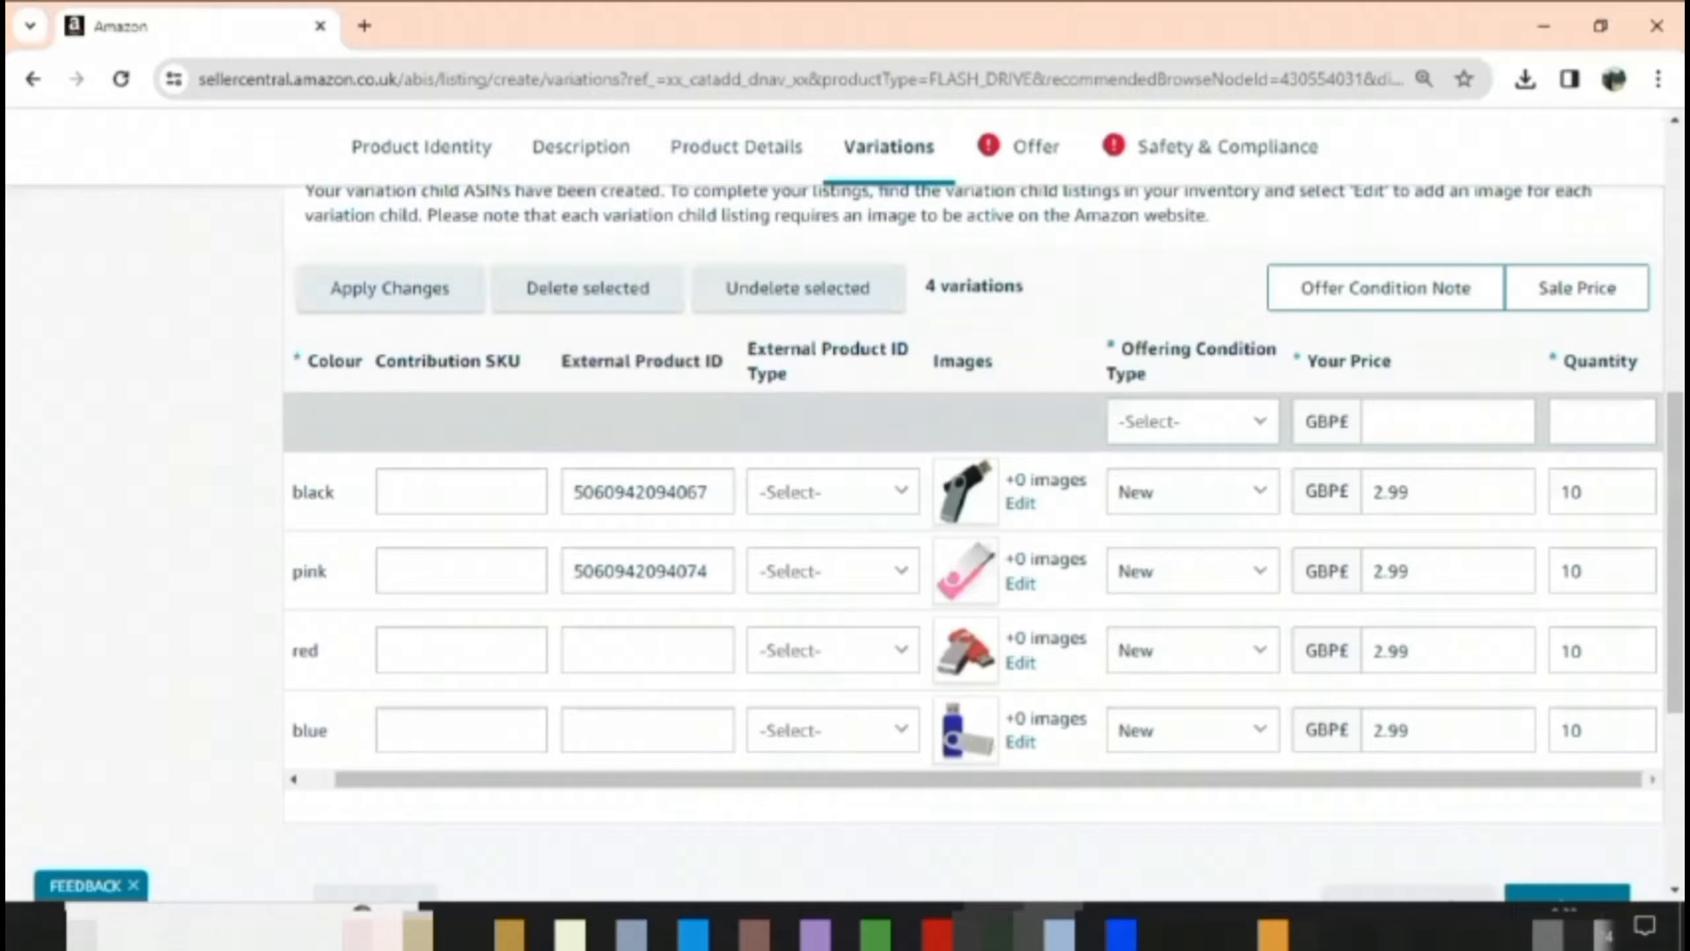
right_click(613, 668)
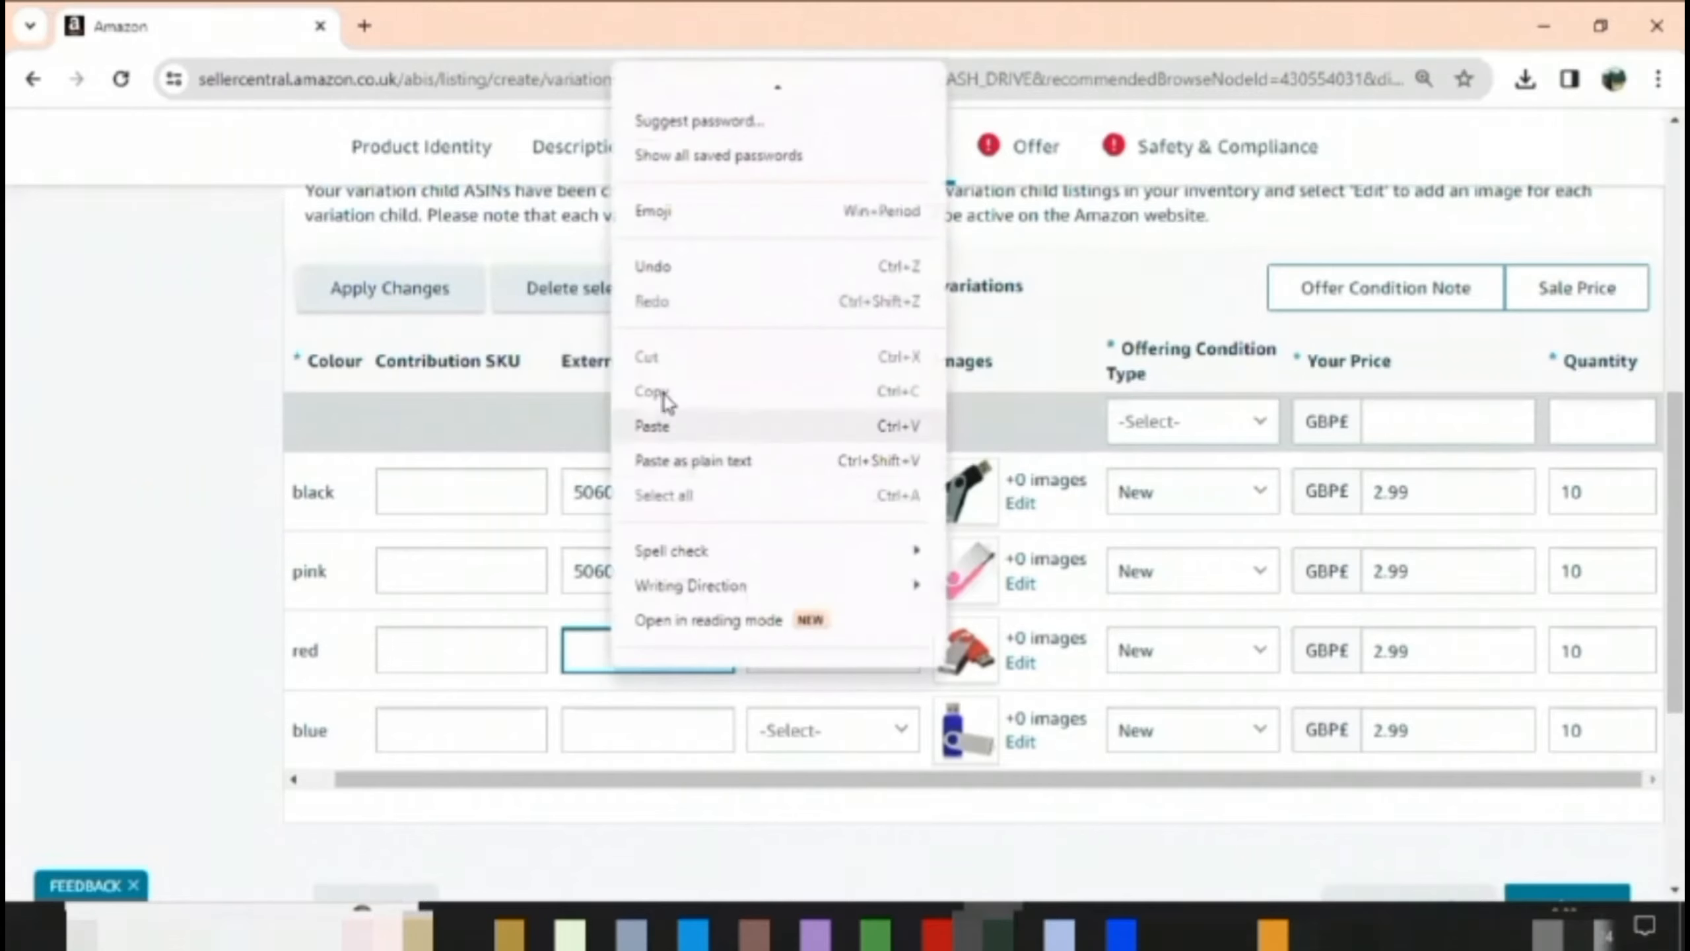
click(656, 428)
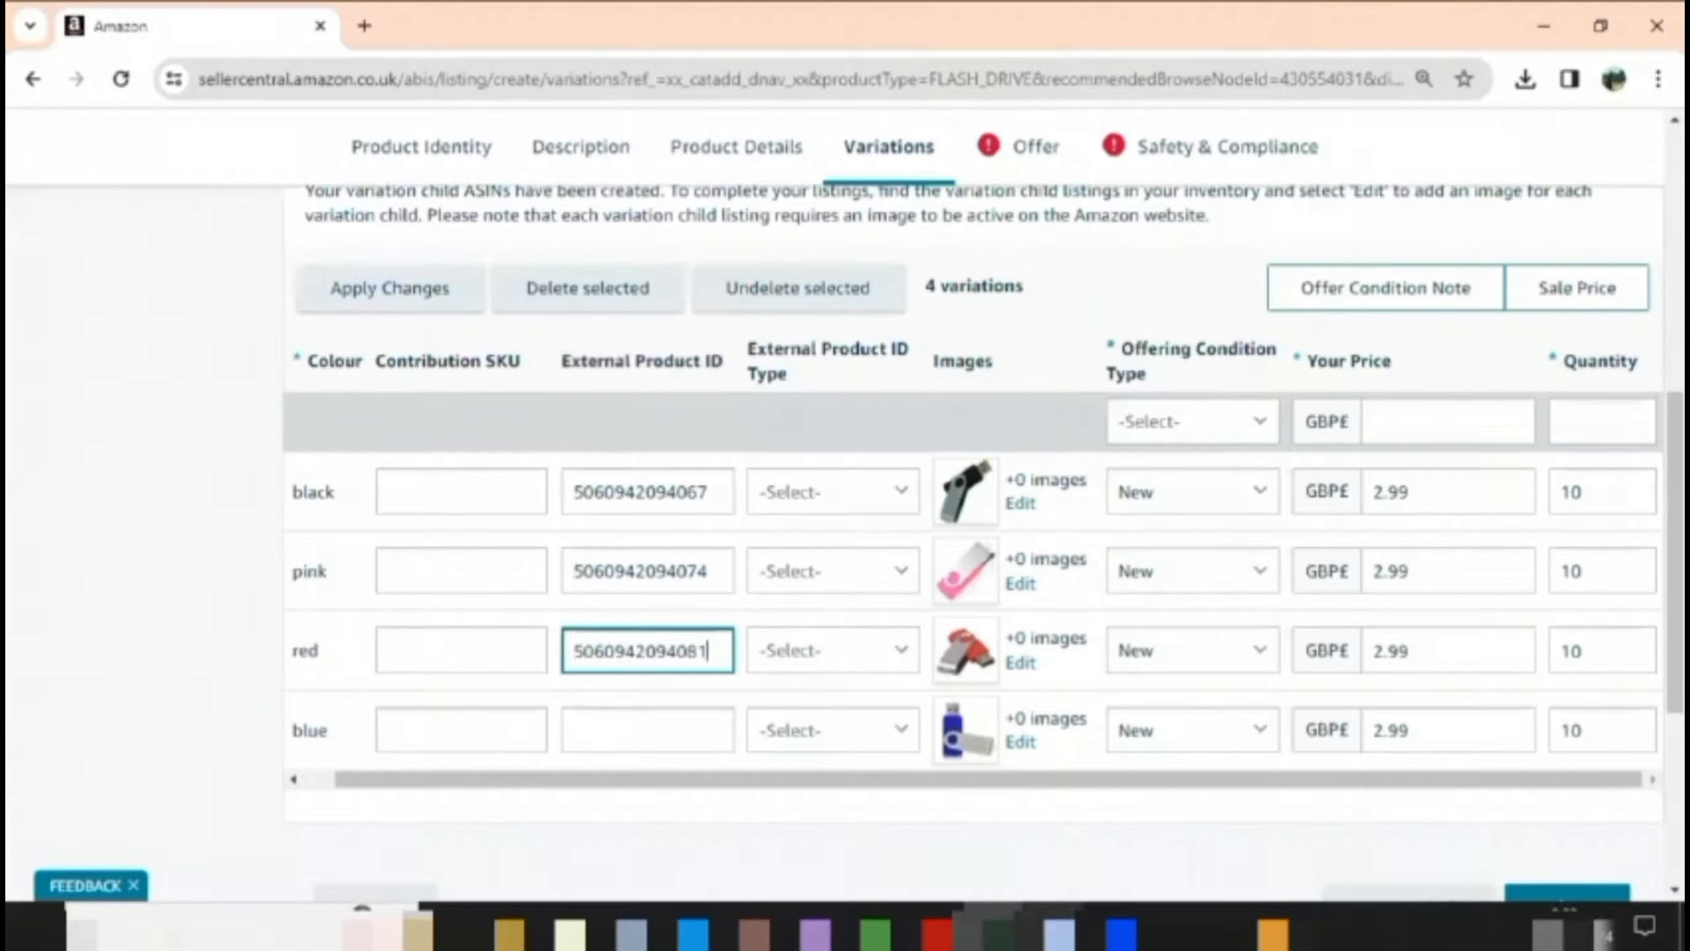
click(1029, 935)
drag(728, 630, 527, 619)
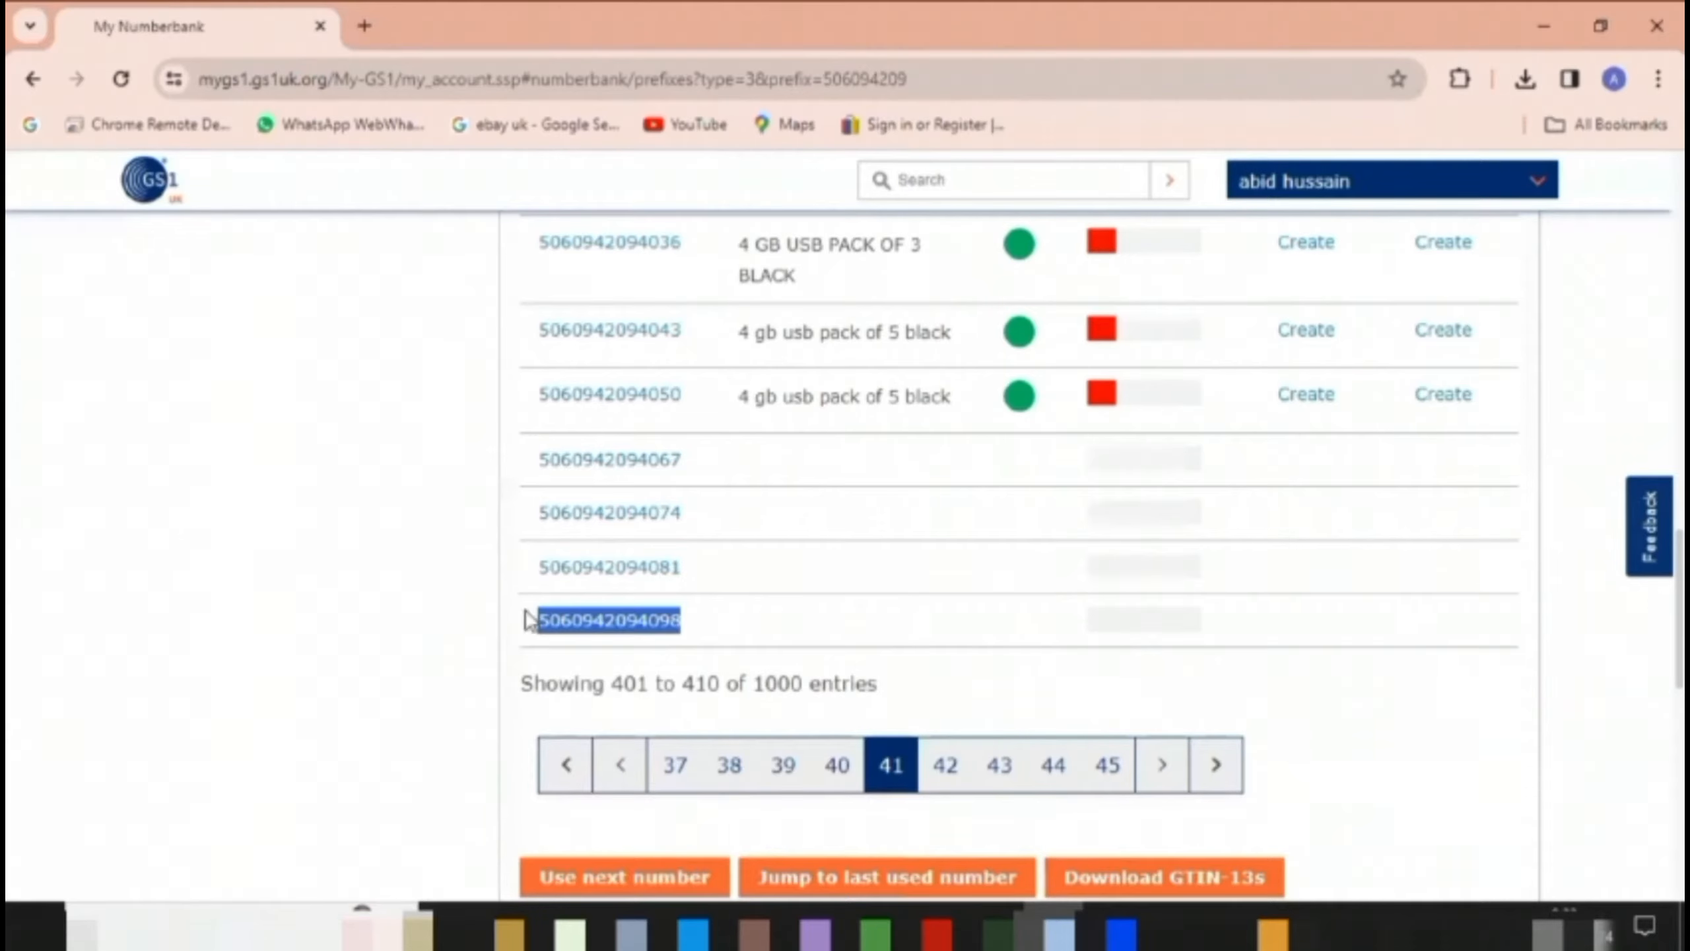
right_click(577, 621)
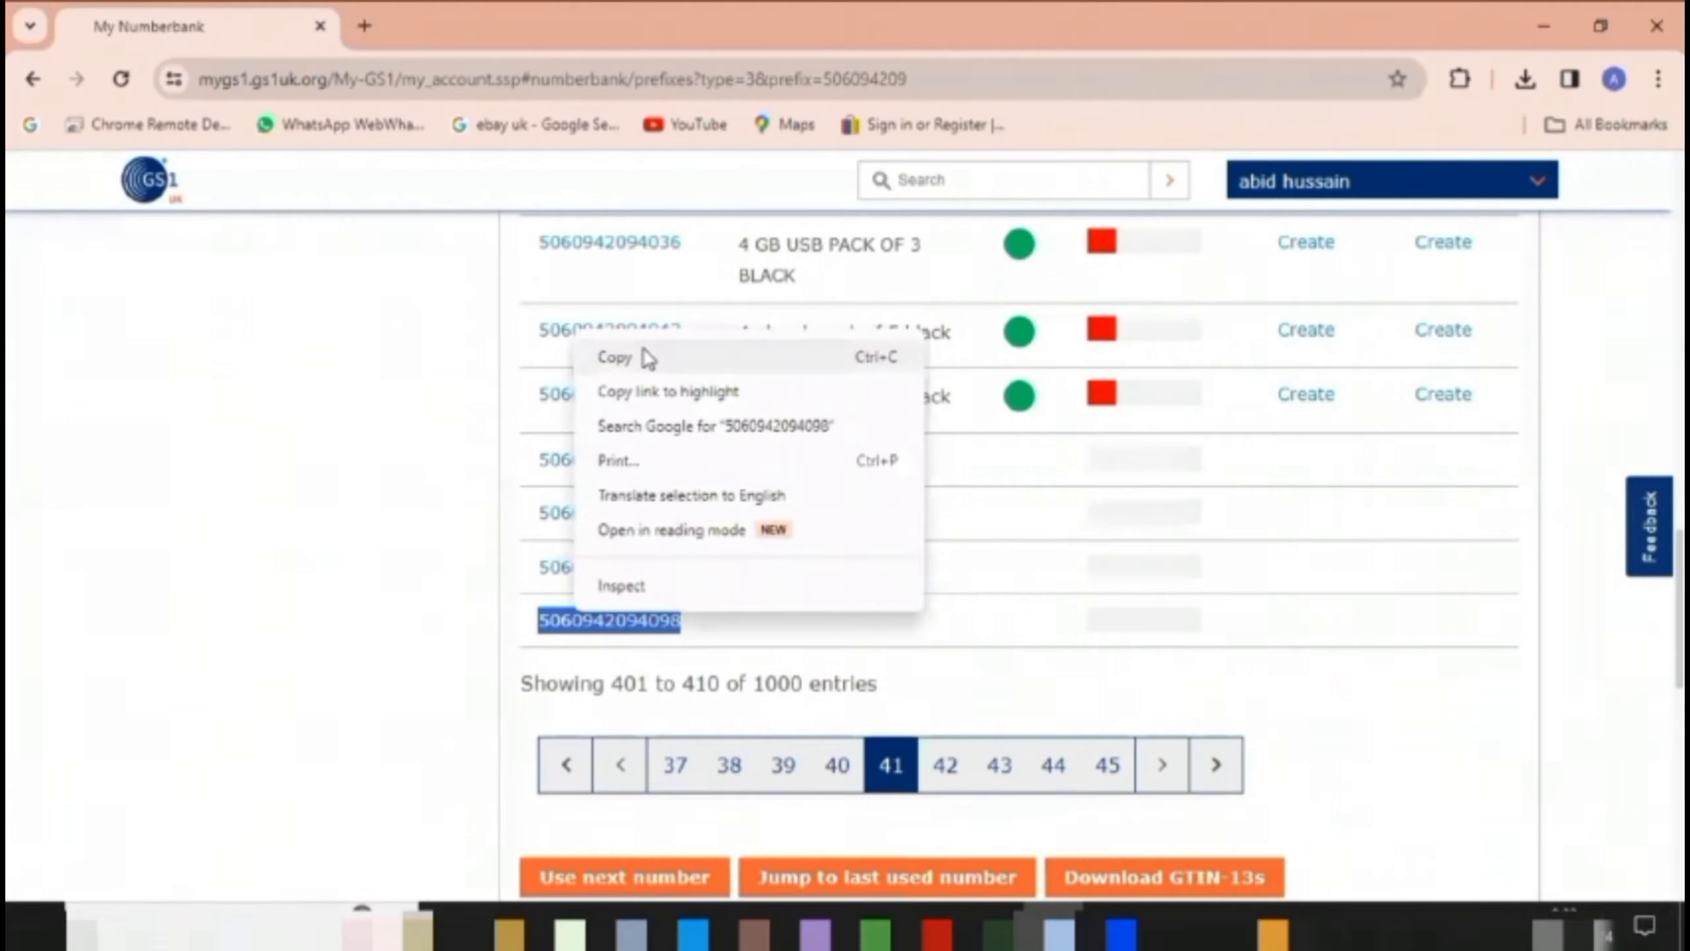
click(648, 358)
click(992, 936)
click(690, 744)
right_click(679, 737)
click(719, 466)
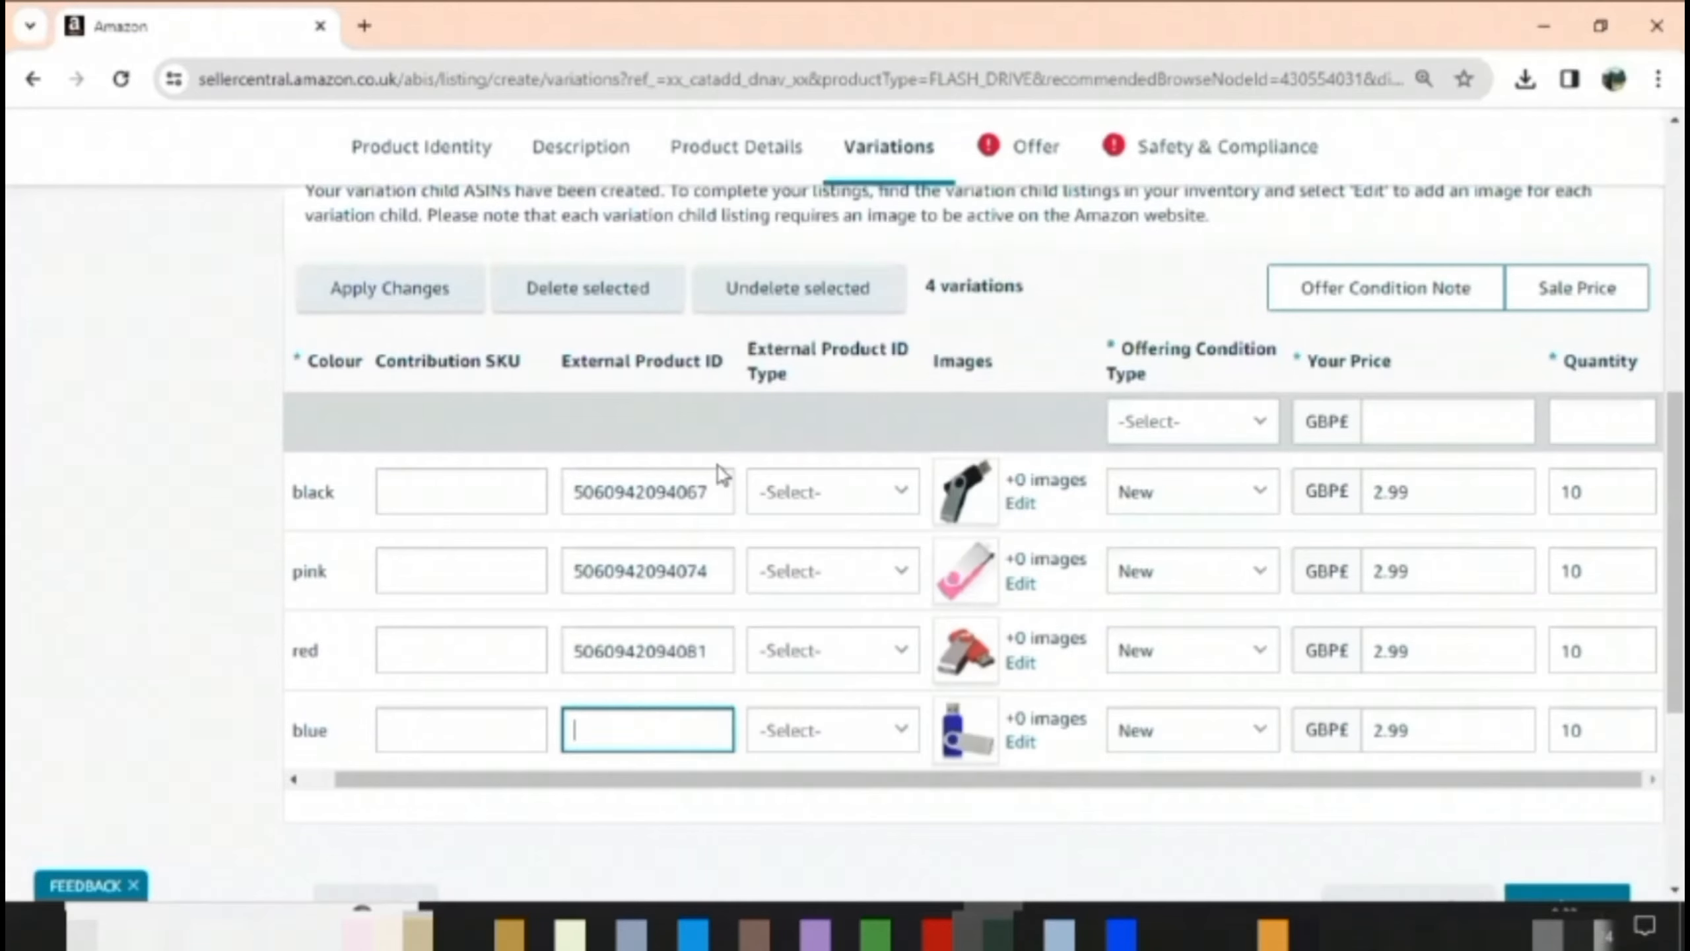
Step: Set the external product ID type of all four colour variations to UPC/EAN/GTIN
click(814, 496)
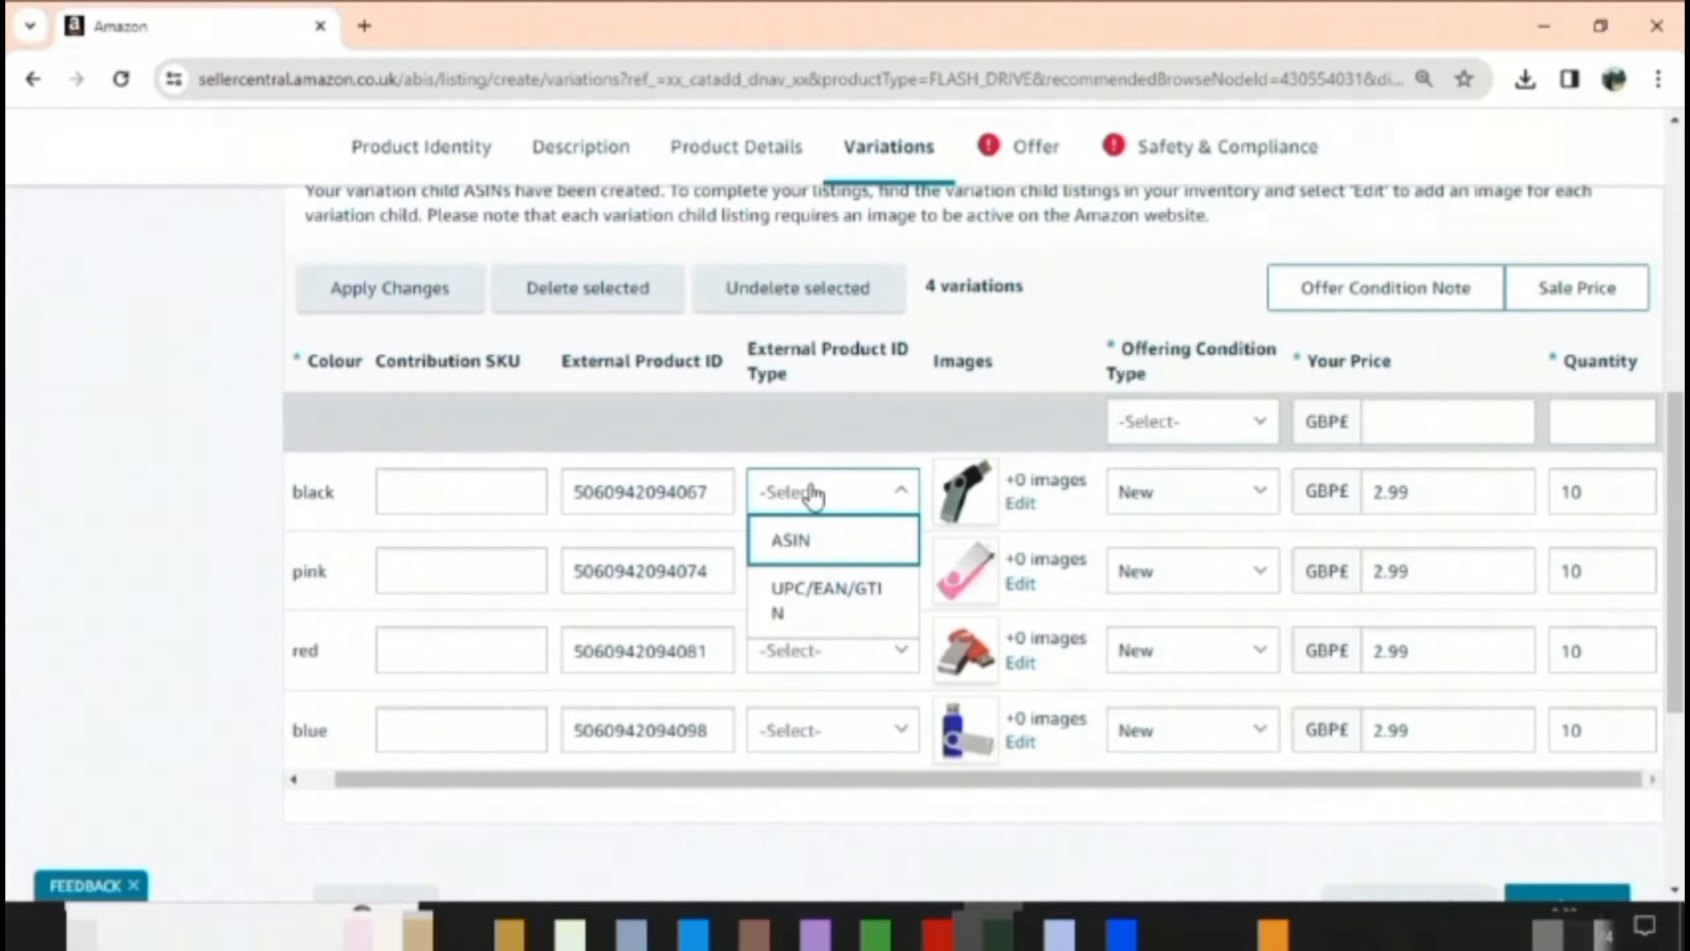
click(845, 559)
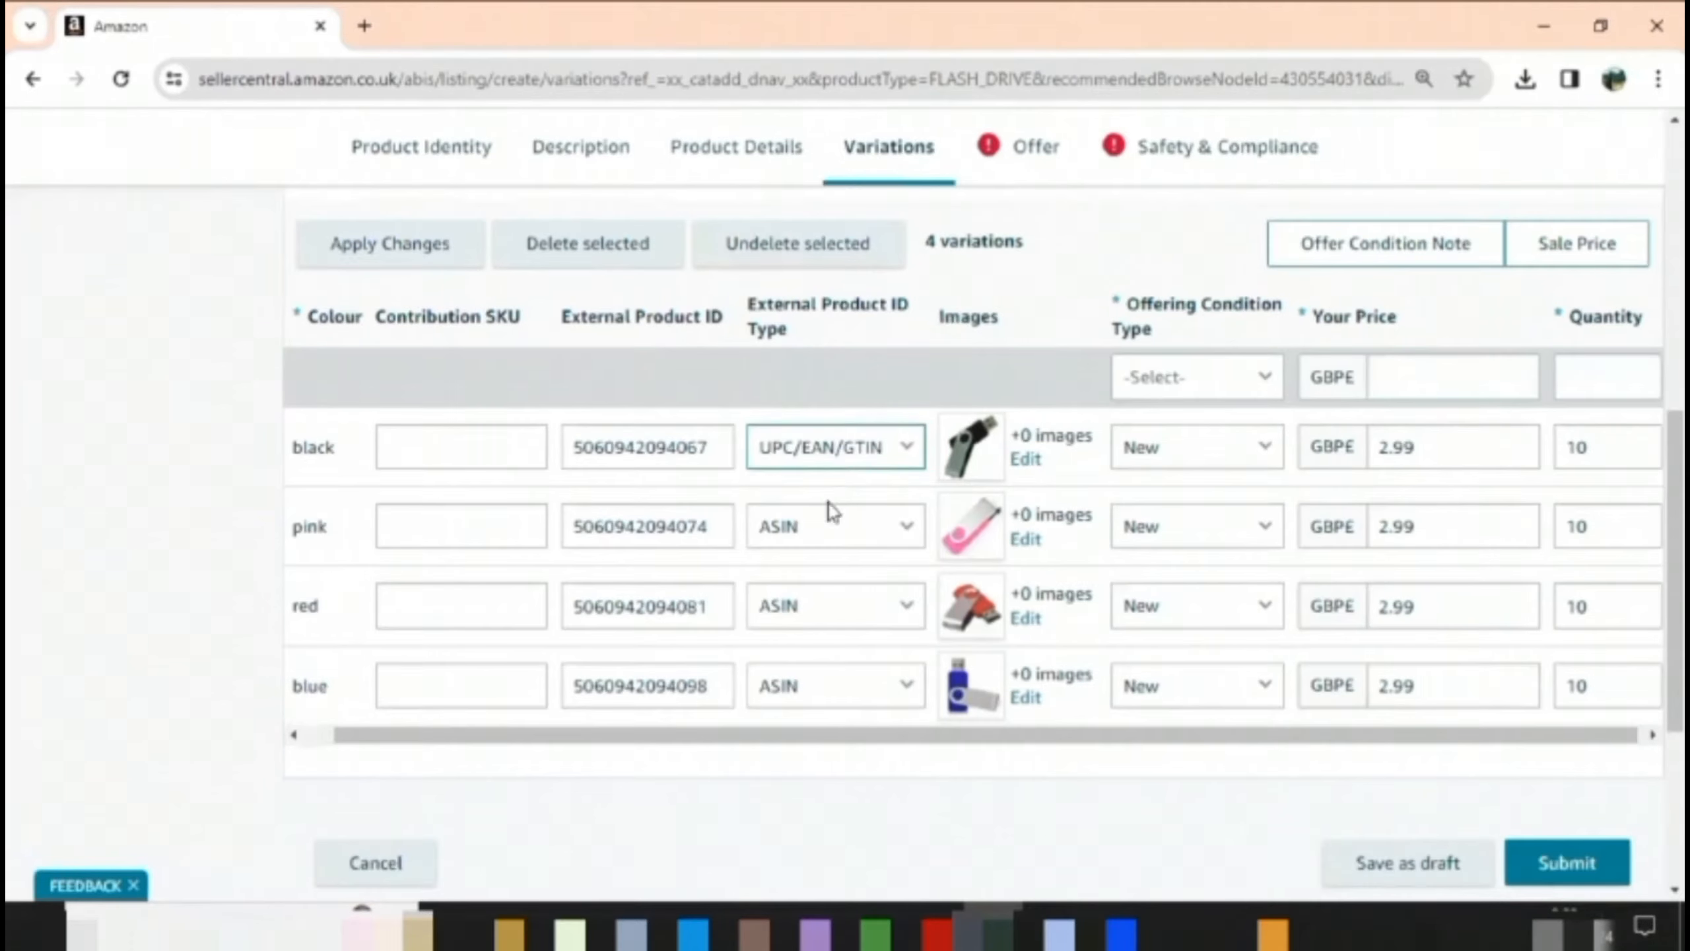
click(830, 524)
click(836, 626)
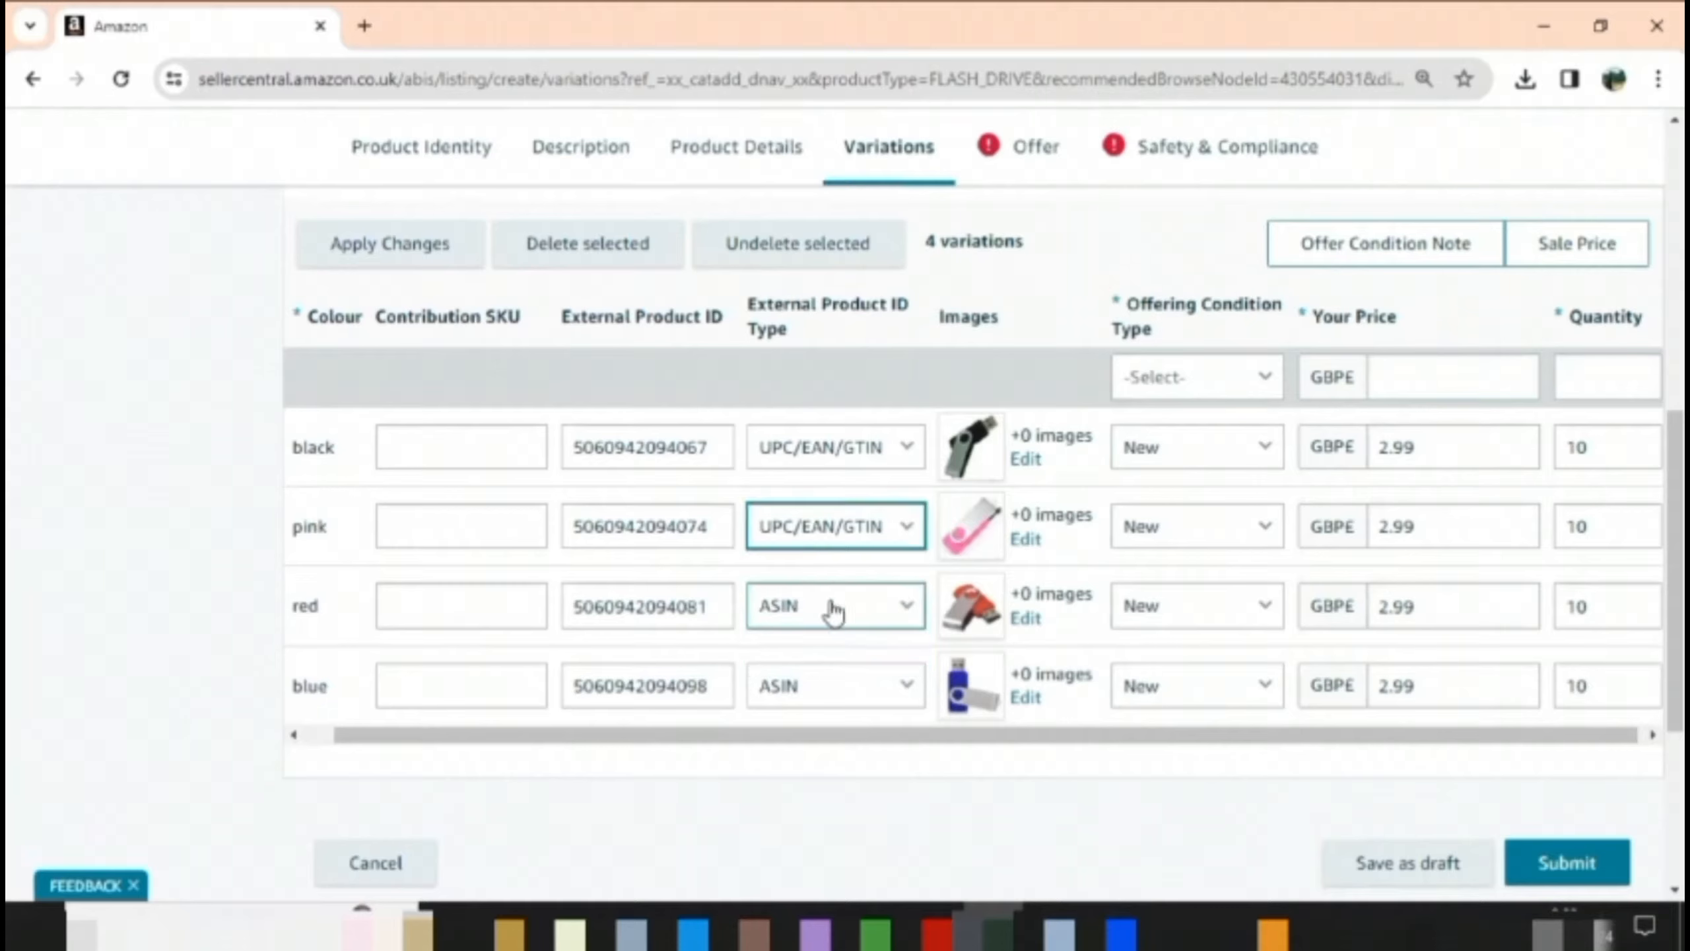
click(818, 606)
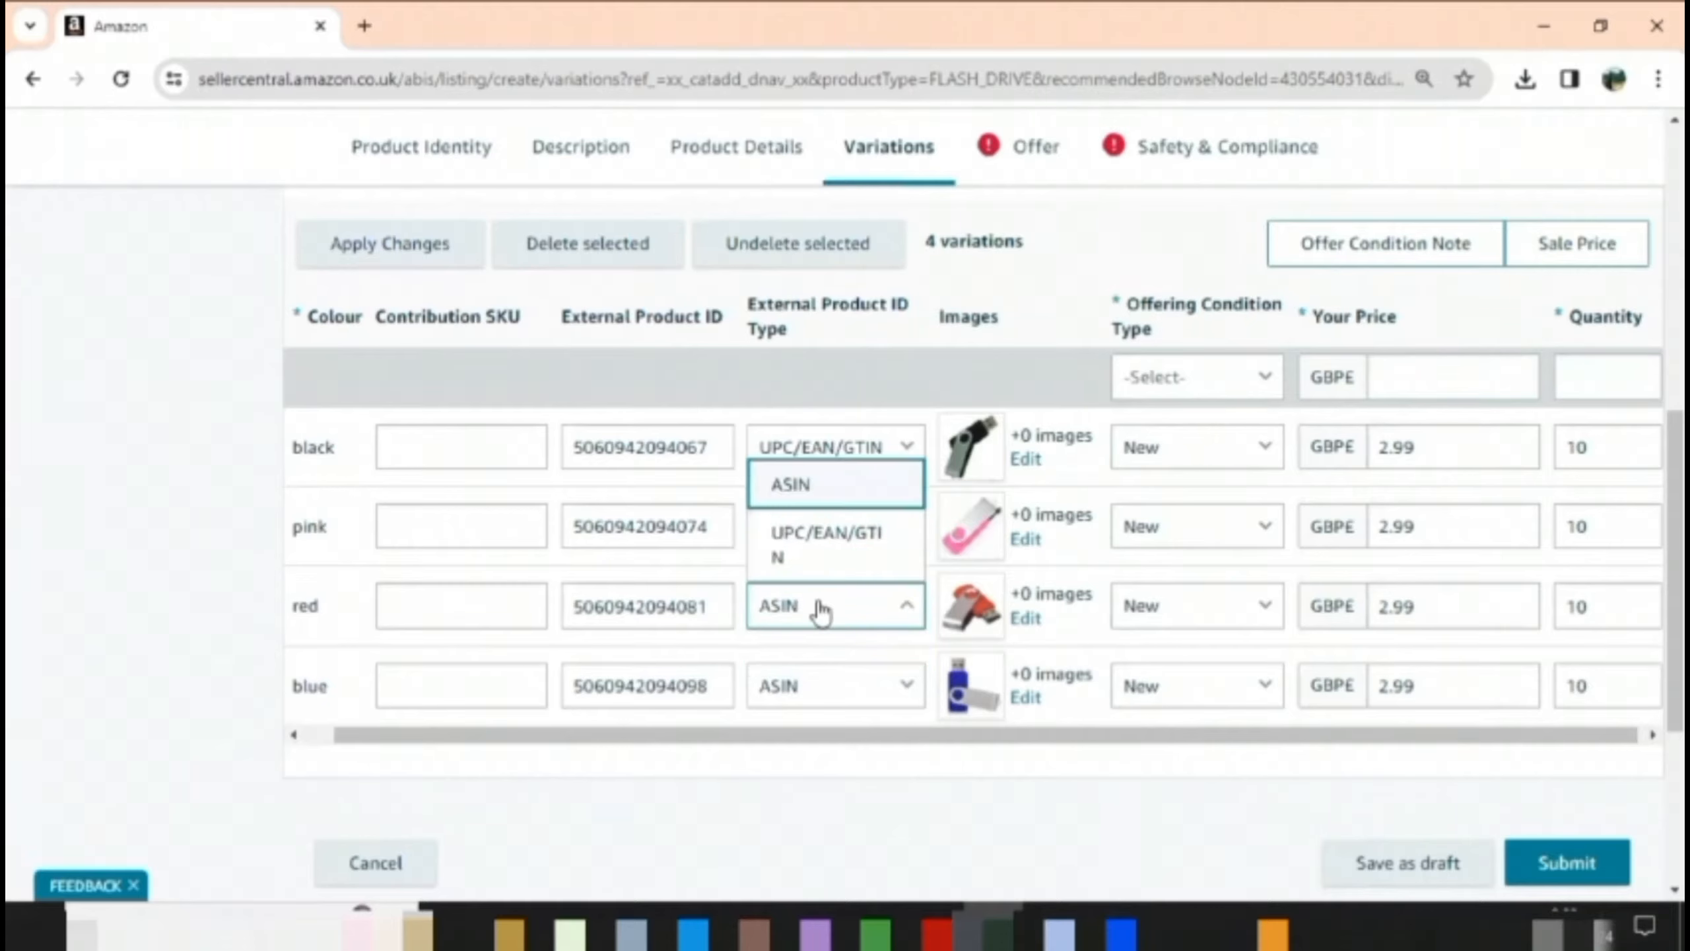
click(811, 546)
click(822, 686)
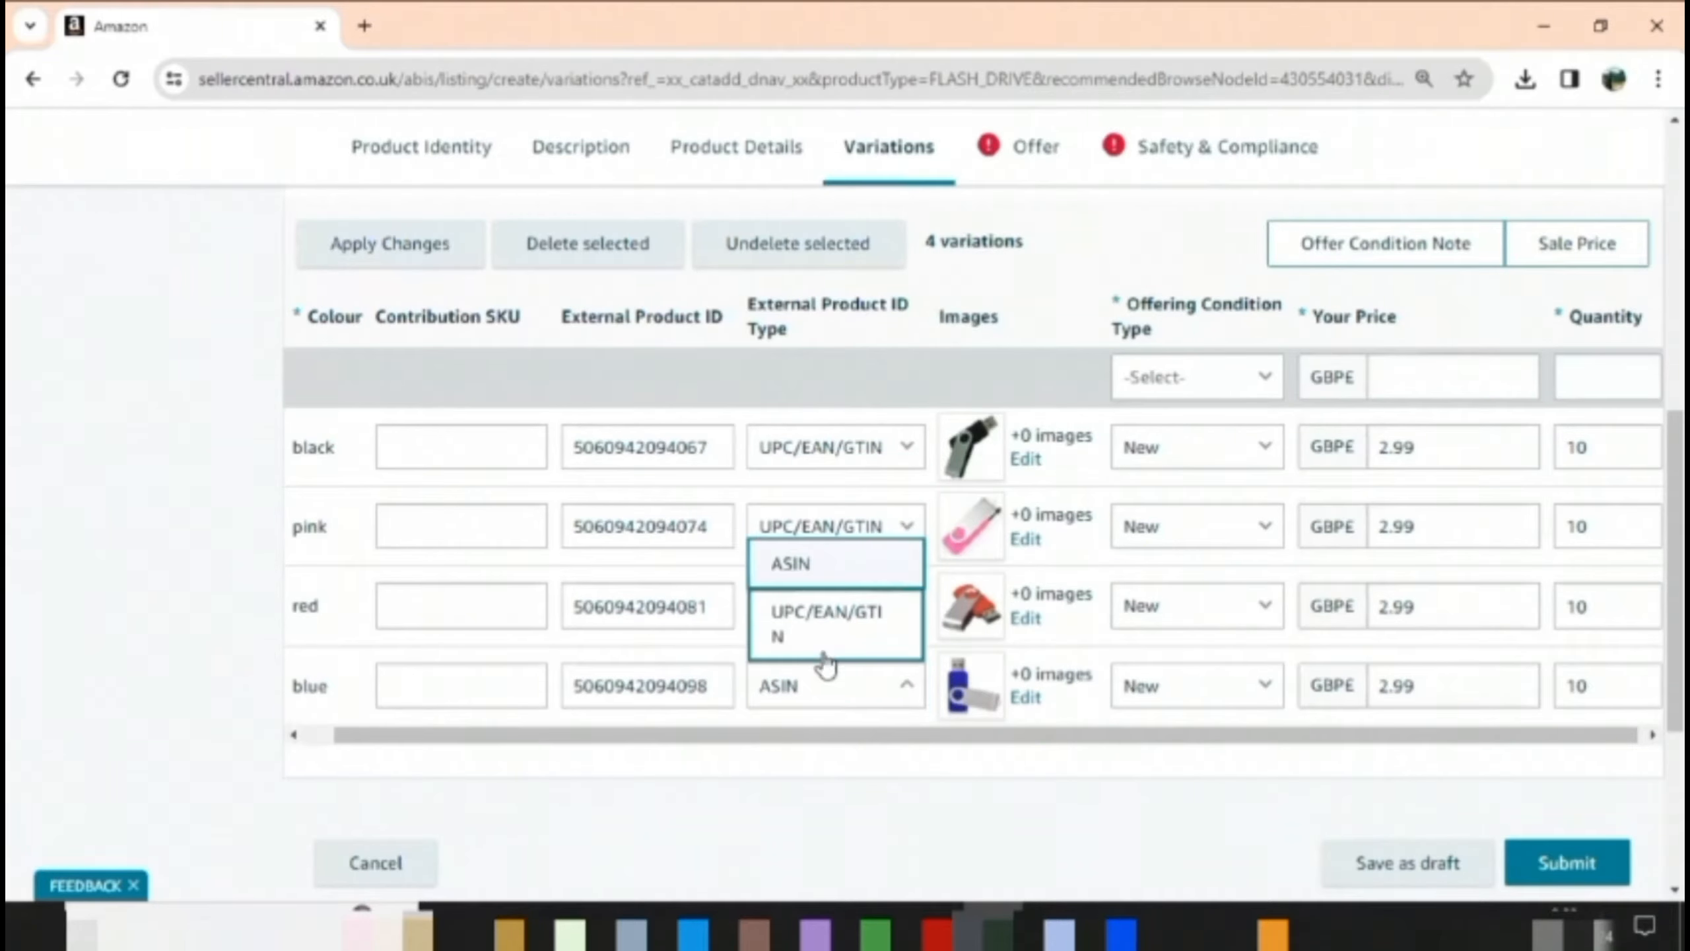
click(815, 618)
click(845, 790)
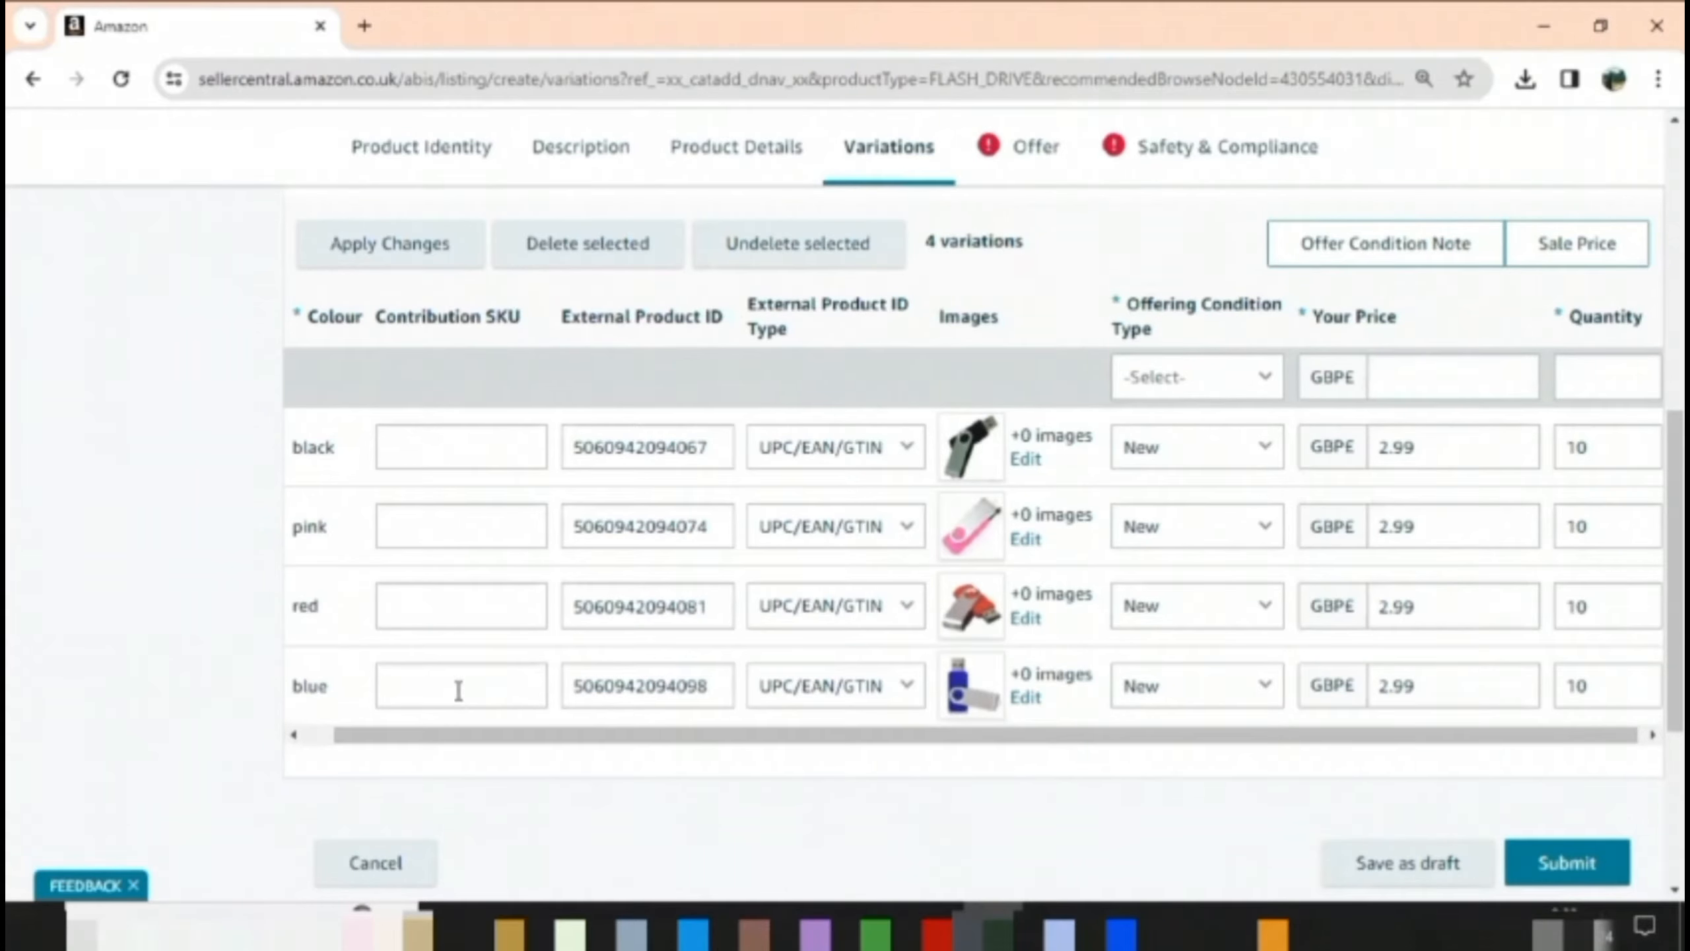
Step: In the offer details, set the merchant shipping group to Migrated Template and choose merchant fulfilment, shipping the item yourself
click(1022, 148)
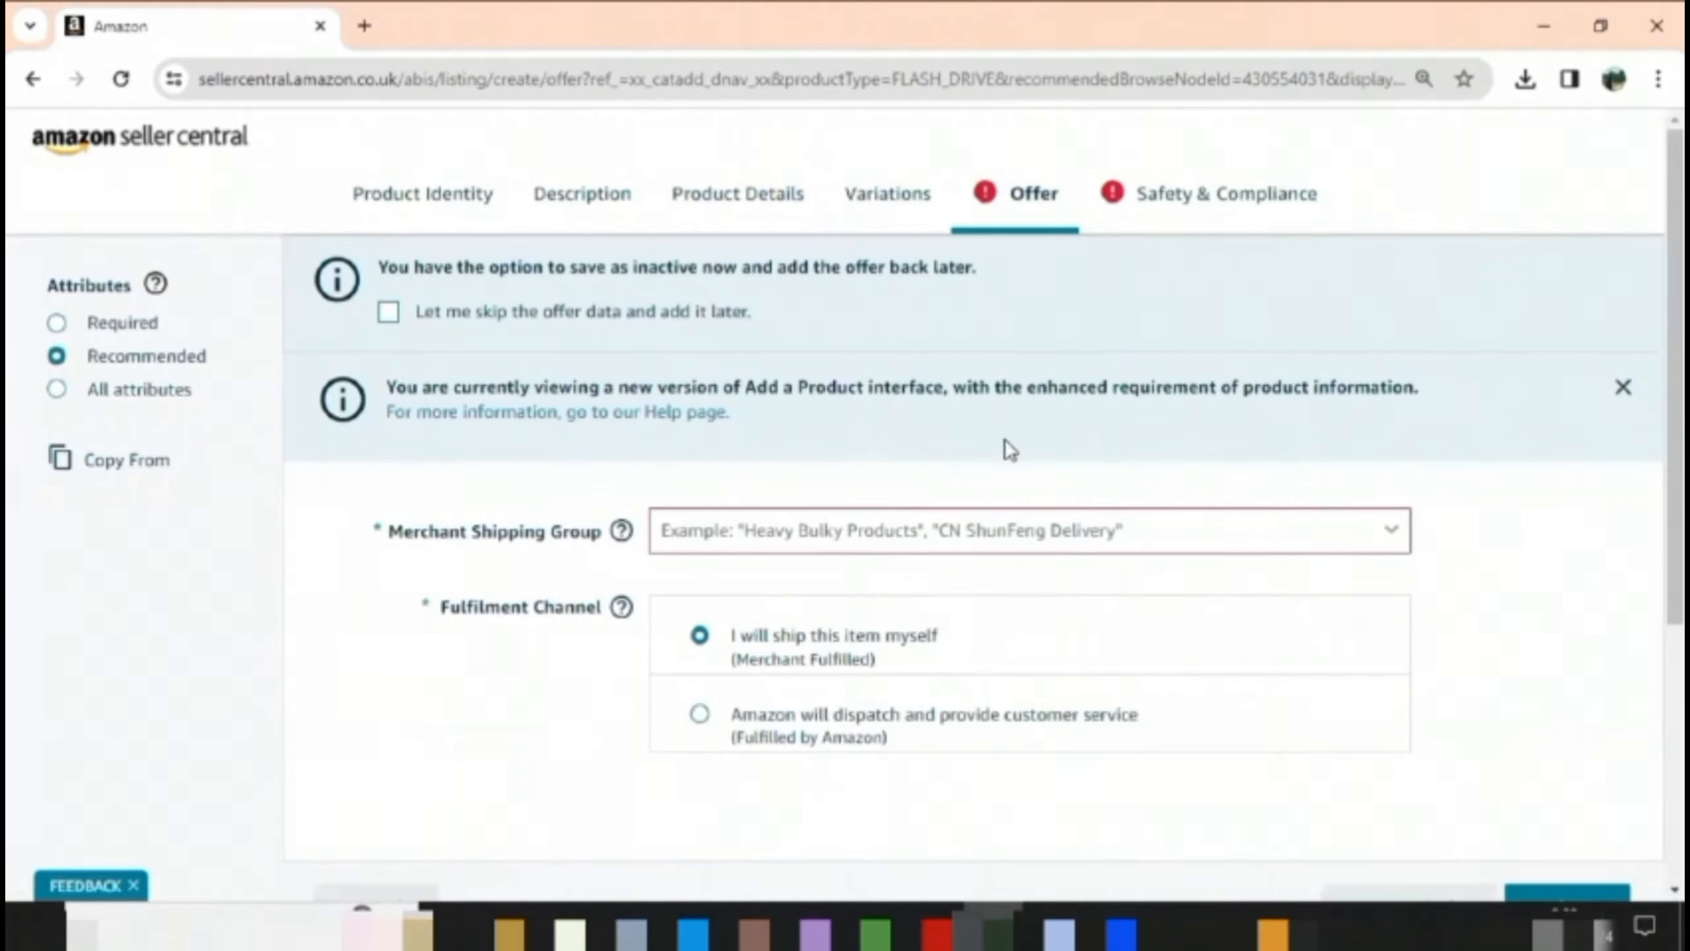
click(998, 521)
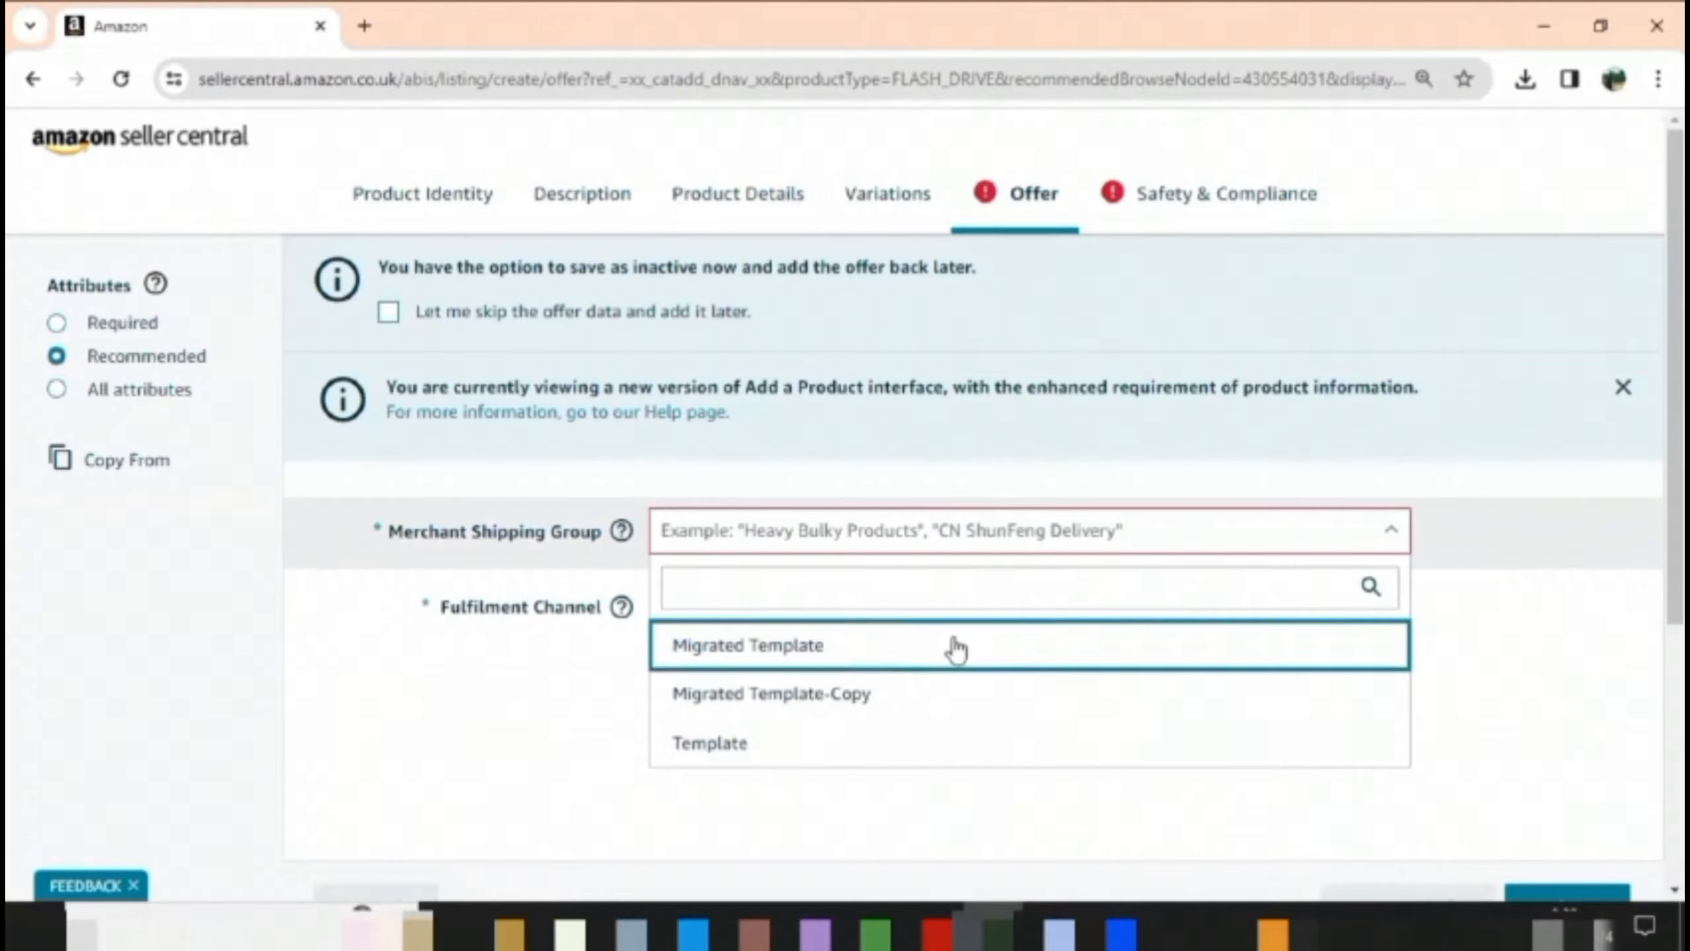
click(956, 649)
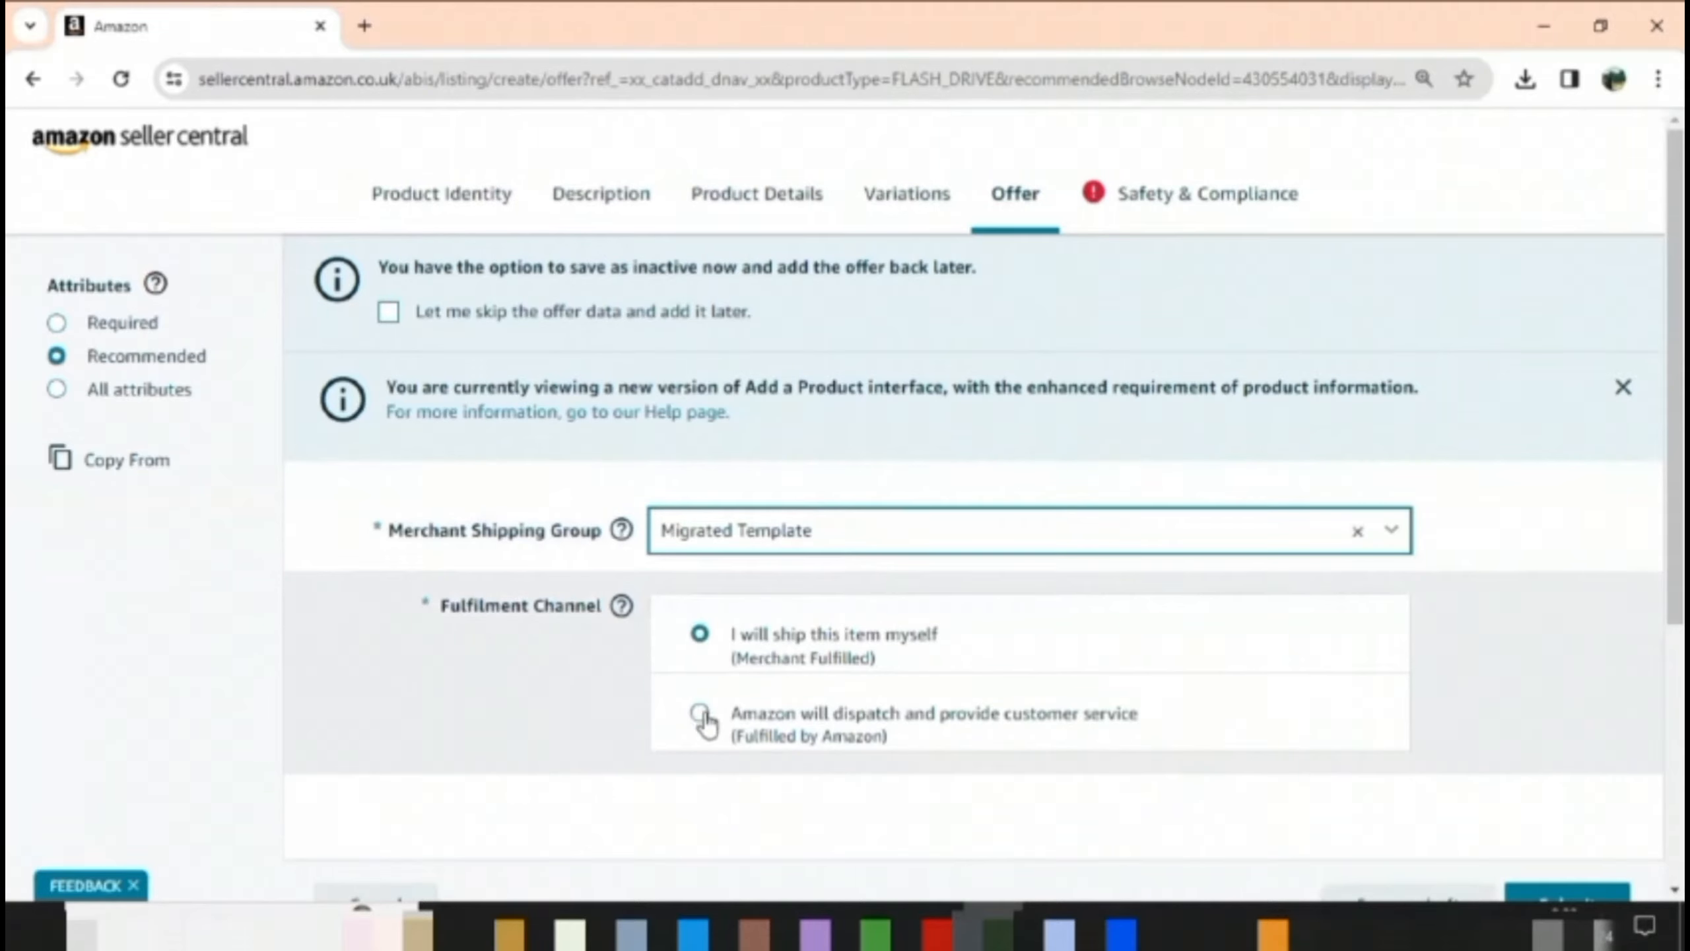
click(699, 636)
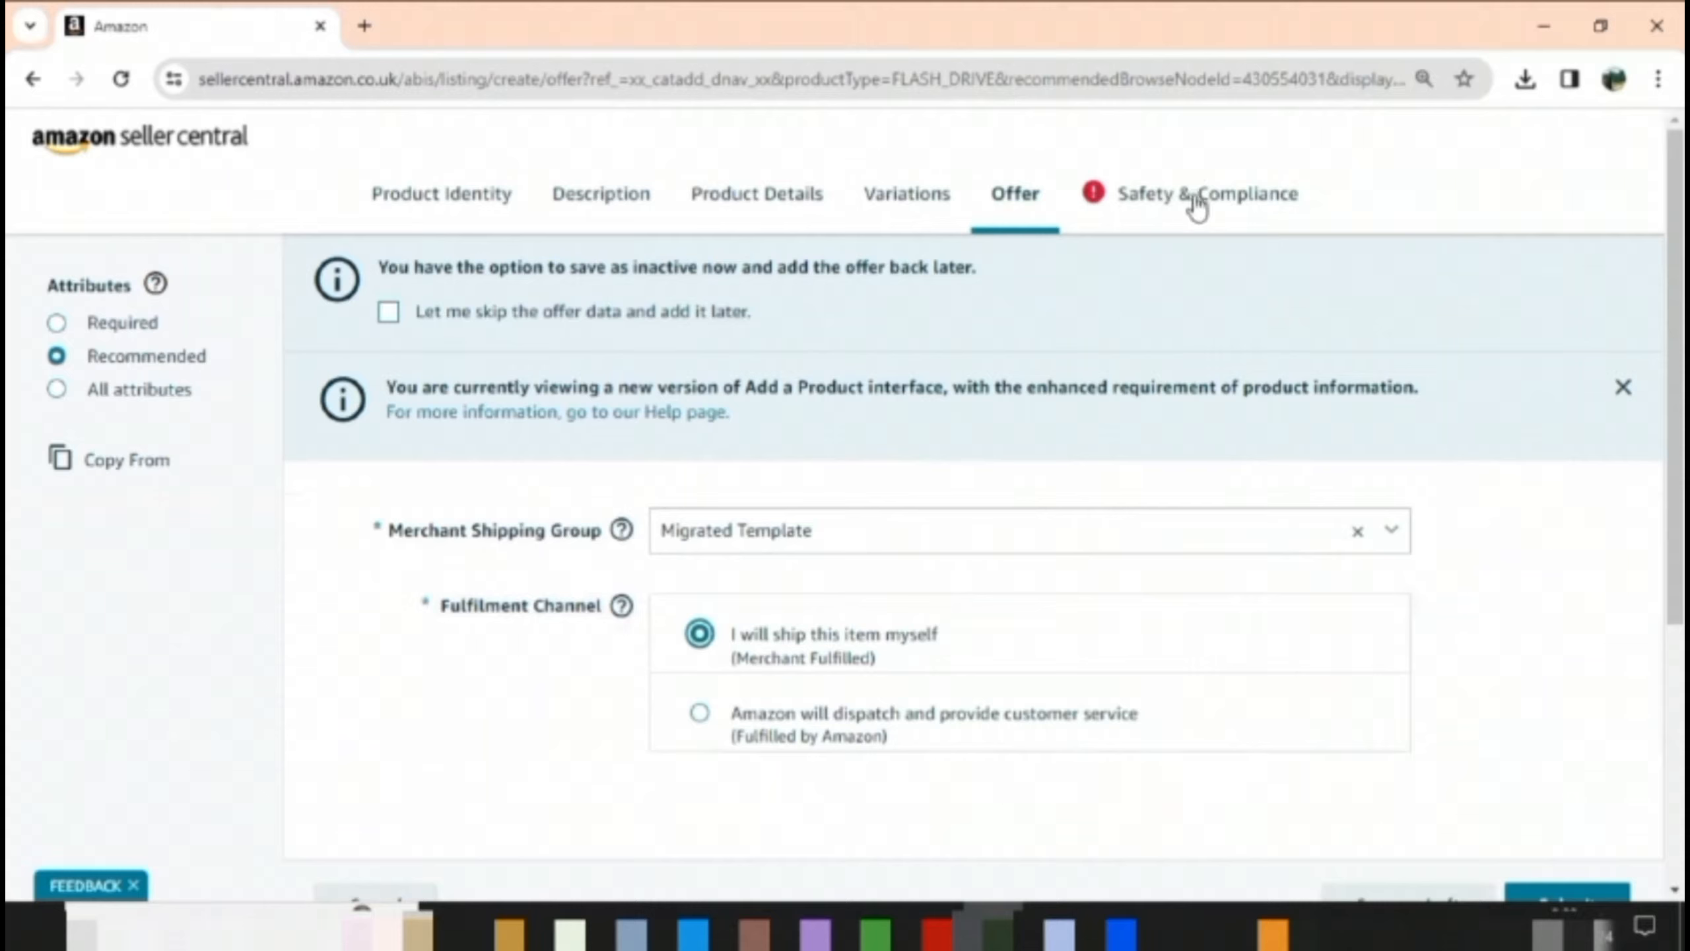
Step: In the safety and compliance details, set the country of origin to United Kingdom and the product warranty to "1 week"
click(1232, 214)
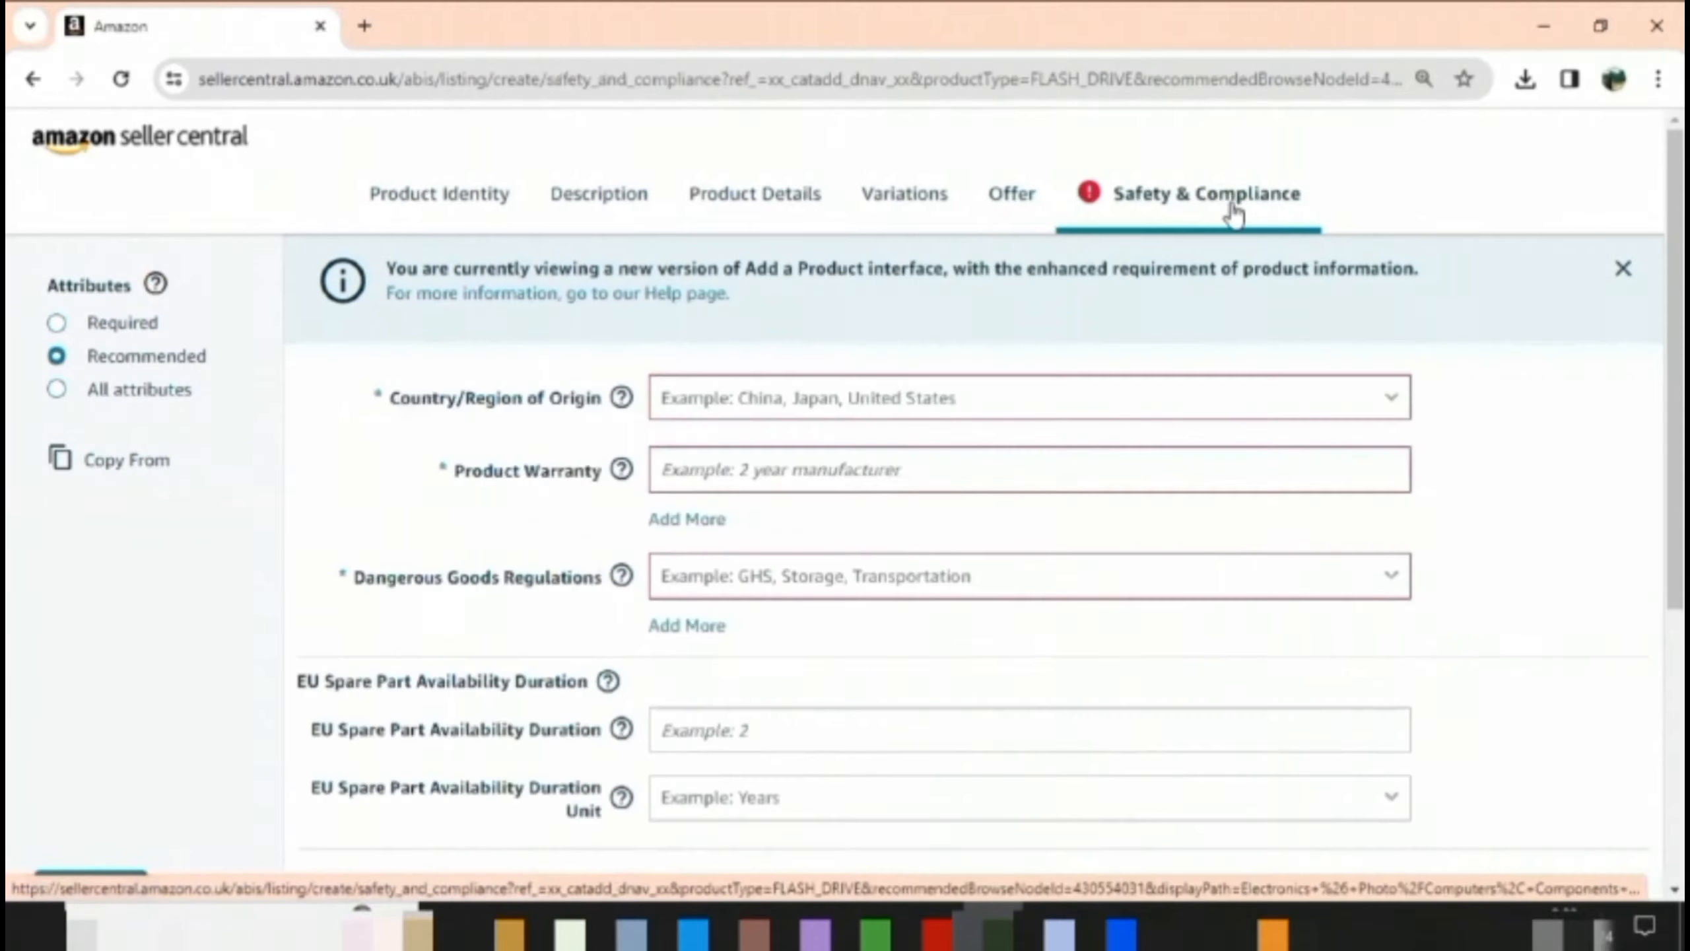
click(1069, 402)
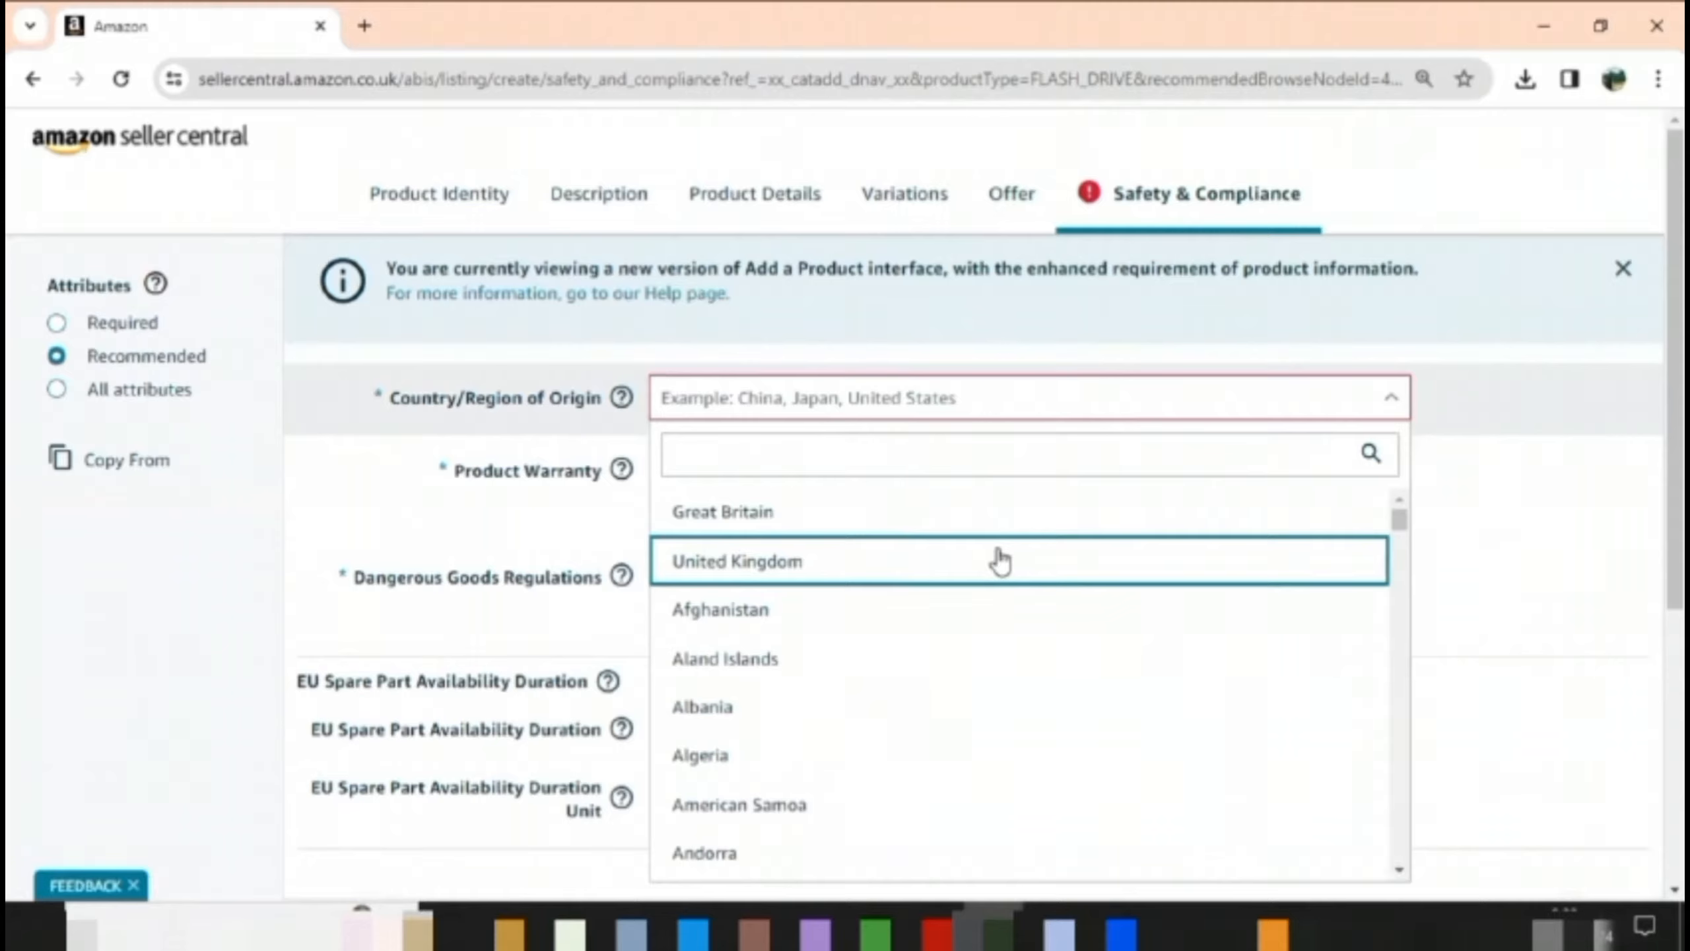
click(1000, 562)
click(919, 470)
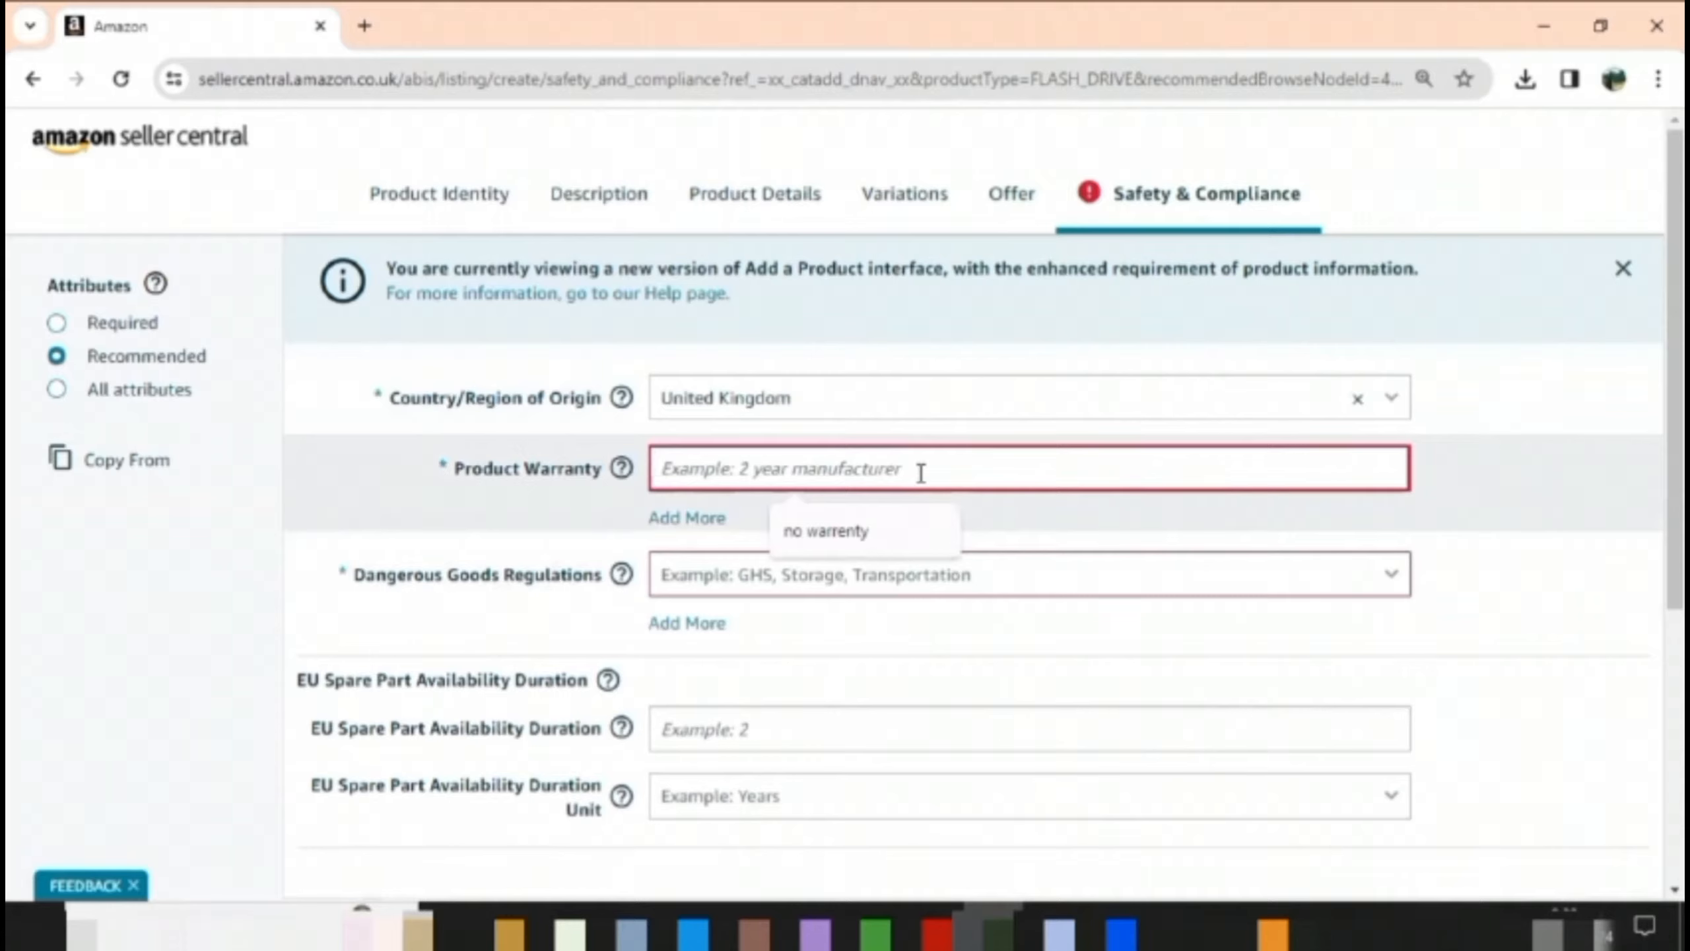
text(1 week)
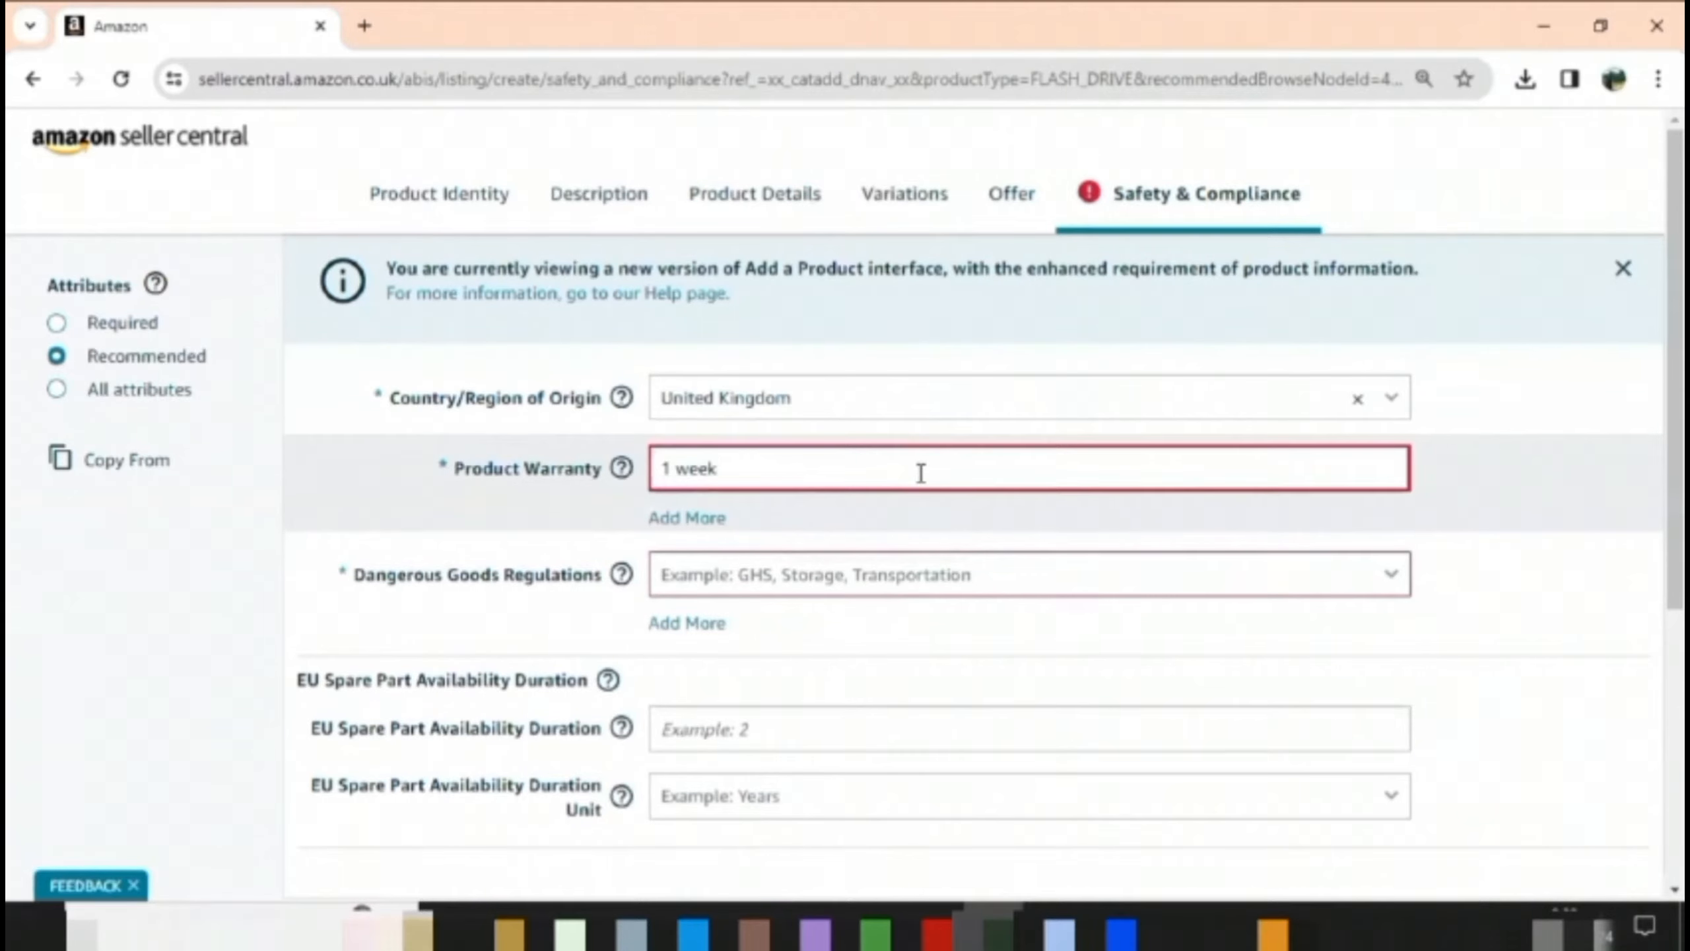
Step: Set the dangerous goods regulations to Not Applicable and submit the flash drive listing
click(916, 595)
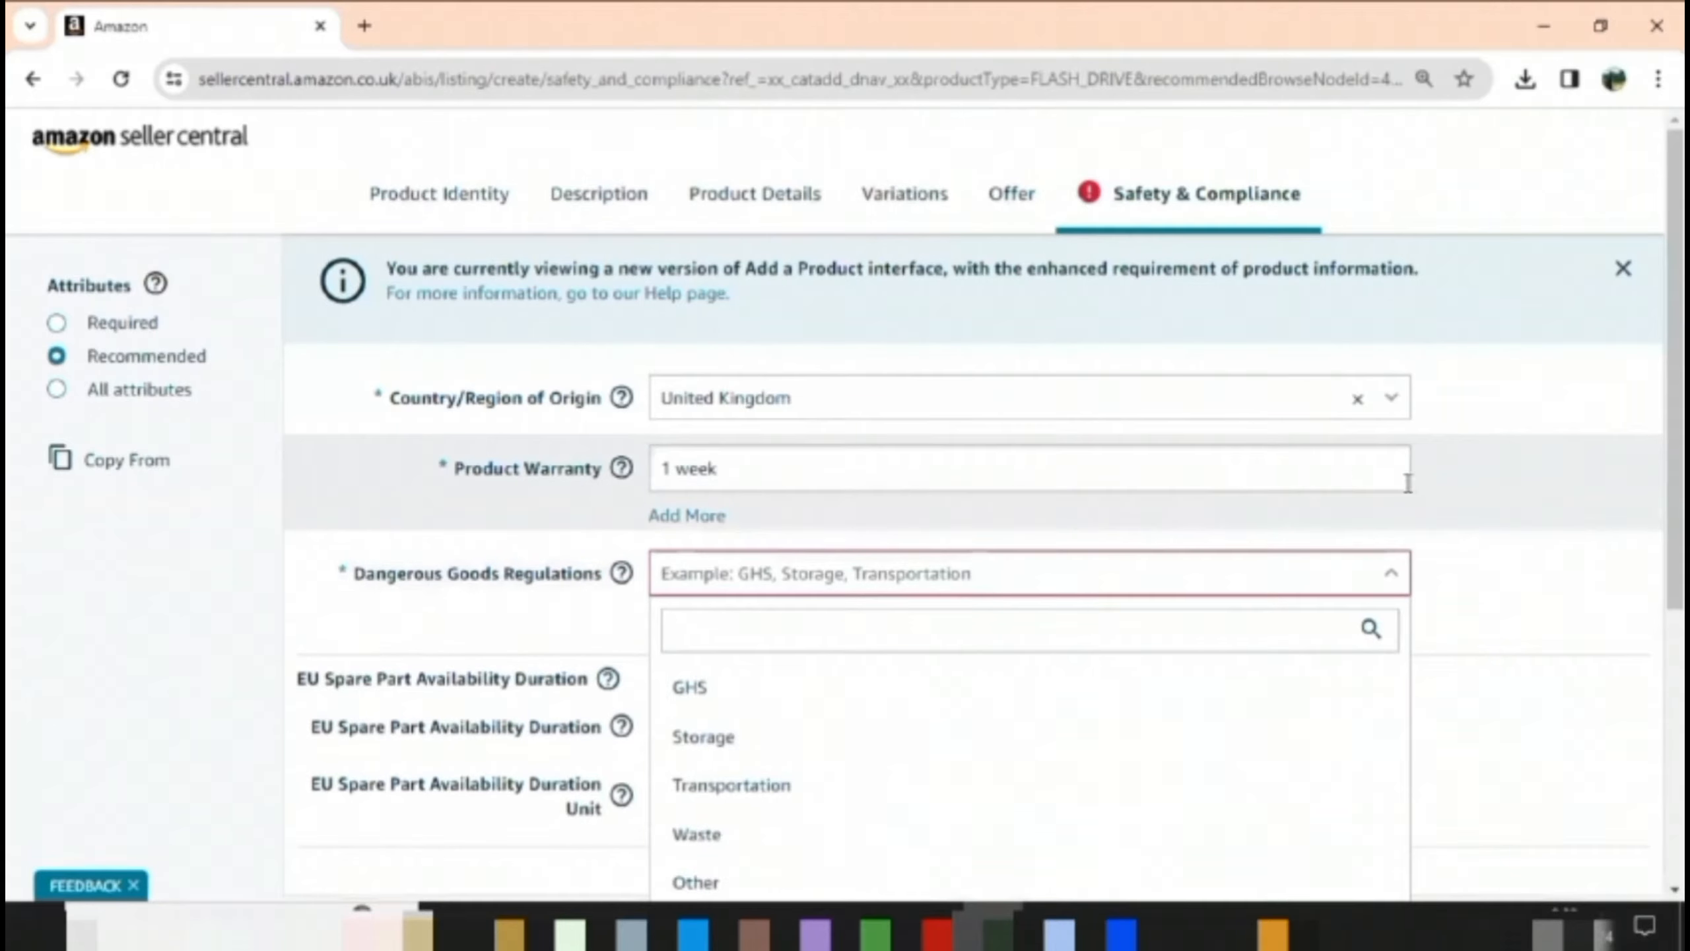
scroll(845, 533, down, 3)
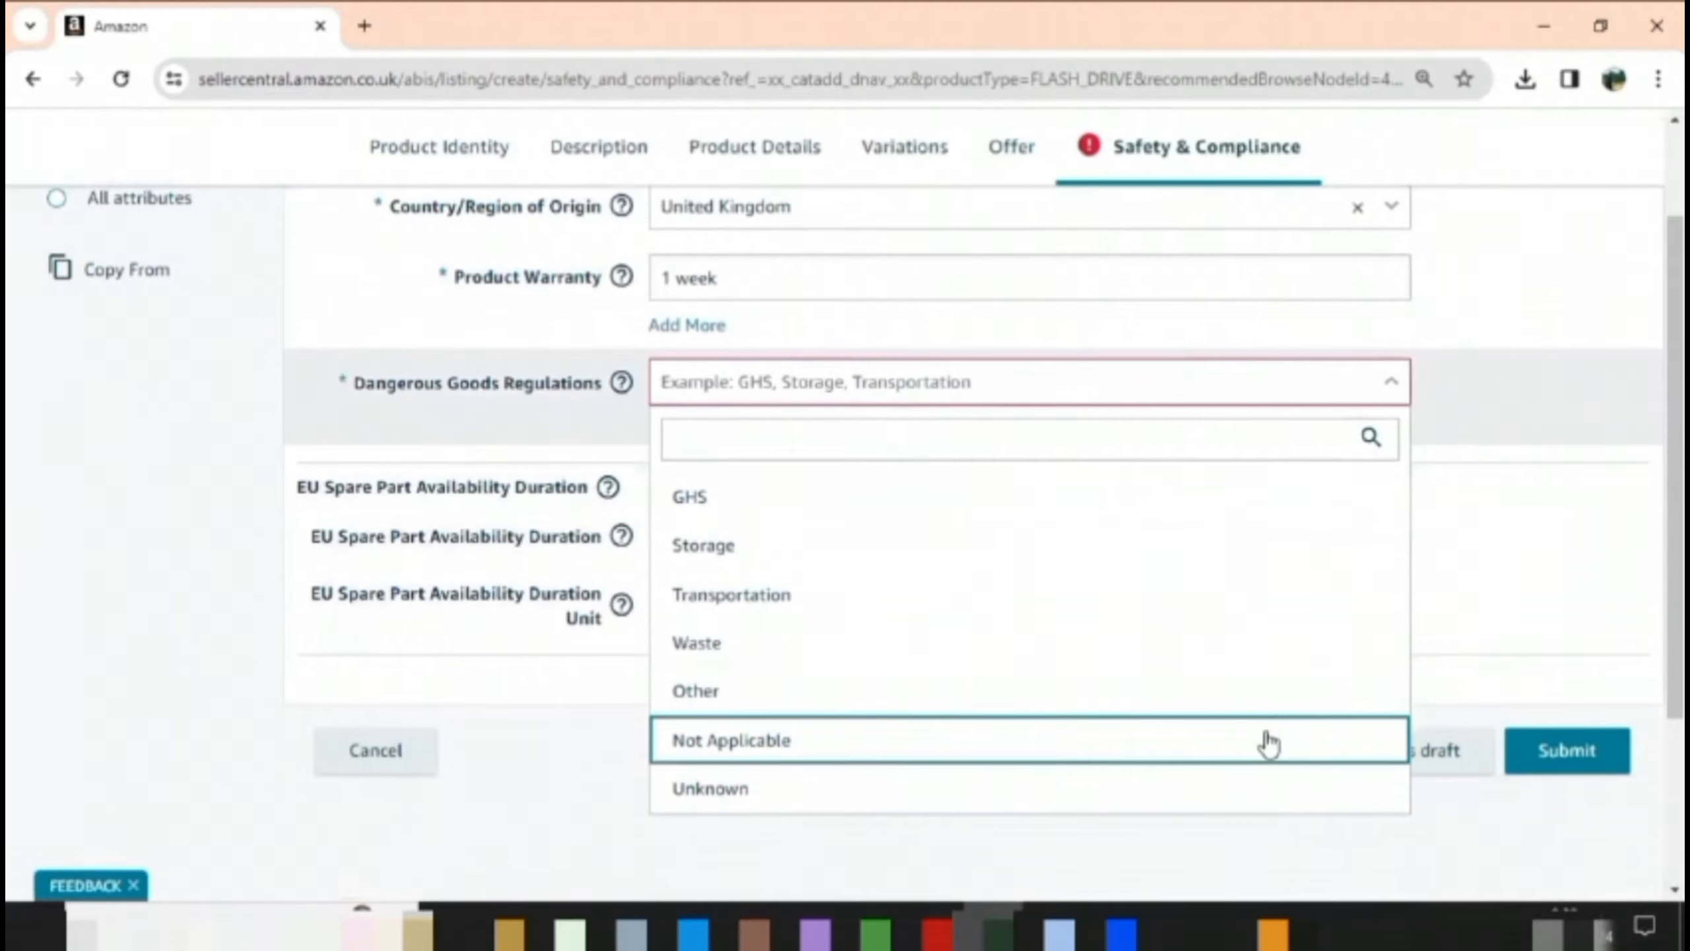
click(1257, 739)
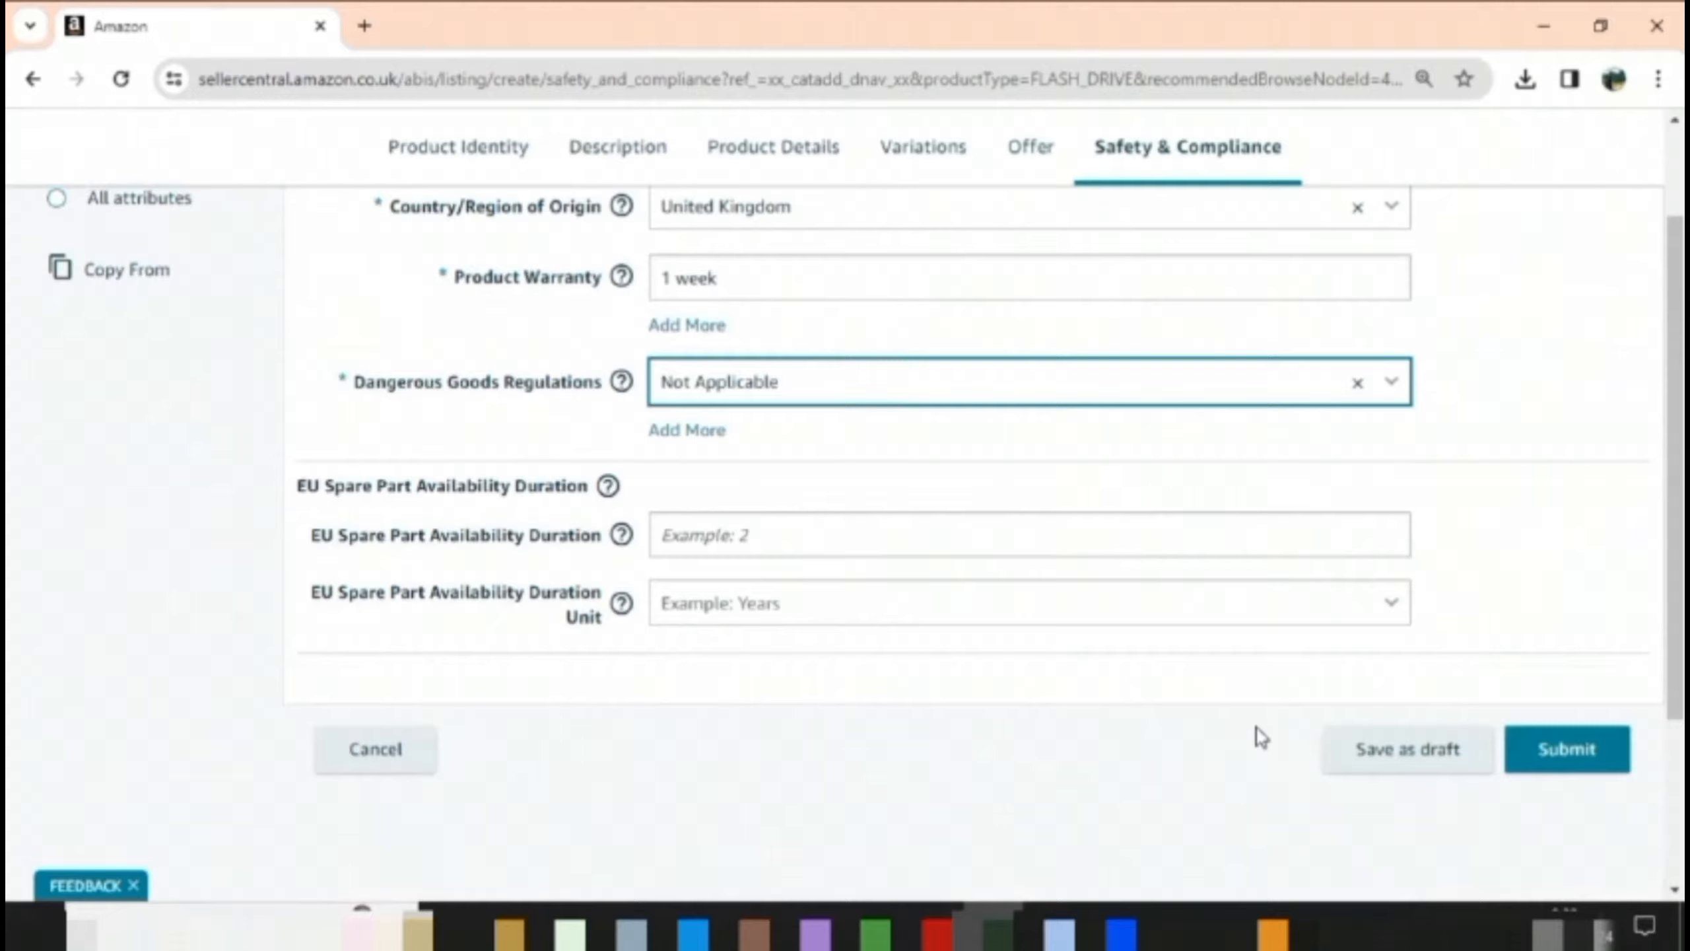
click(1564, 748)
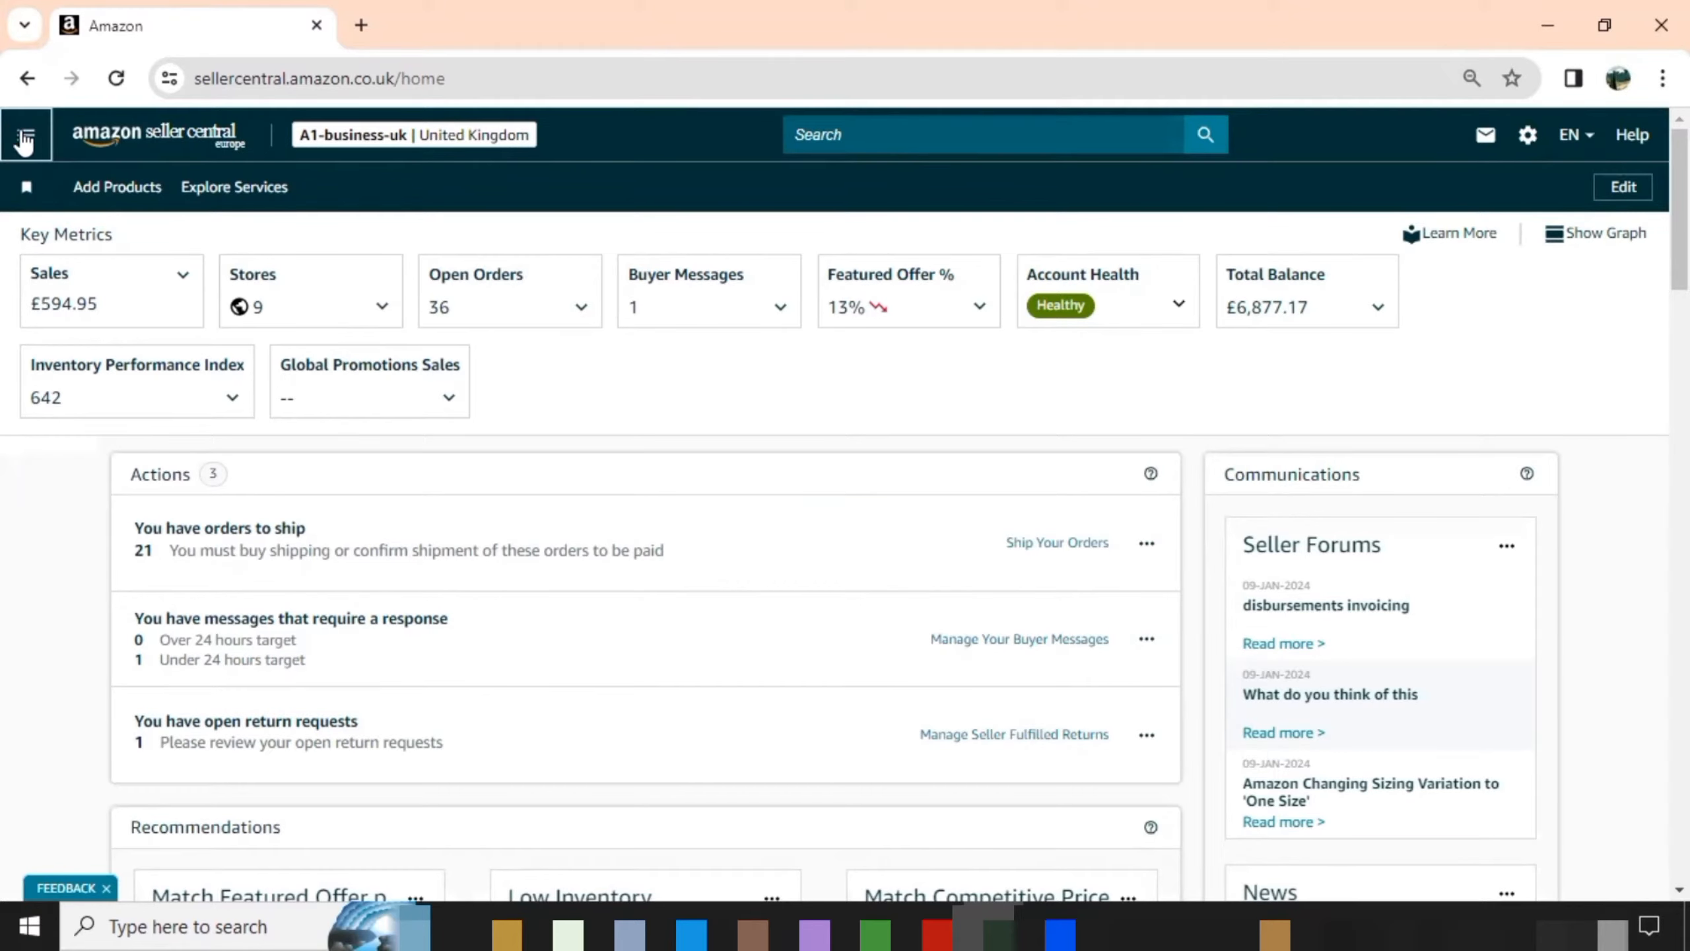
Step: Open the full inventory management page and filter the products to merchant fulfilment
click(26, 137)
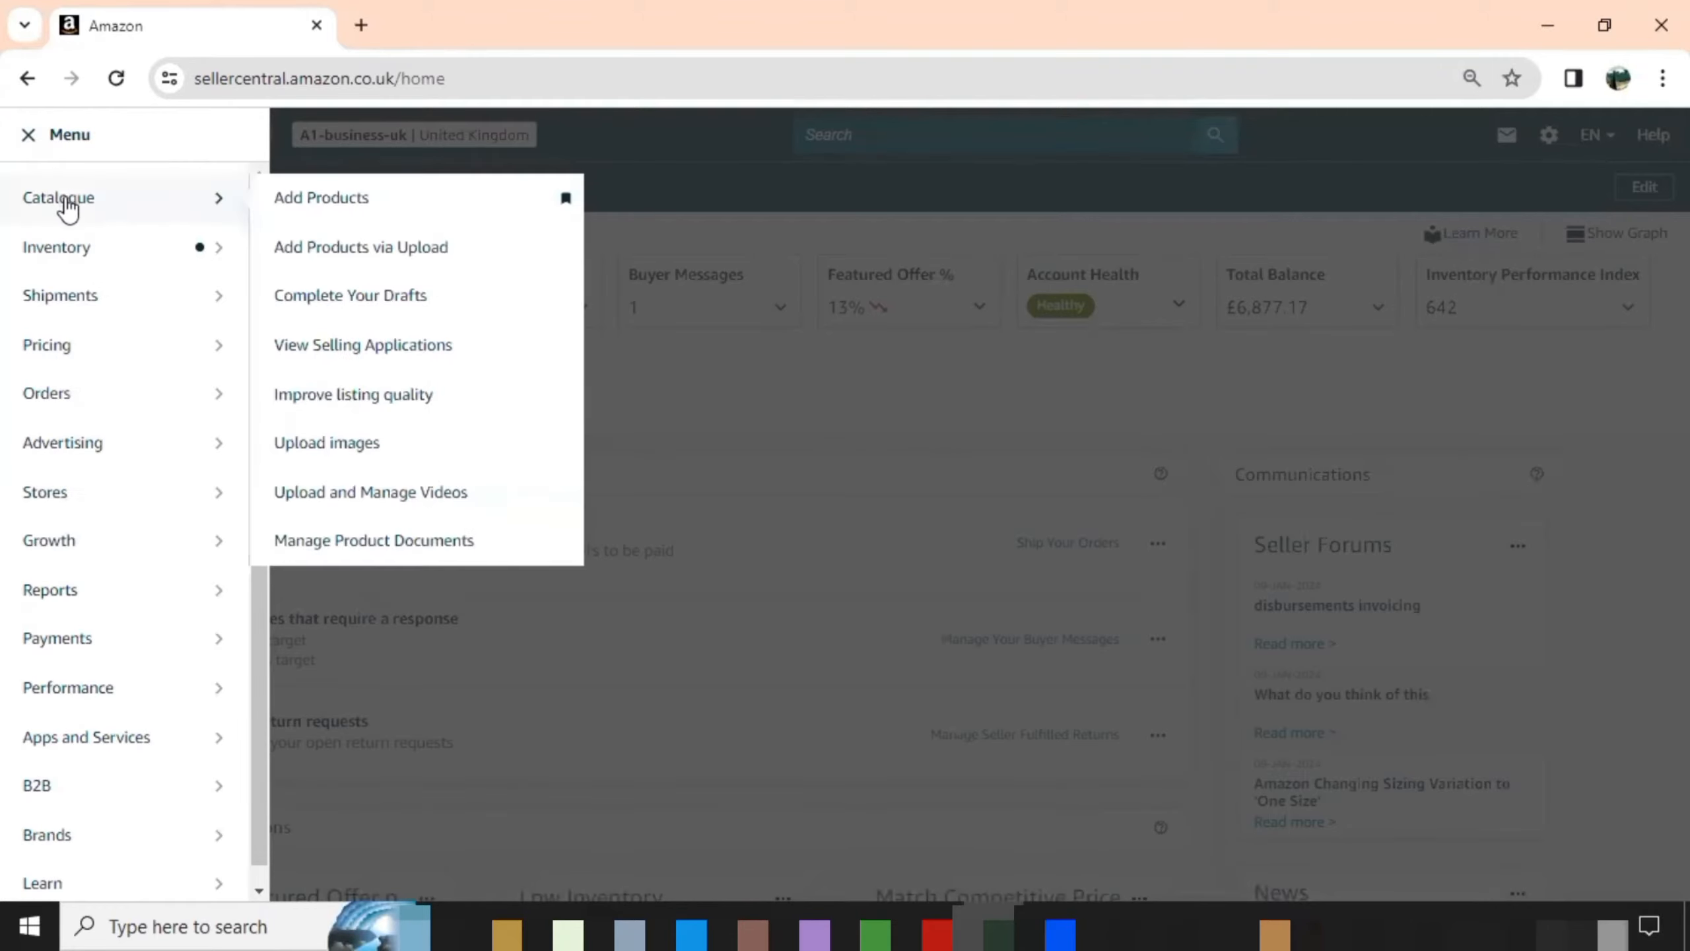
mouse_move(70, 246)
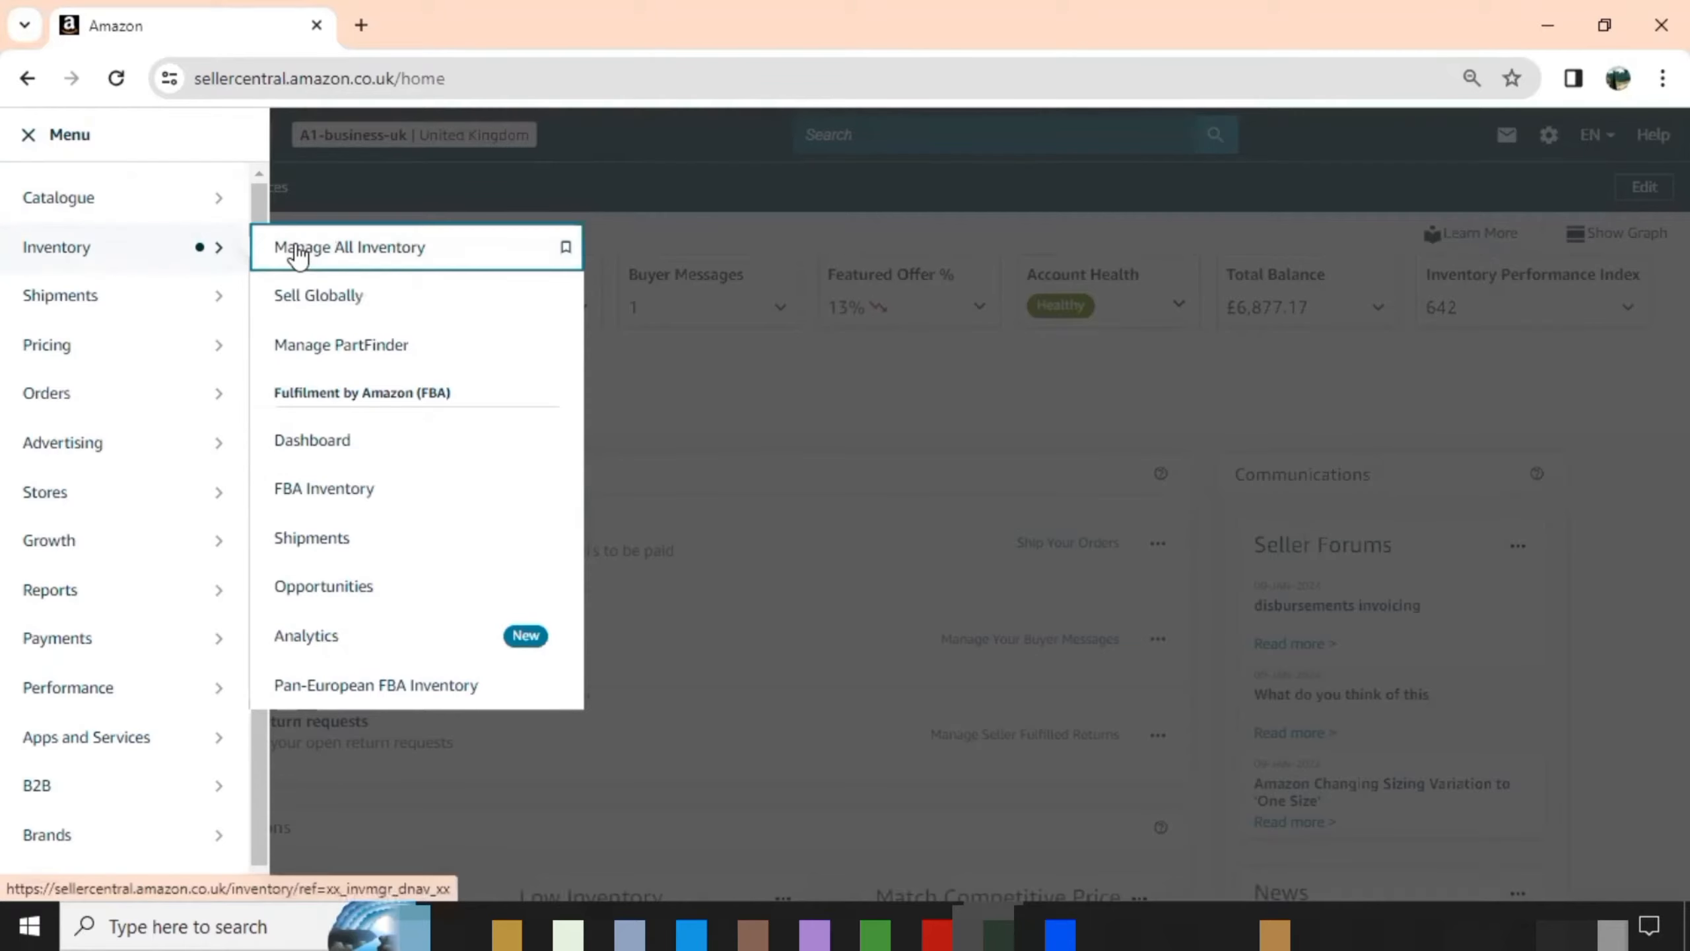
click(299, 250)
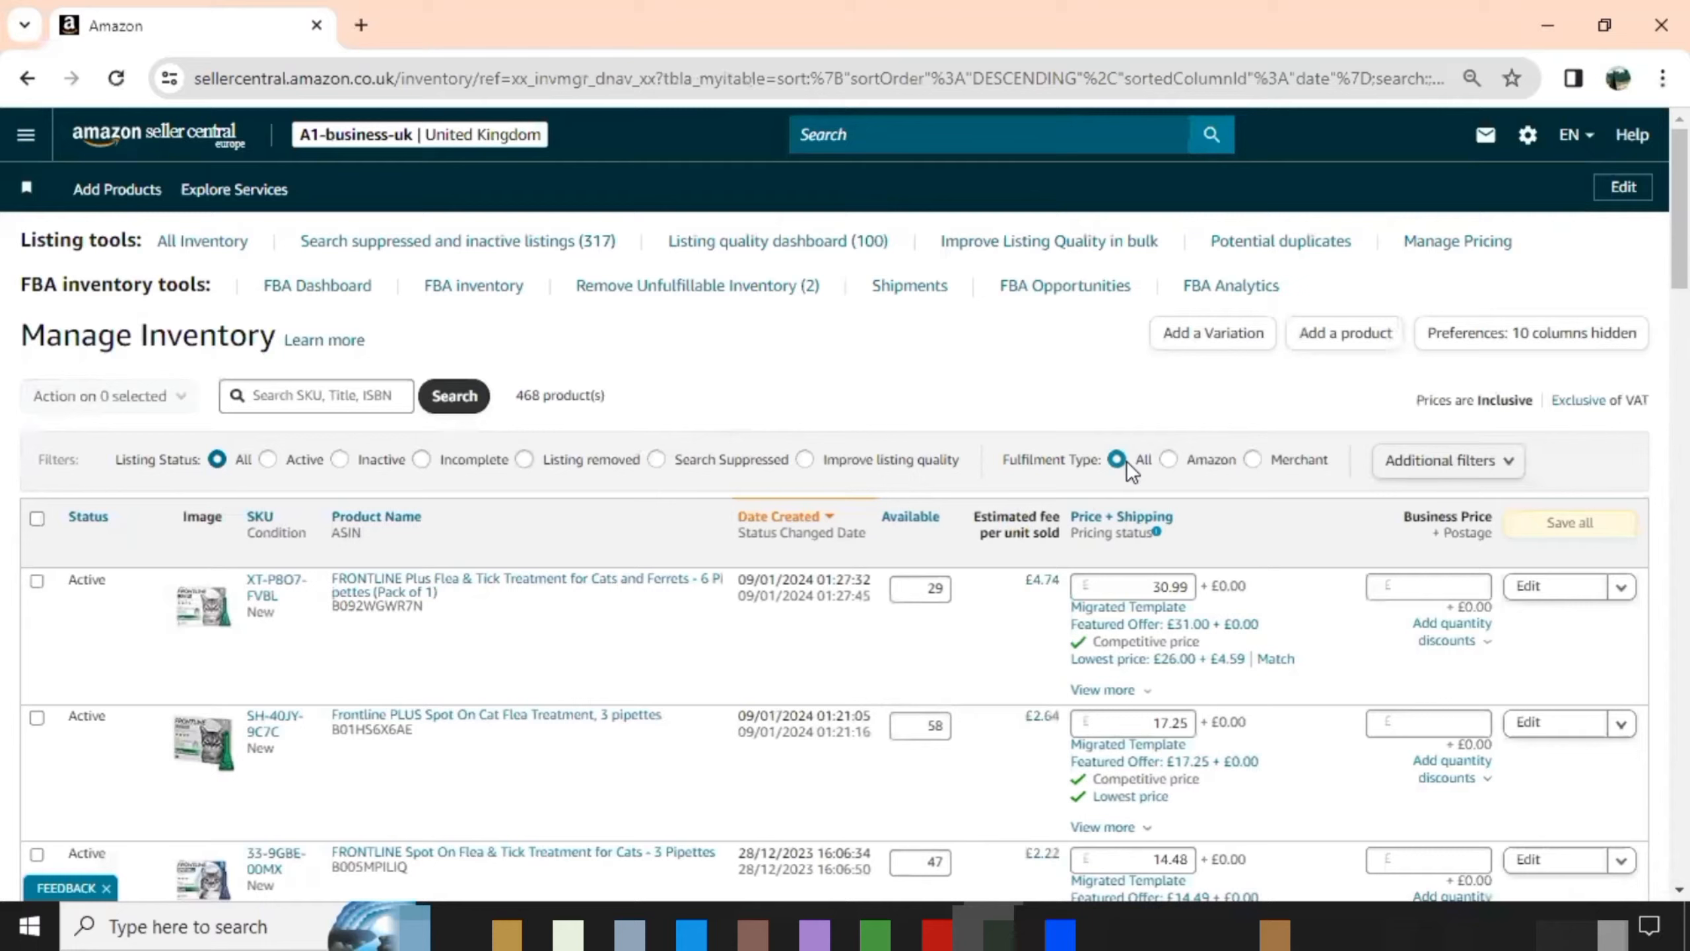
click(1251, 458)
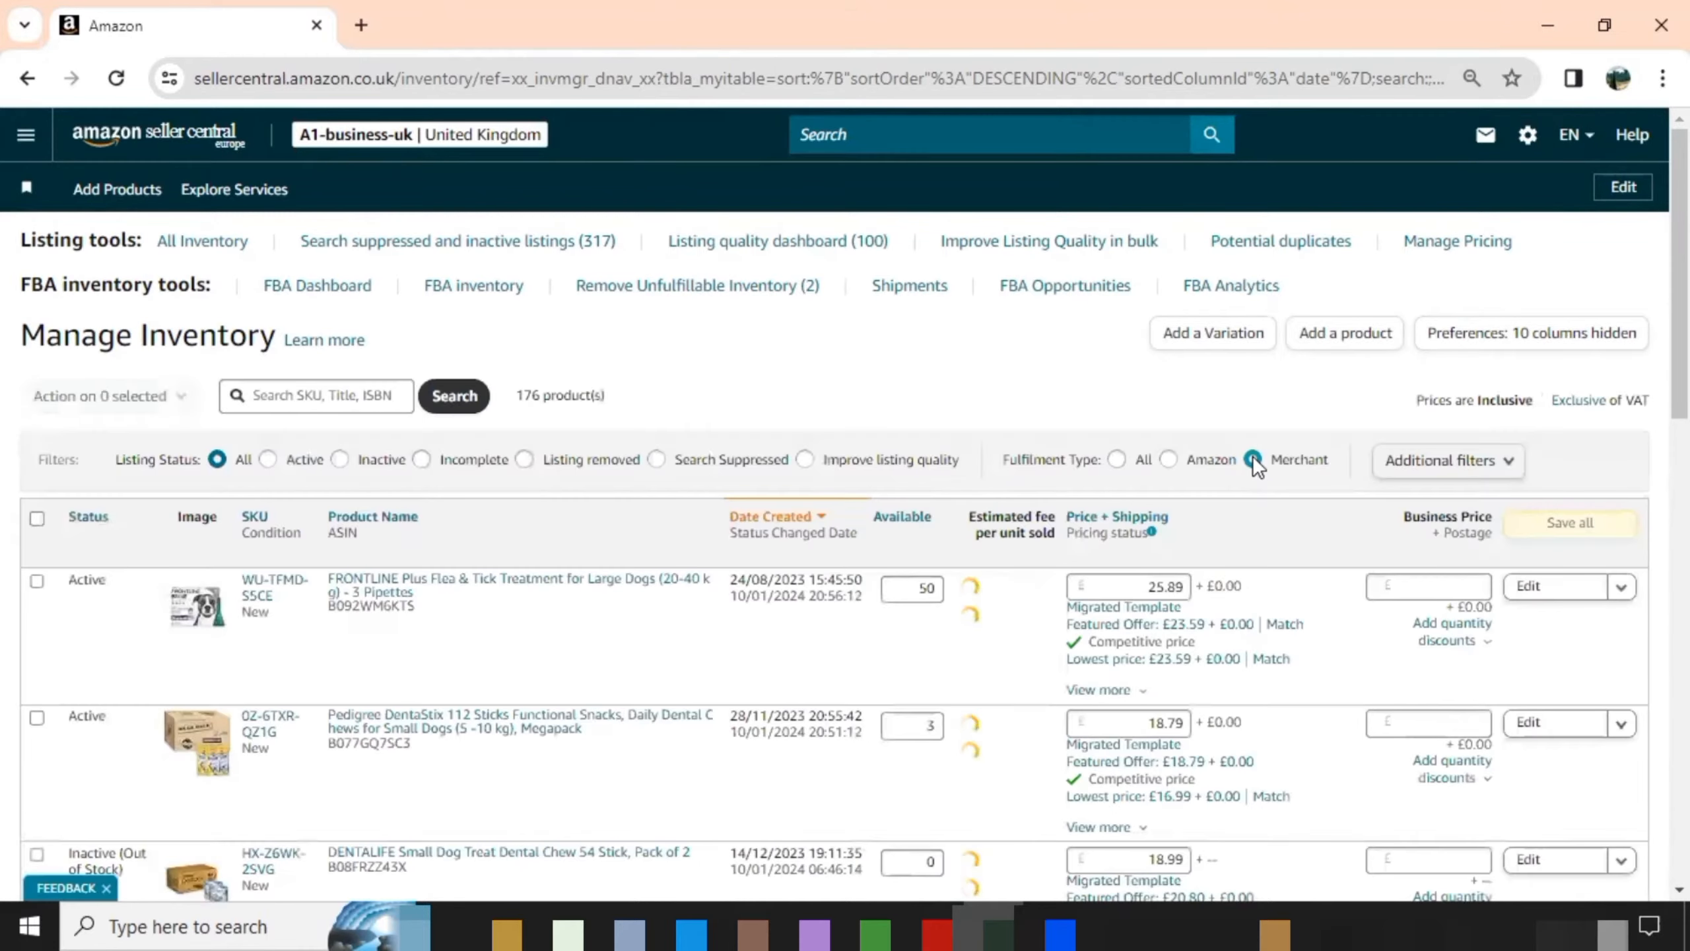
Step: Search the inventory for "file folder" and select the listing for five A5 clear document wallets
click(364, 395)
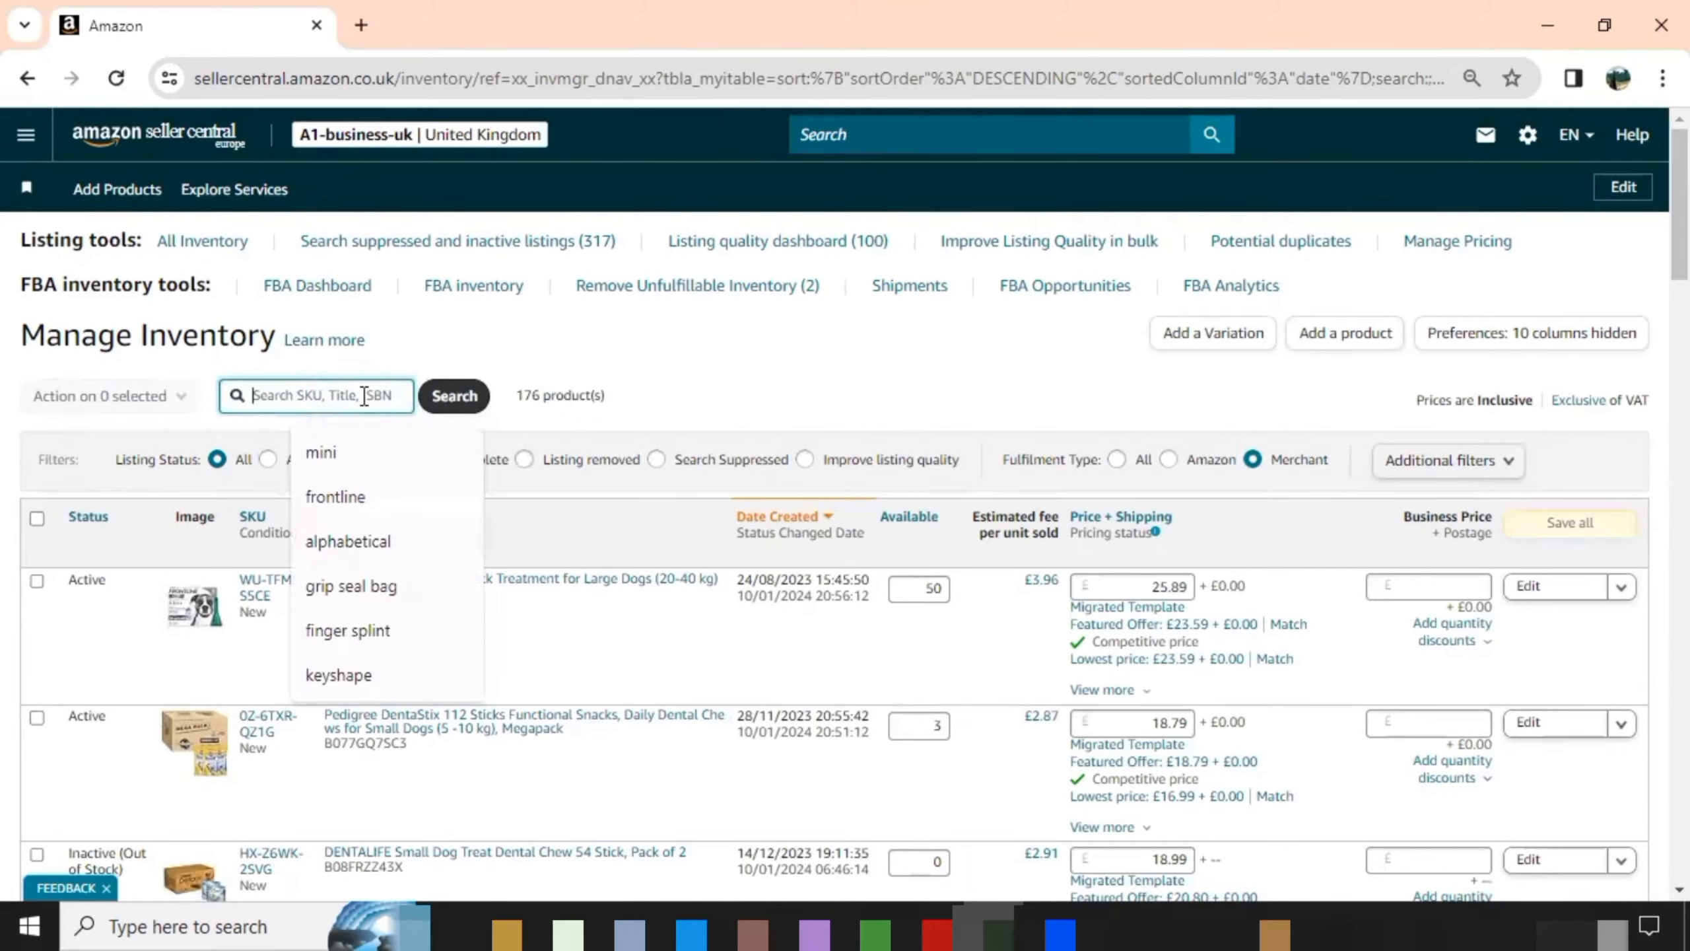
text(file folder)
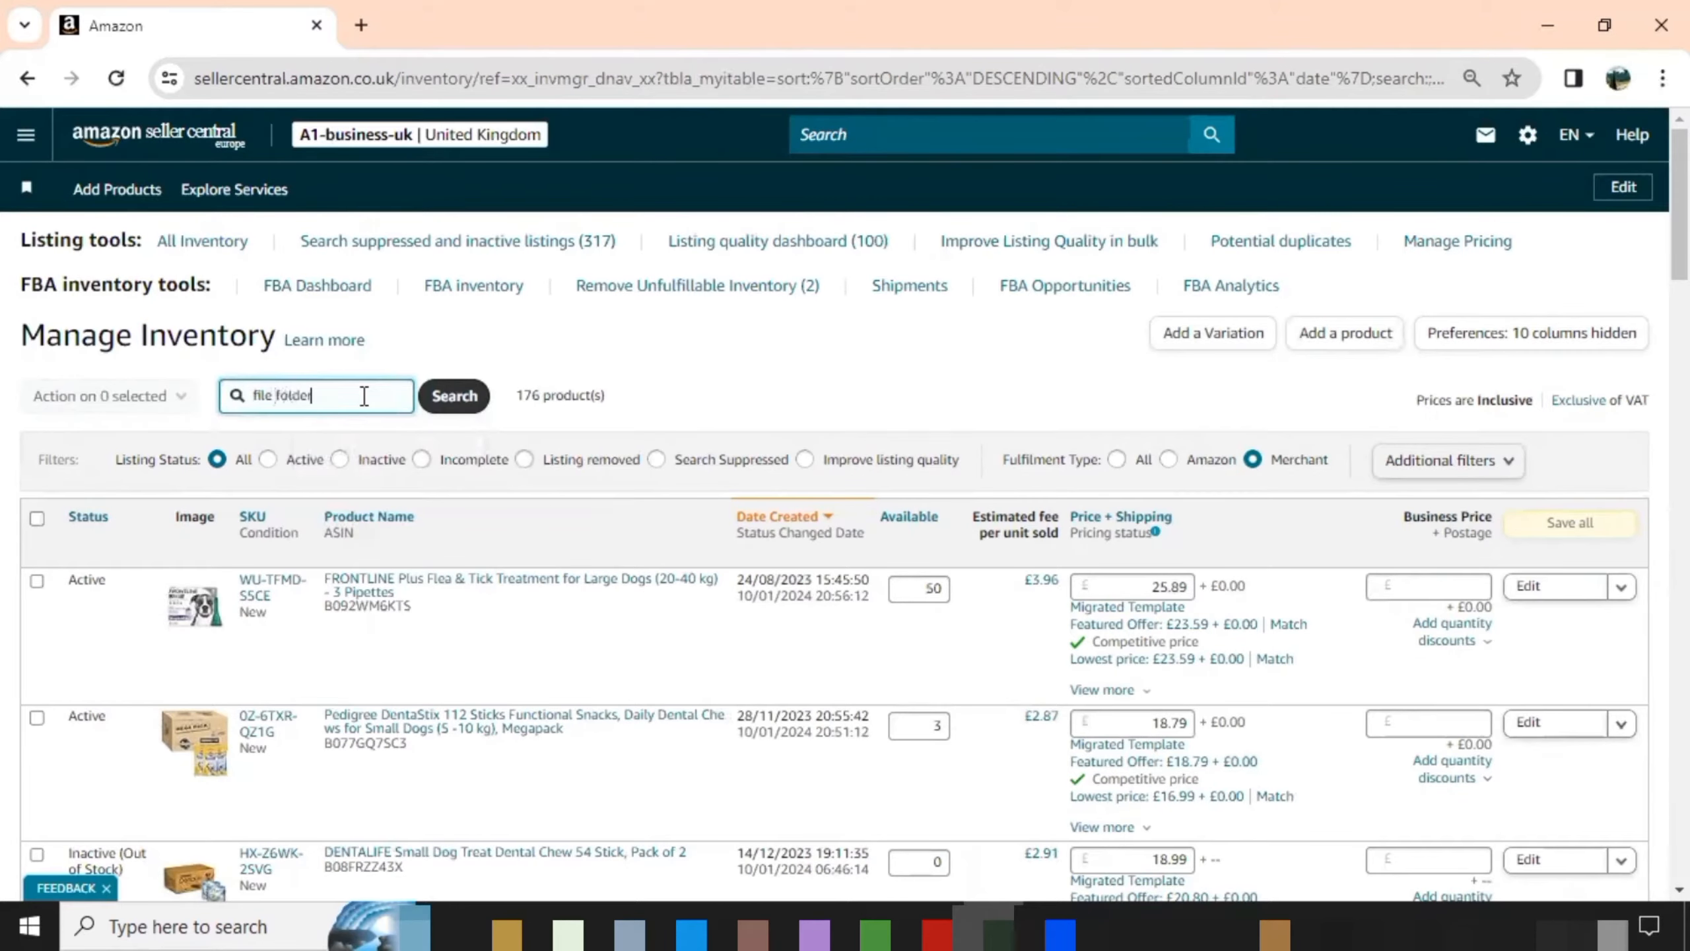
key(Return)
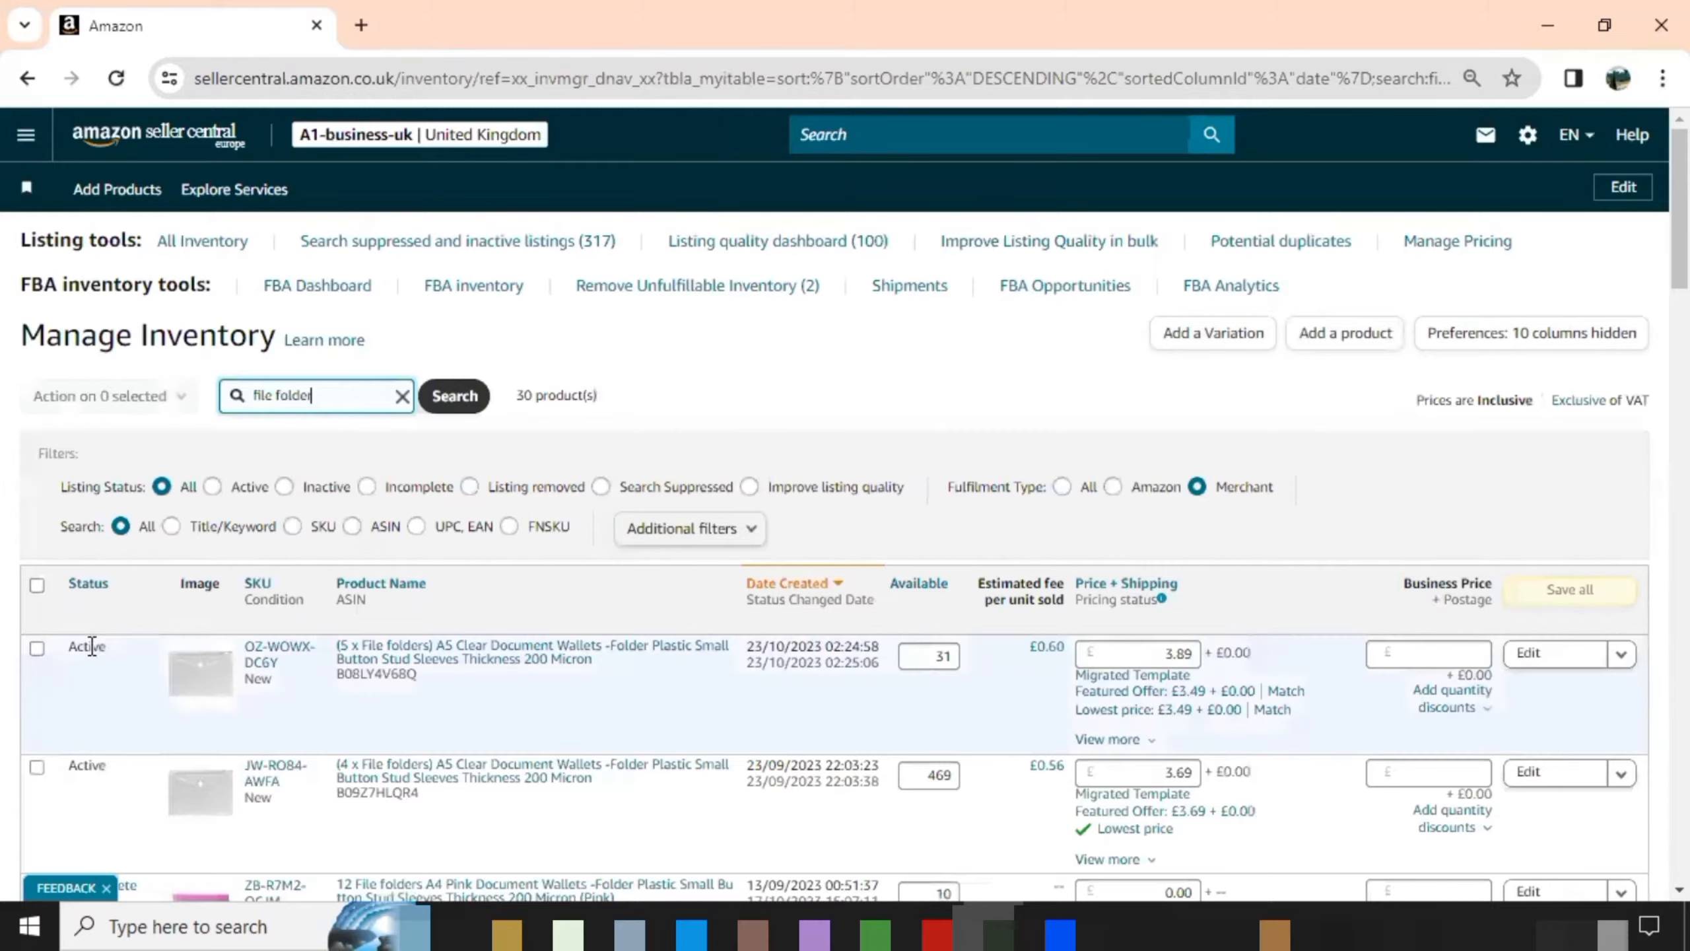
click(37, 647)
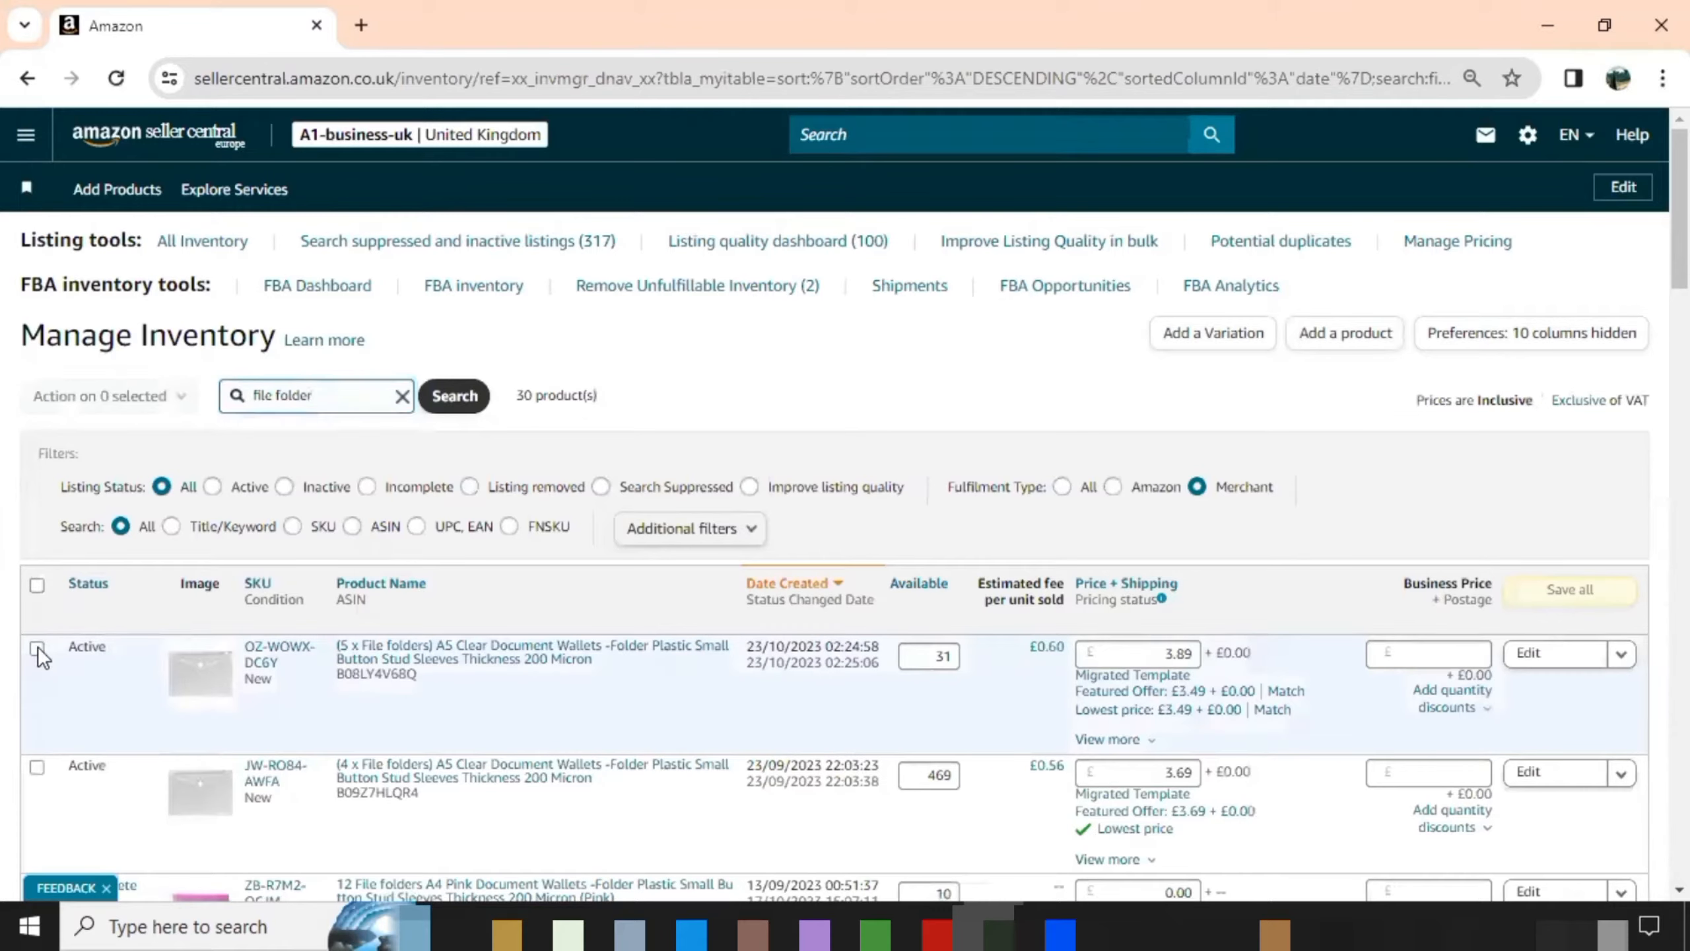
Step: Search the inventory for "keyring" and add the pack of 5 silver keyring blanks and the initial alphabet keyring (F) to the selection
click(402, 398)
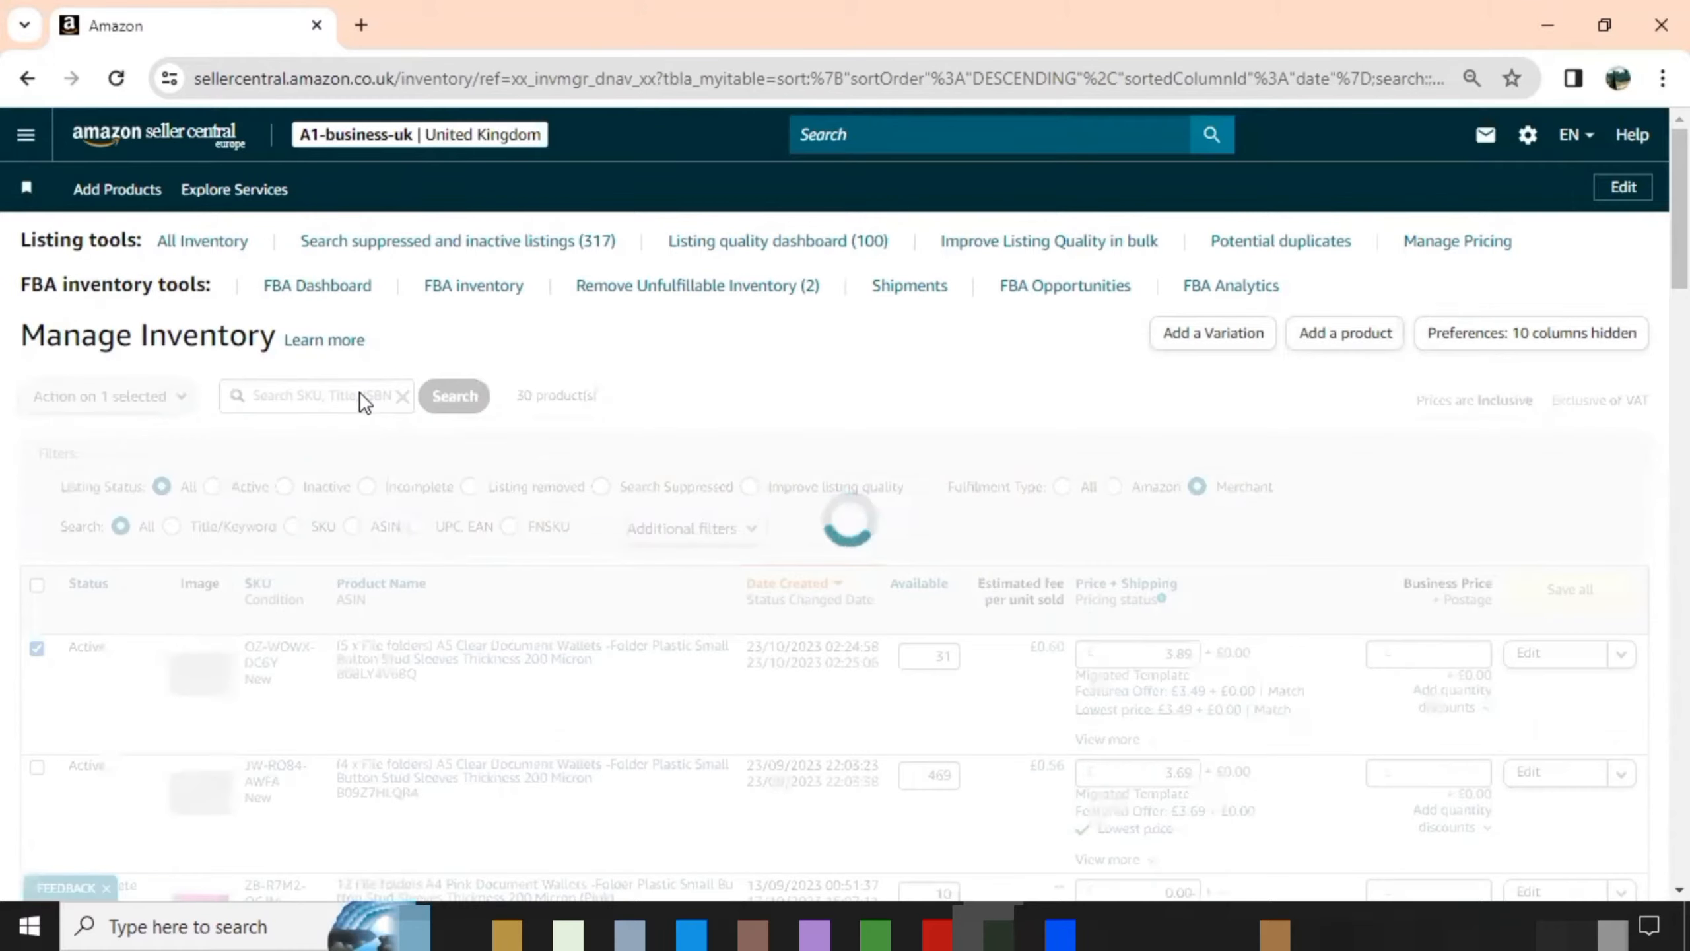
click(361, 395)
text(keyring)
key(Return)
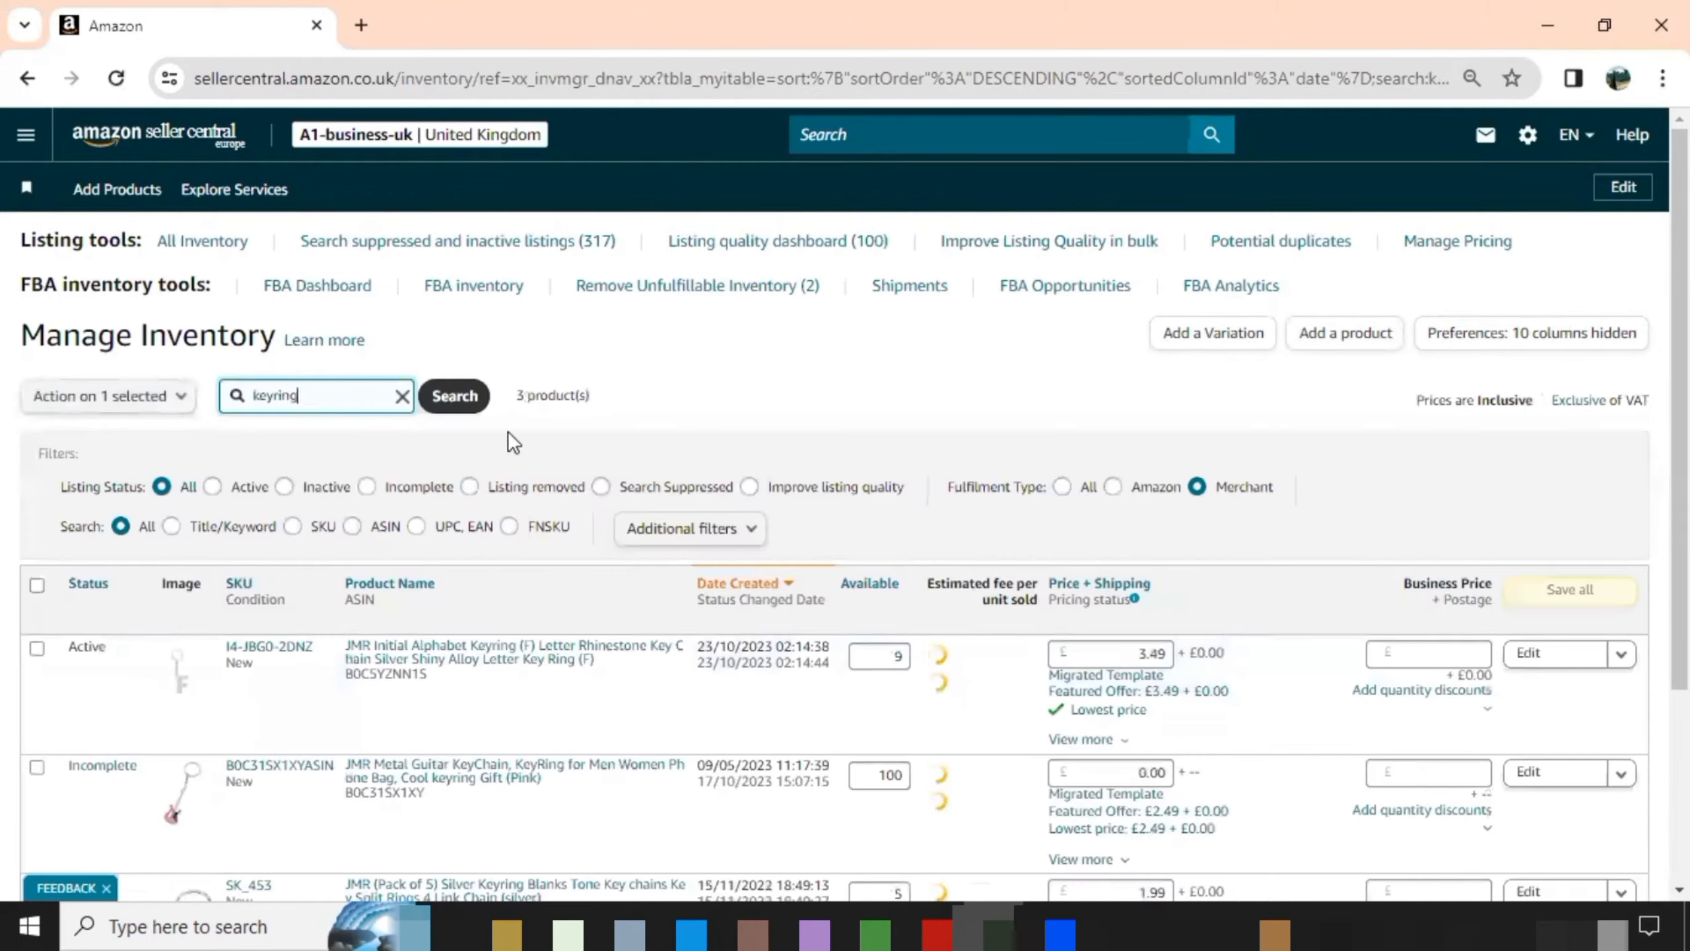
scroll(589, 694, down, 4)
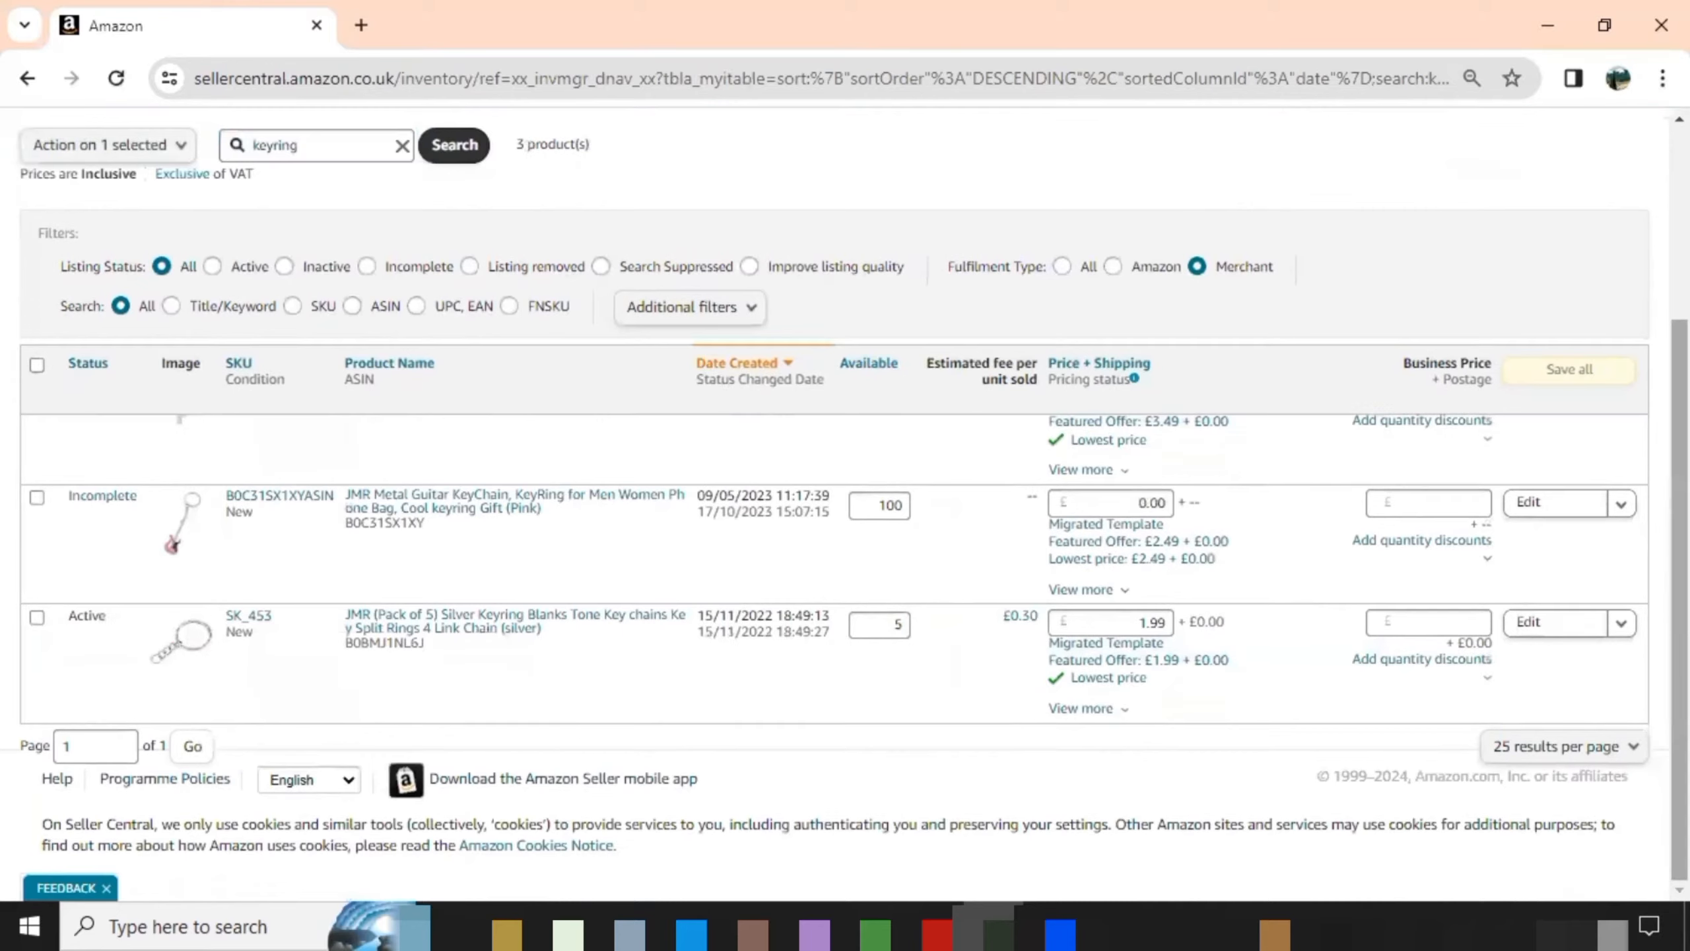
click(37, 617)
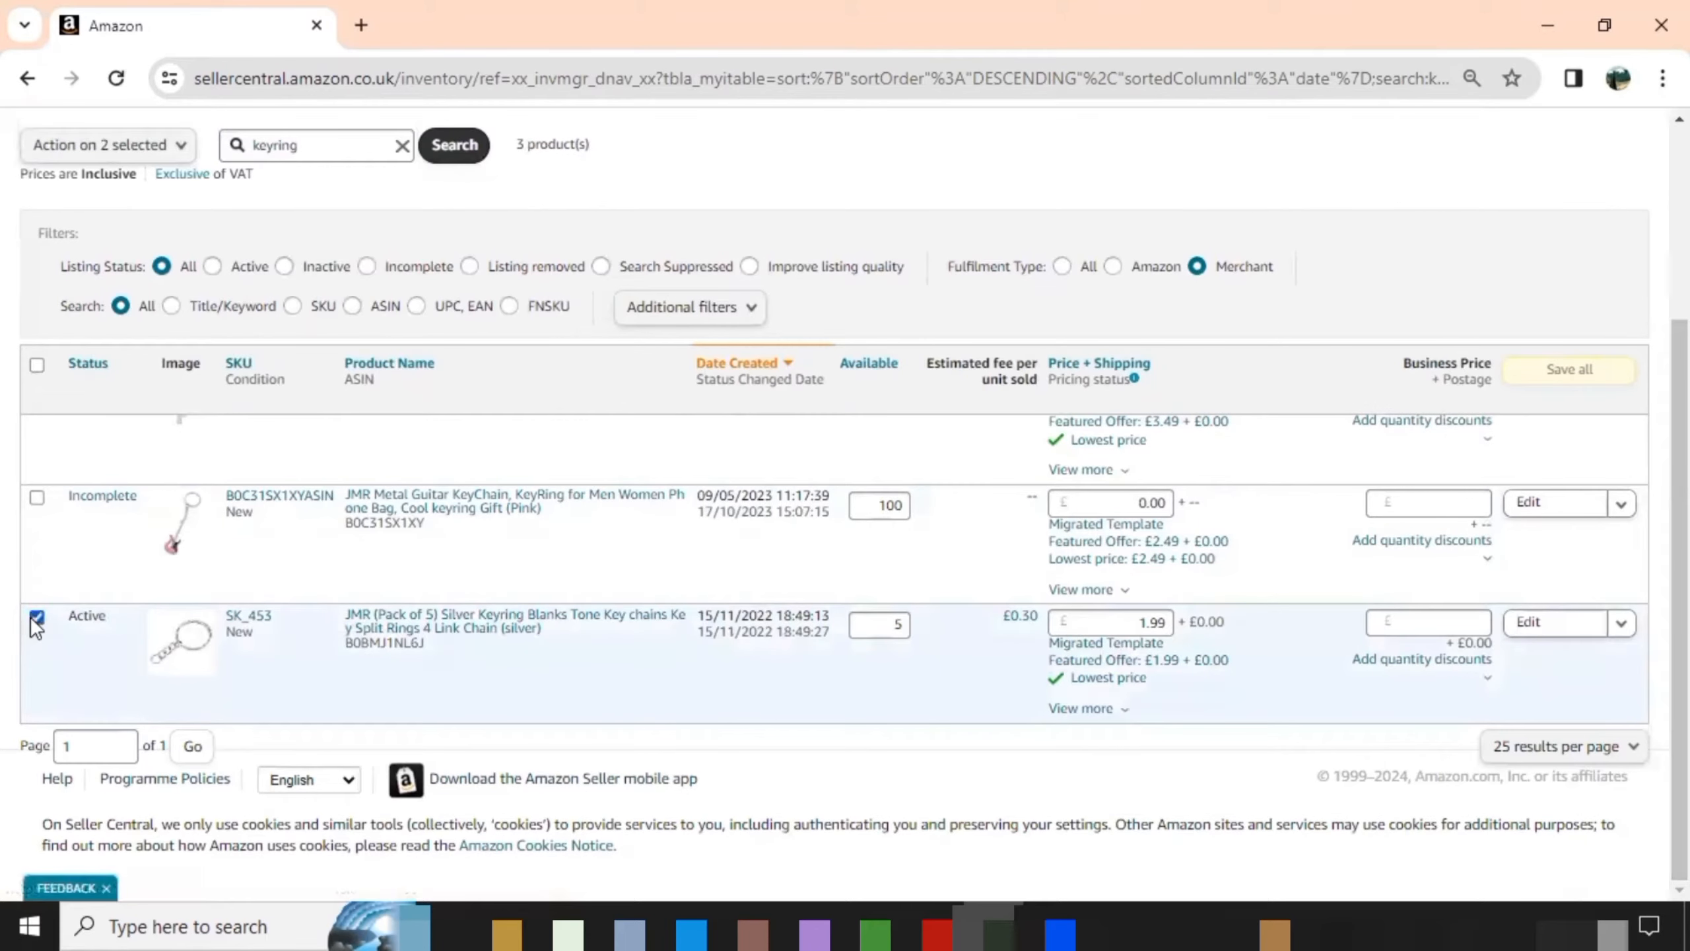
scroll(1355, 648, up, 3)
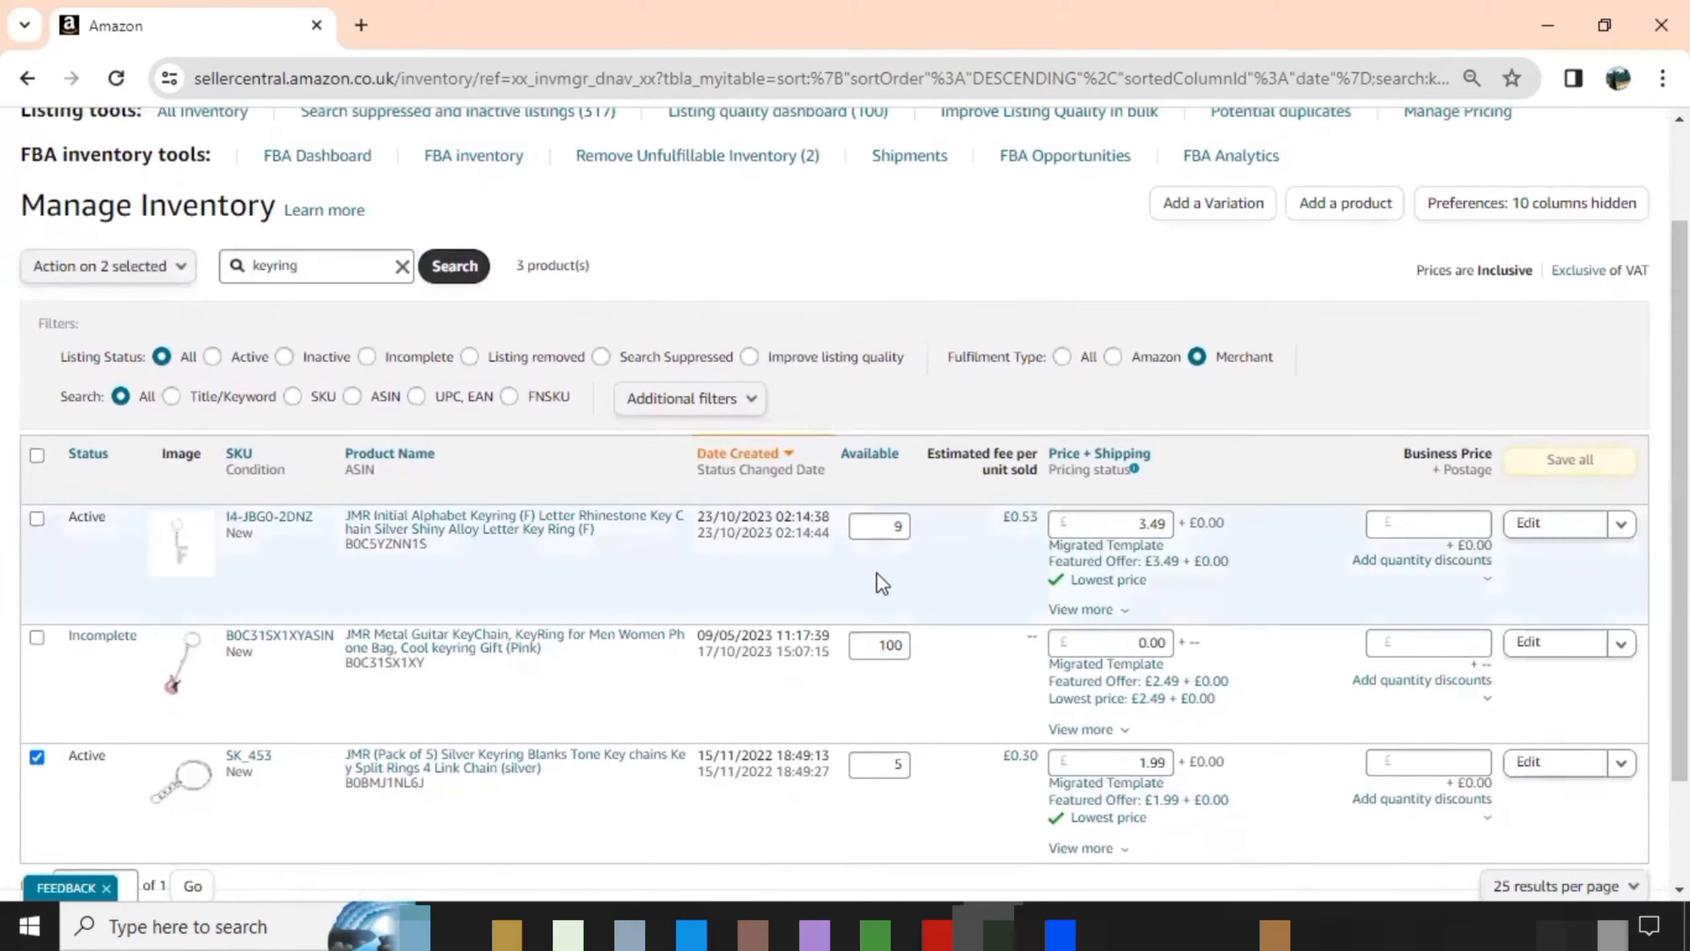
click(35, 524)
Step: Convert the selected listings to Fulfilled by Amazon and confirm continuing with the conversion
click(117, 282)
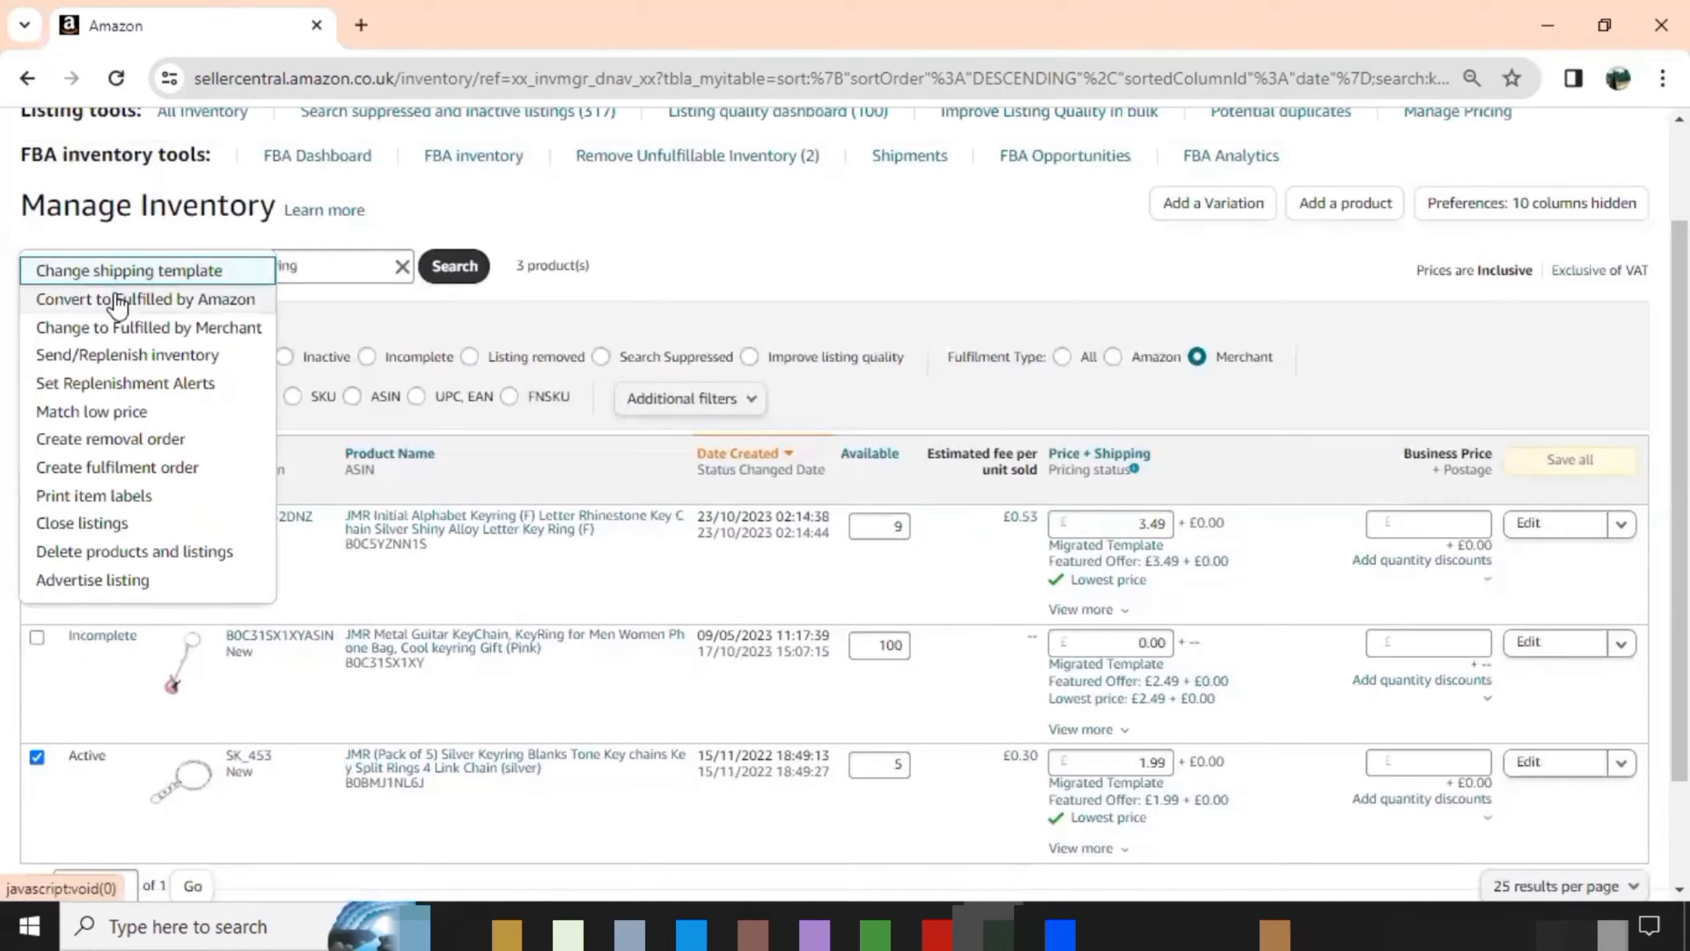
click(119, 301)
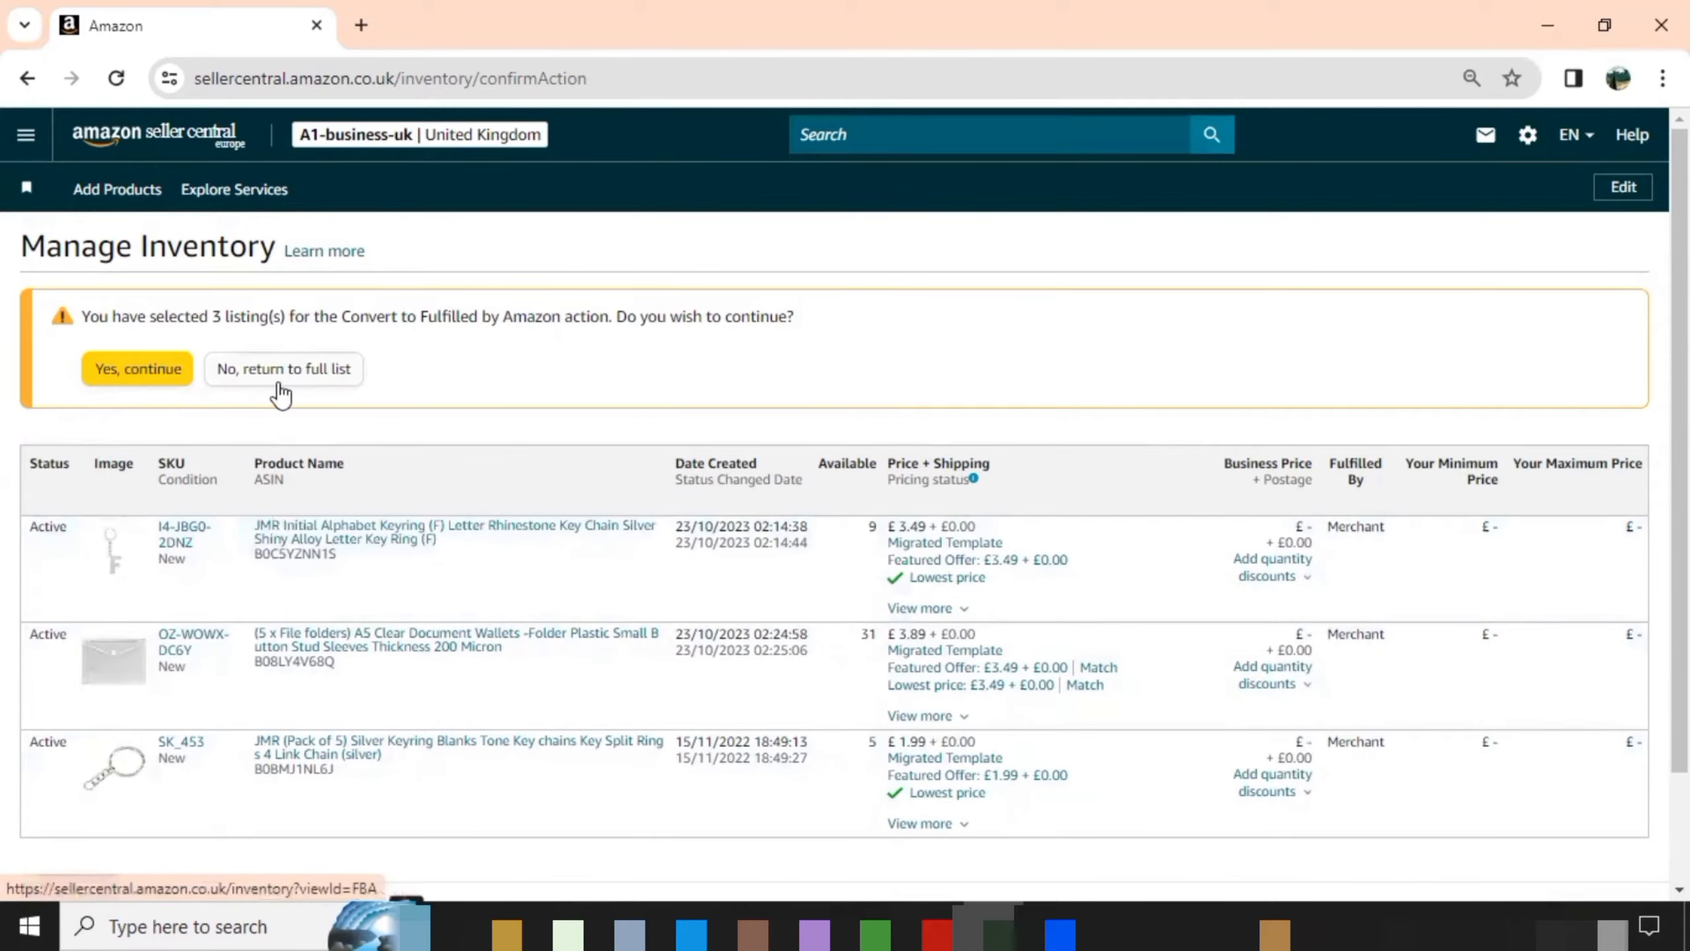
click(157, 383)
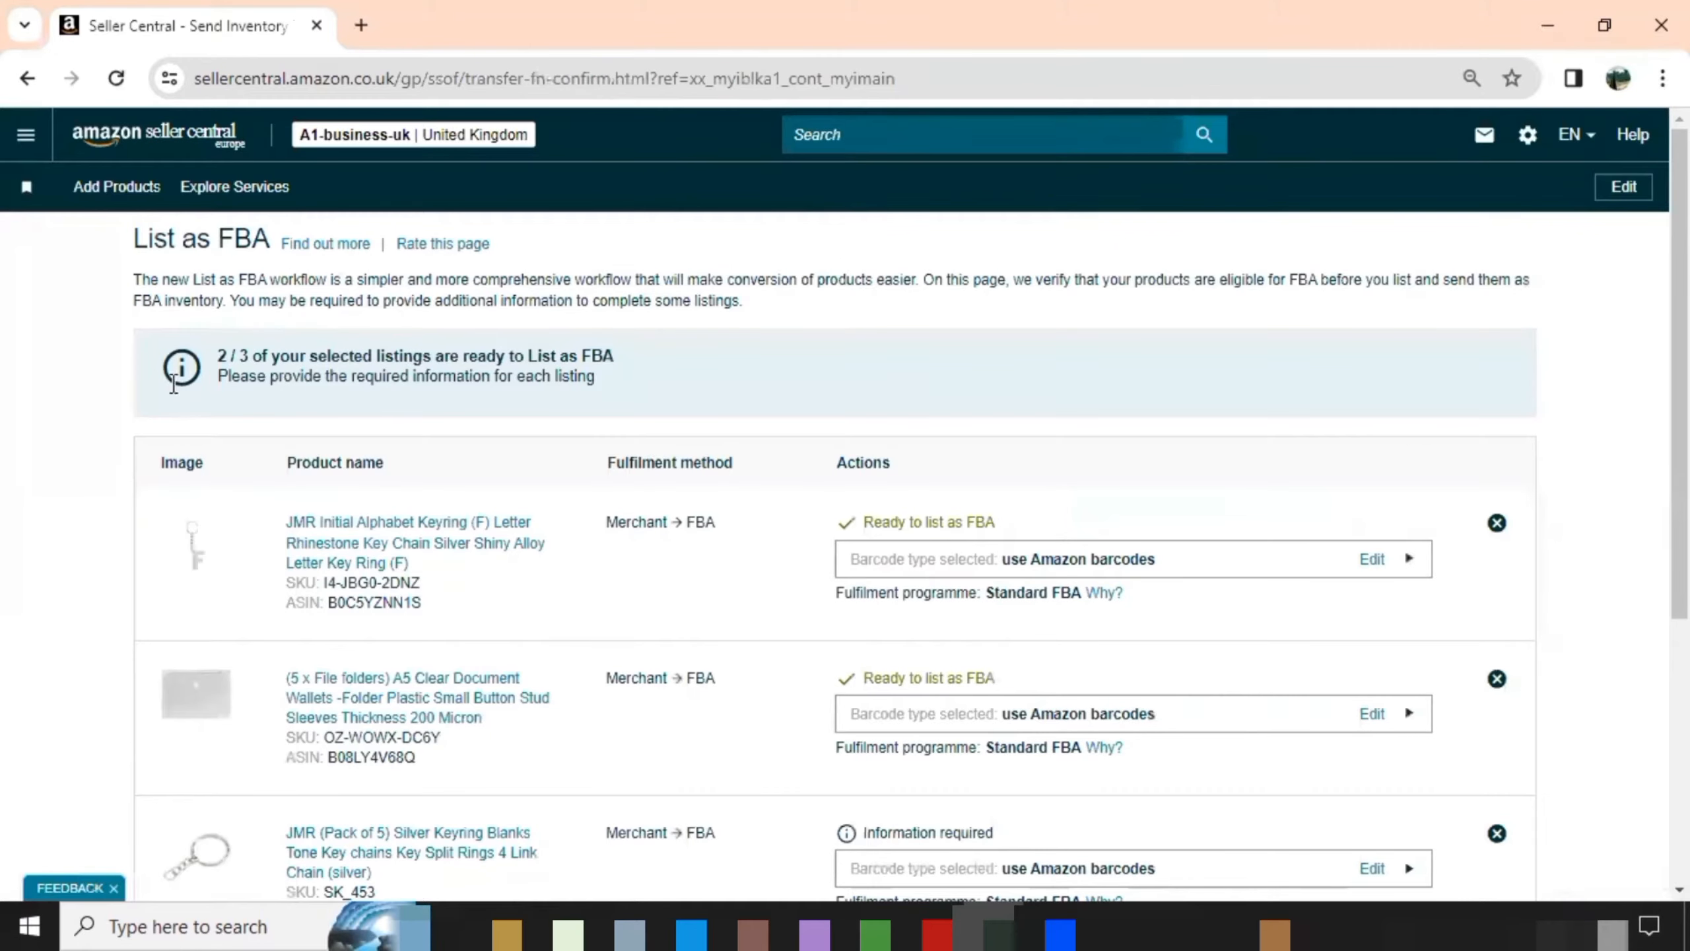
Step: Submit the dangerous goods information for the pack of 5 silver keyrings, answering No to both batteries and hazardous material
drag(1680, 373, 1680, 507)
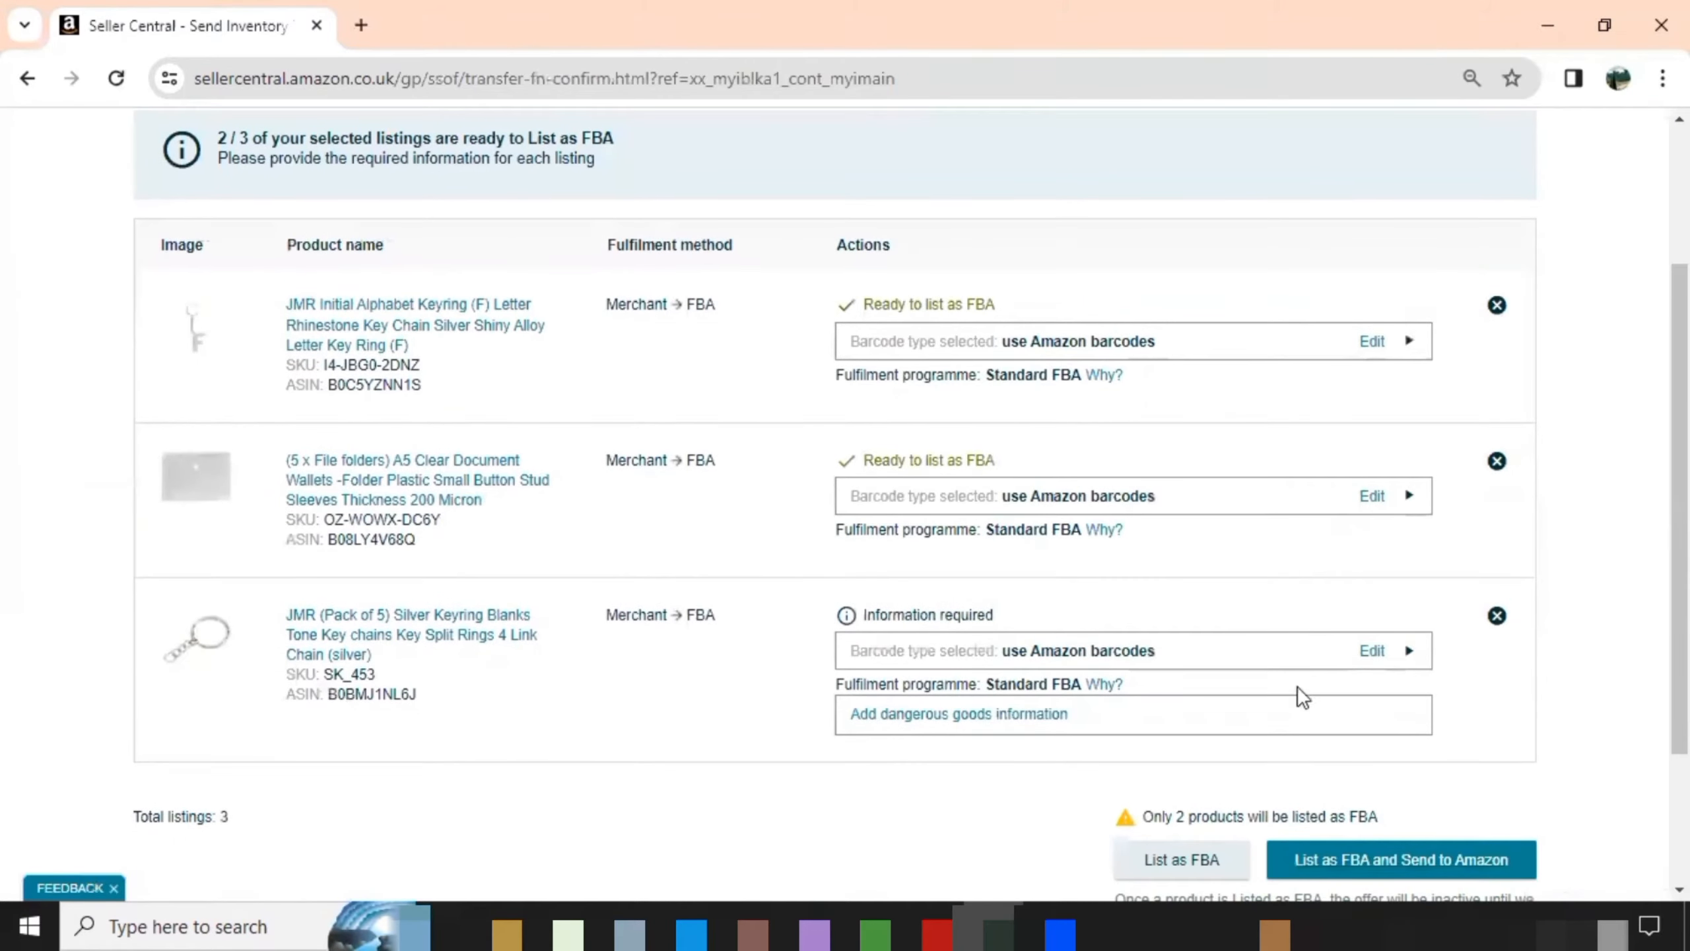
click(1008, 714)
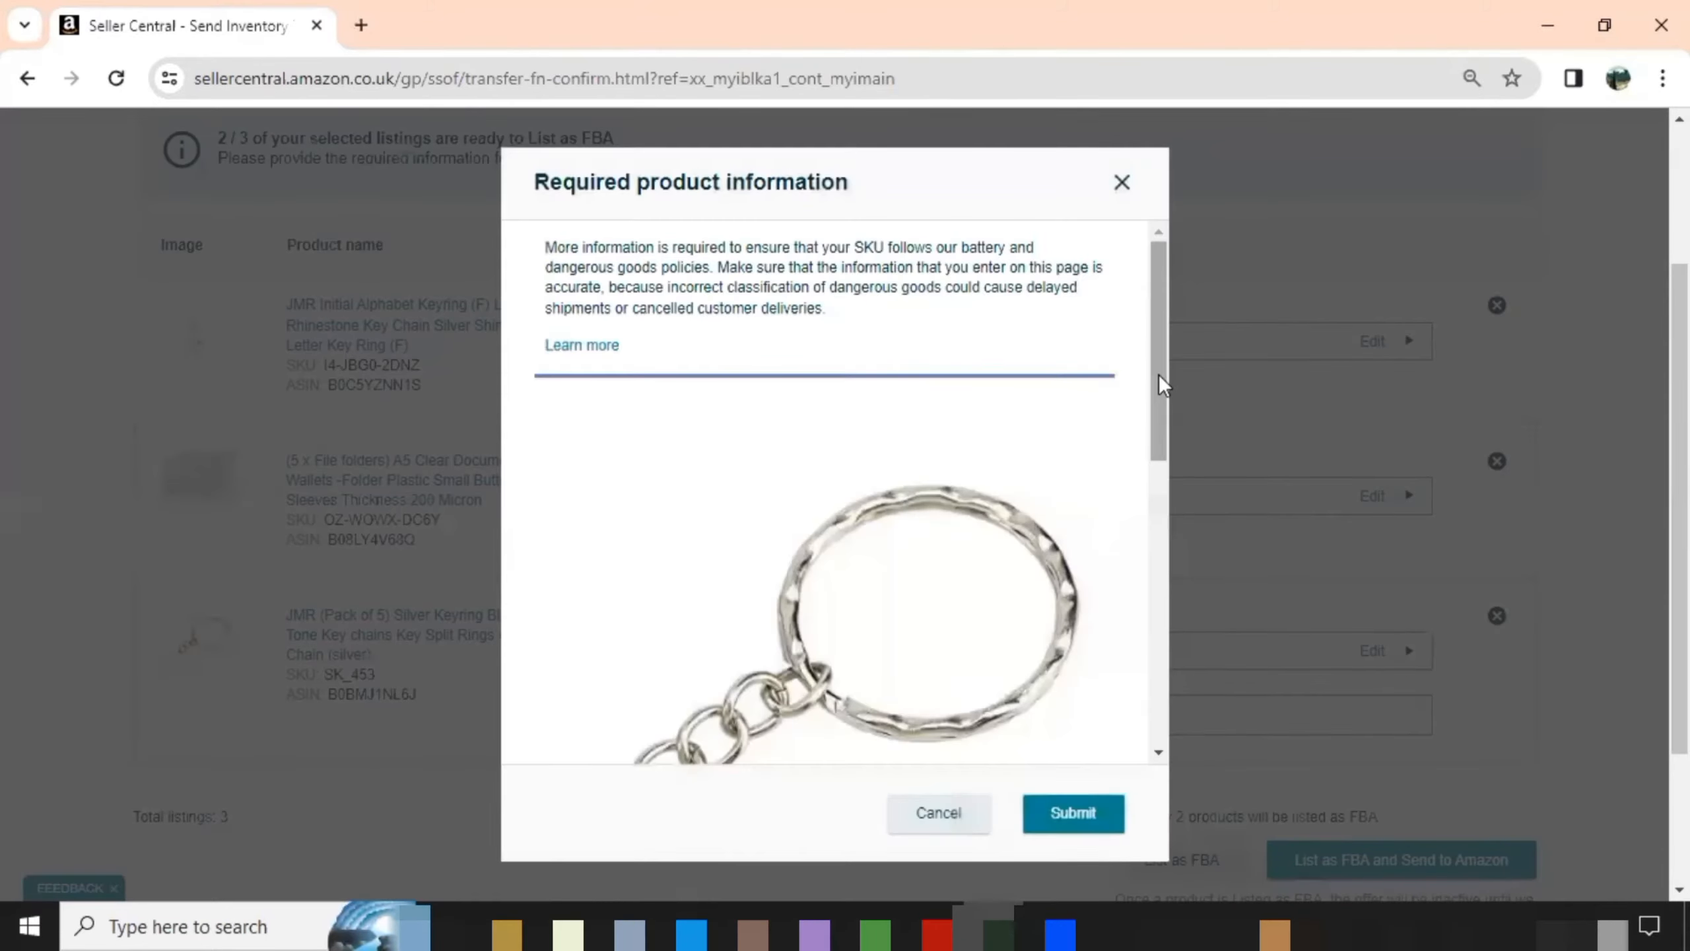
scroll(1160, 516, down, 2)
drag(1159, 515, 1149, 674)
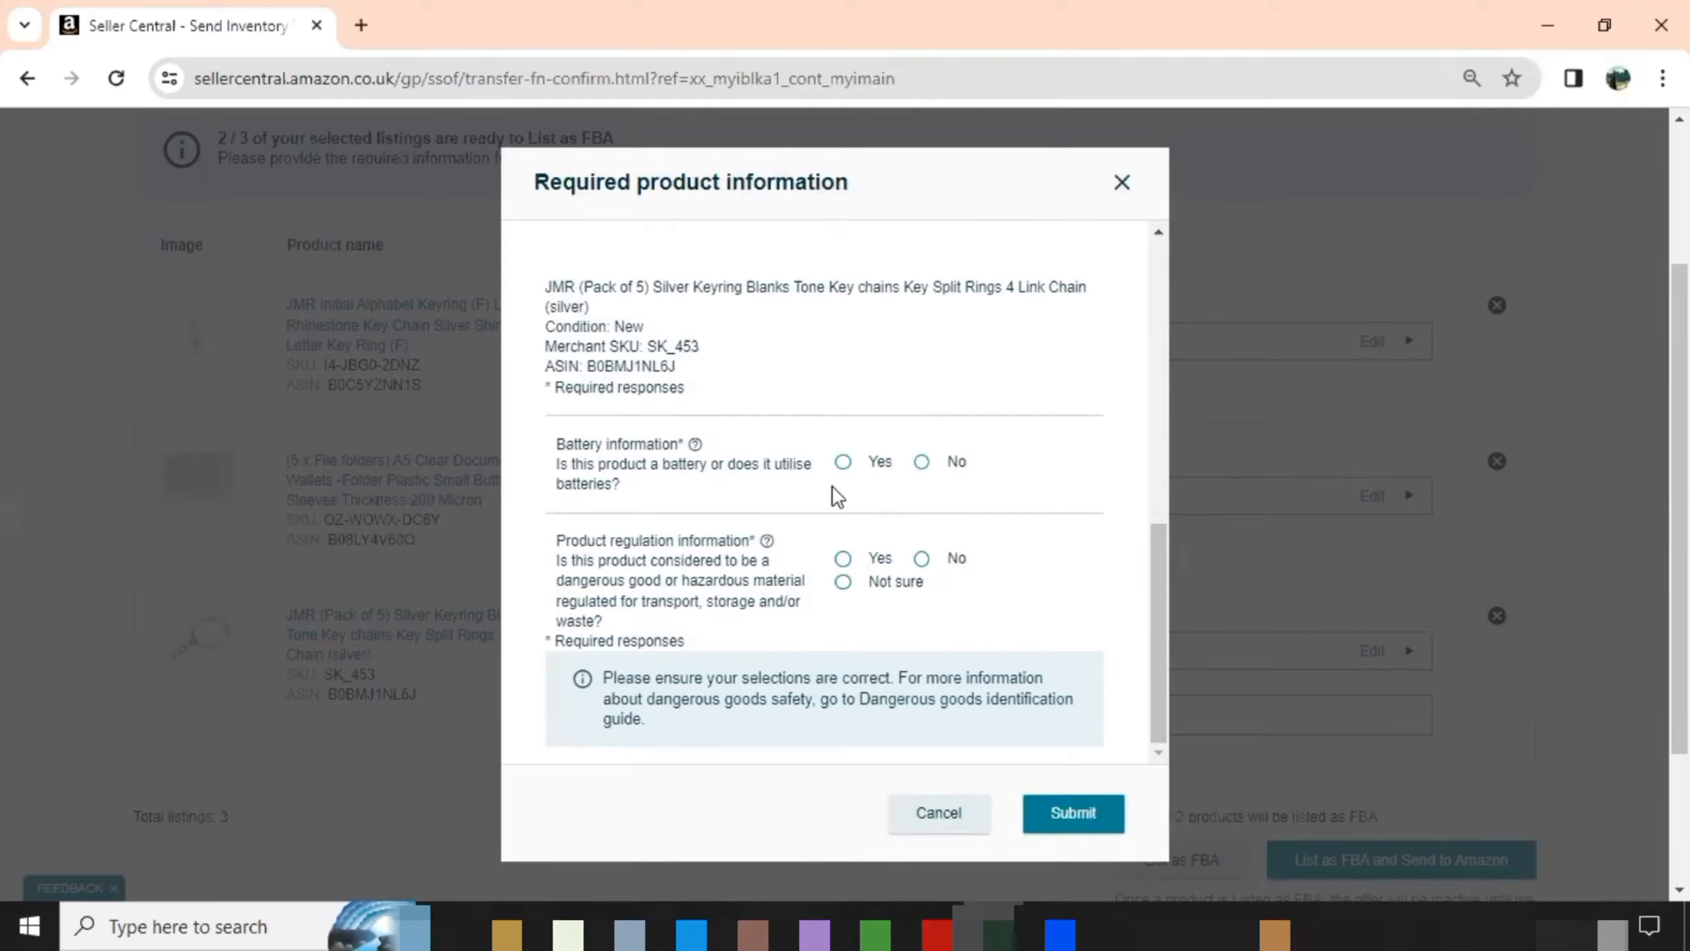
click(922, 462)
click(923, 566)
click(1071, 824)
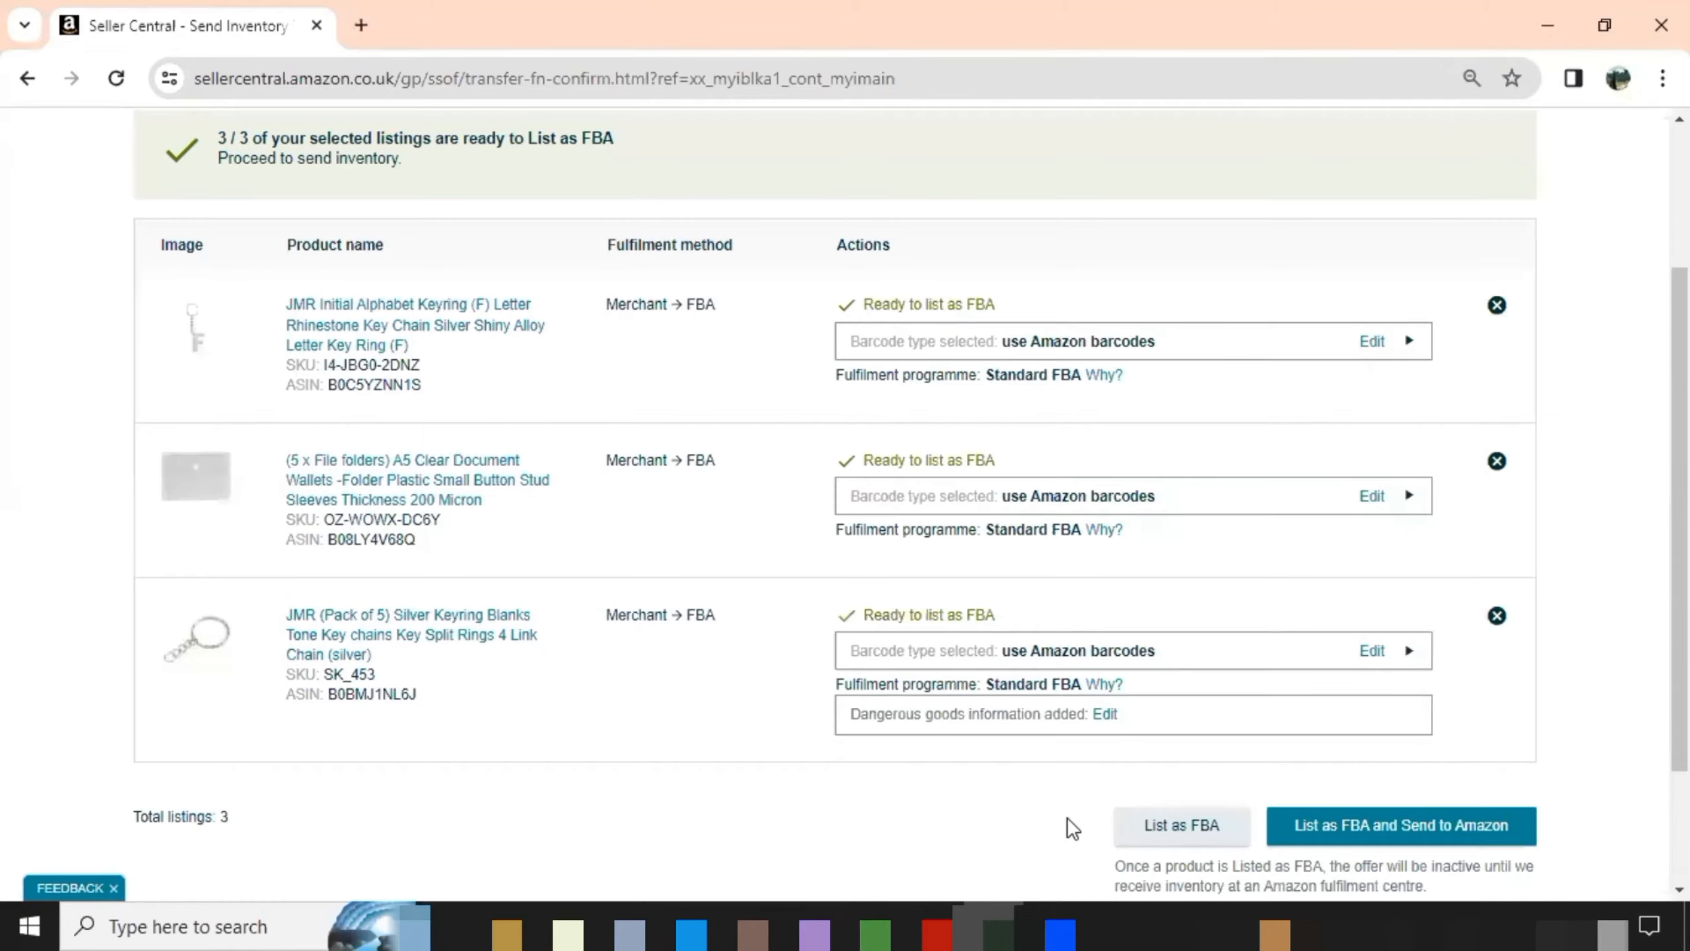
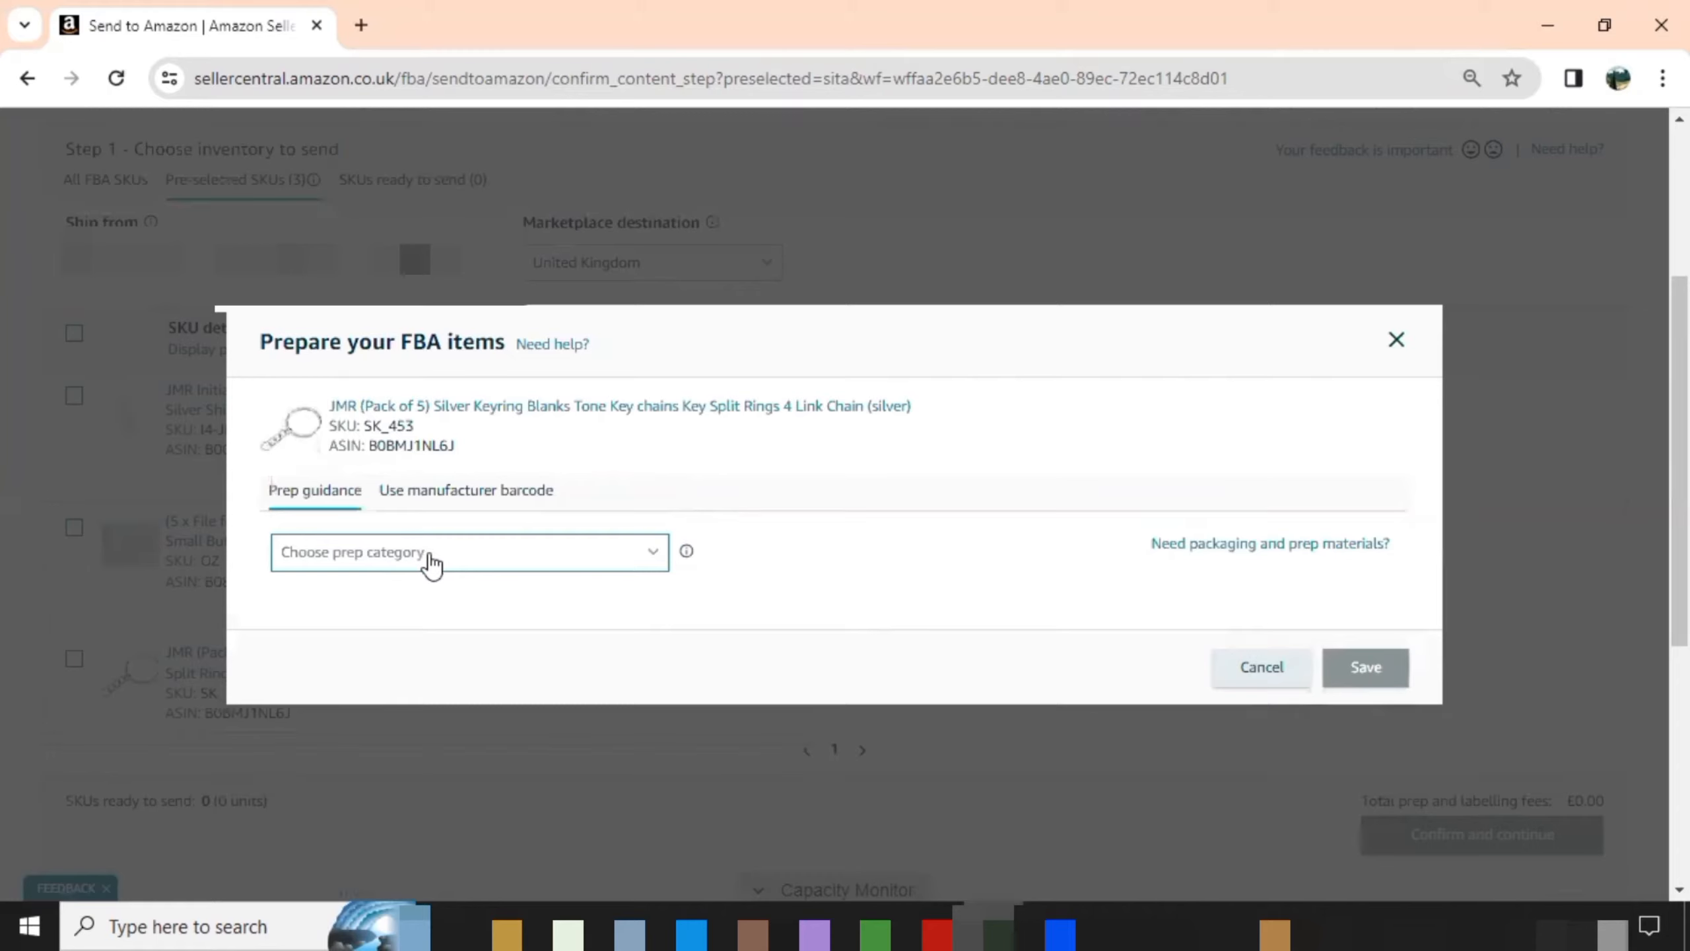
Step: Set the prep category of the pack of 5 silver keyrings to No prep needed and save with units labelled by seller
drag(654, 440, 649, 532)
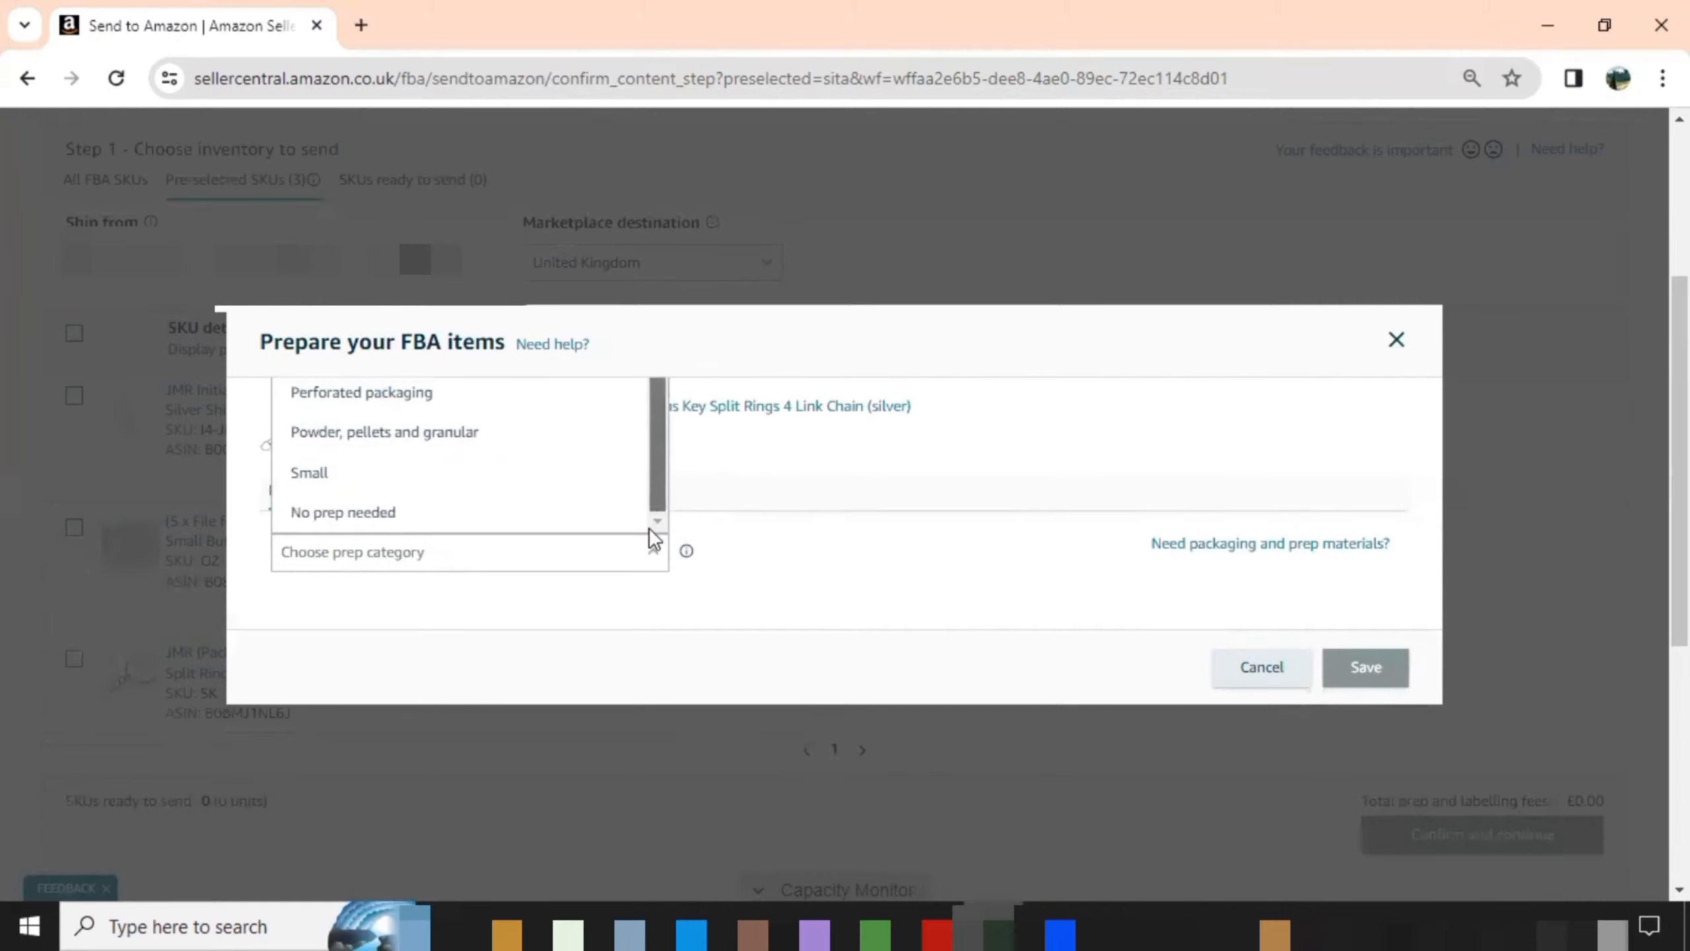
click(569, 512)
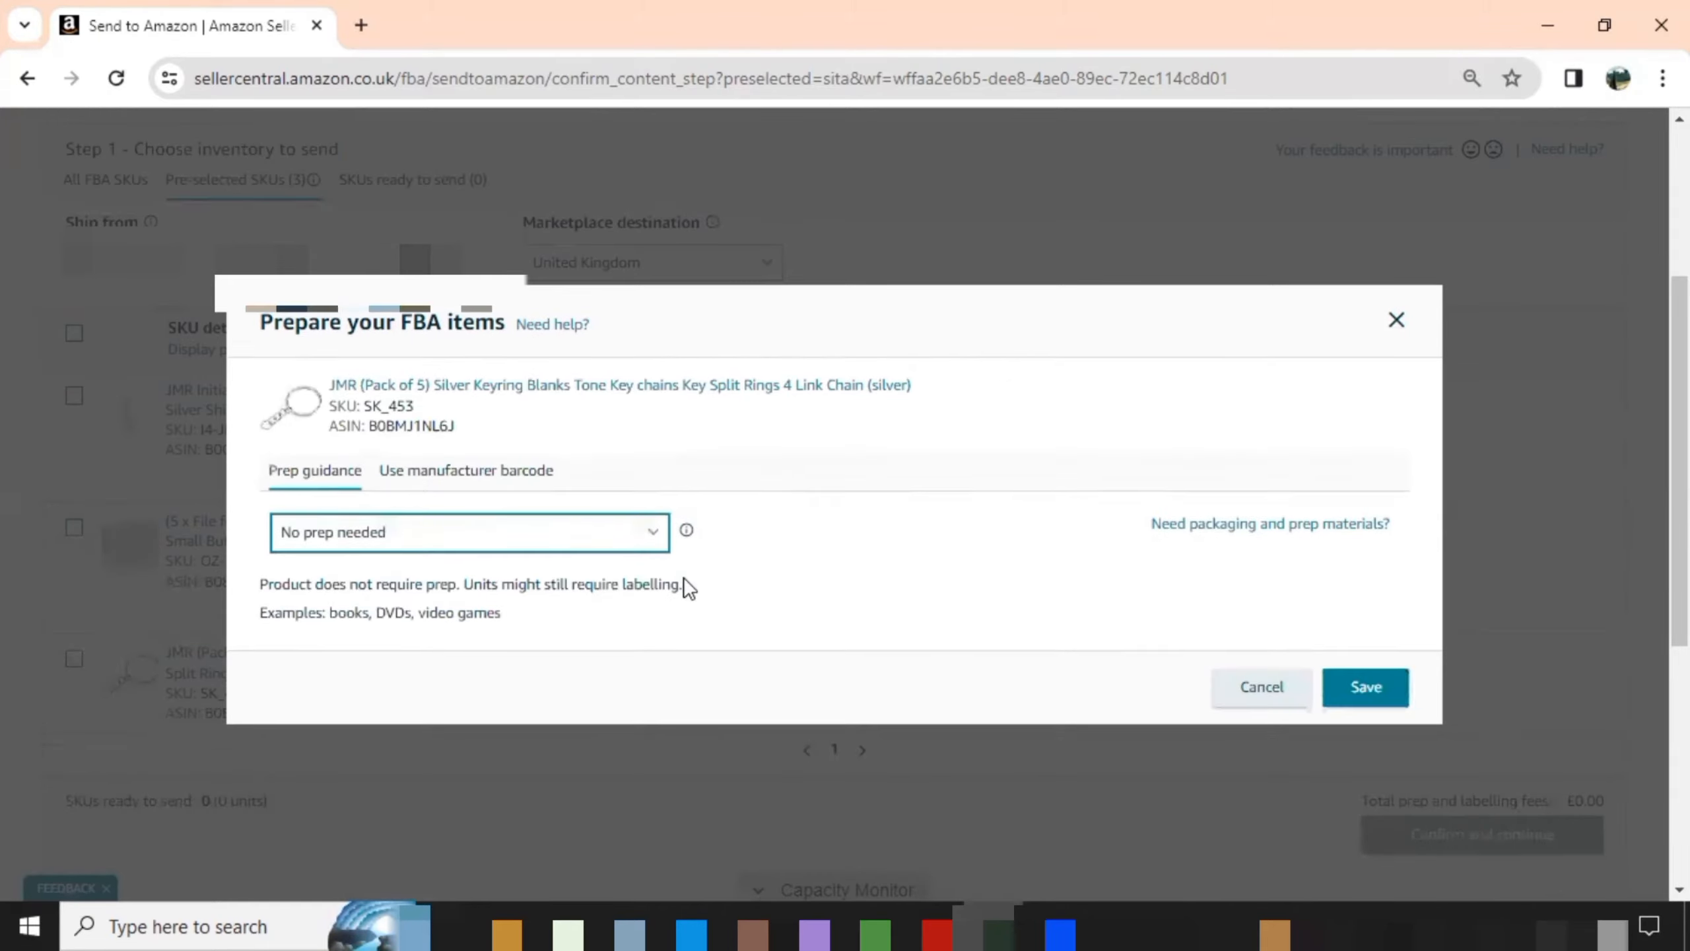
click(1393, 698)
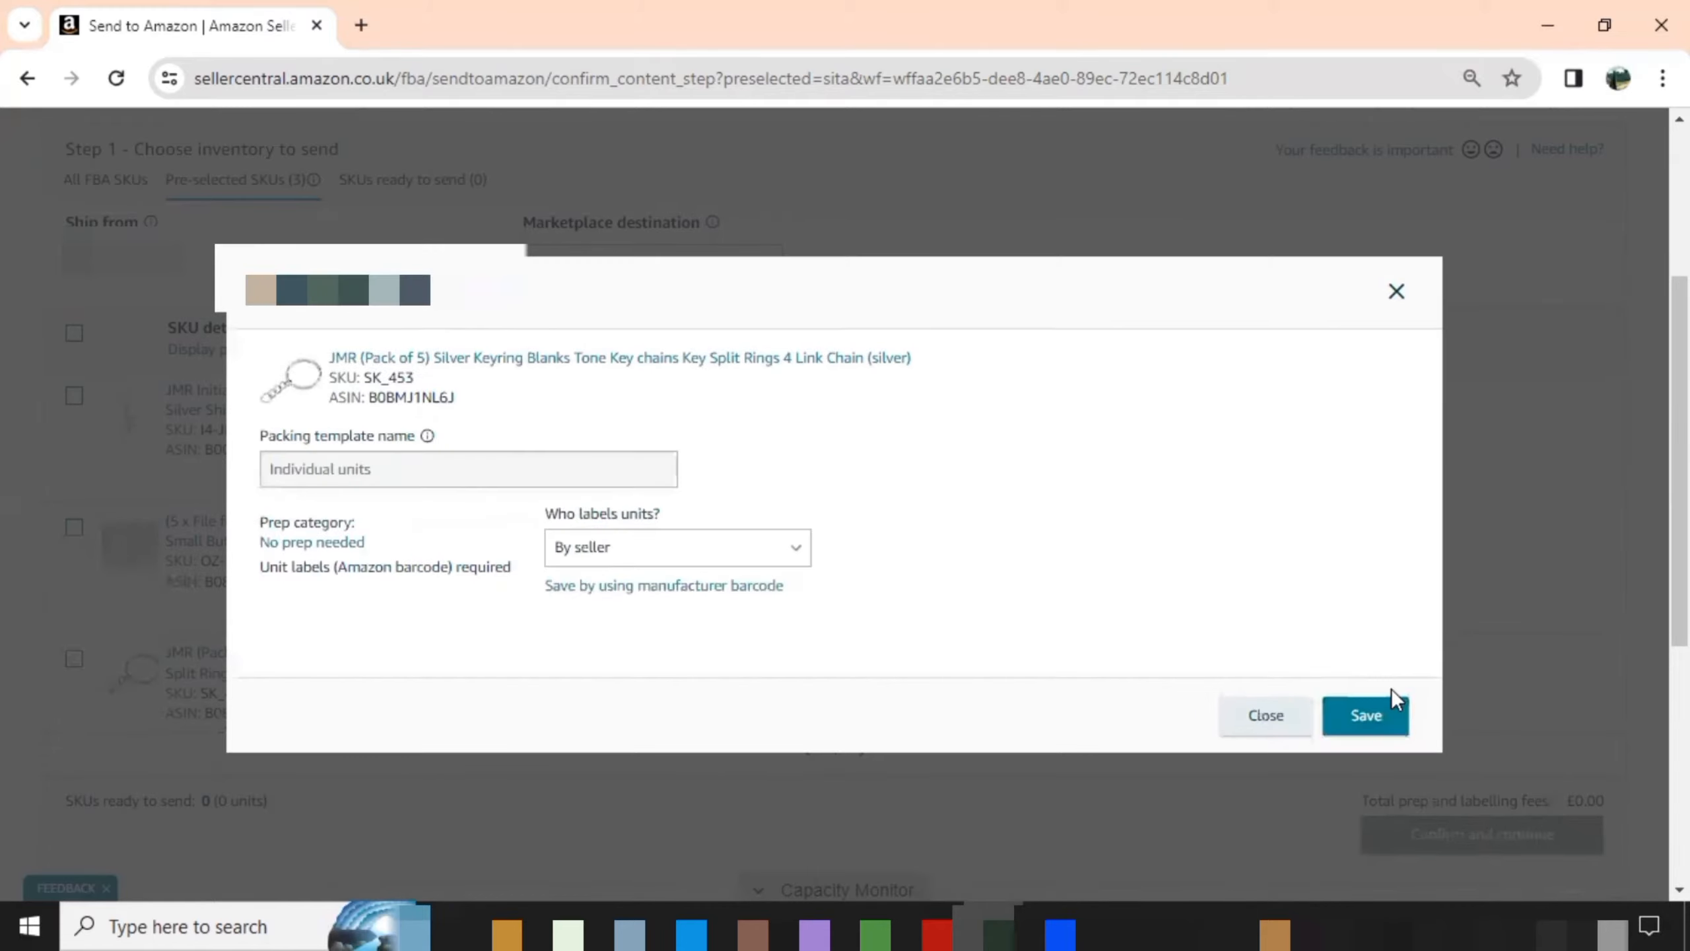
click(1389, 705)
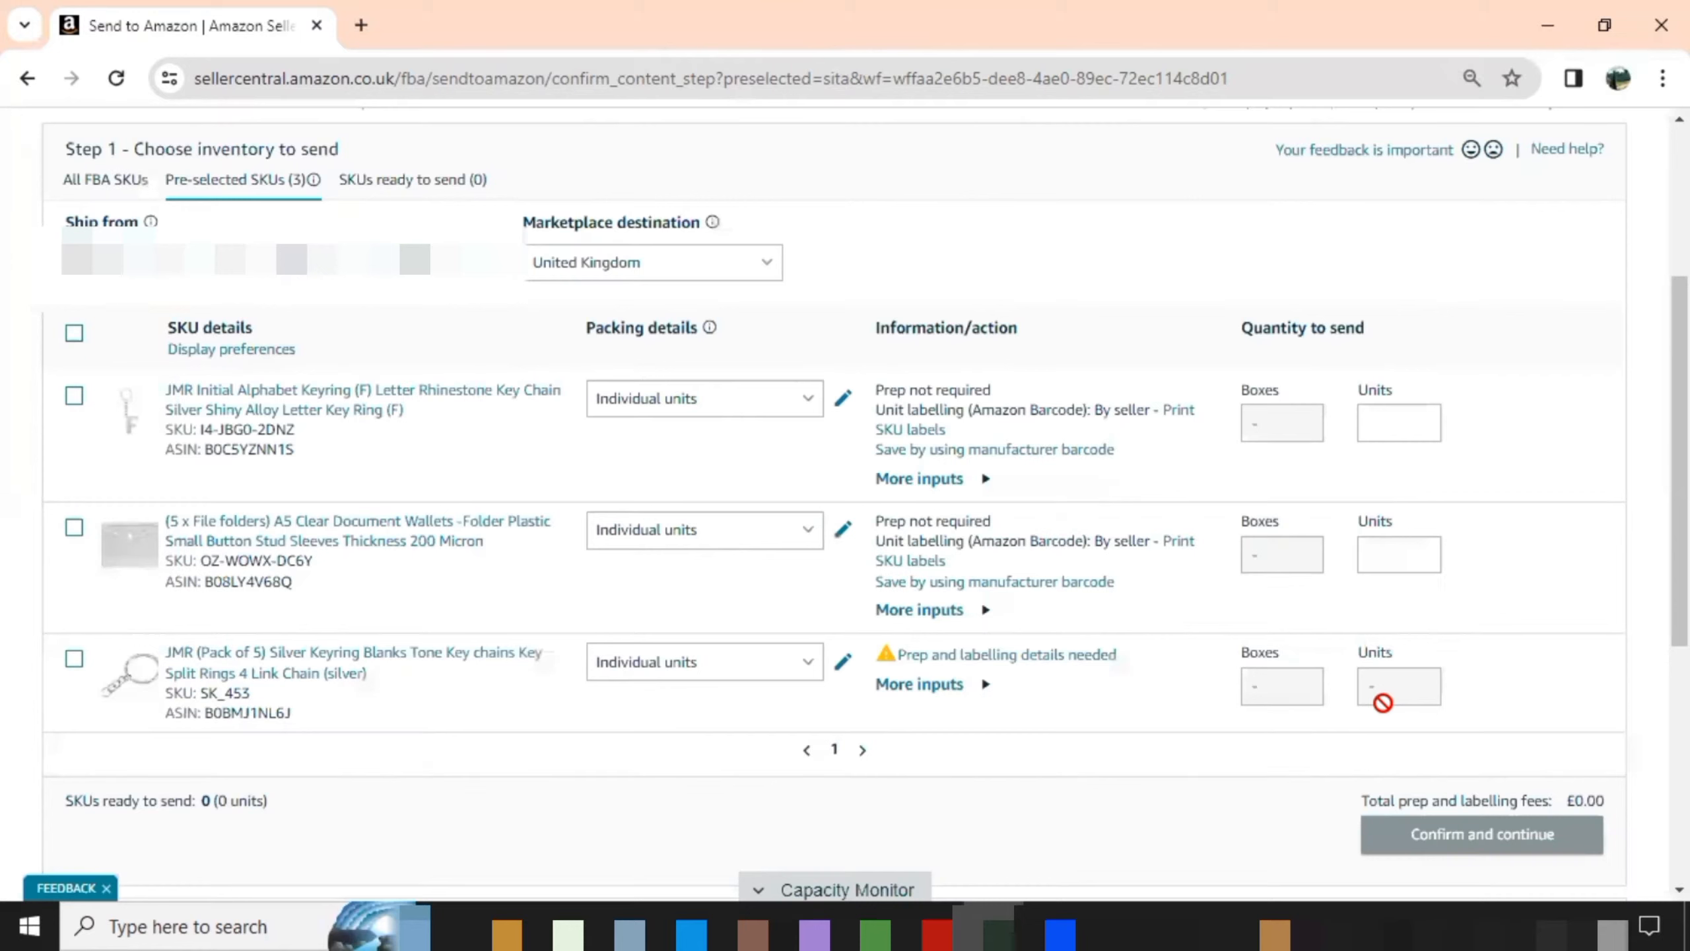
Step: Set 11 units to send for each of the three pre-selected SKUs and mark each one ready to pack
click(1399, 425)
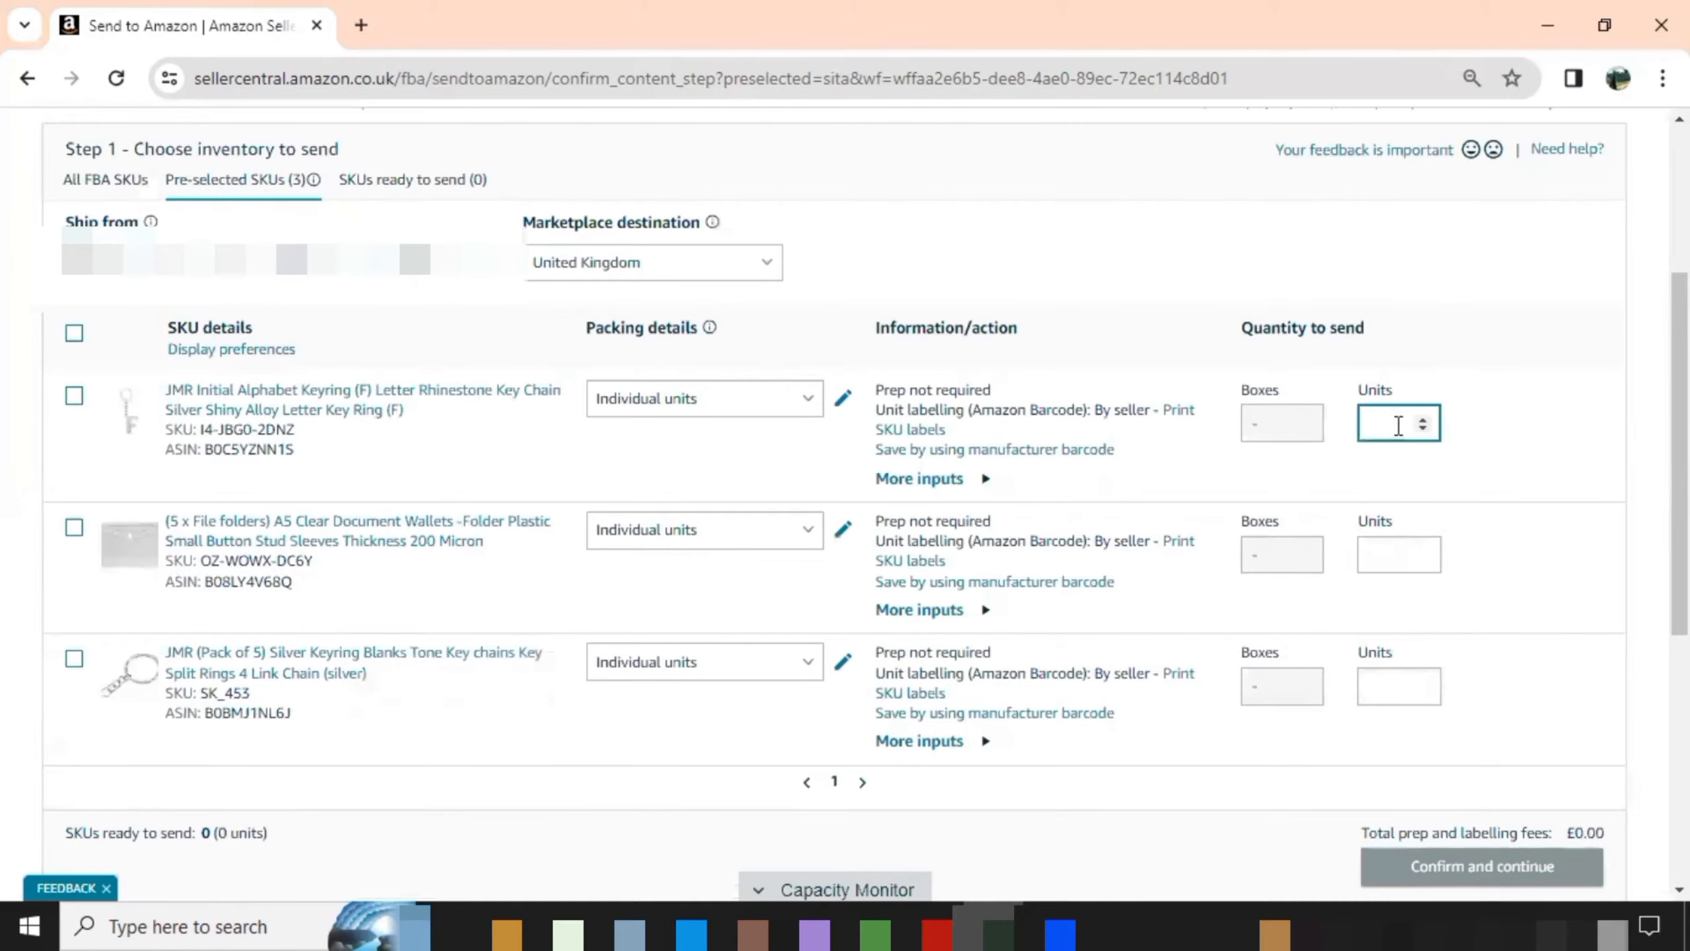
text(11)
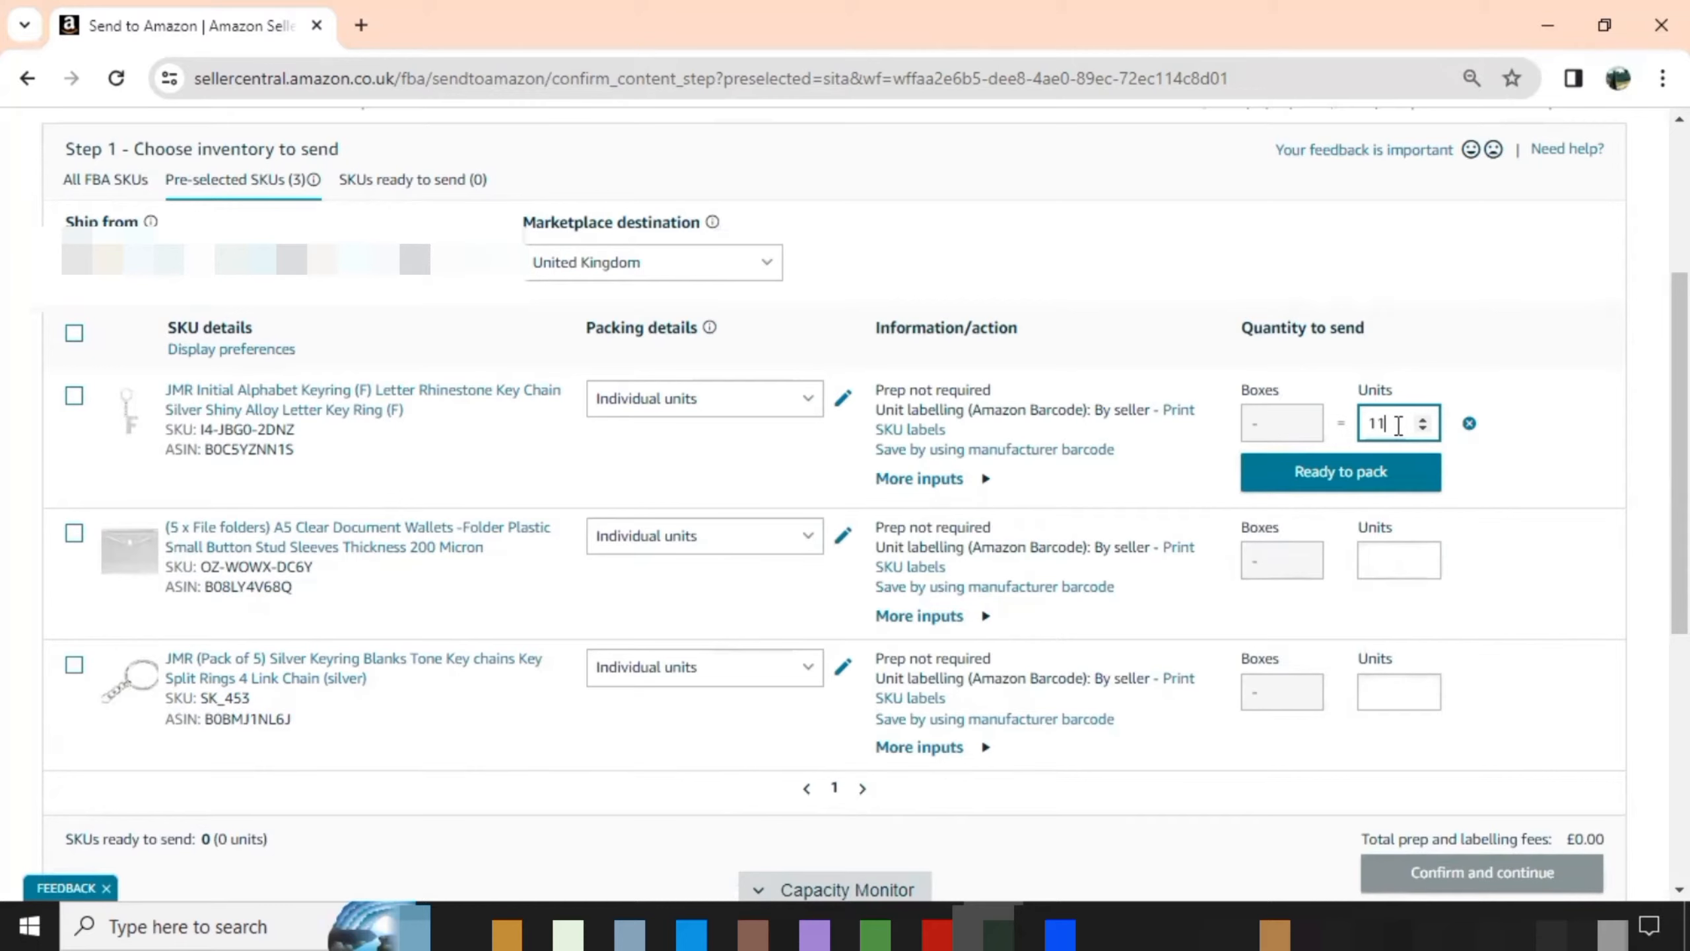
click(1369, 476)
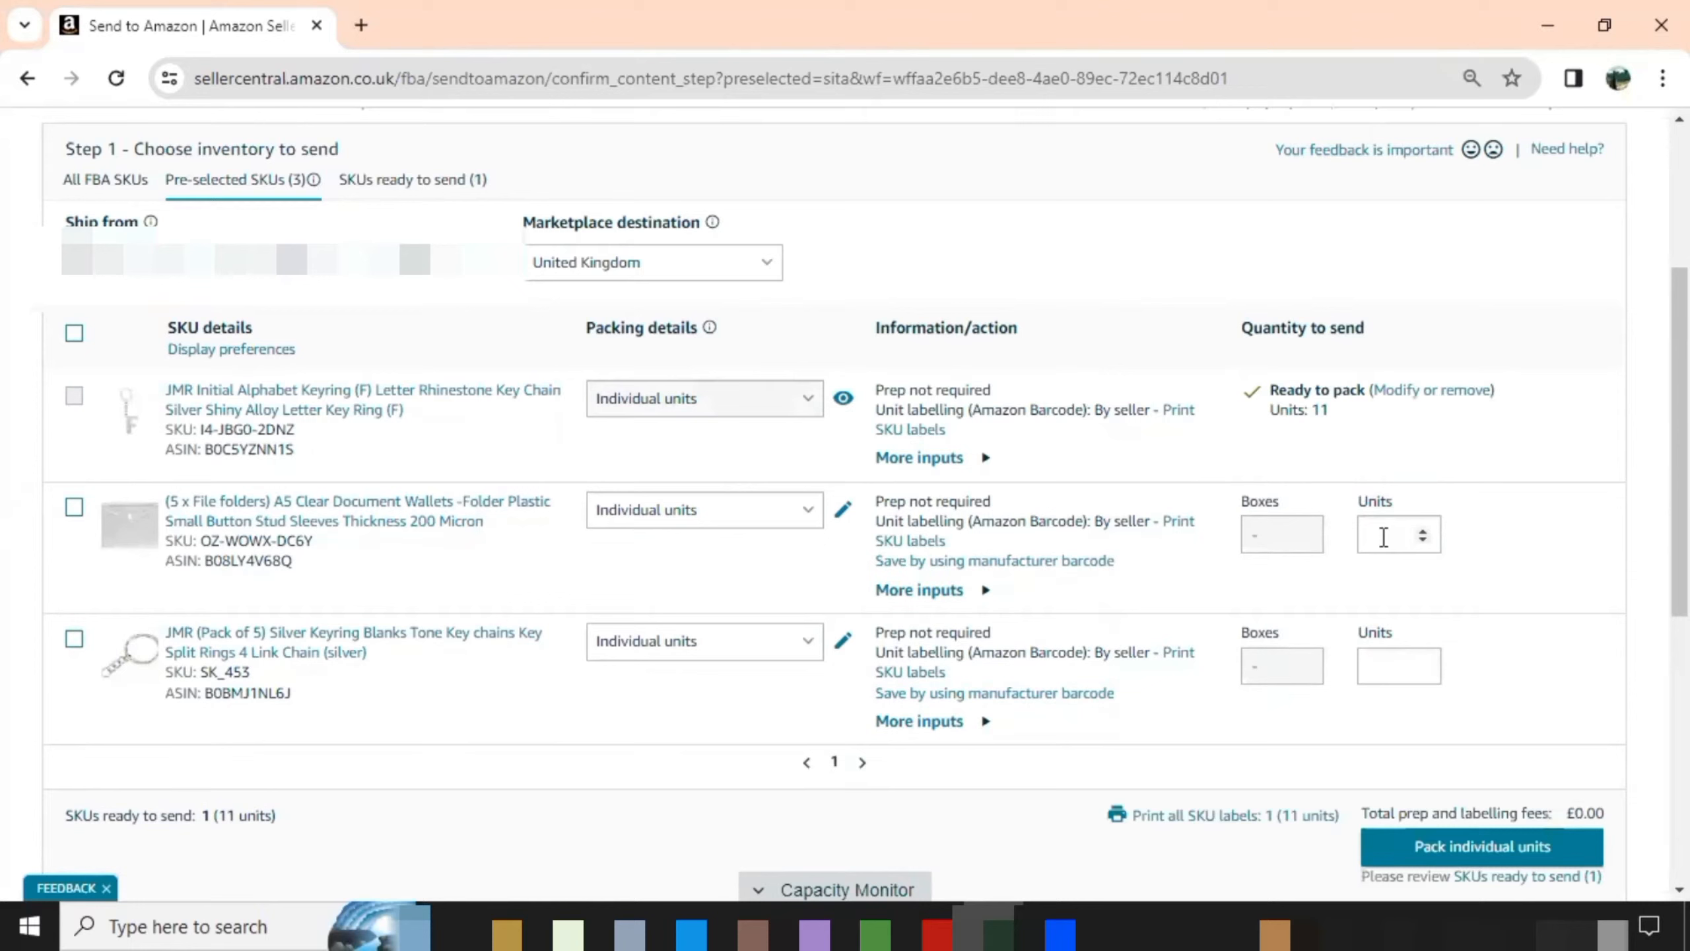
click(1380, 534)
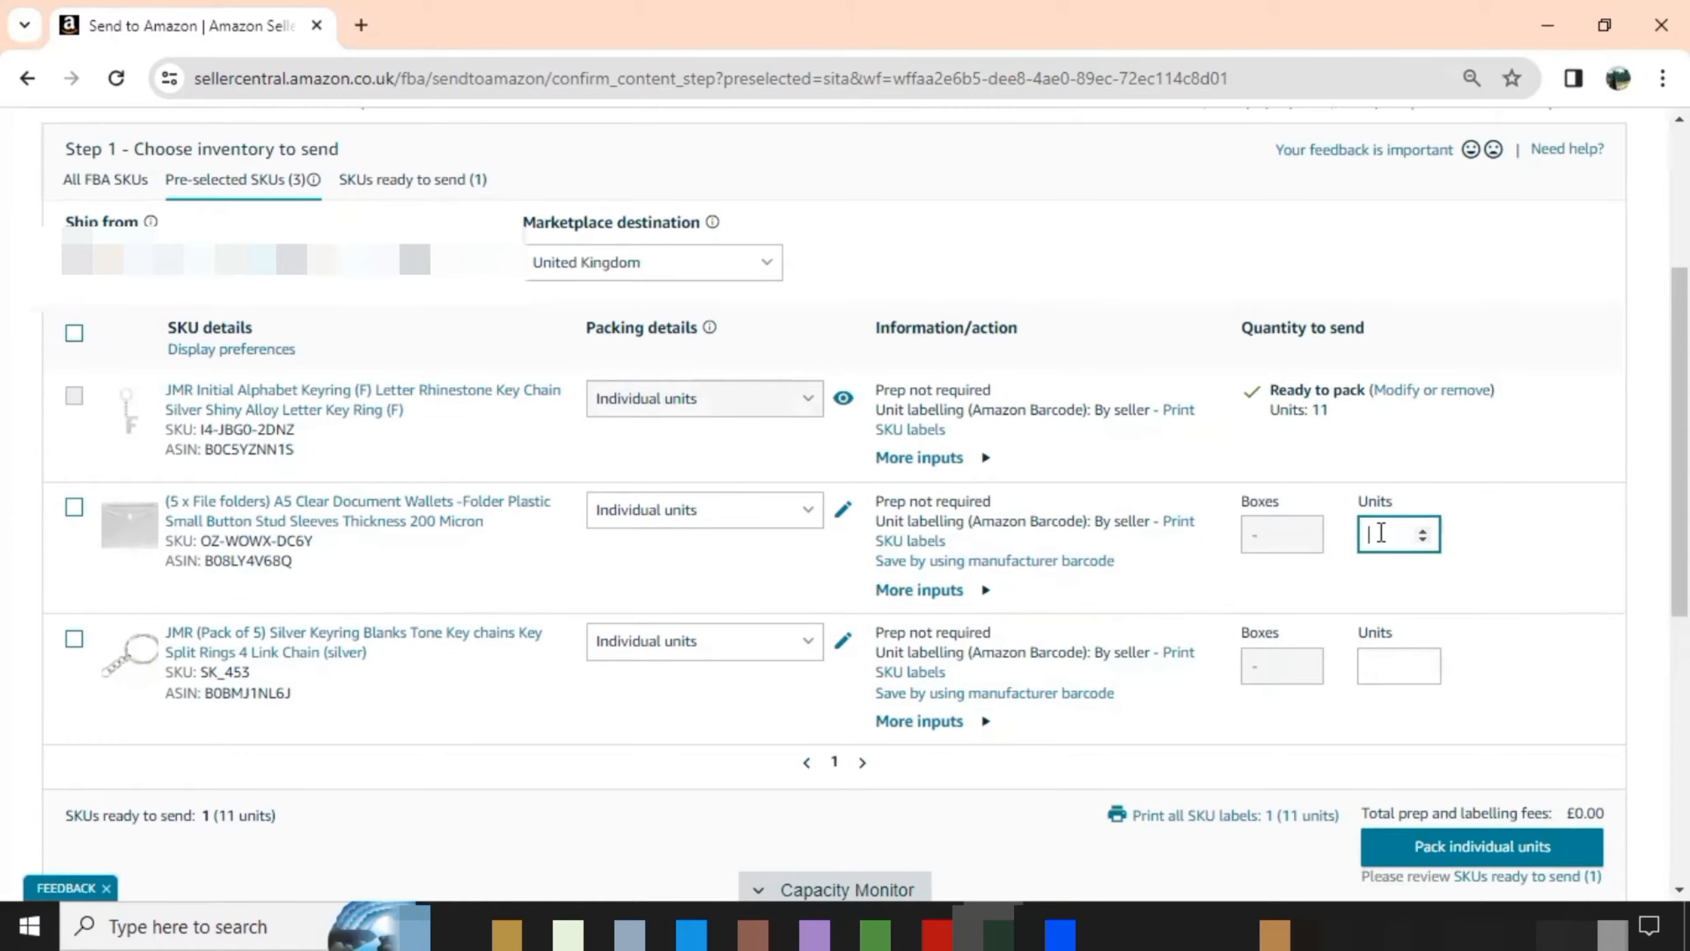
text(11)
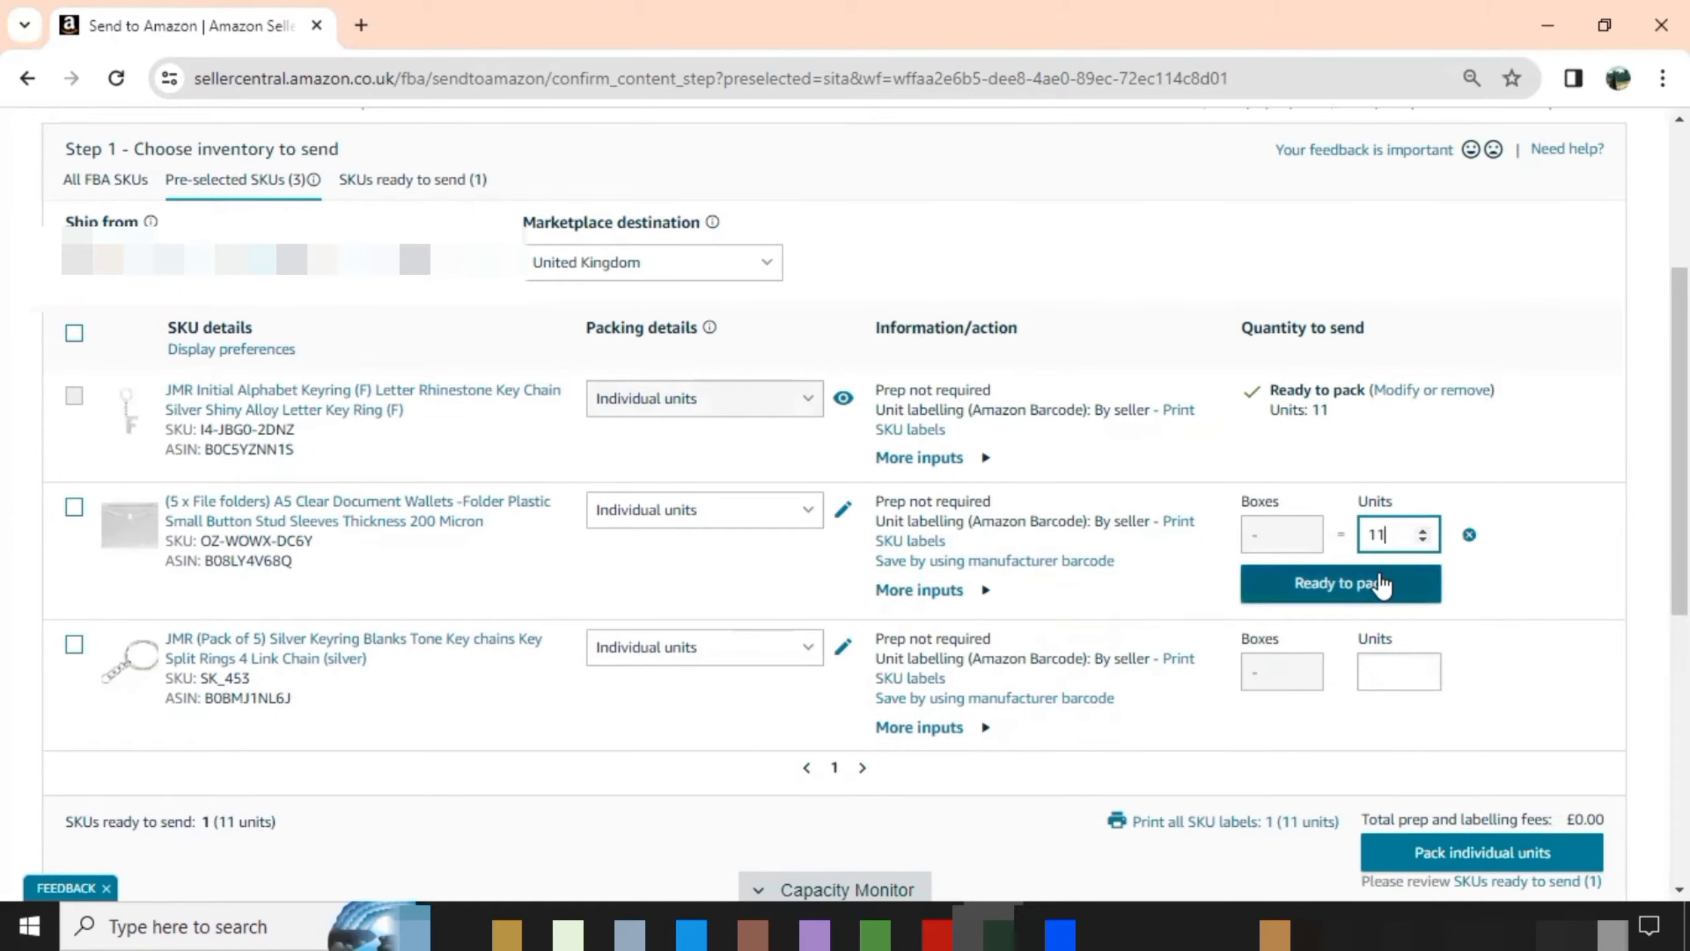
click(1381, 582)
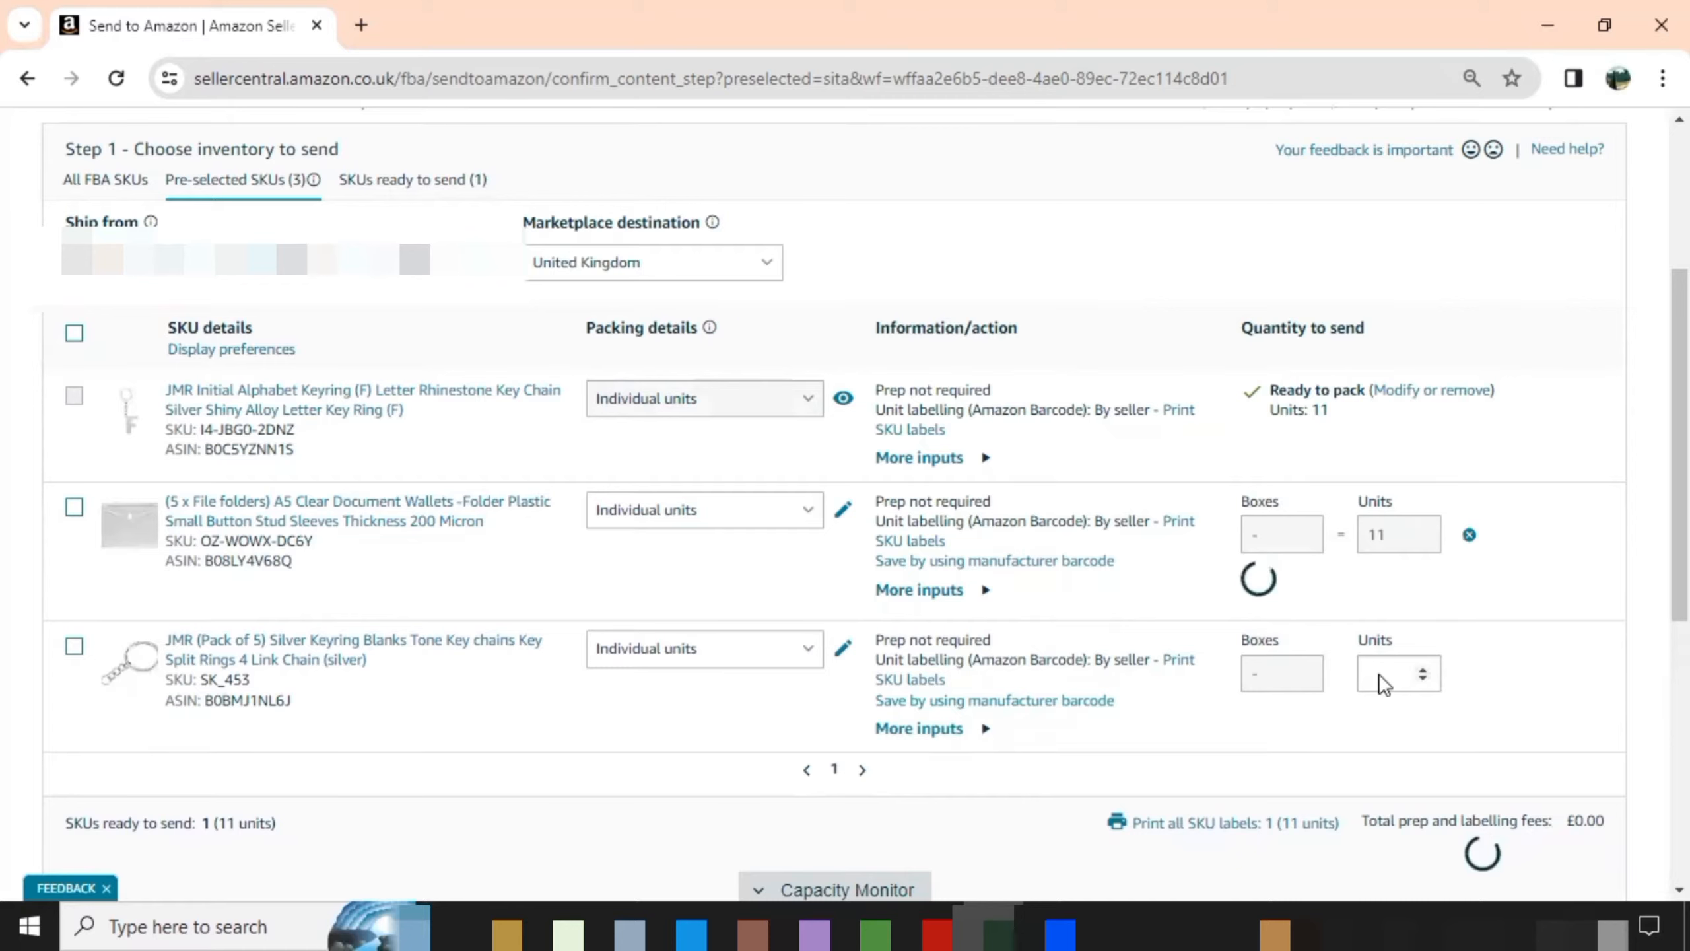
click(1379, 649)
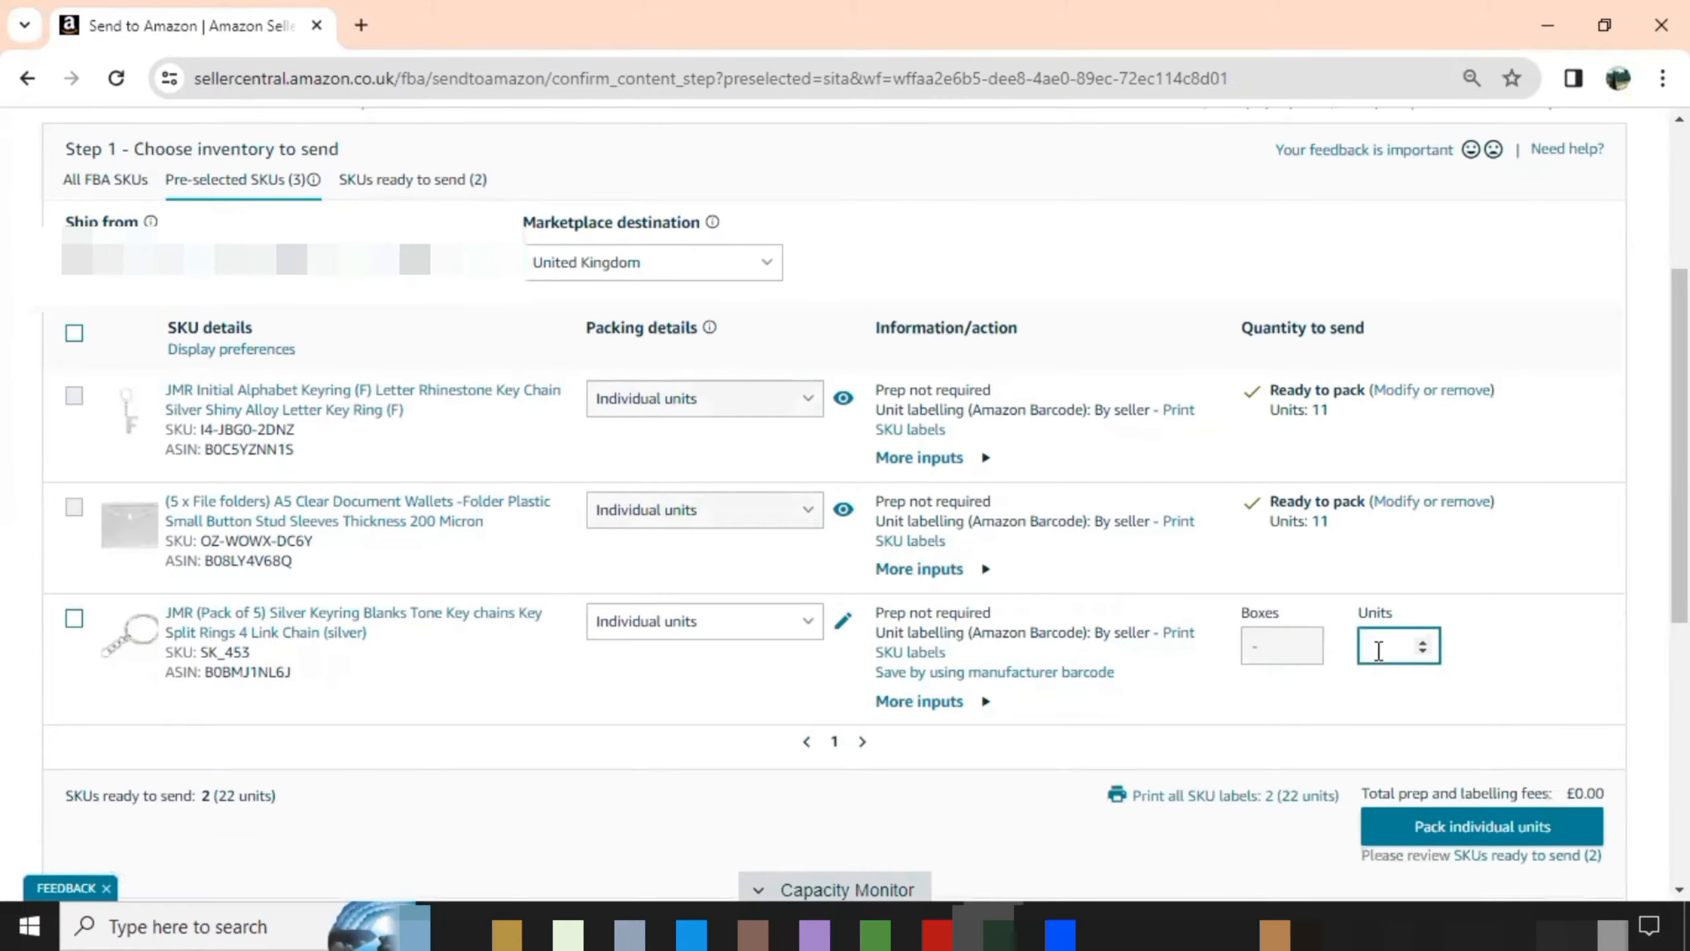
text(11)
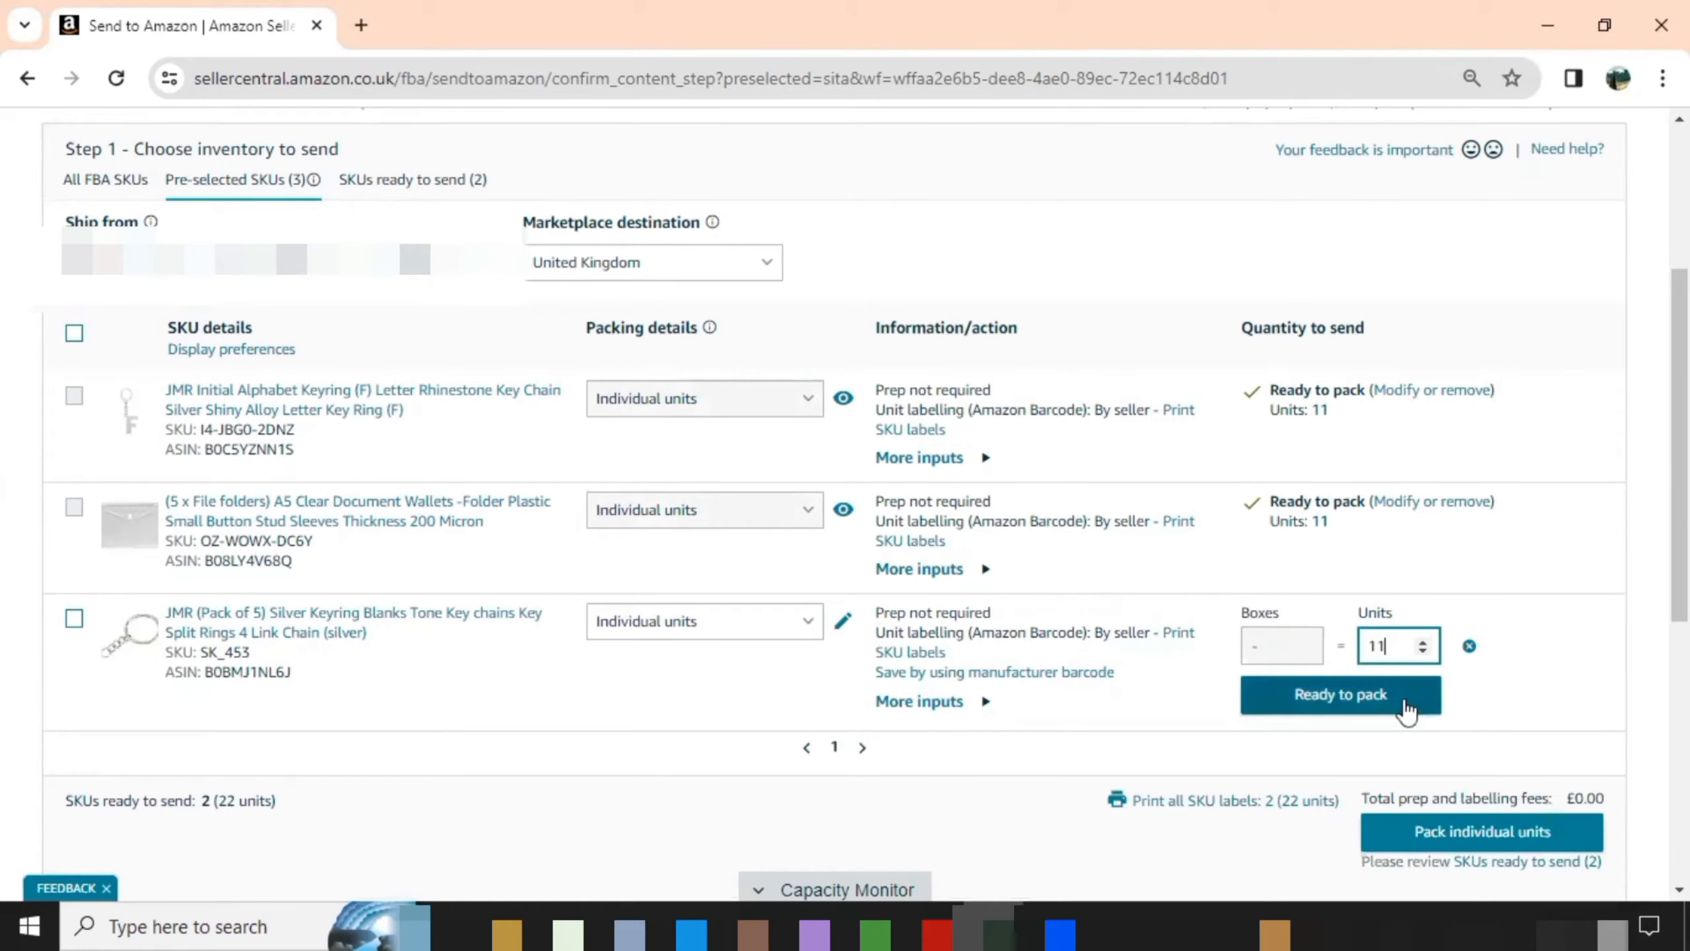
click(1408, 693)
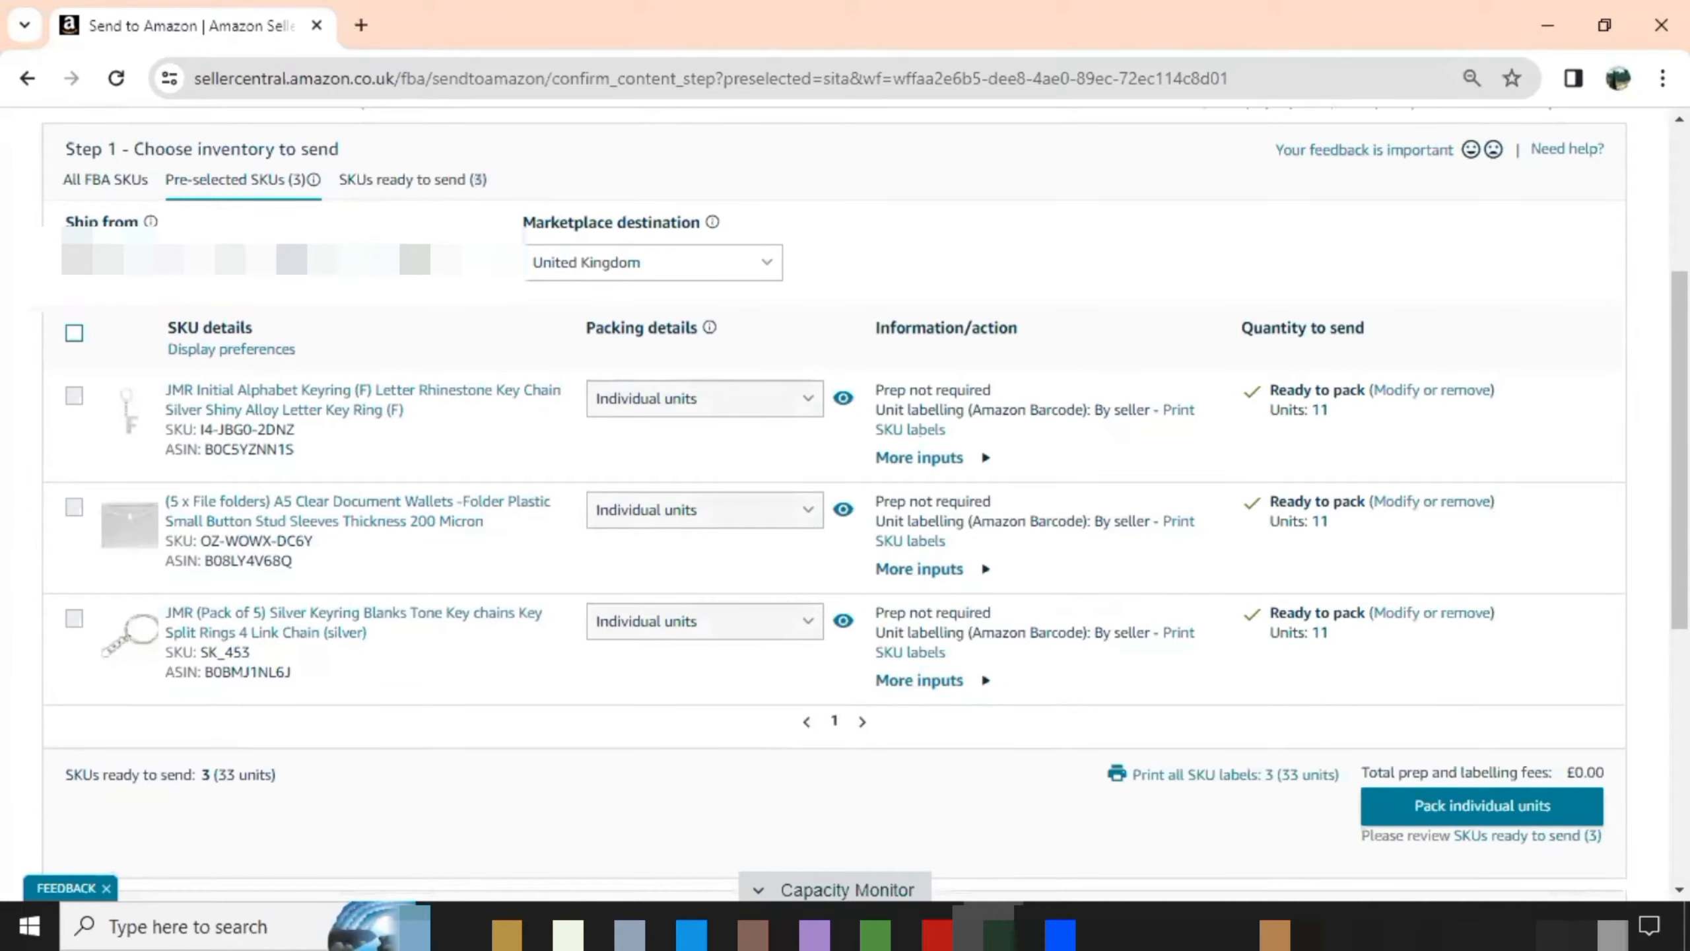
drag(1377, 443, 1370, 553)
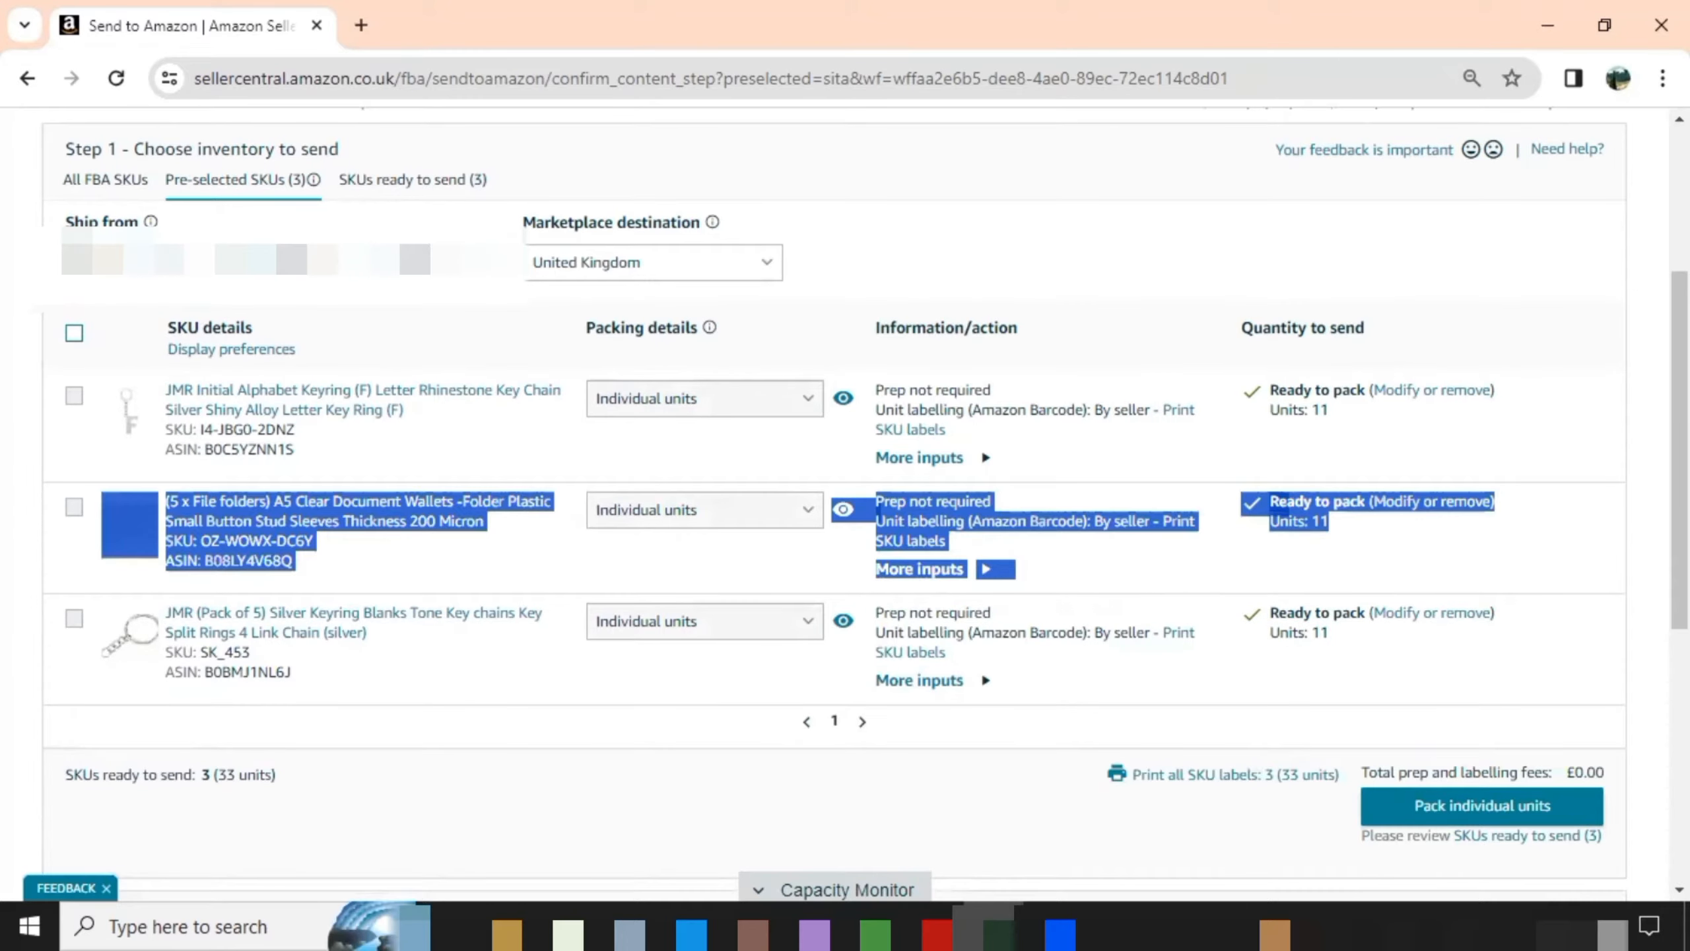
click(974, 831)
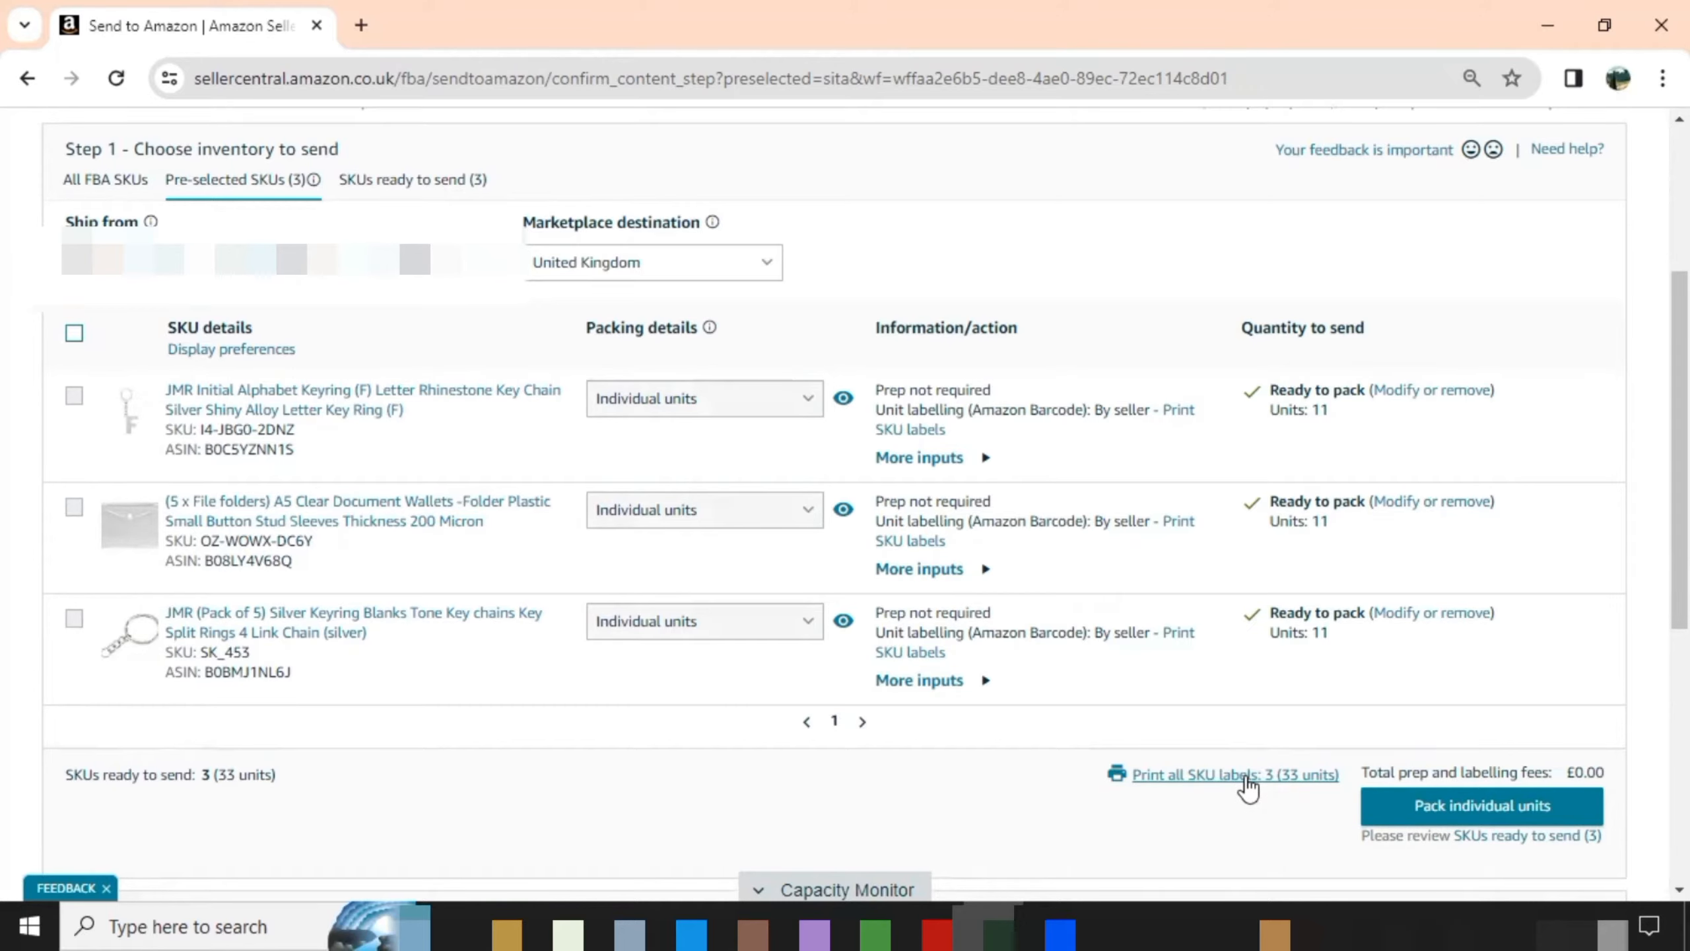
Step: Generate all SKU labels in the standard format with 27-up labels 63.5 mm x 29.6 mm on A4
click(1247, 779)
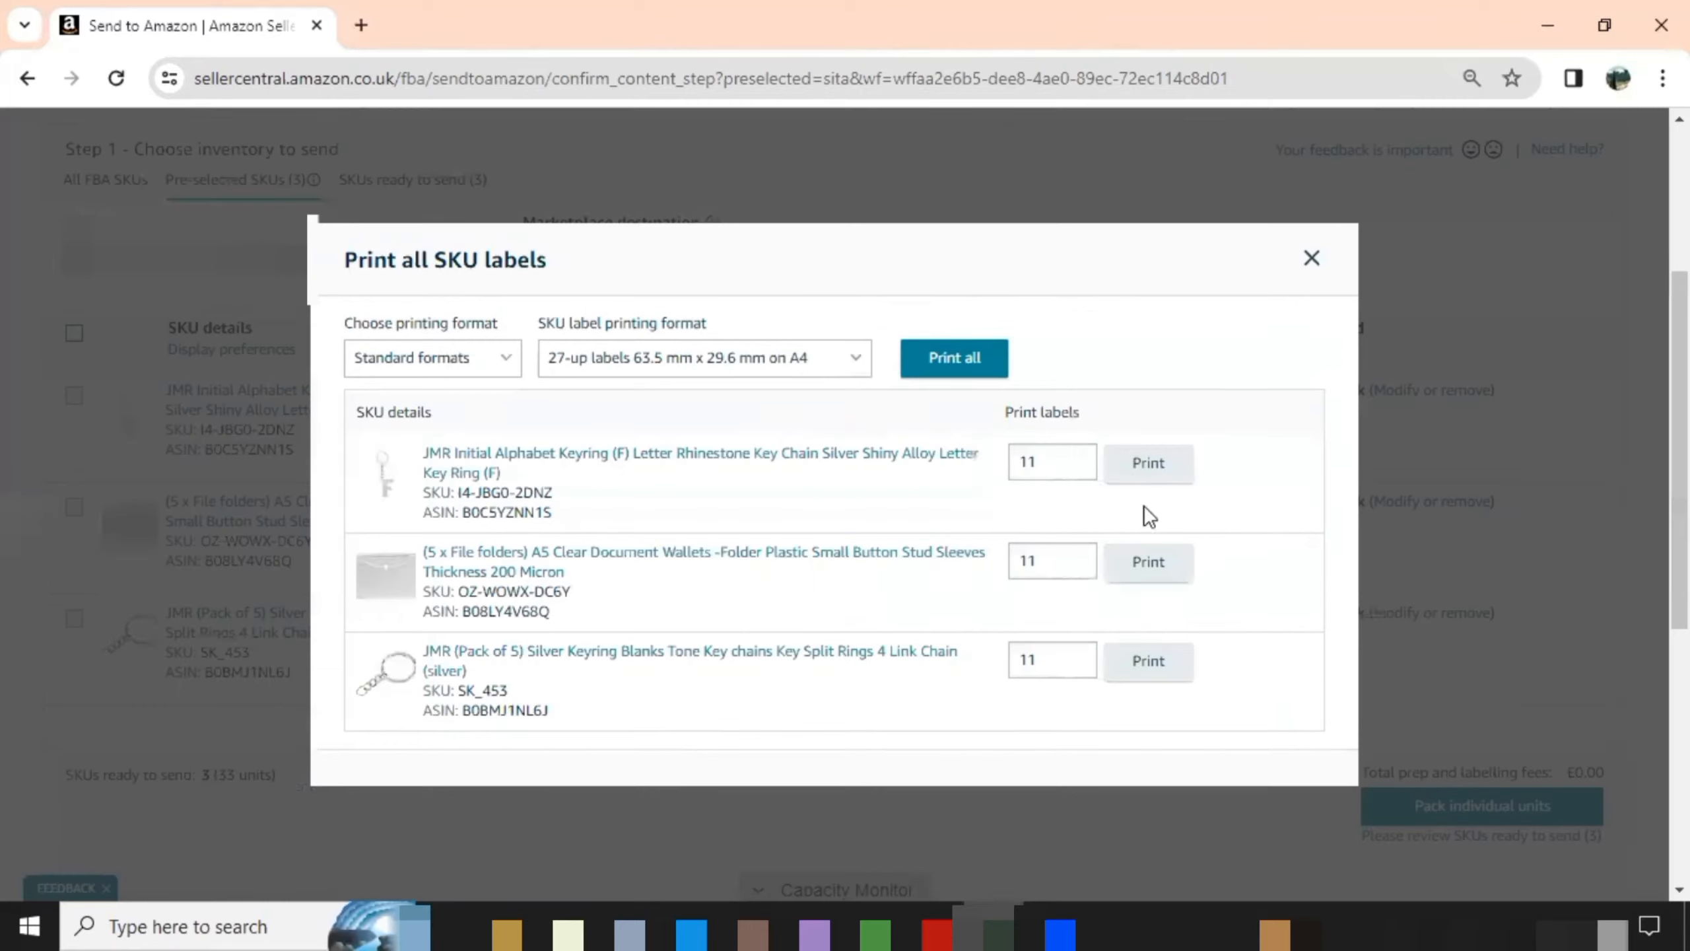
click(840, 374)
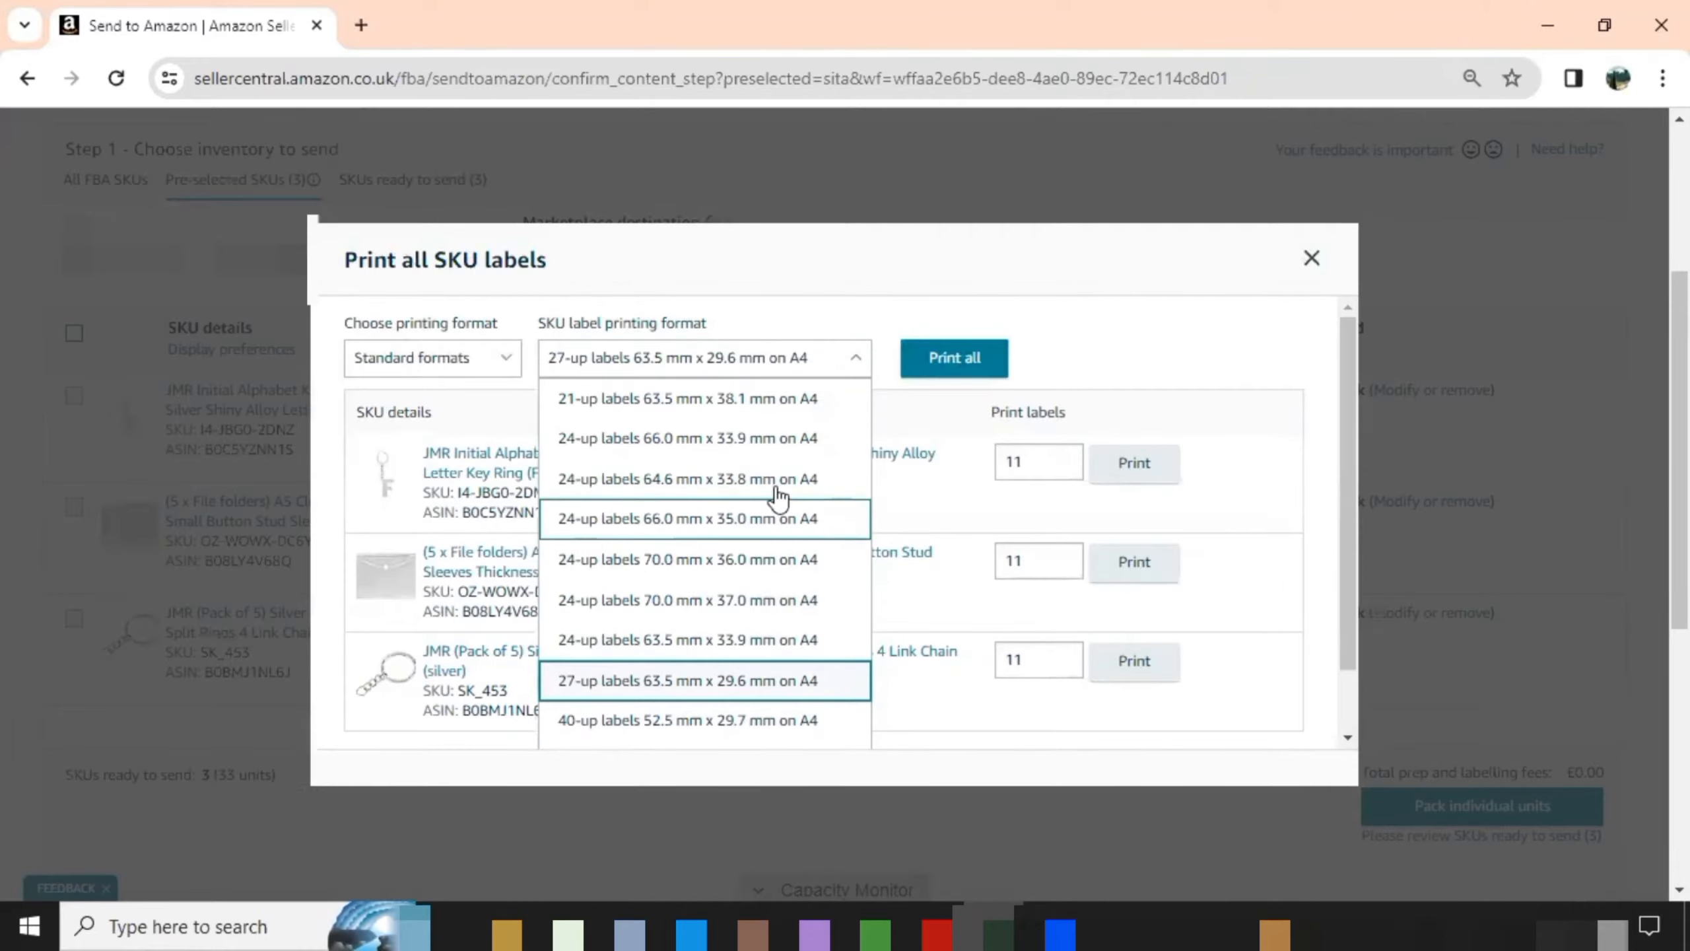
click(747, 360)
click(463, 370)
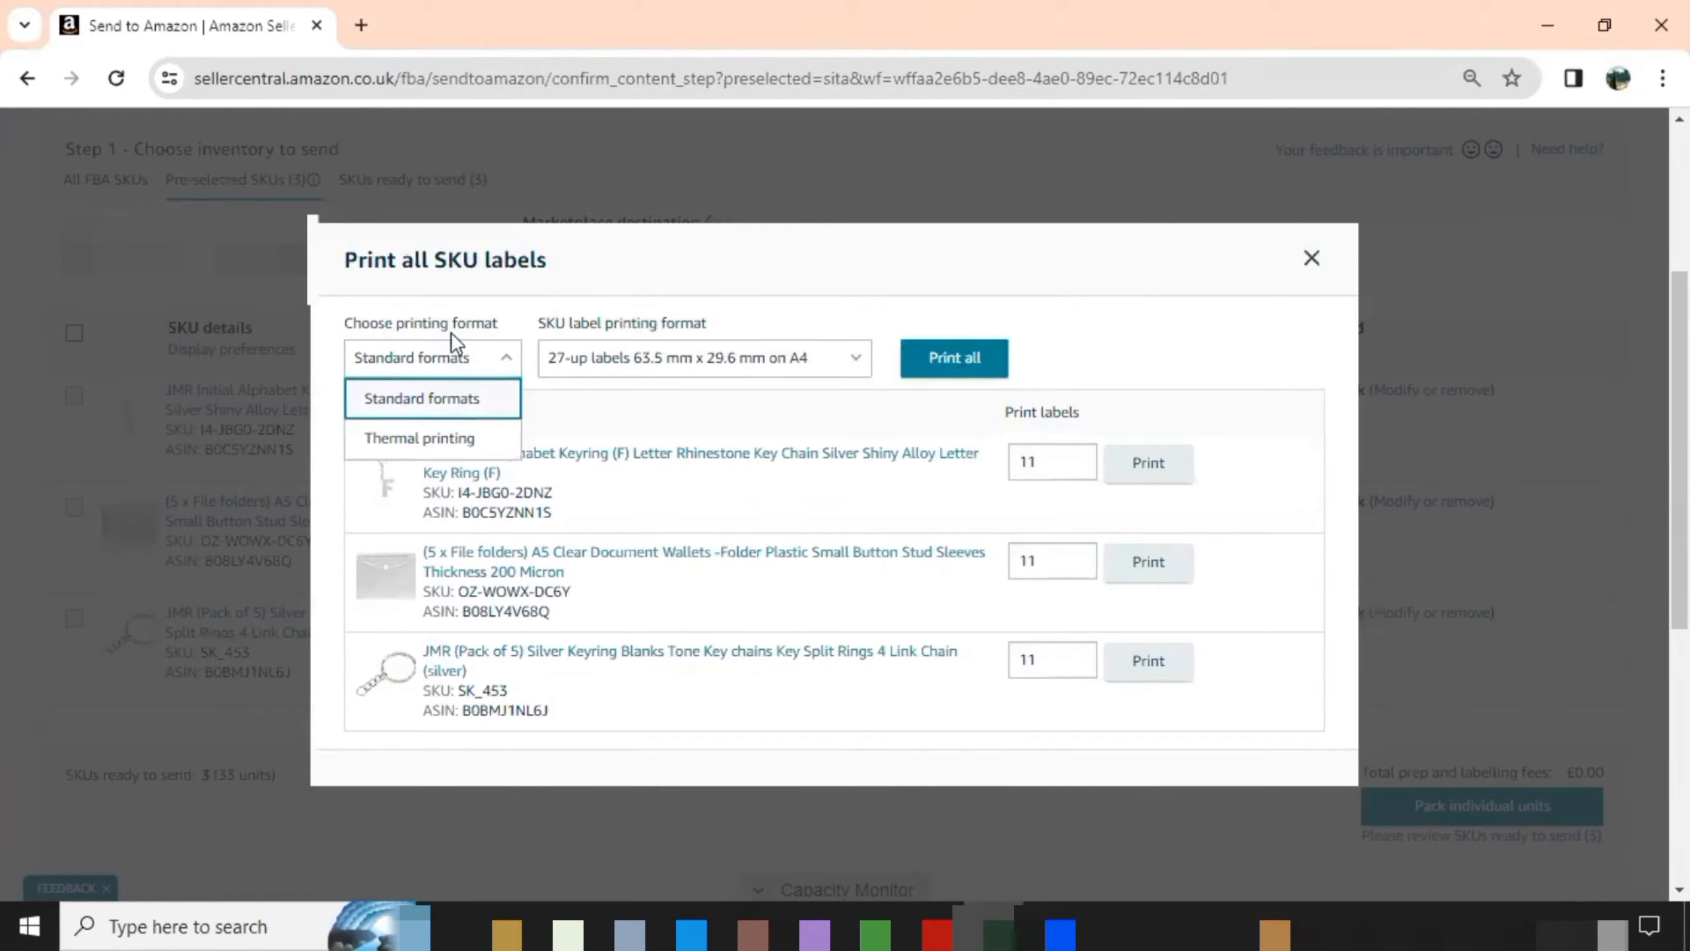
click(456, 400)
click(935, 363)
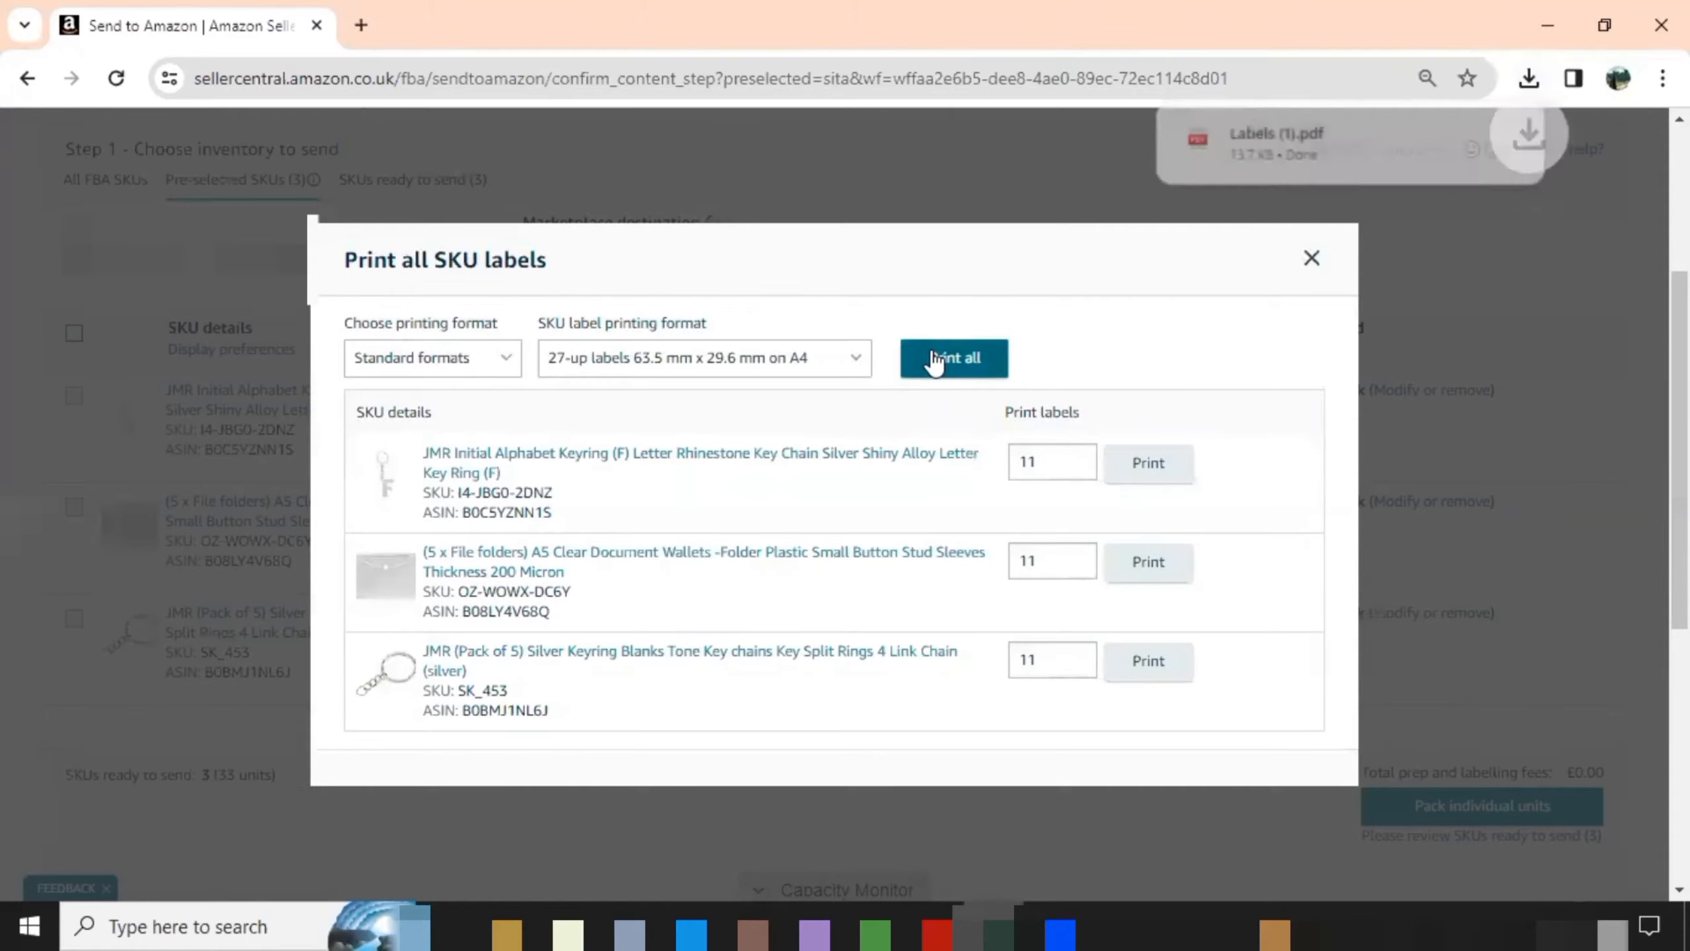
Step: Open the downloaded Labels (1).pdf and look through the barcode labels on both pages
mouse_move(1275, 146)
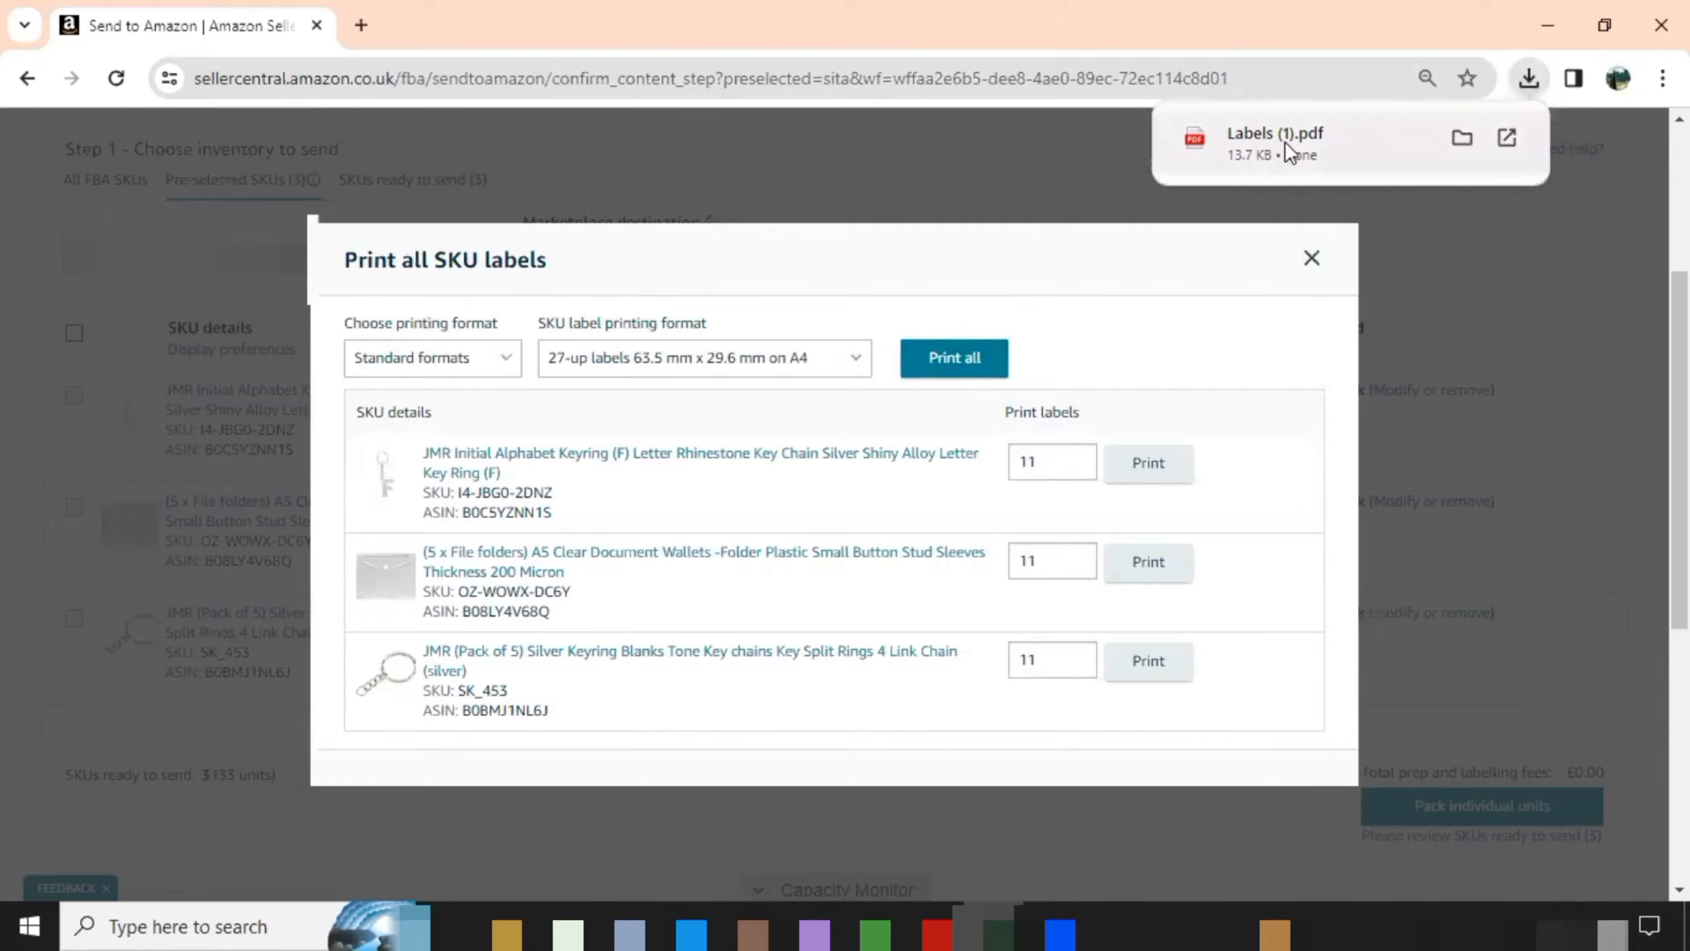
click(1286, 145)
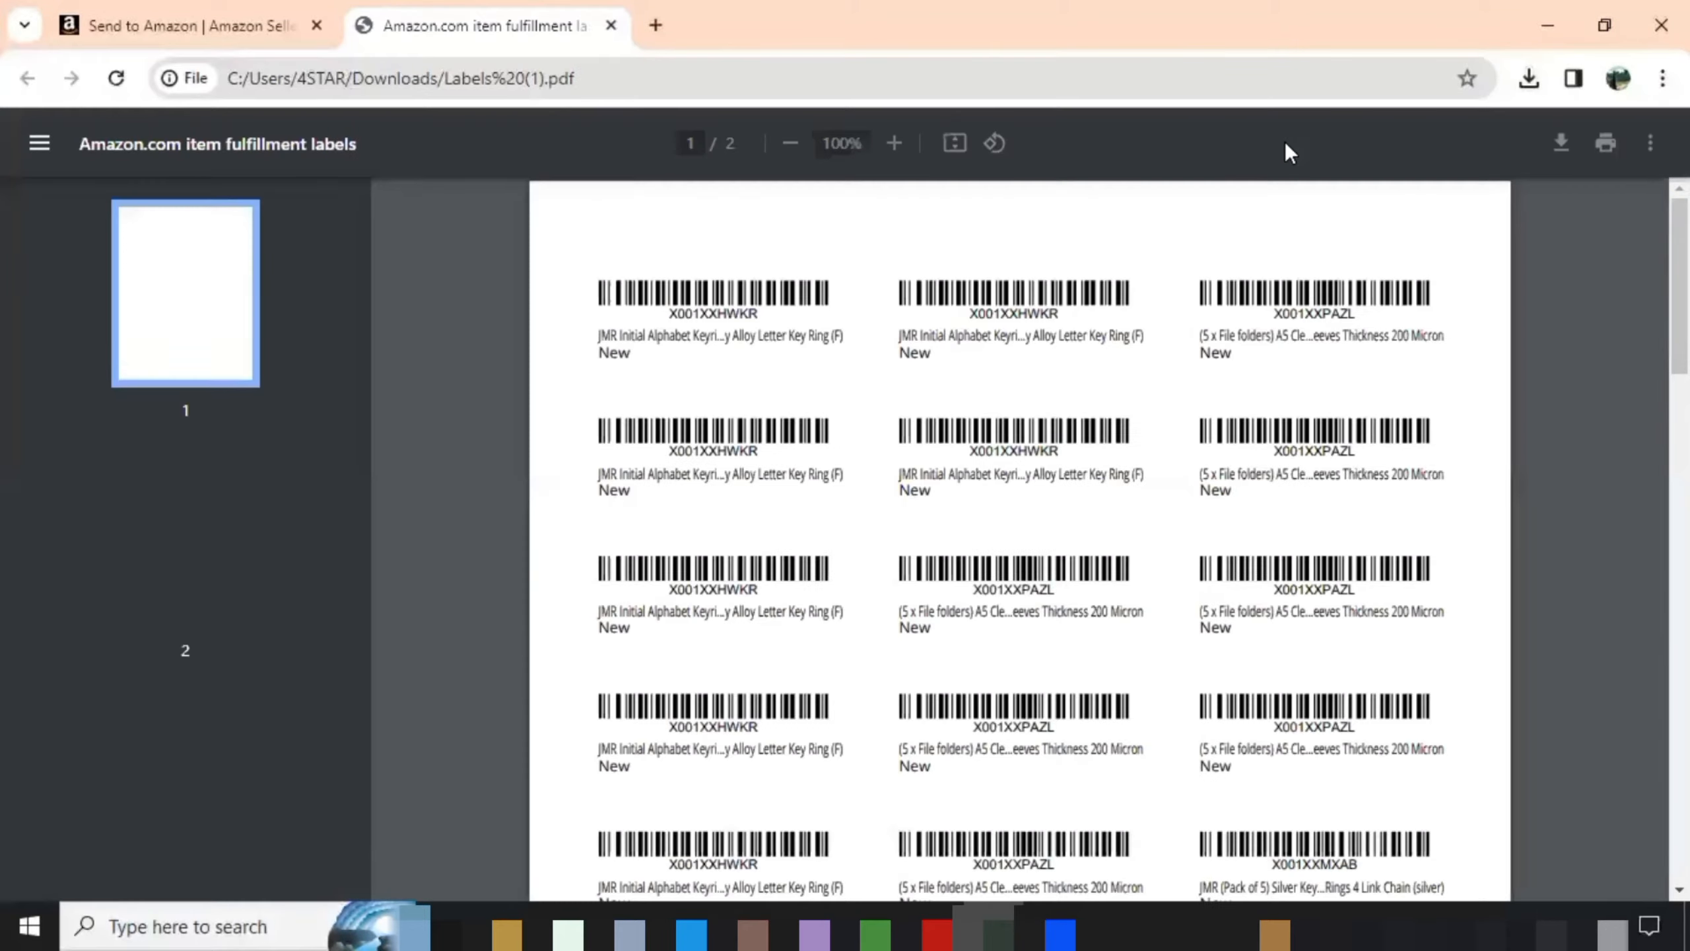
scroll(1522, 360, down, 15)
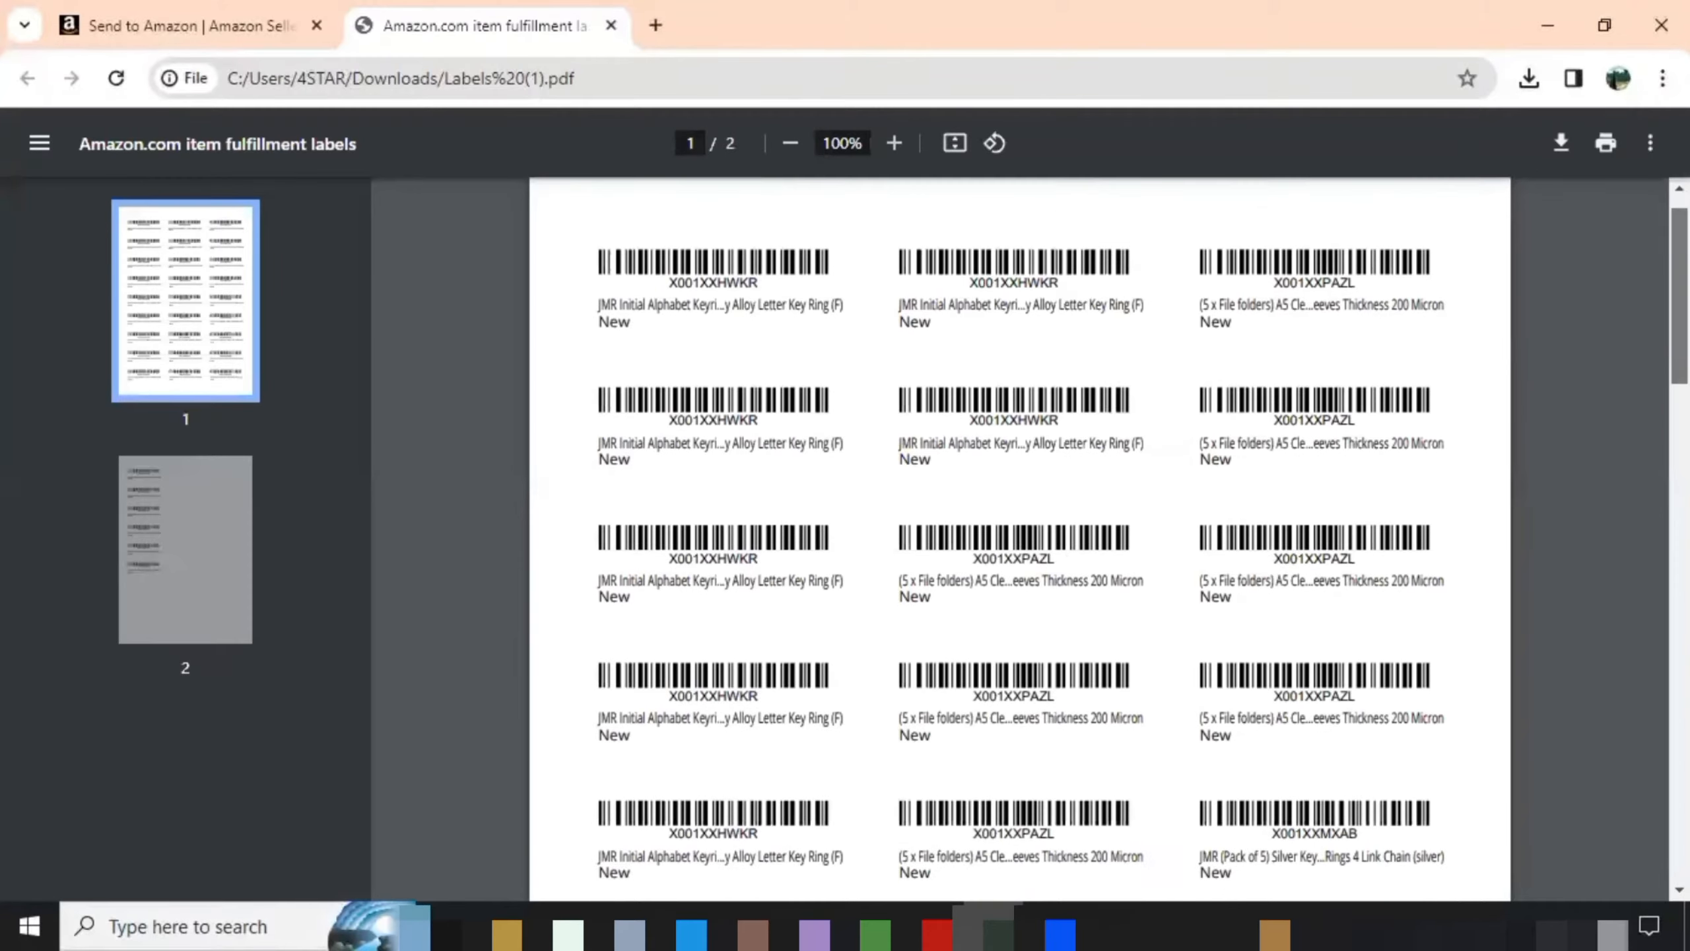
scroll(1020, 539, down, 10)
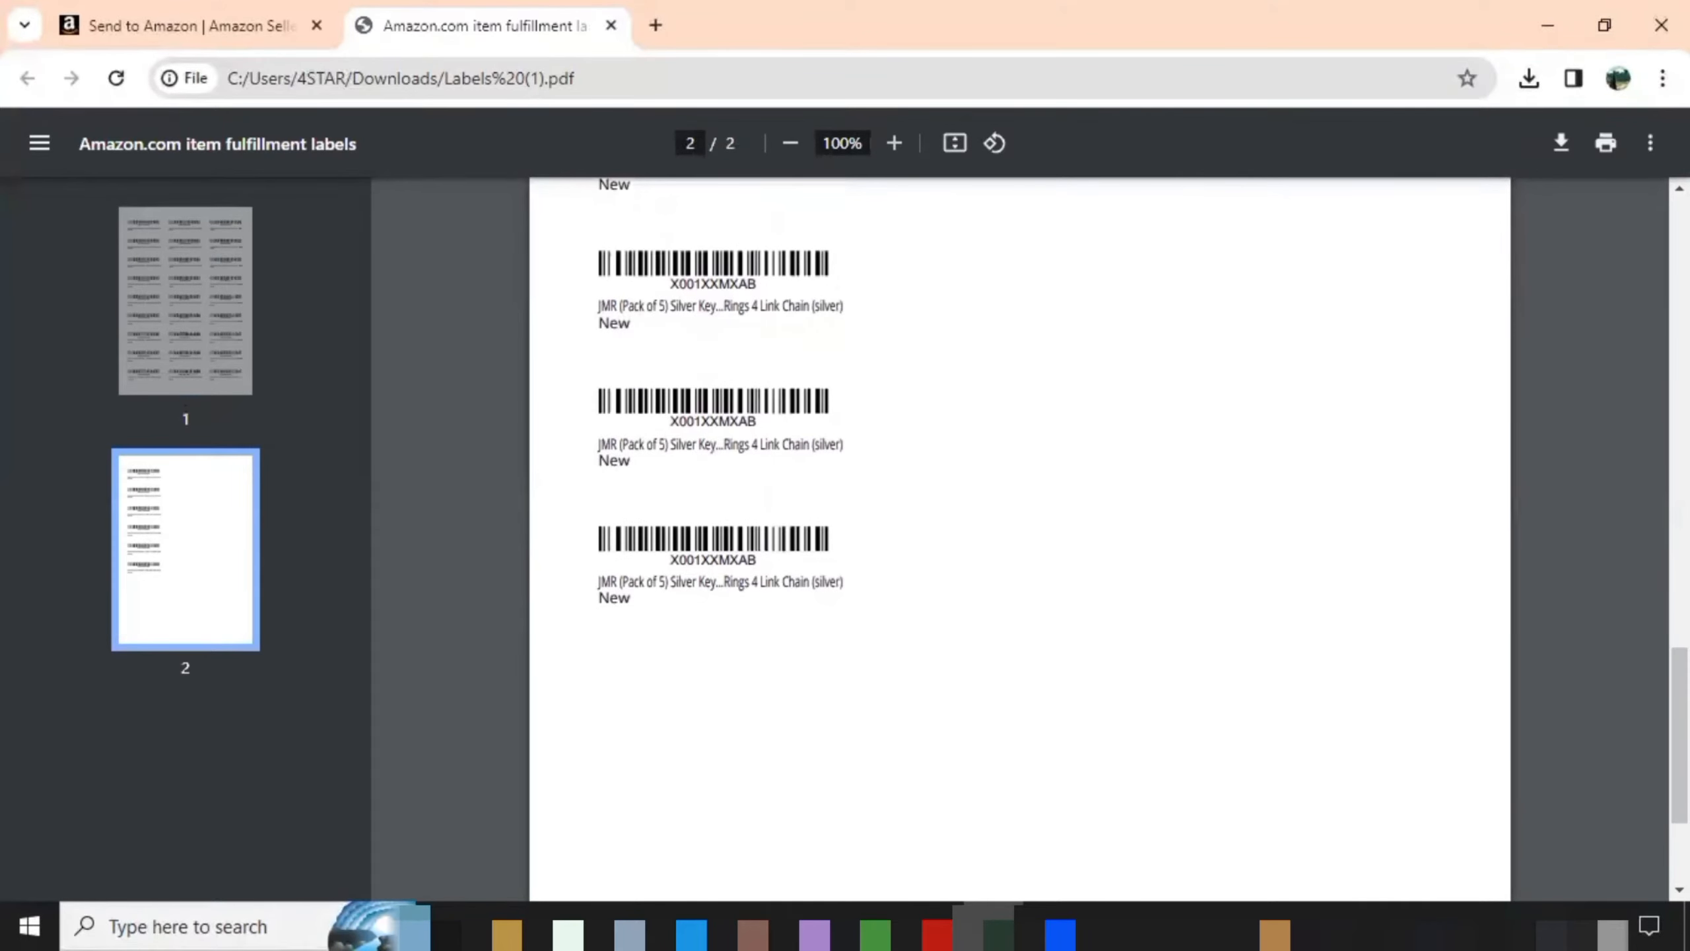
scroll(1020, 540, up, 10)
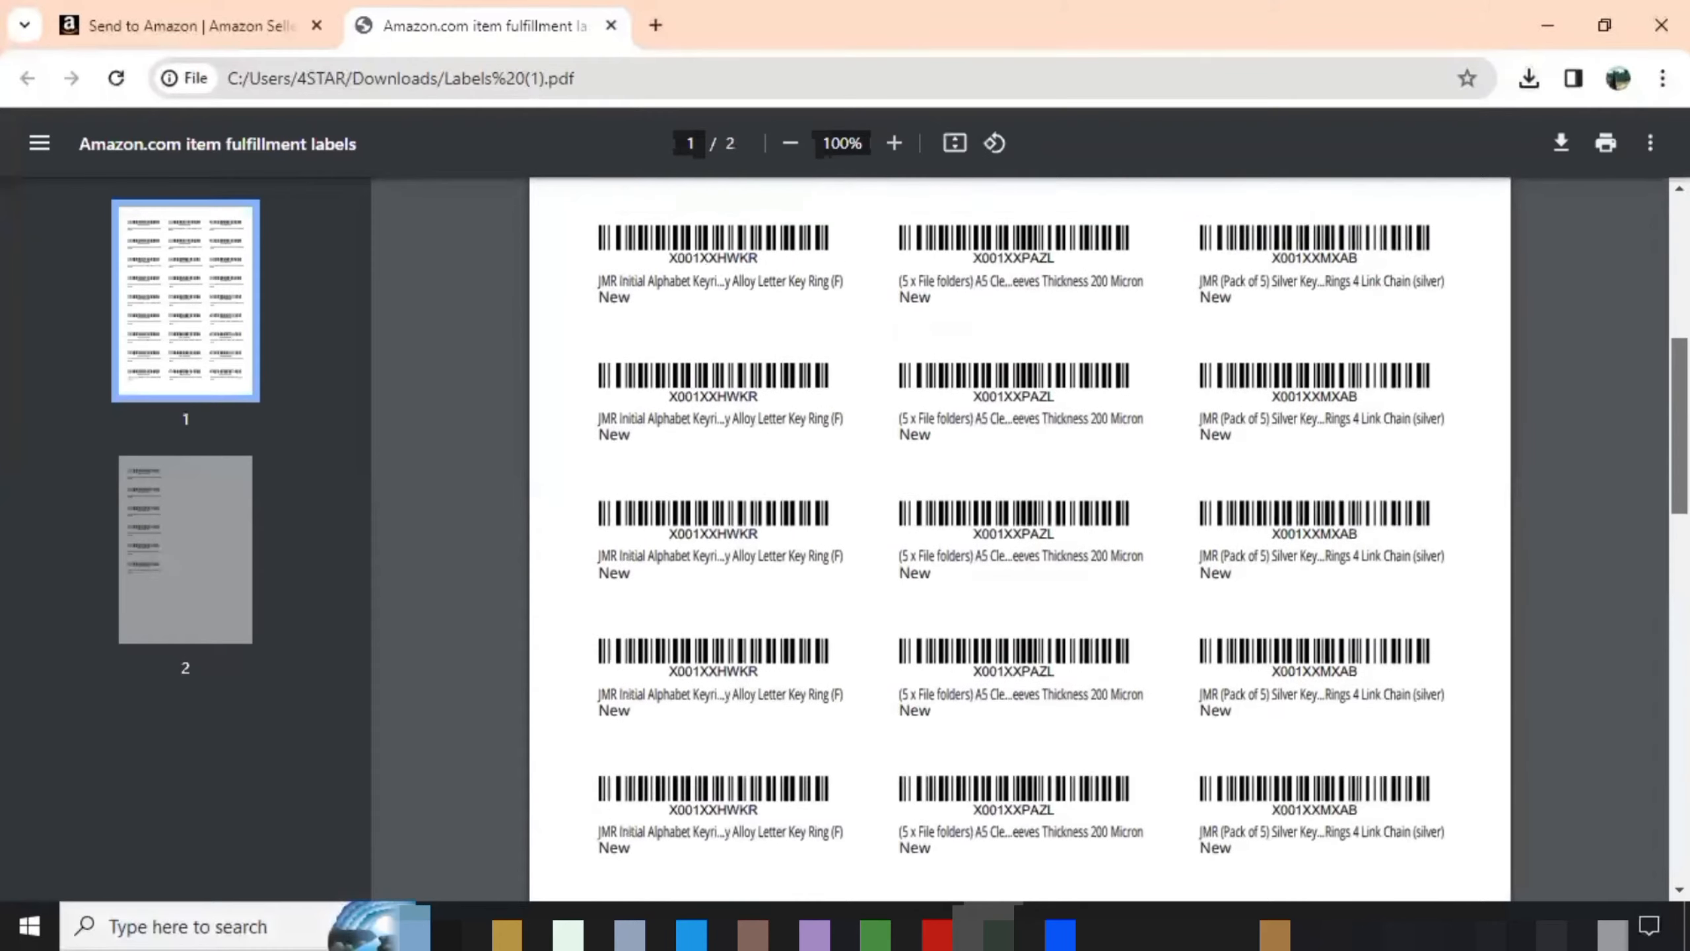
scroll(1020, 539, up, 8)
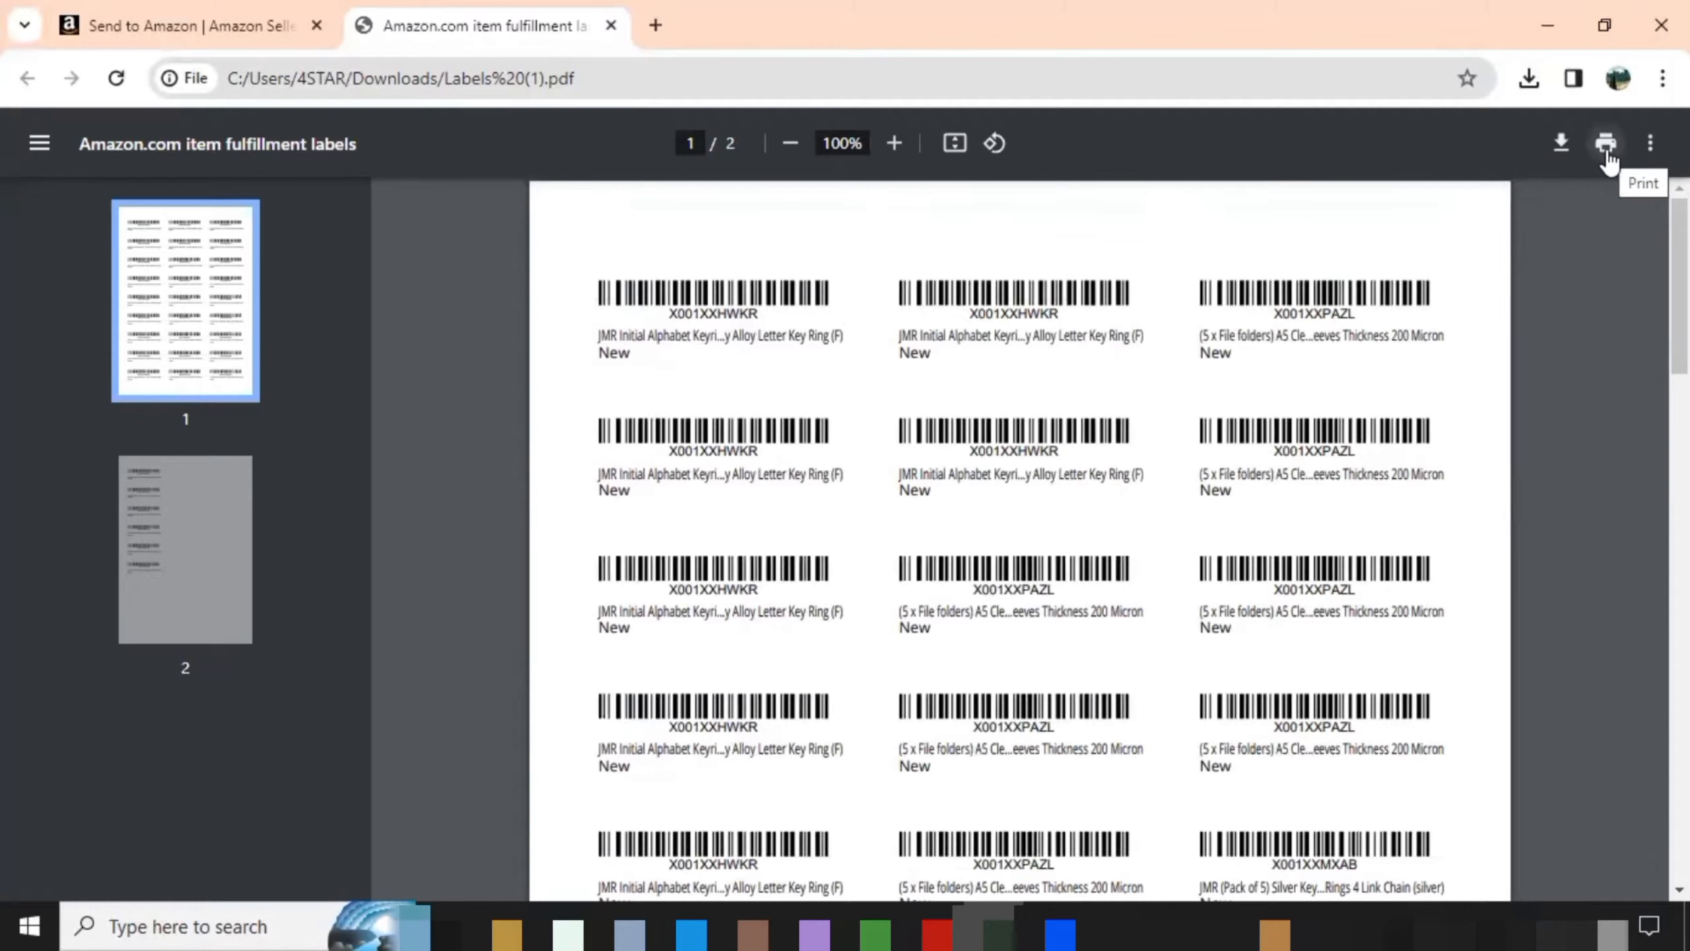
click(1607, 144)
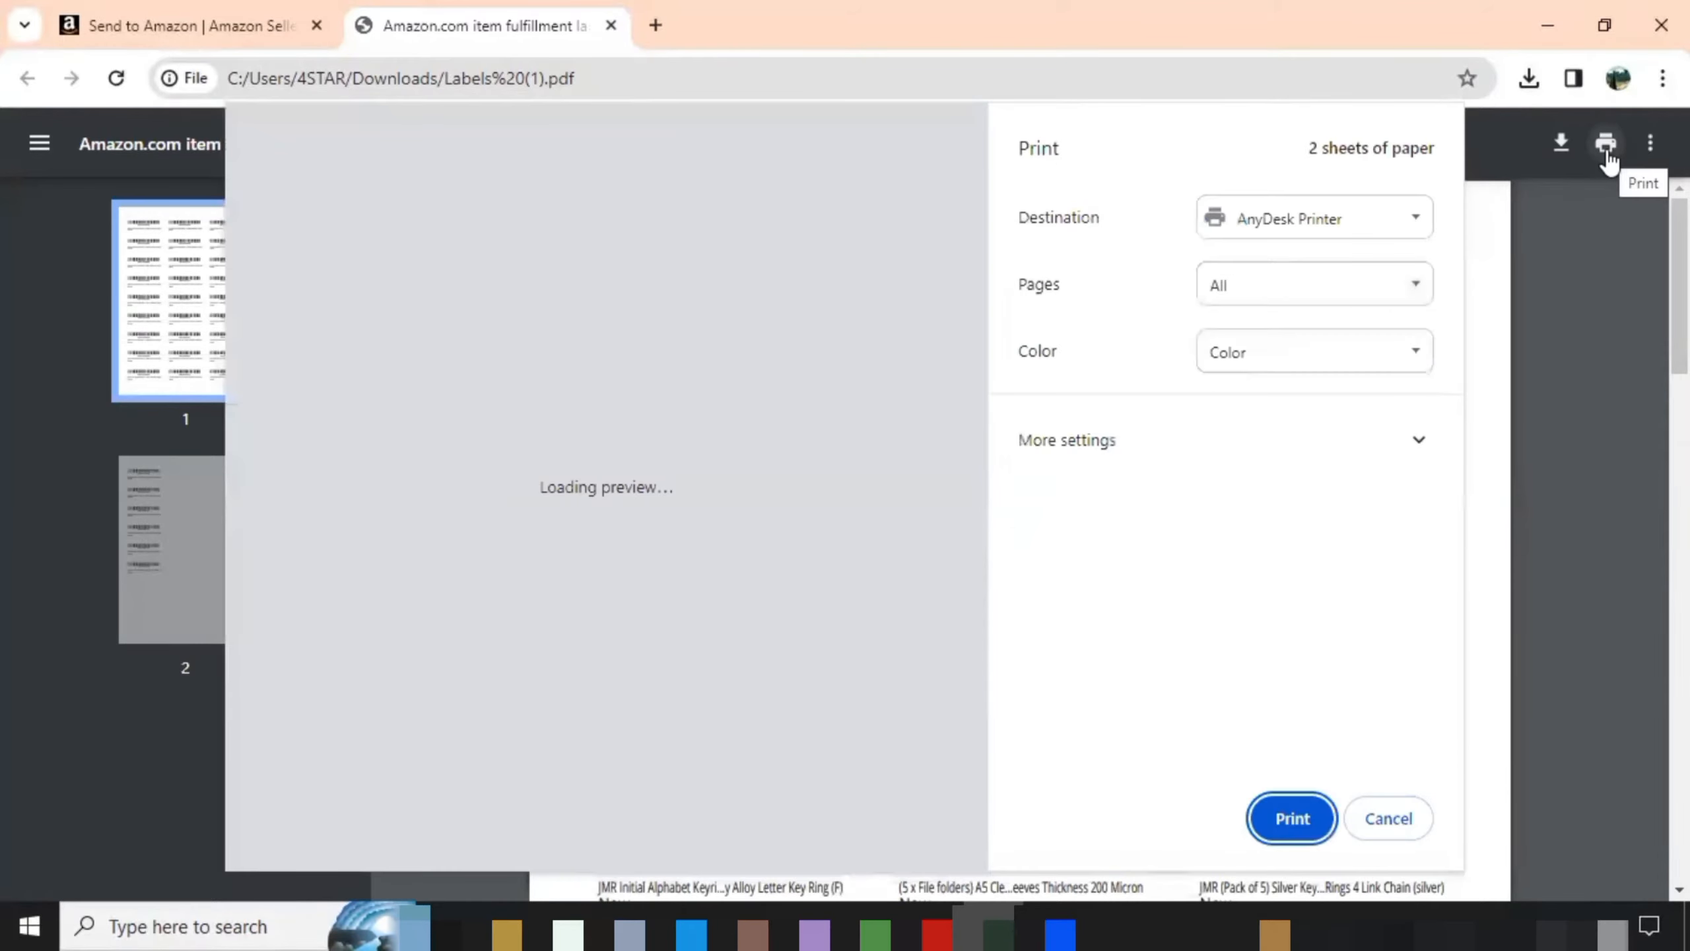
click(1379, 218)
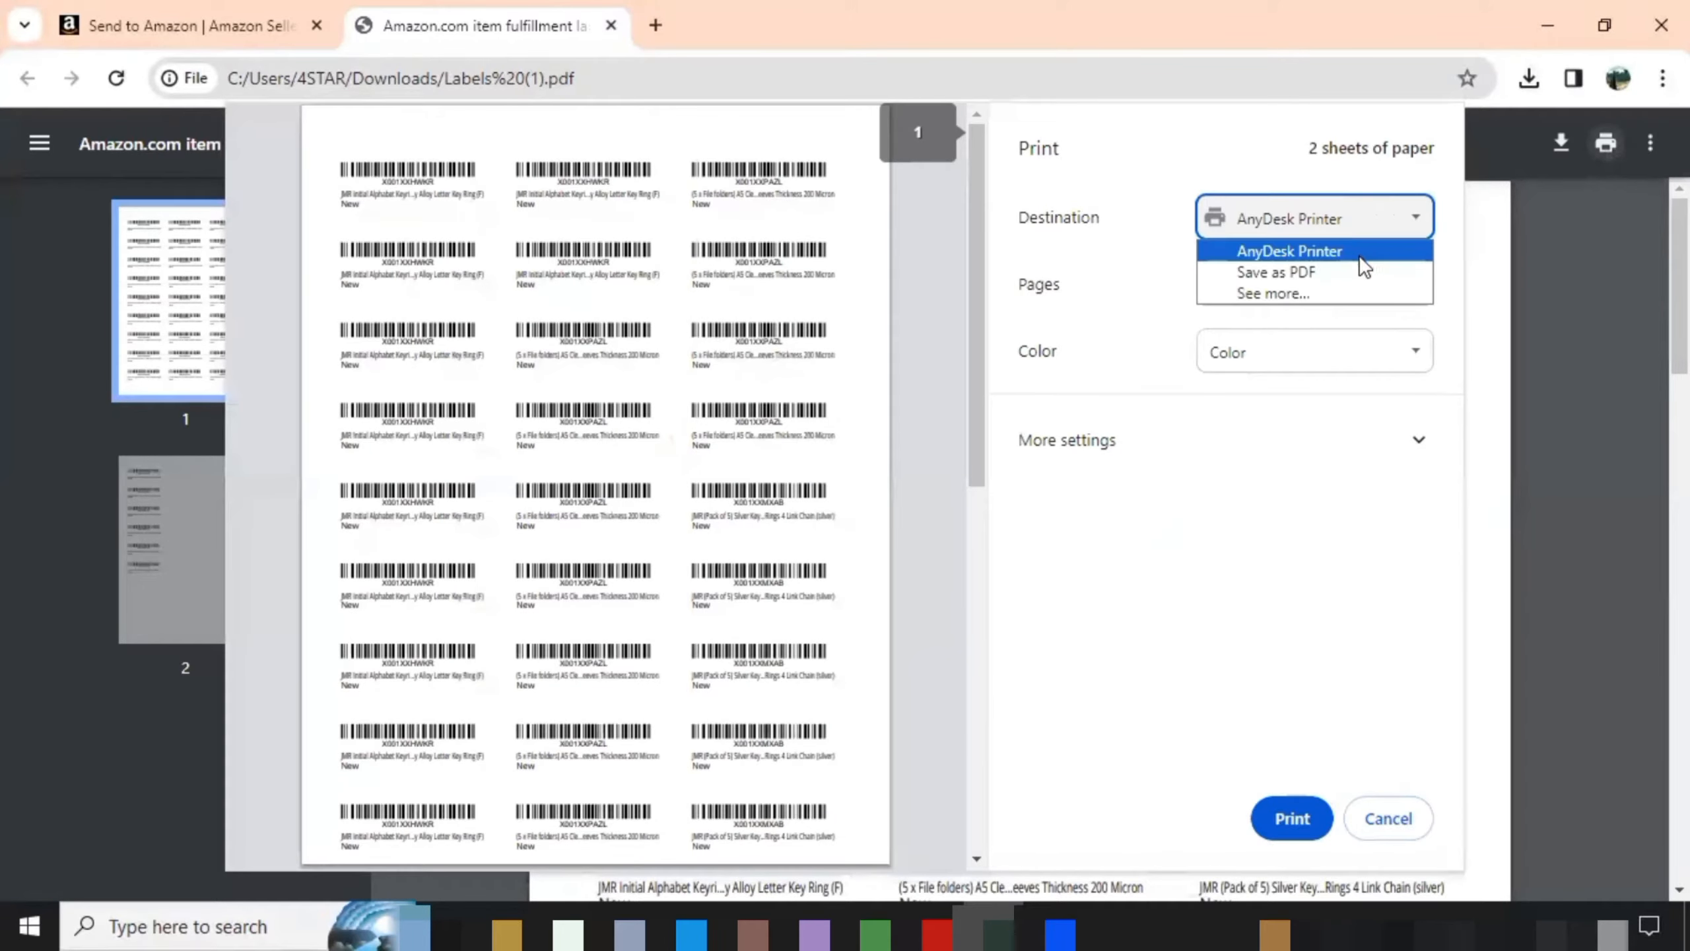
click(1331, 454)
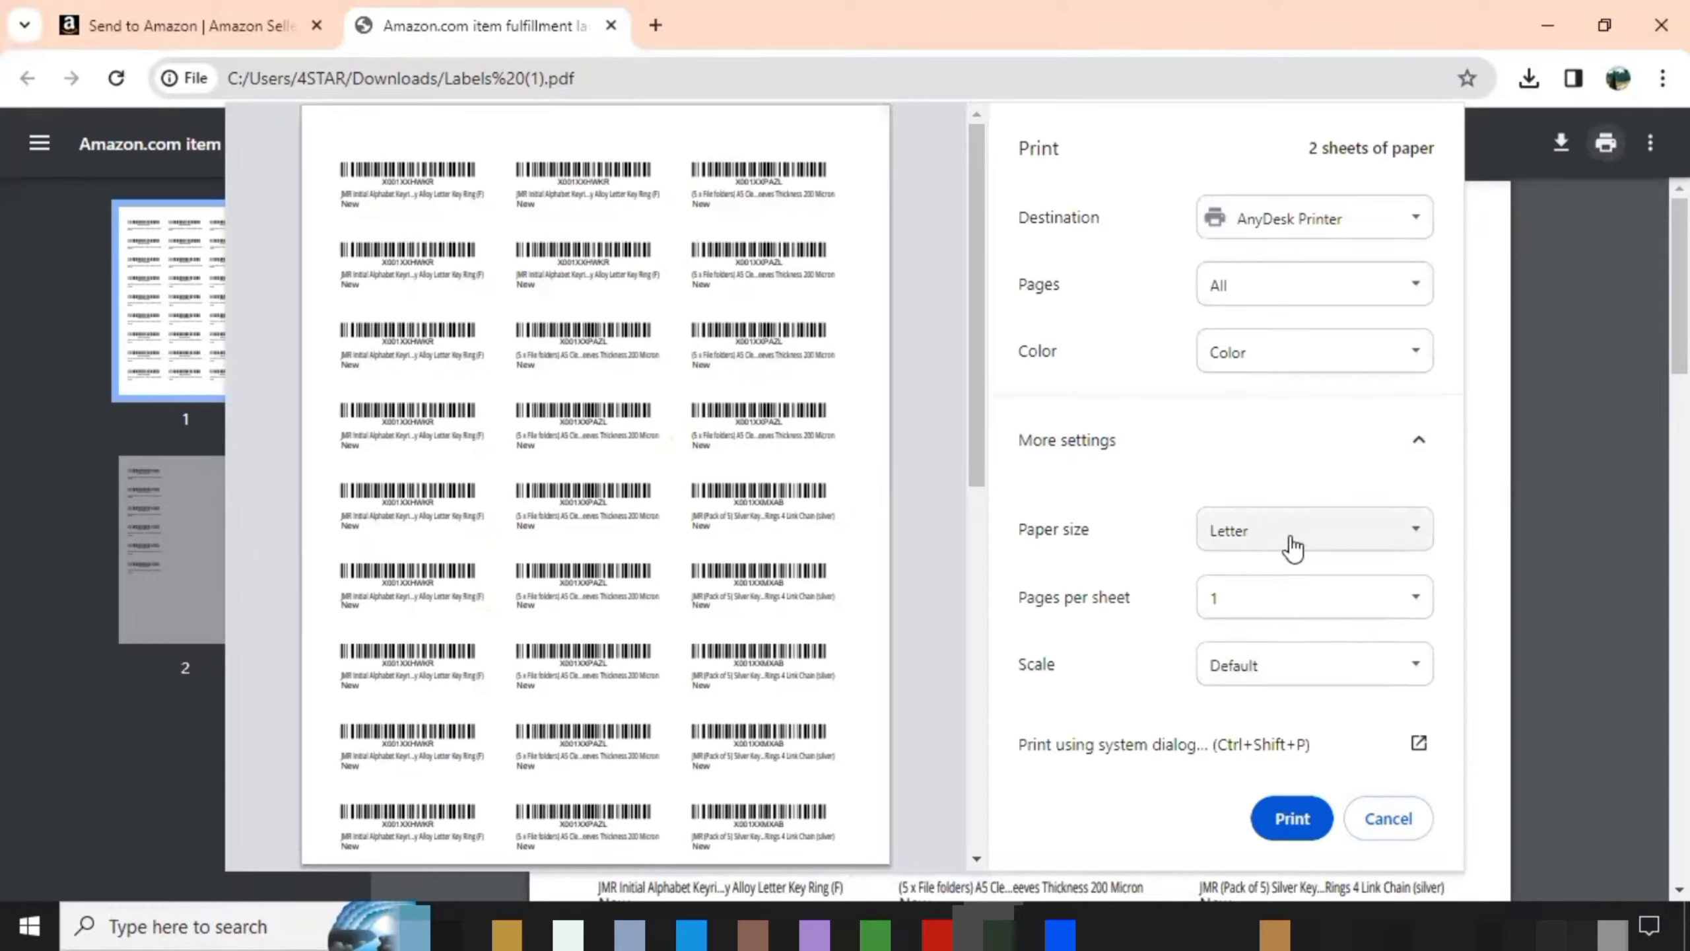
click(1299, 665)
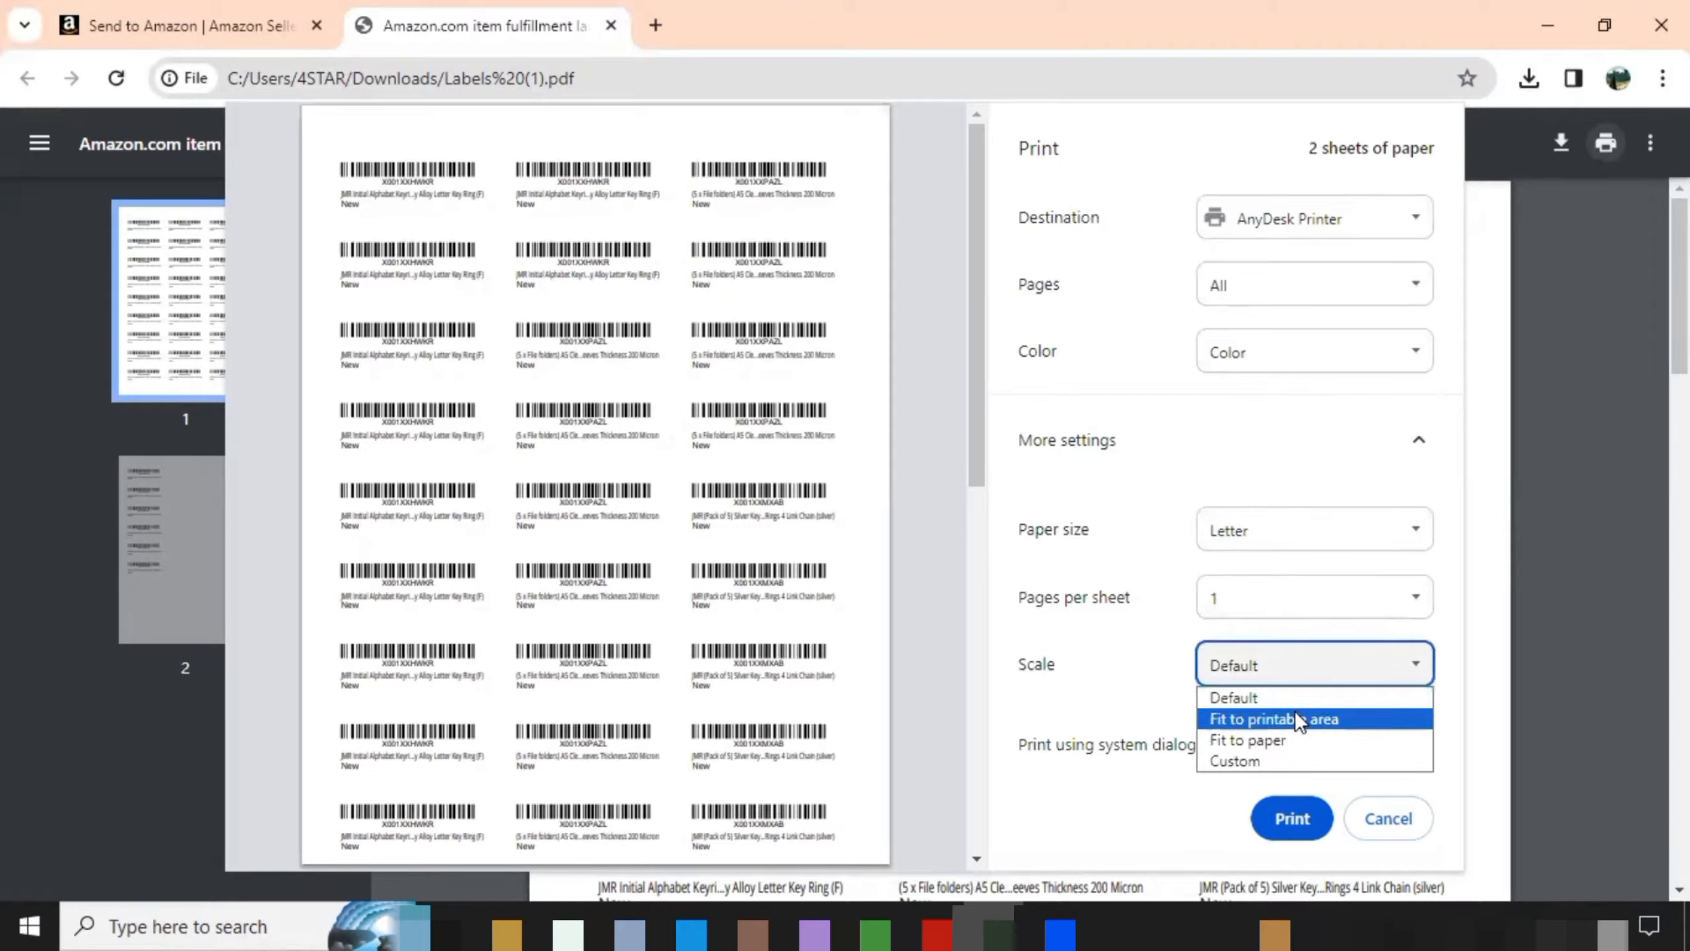
click(1289, 759)
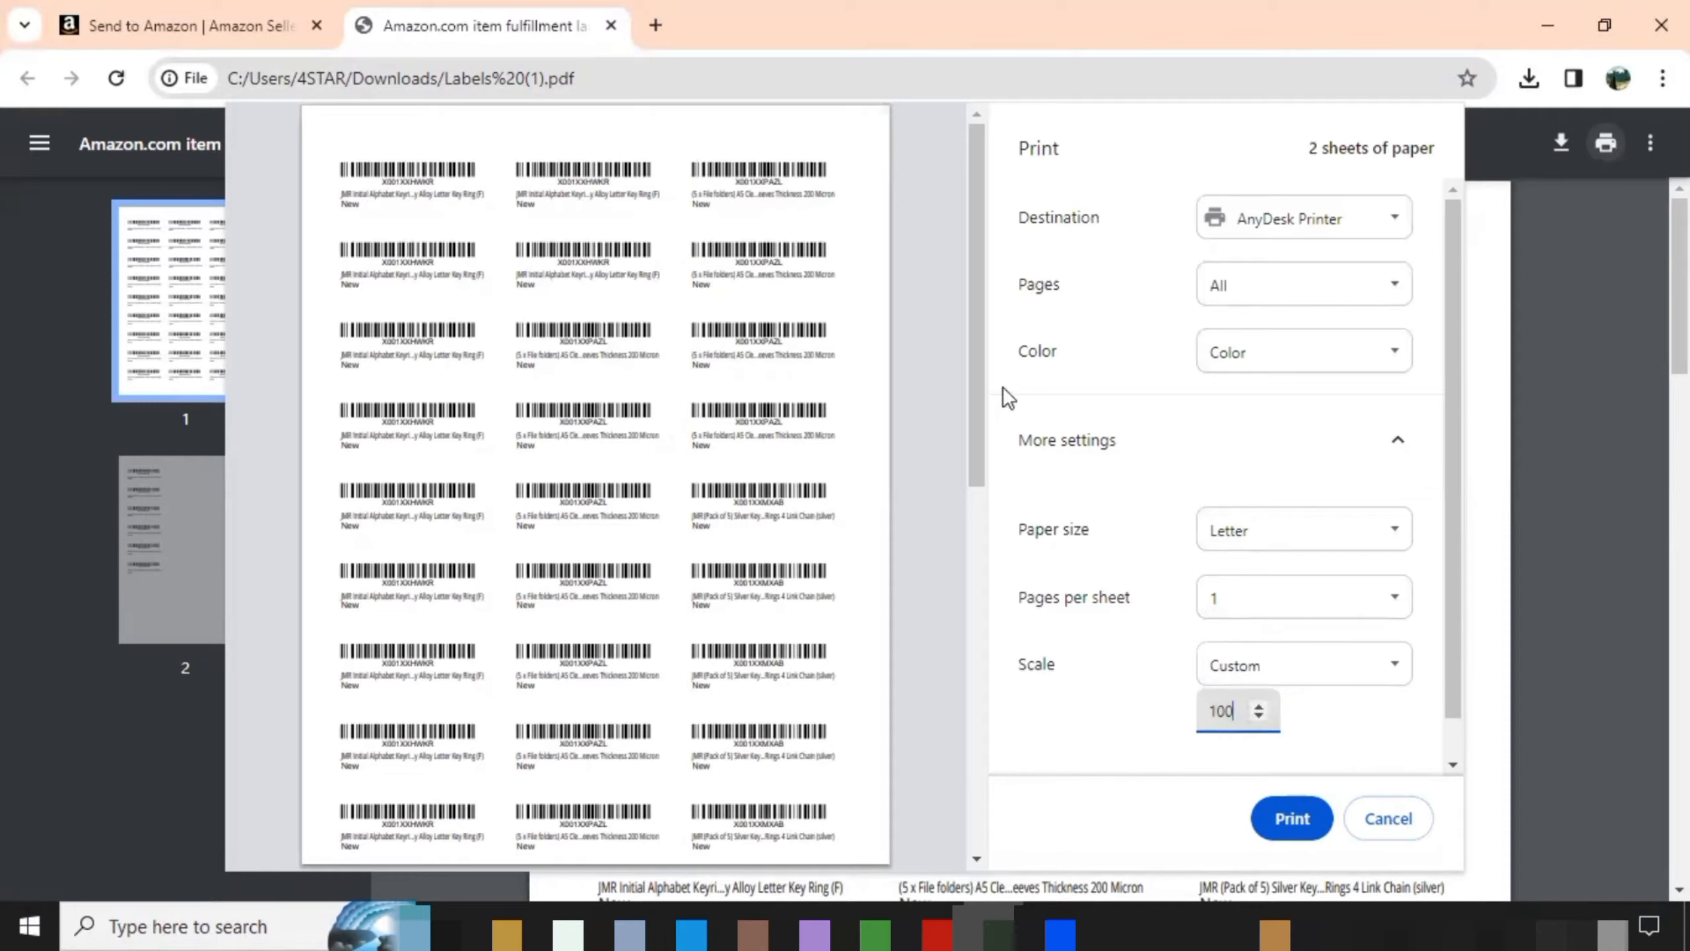
drag(977, 388, 961, 643)
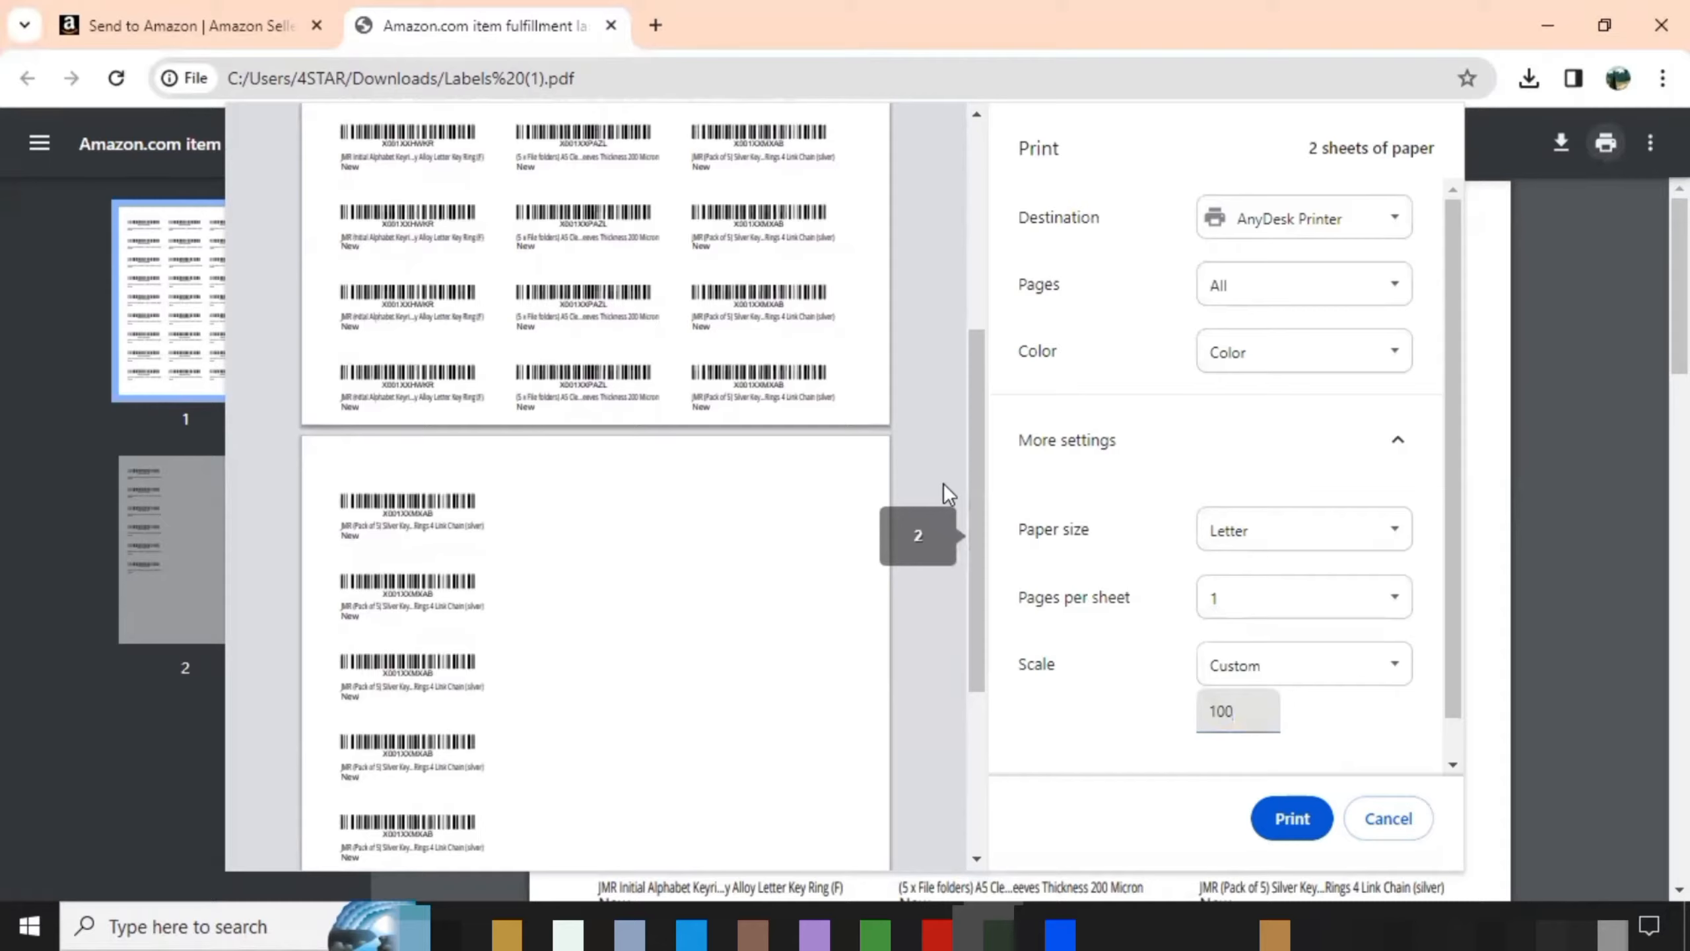
drag(971, 493, 971, 248)
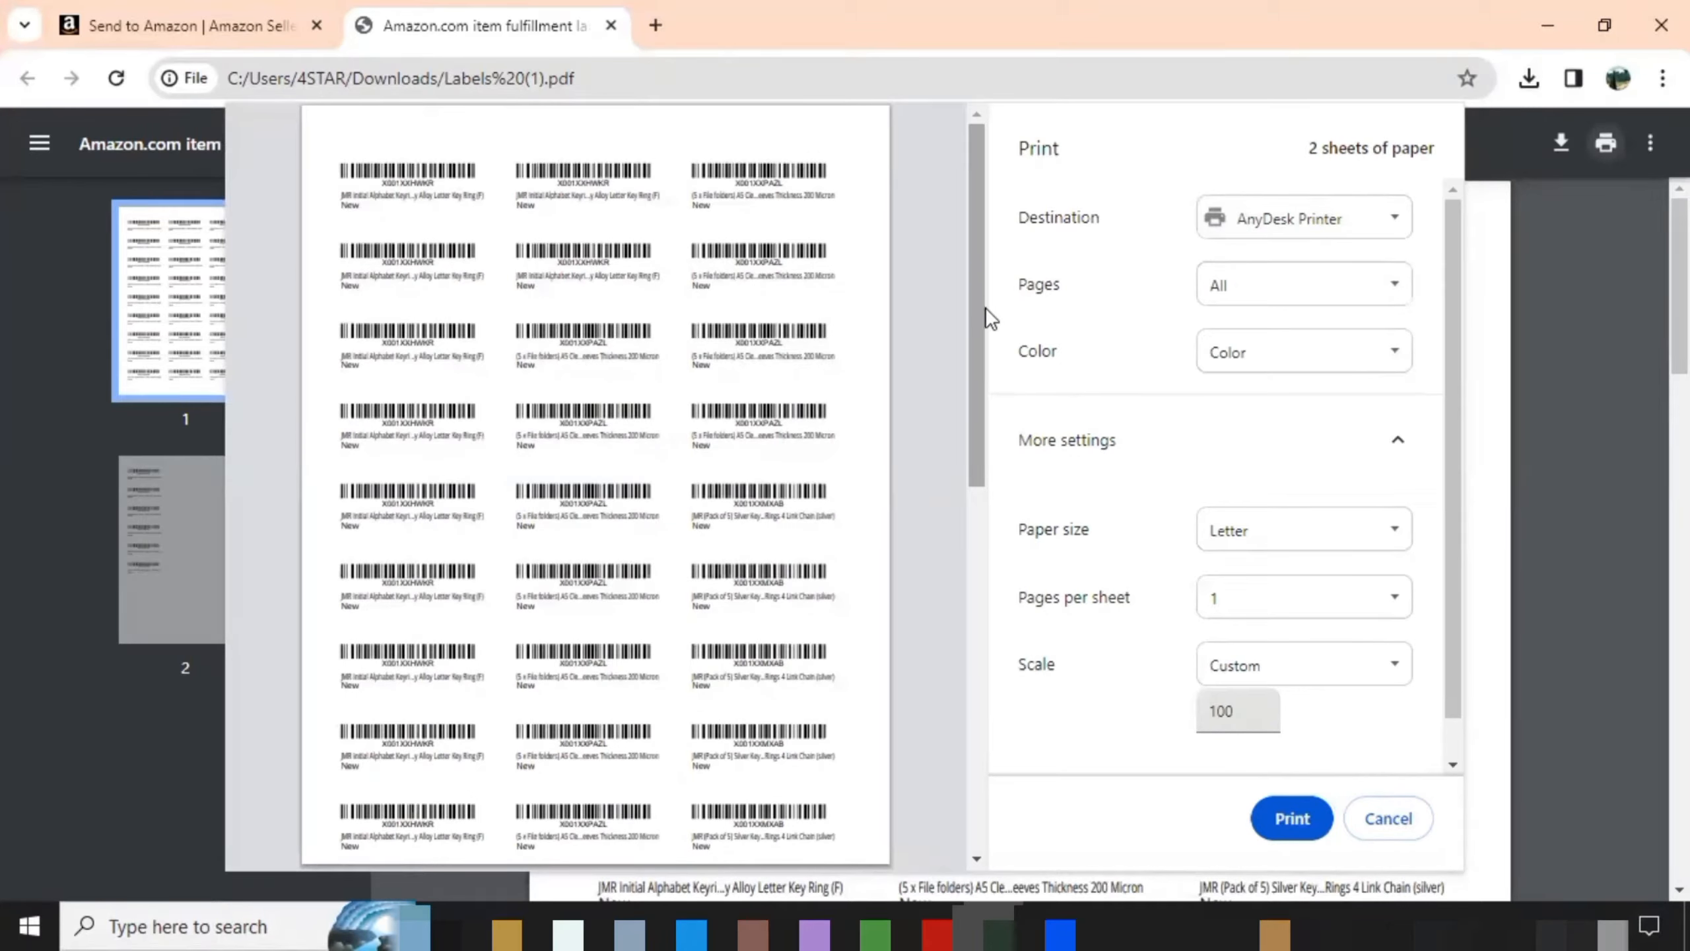
click(1367, 820)
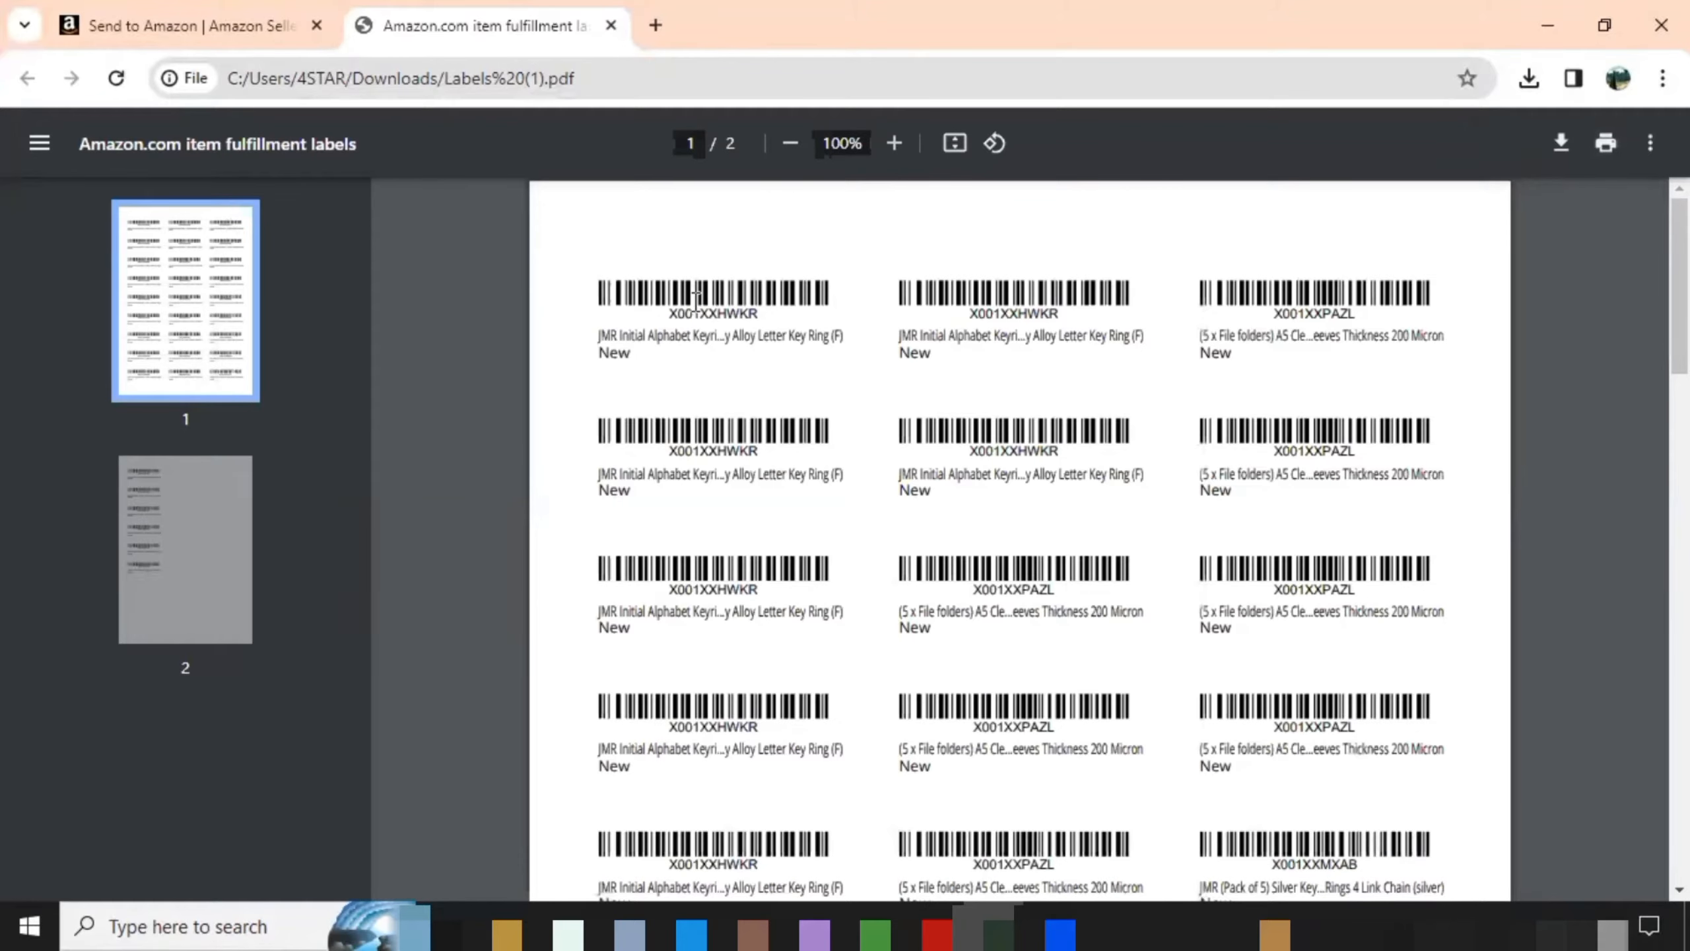
Step: Return to the Send to Amazon page, close the label printing dialog and continue to packing individual units
click(241, 5)
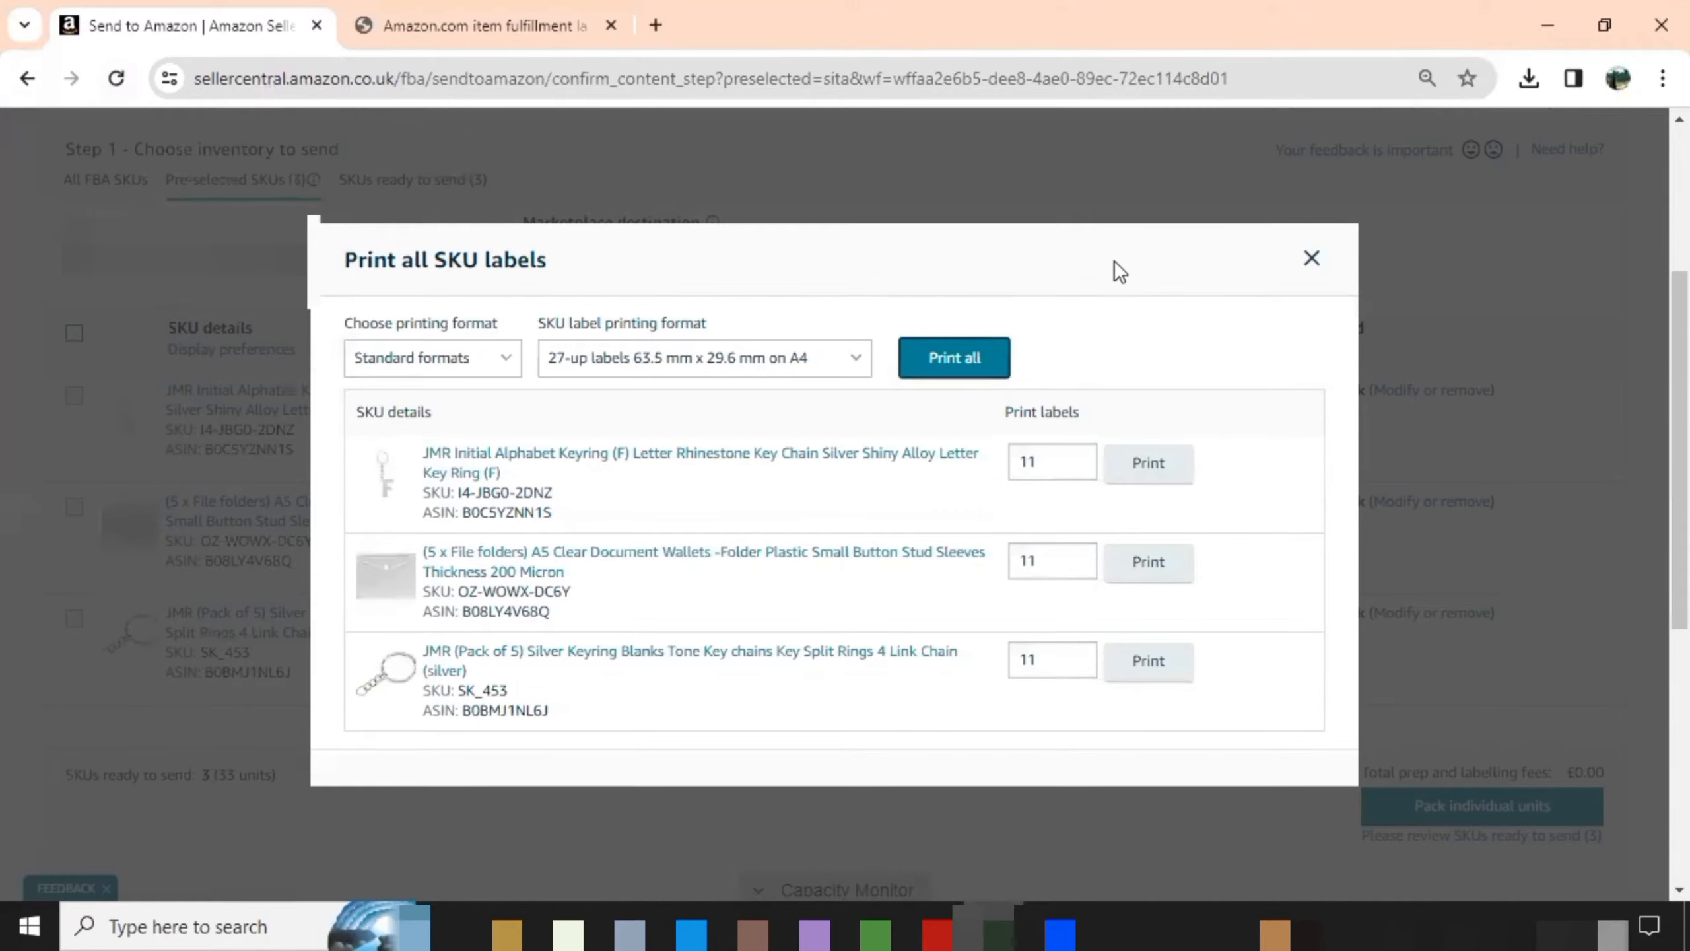
click(1314, 259)
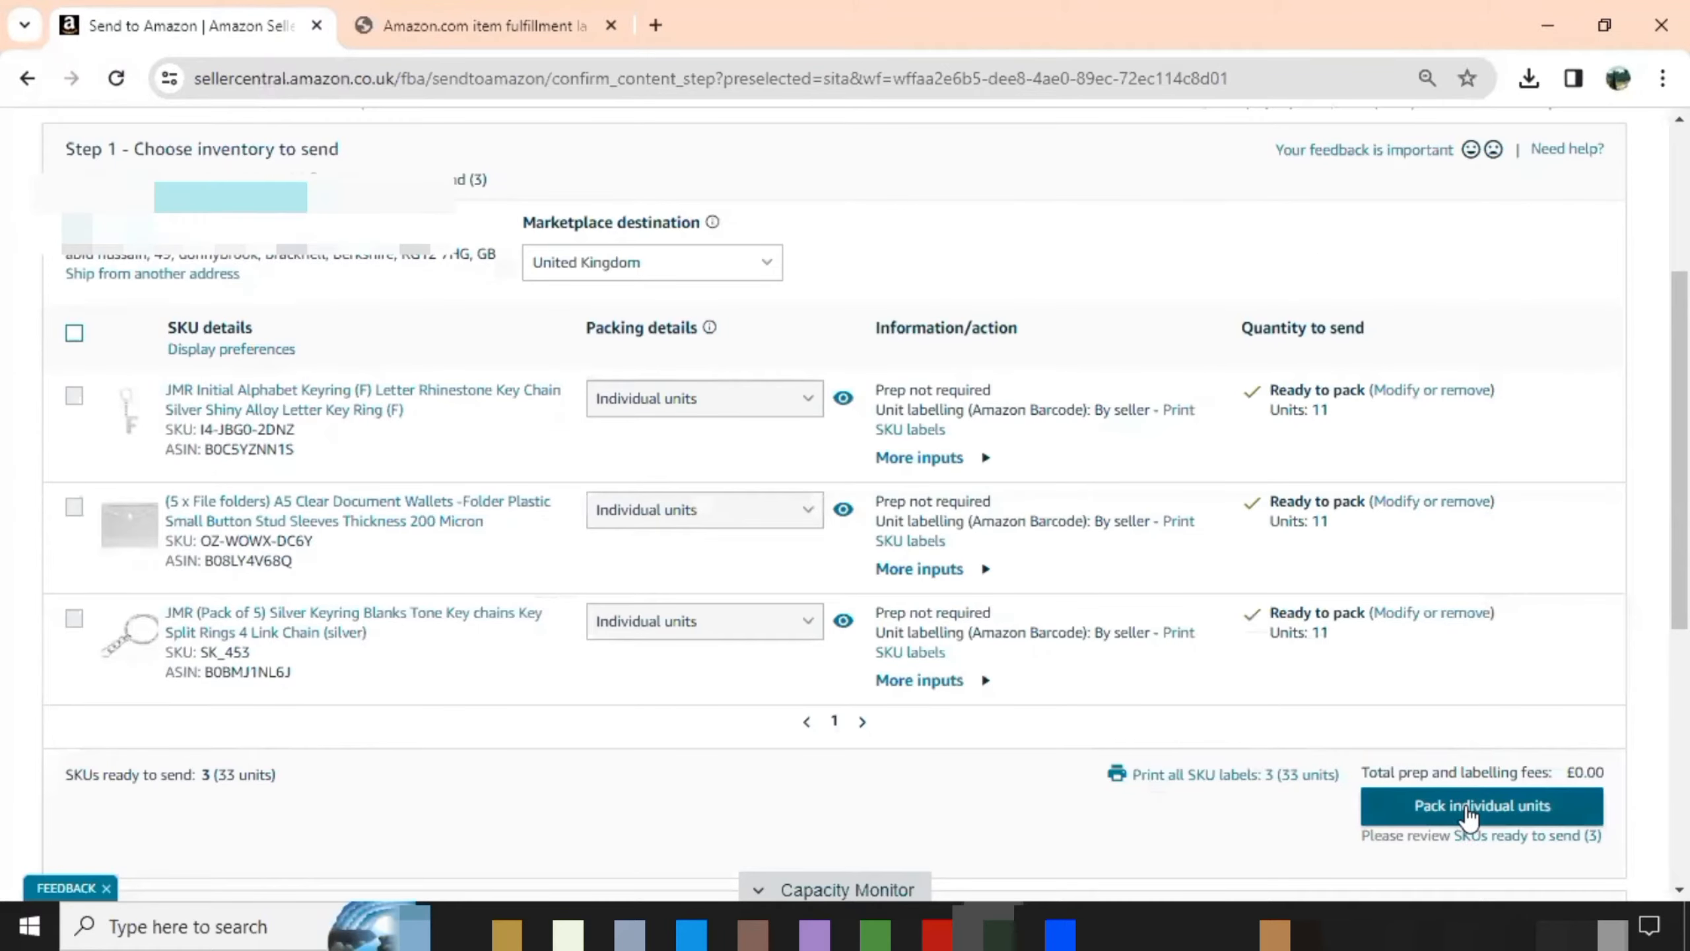
click(1500, 810)
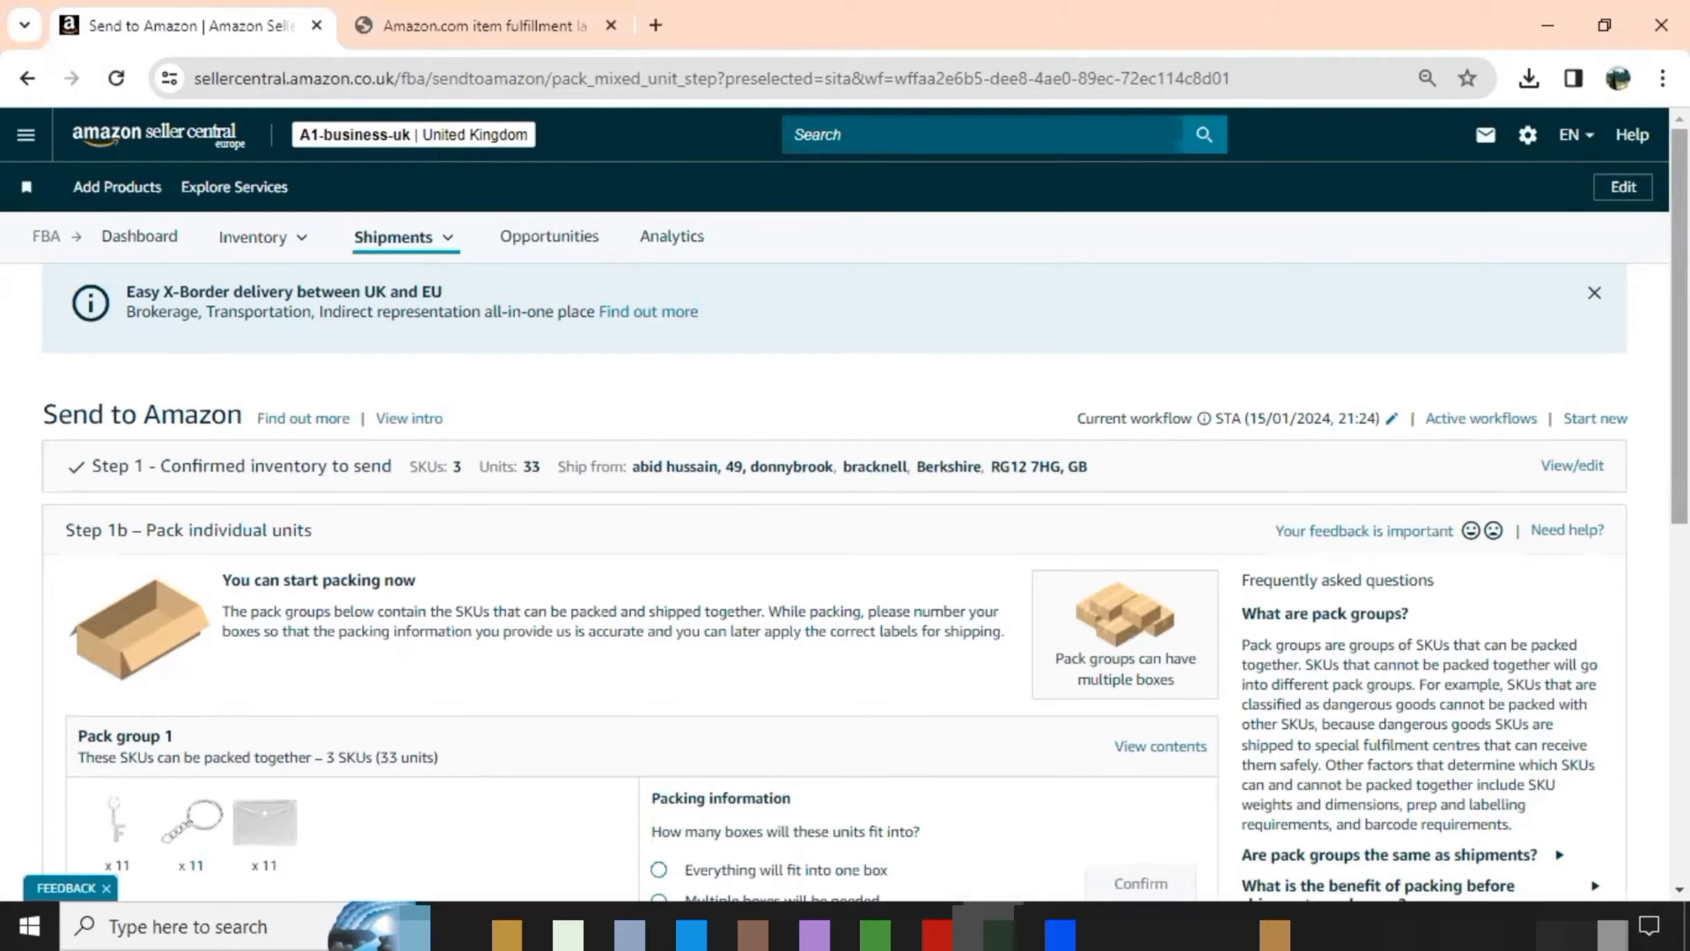
Step: Specify that everything in pack group 1 will fit into one box and confirm the choice
scroll(845, 505, down, 4)
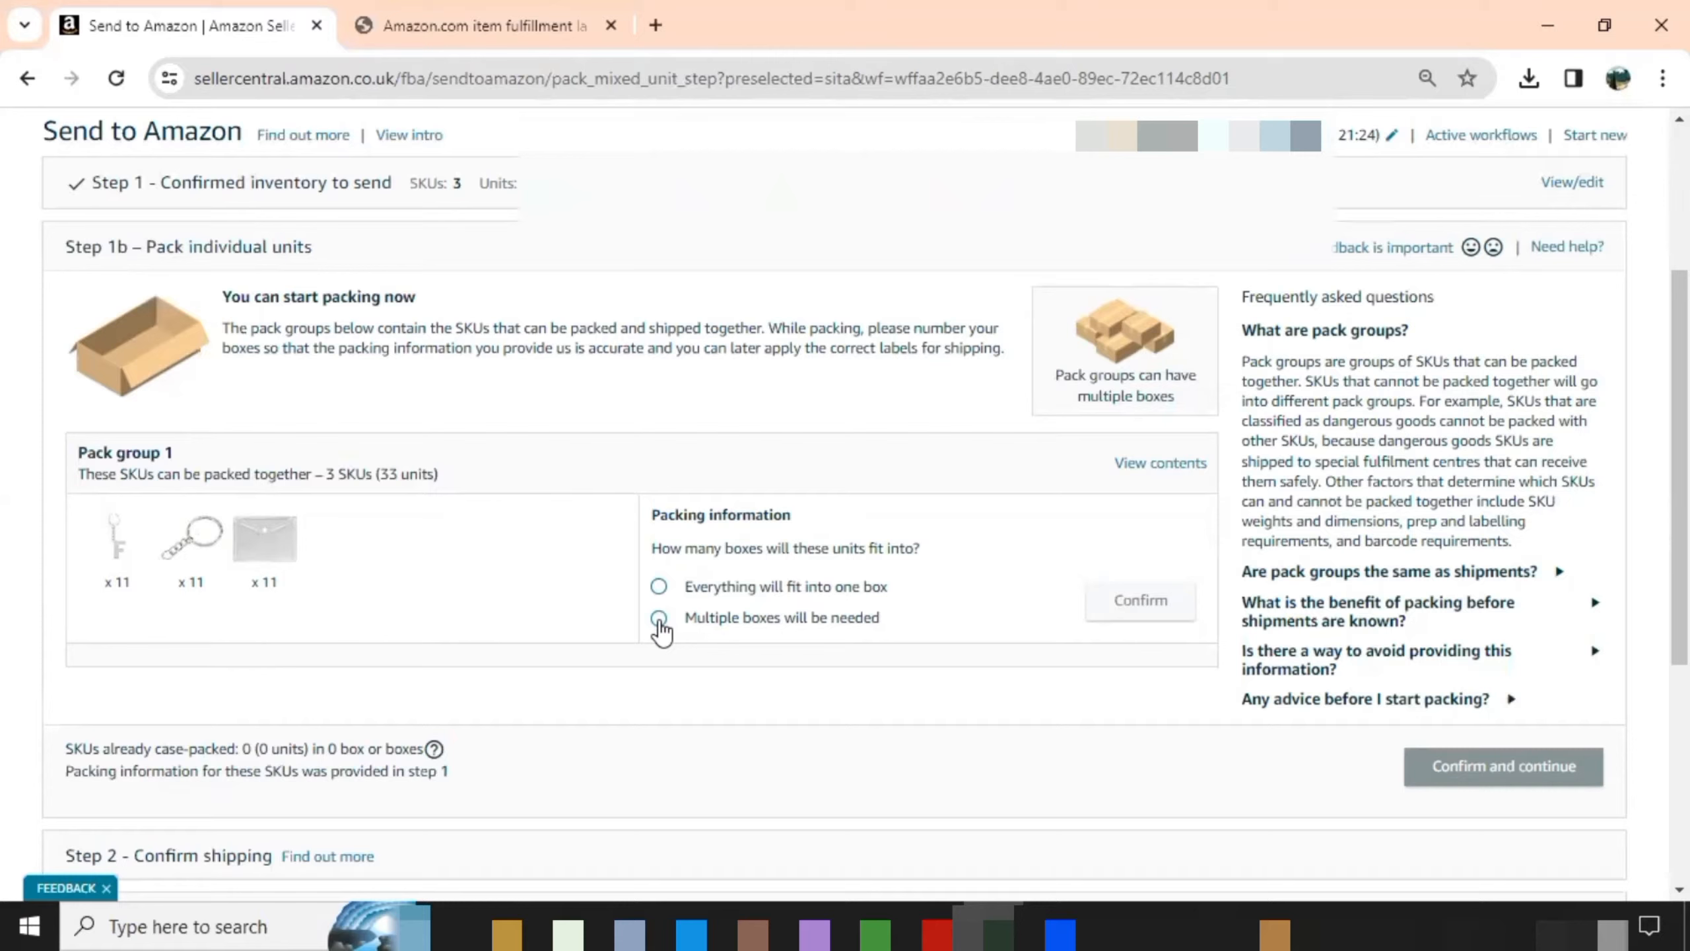
click(658, 589)
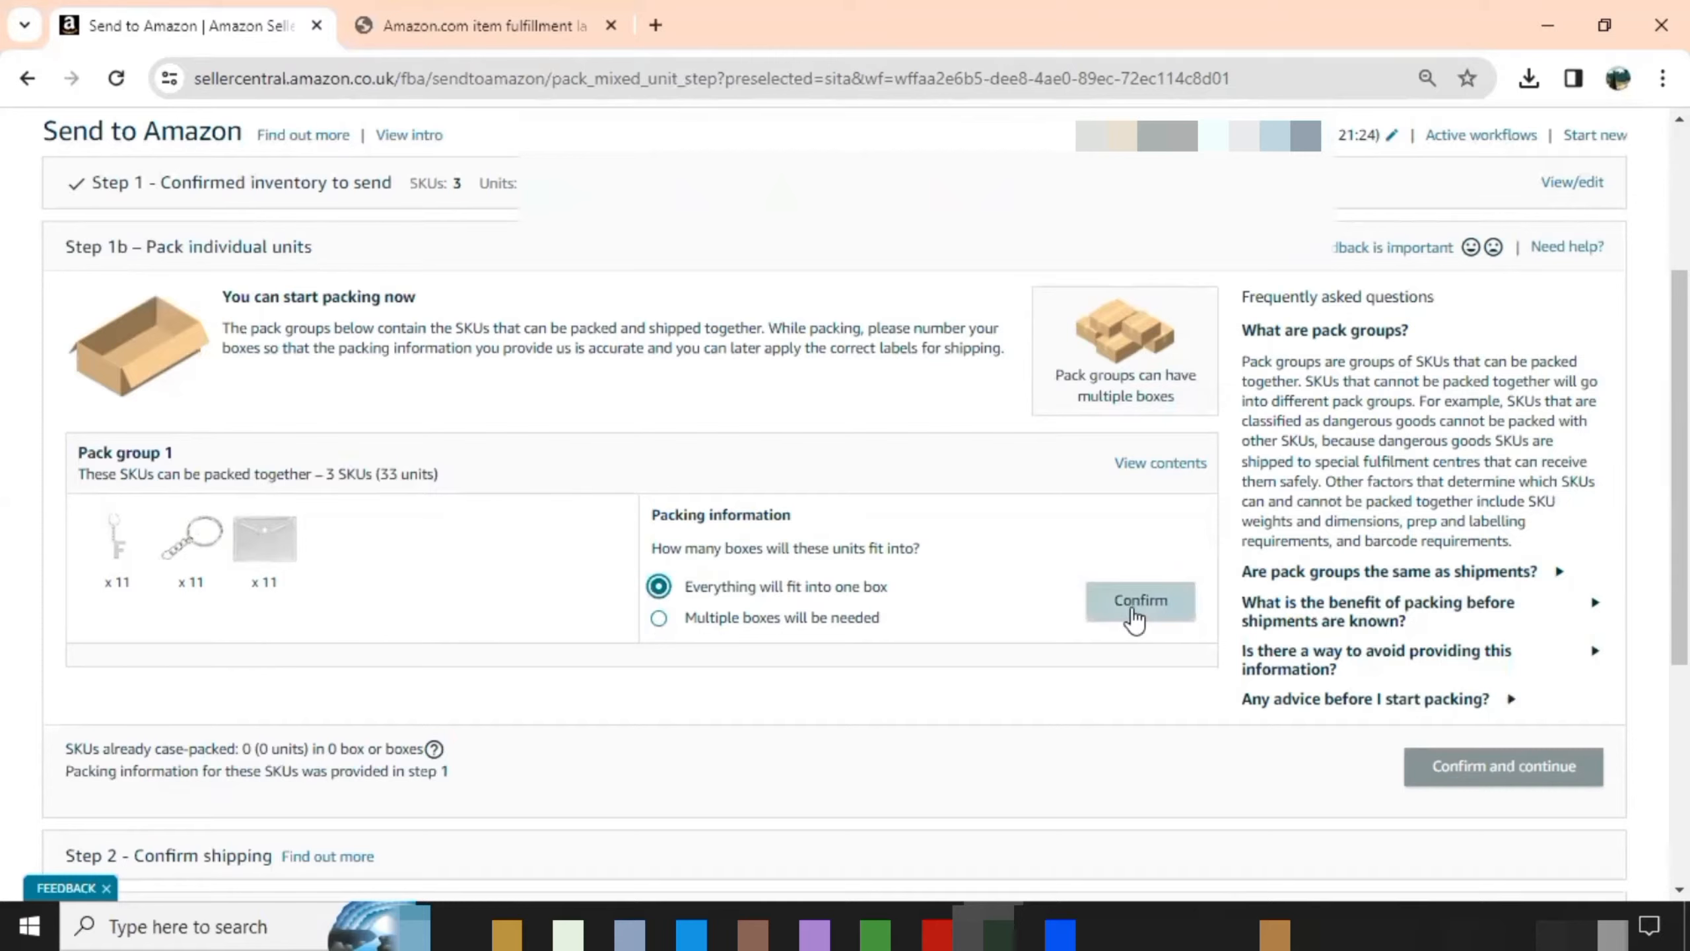
click(1134, 616)
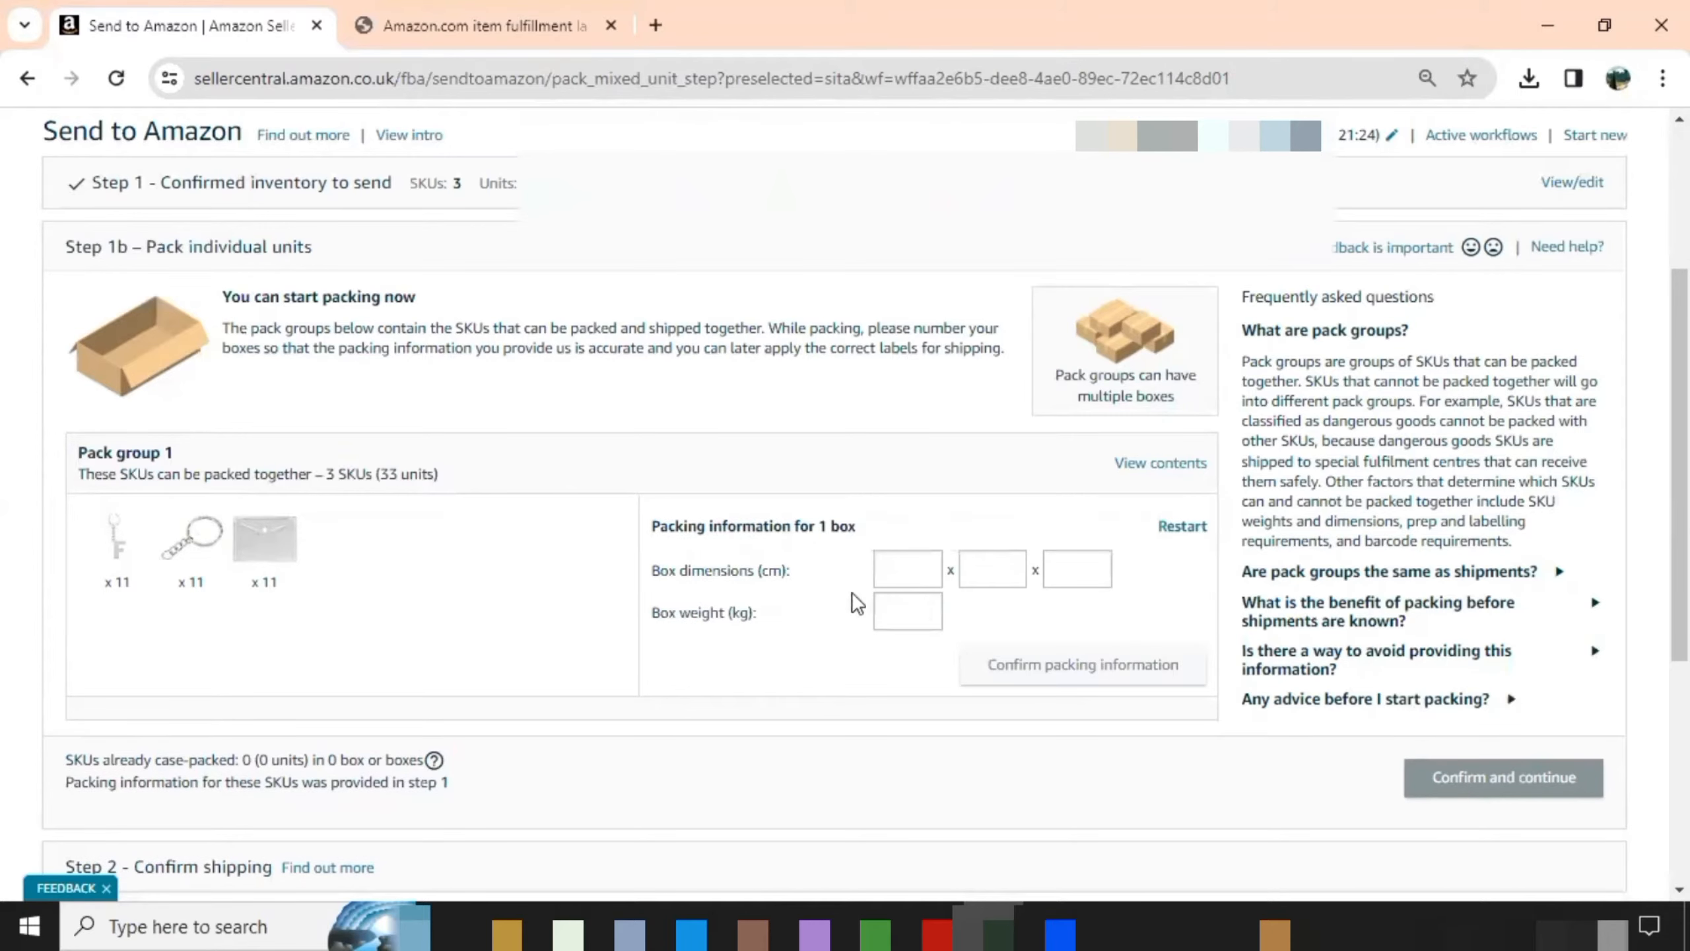
Step: Enter box dimensions of 45 x 35 x 16 cm and a weight of 3 kg, then confirm the packing information and continue to shipping
click(900, 571)
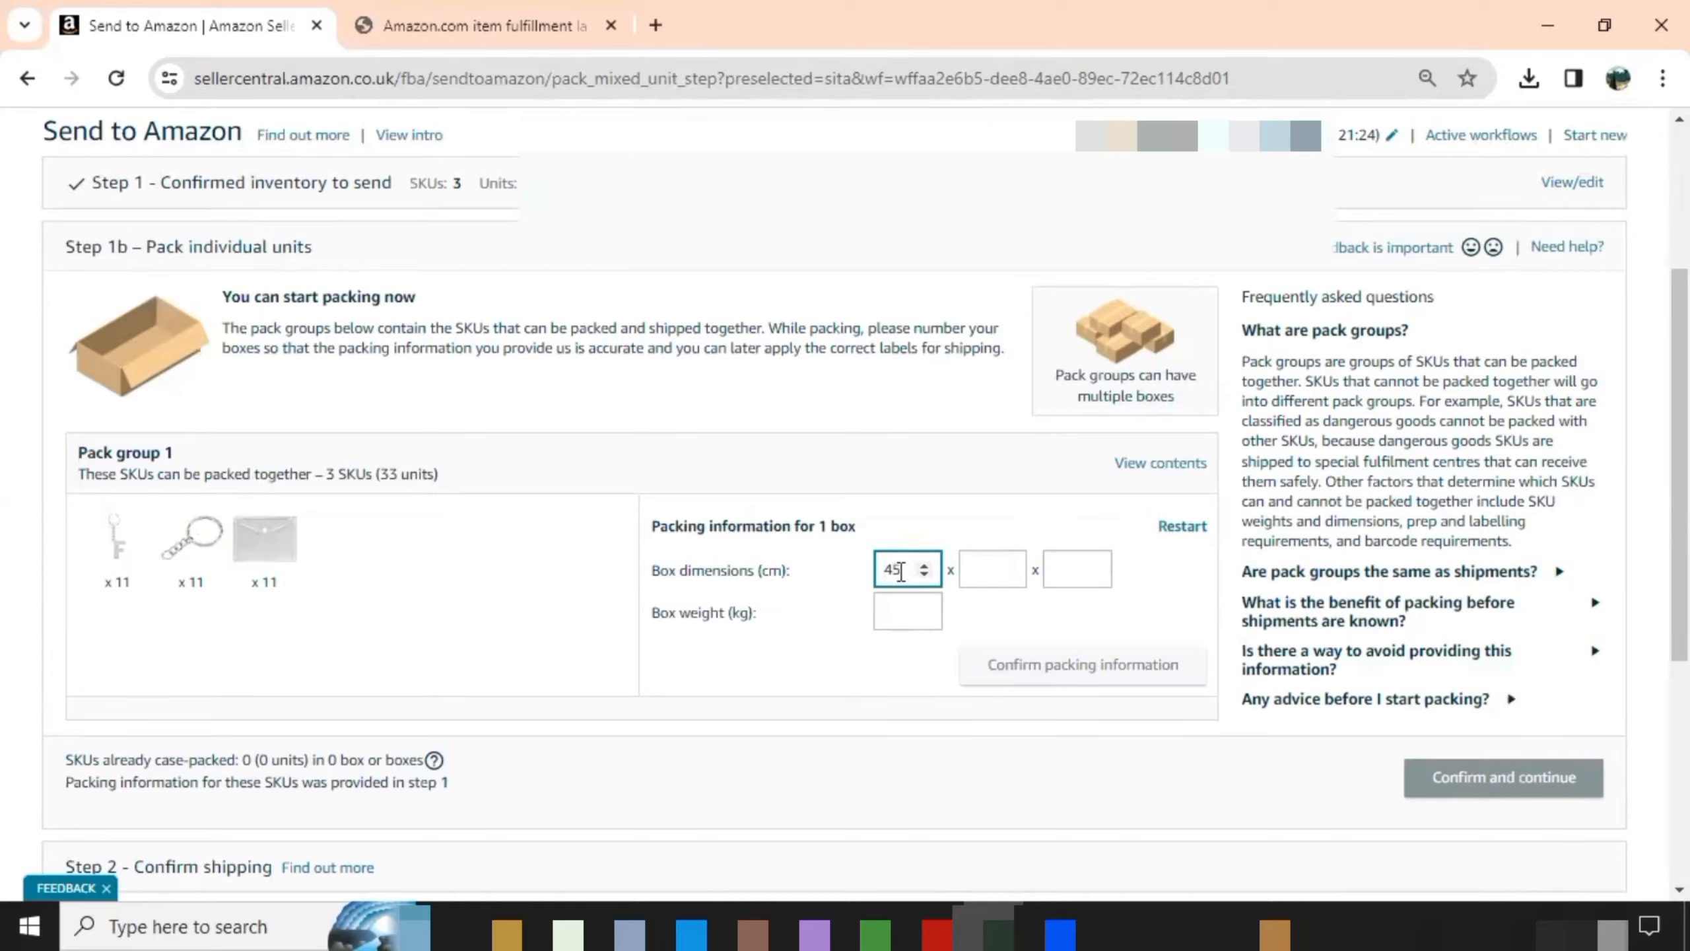
click(993, 571)
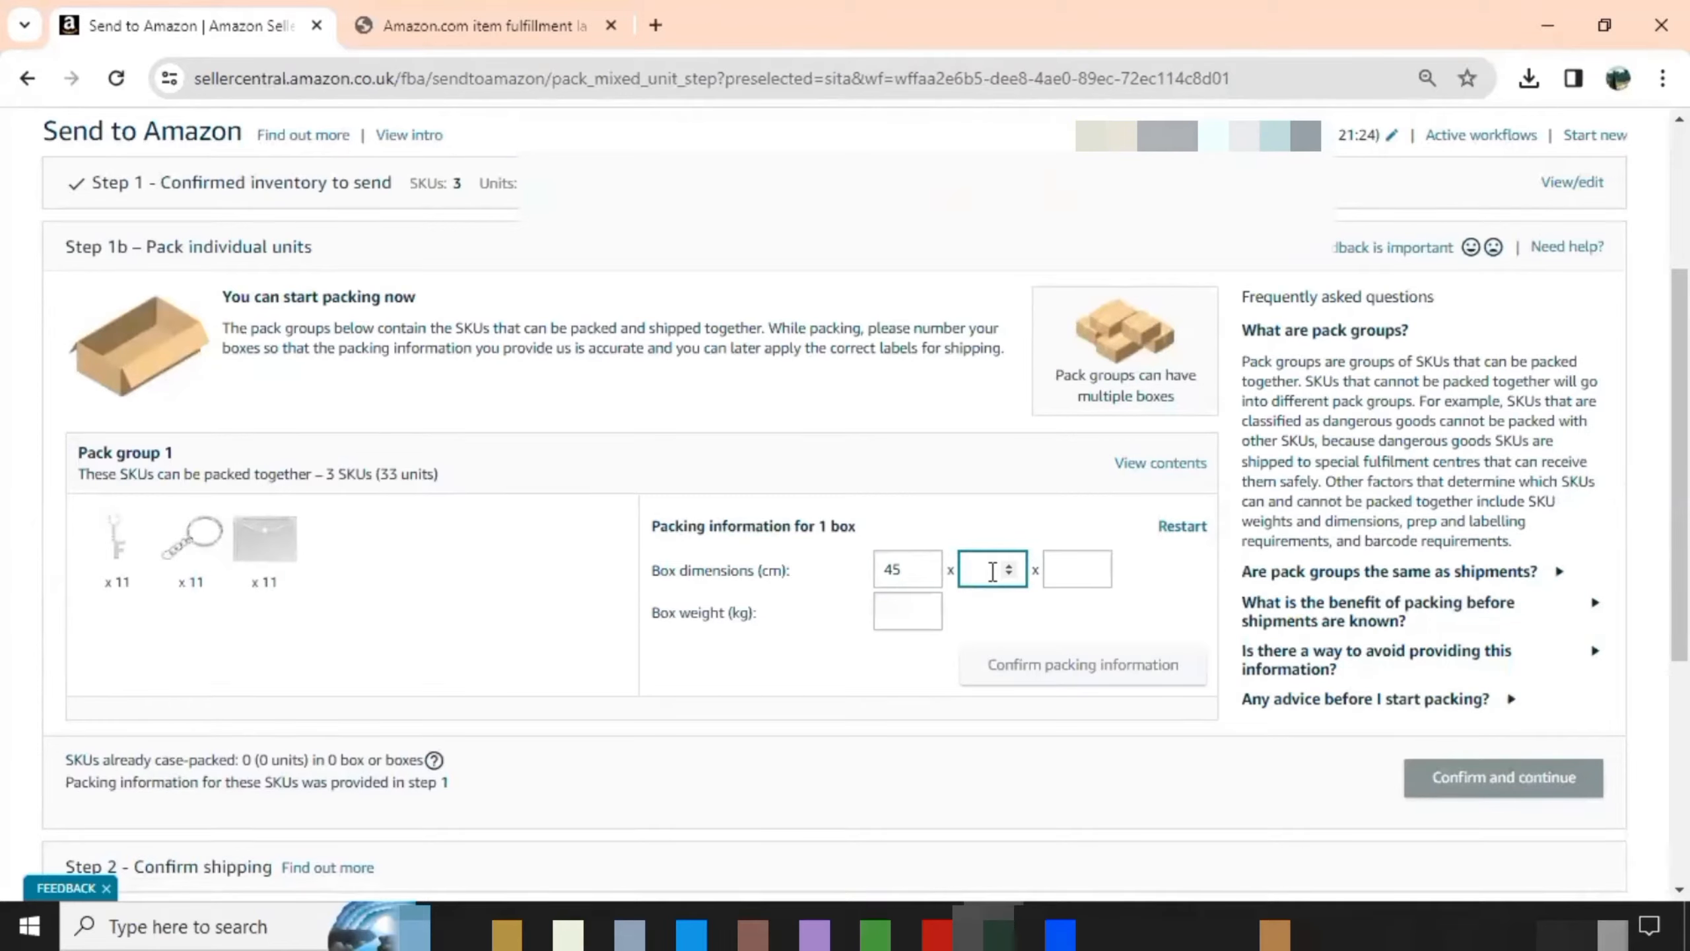
text(35)
click(1076, 569)
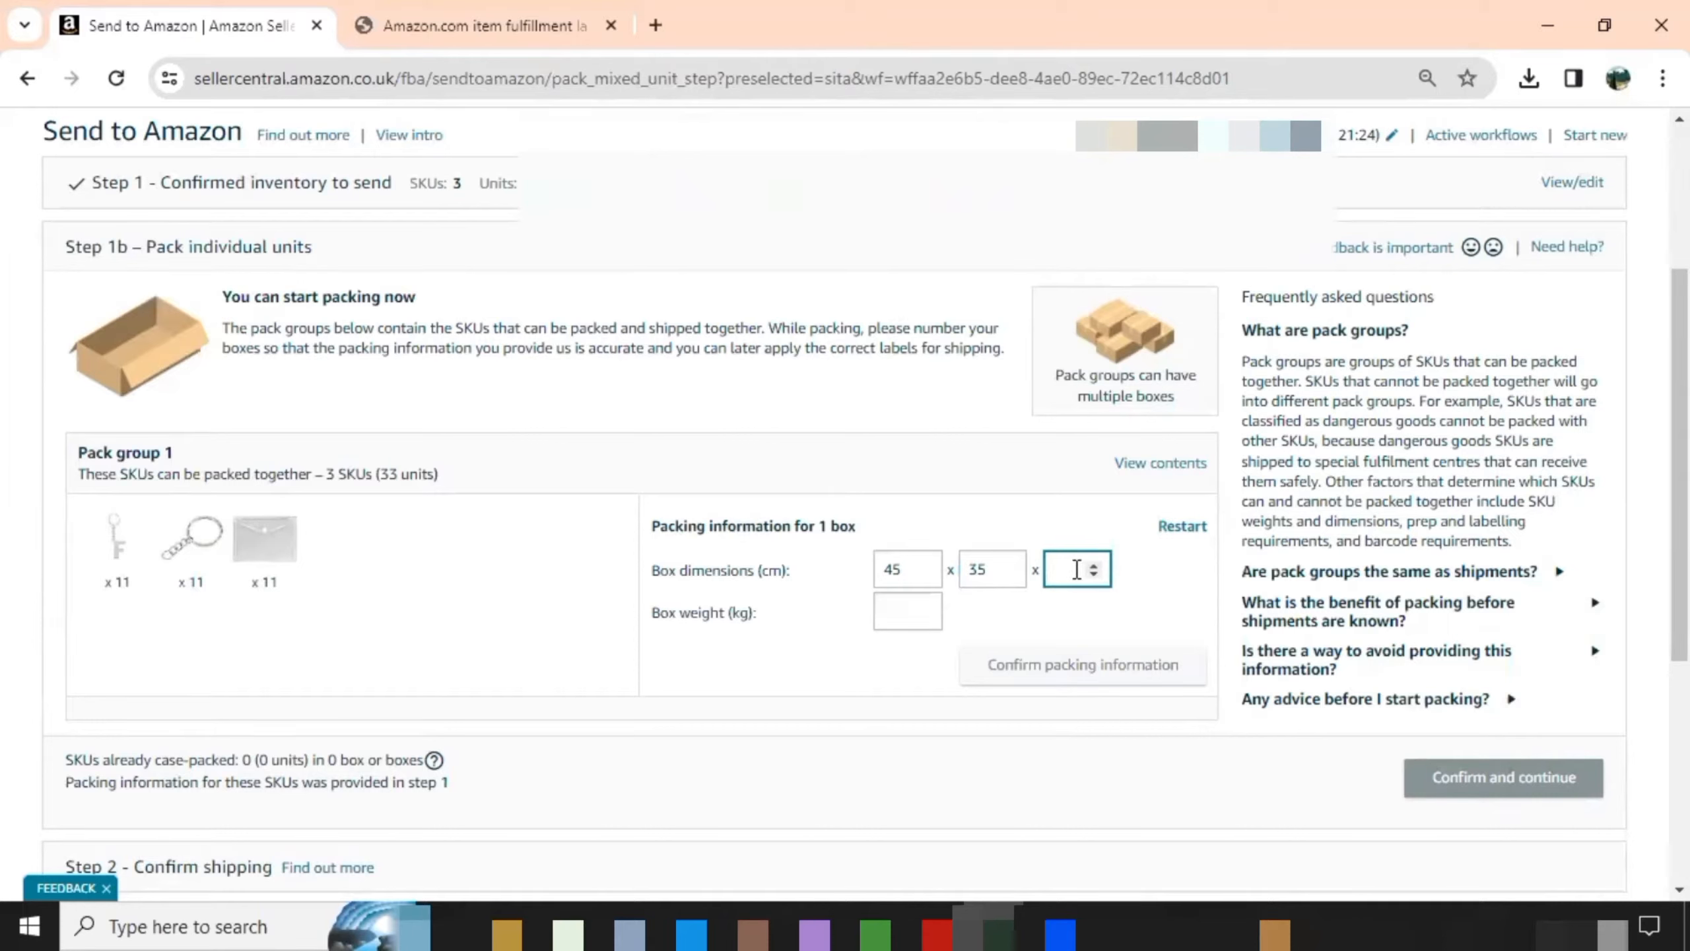
text(16)
click(899, 614)
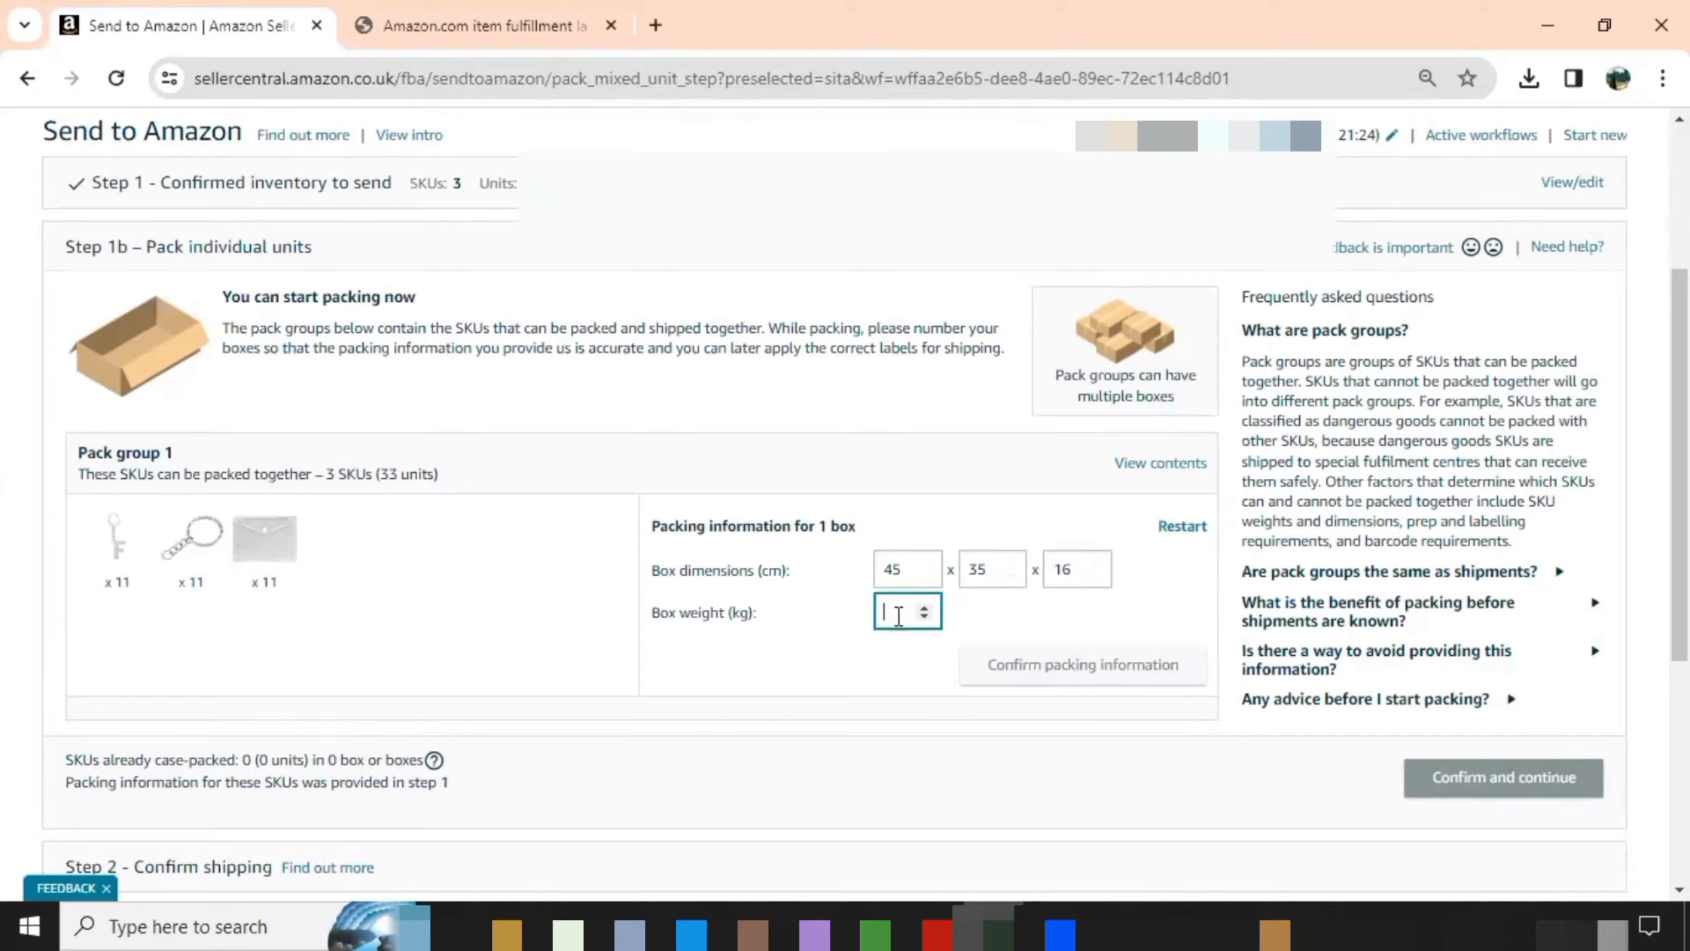
text(3)
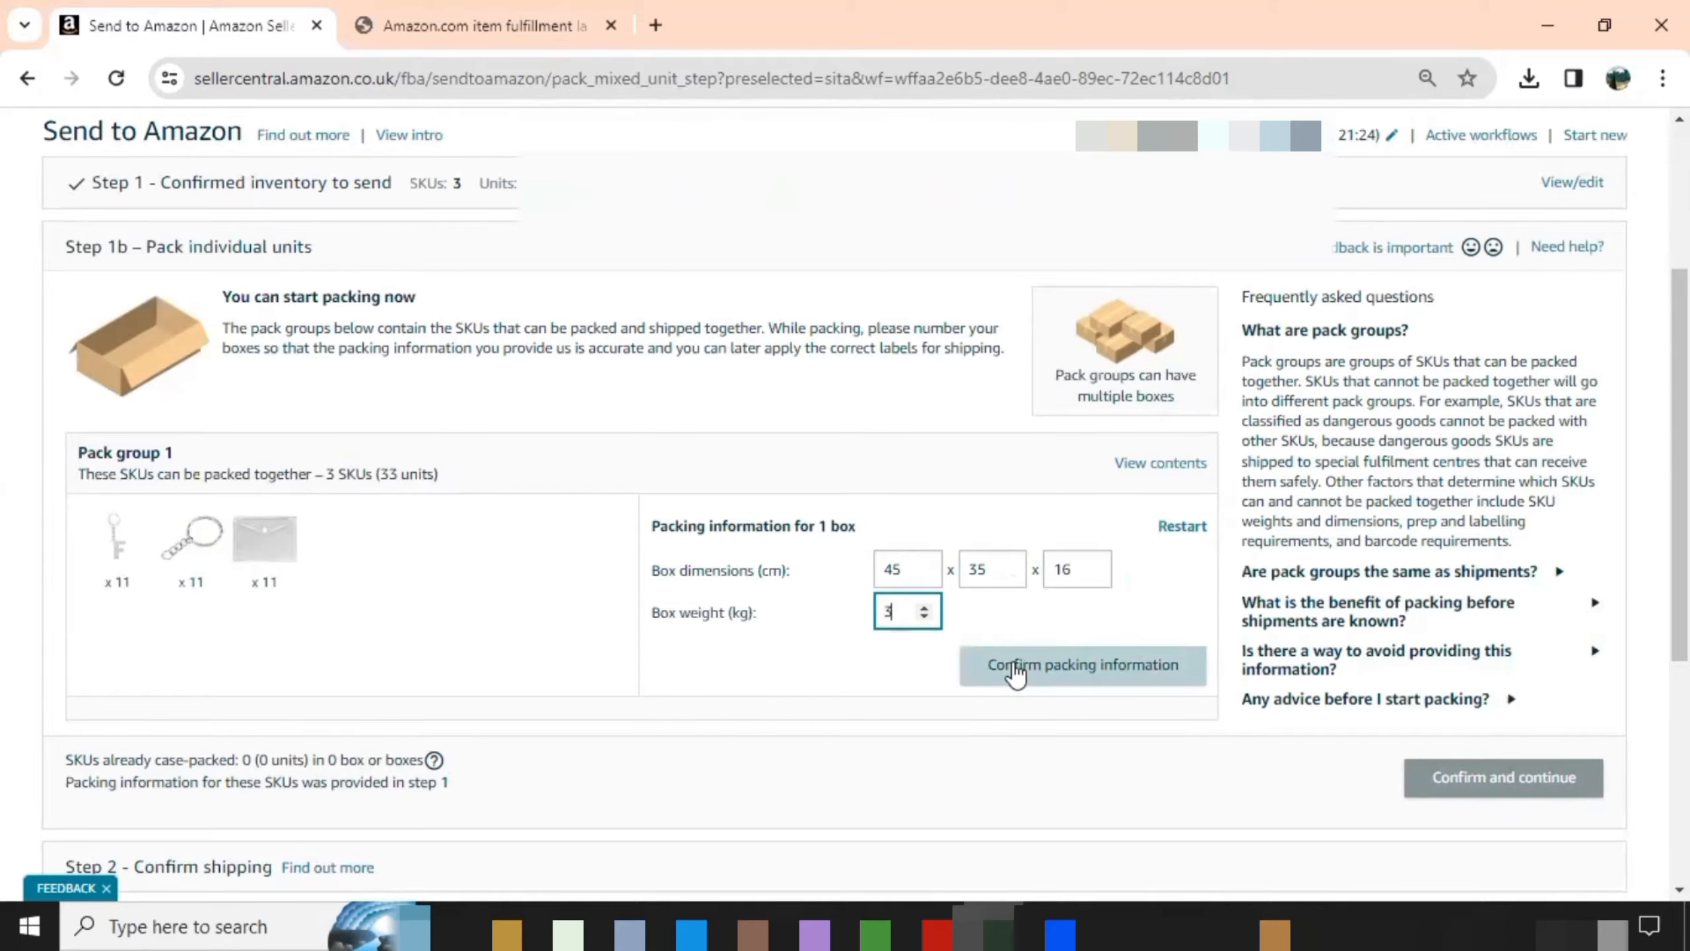
click(1015, 669)
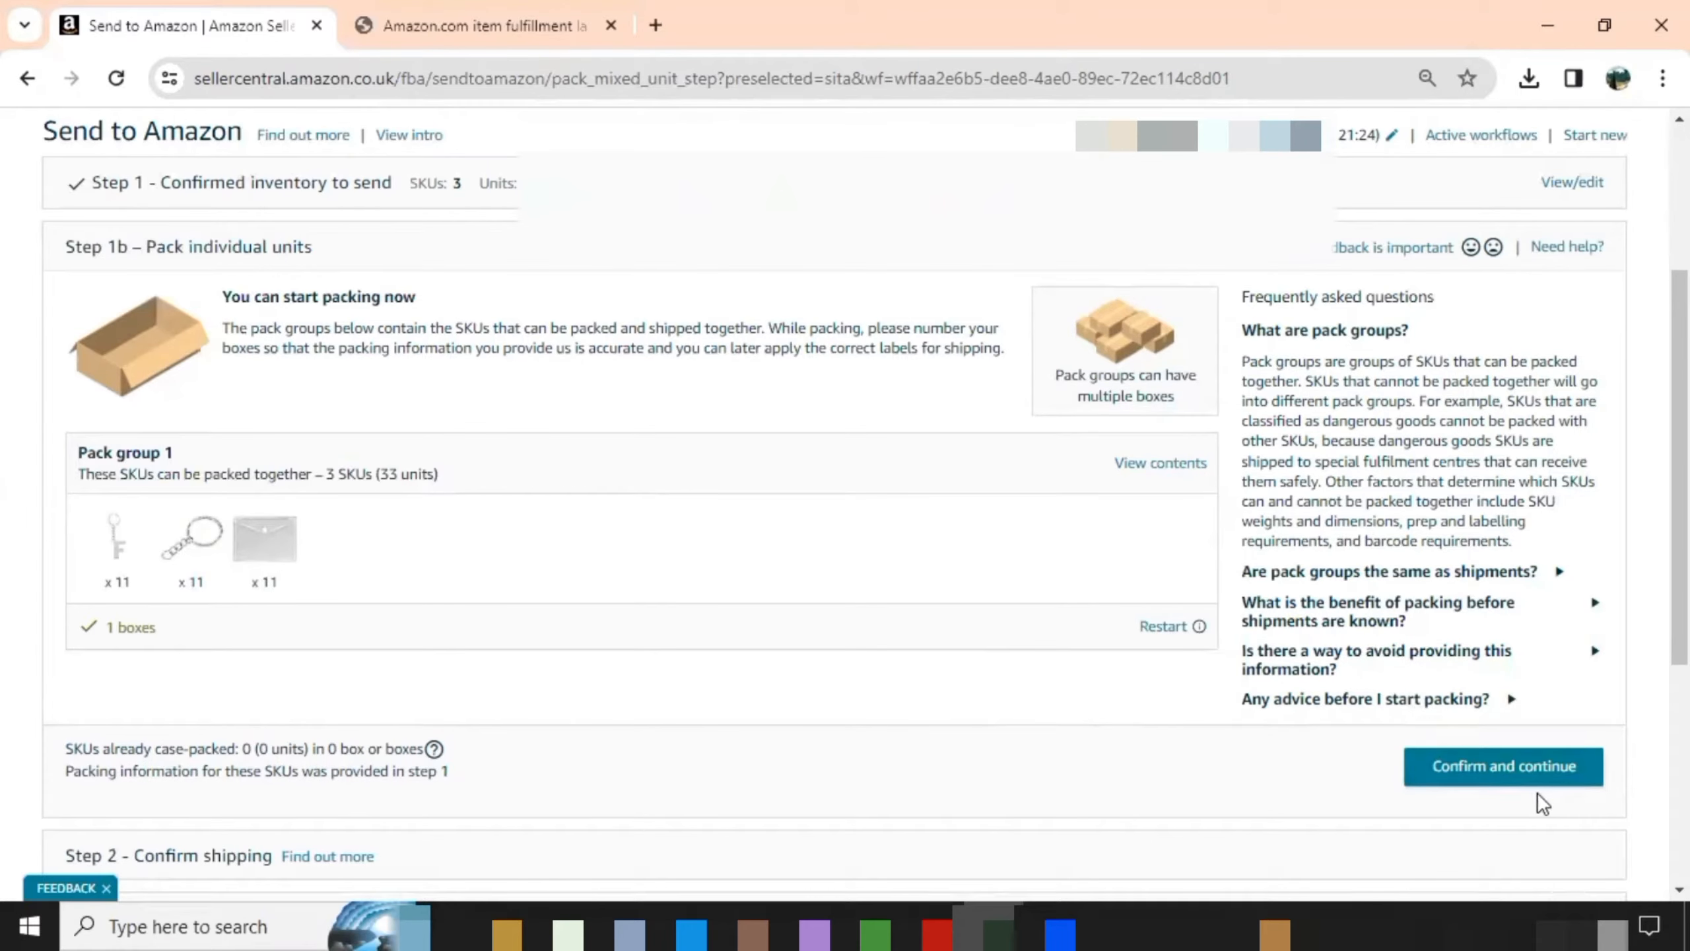
click(1518, 779)
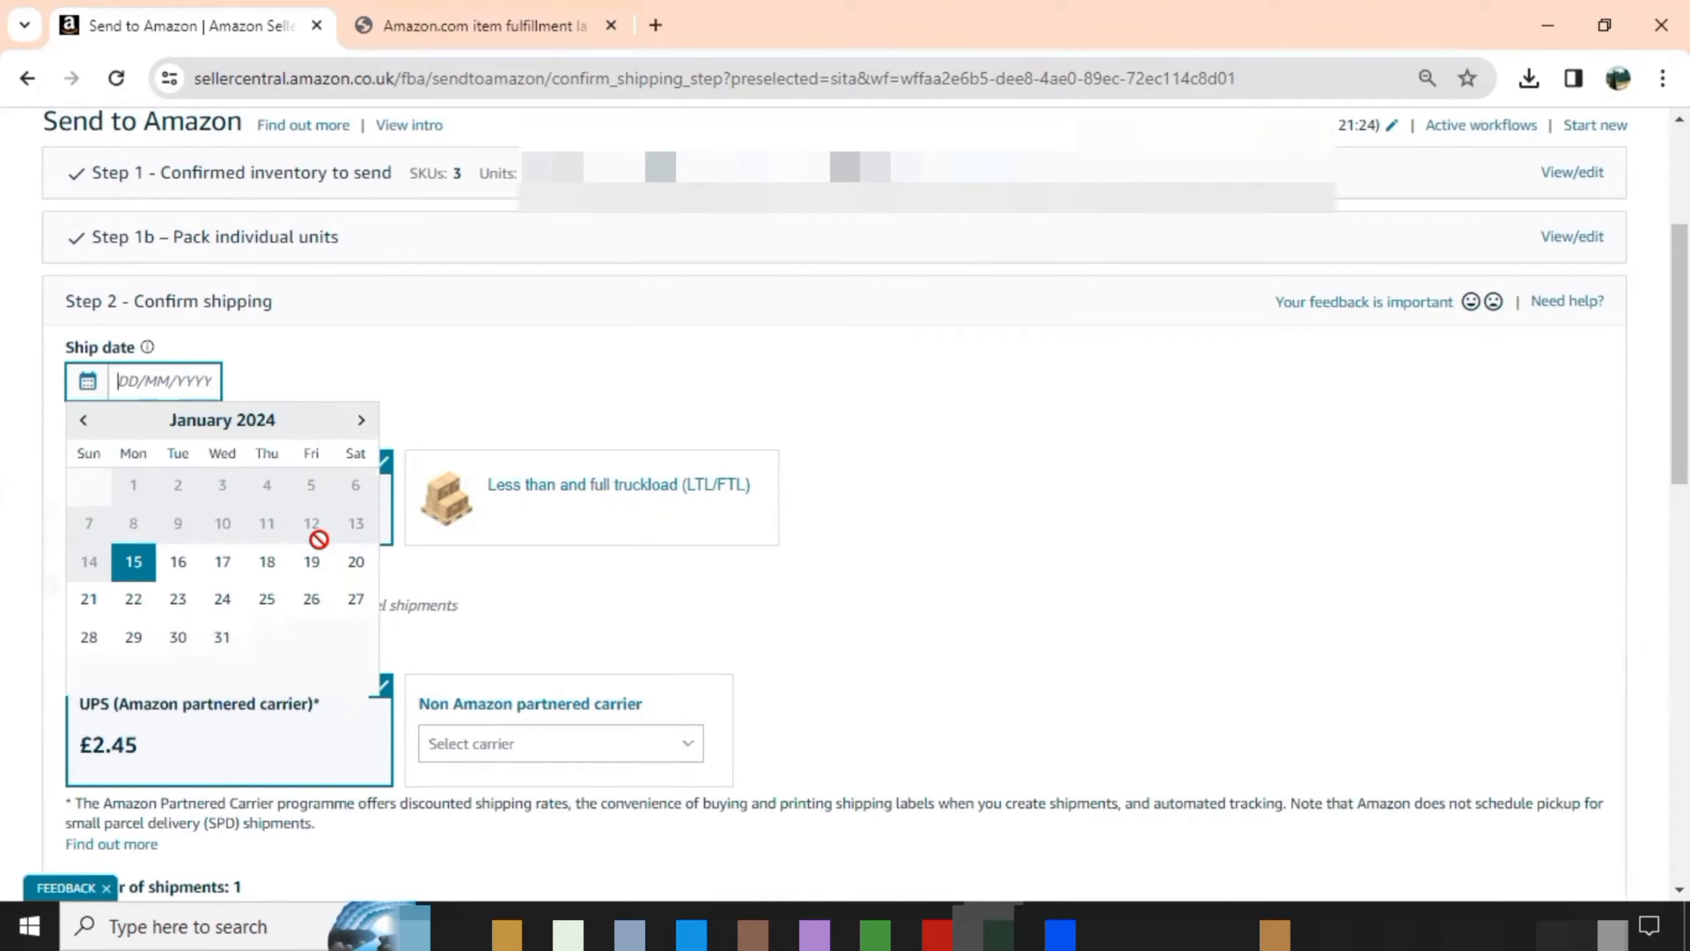
Step: Set the ship date to 16/01/2024 and view the available non-Amazon partnered carriers
click(191, 568)
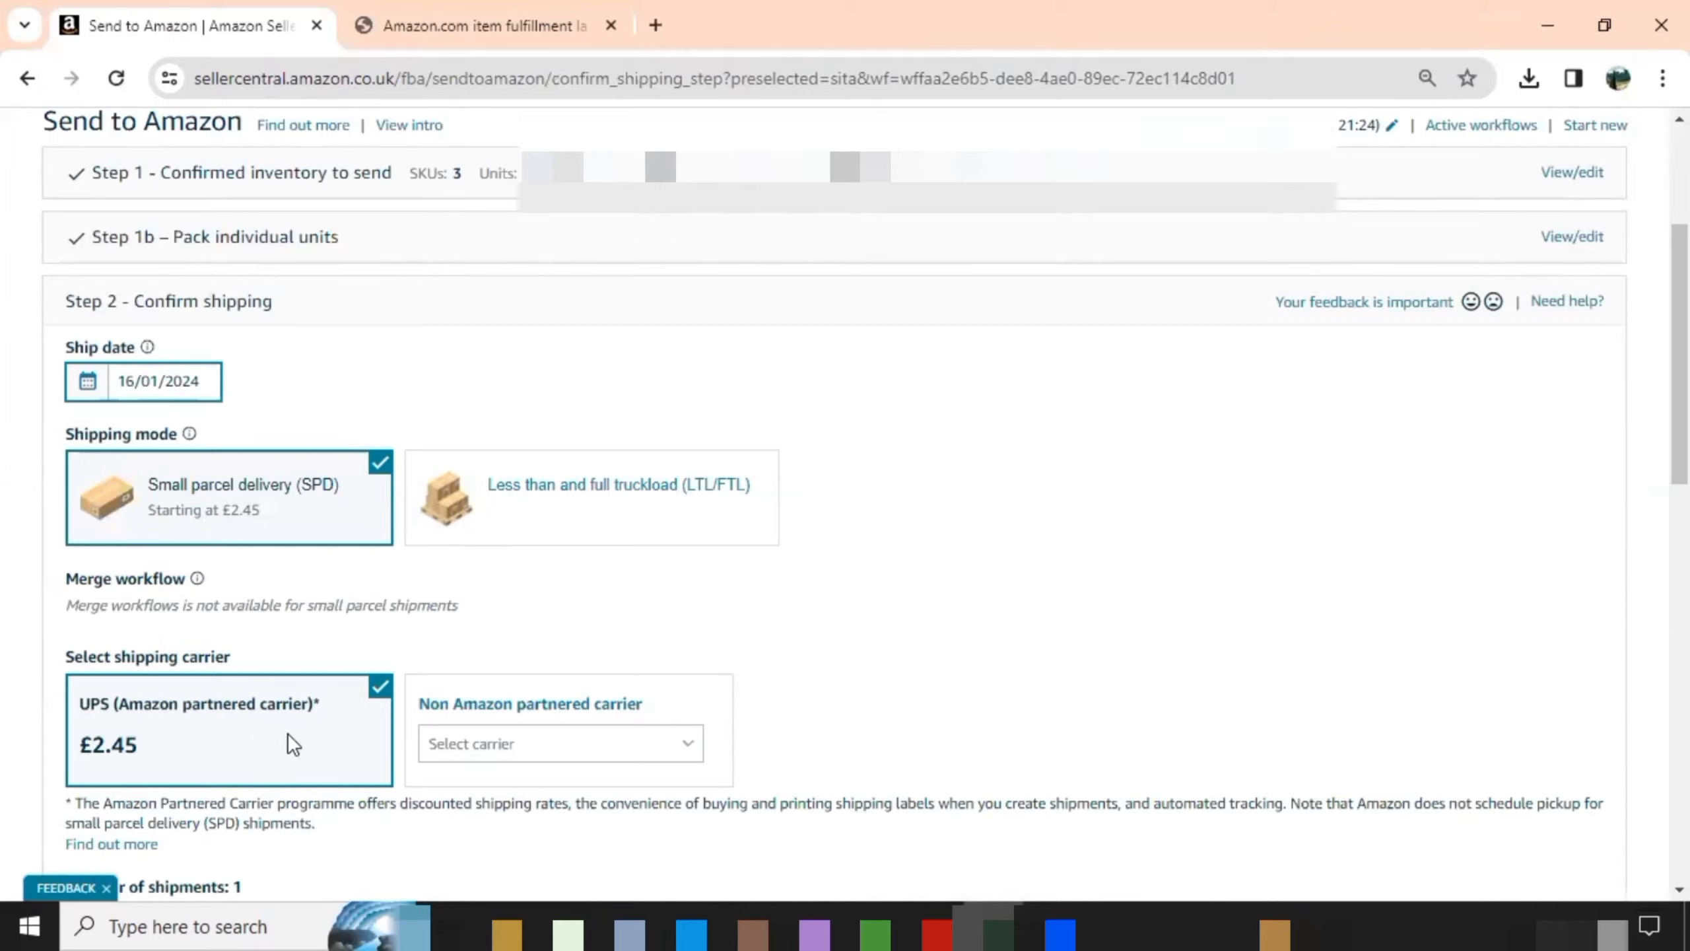
click(488, 744)
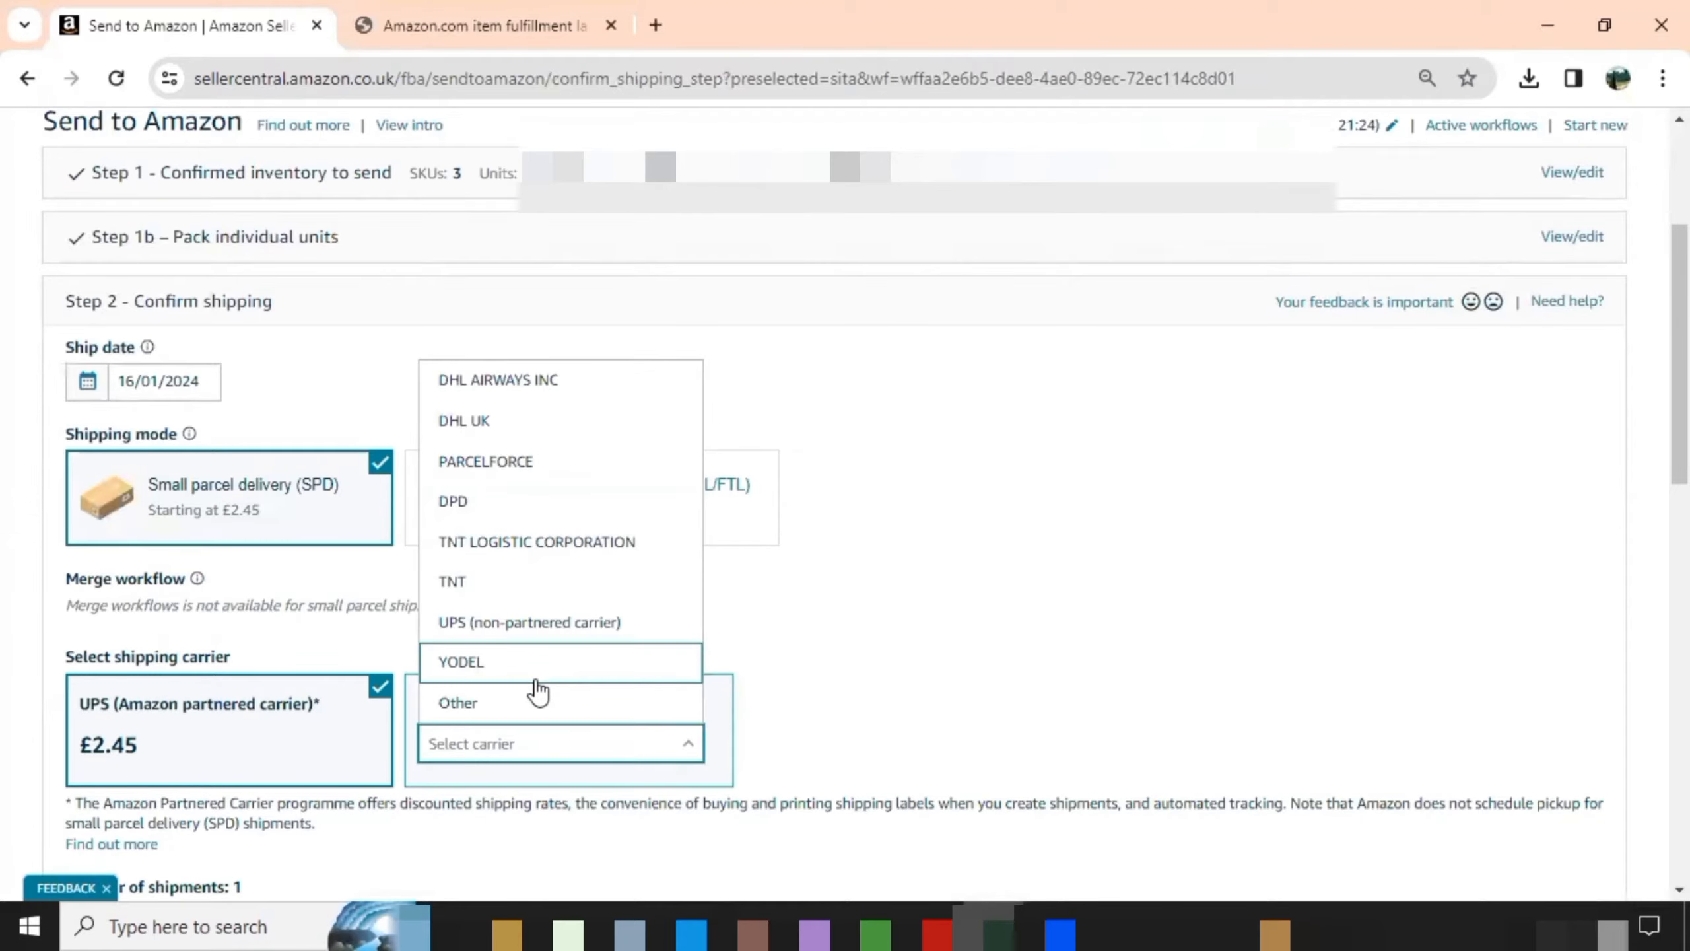
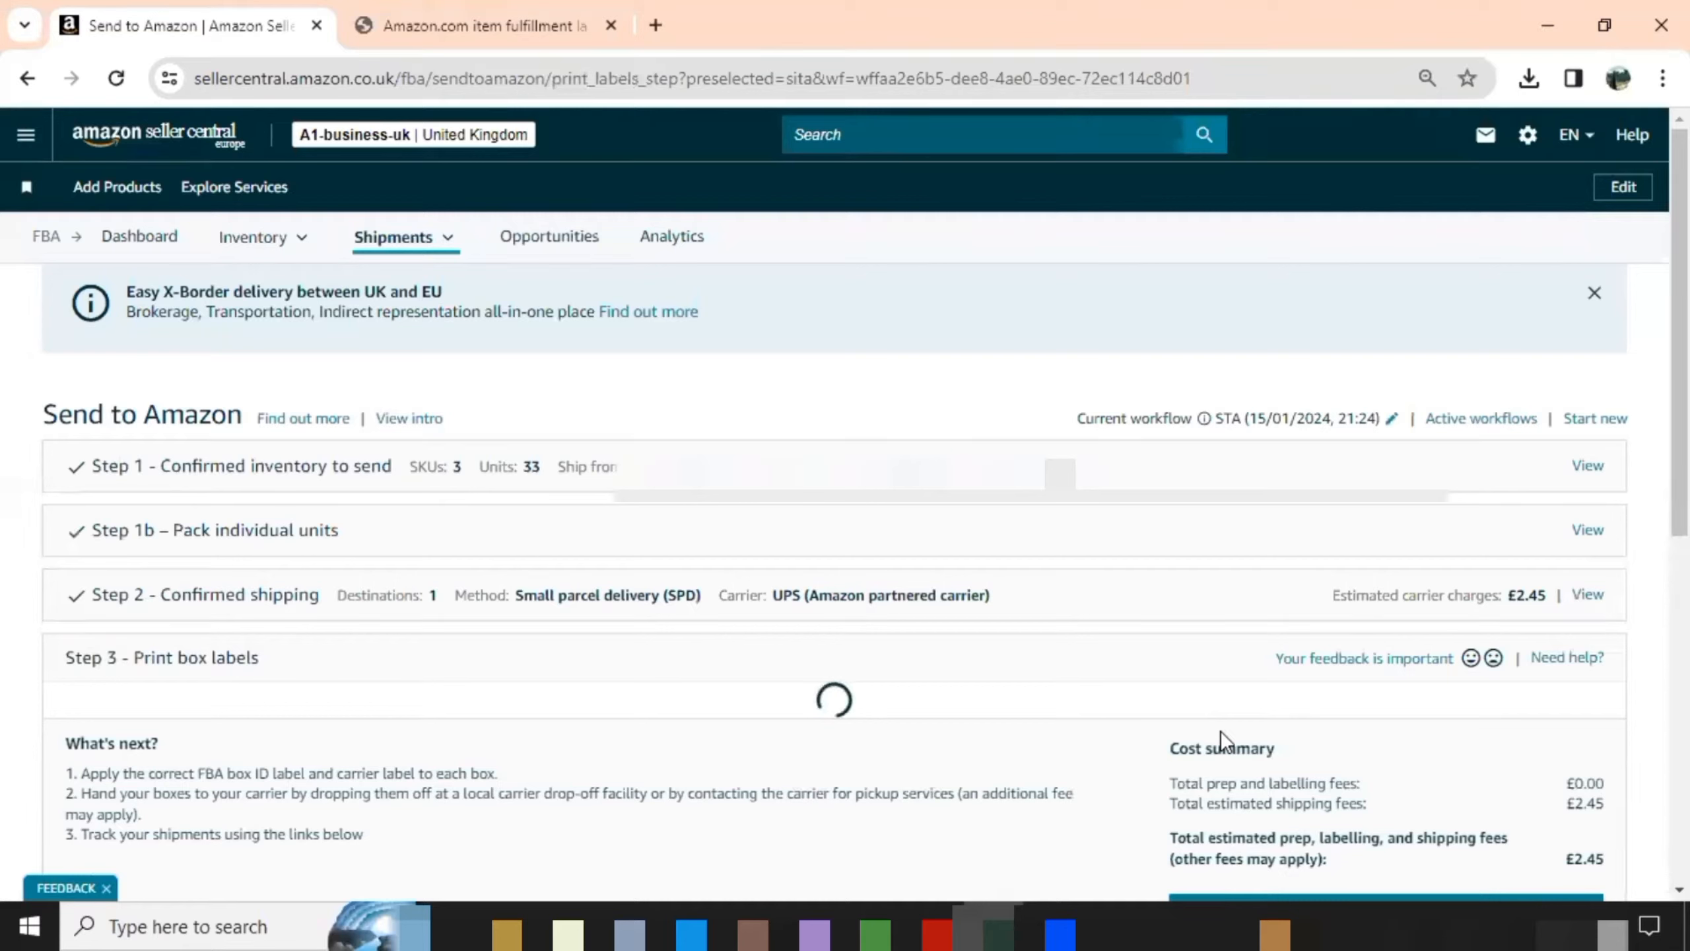
Step: Generate the box and shipping labels for Shipment #1 in the 8.5" X 5.5" (US Letter) format
scroll(1630, 501, down, 2)
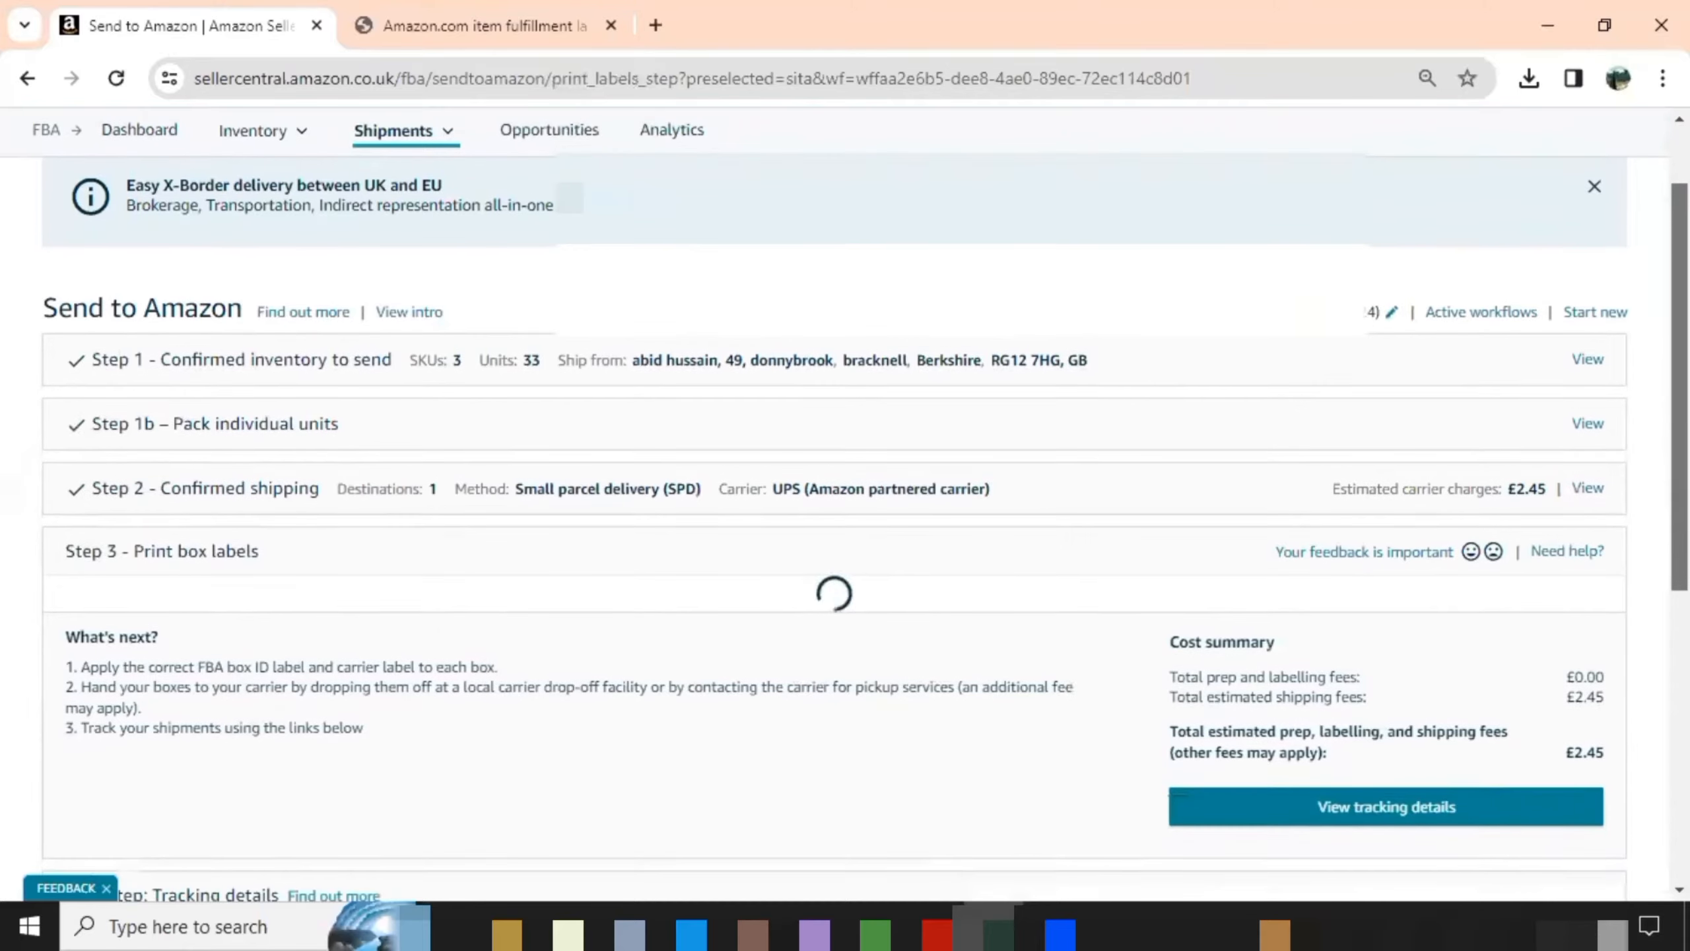
scroll(1630, 502, down, 2)
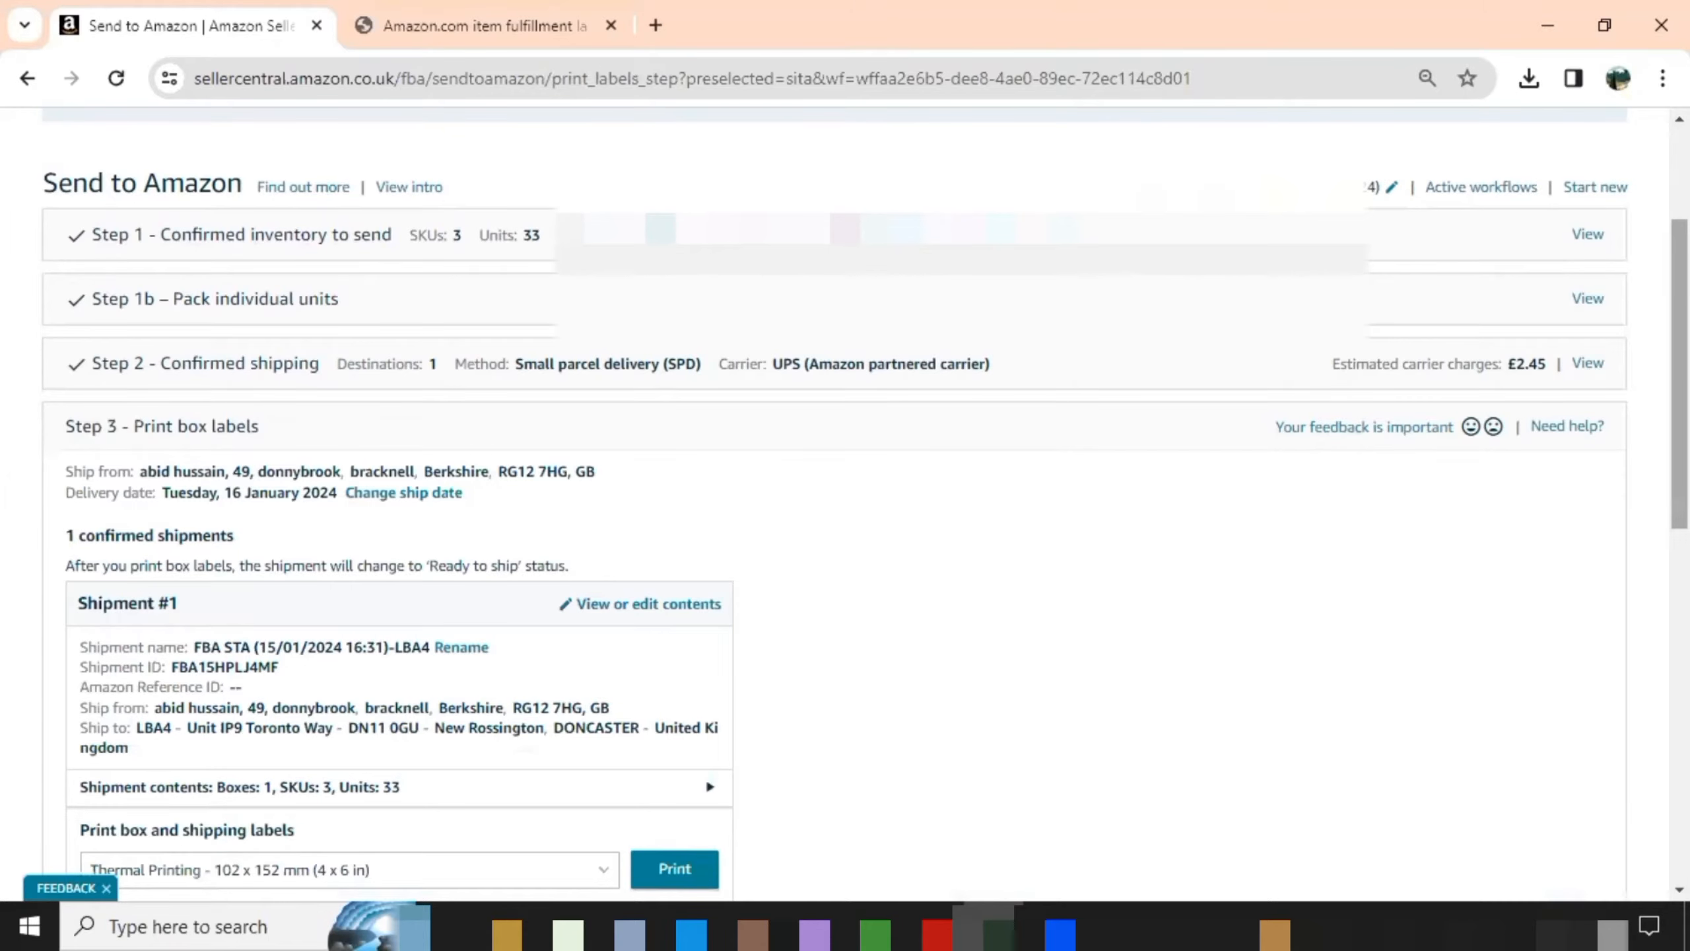
scroll(865, 499, down, 3)
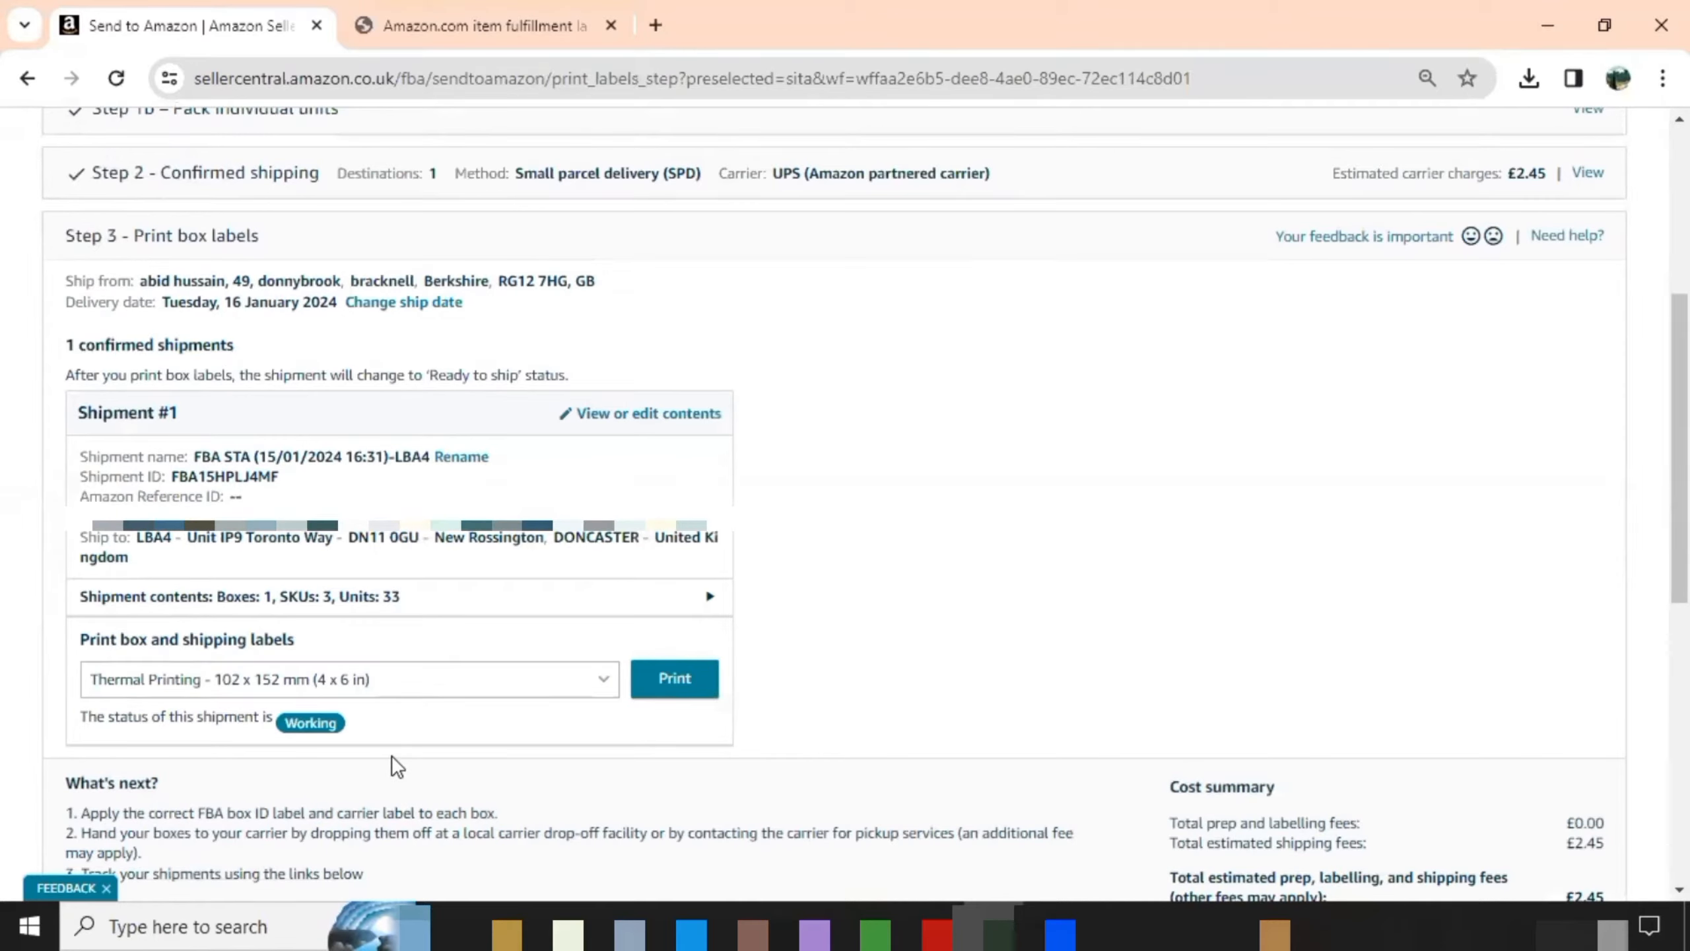
click(436, 686)
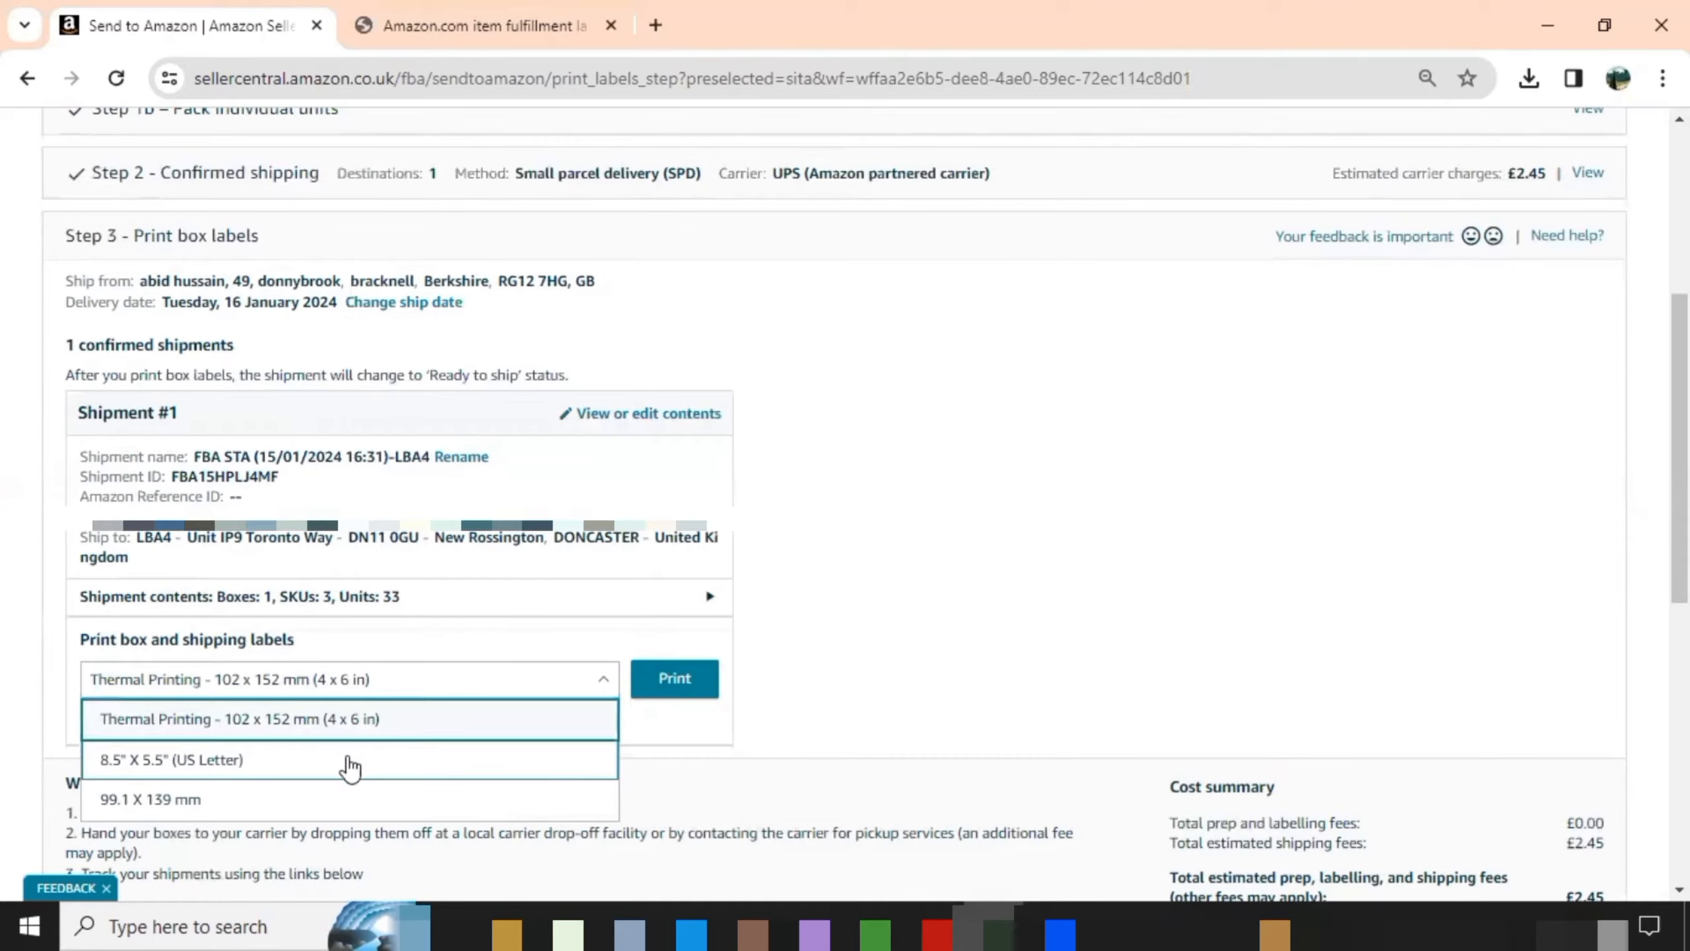
click(340, 762)
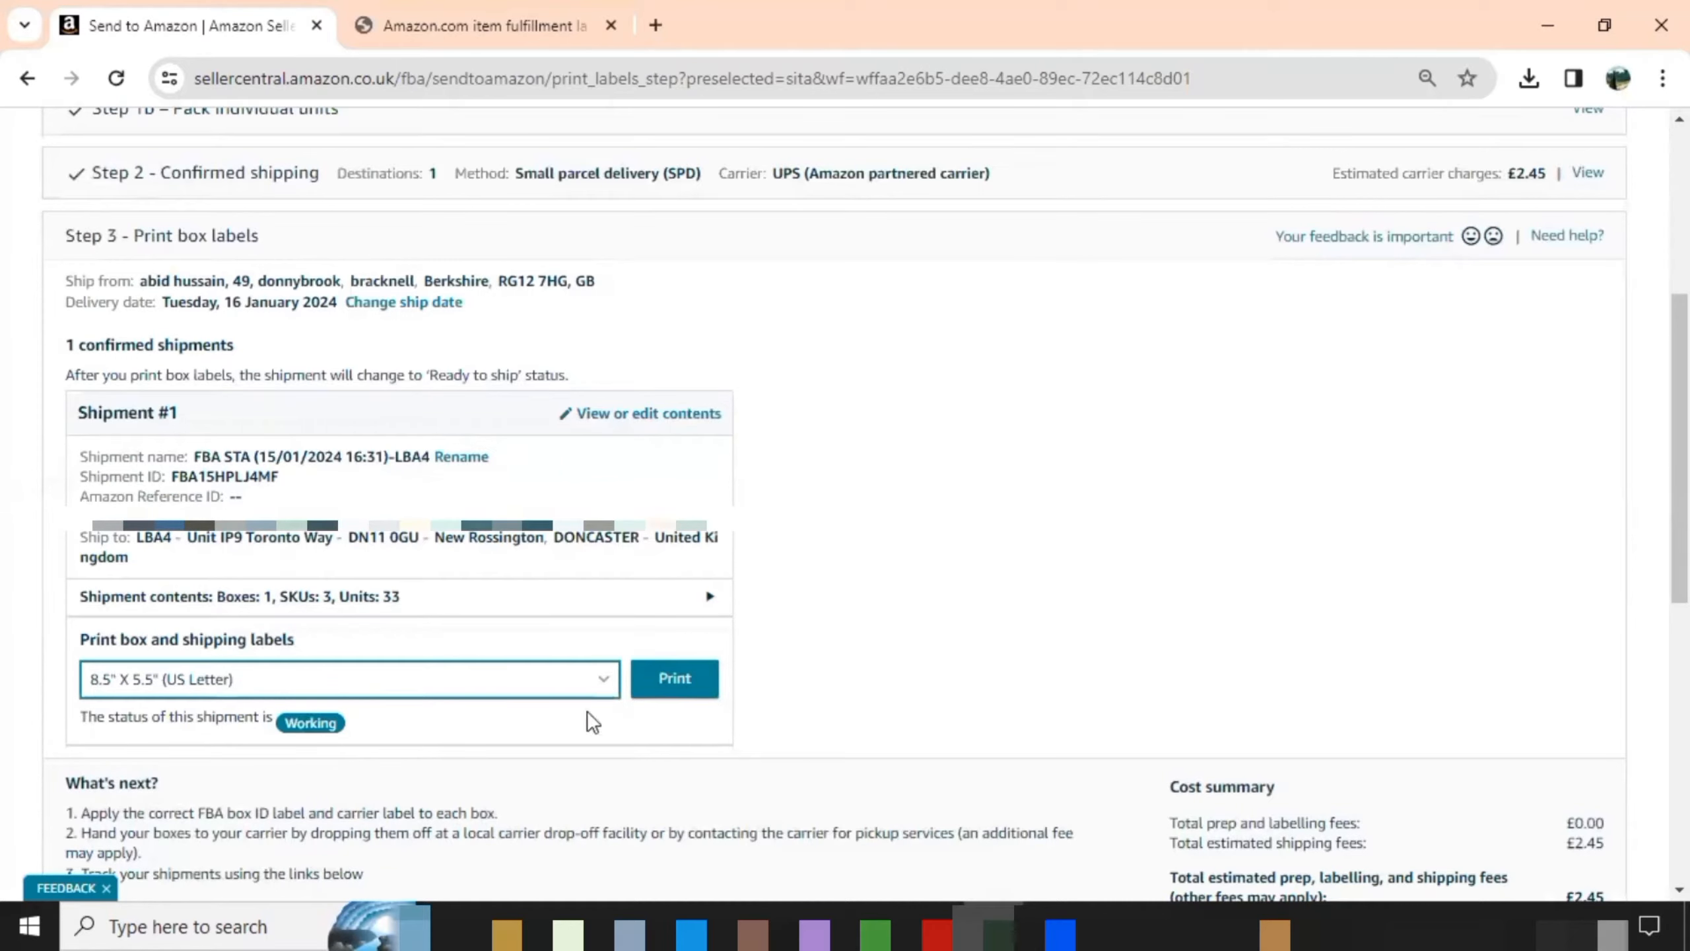
click(672, 686)
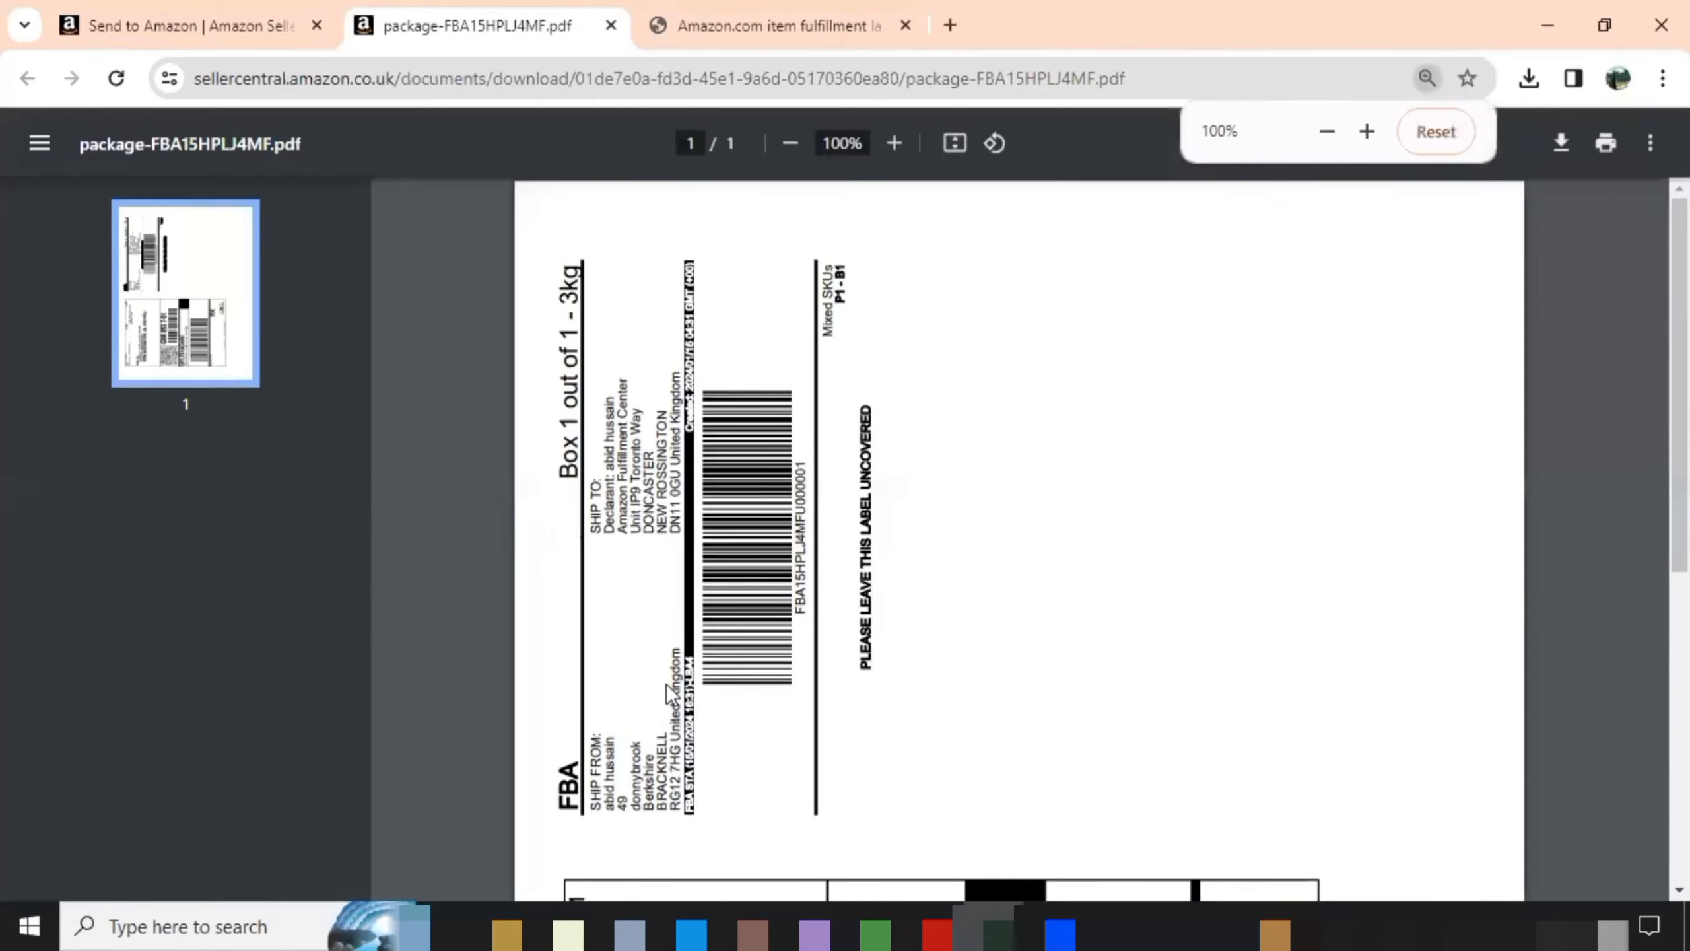
Step: Look through the FBA box label and UPS label in the PDF, and check the available destinations in the print settings
scroll(1500, 337, down, 8)
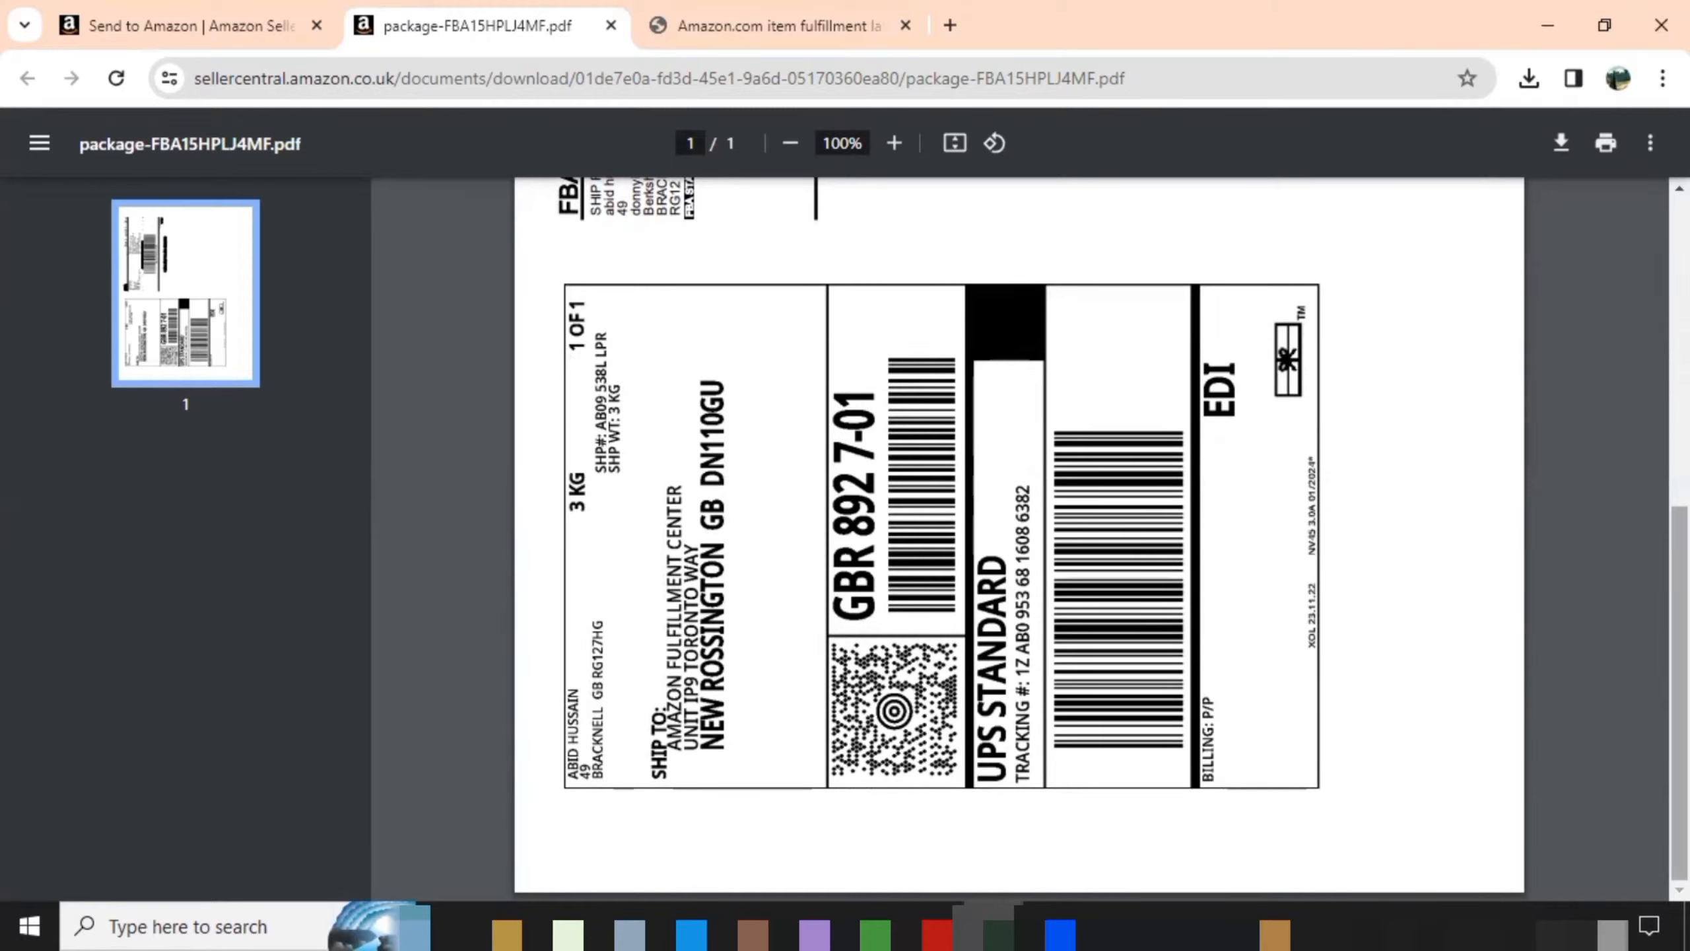
scroll(1019, 539, up, 6)
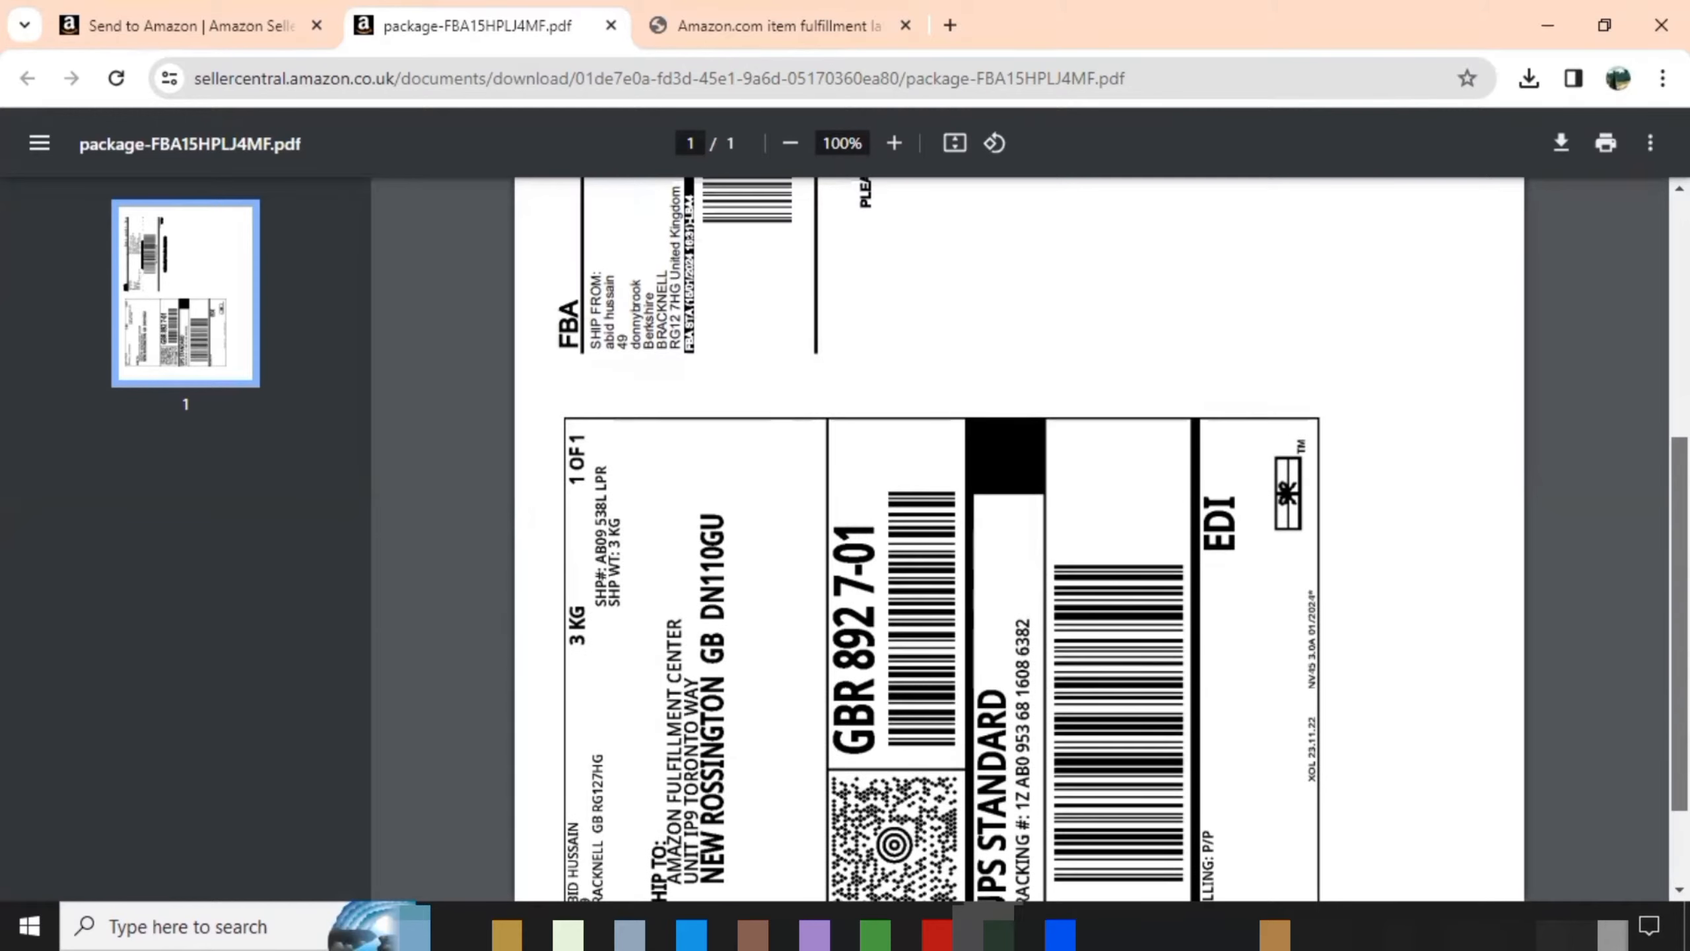
scroll(1018, 540, up, 3)
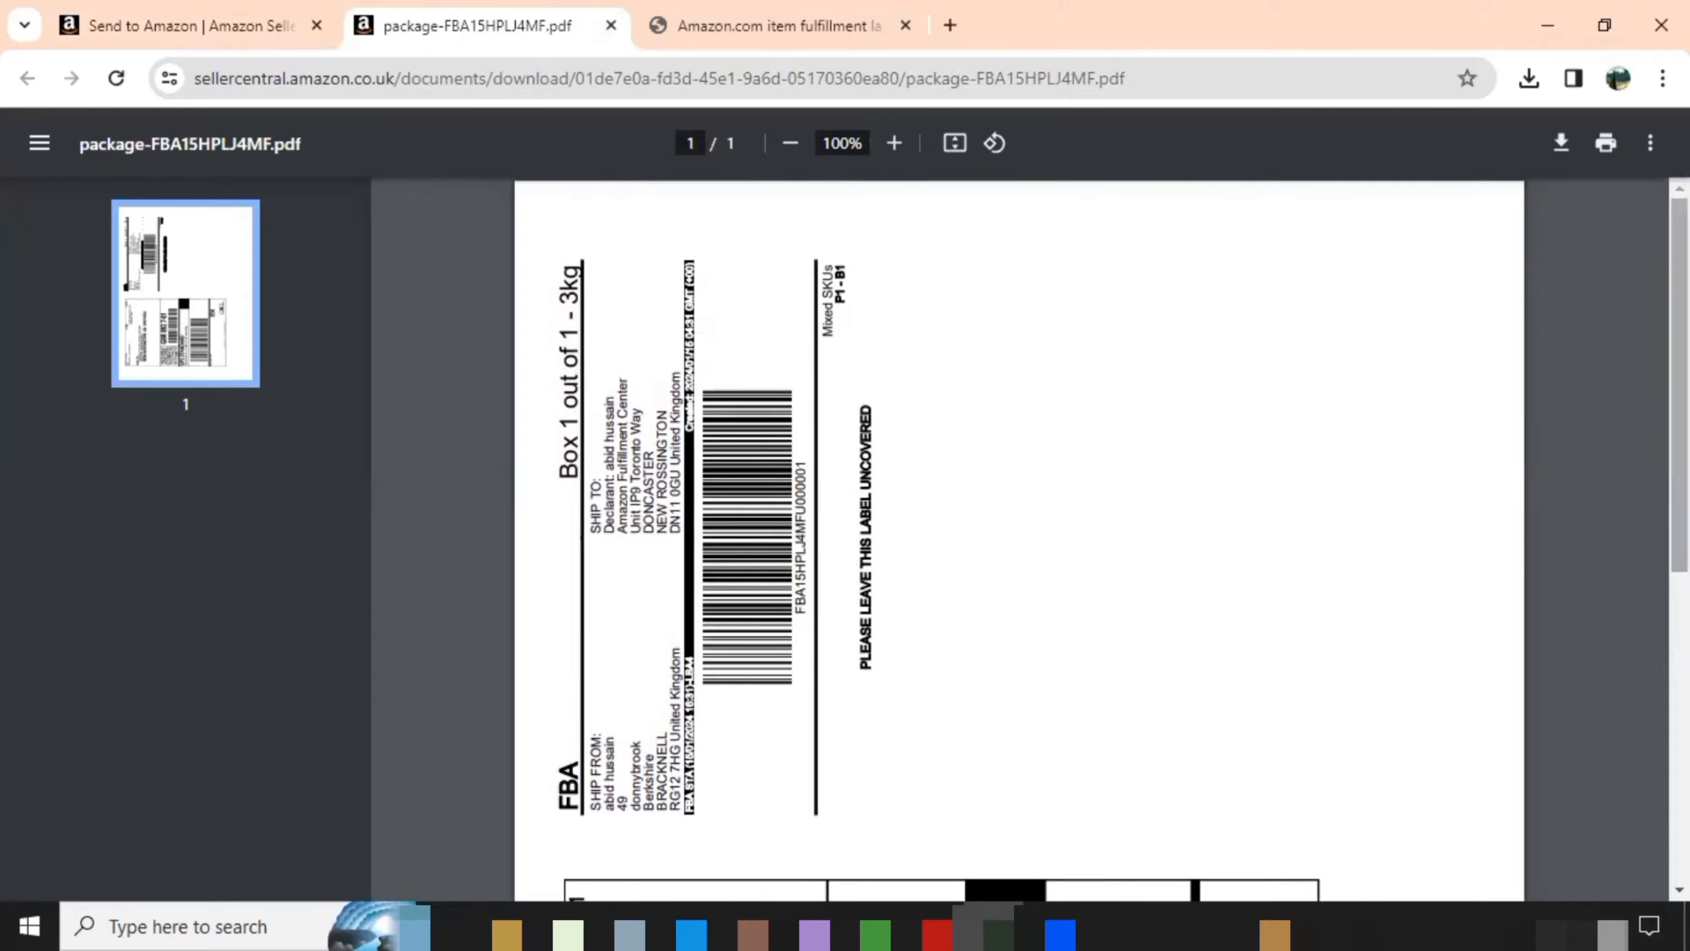
click(1603, 150)
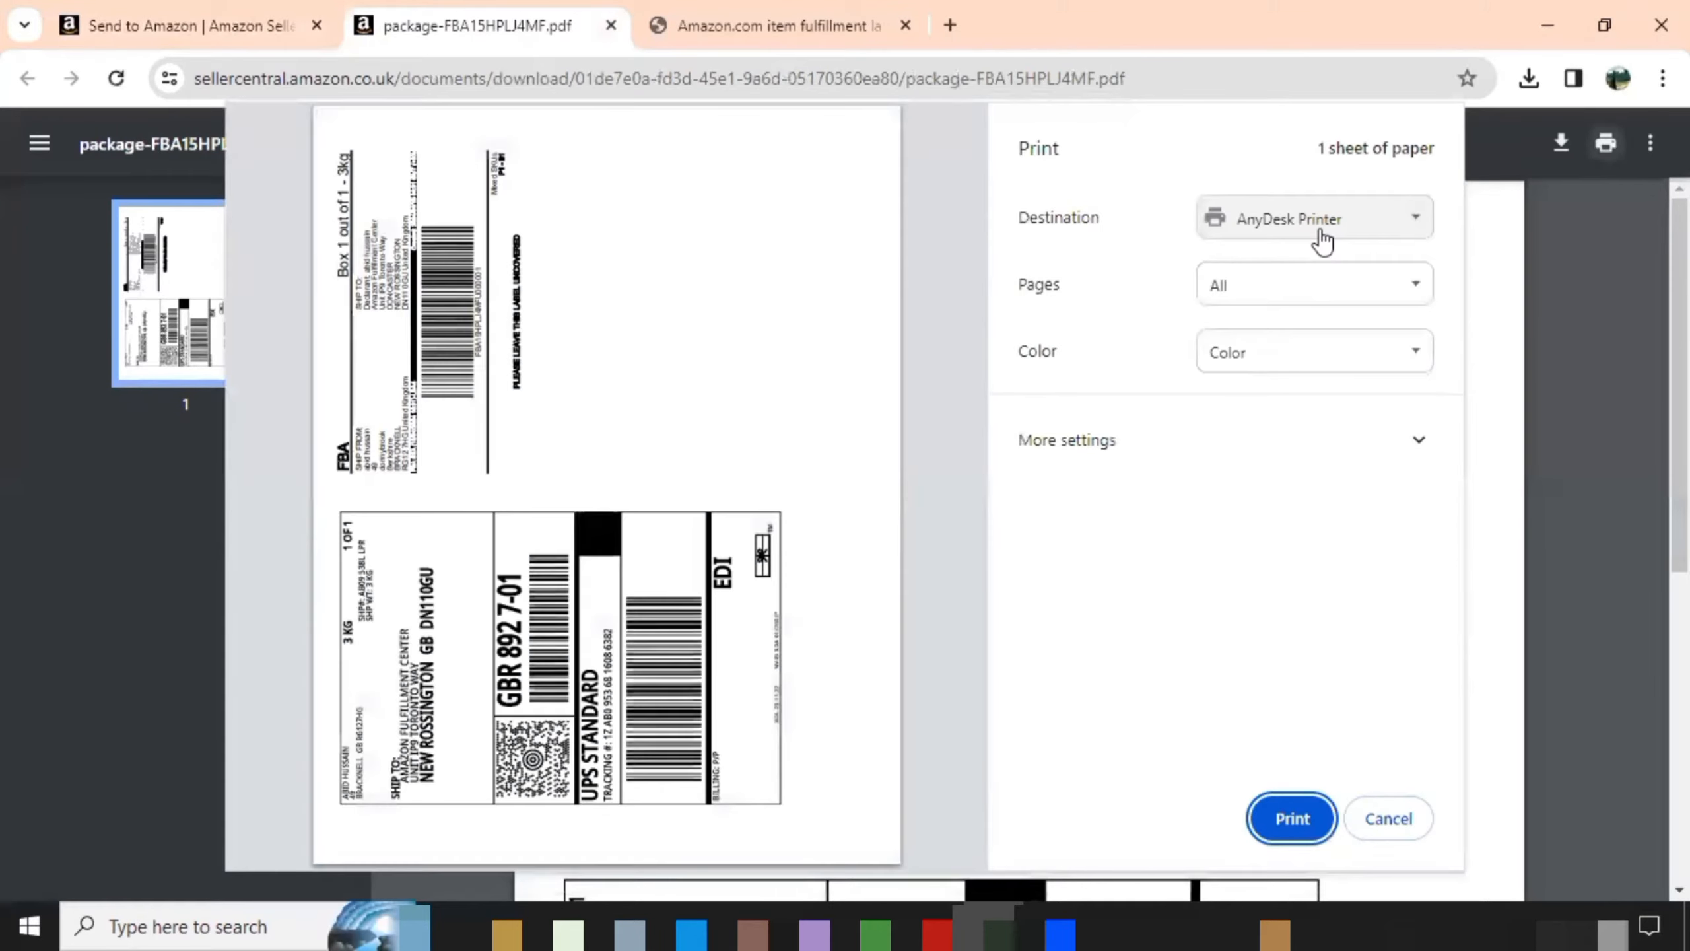
click(1322, 227)
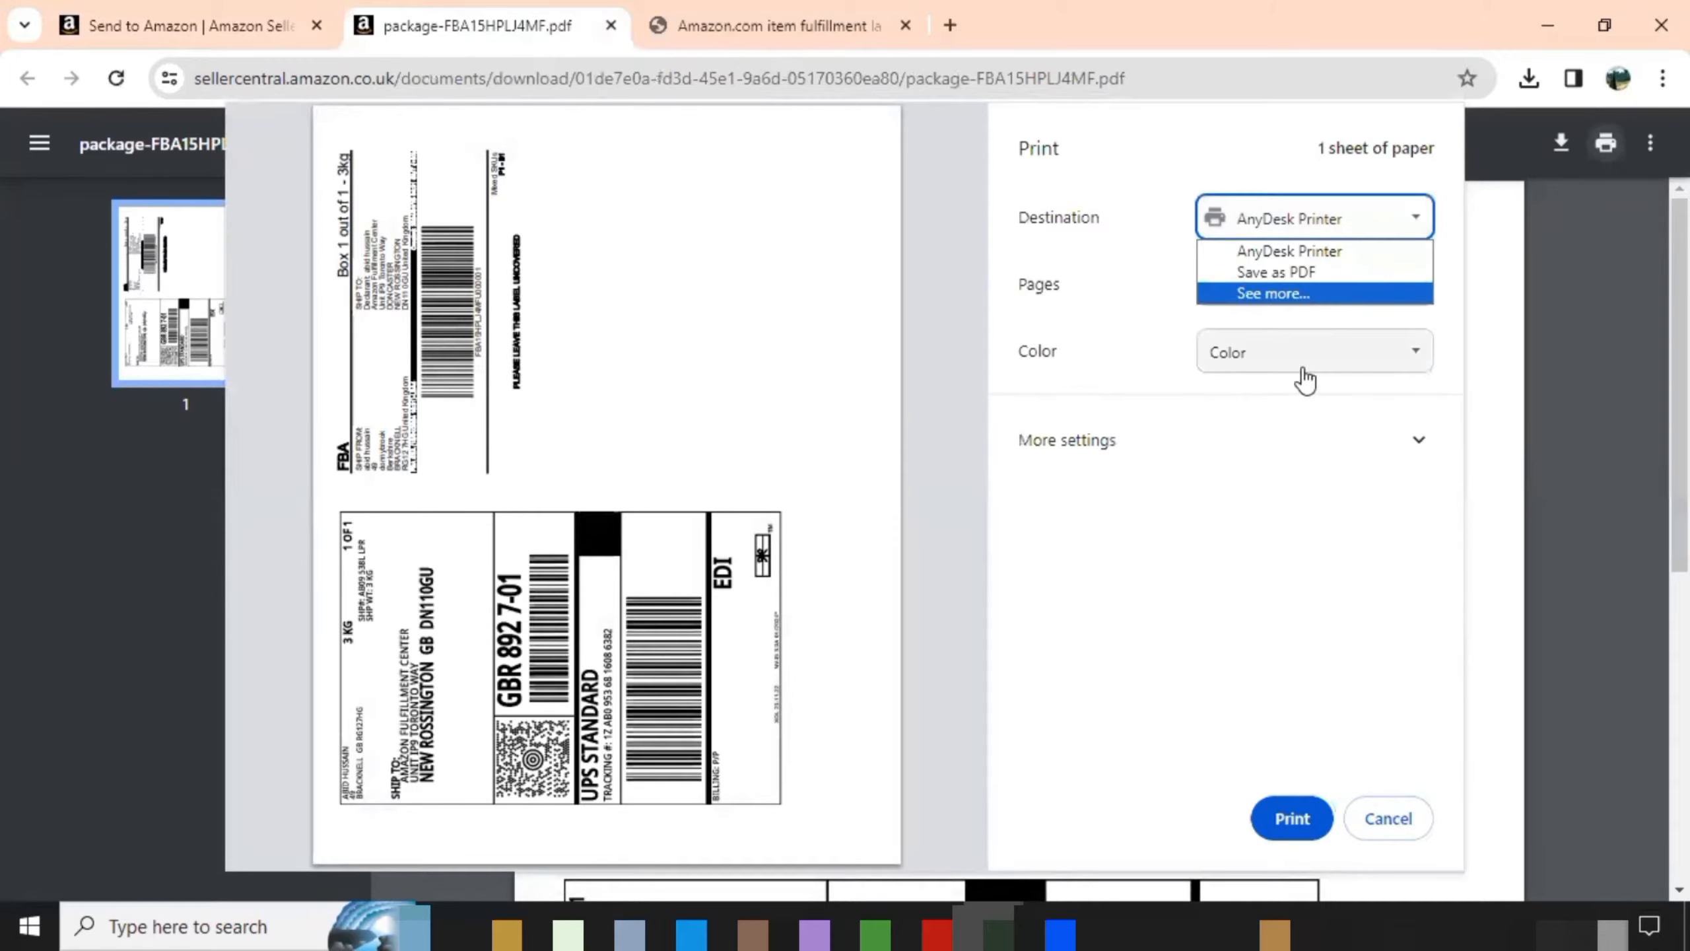
click(1320, 578)
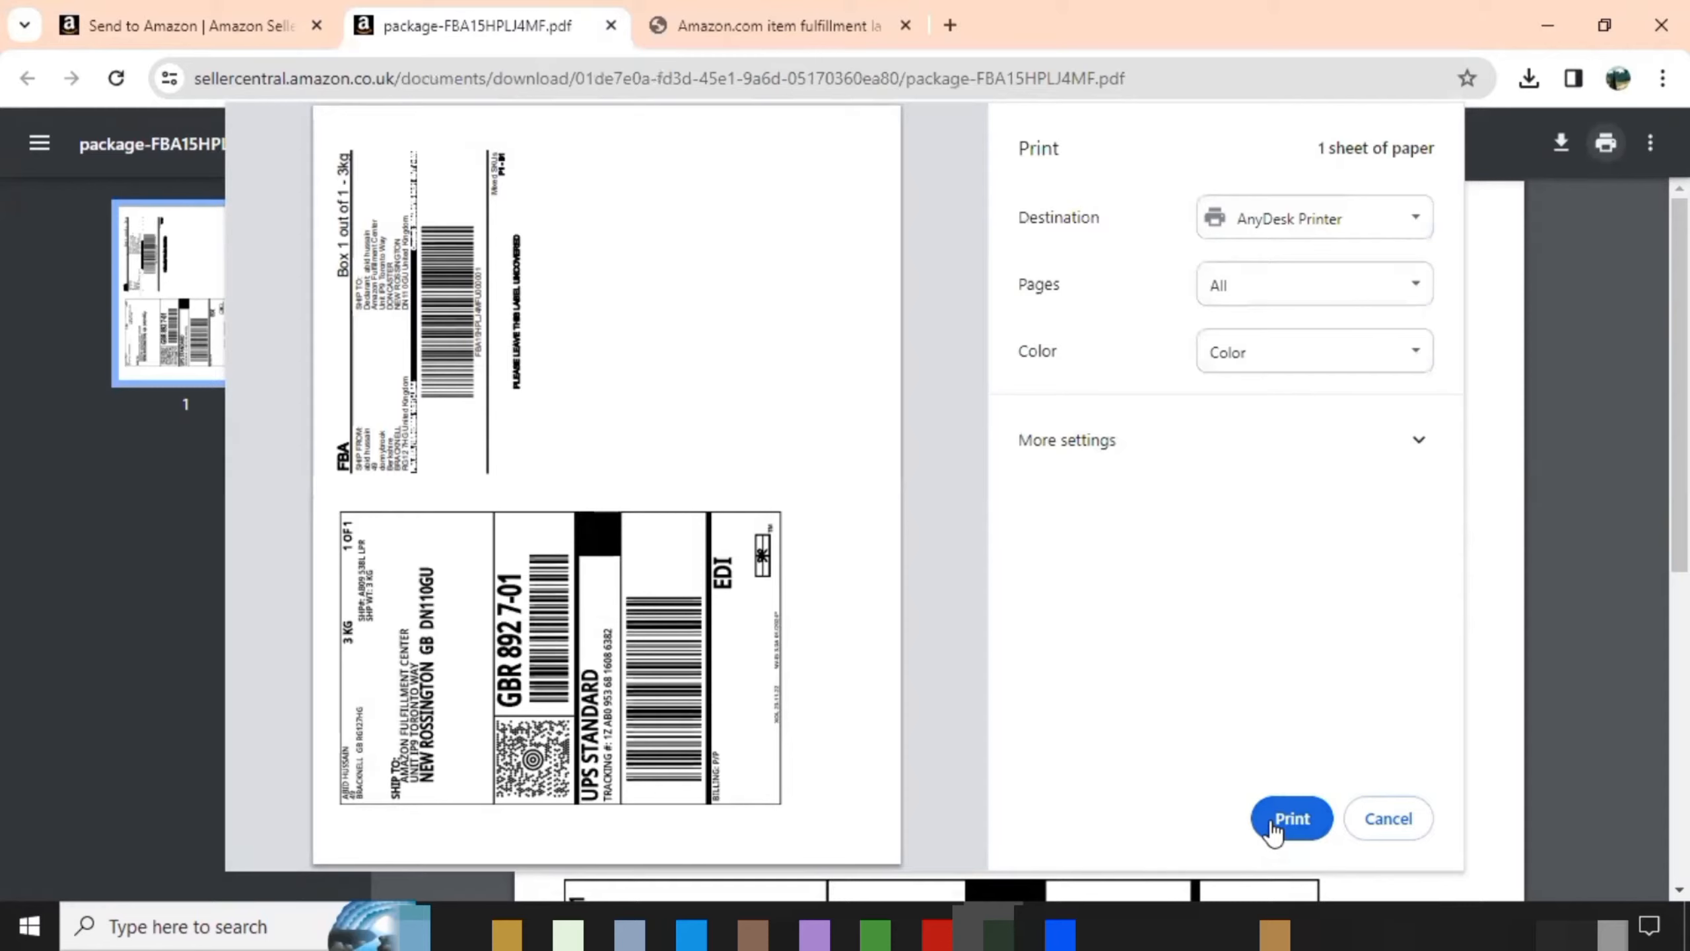
Step: Return to the Send to Amazon page and open the shipment's tracking details
click(166, 10)
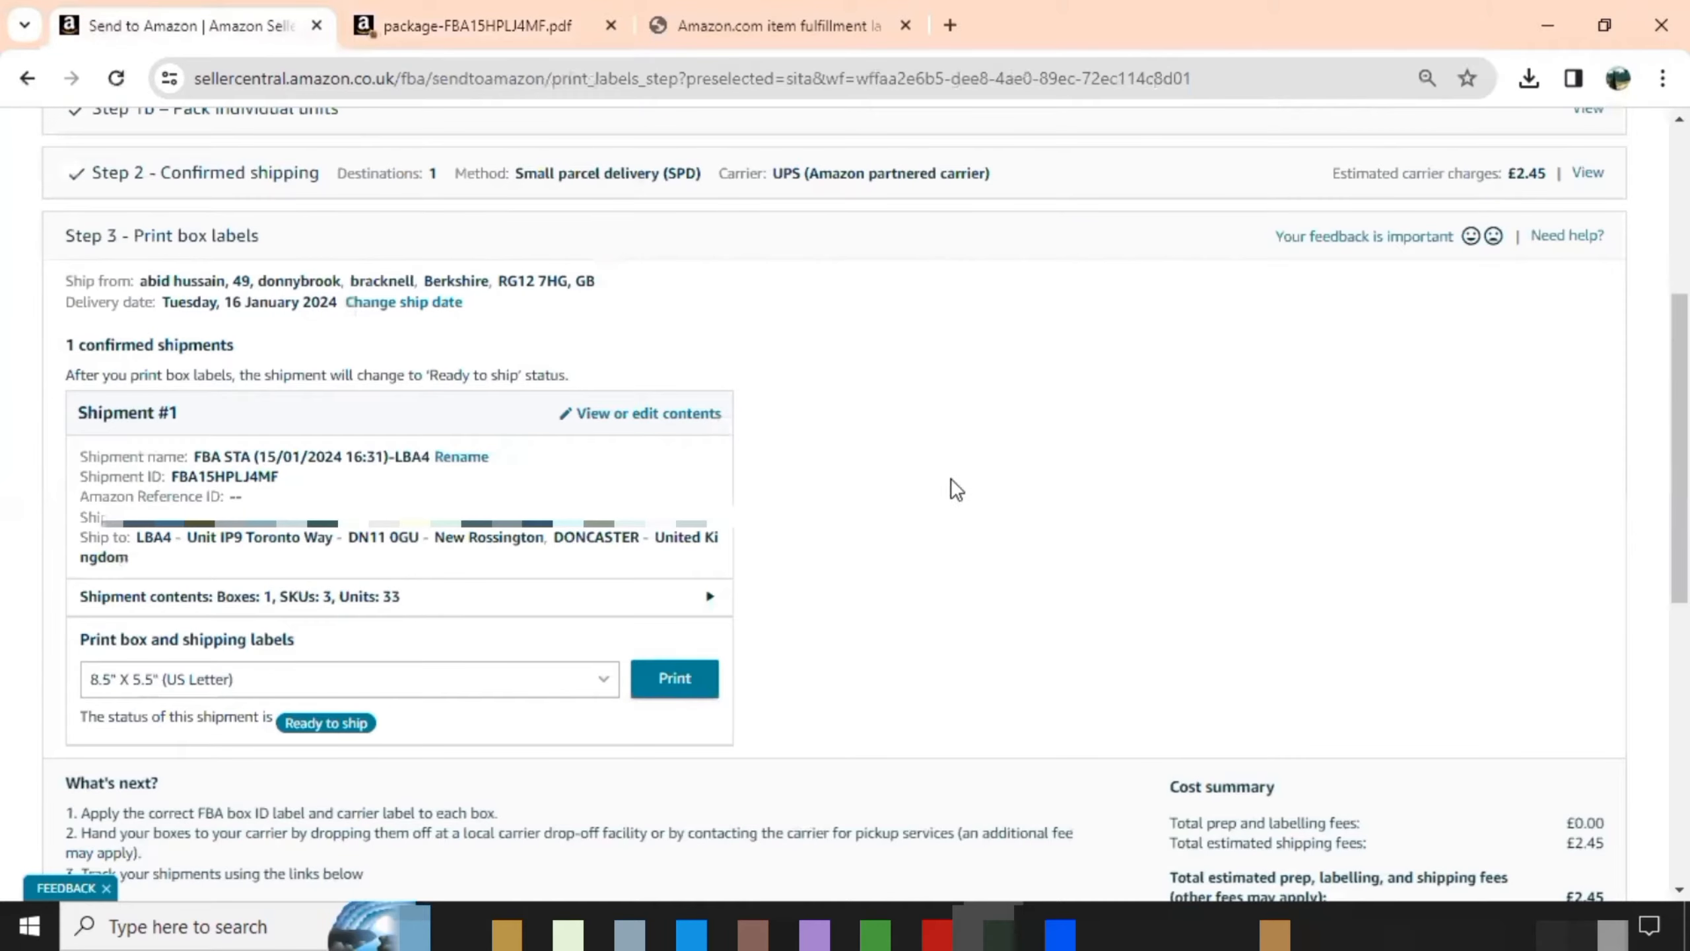
scroll(1389, 607, down, 5)
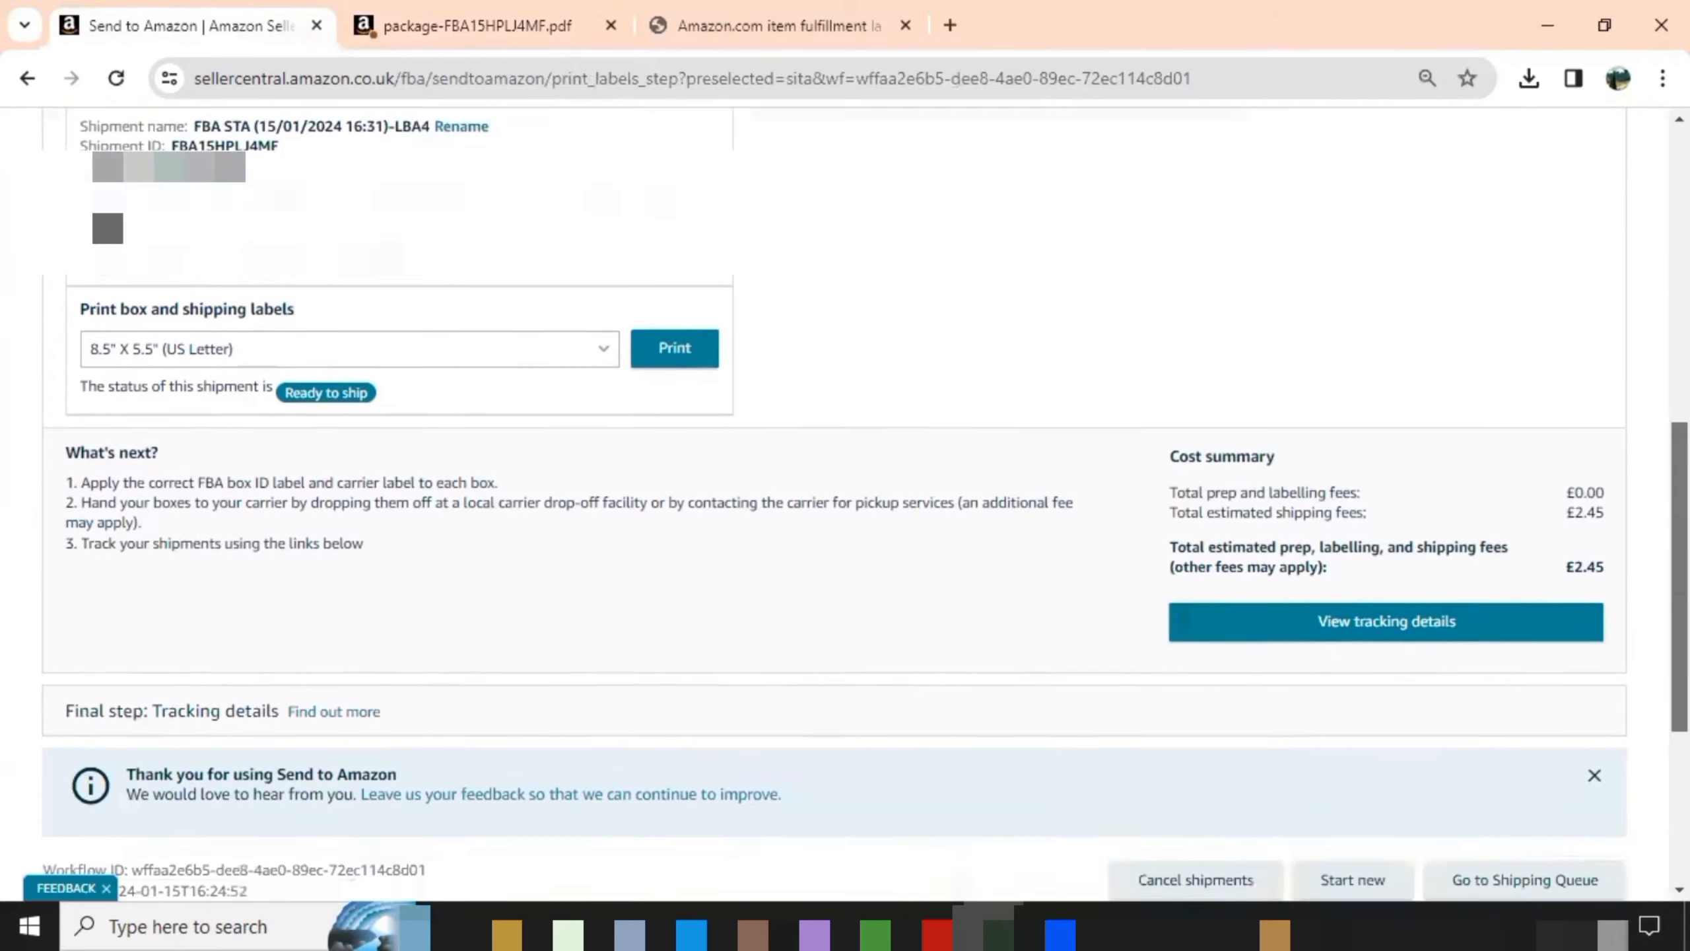
click(1392, 629)
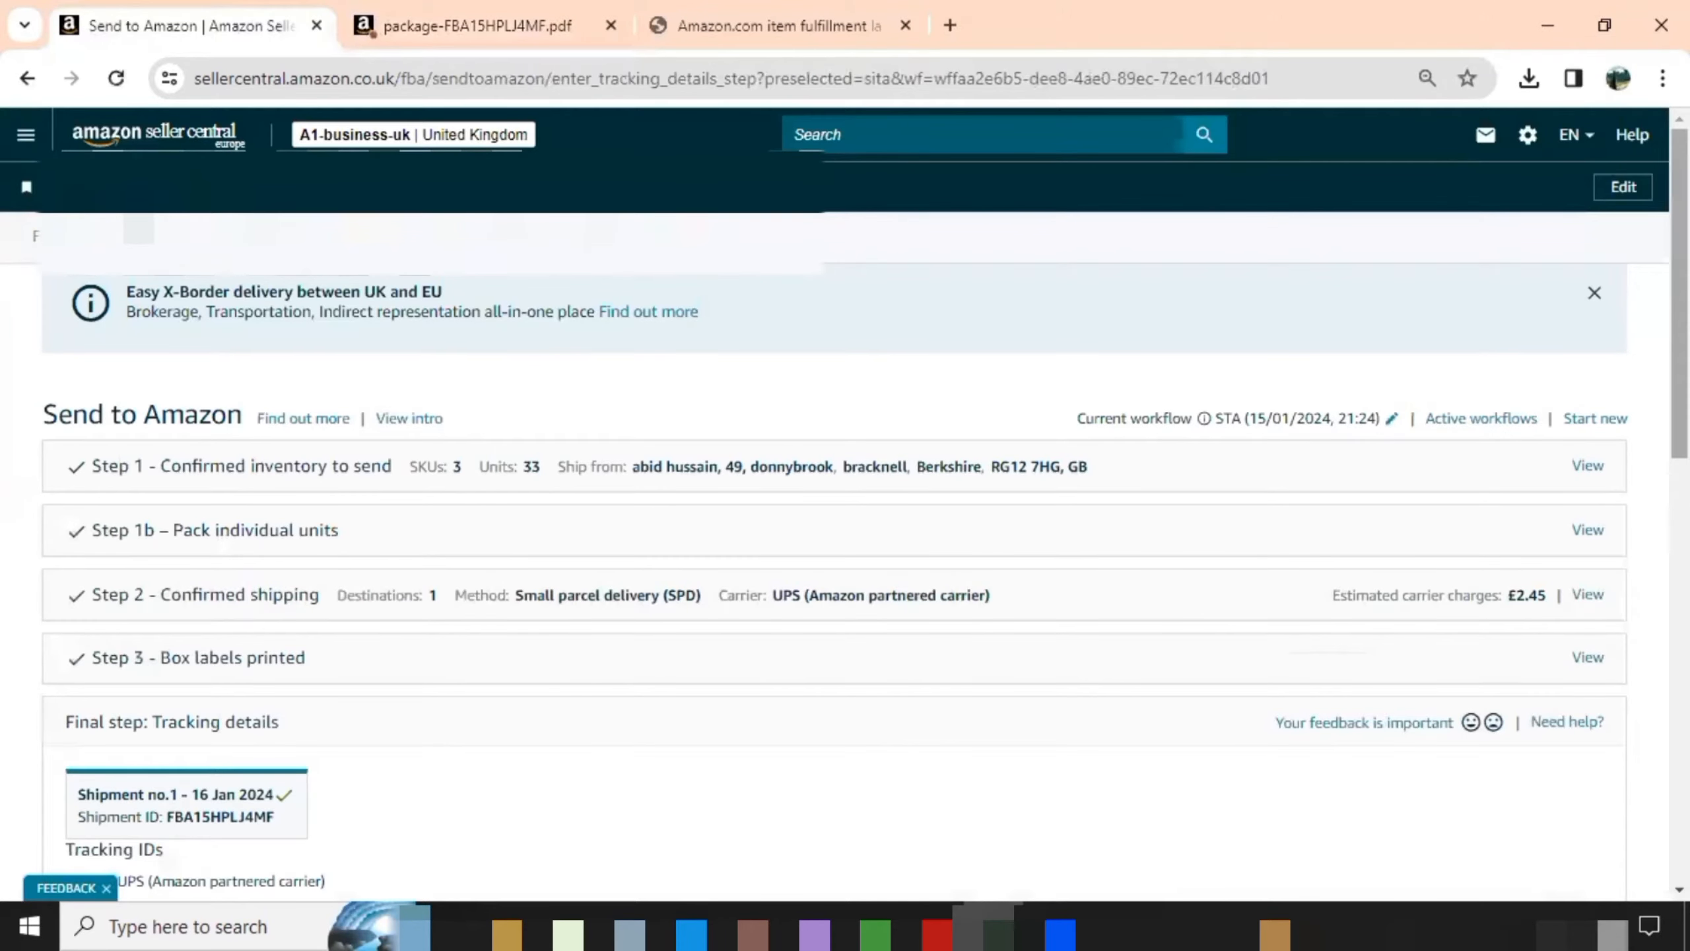
scroll(1389, 616, down, 6)
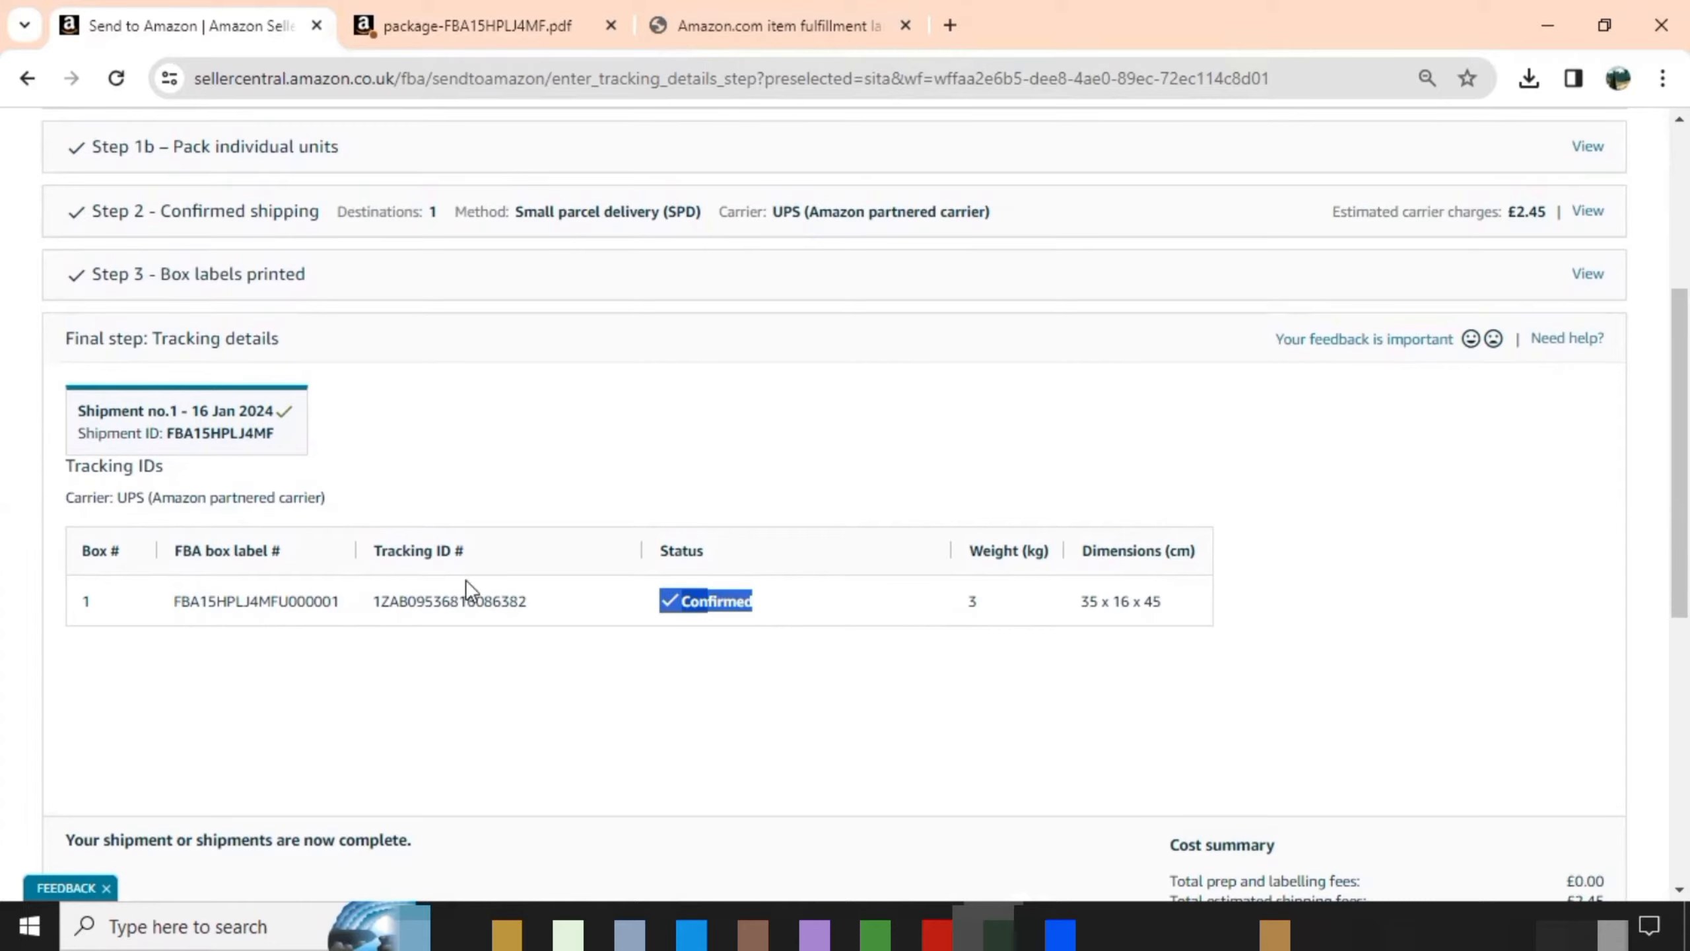
Step: Copy the box's tracking ID from the tracking details table
drag(543, 603, 376, 608)
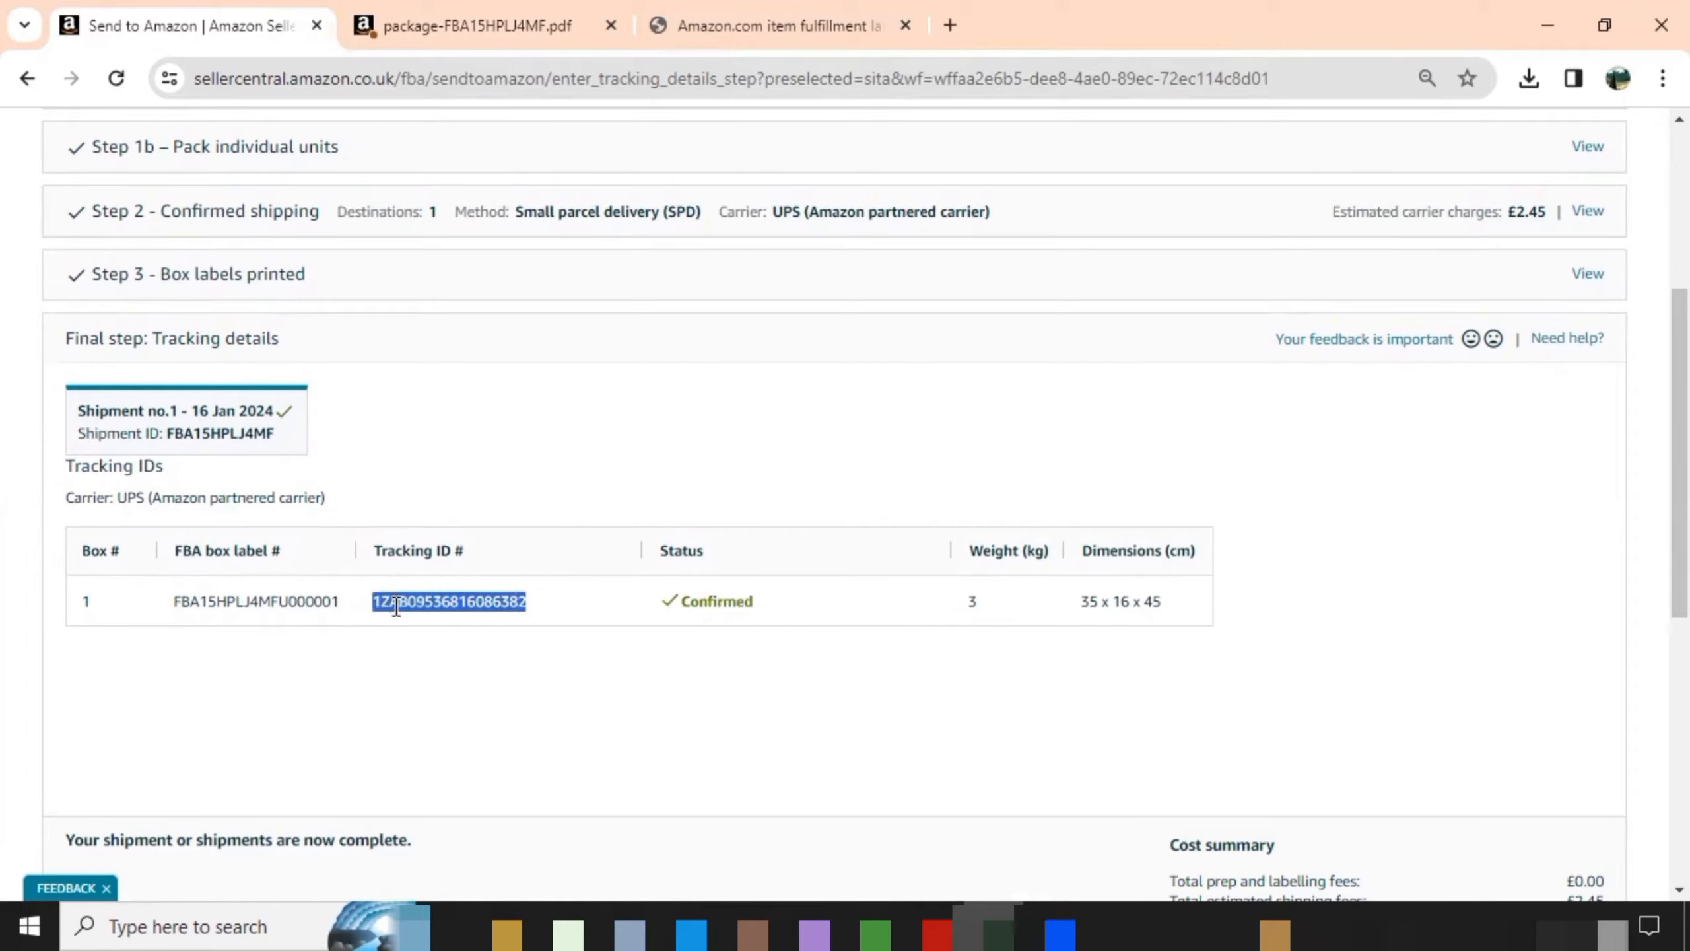
right_click(396, 606)
click(520, 346)
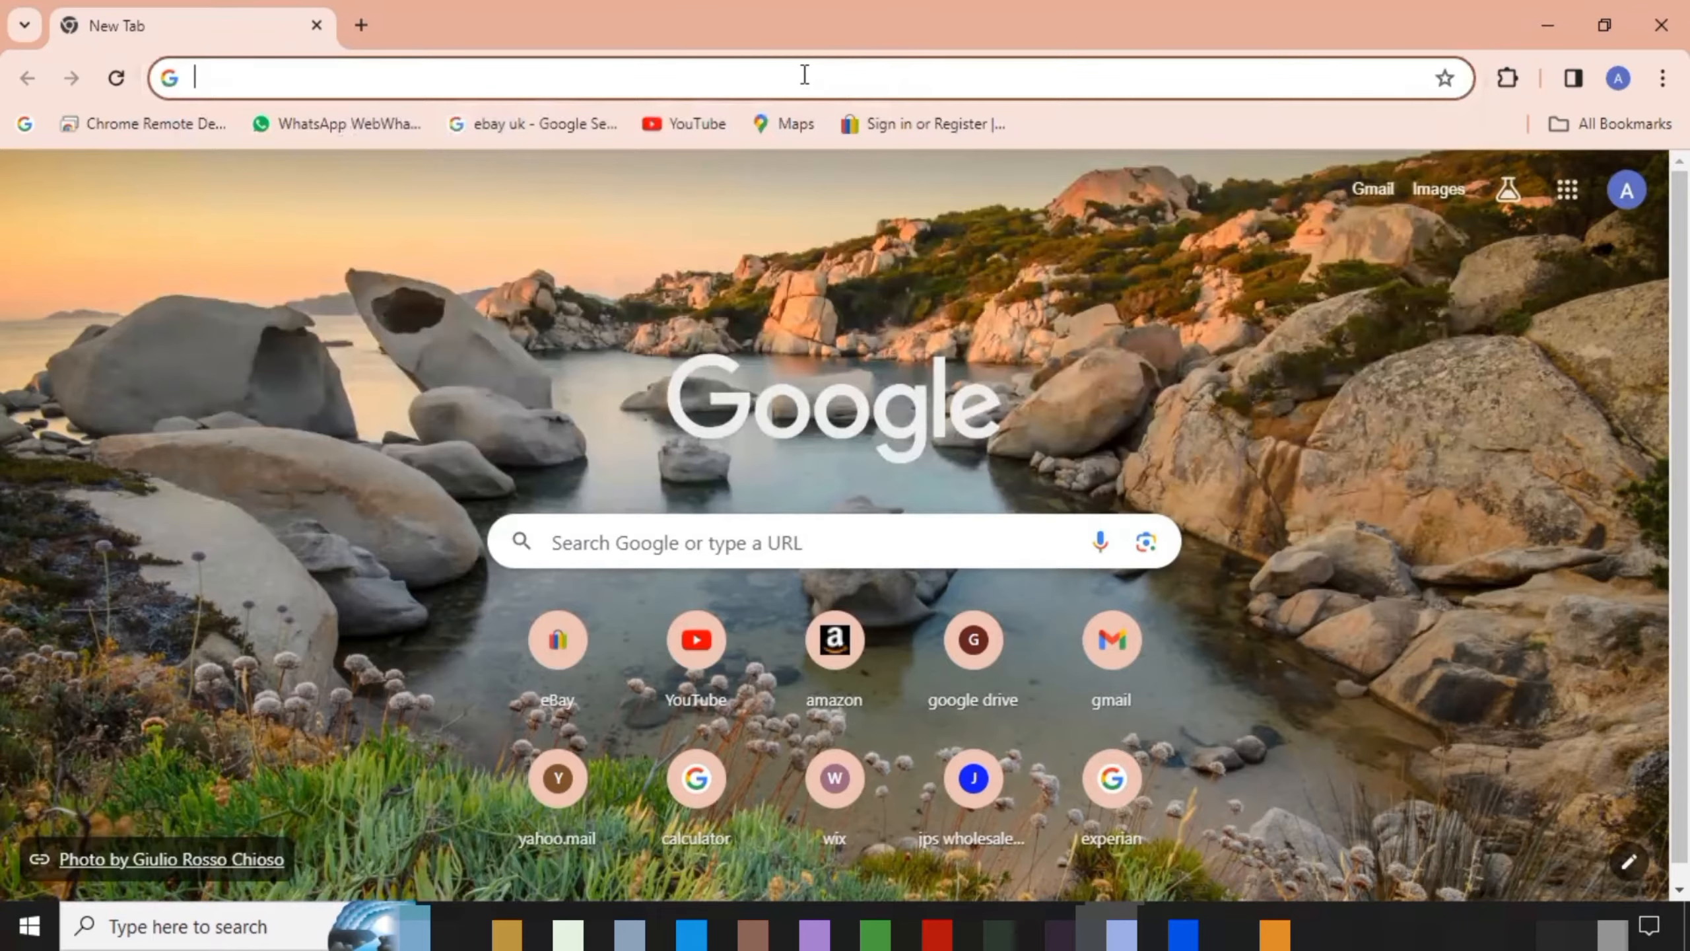
Step: Open the UPS United Kingdom login page in another browser window and opt in to all cookies
text(ups)
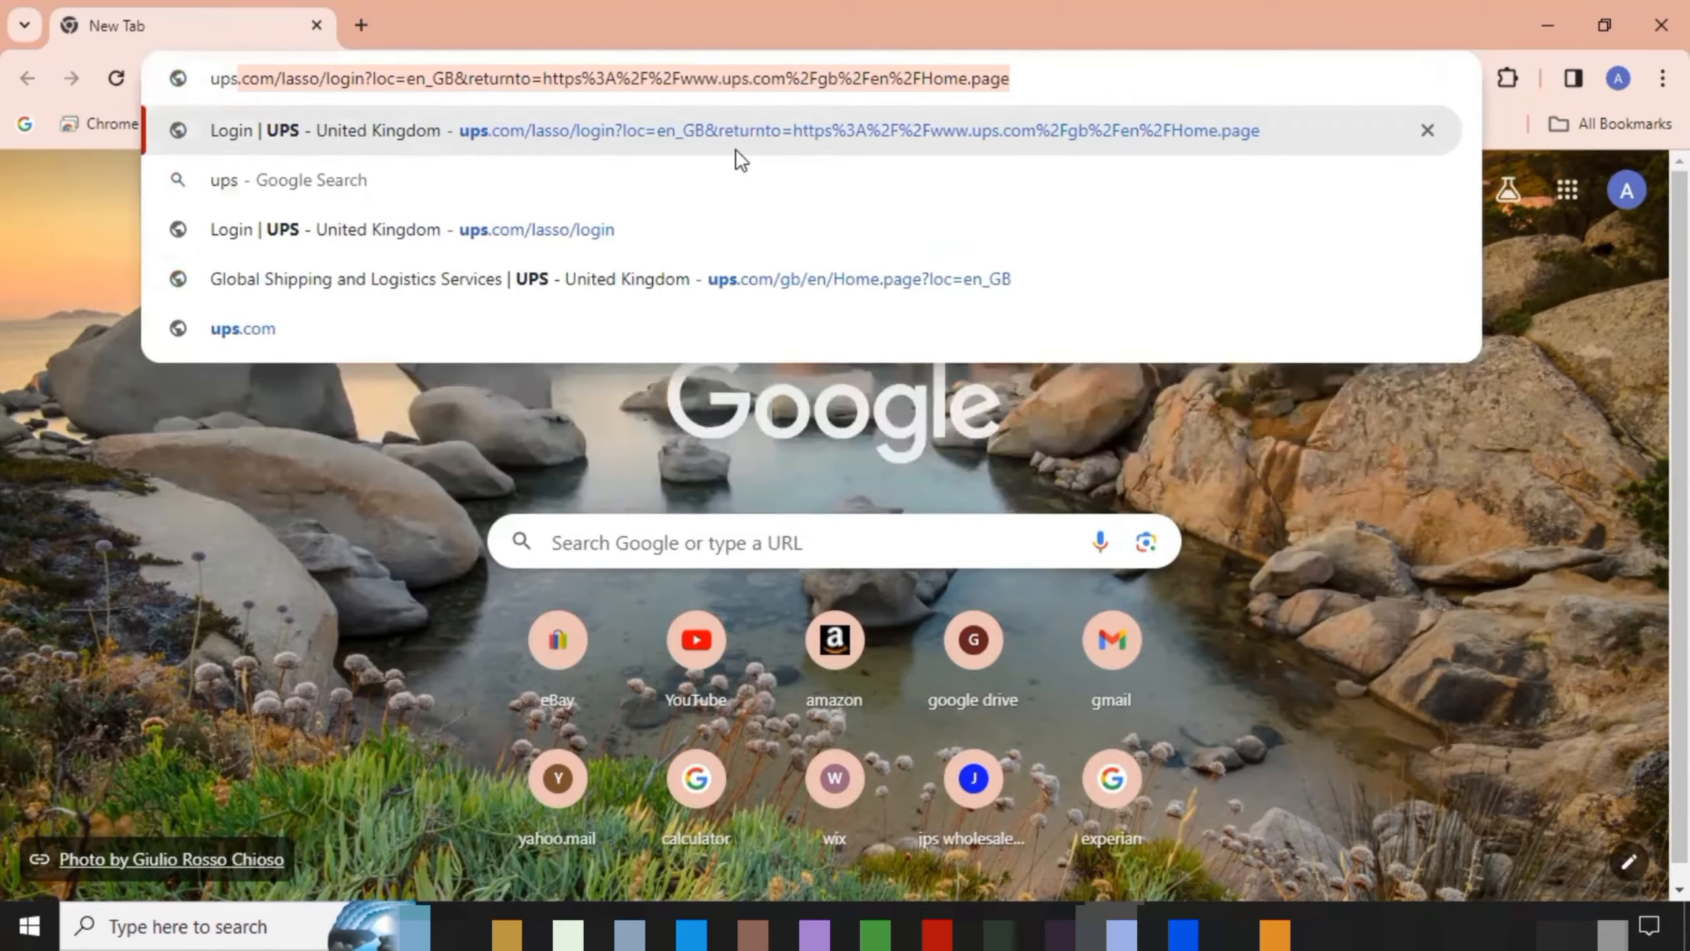
click(733, 132)
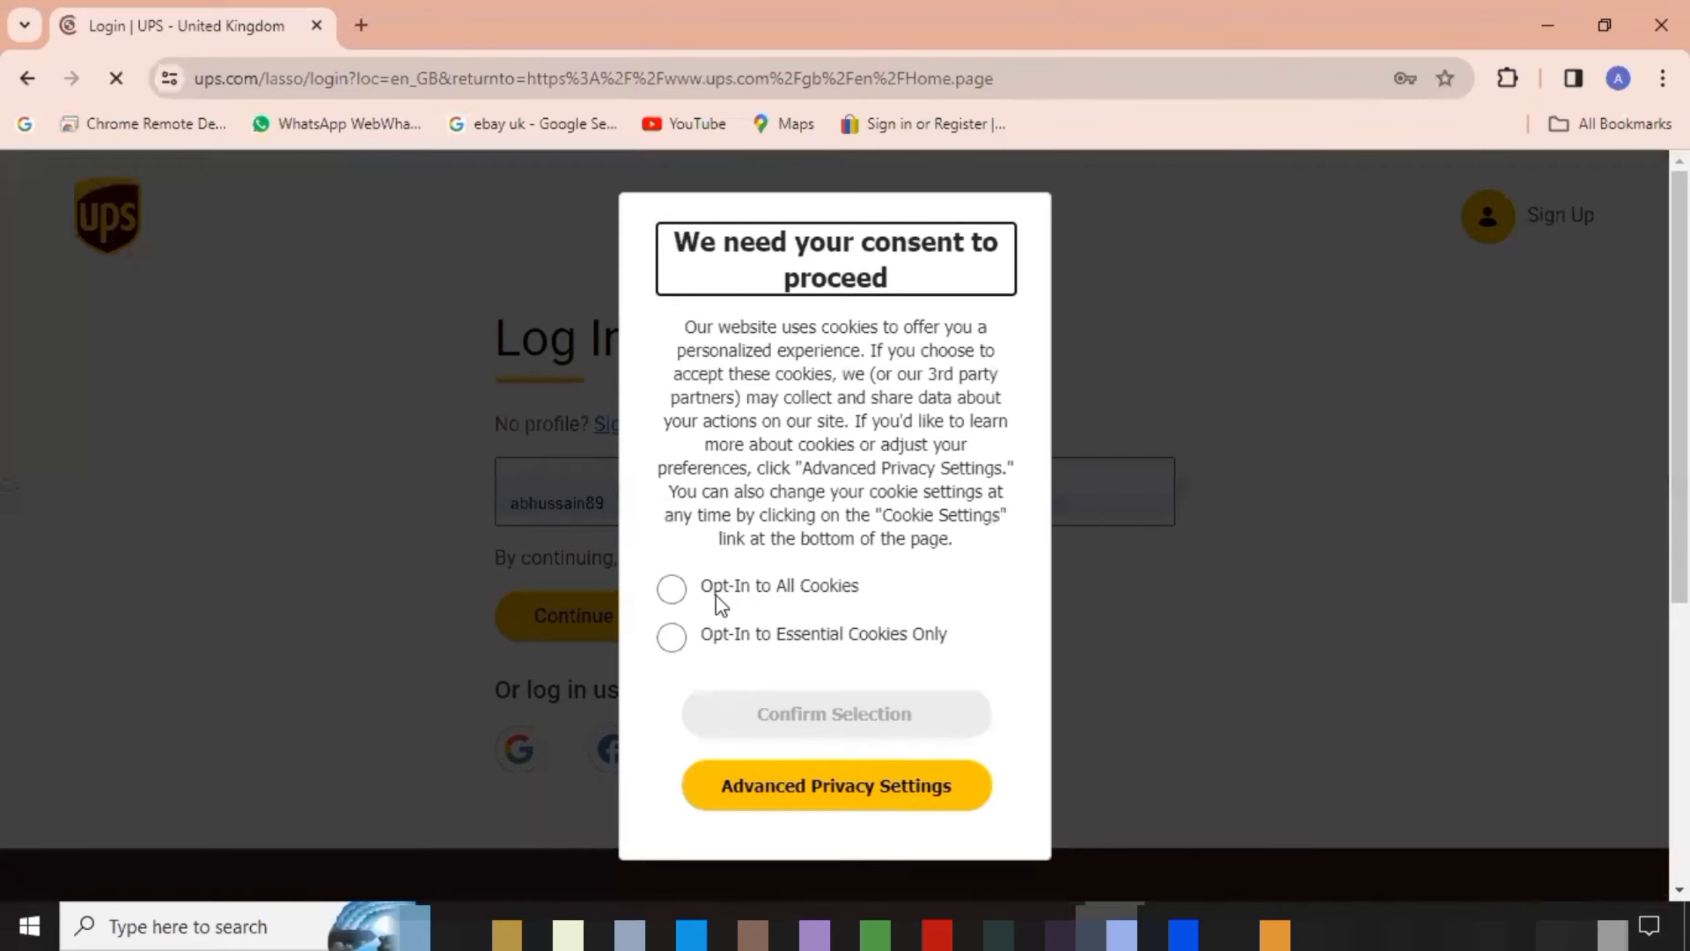
click(680, 592)
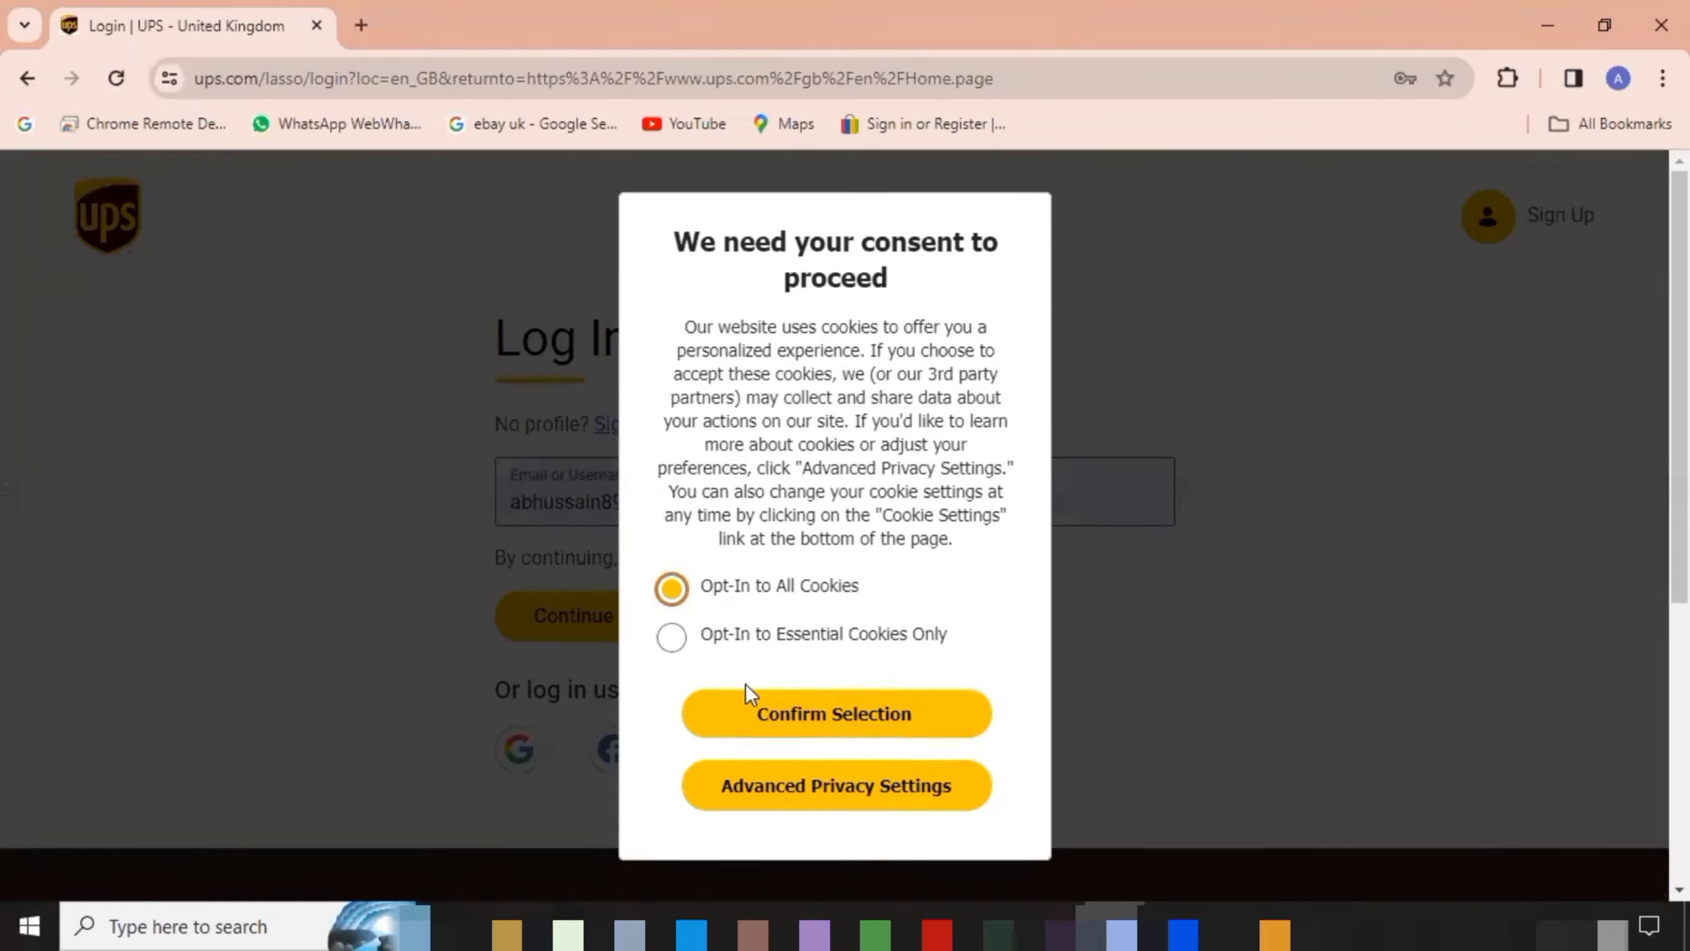
click(761, 715)
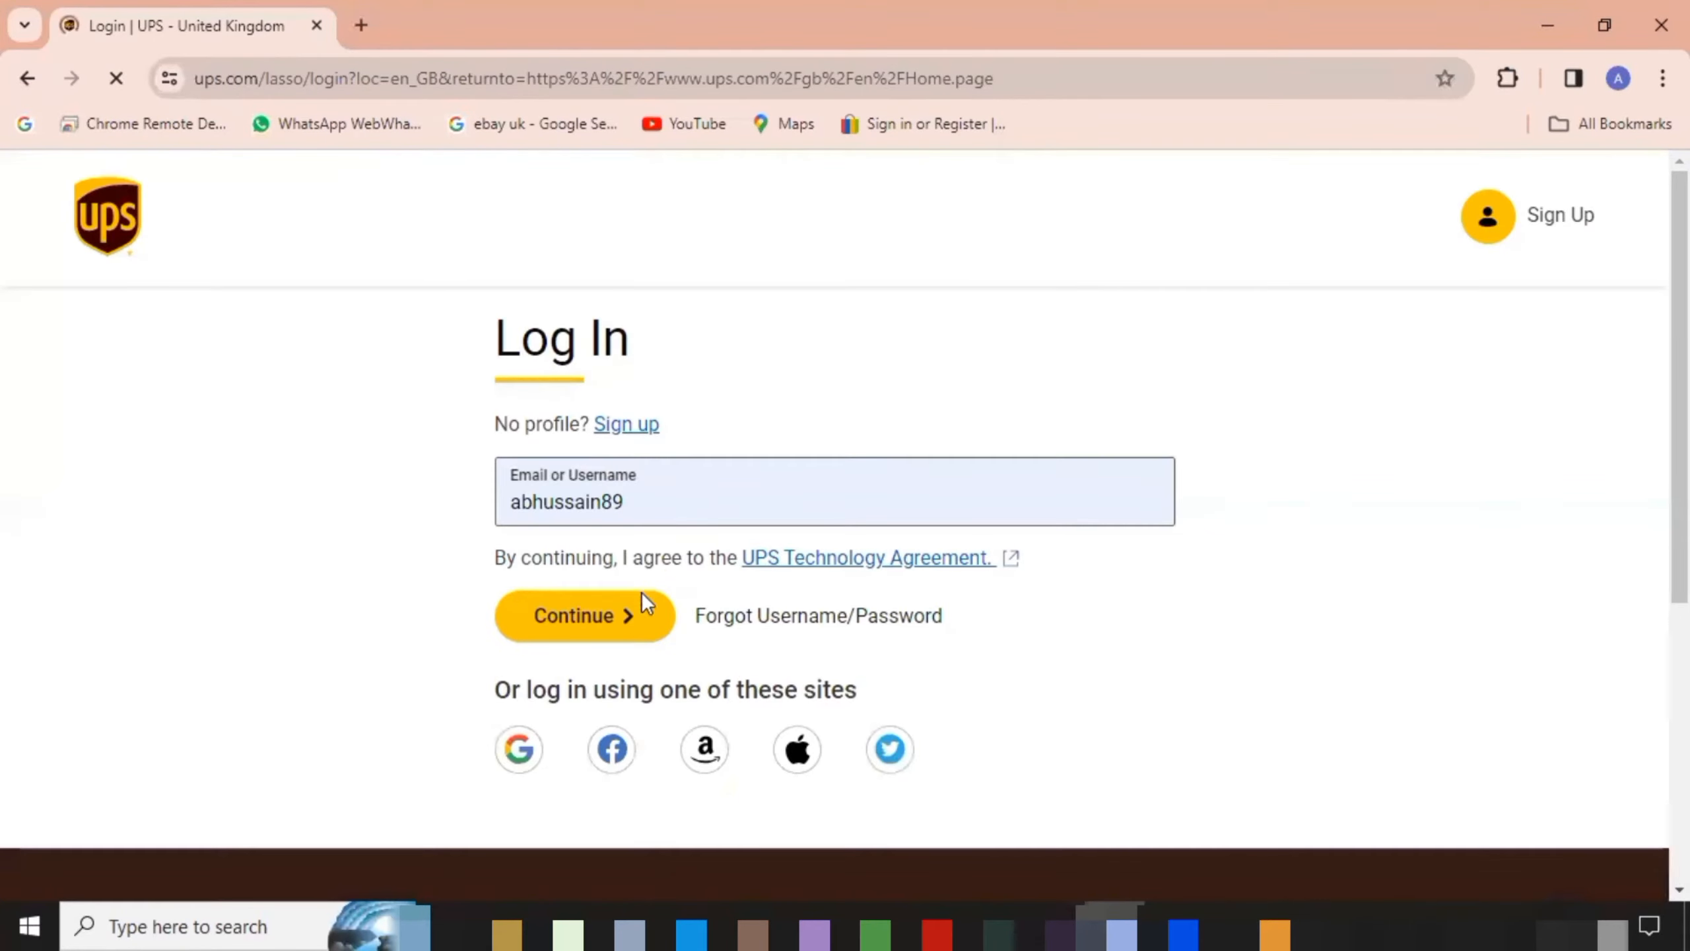
Step: Log in to UPS with the prefilled username and the account password, and bring up the tracking number field
click(626, 612)
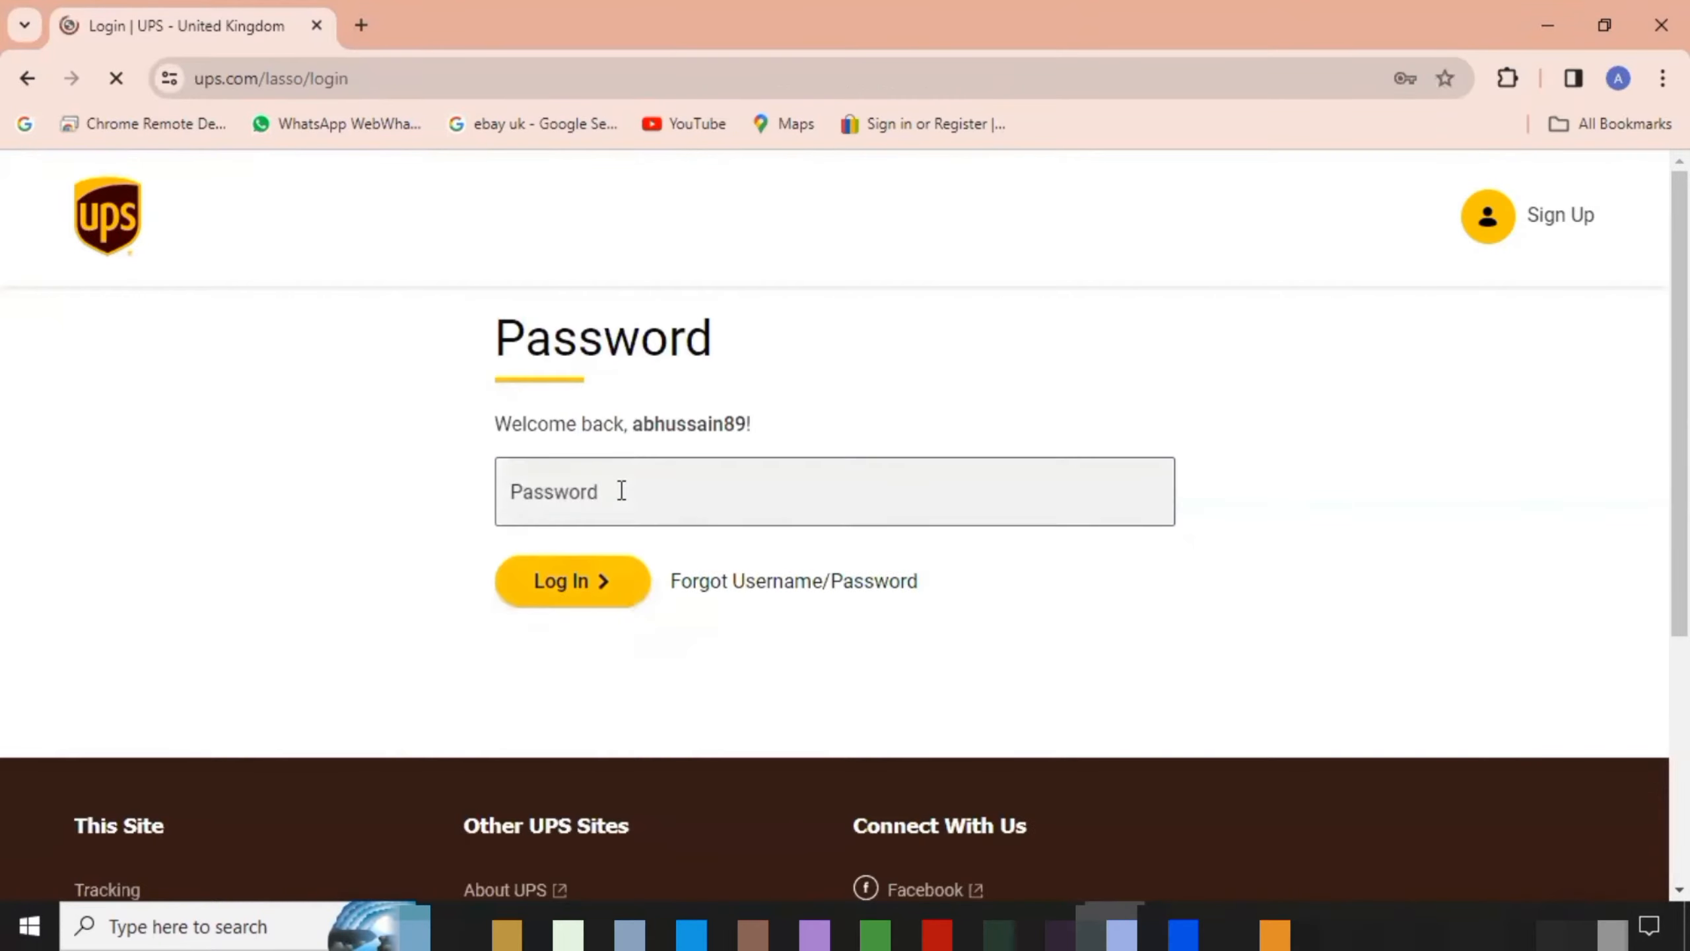
click(622, 491)
click(697, 577)
click(588, 600)
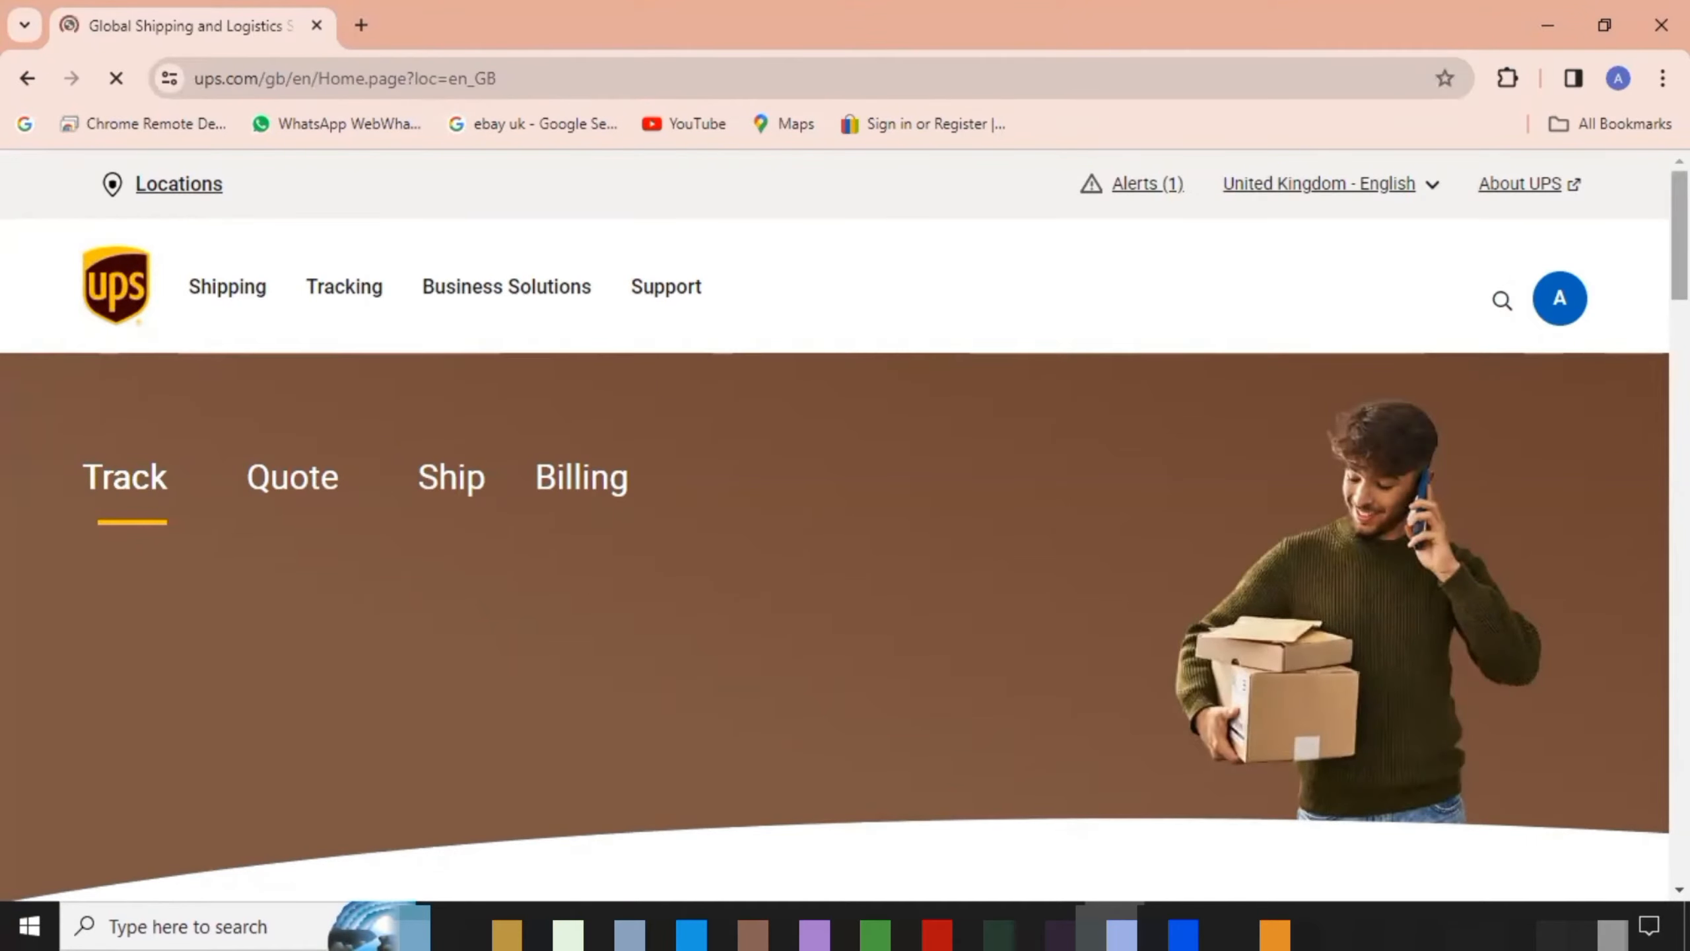
drag(1680, 236, 1680, 252)
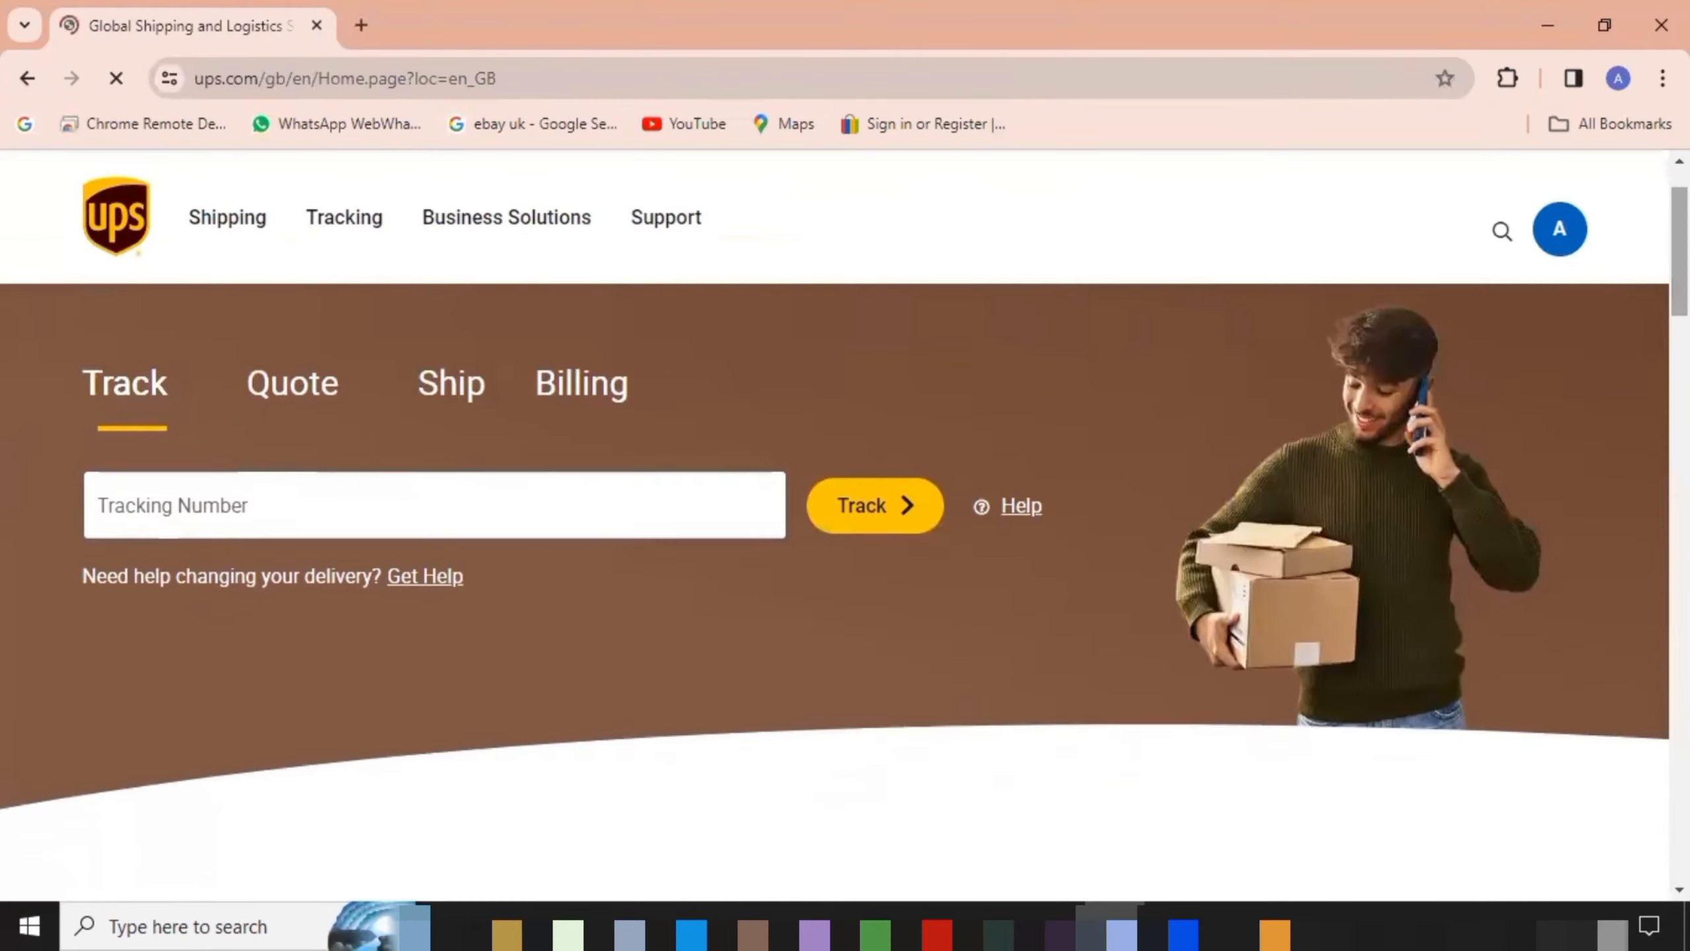
Step: Paste the copied tracking number into the UPS tracking field and track the shipment
click(457, 517)
right_click(456, 518)
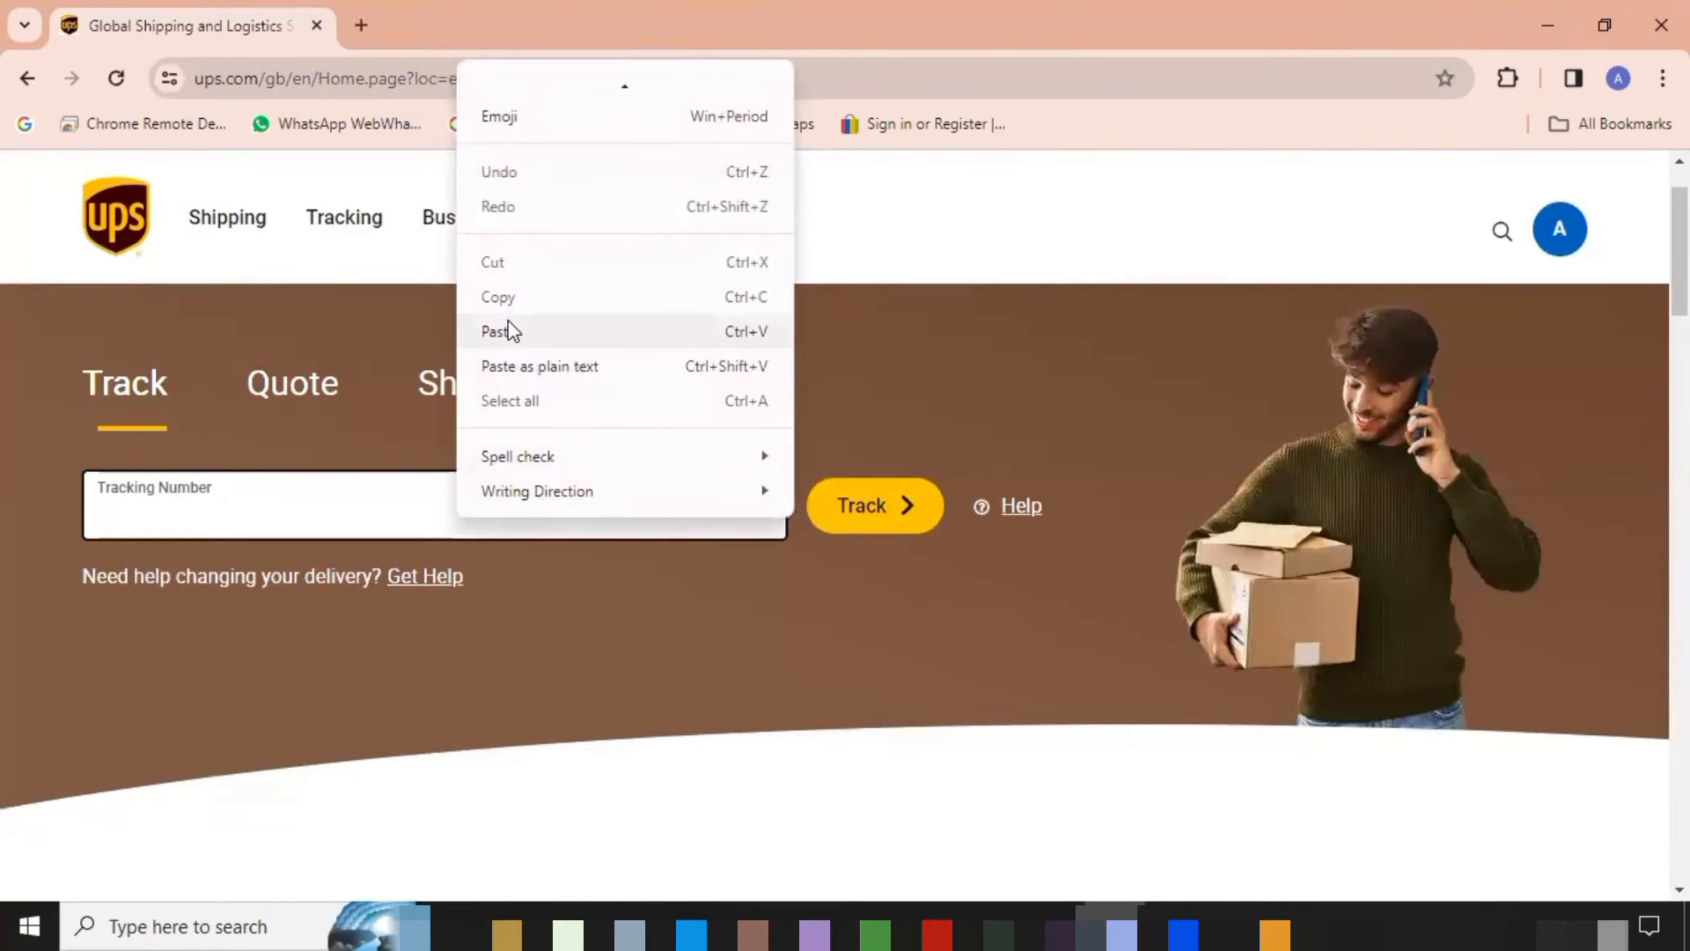
click(509, 328)
click(853, 518)
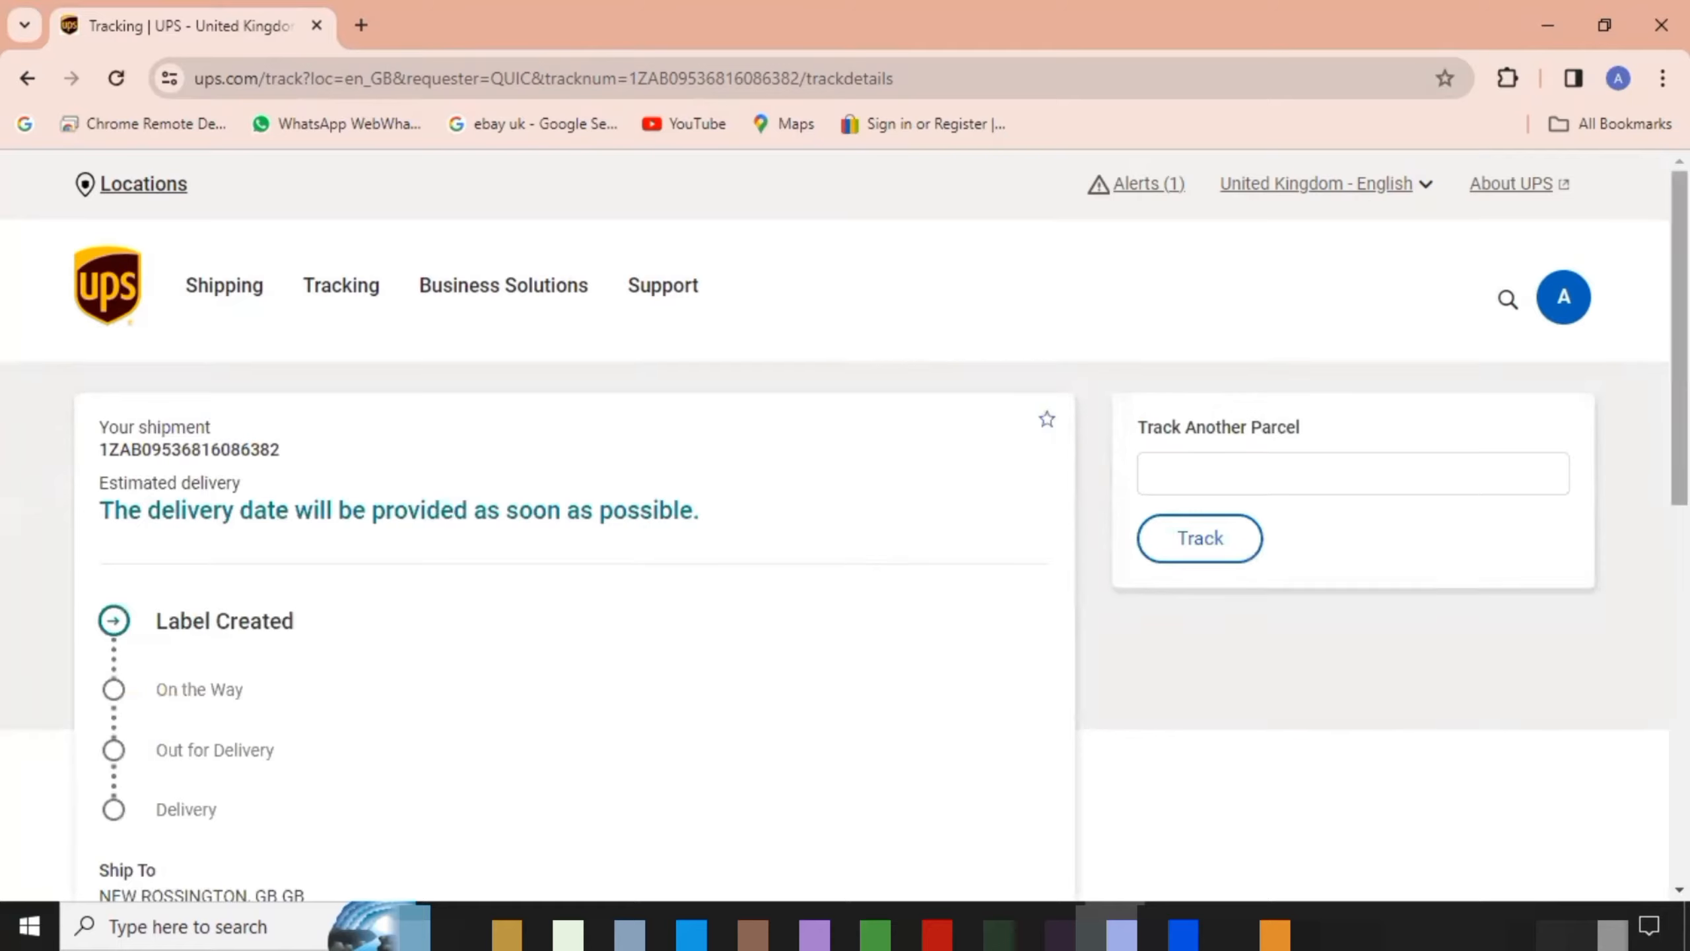
Step: Request a delivery change for the tracked shipment and dismiss the feedback survey
scroll(1470, 419, down, 4)
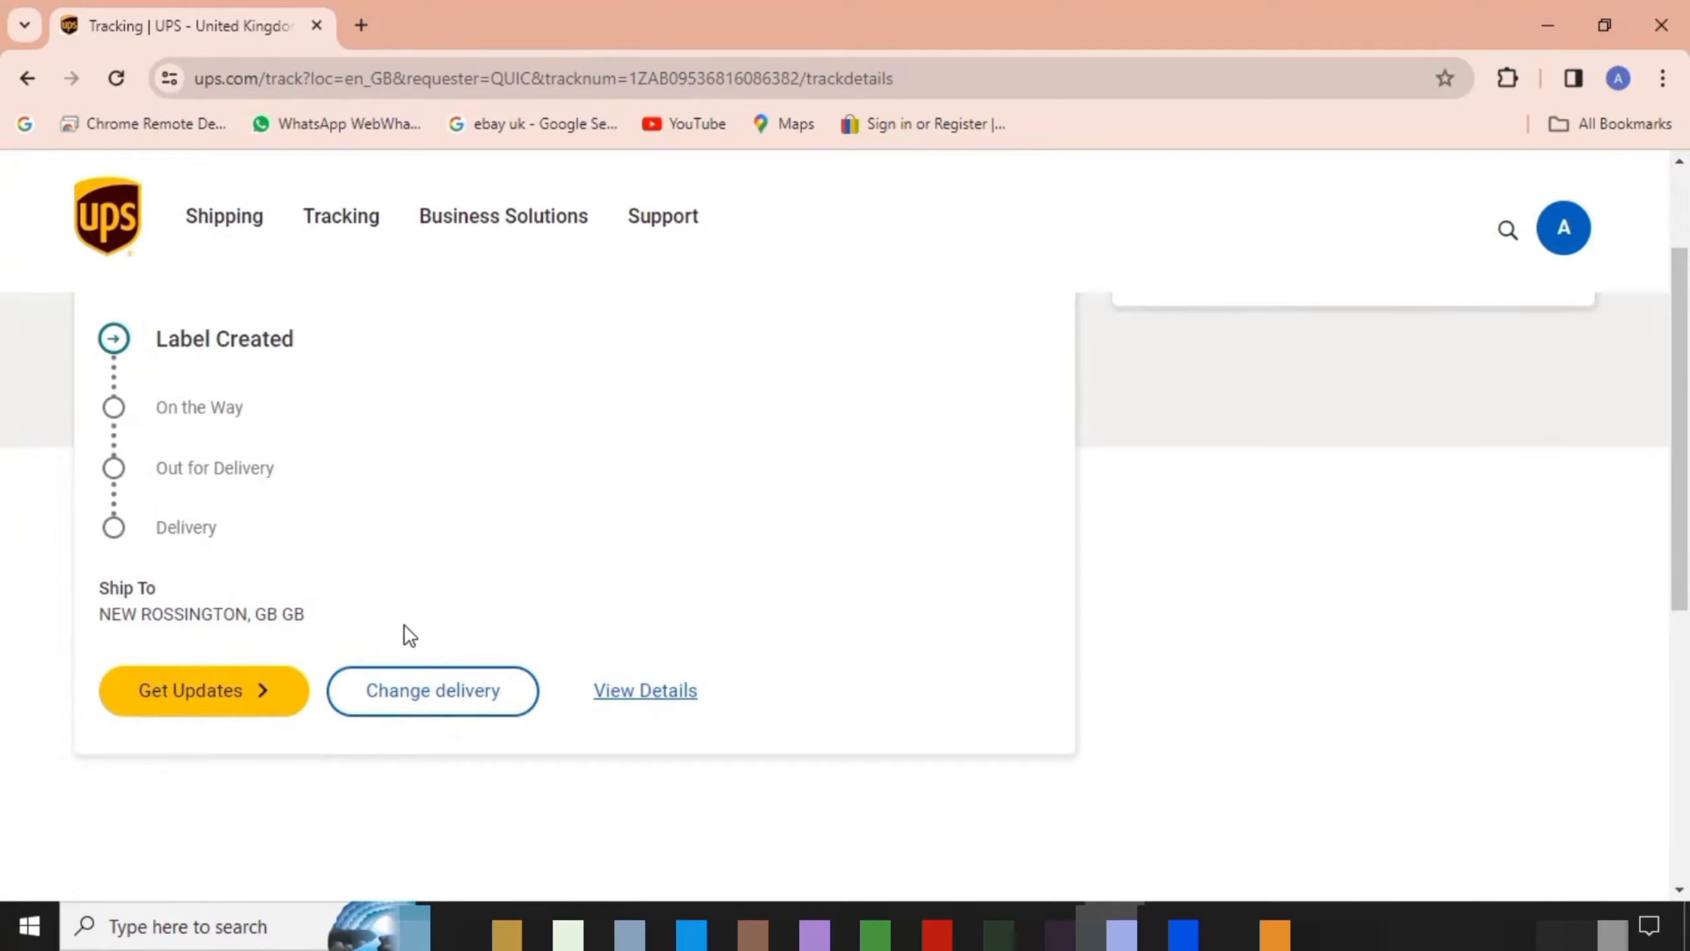
click(459, 682)
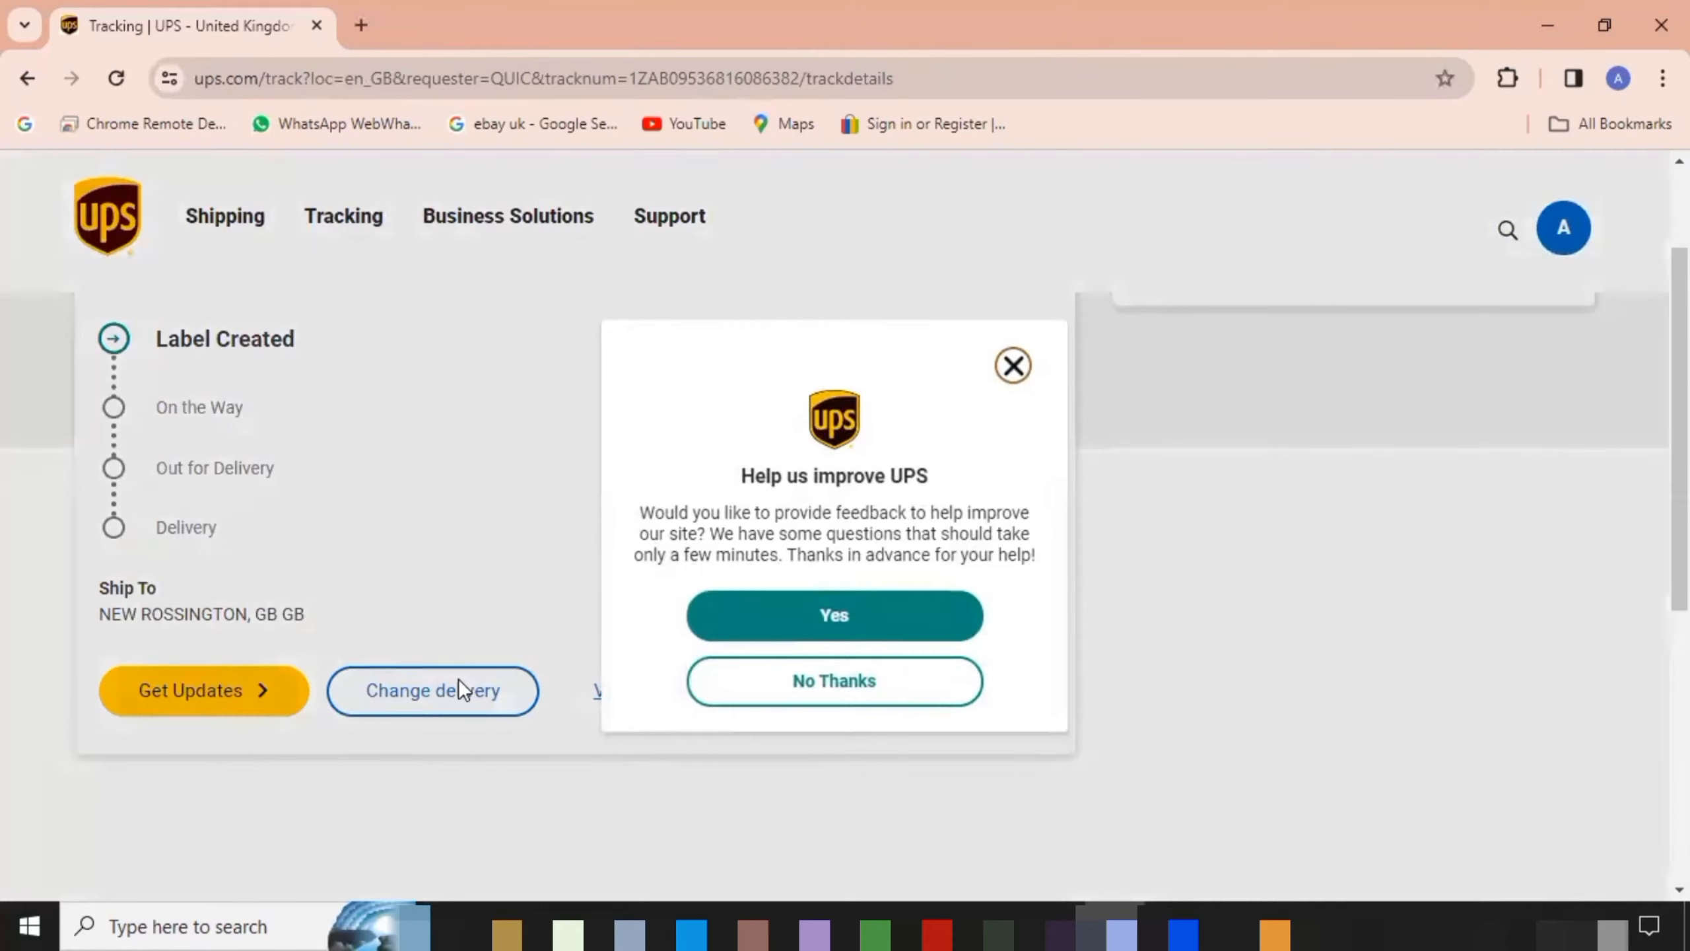
click(1015, 368)
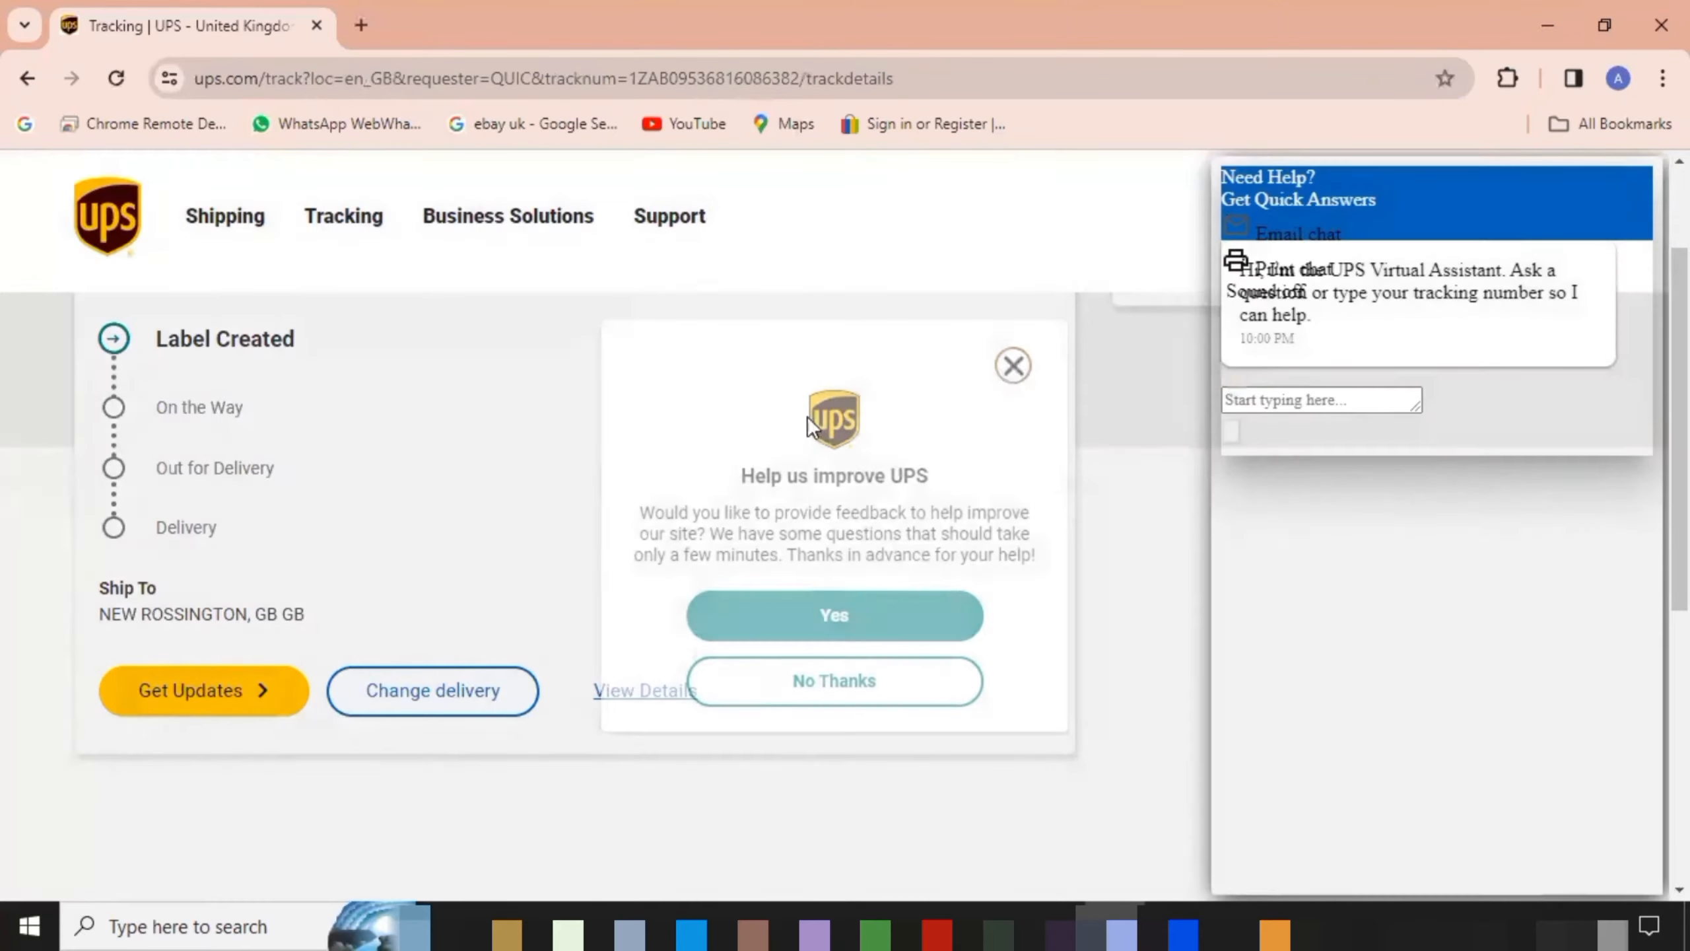
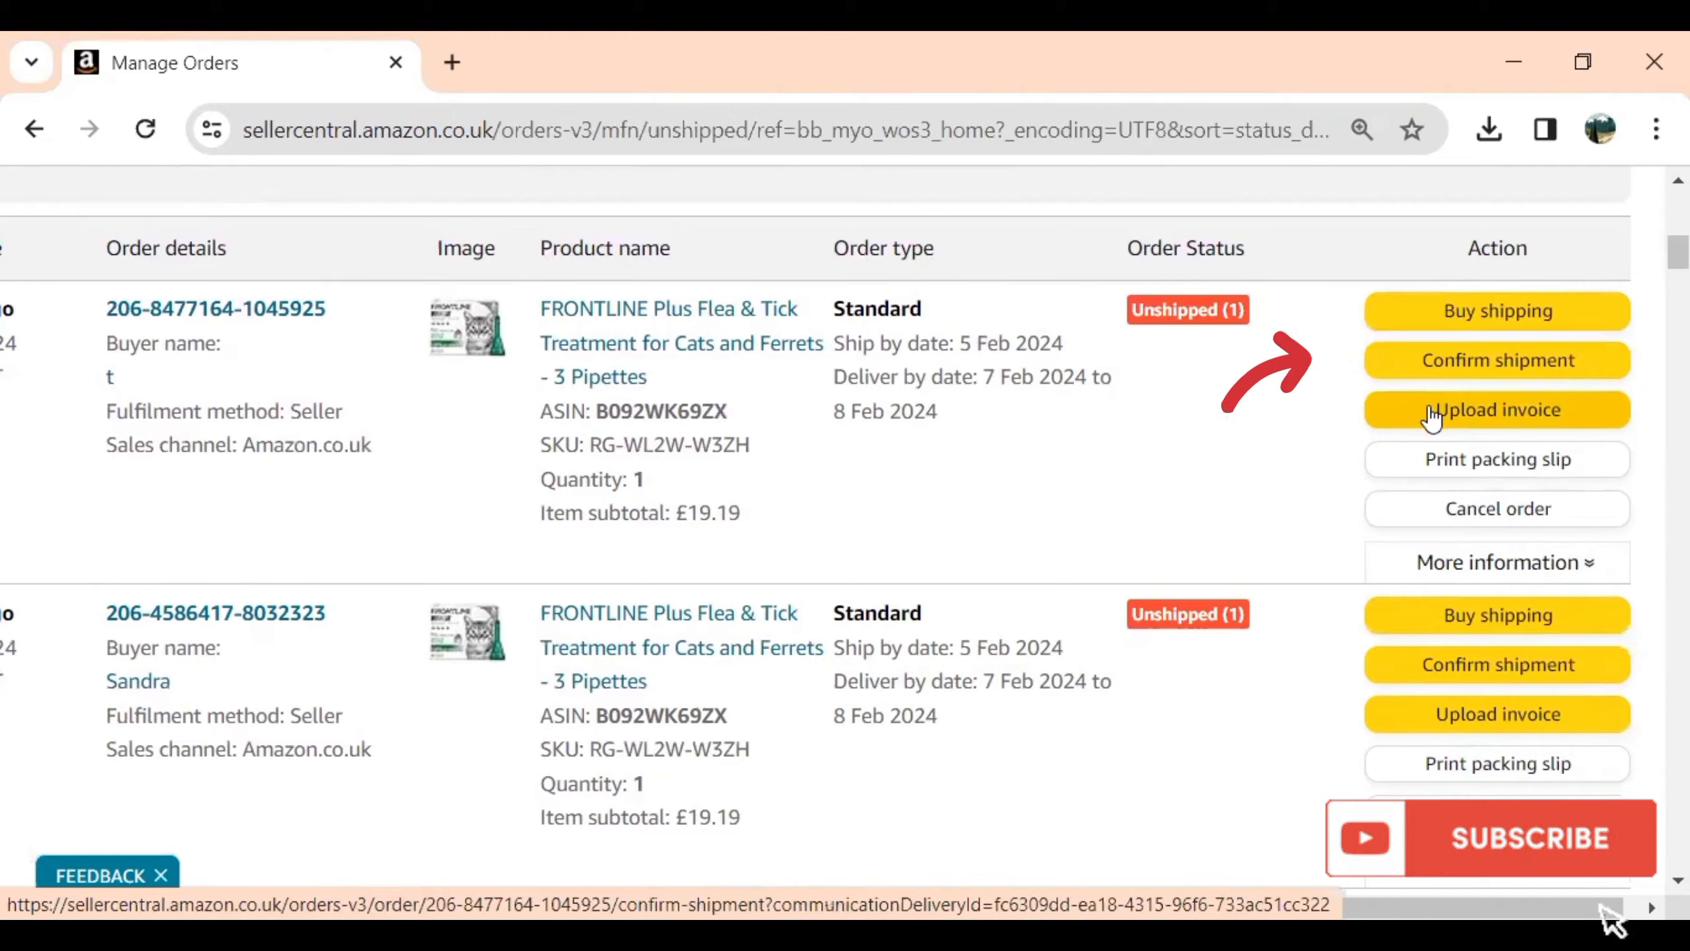
Step: Open shipment confirmation for the first FRONTLINE order, choosing Royal Mail as carrier and Royal Mail 2nd Class Signed For as delivery service
click(1429, 376)
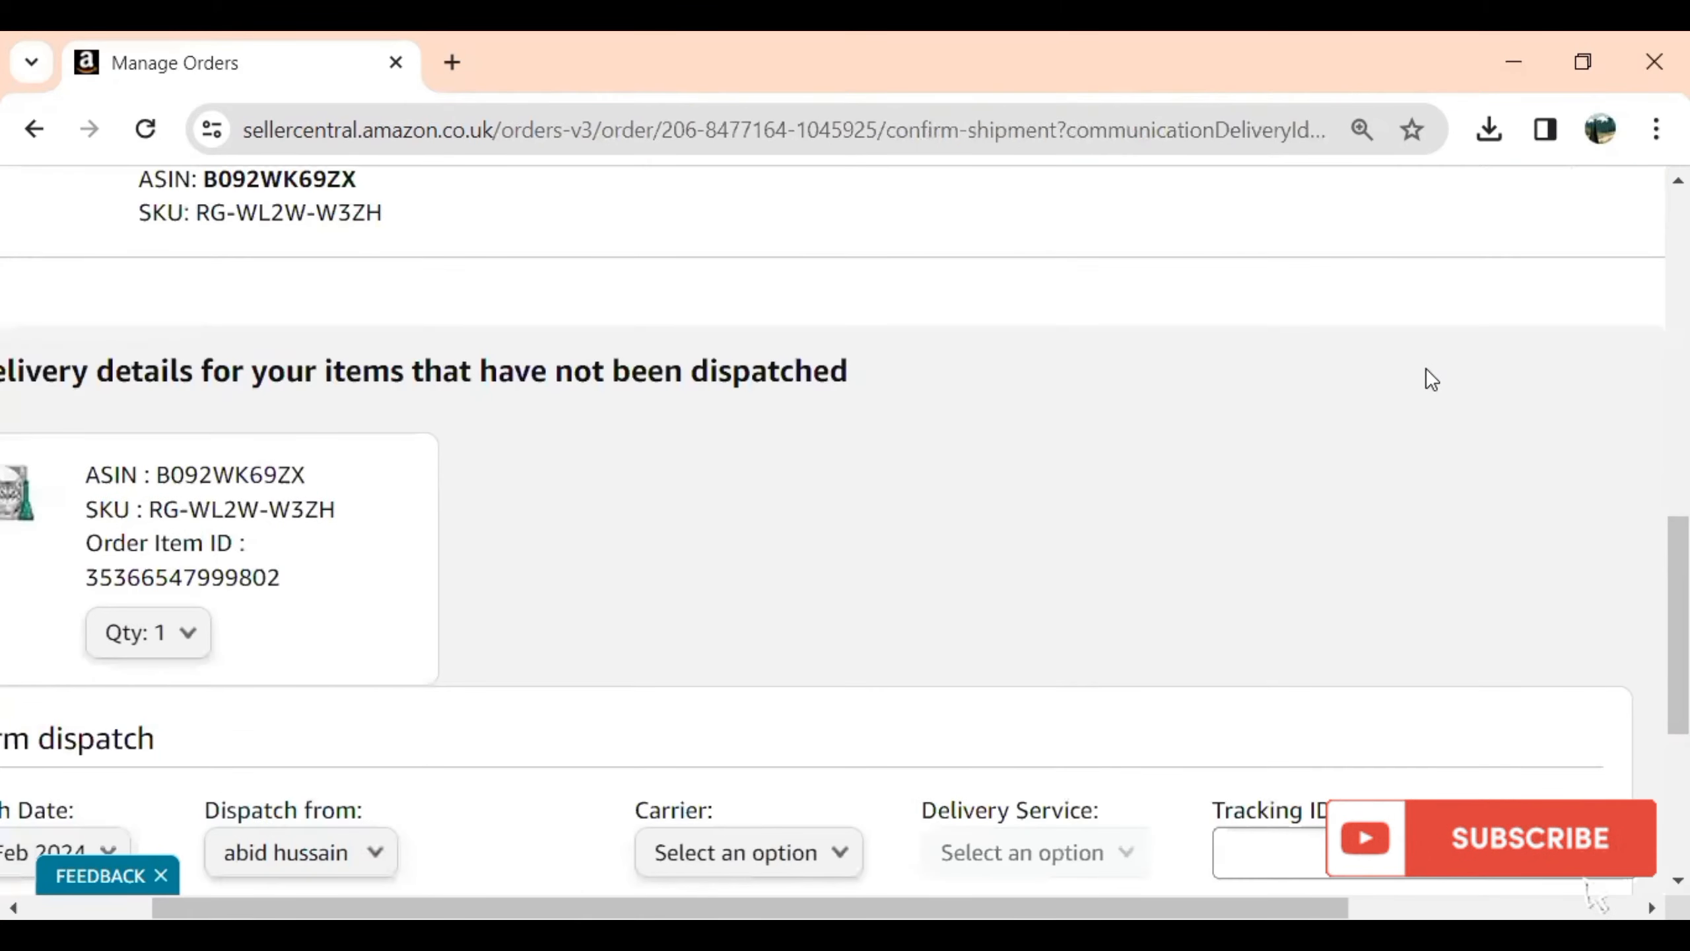
scroll(1426, 379, down, 3)
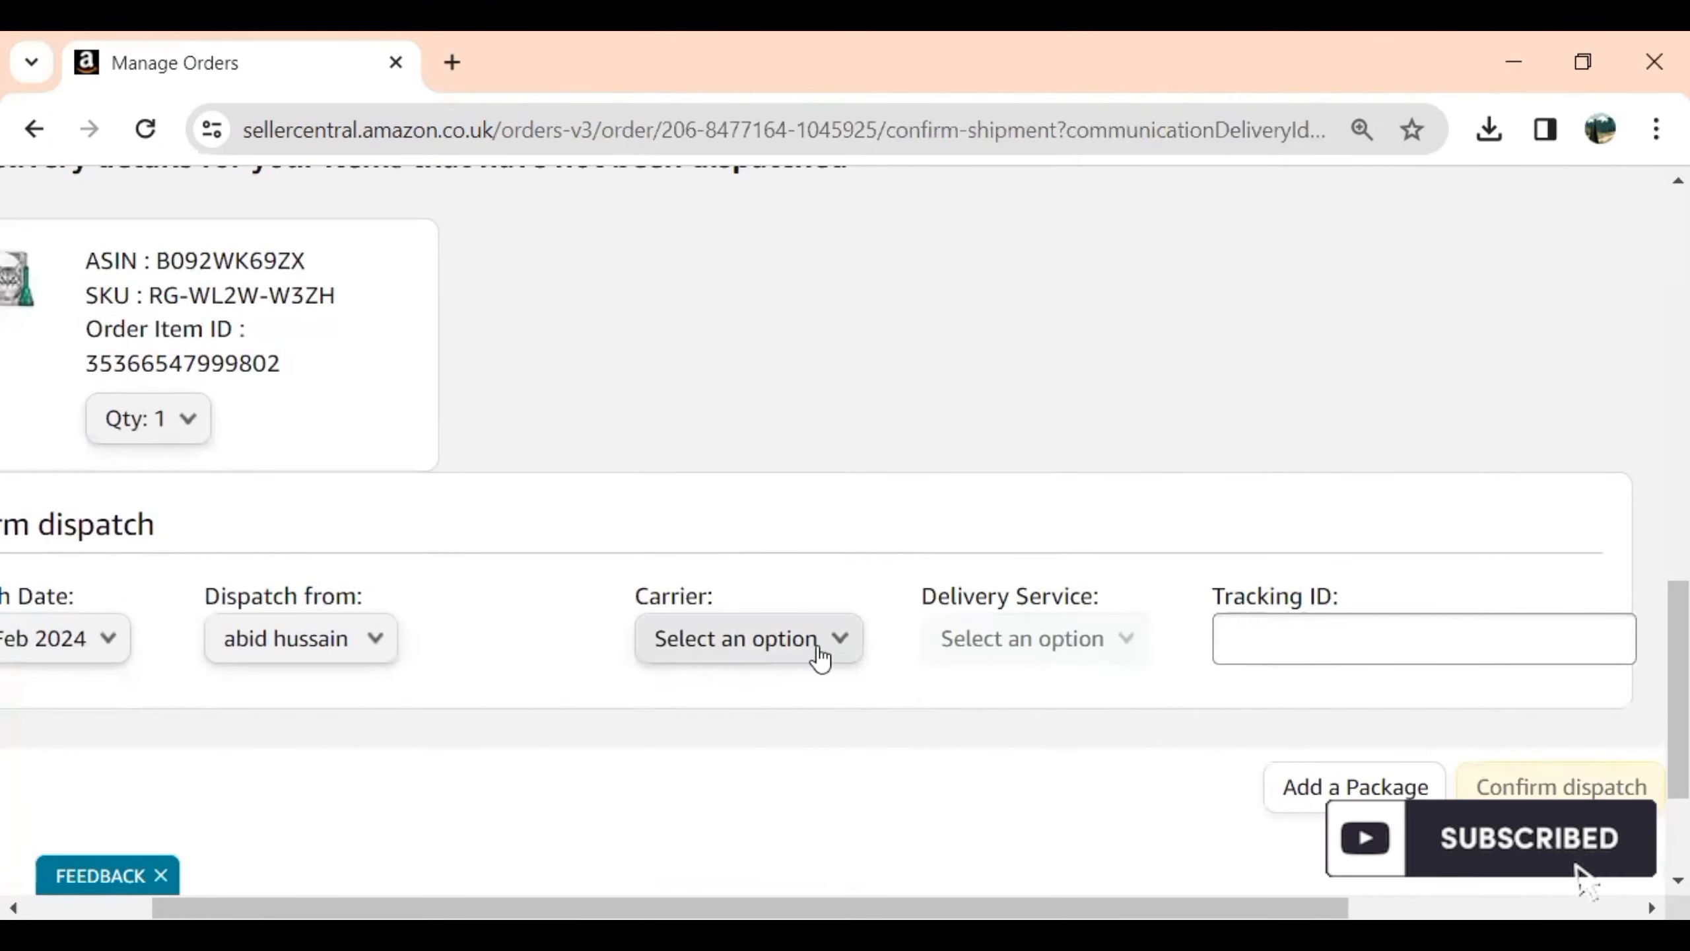
click(818, 653)
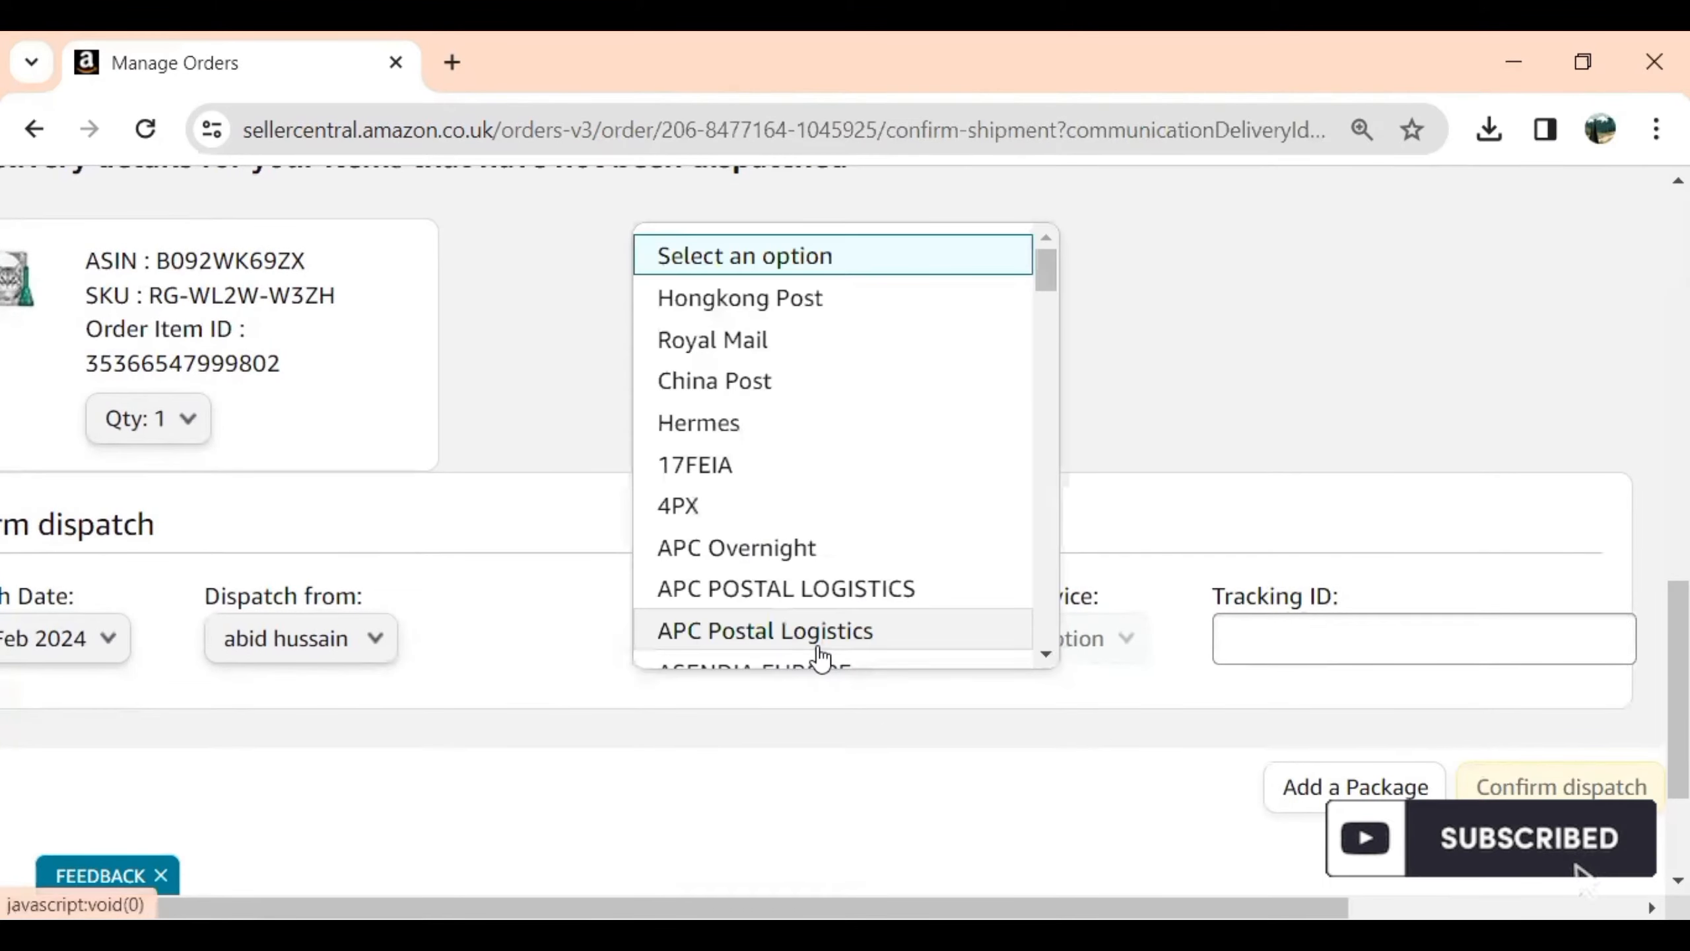
click(824, 346)
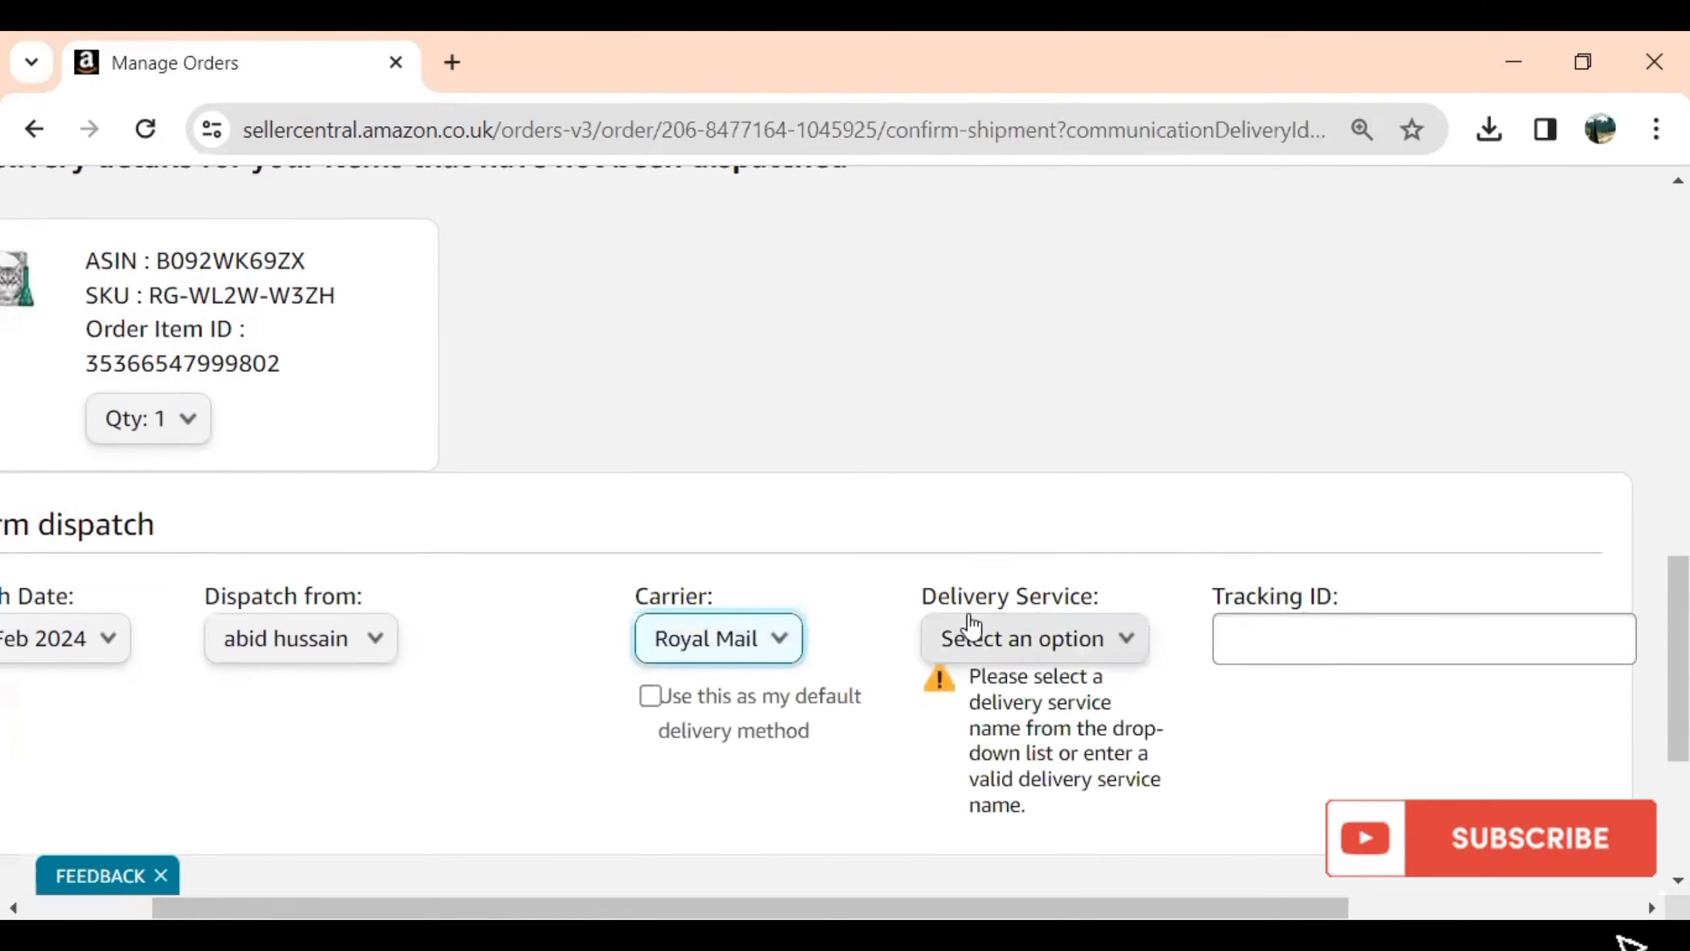
click(989, 649)
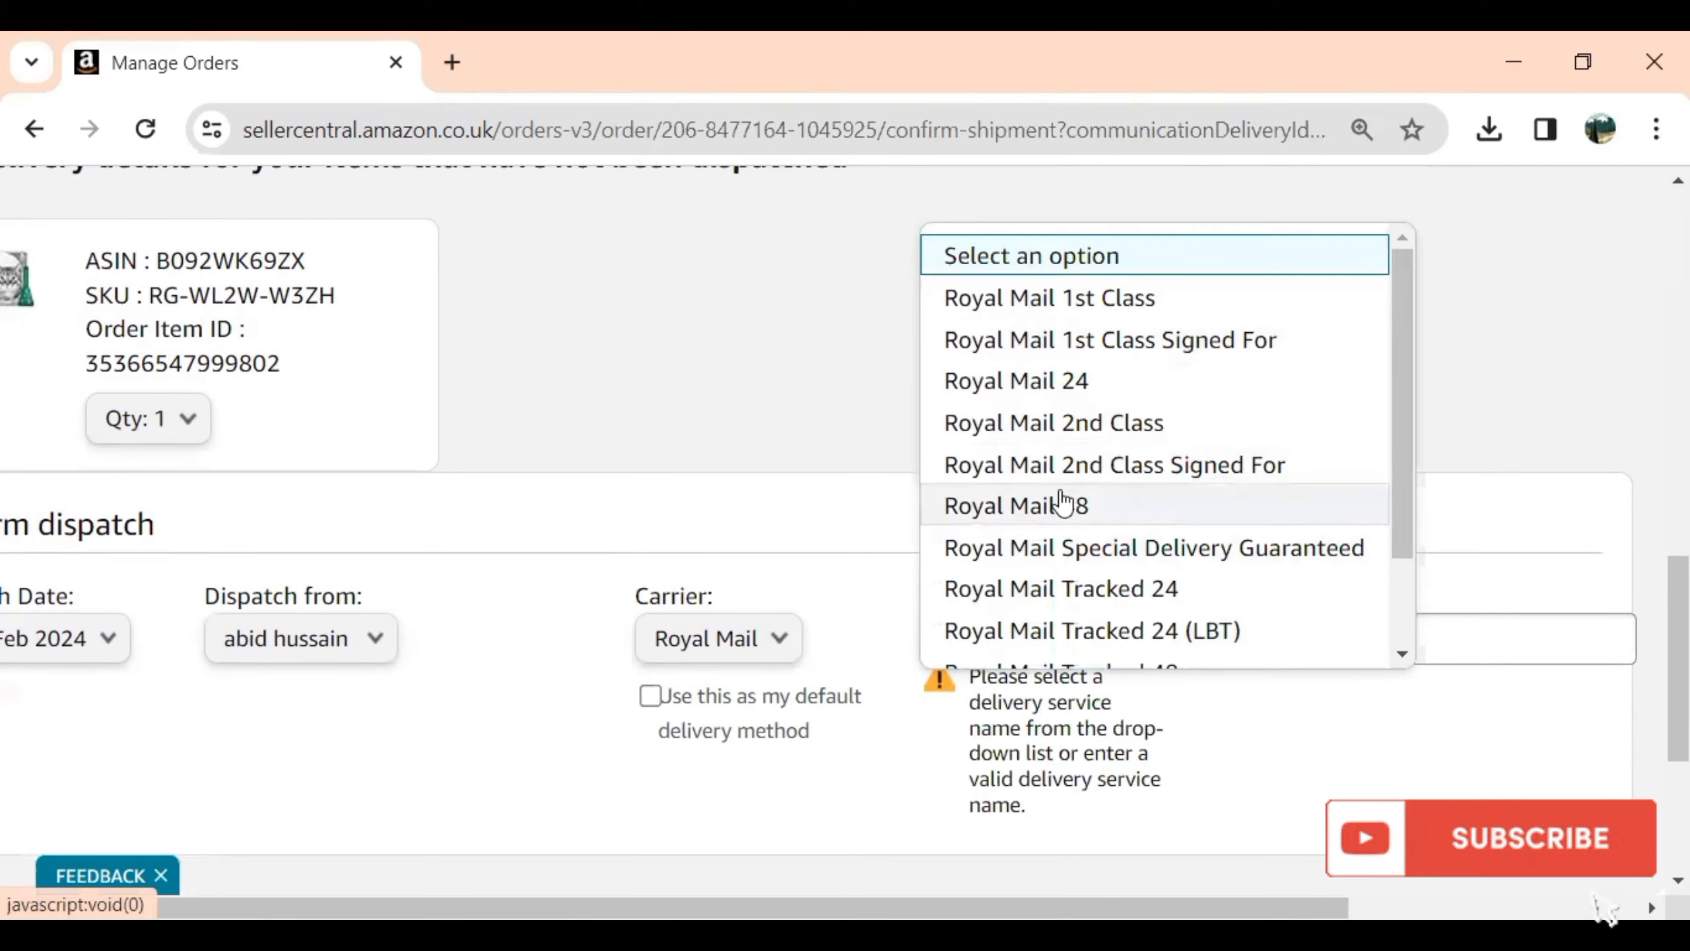
click(1062, 461)
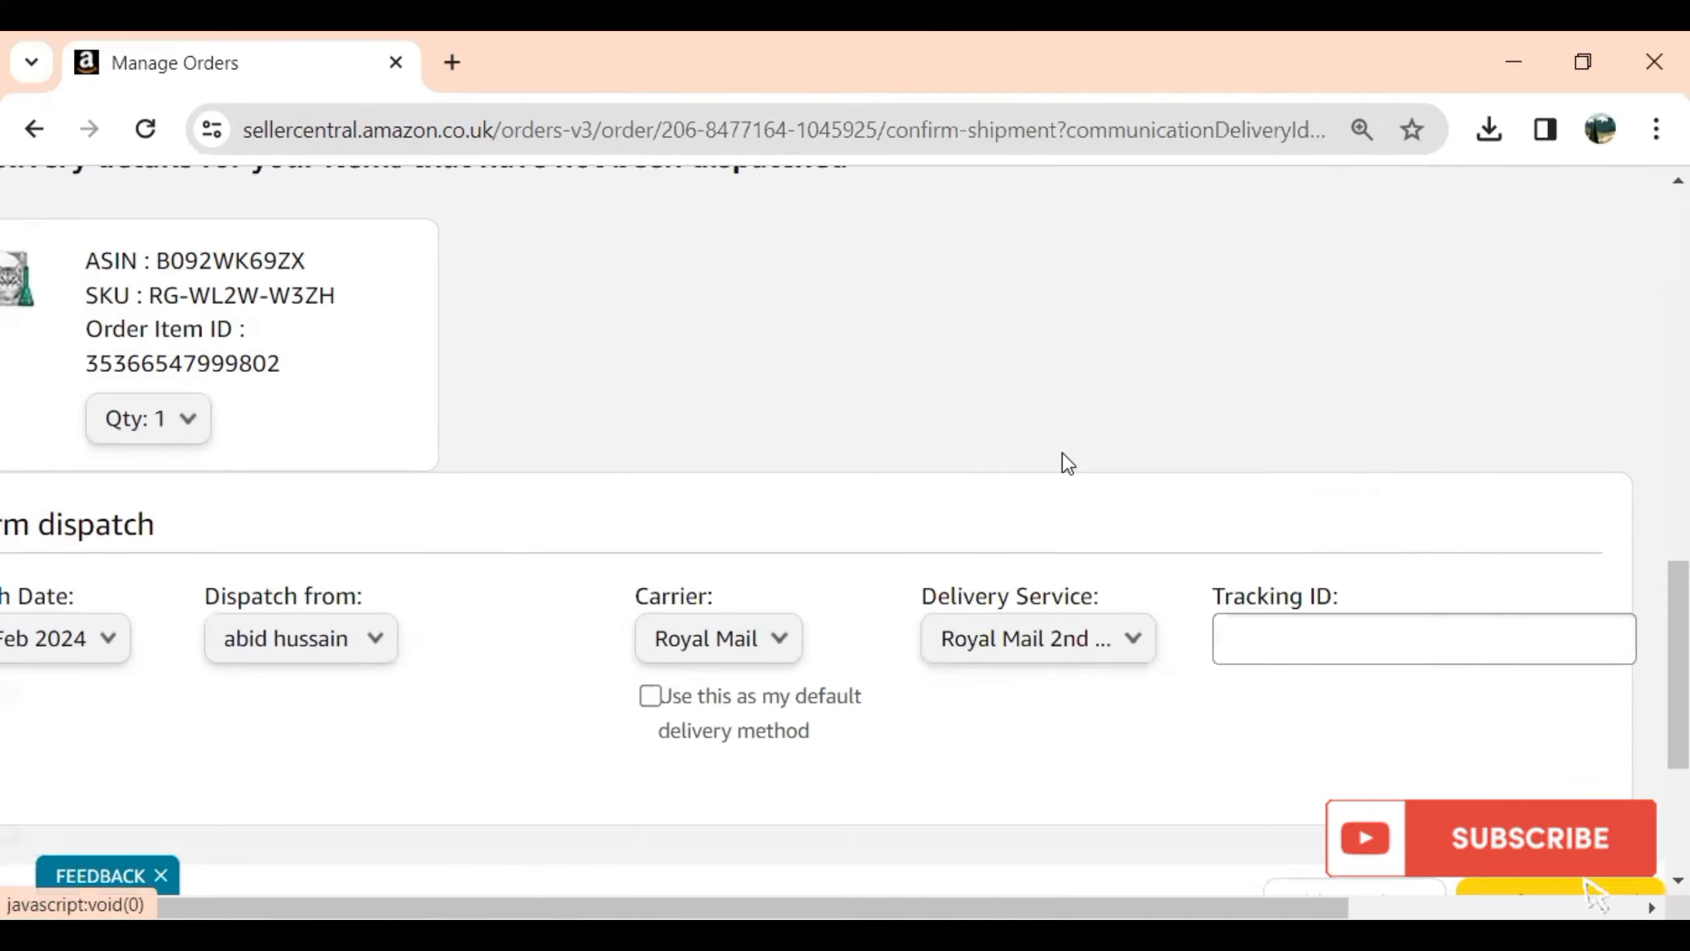
Step: Activate the empty Tracking ID field, look over the dispatch form and order summary, and return to the unshipped orders without confirming
click(1262, 645)
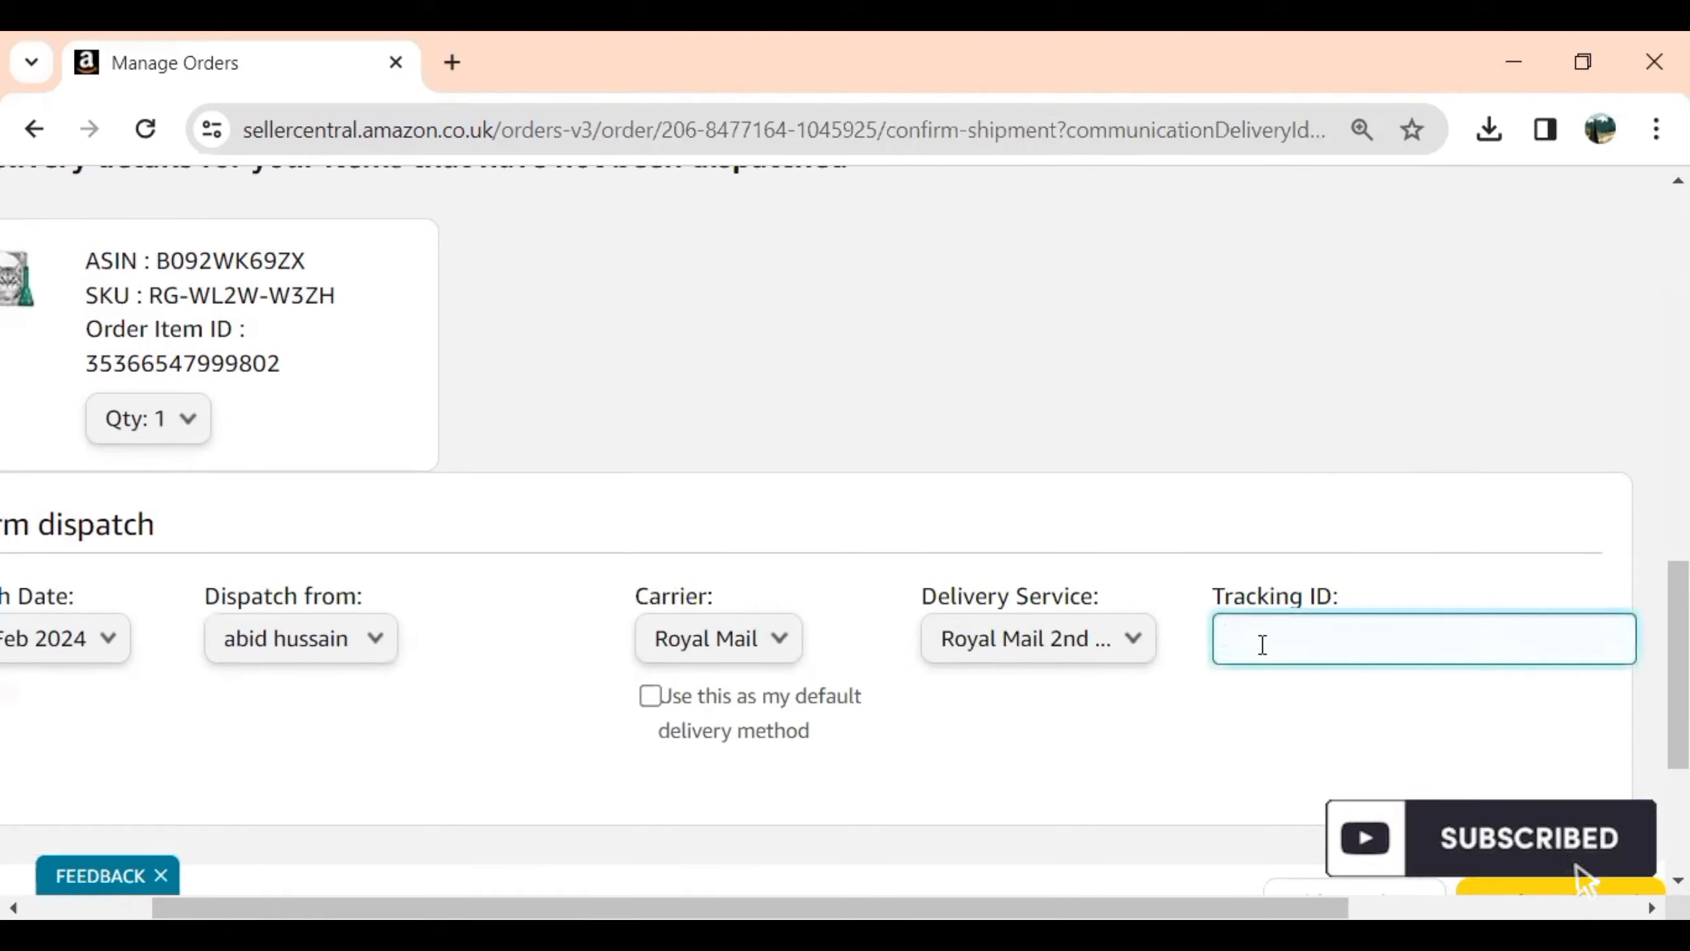
scroll(1602, 901, down, 3)
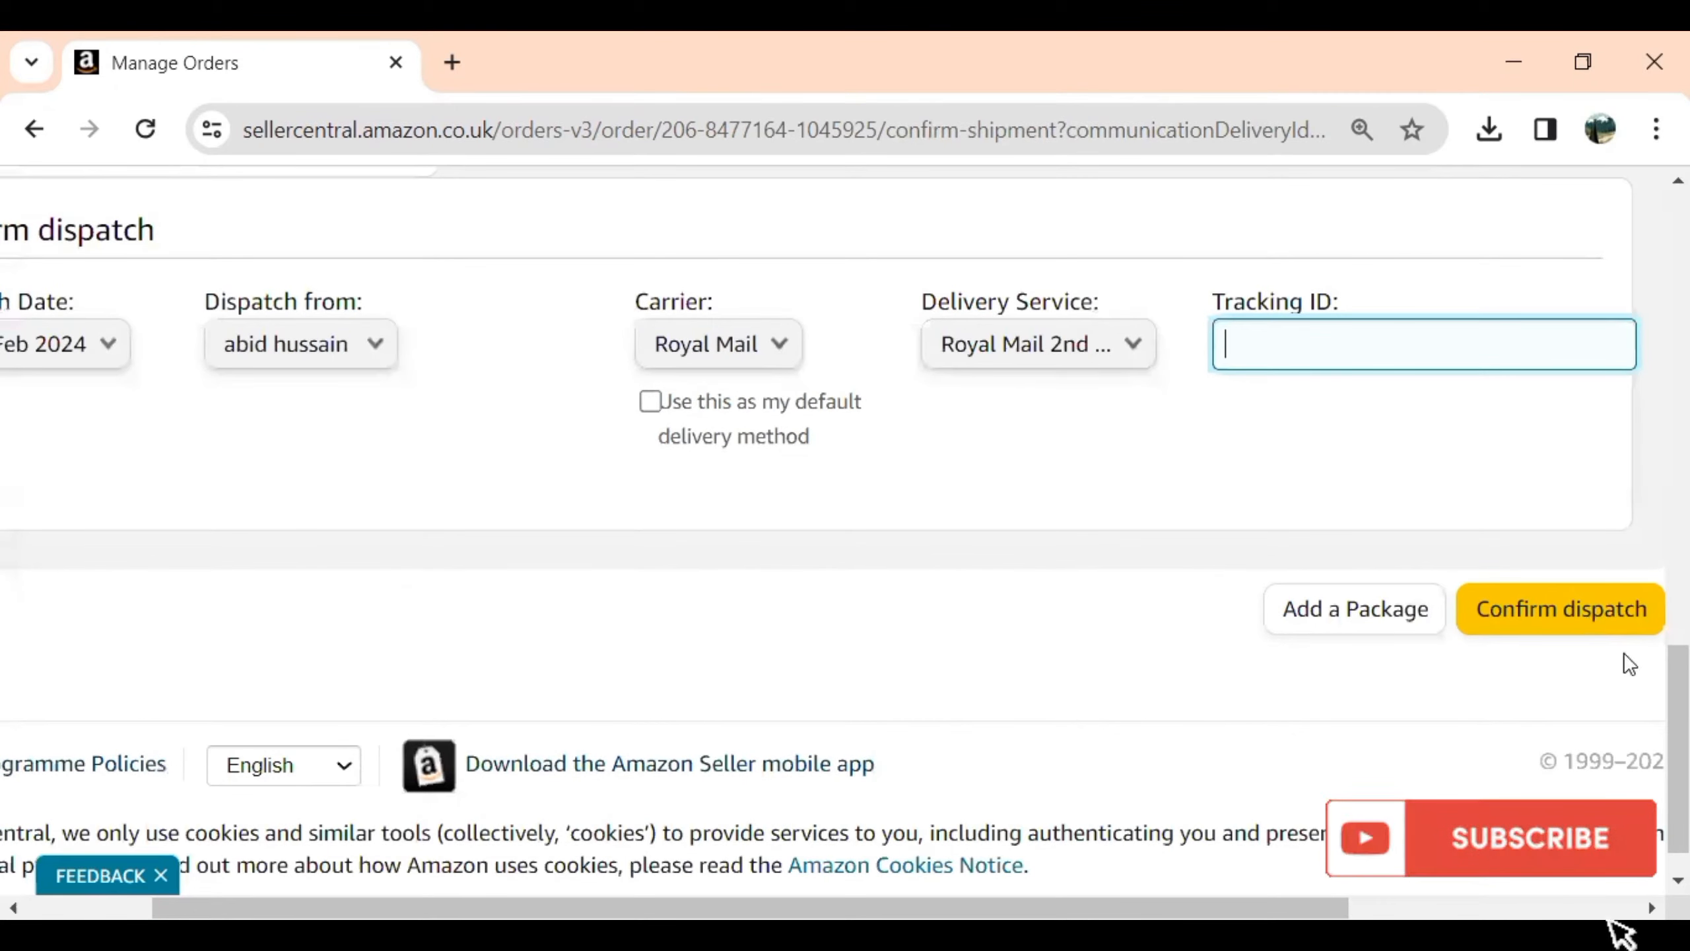
scroll(1624, 653, up, 7)
scroll(689, 490, up, 5)
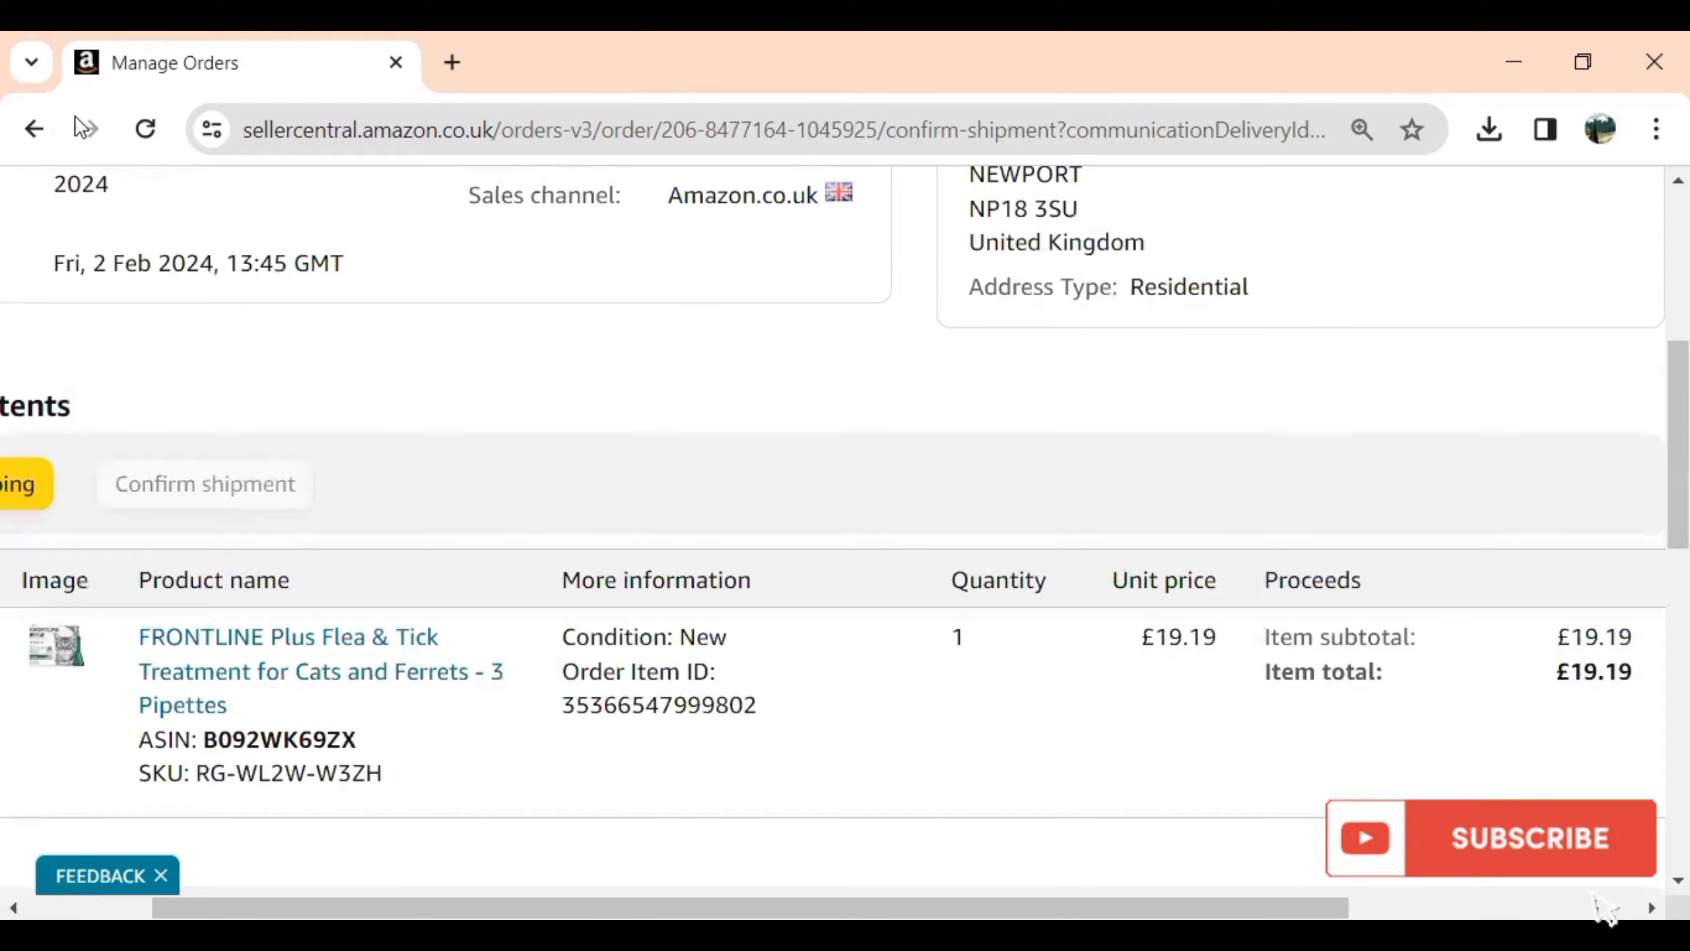
click(41, 124)
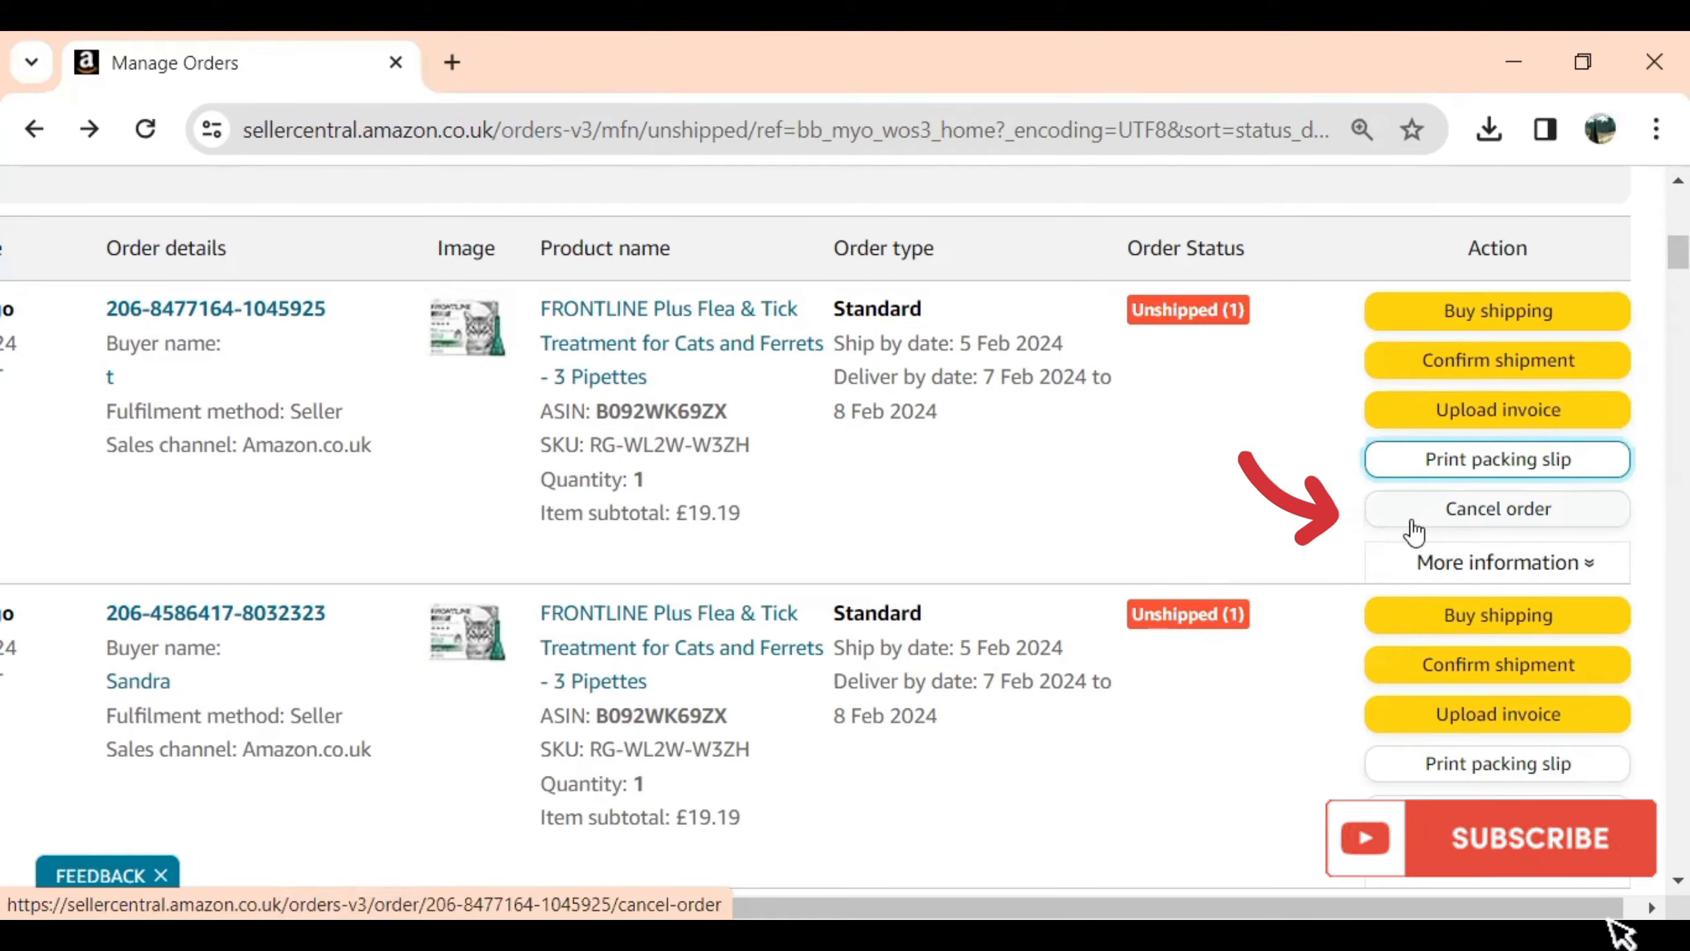
Step: Expand the first FRONTLINE order's extra information and open its Buy shipping page at the dispatch settings
click(1423, 559)
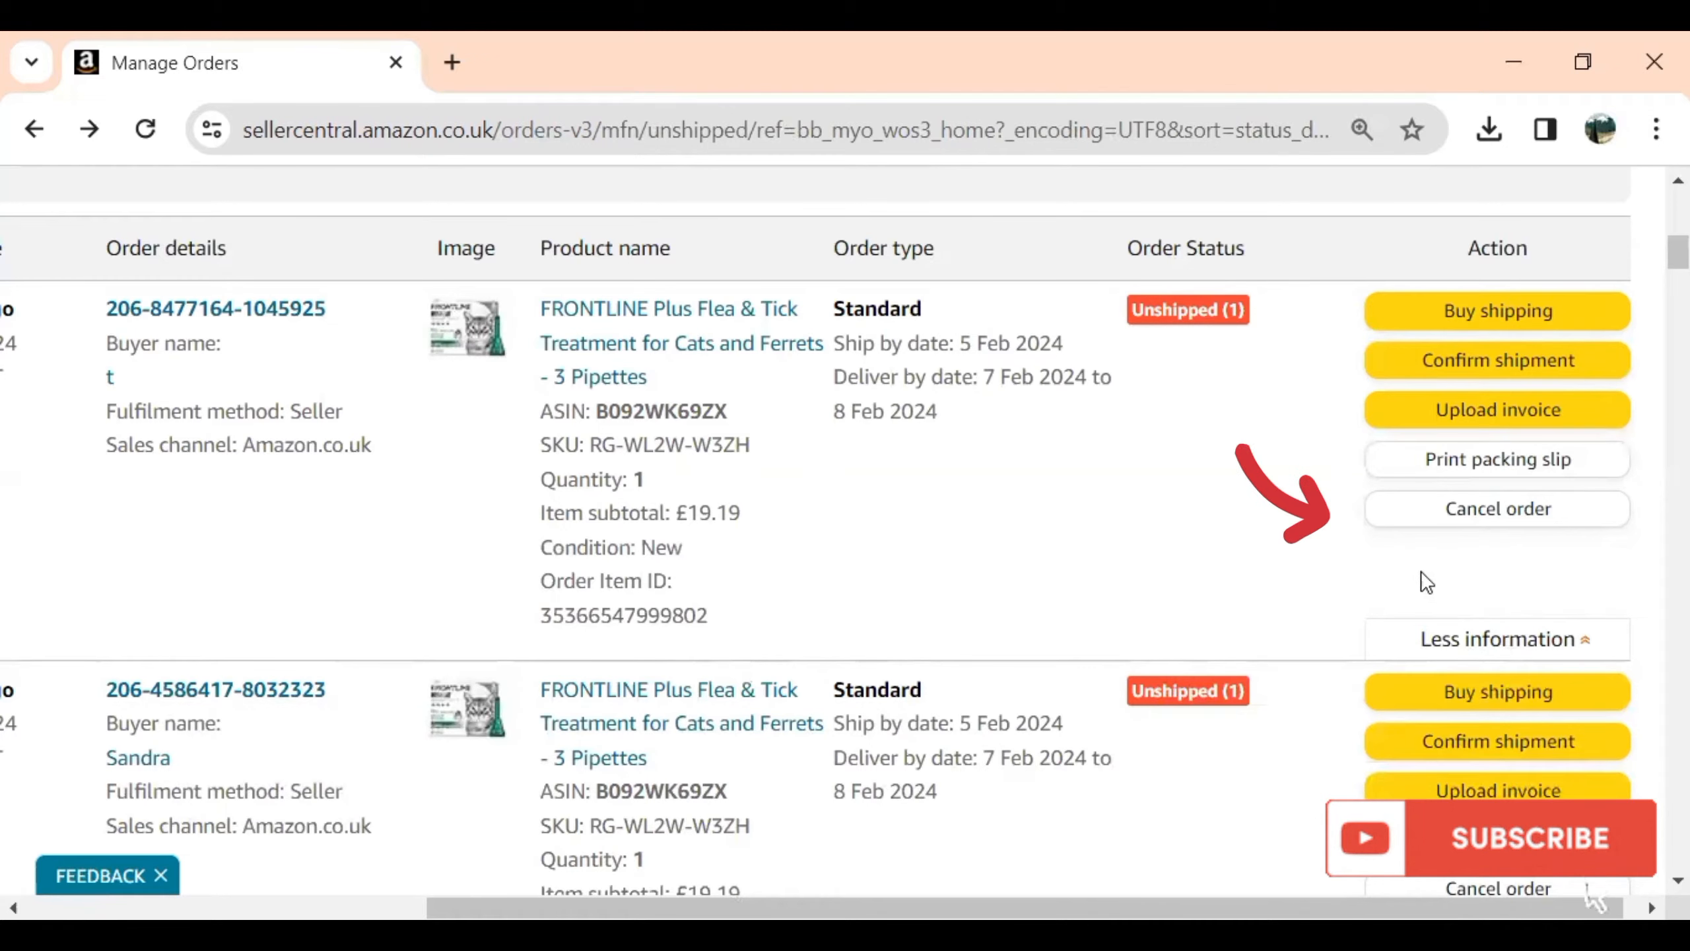
click(1460, 326)
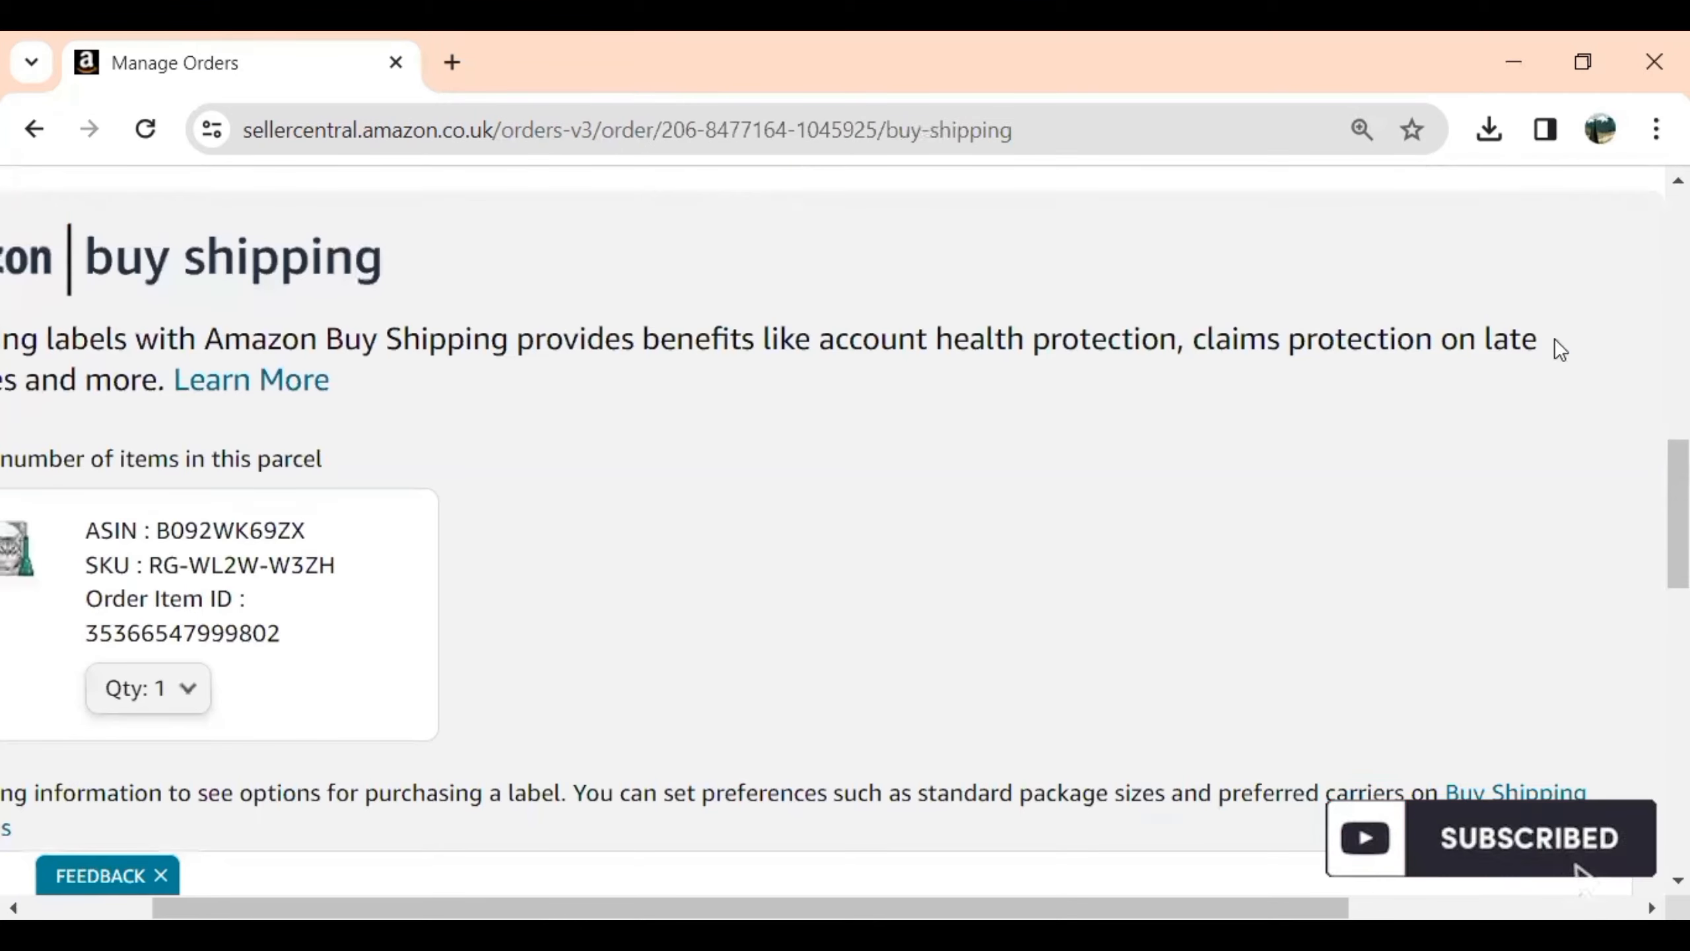
scroll(1554, 339, up, 8)
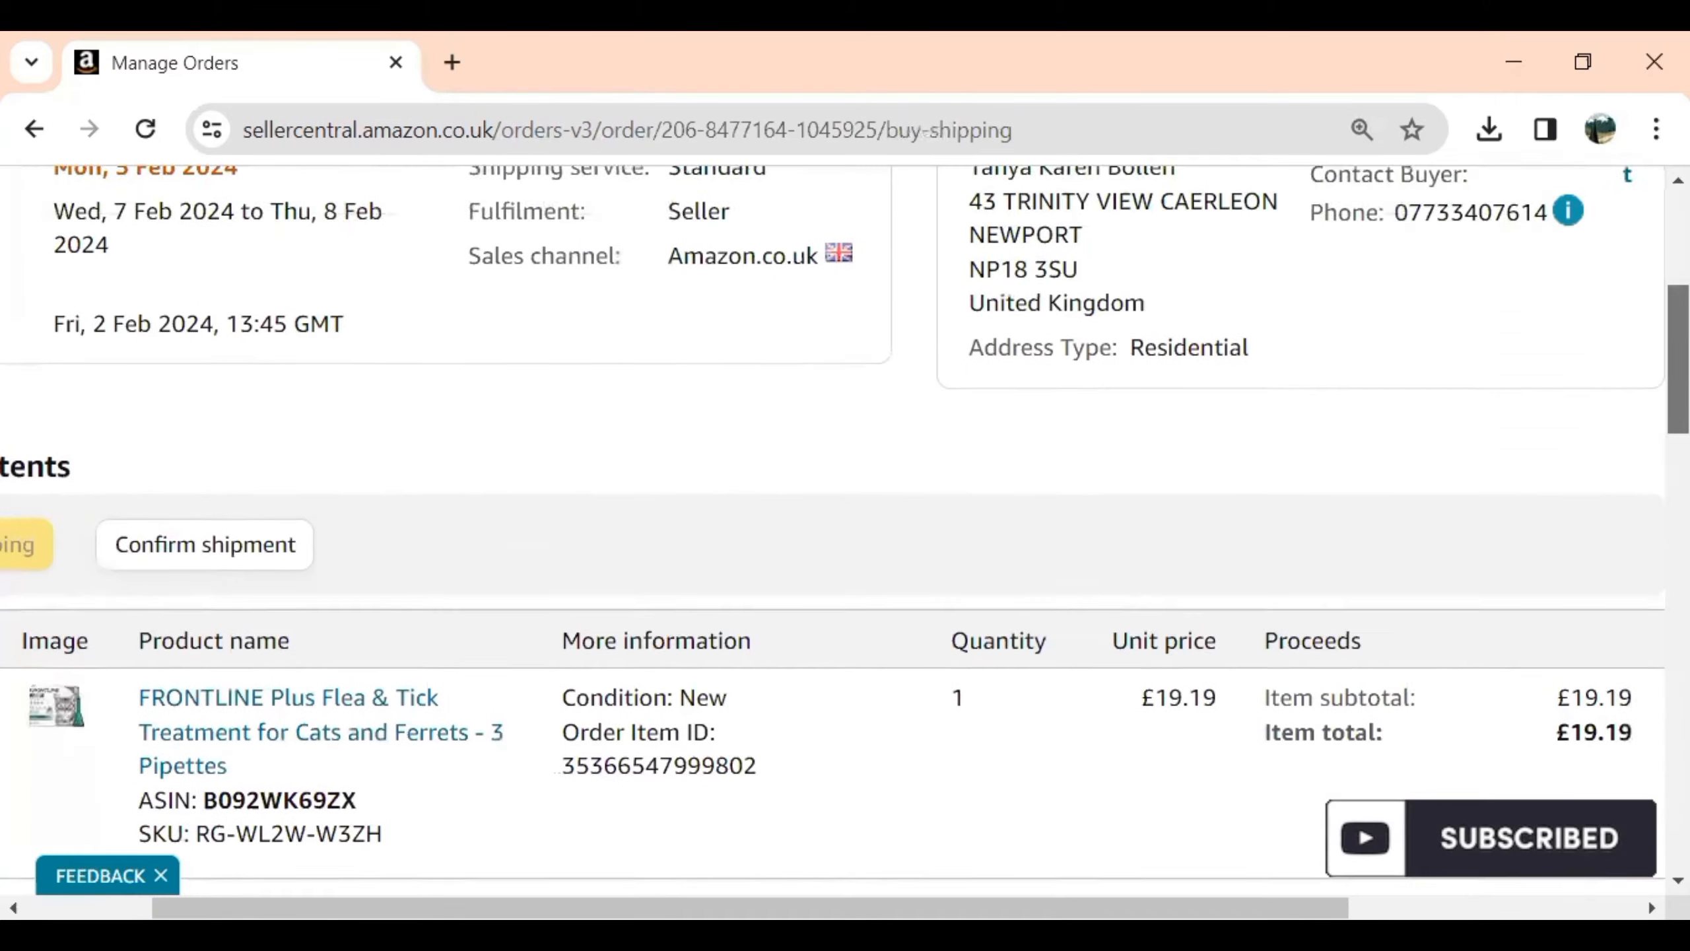
scroll(845, 529, down, 10)
scroll(1584, 880, down, 7)
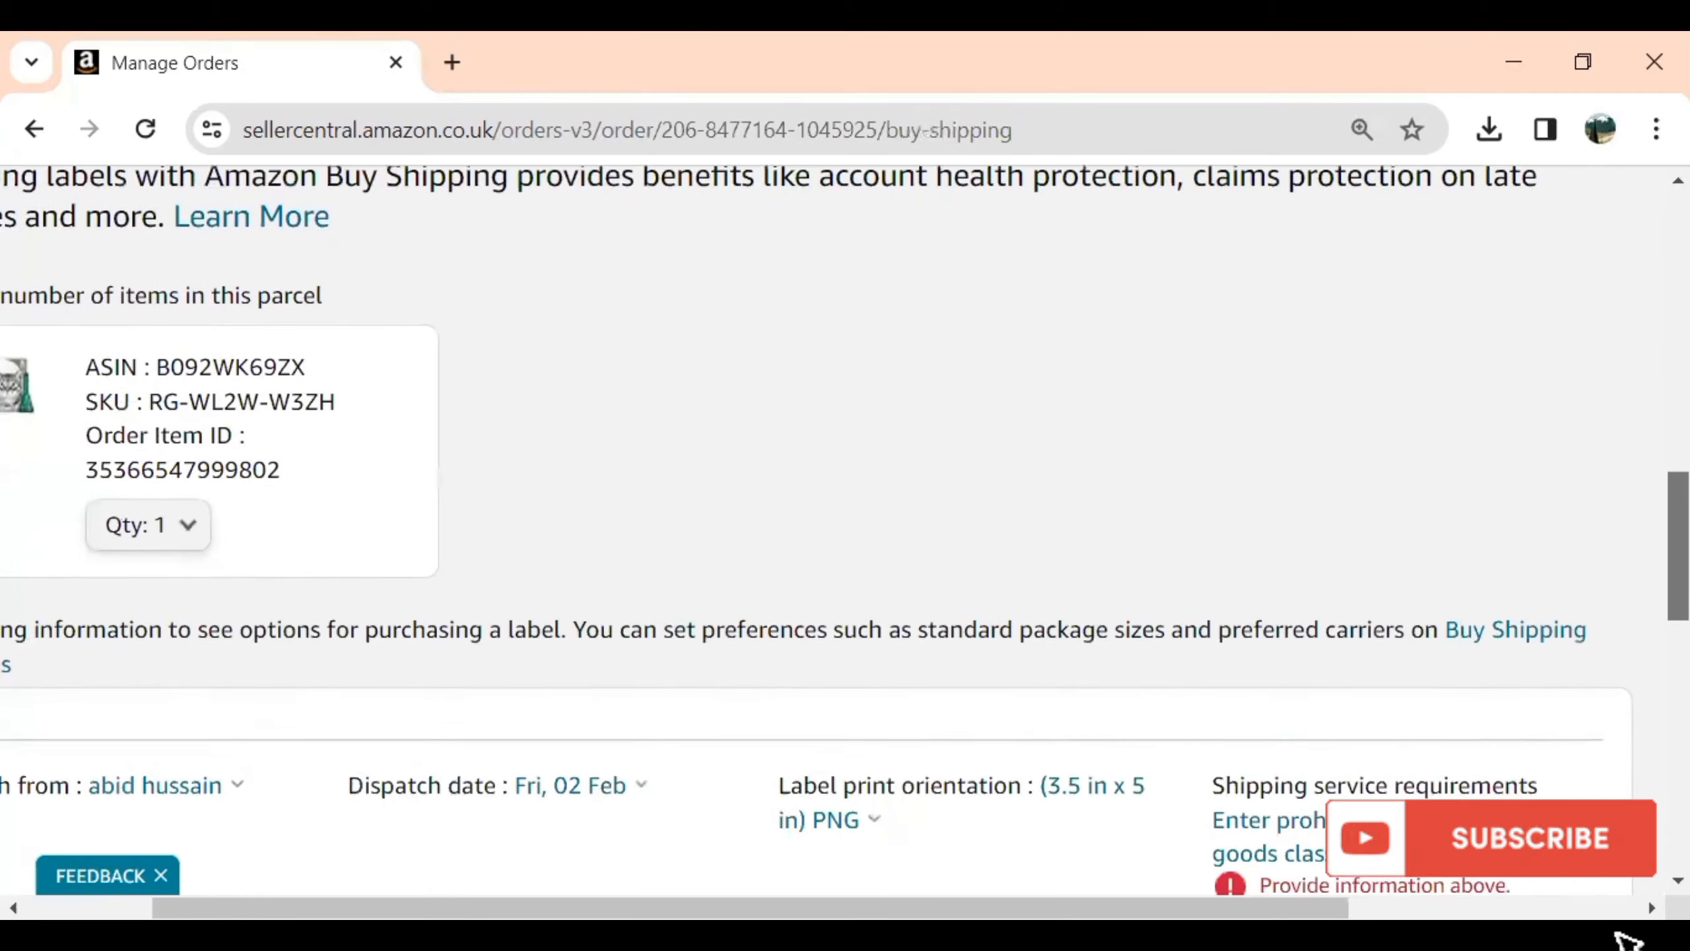
scroll(1188, 765, down, 3)
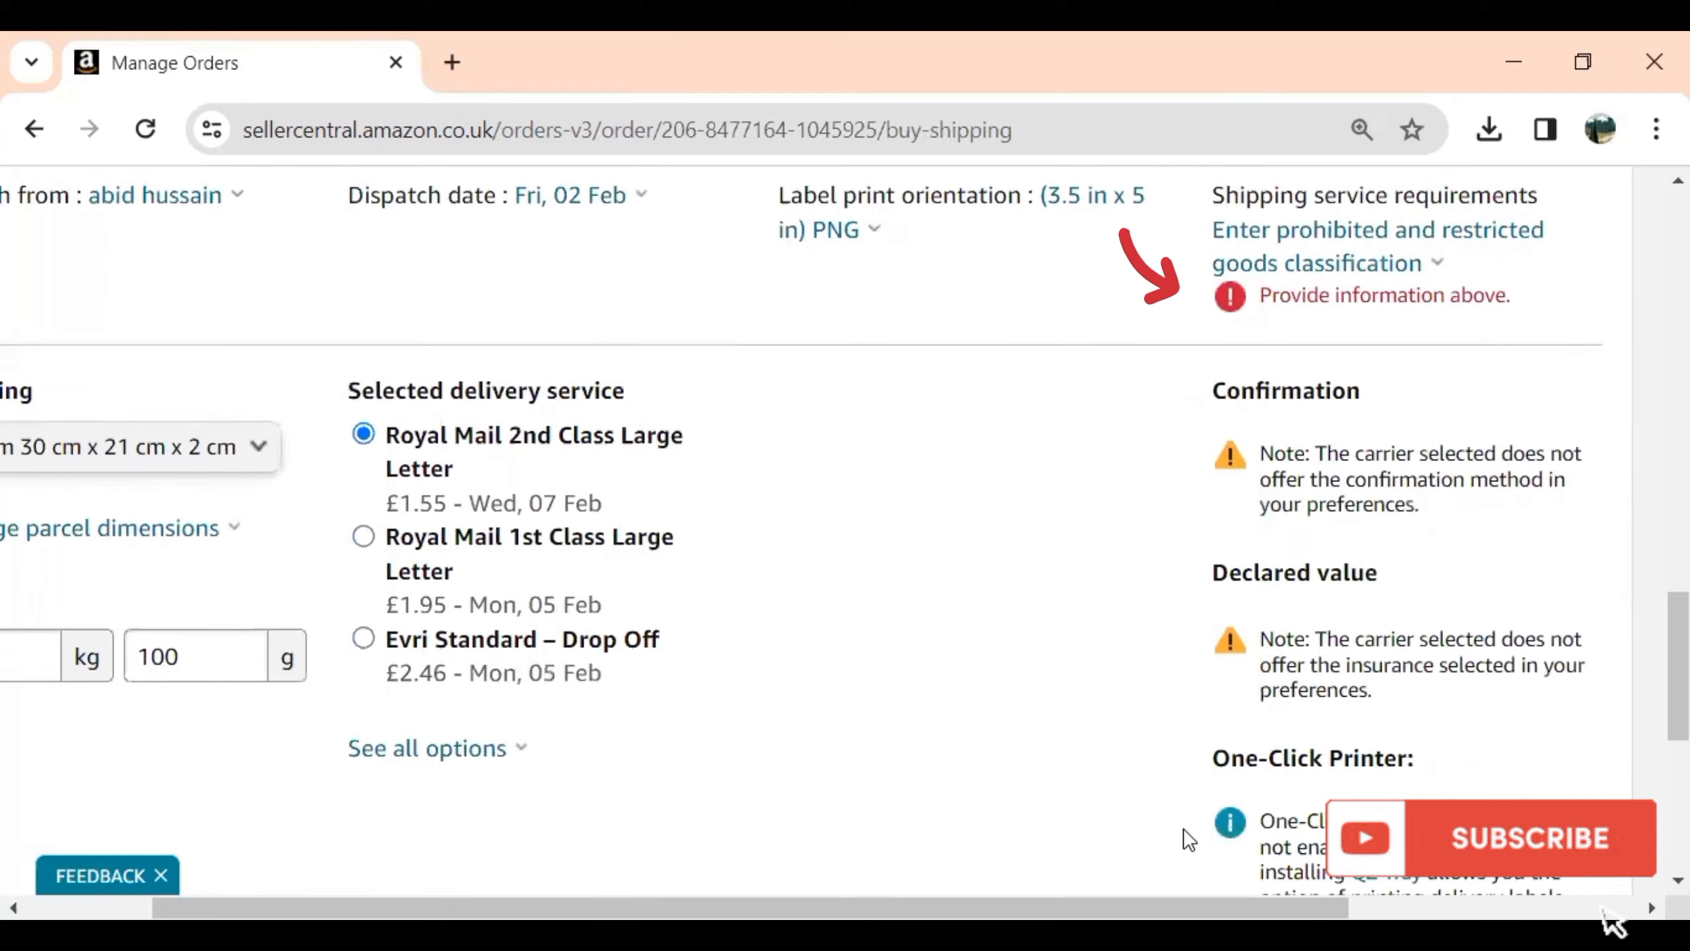
Step: Classify the order's goods as Not Restricted or Prohibited by Royal Mail in the shipping service requirements
scroll(1603, 759, left, 3)
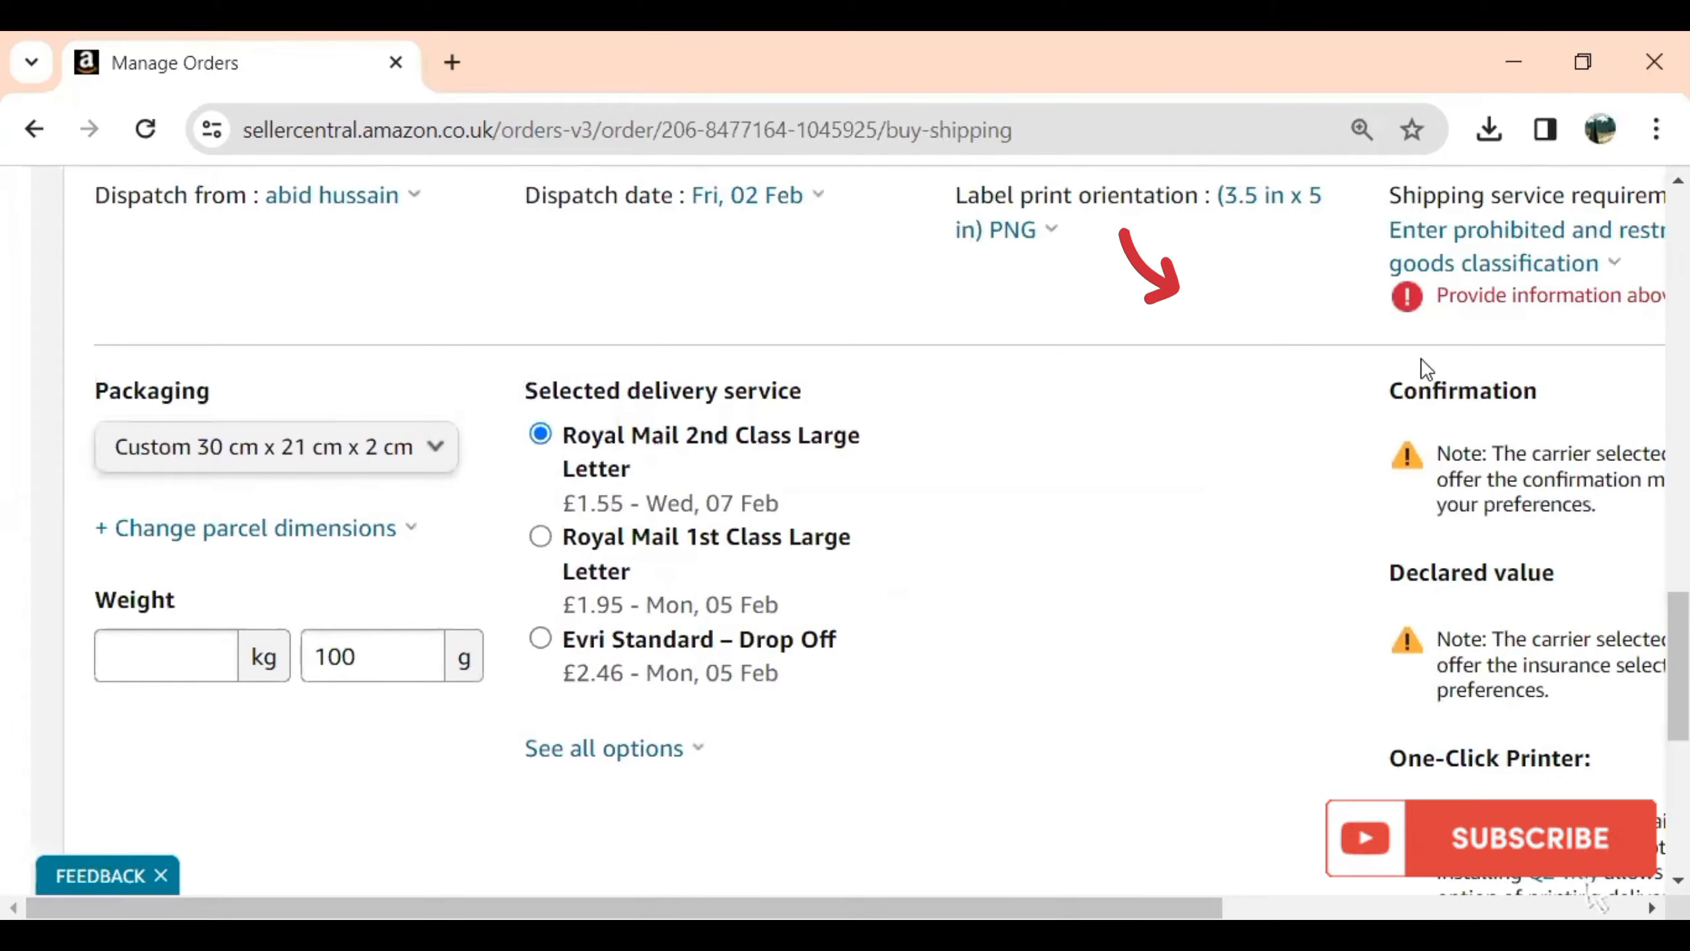
click(1482, 246)
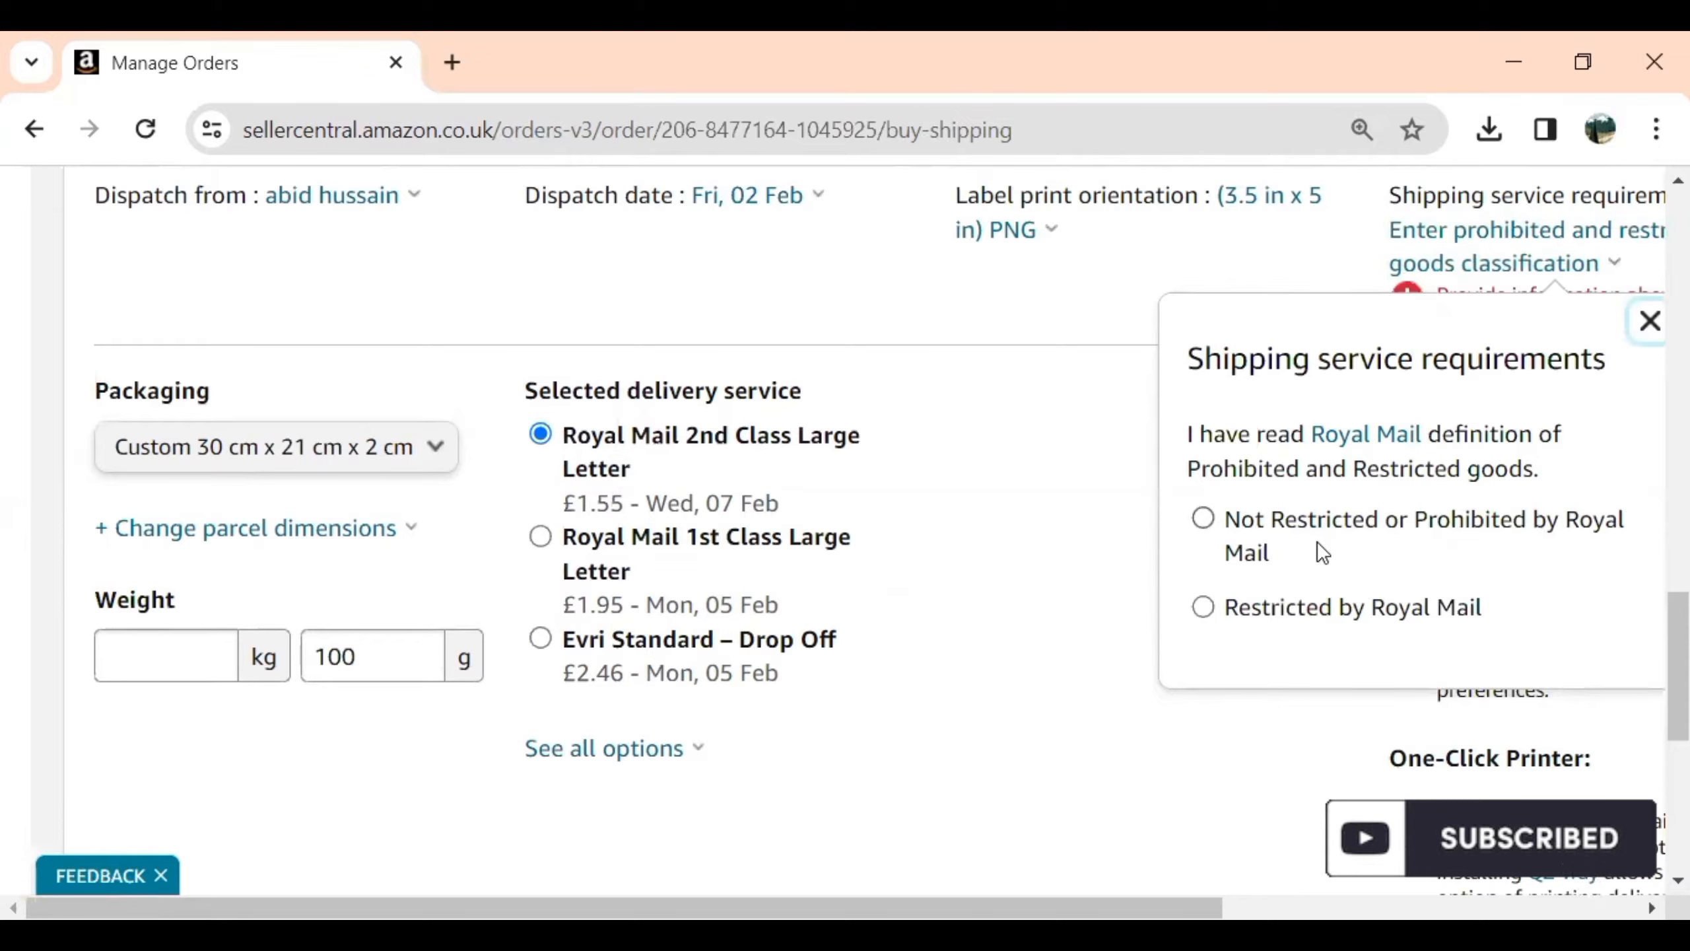
click(1204, 521)
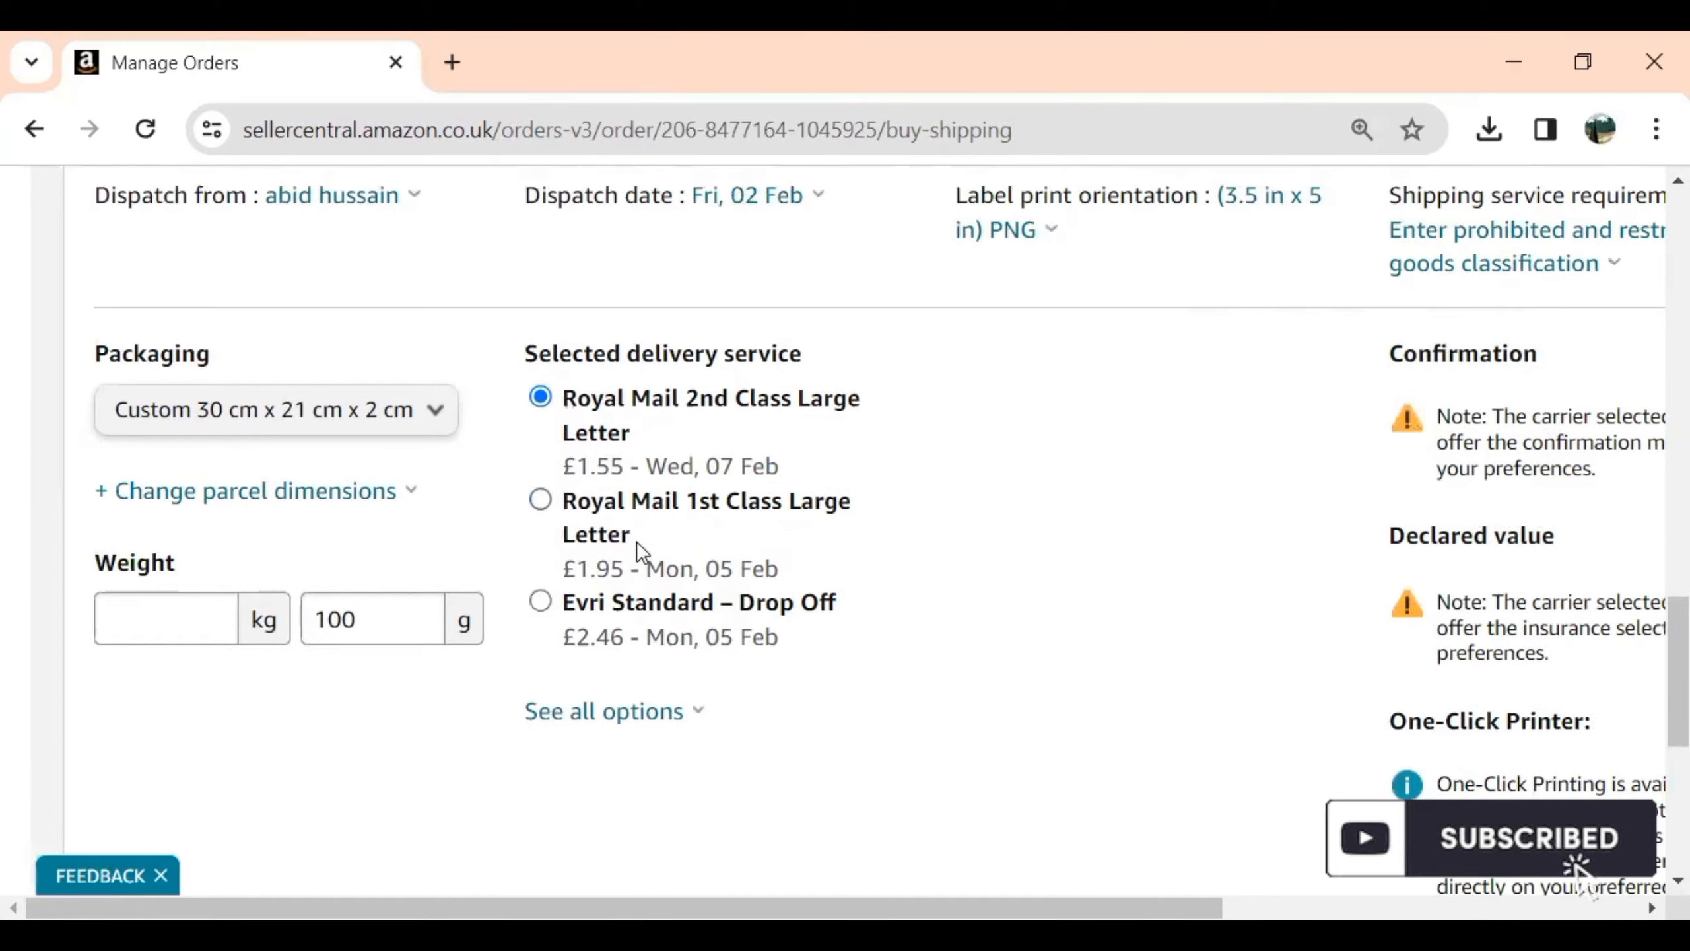
Step: Review all available Royal Mail and Hermes UK delivery services with their charges, then close the shipping options
click(623, 724)
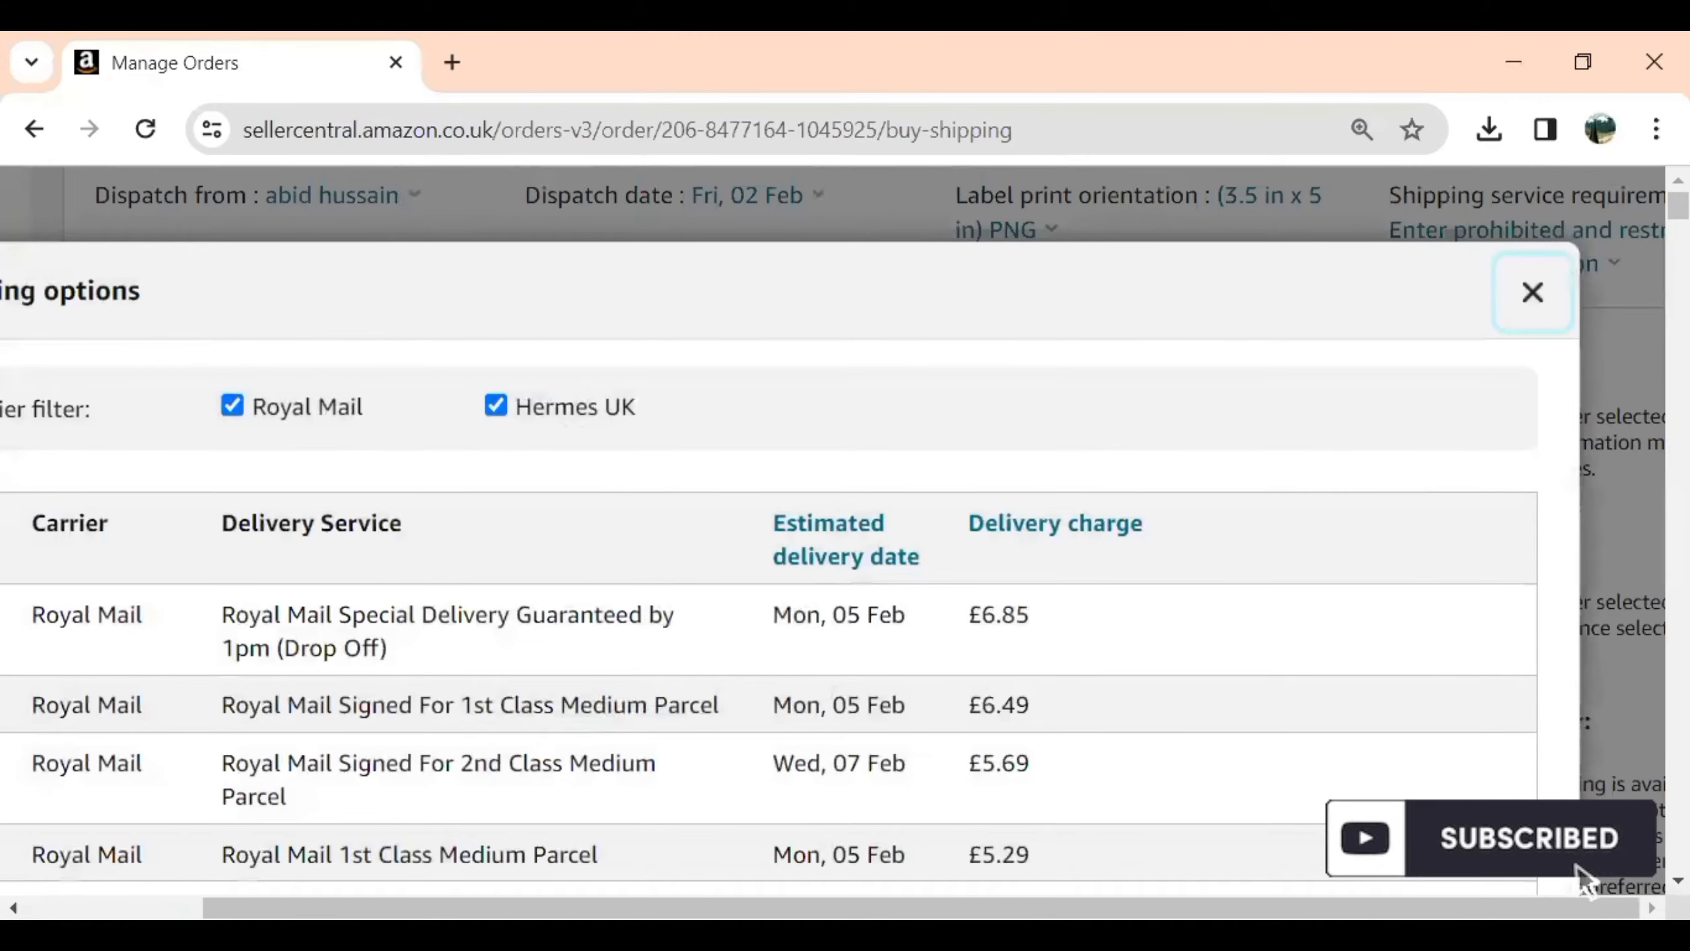
scroll(1582, 878, left, 3)
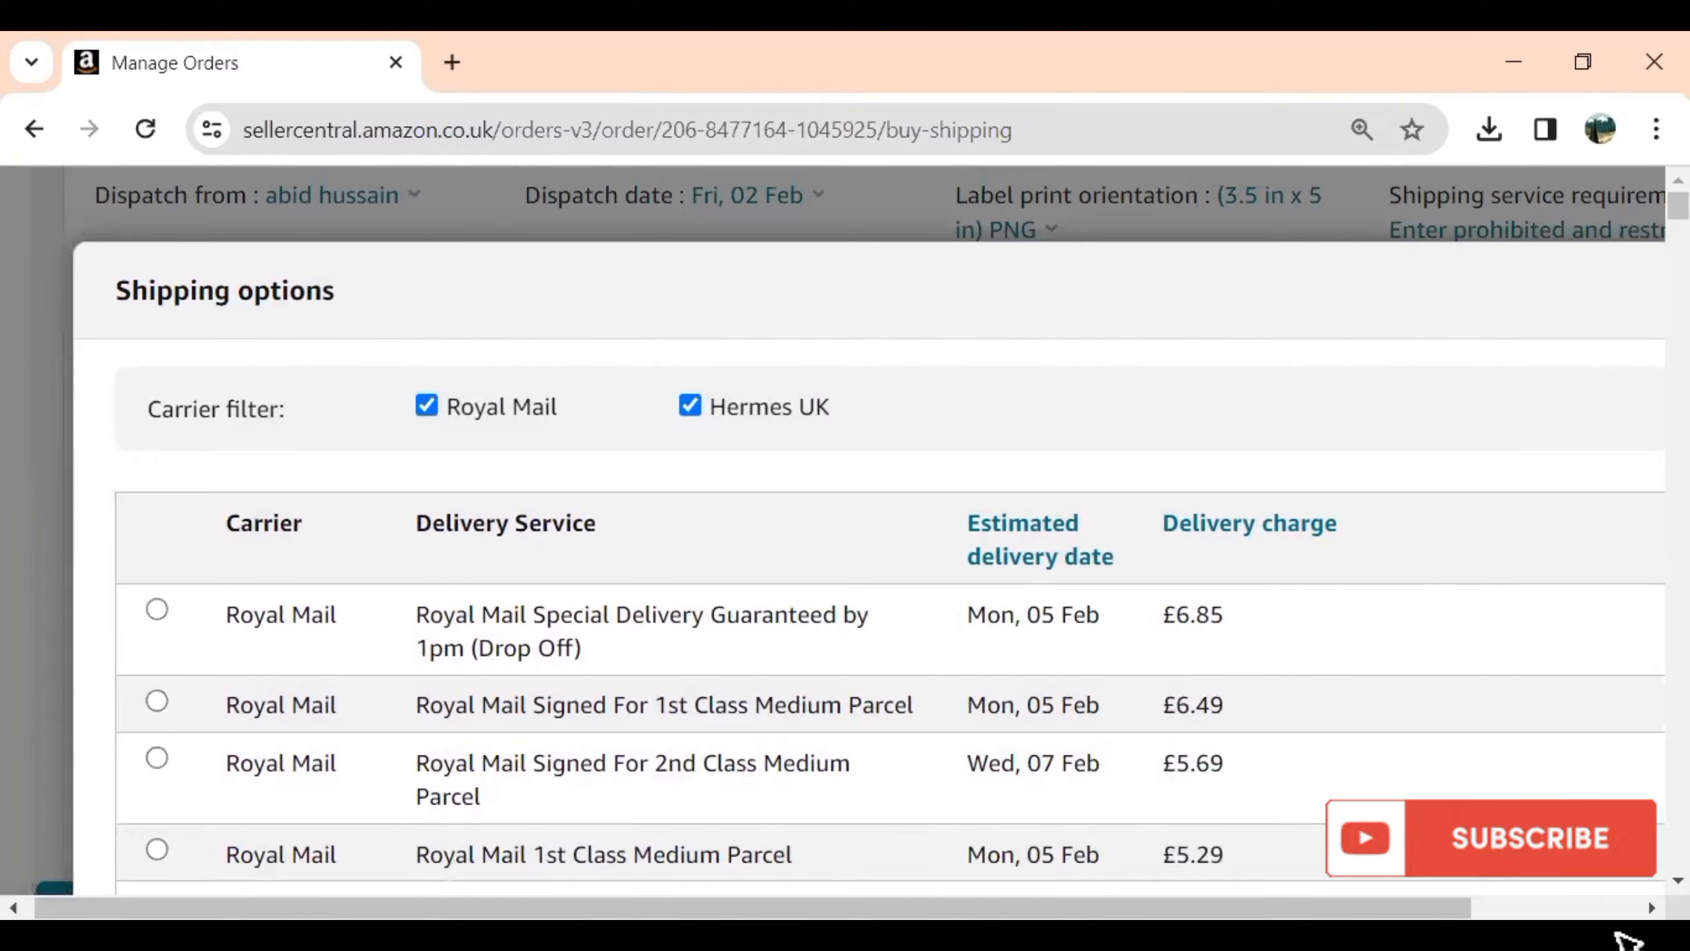
scroll(1607, 916, down, 6)
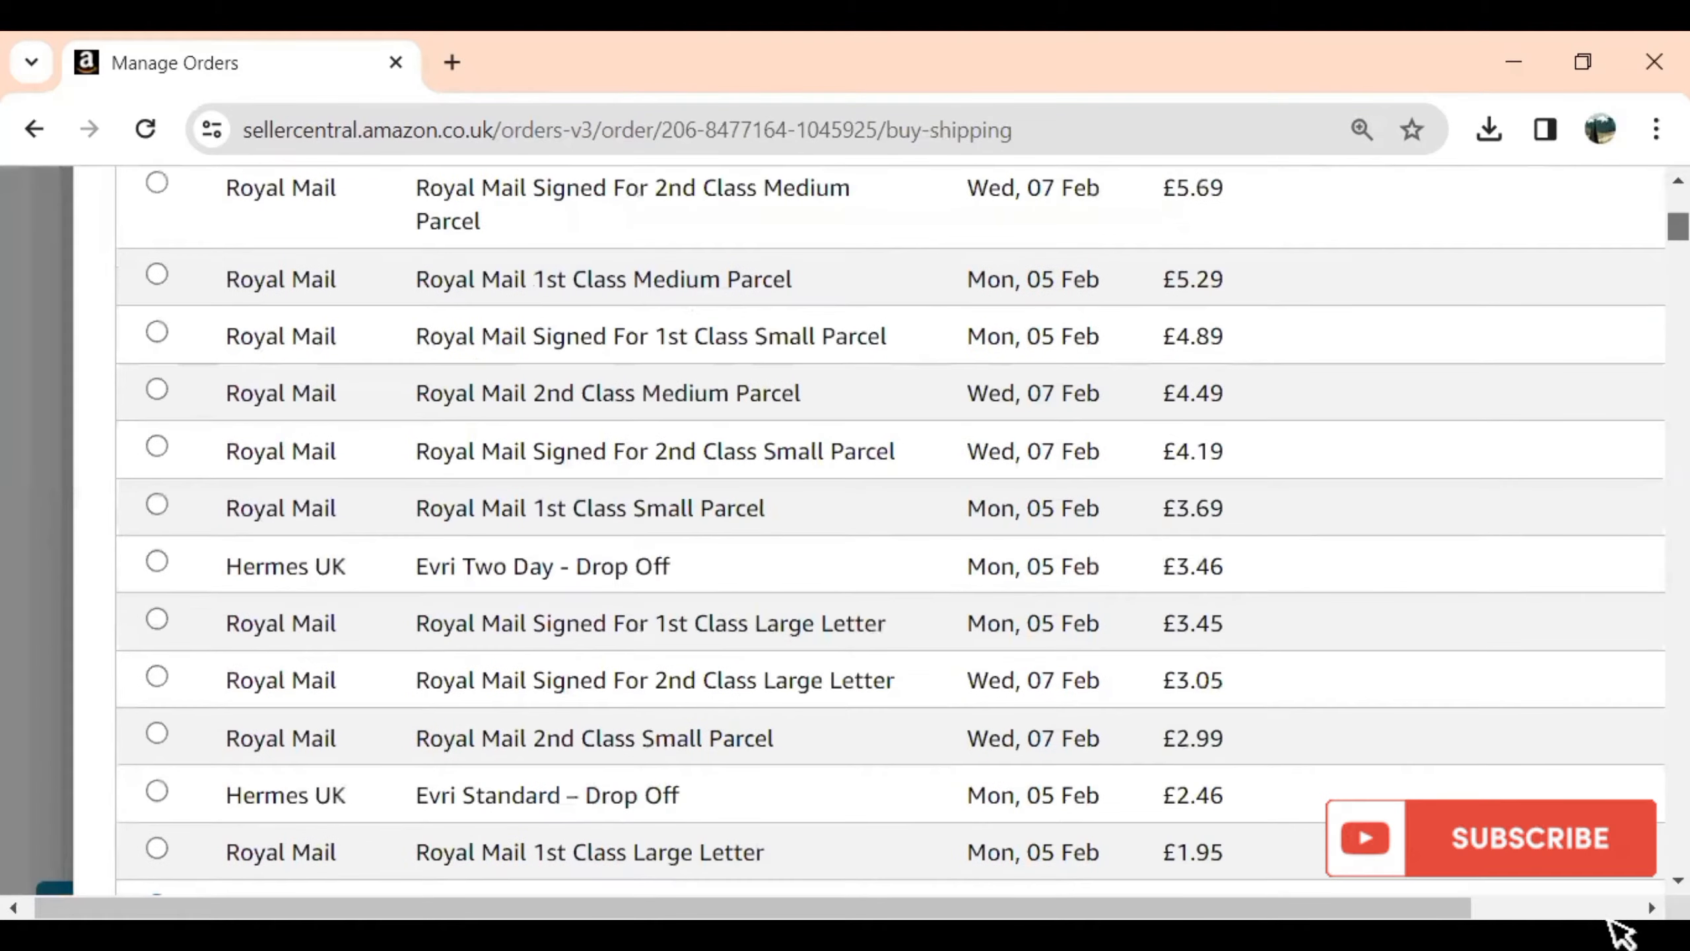
scroll(1584, 879, down, 1)
scroll(1583, 878, up, 5)
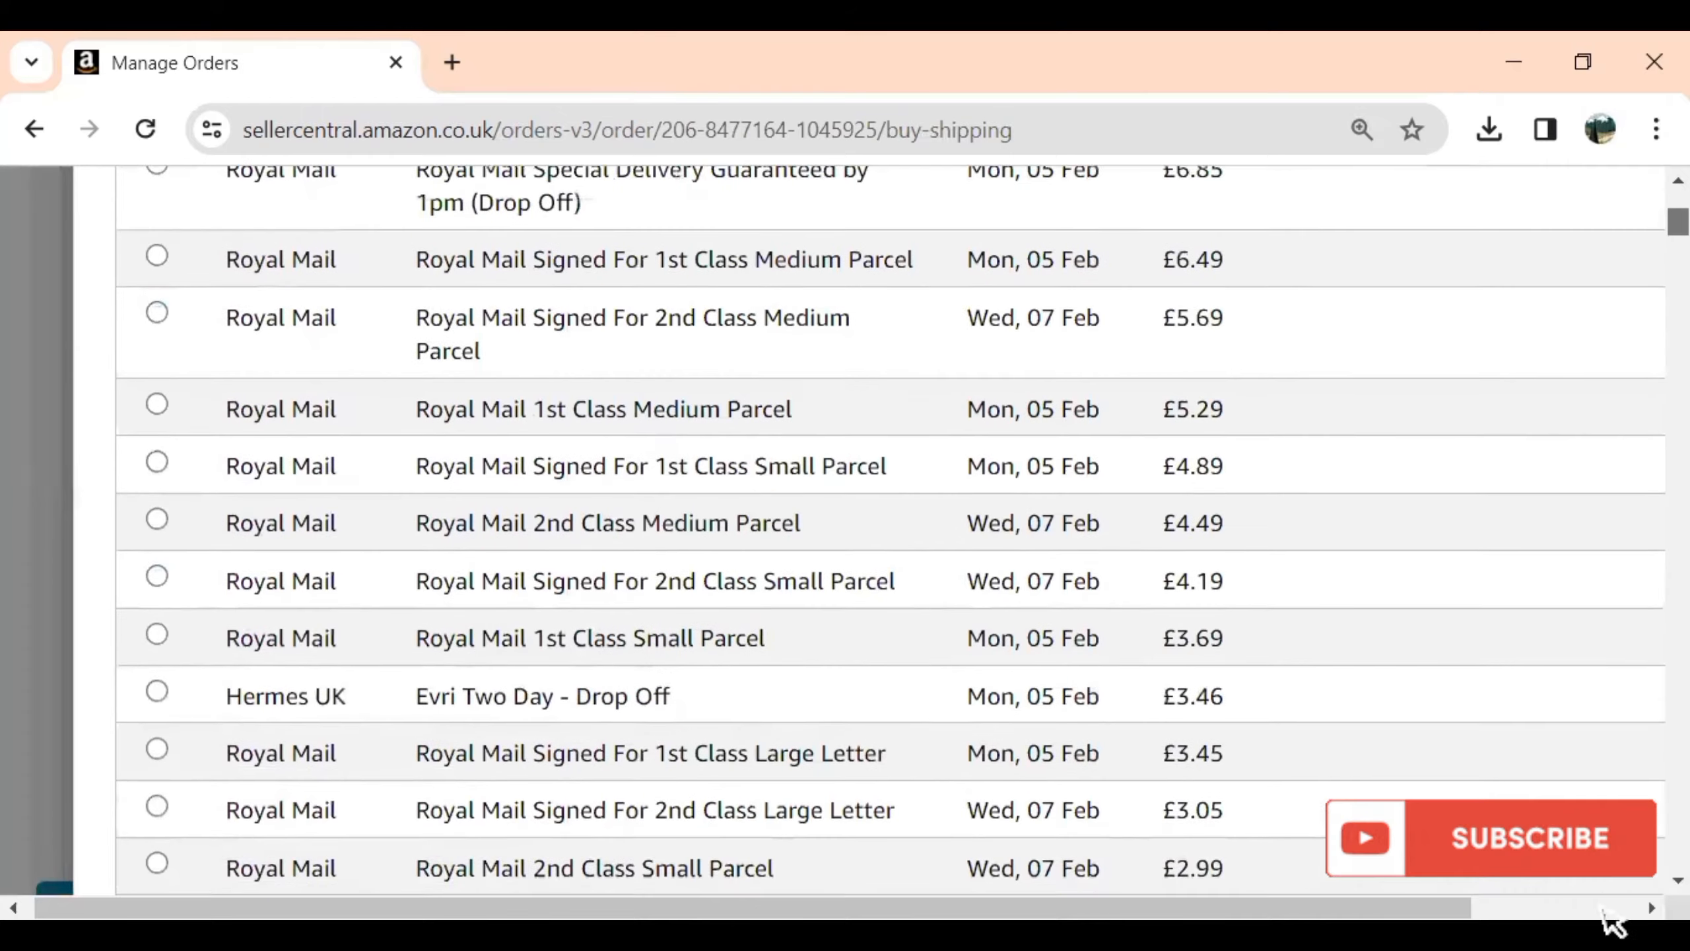
scroll(1590, 885, up, 5)
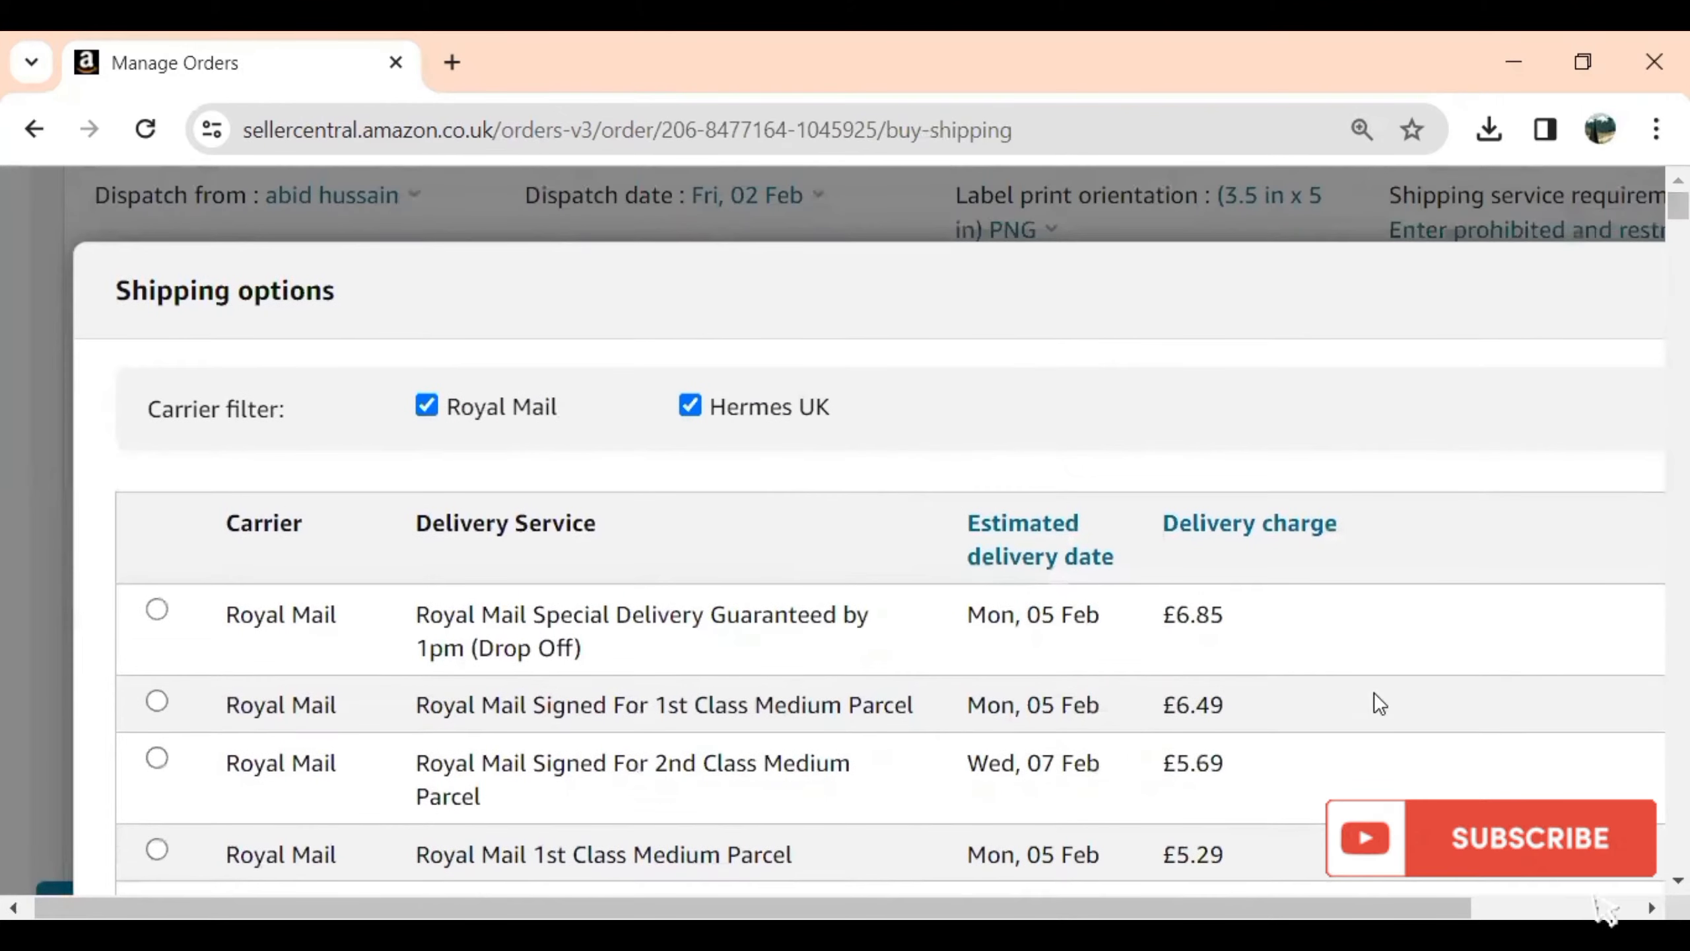
drag(1380, 908, 1550, 907)
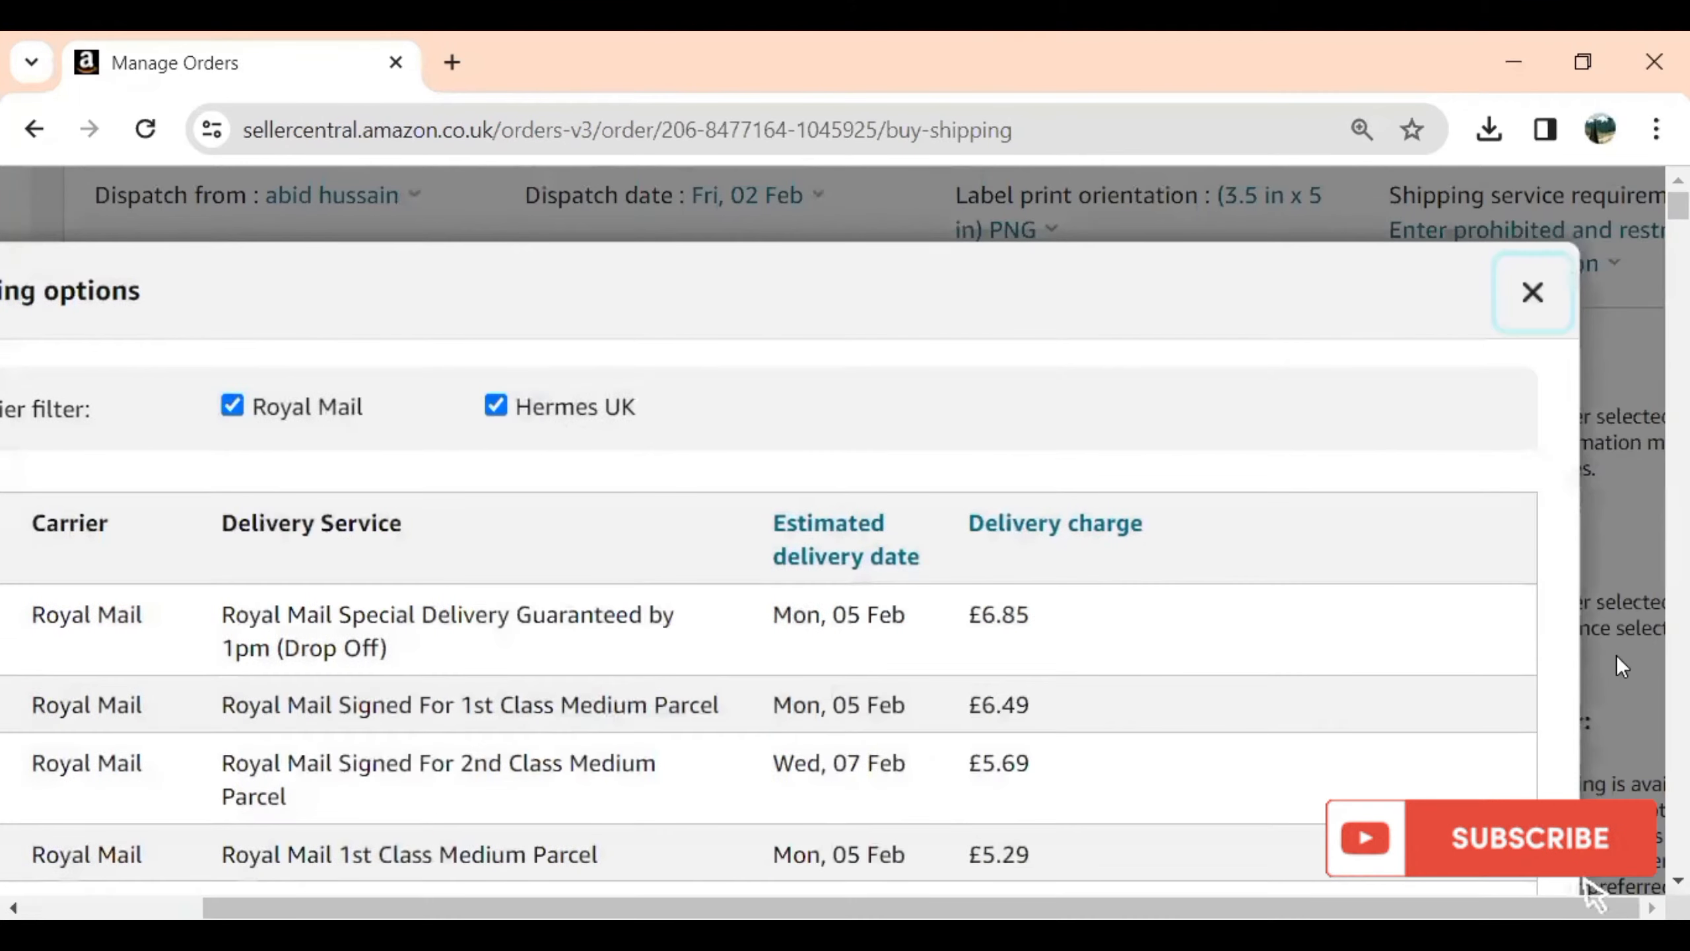
click(1532, 293)
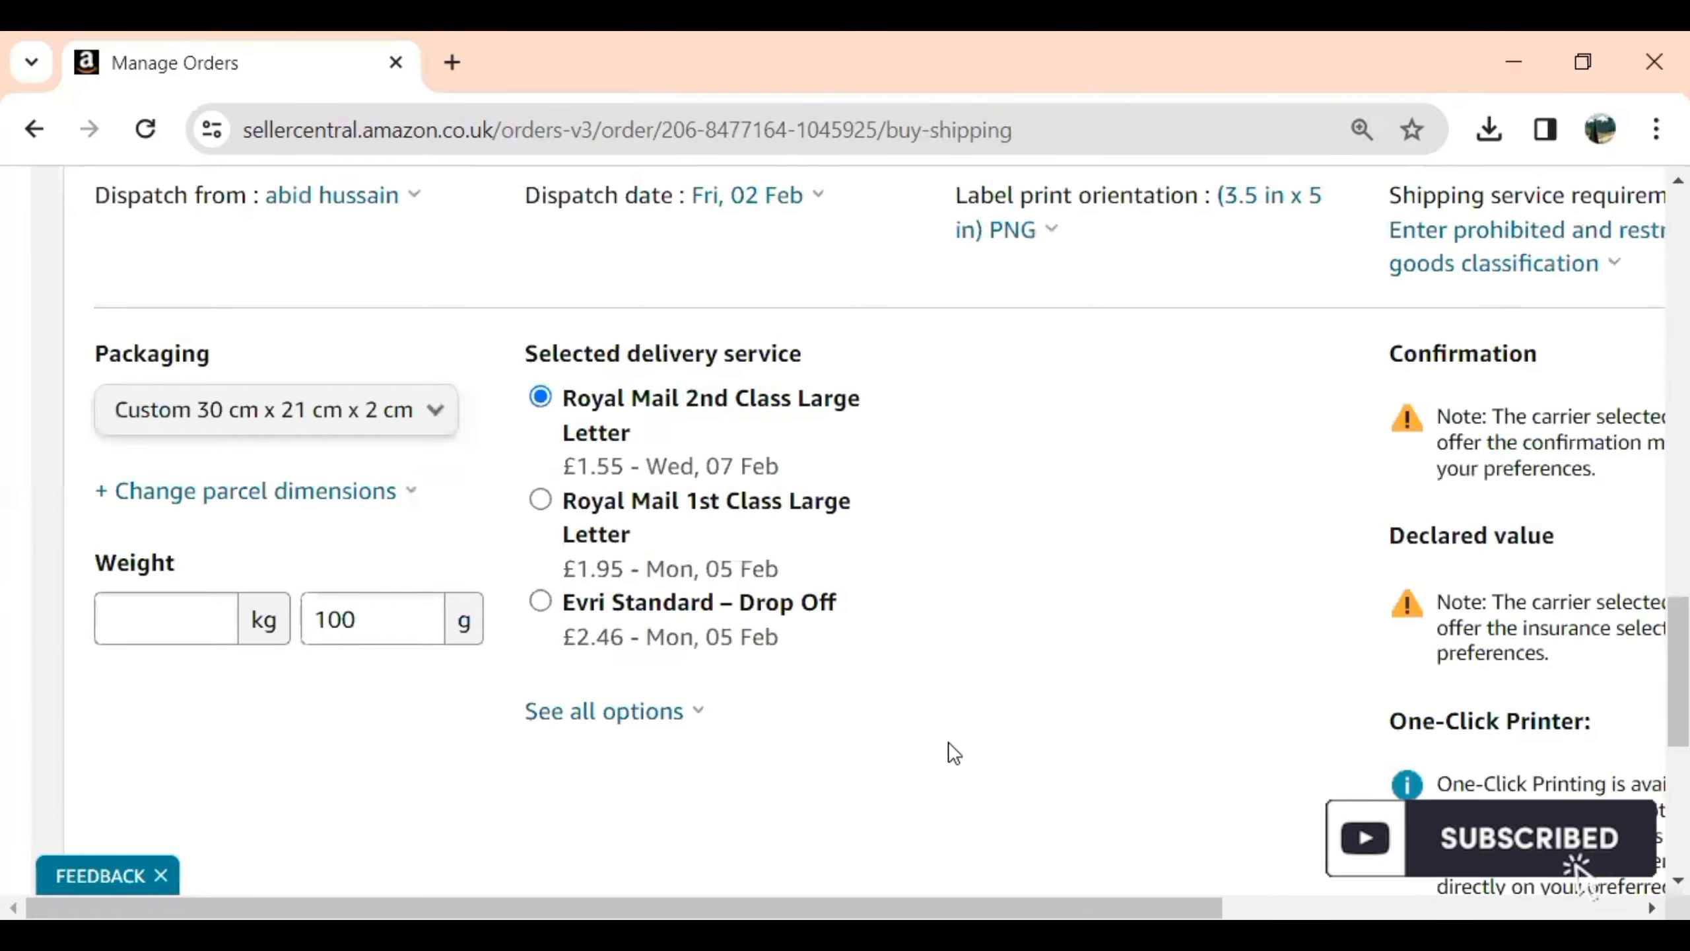
Step: Check the available packaging sizes and the parcel's weight fields without changing them
click(383, 411)
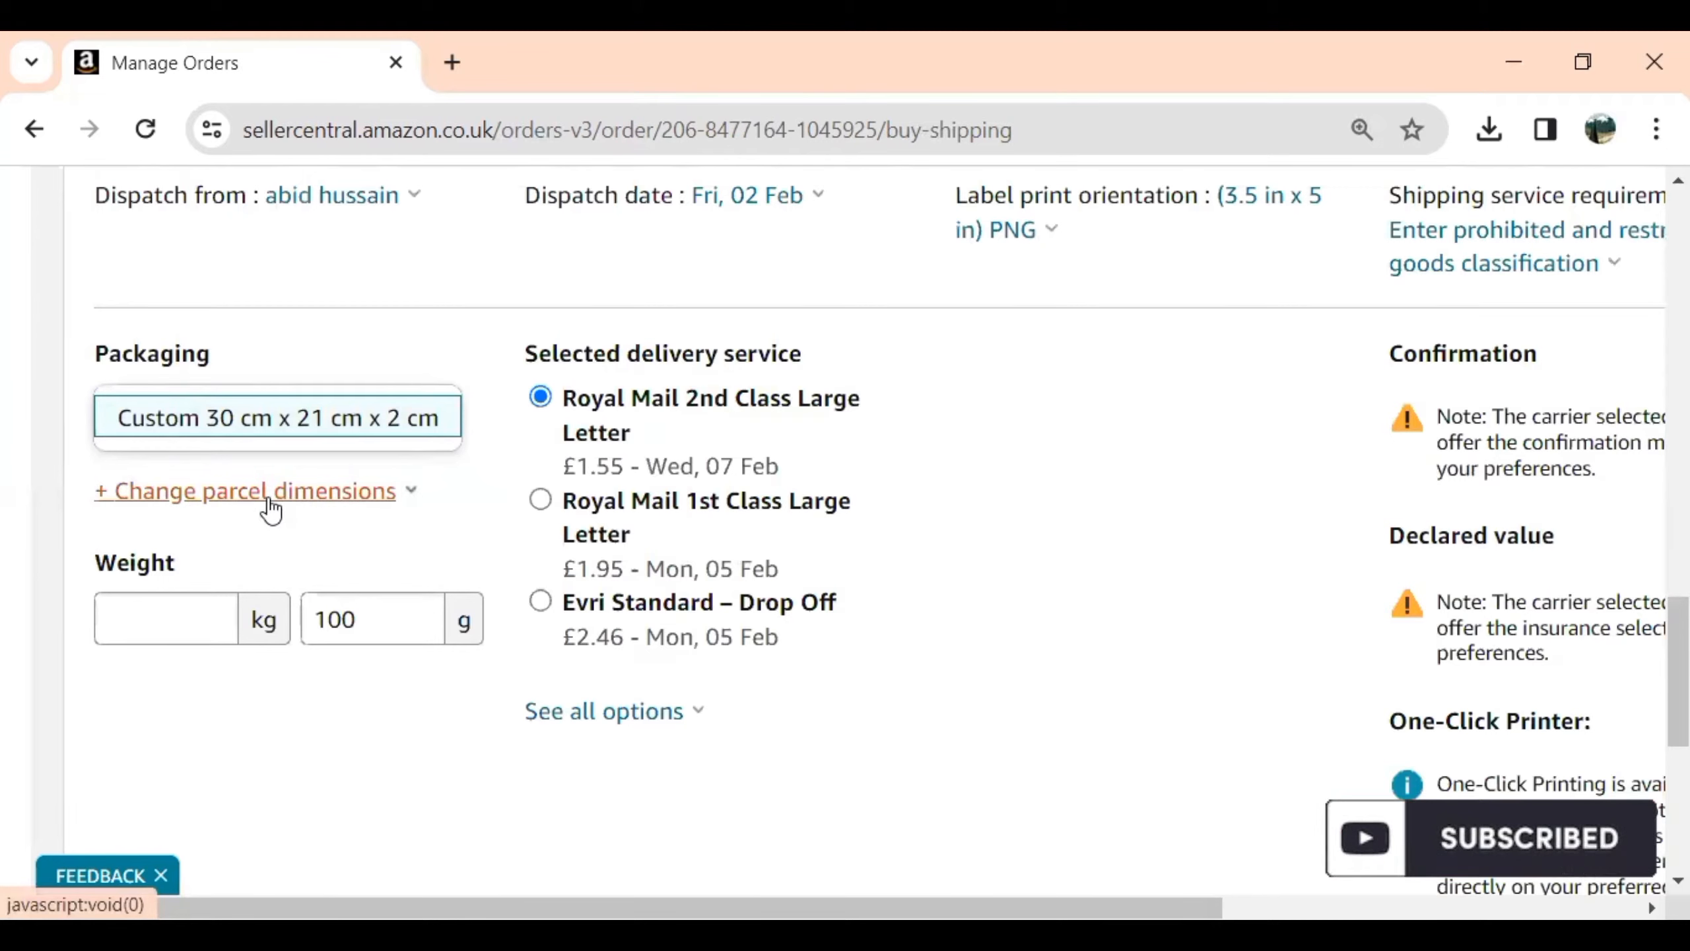
click(188, 604)
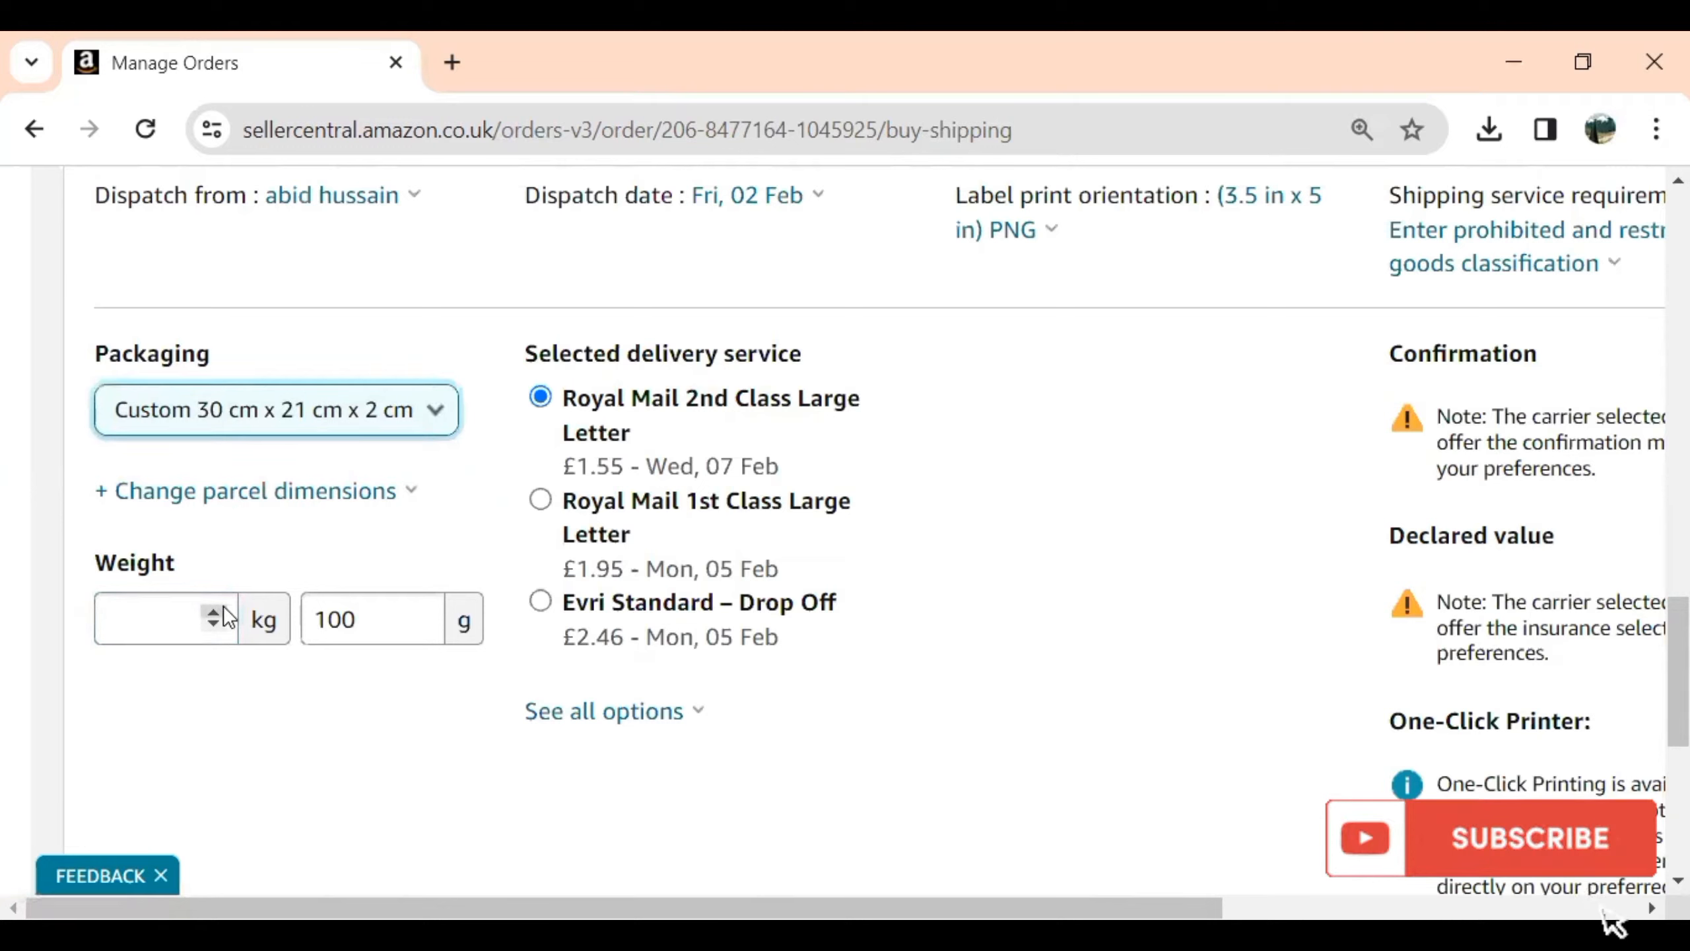
click(392, 624)
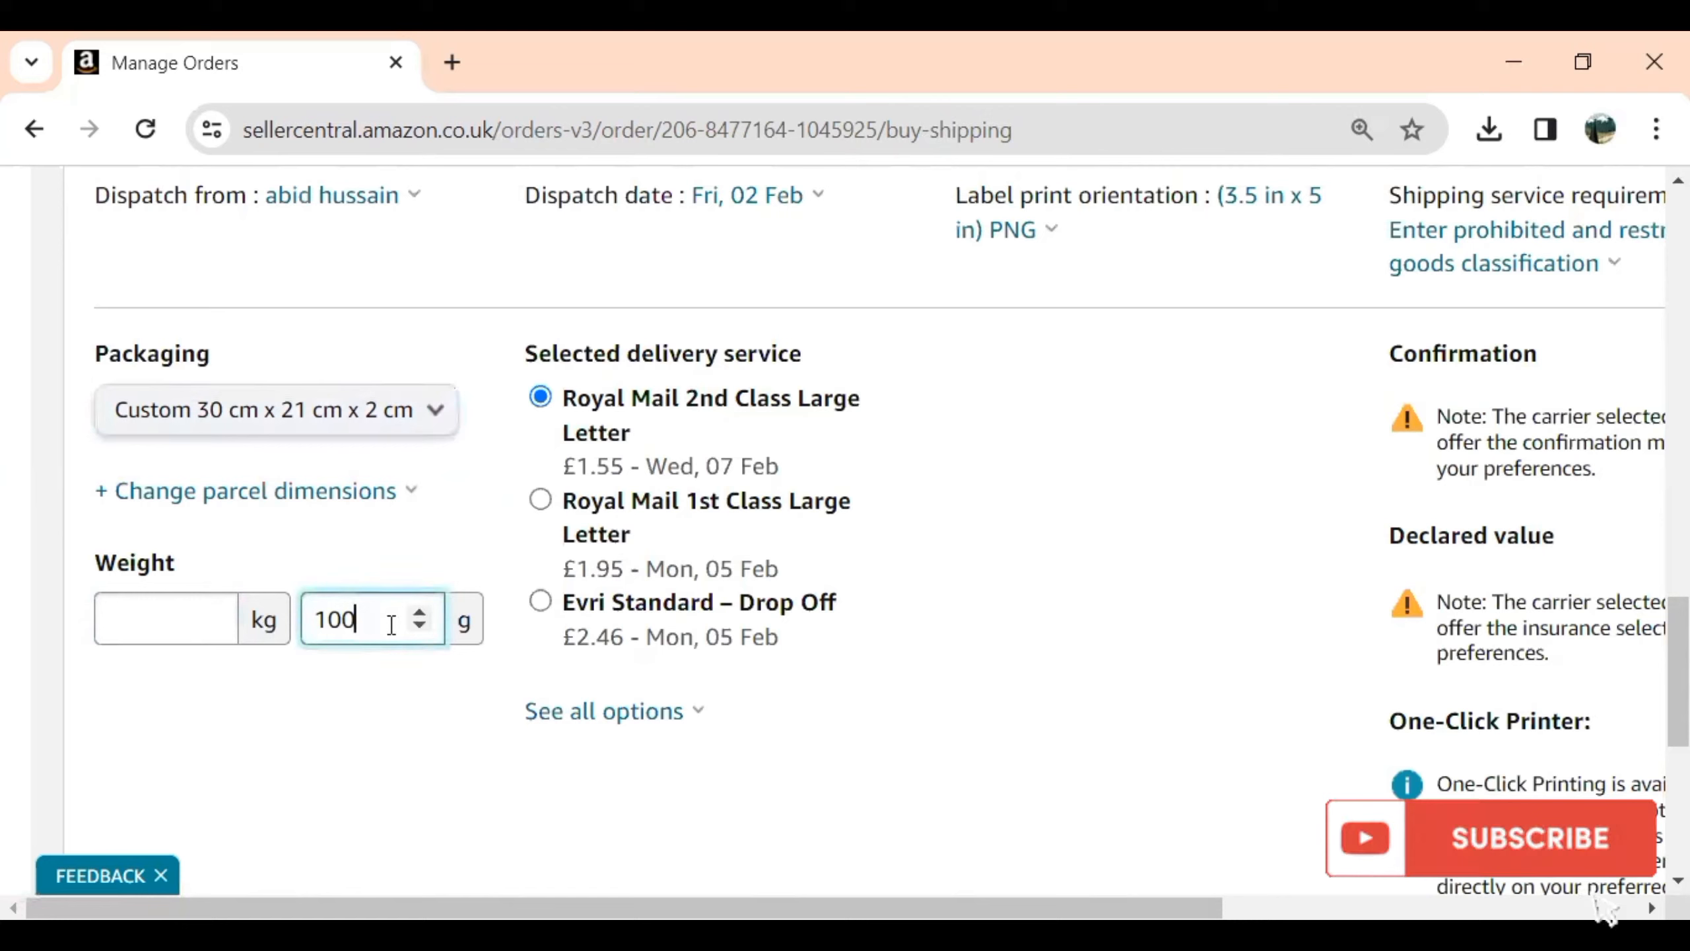
click(909, 743)
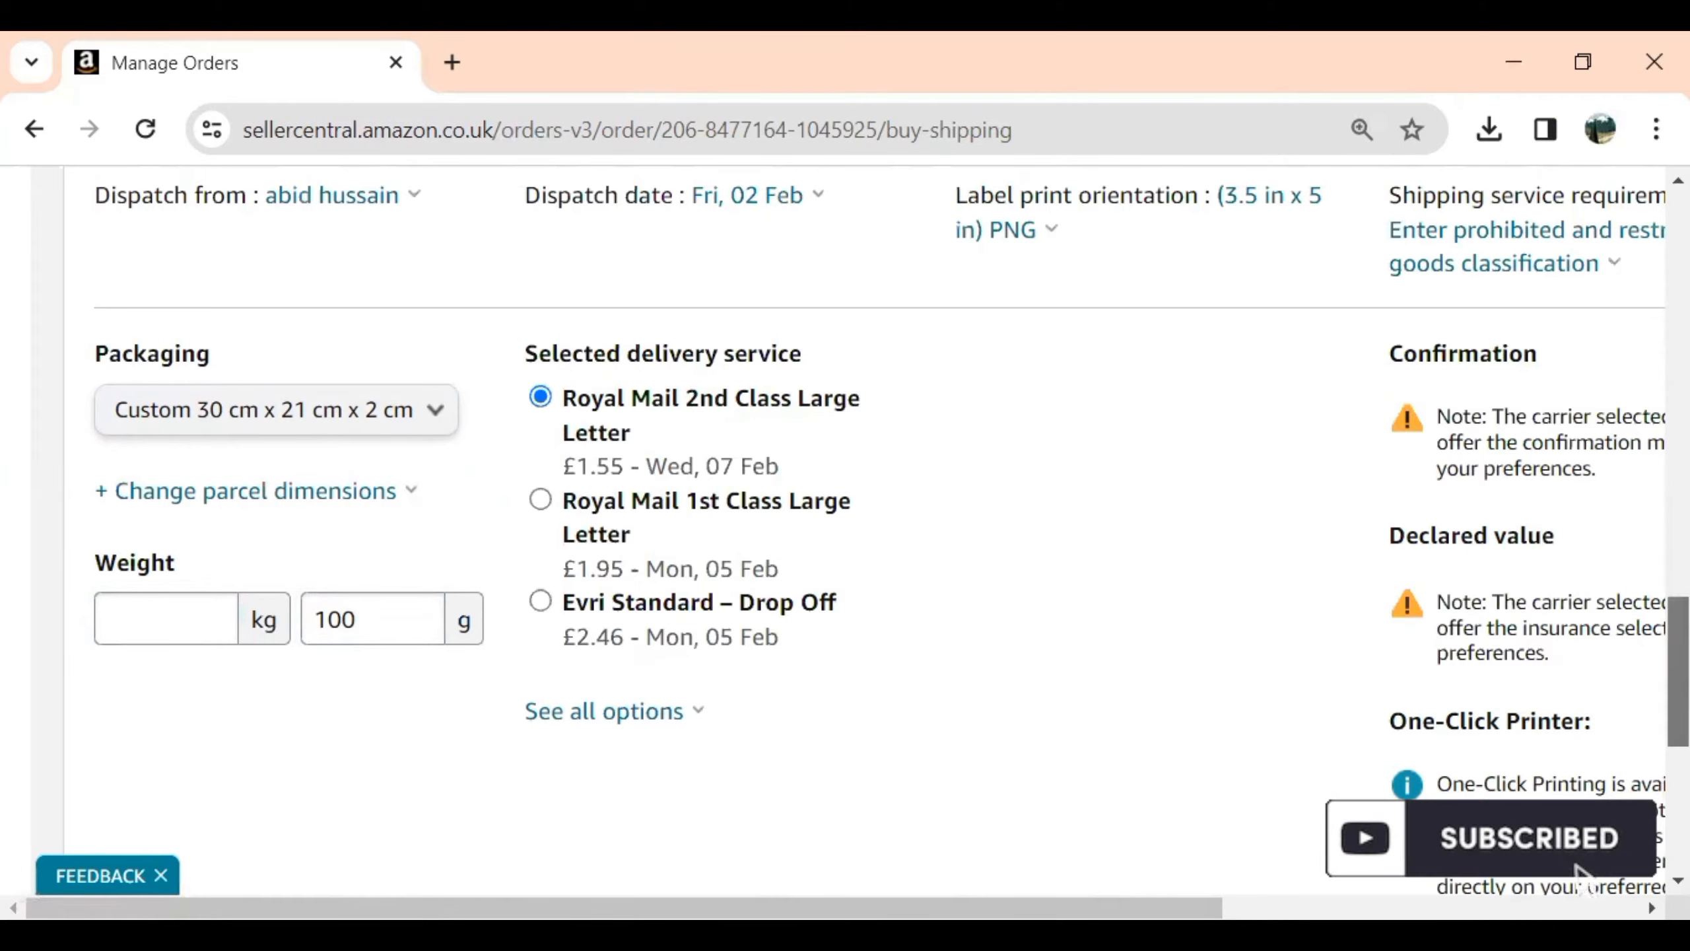
Step: Select Evri Standard – Drop Off as the order's delivery service and bring its purchase option into view
scroll(865, 533, down, 5)
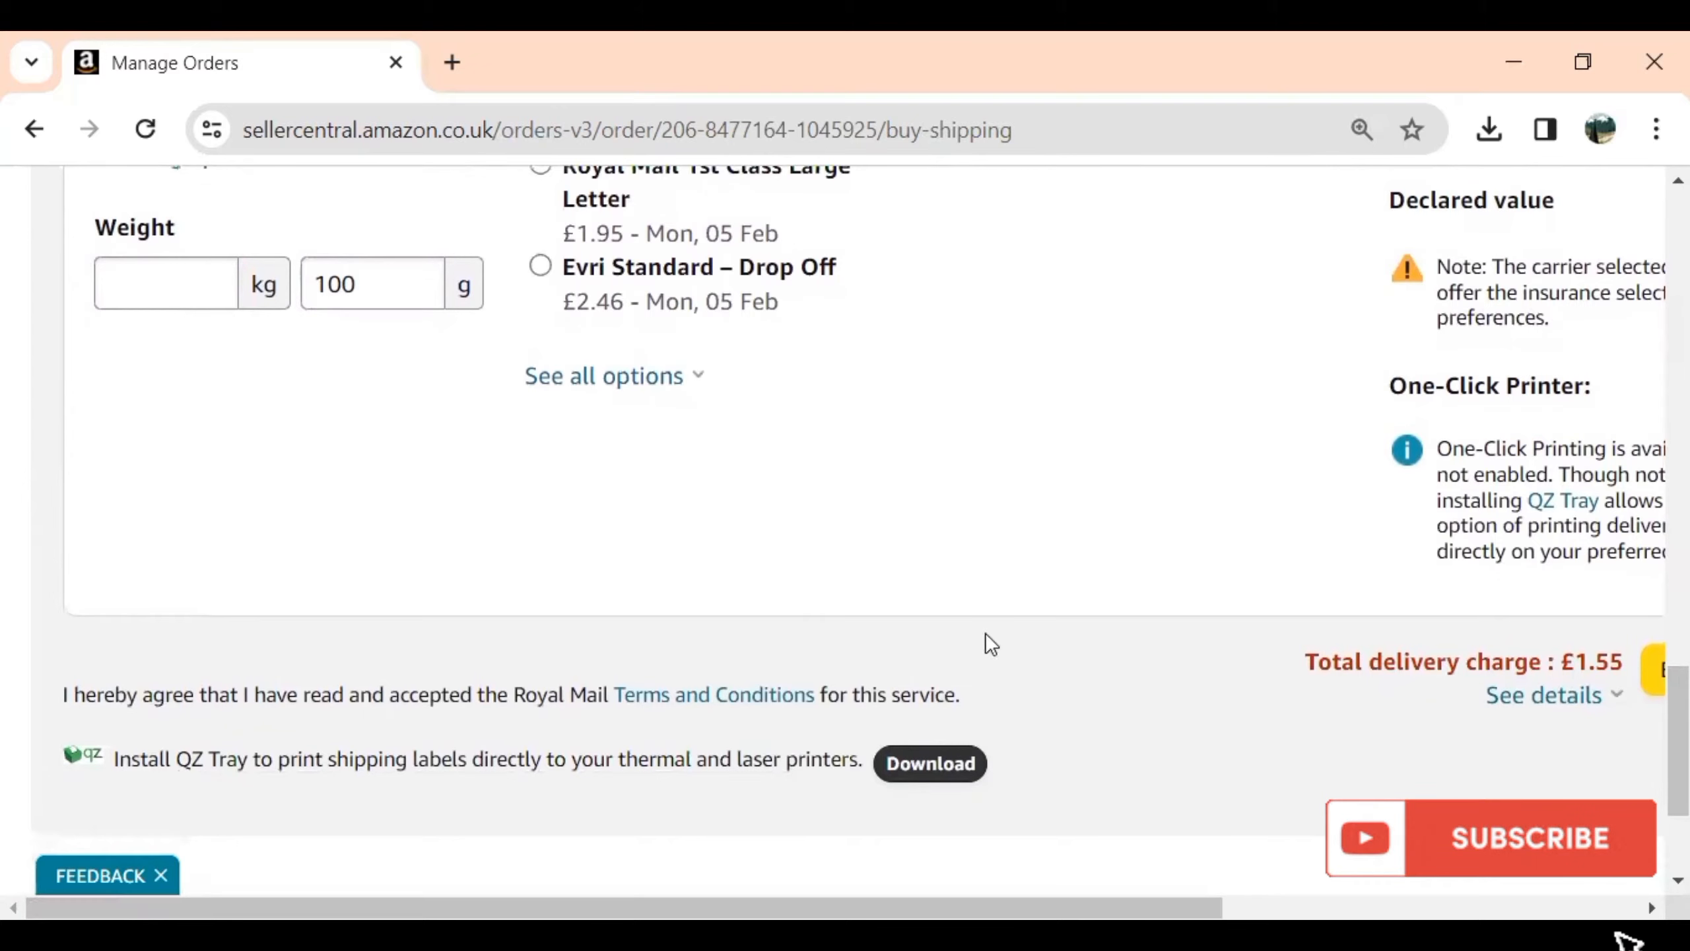
click(540, 268)
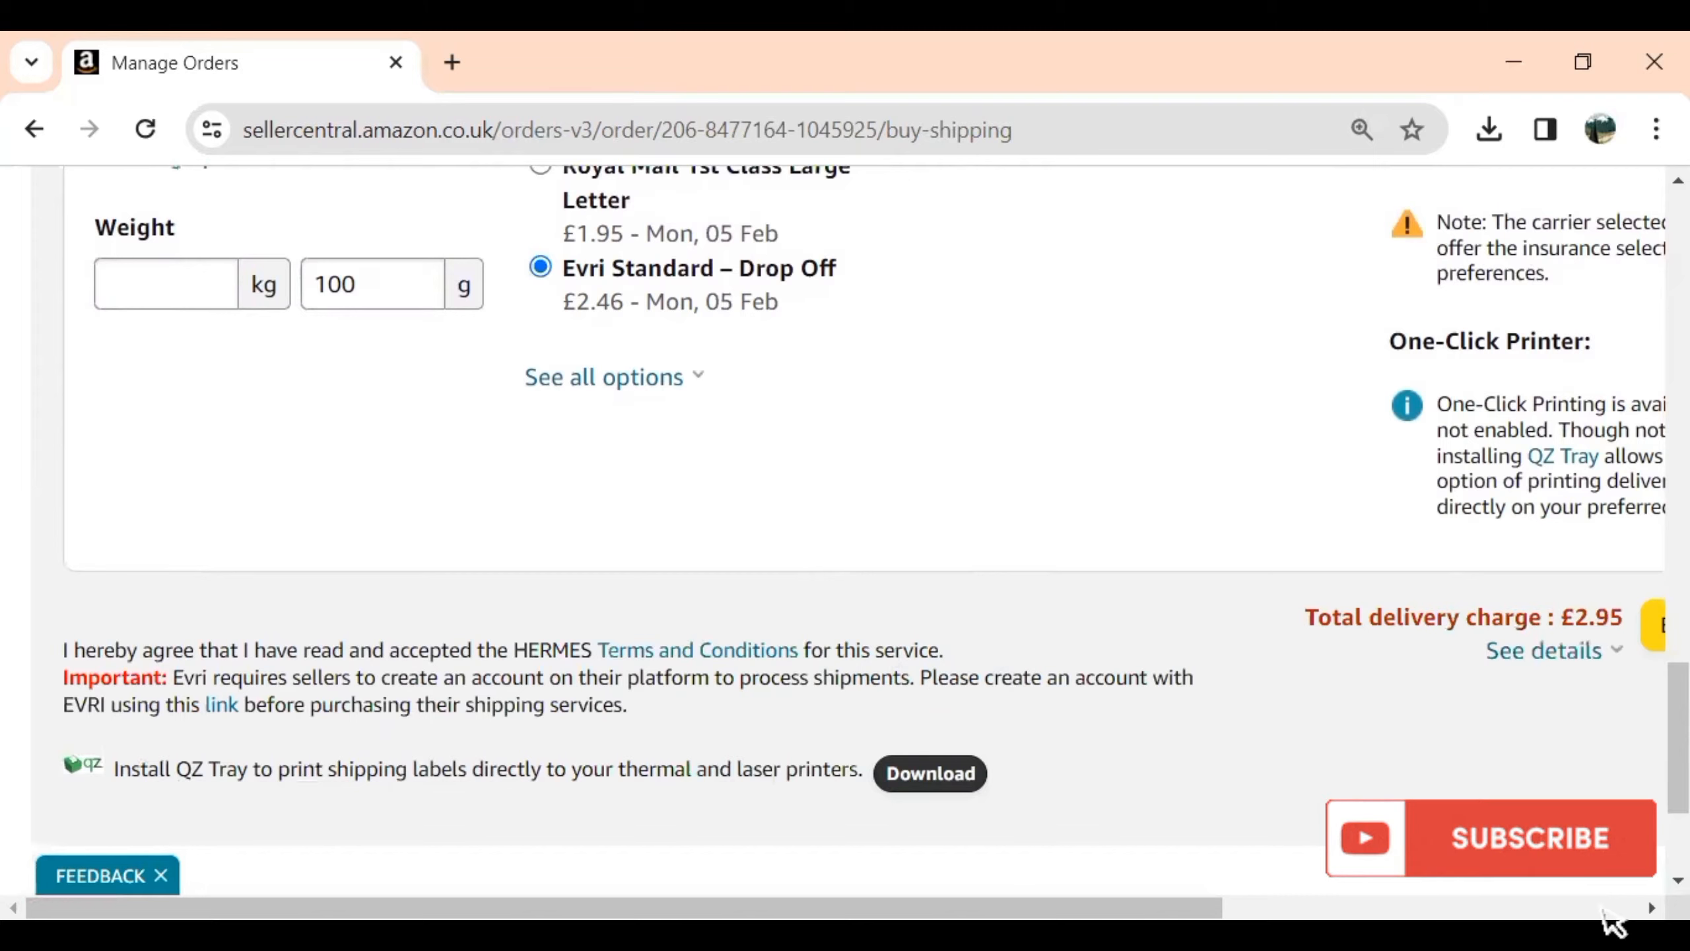
drag(998, 908, 1244, 907)
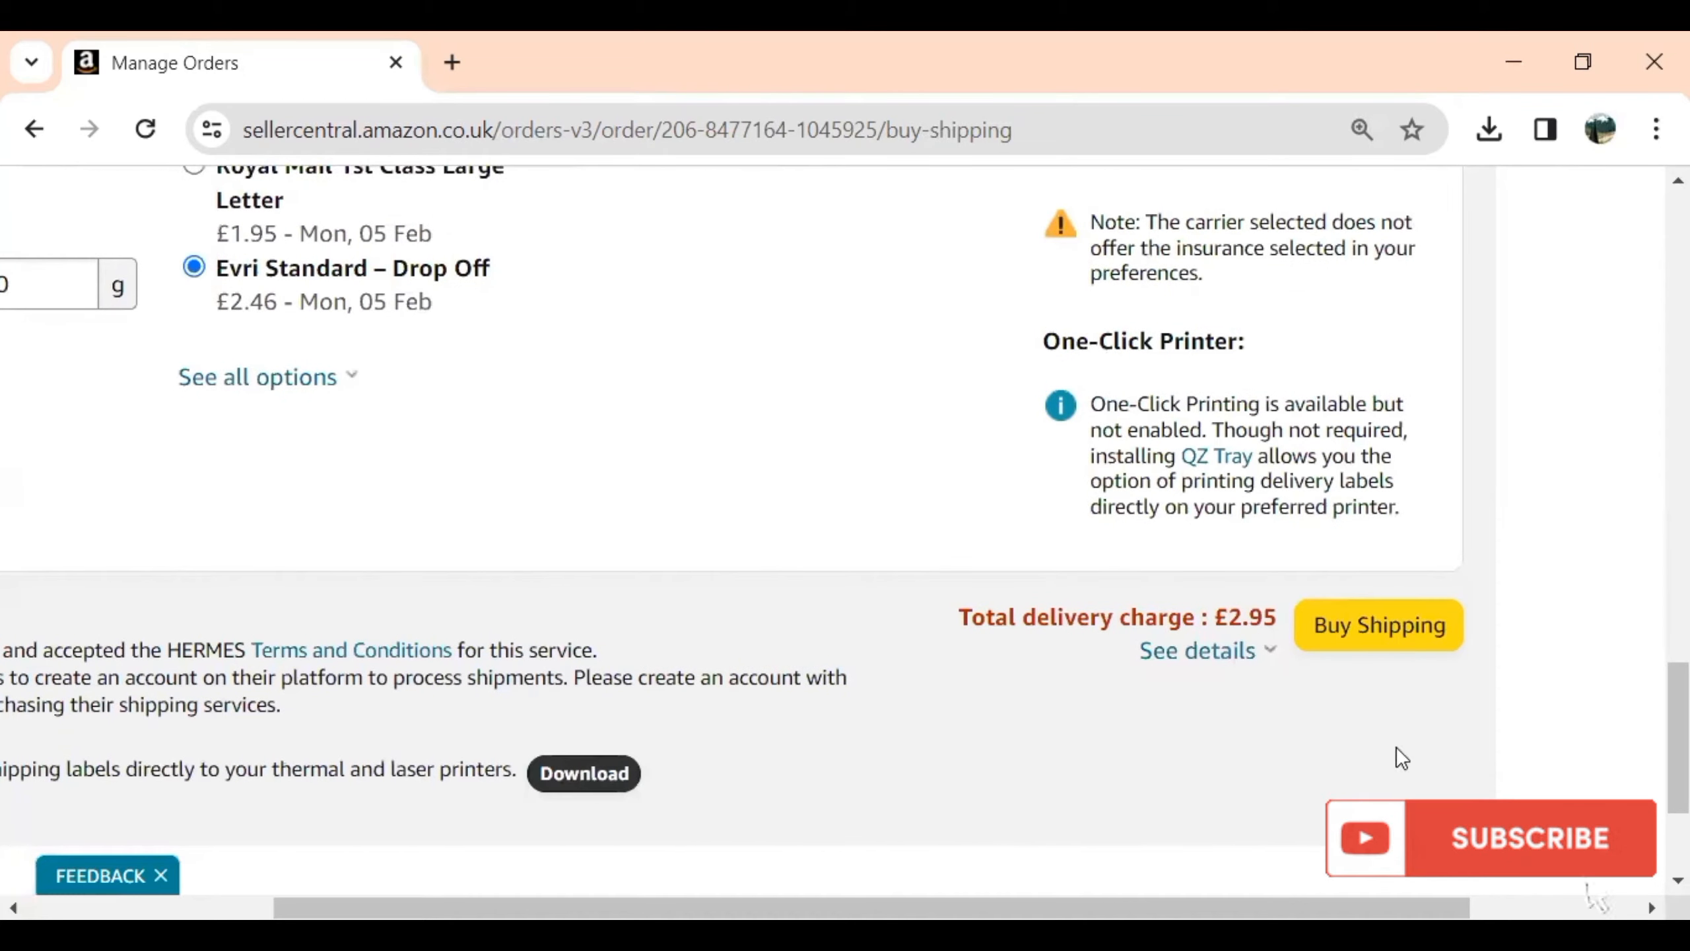
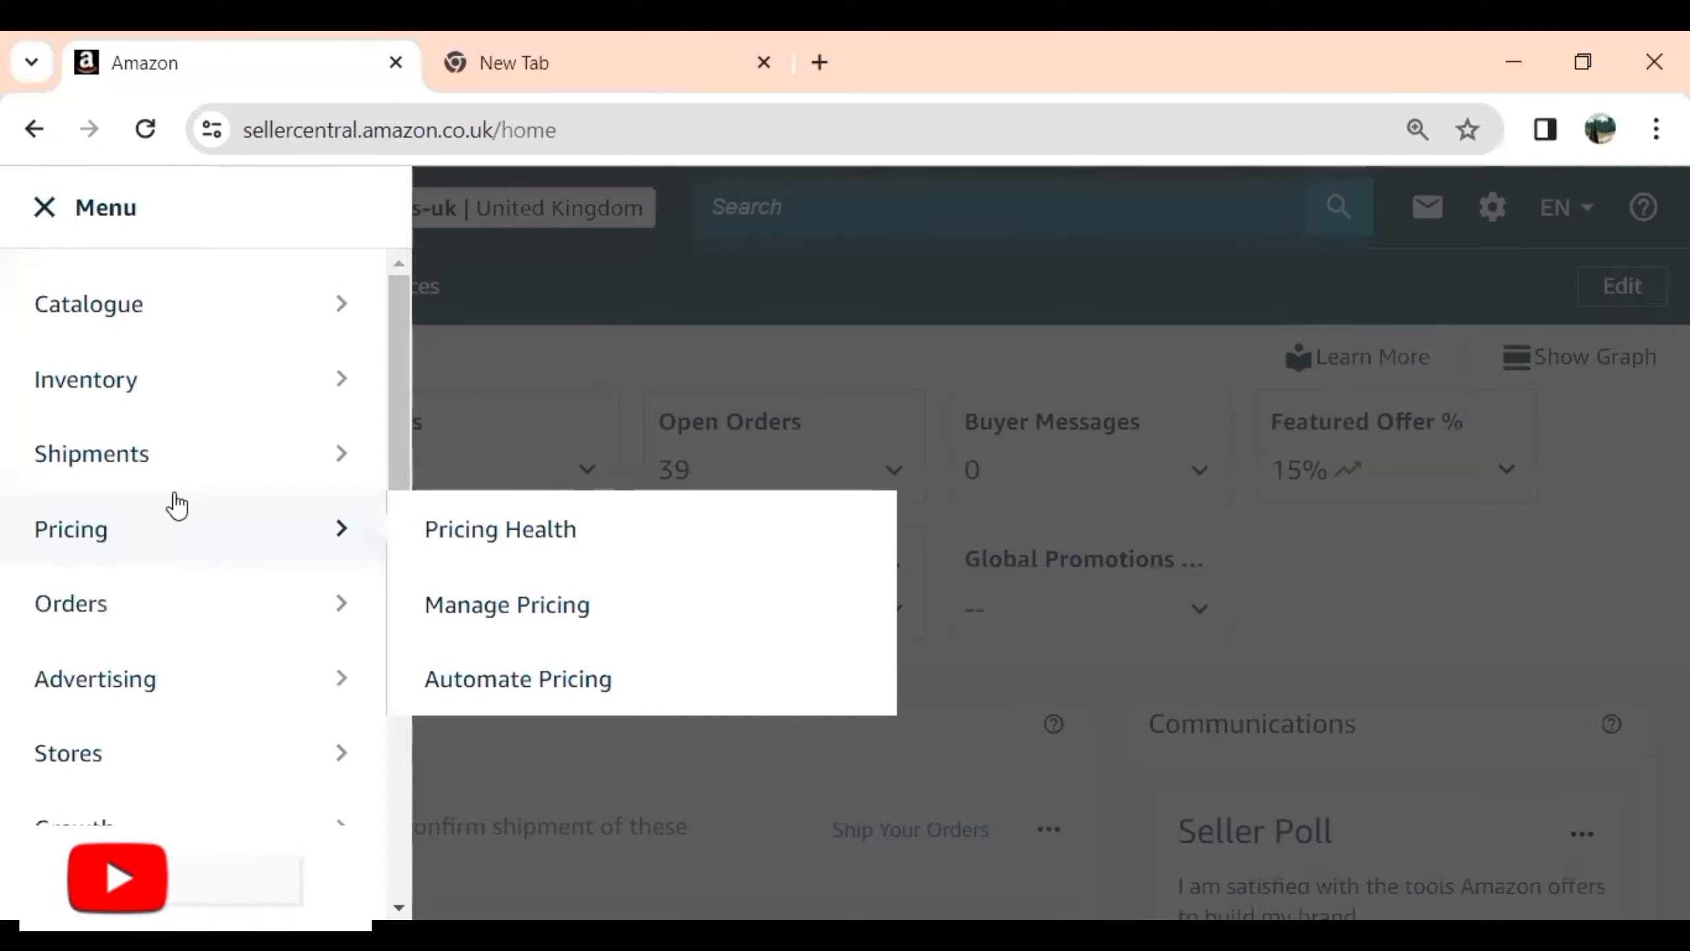
Step: Go to Manage Orders and open the order details of the first unshipped FRONTLINE Spot On order
mouse_move(208, 322)
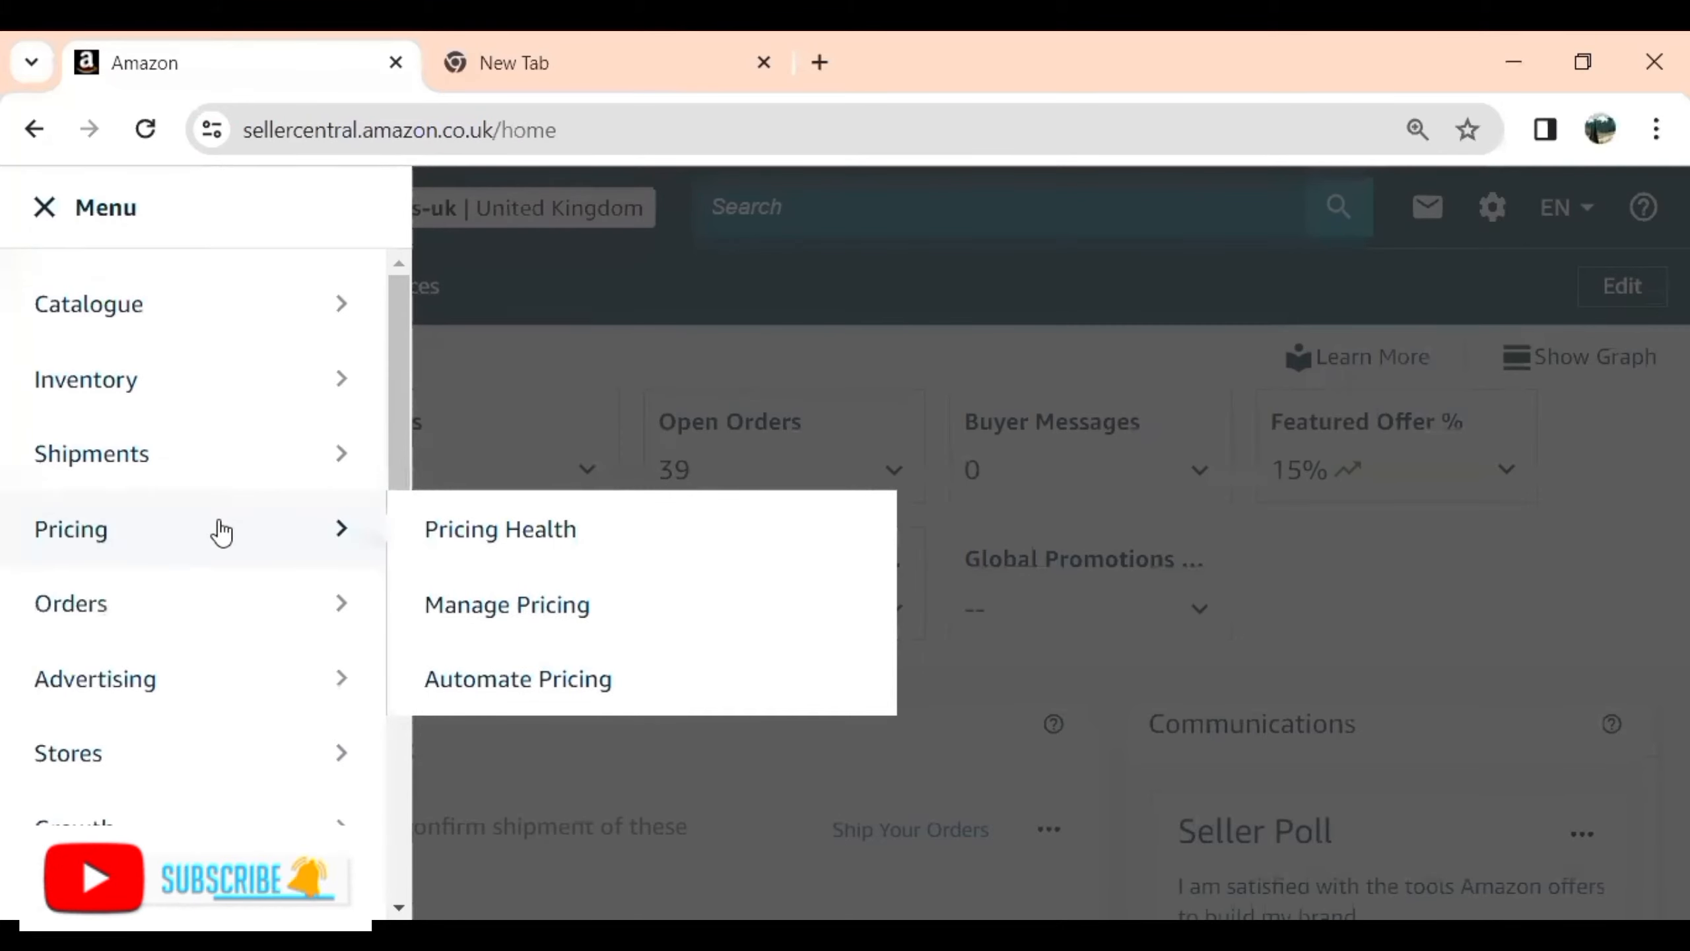
mouse_move(225, 621)
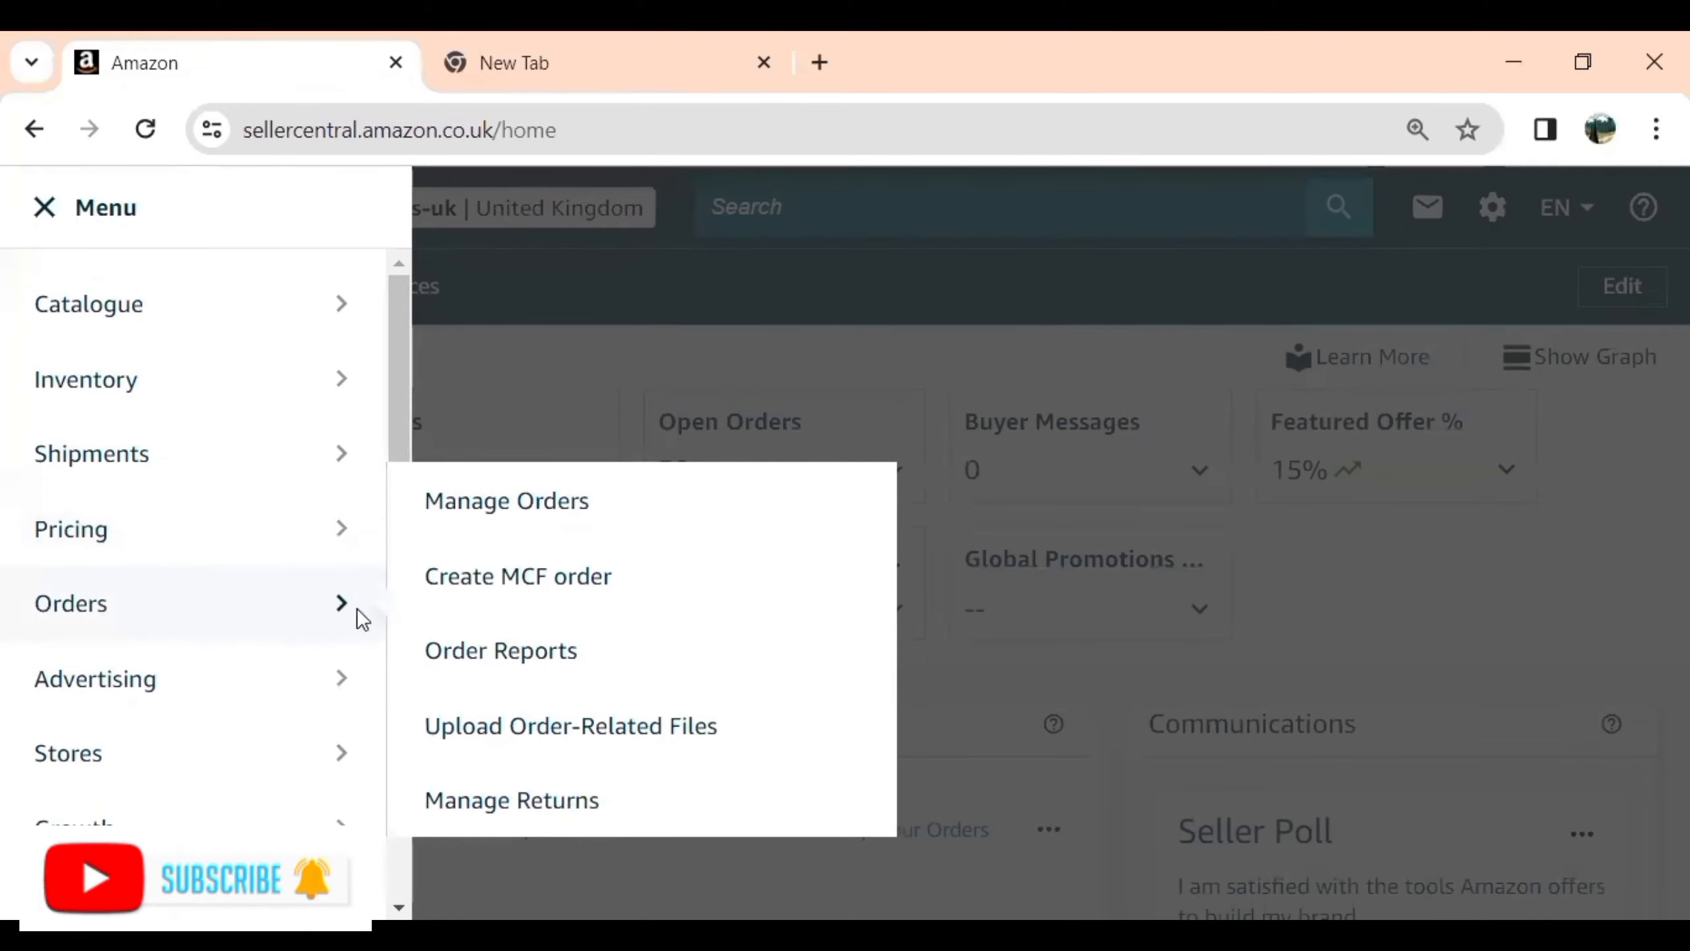
click(478, 508)
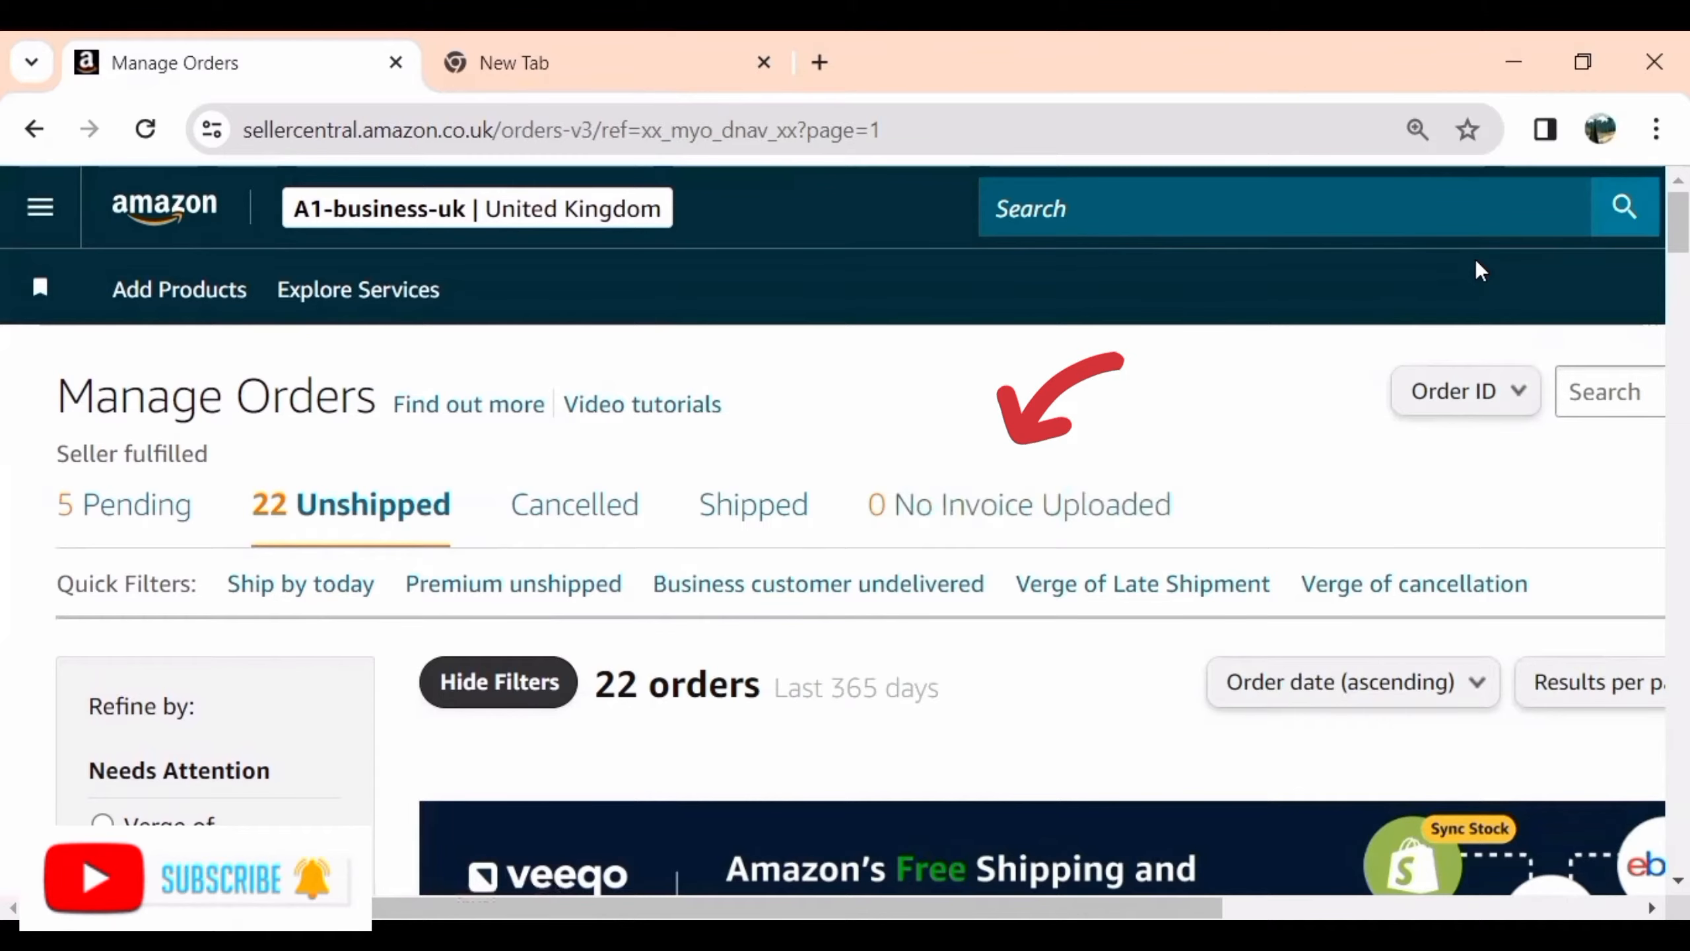
scroll(965, 469, down, 8)
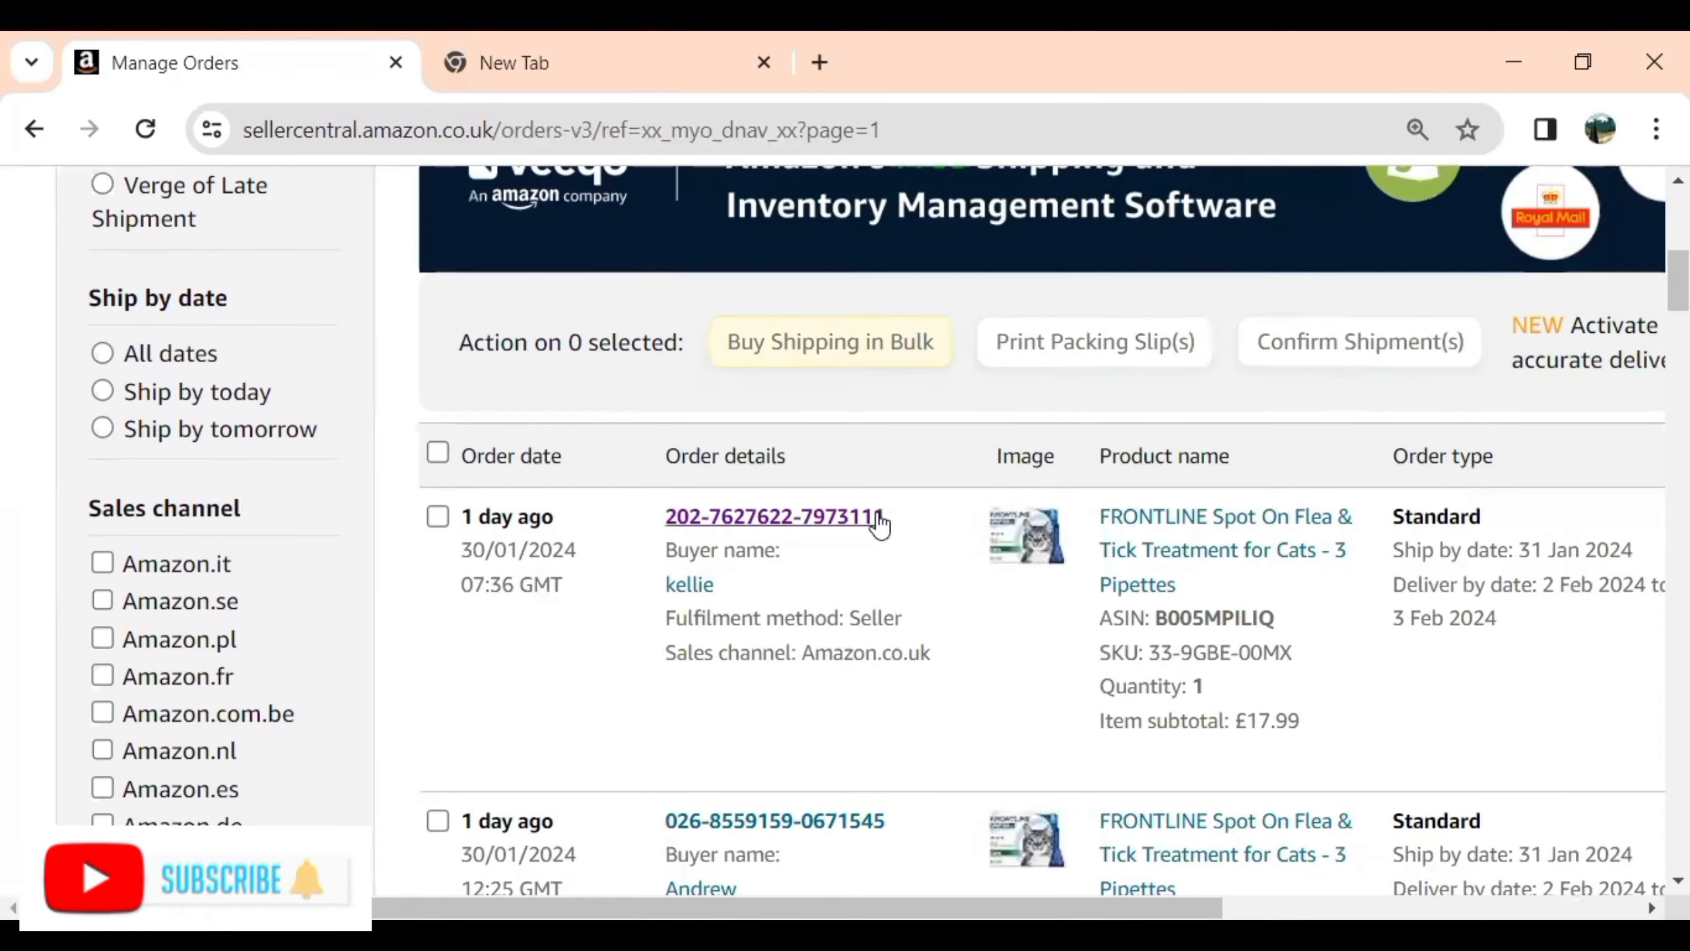
click(873, 526)
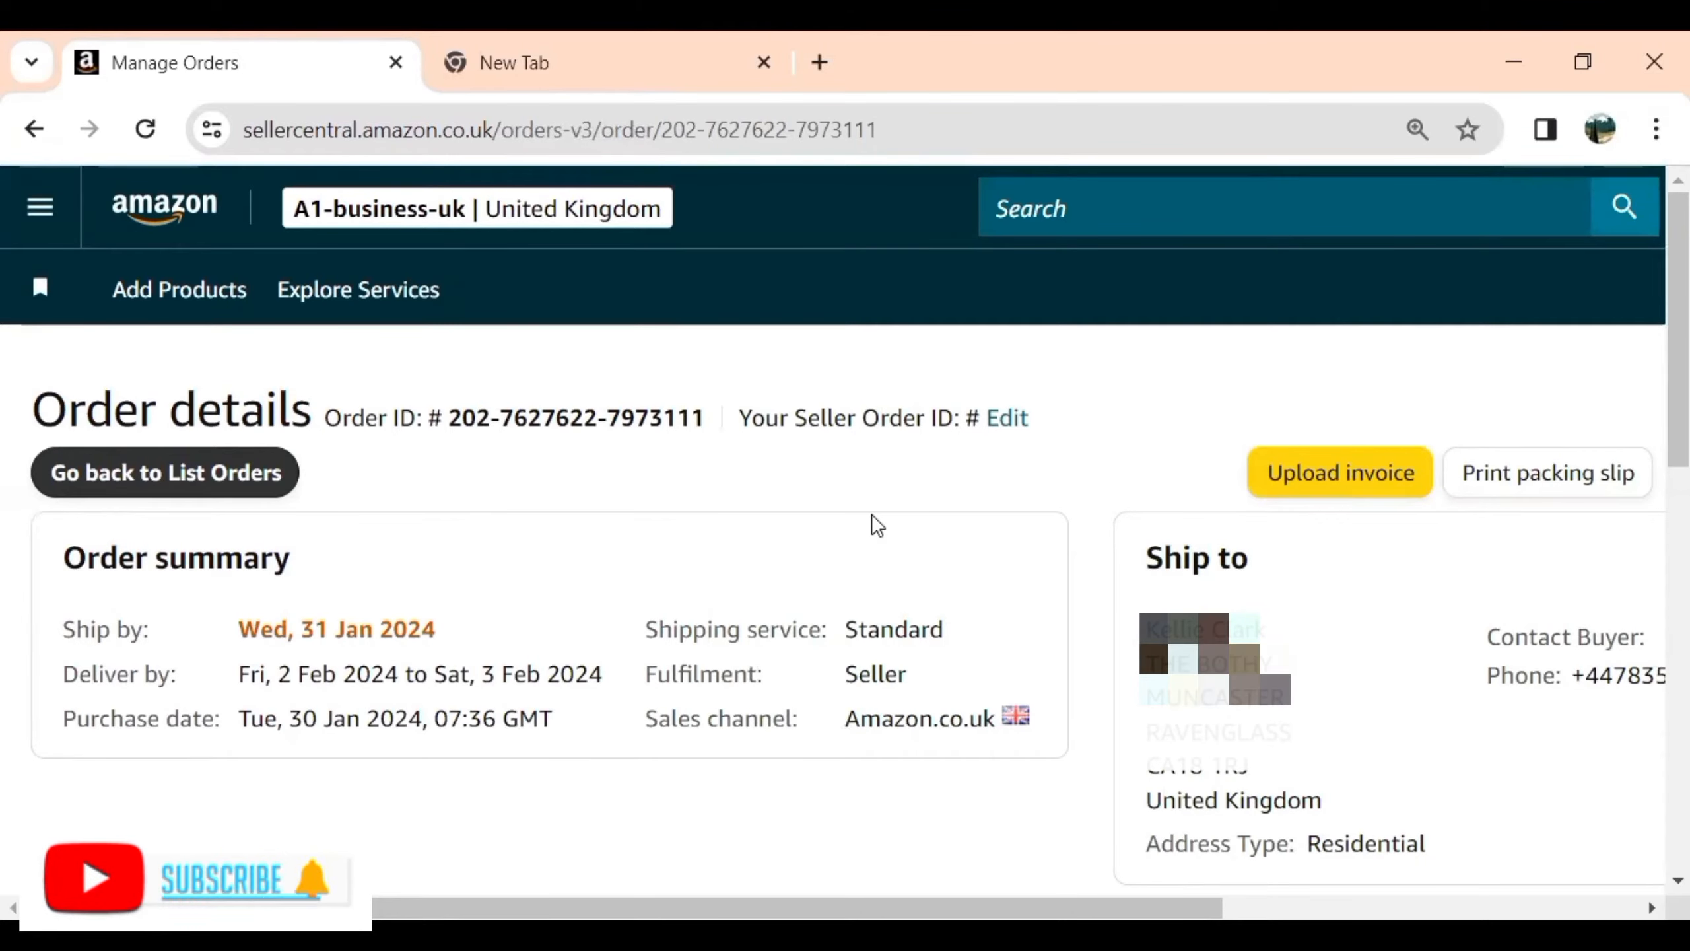
Step: Search the web for "invoice generator online" in the empty browser tab and open the invoice-generator.com form
click(519, 74)
click(529, 121)
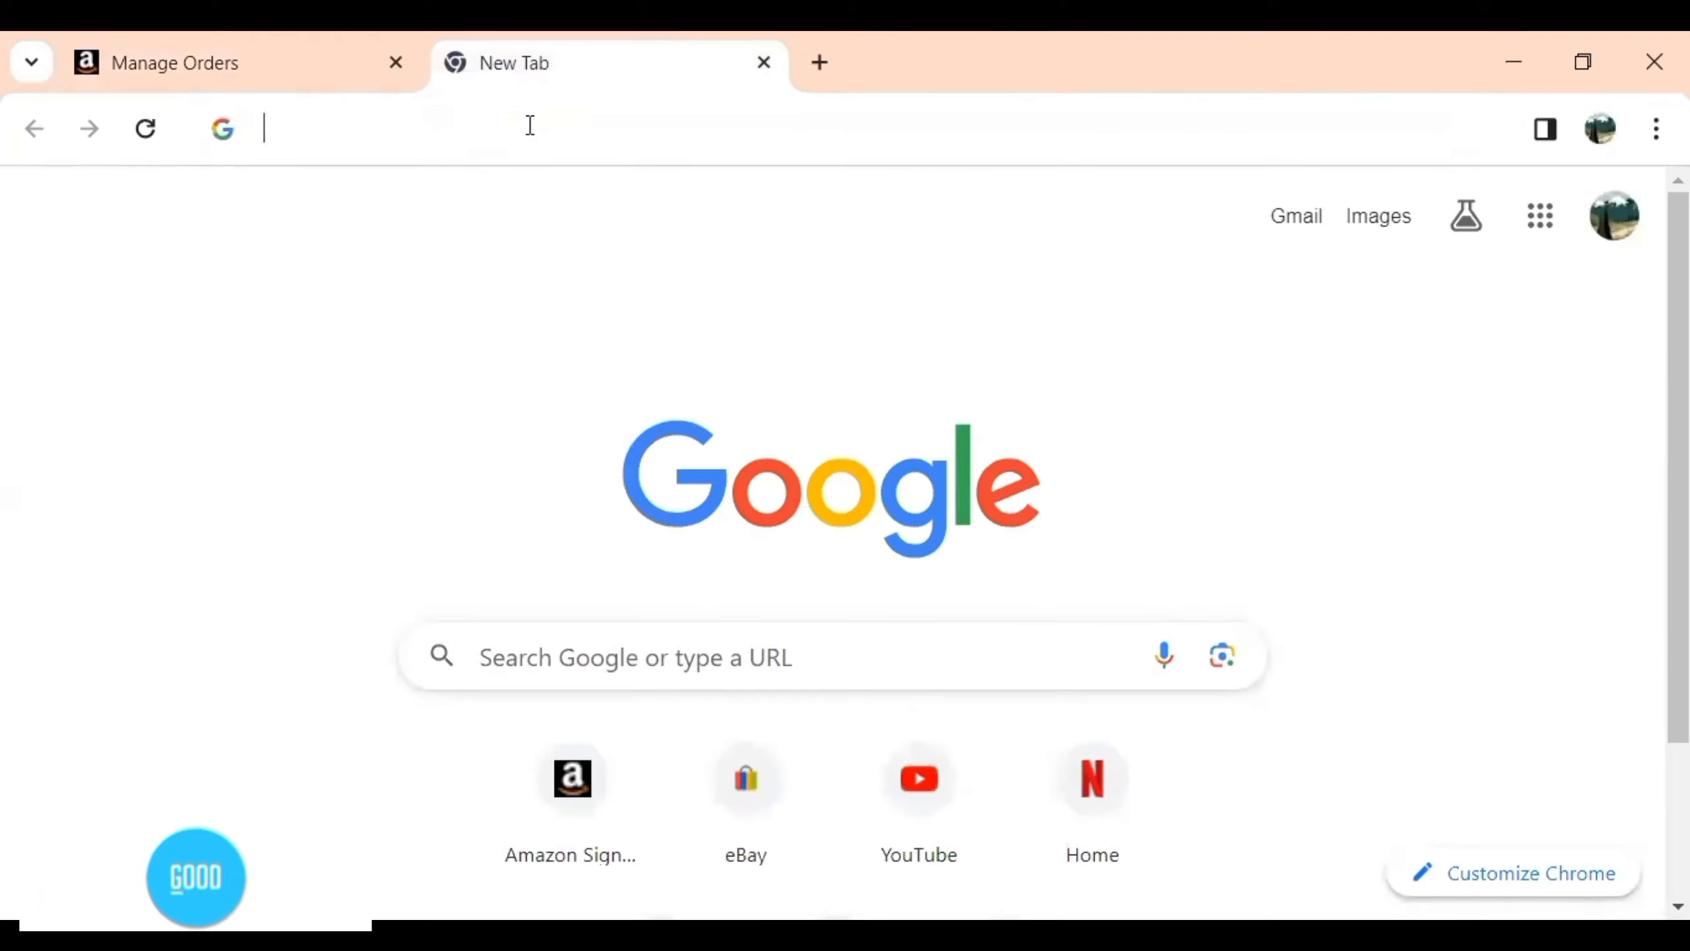
text(inv)
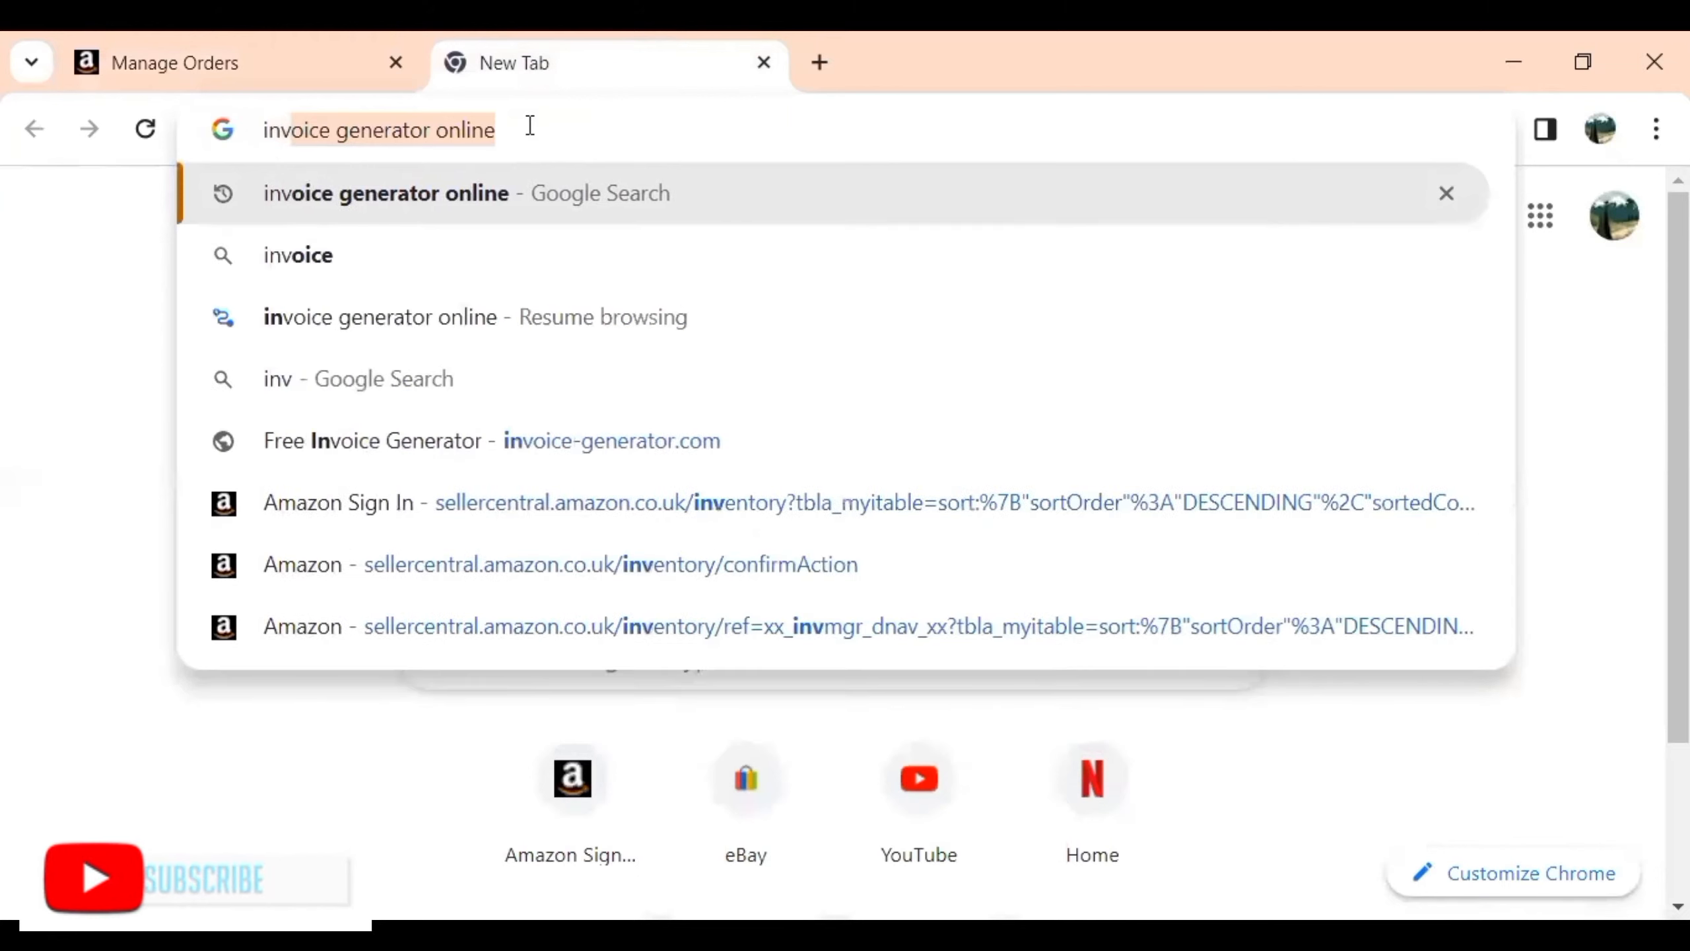
text(oice generator online)
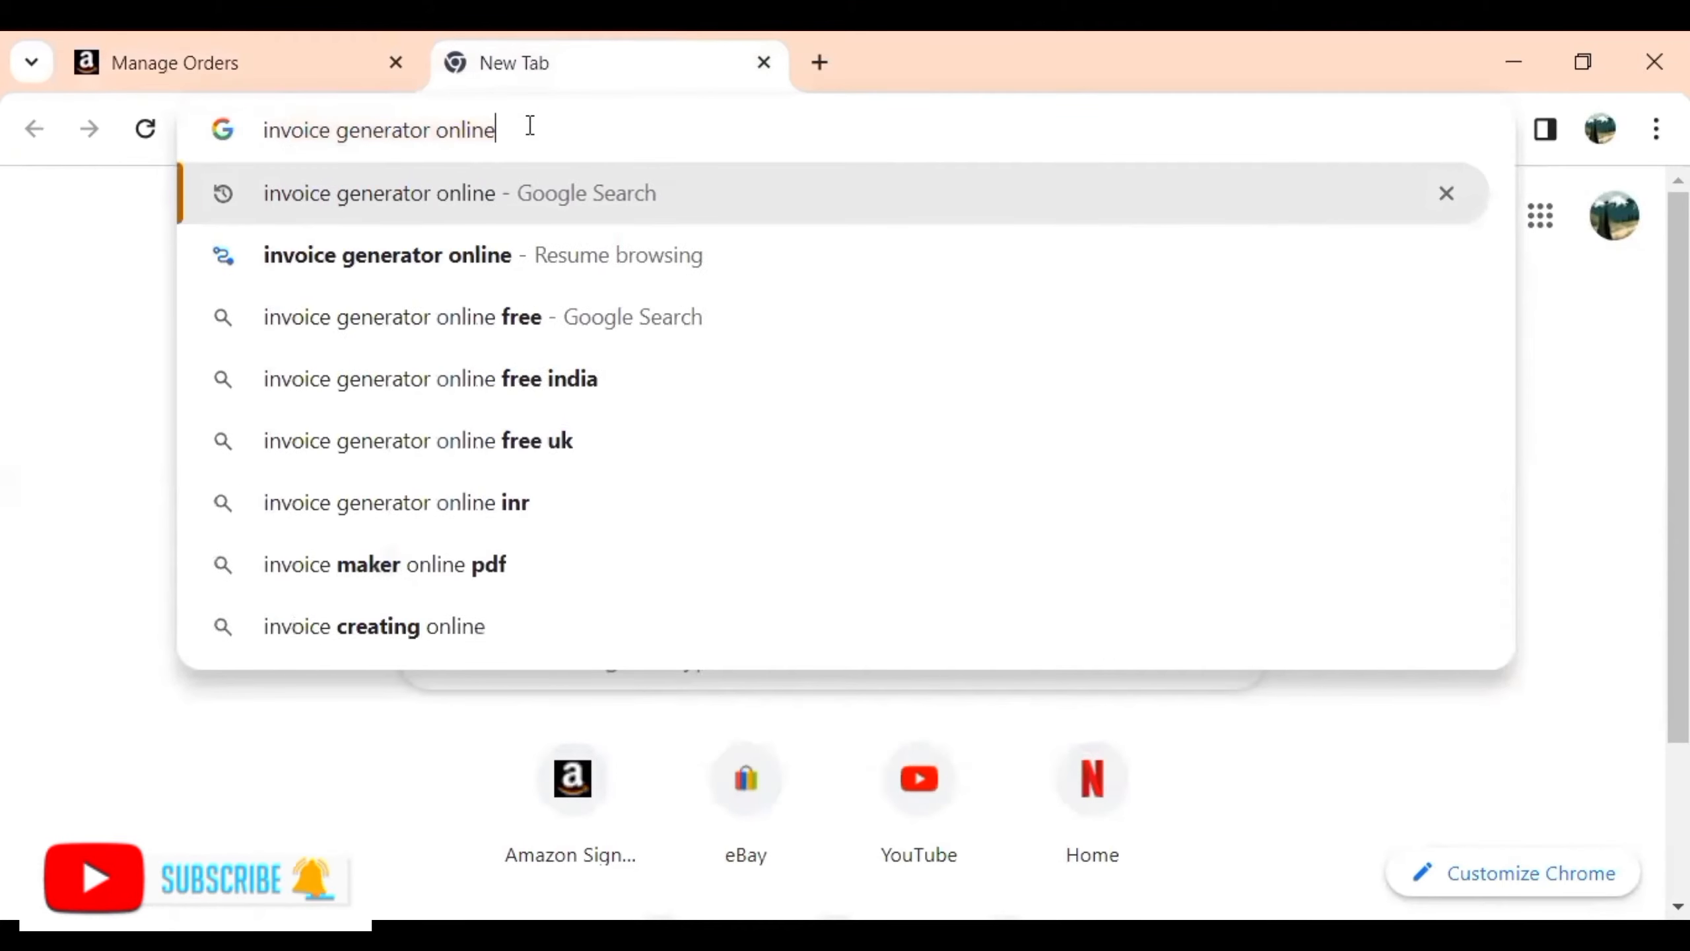
key(Return)
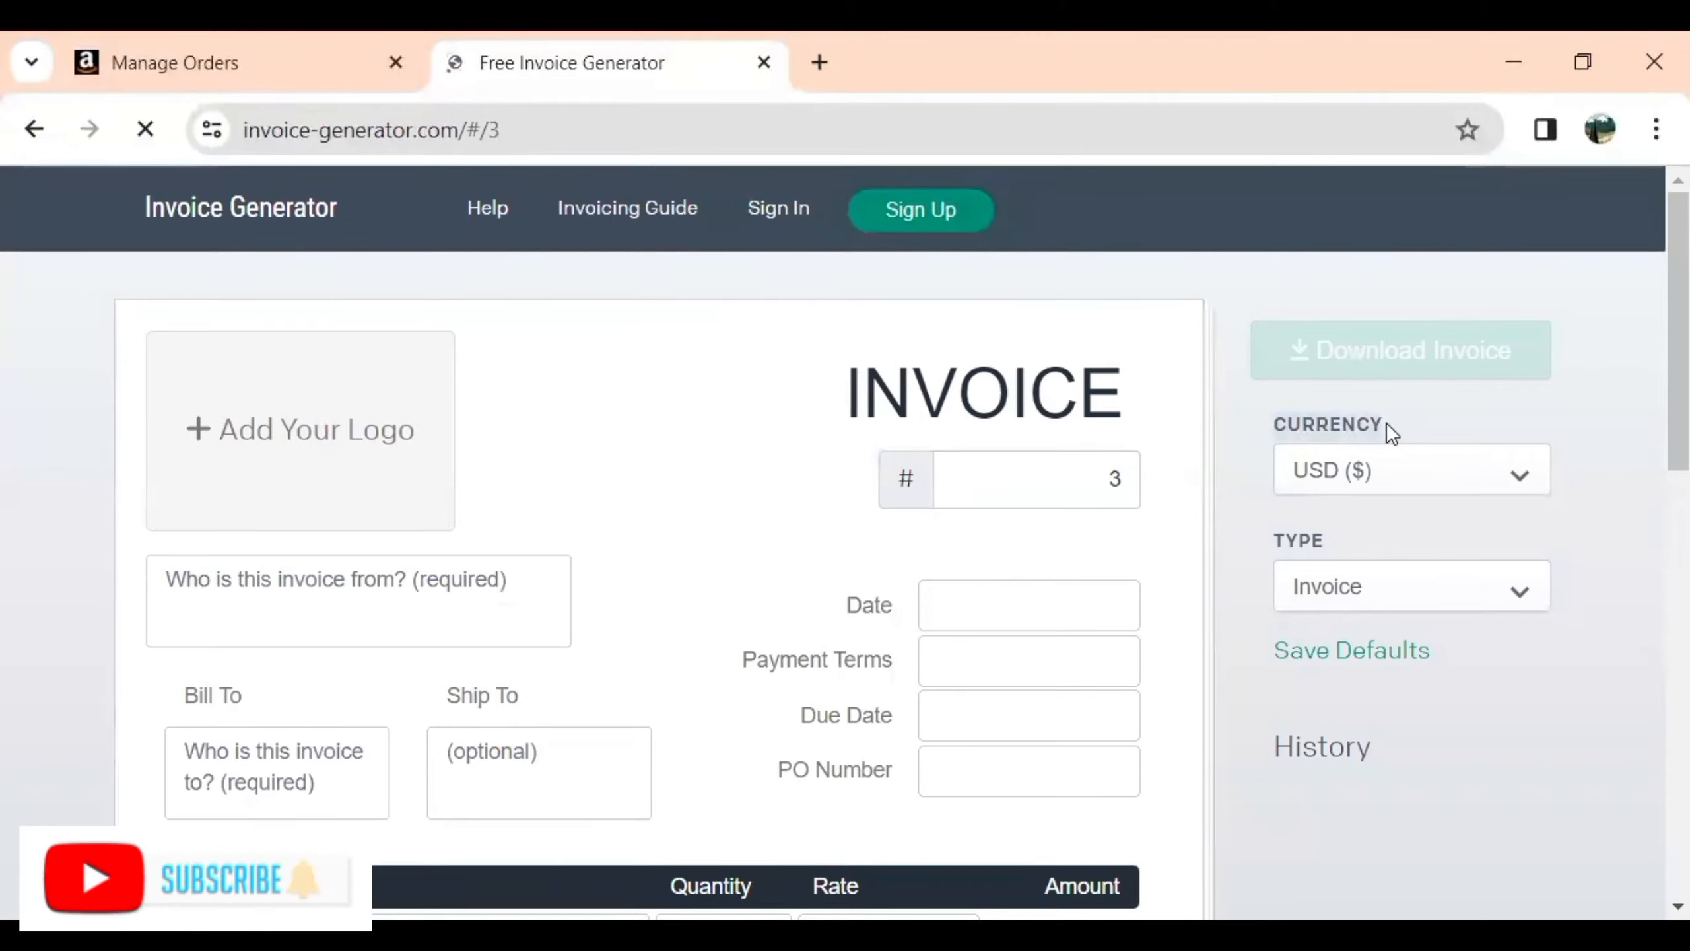
Step: Set the invoice's currency to GBP (£)
click(1397, 472)
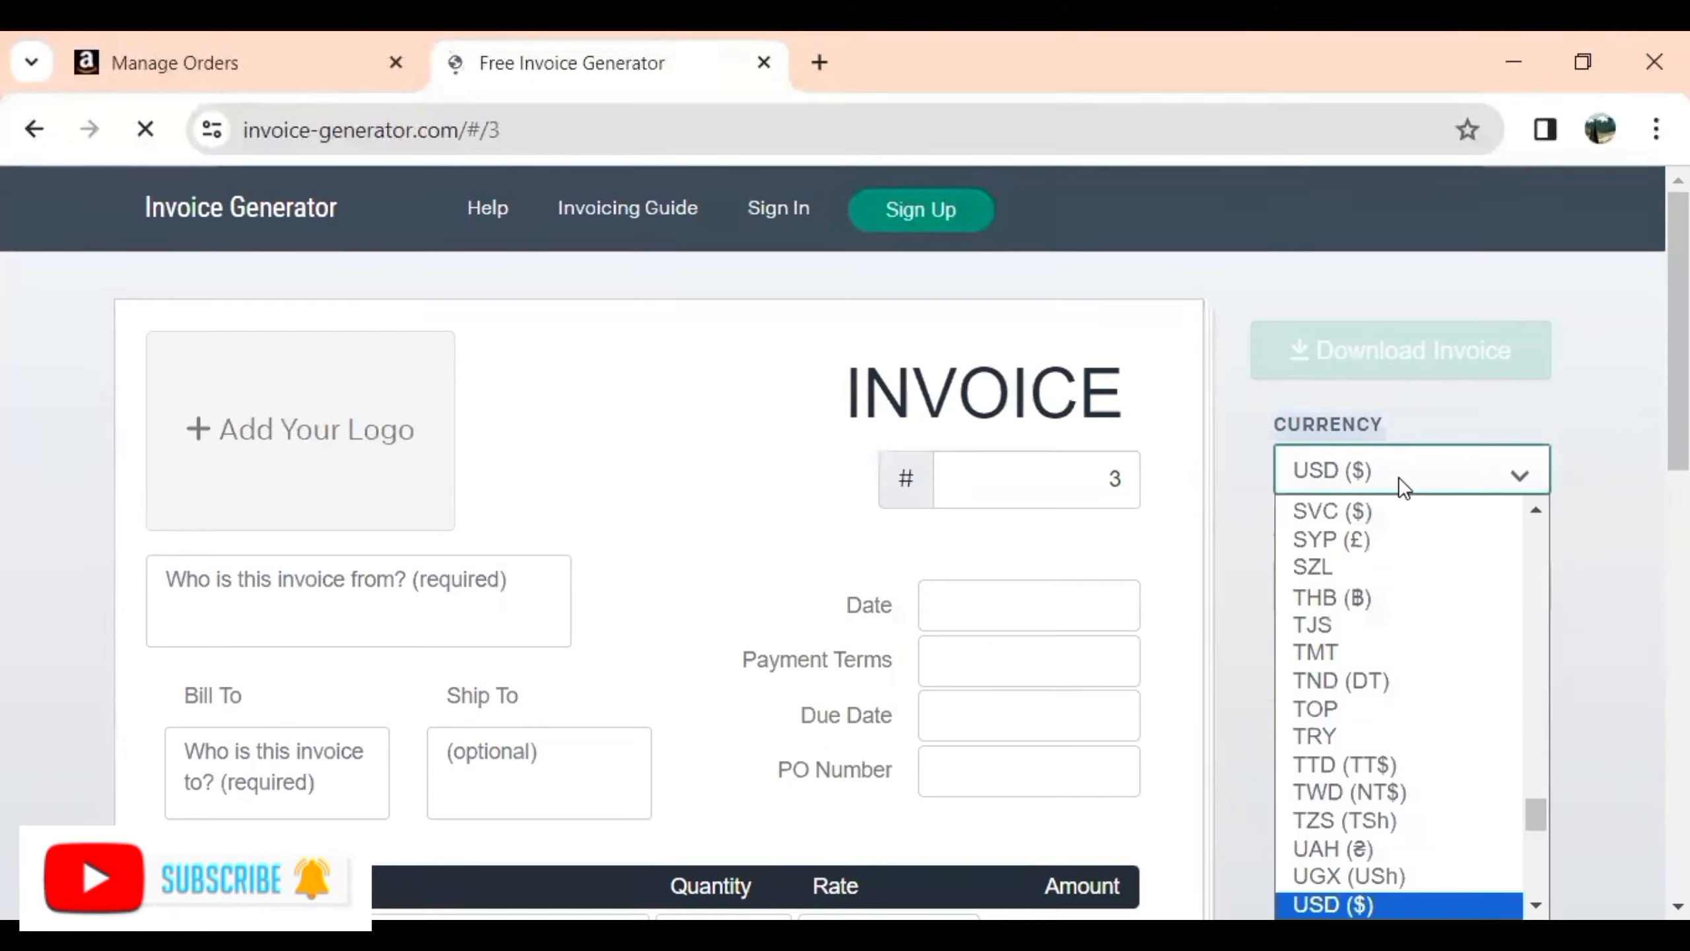
key(g)
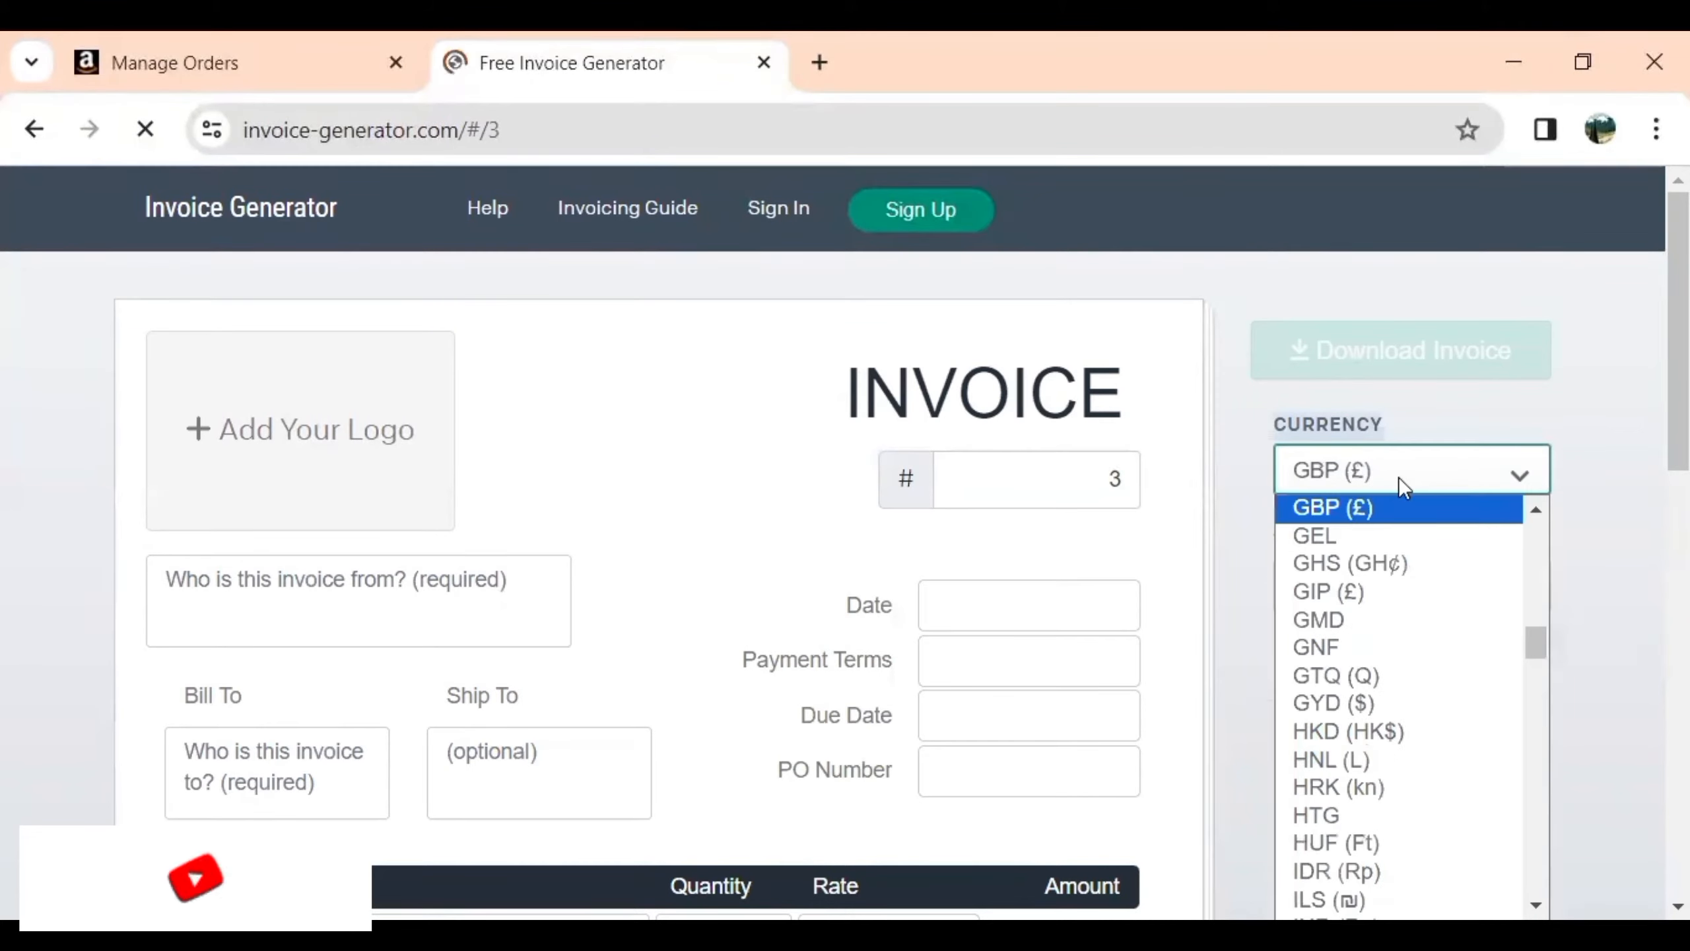
click(1401, 512)
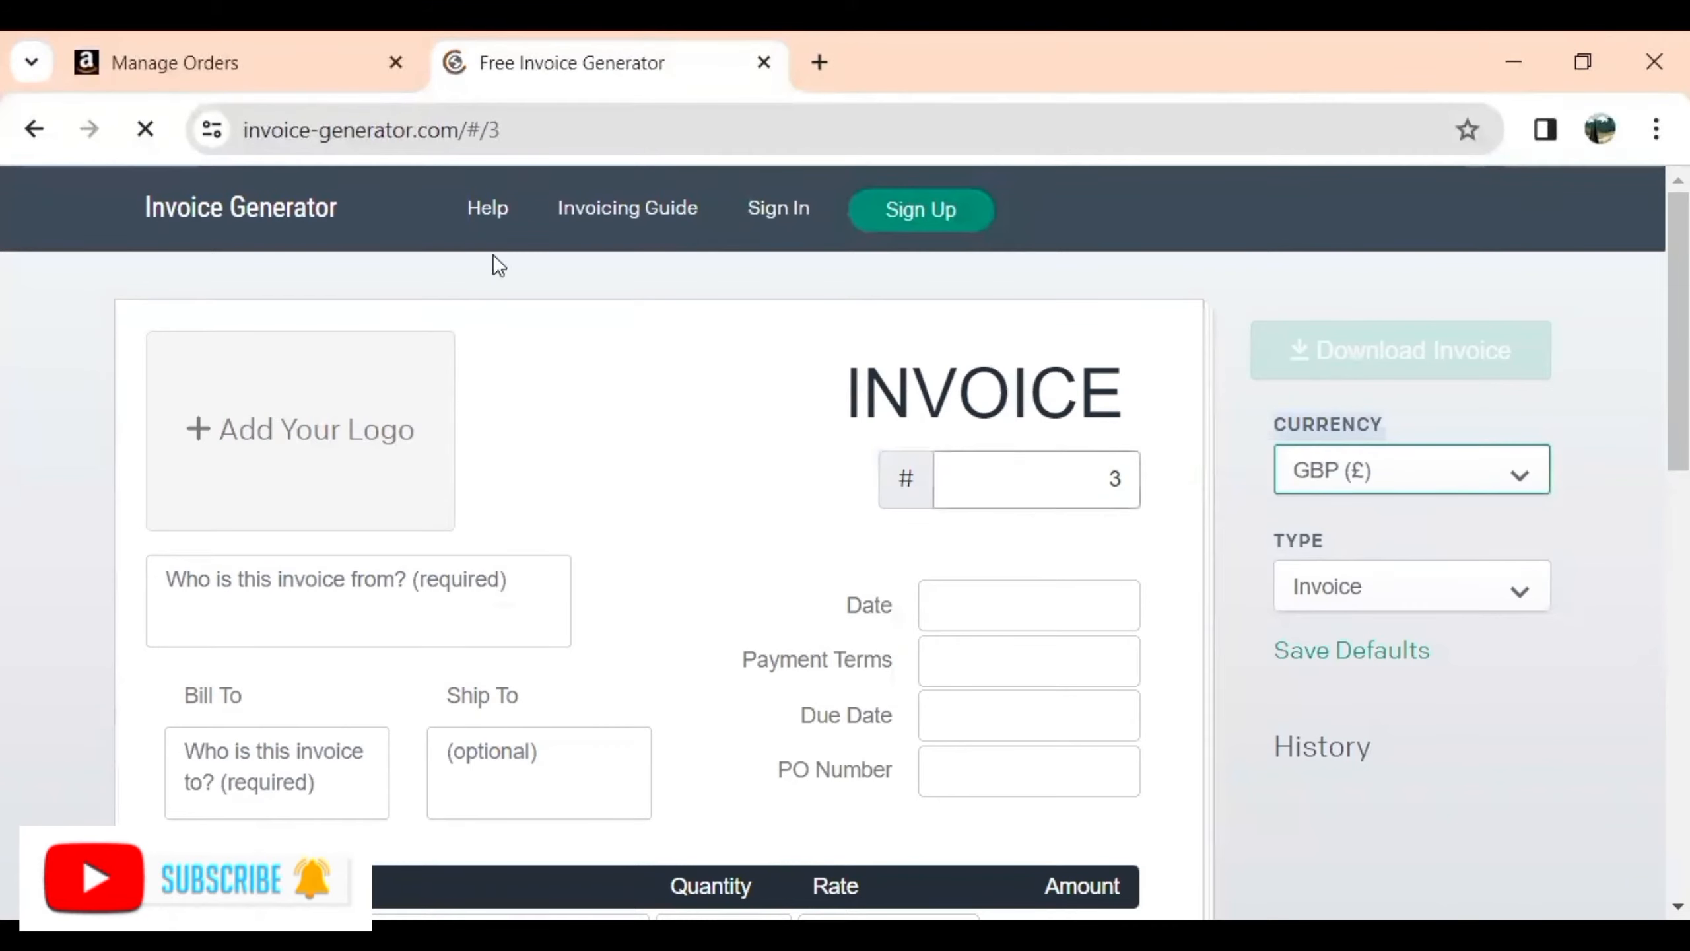
Step: Copy the order ID from the Amazon order details and use it to replace the default invoice number in Invoice Generator
click(297, 87)
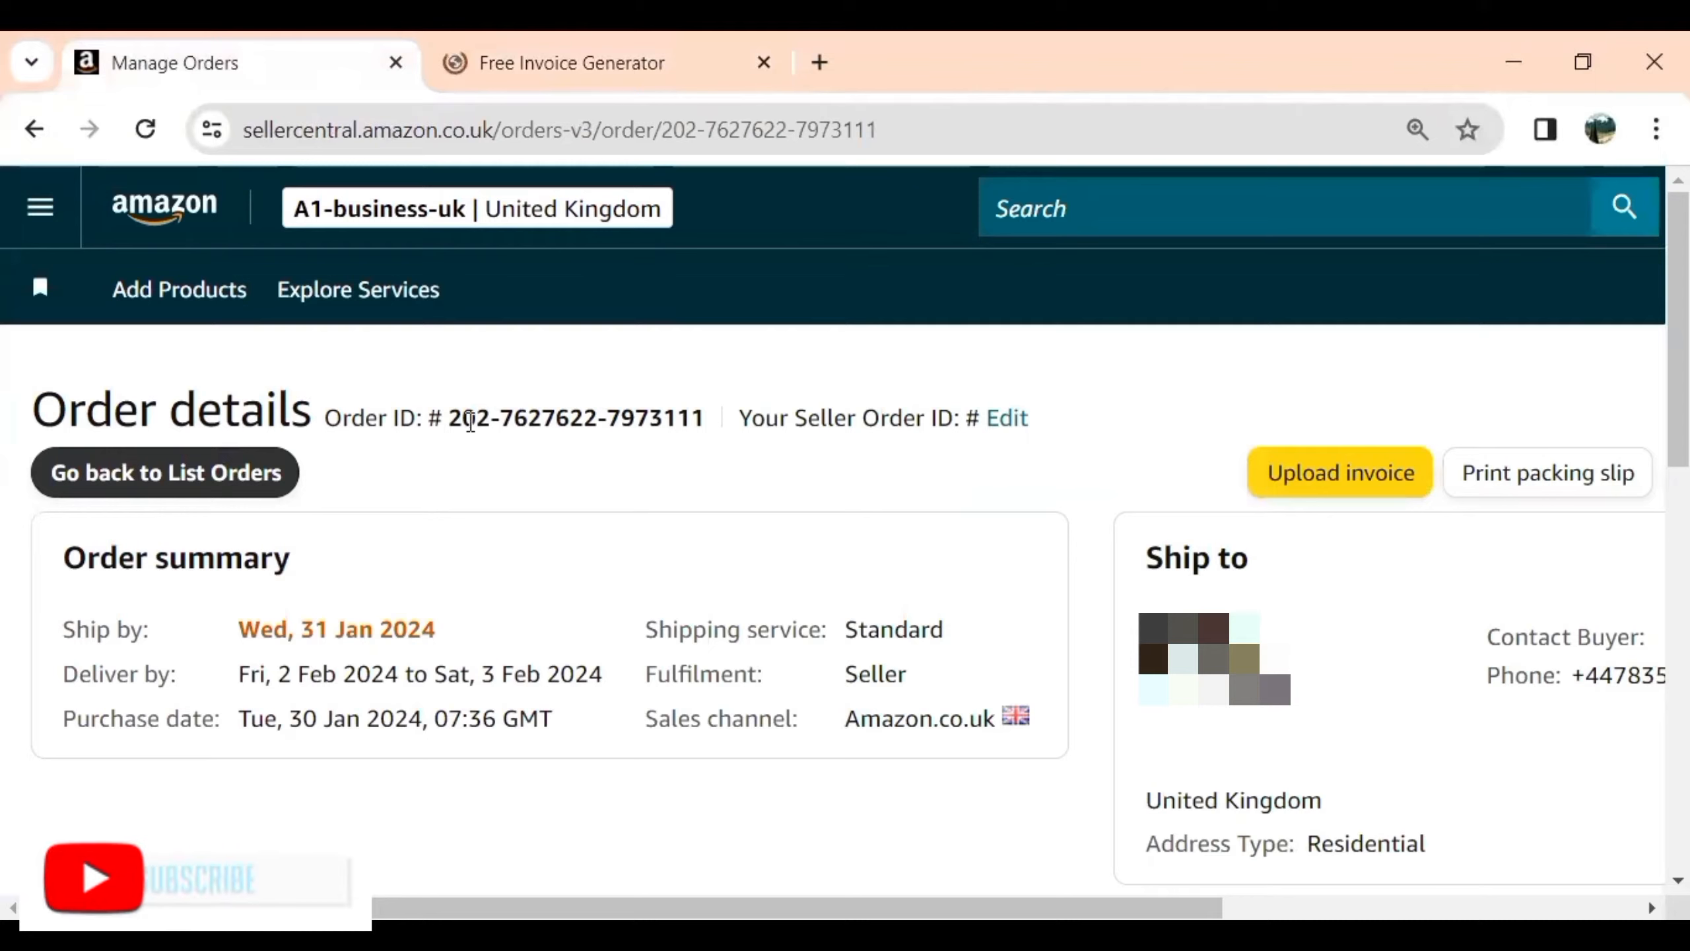
drag(453, 417, 692, 418)
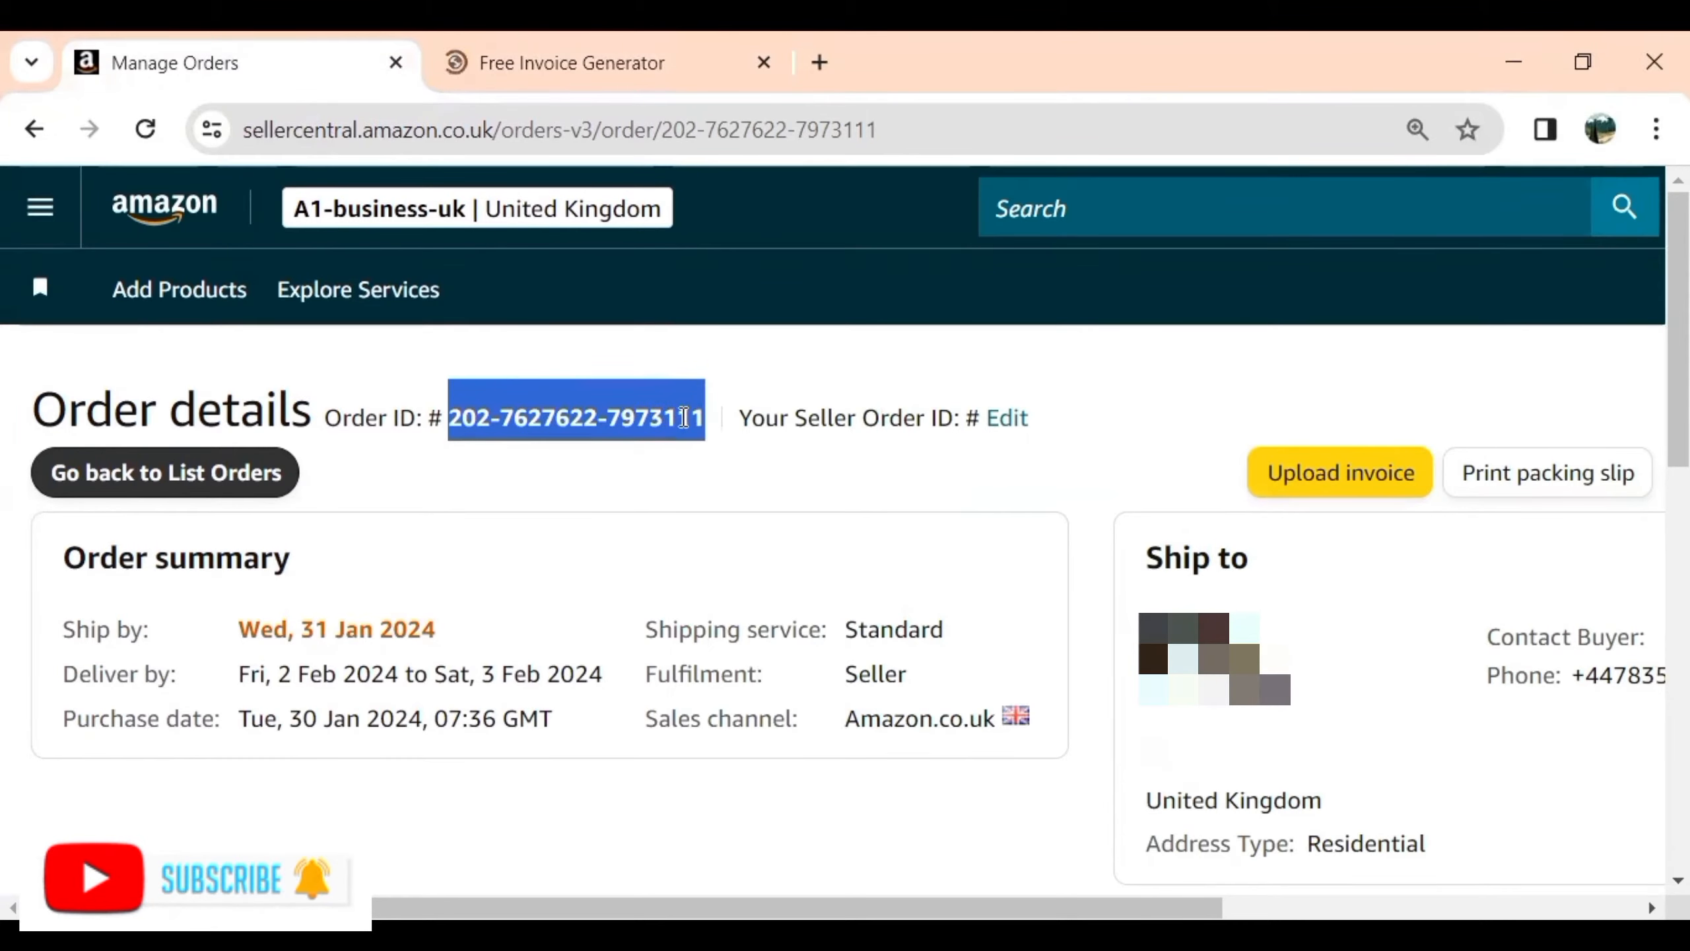
right_click(684, 417)
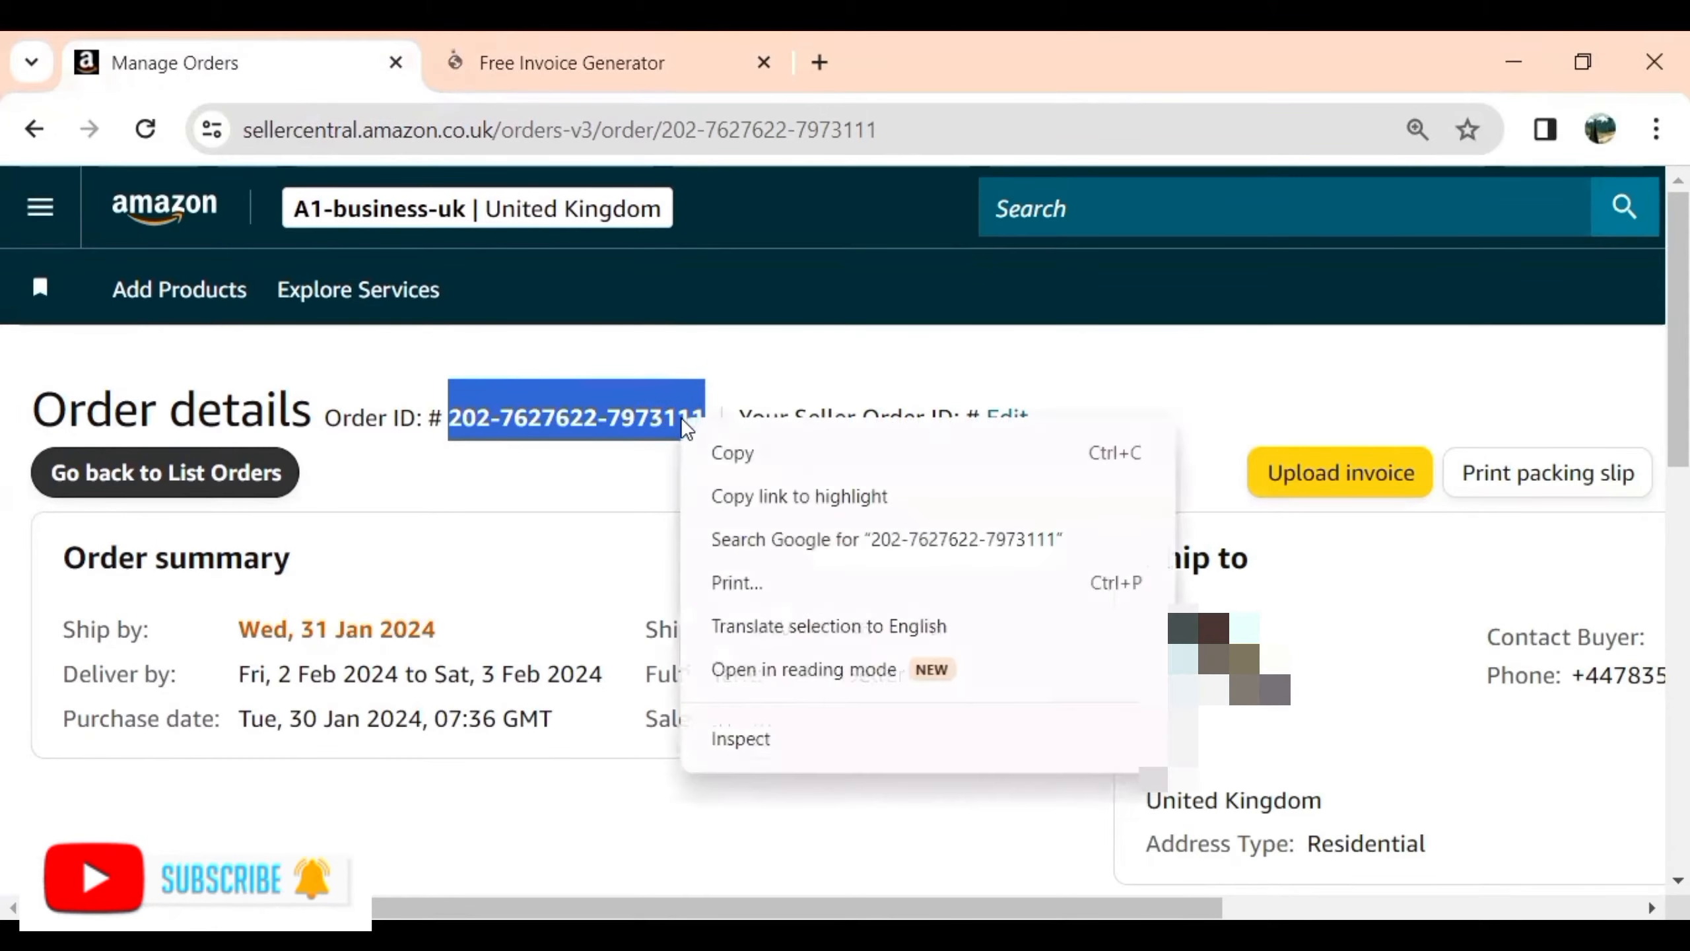
click(717, 453)
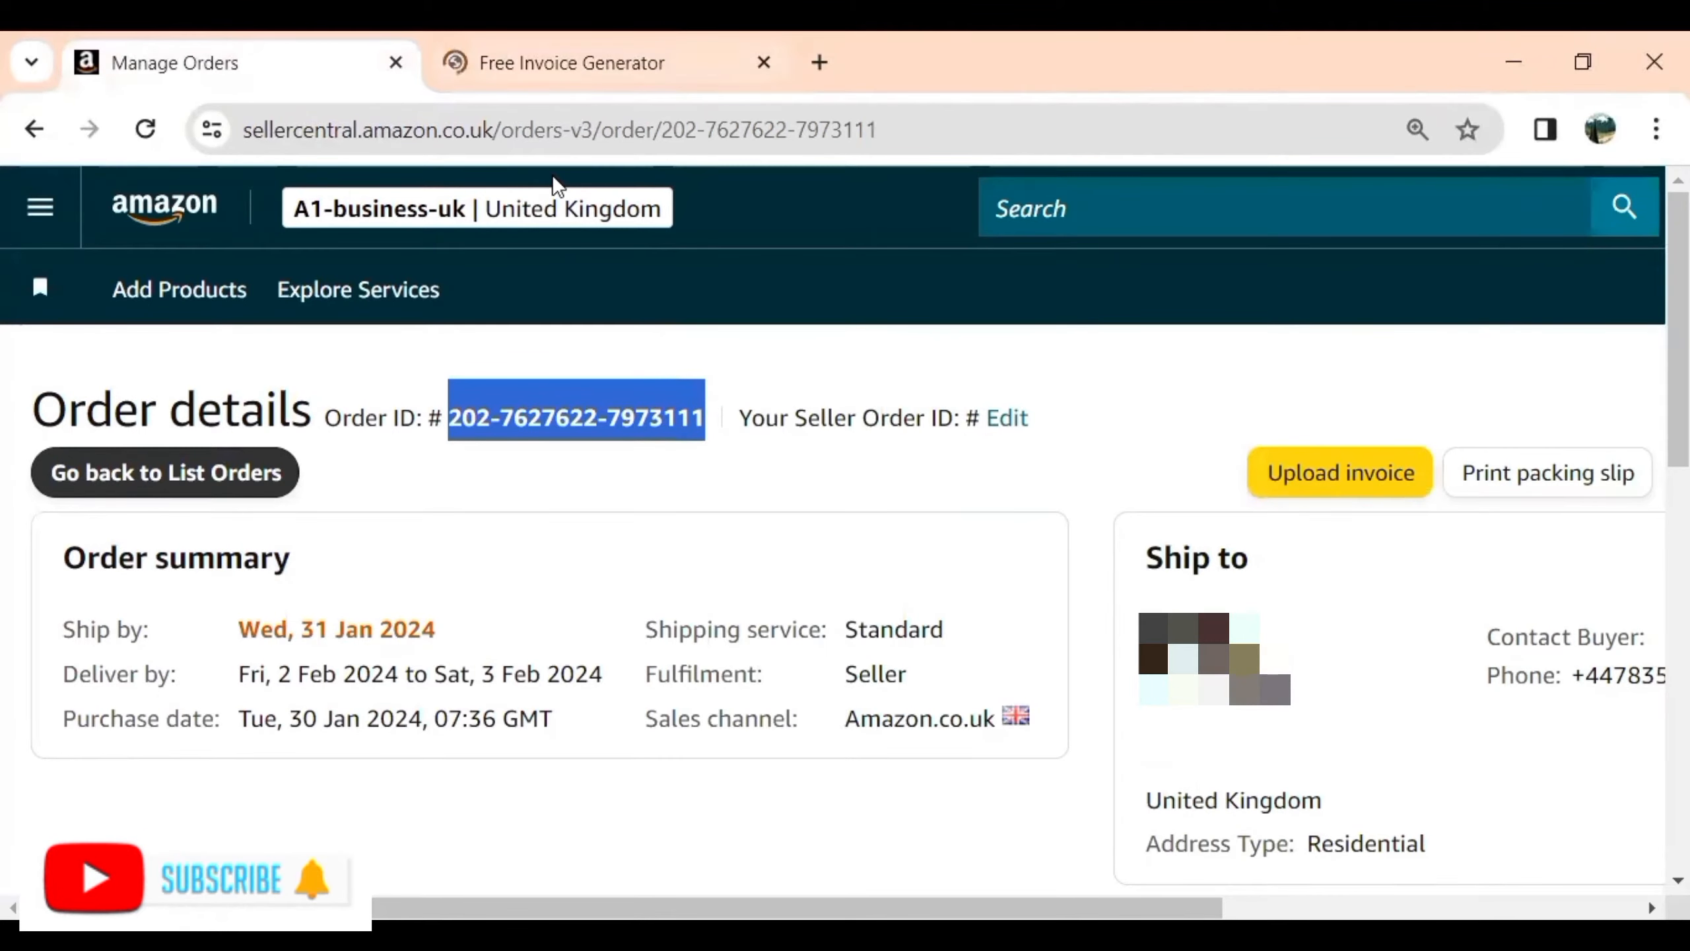
key(ctrl+Tab)
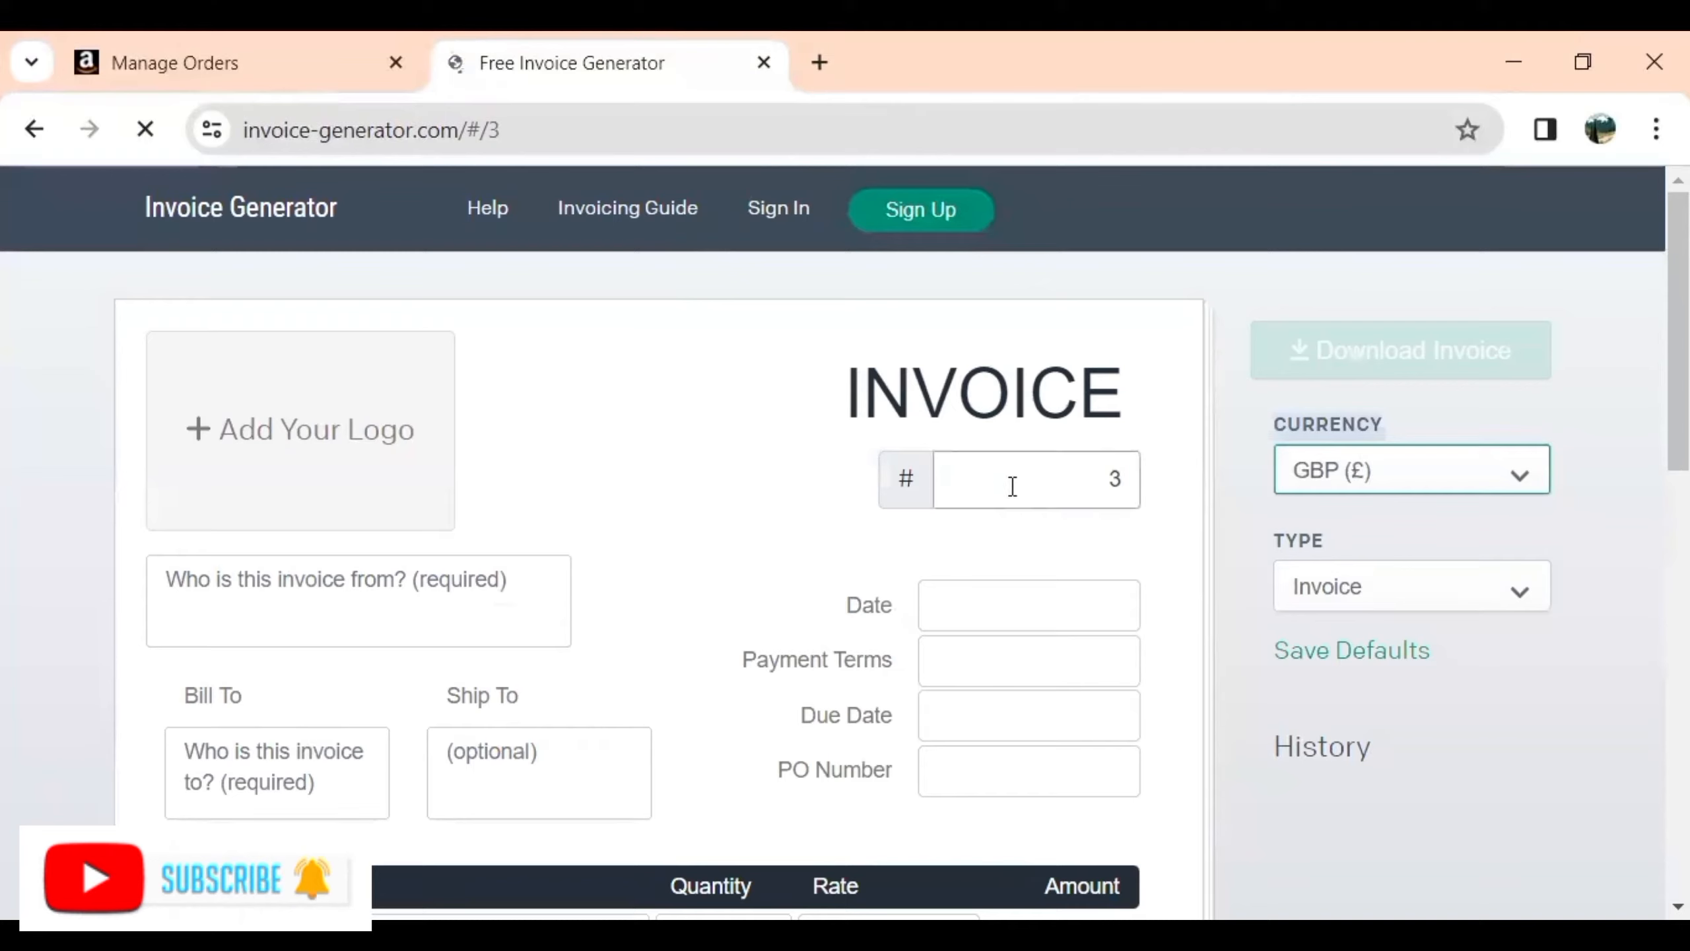
drag(1073, 491, 1138, 491)
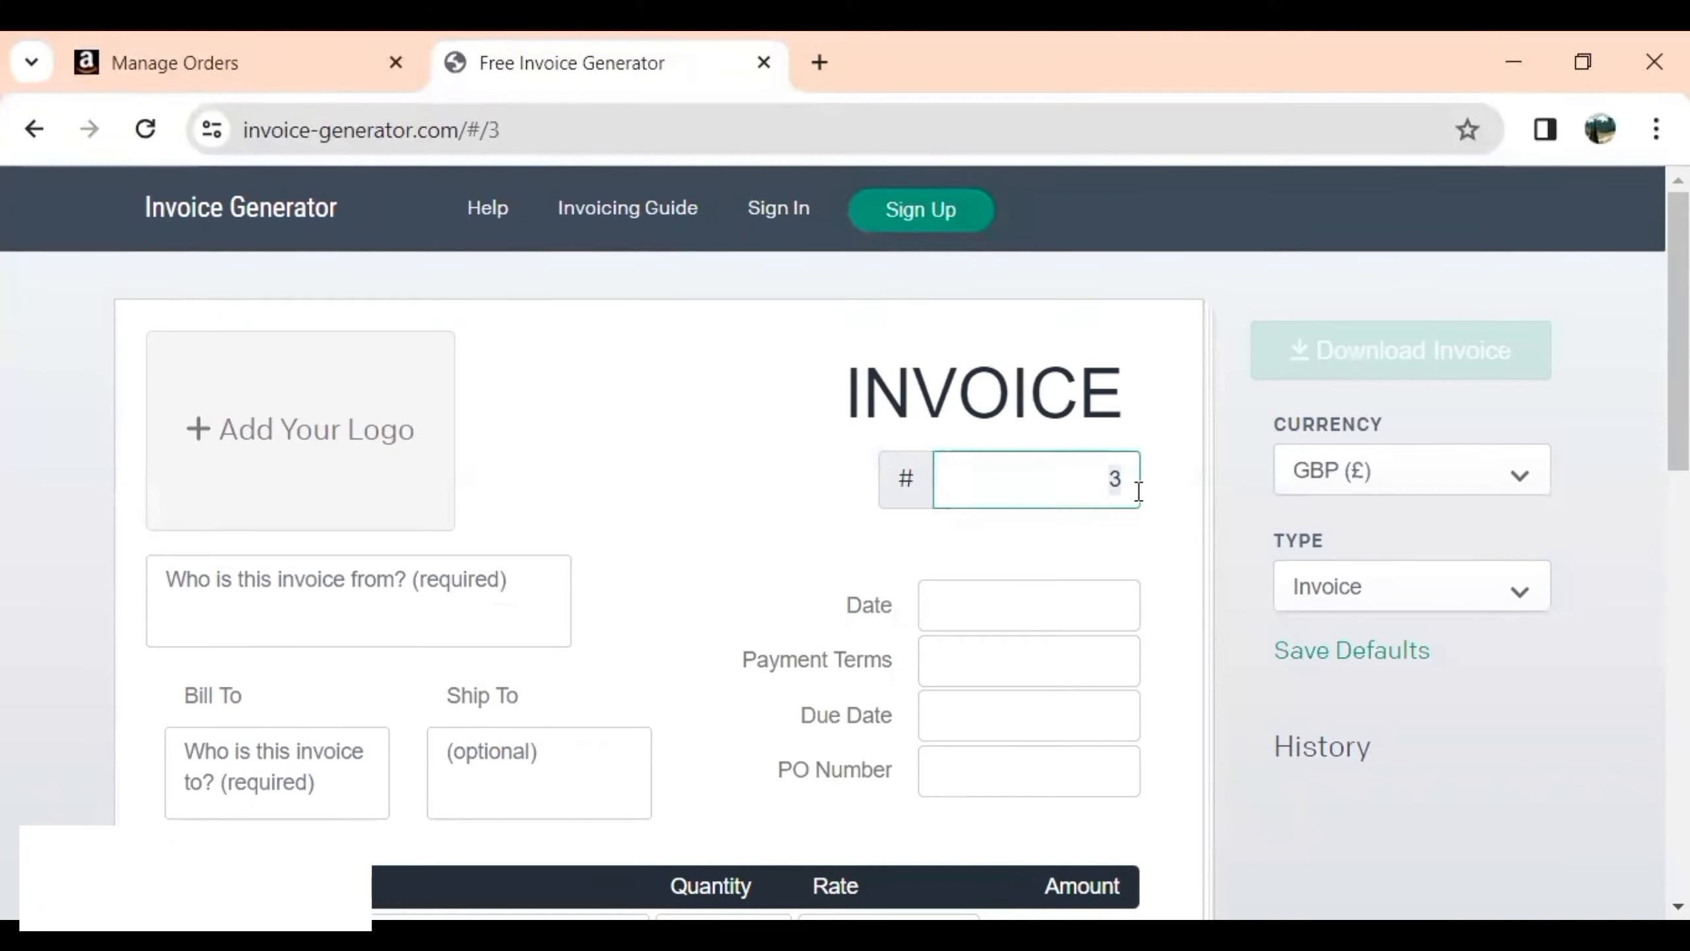
key(BackSpace)
right_click(1104, 477)
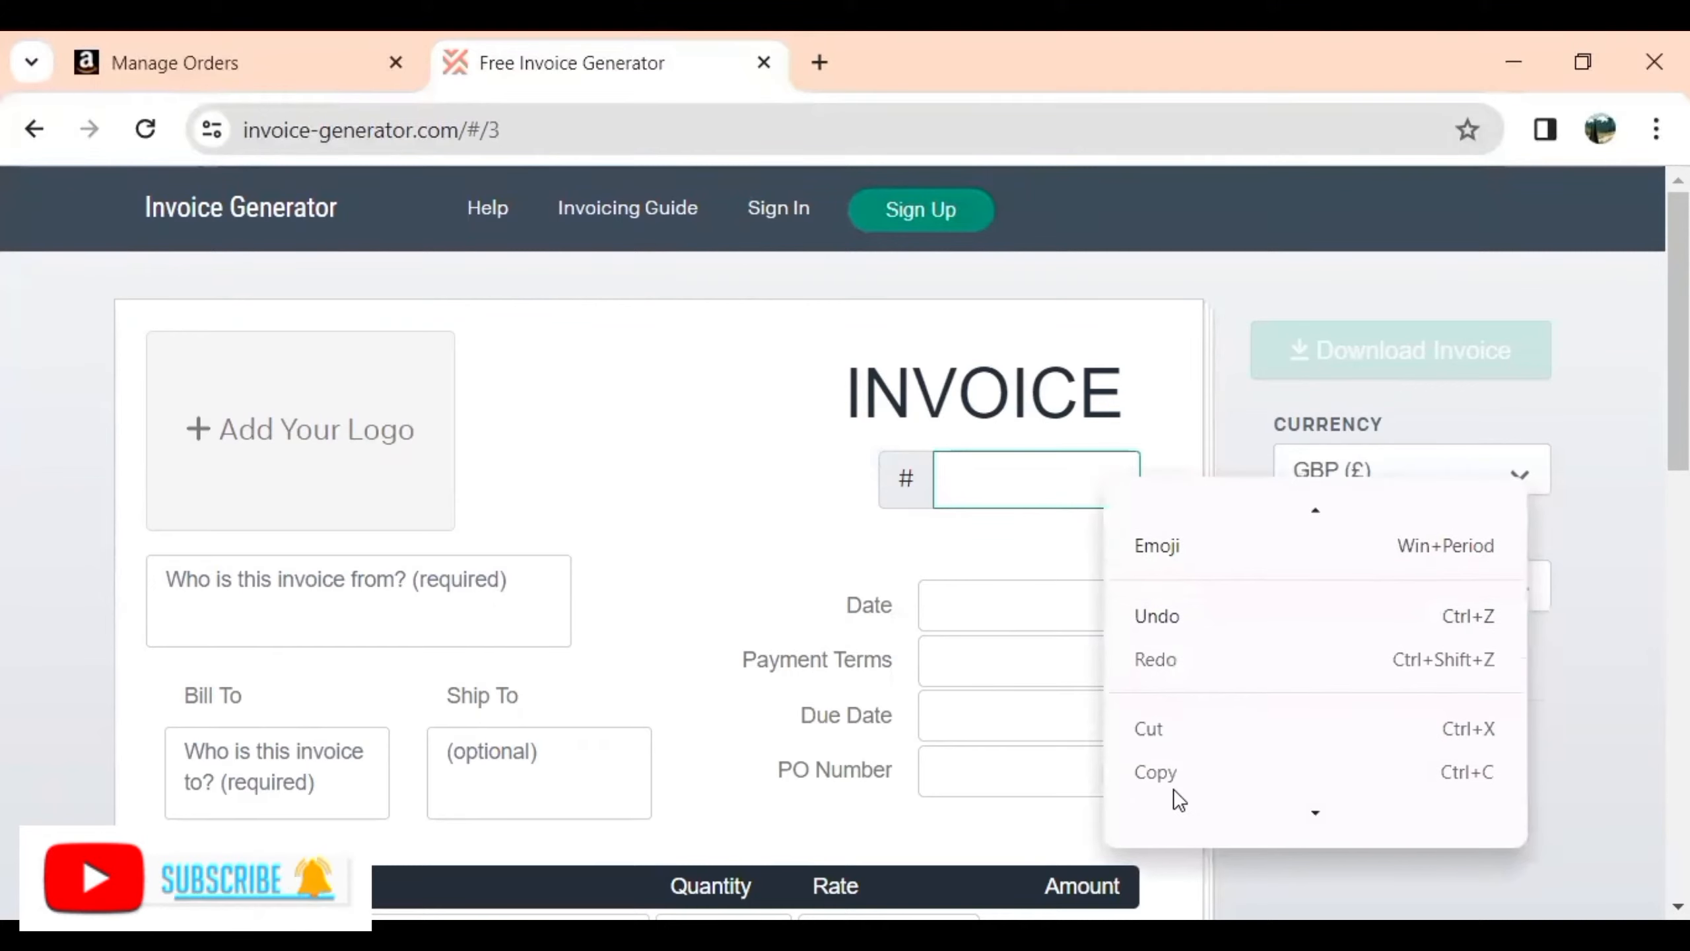
scroll(1198, 799, down, 3)
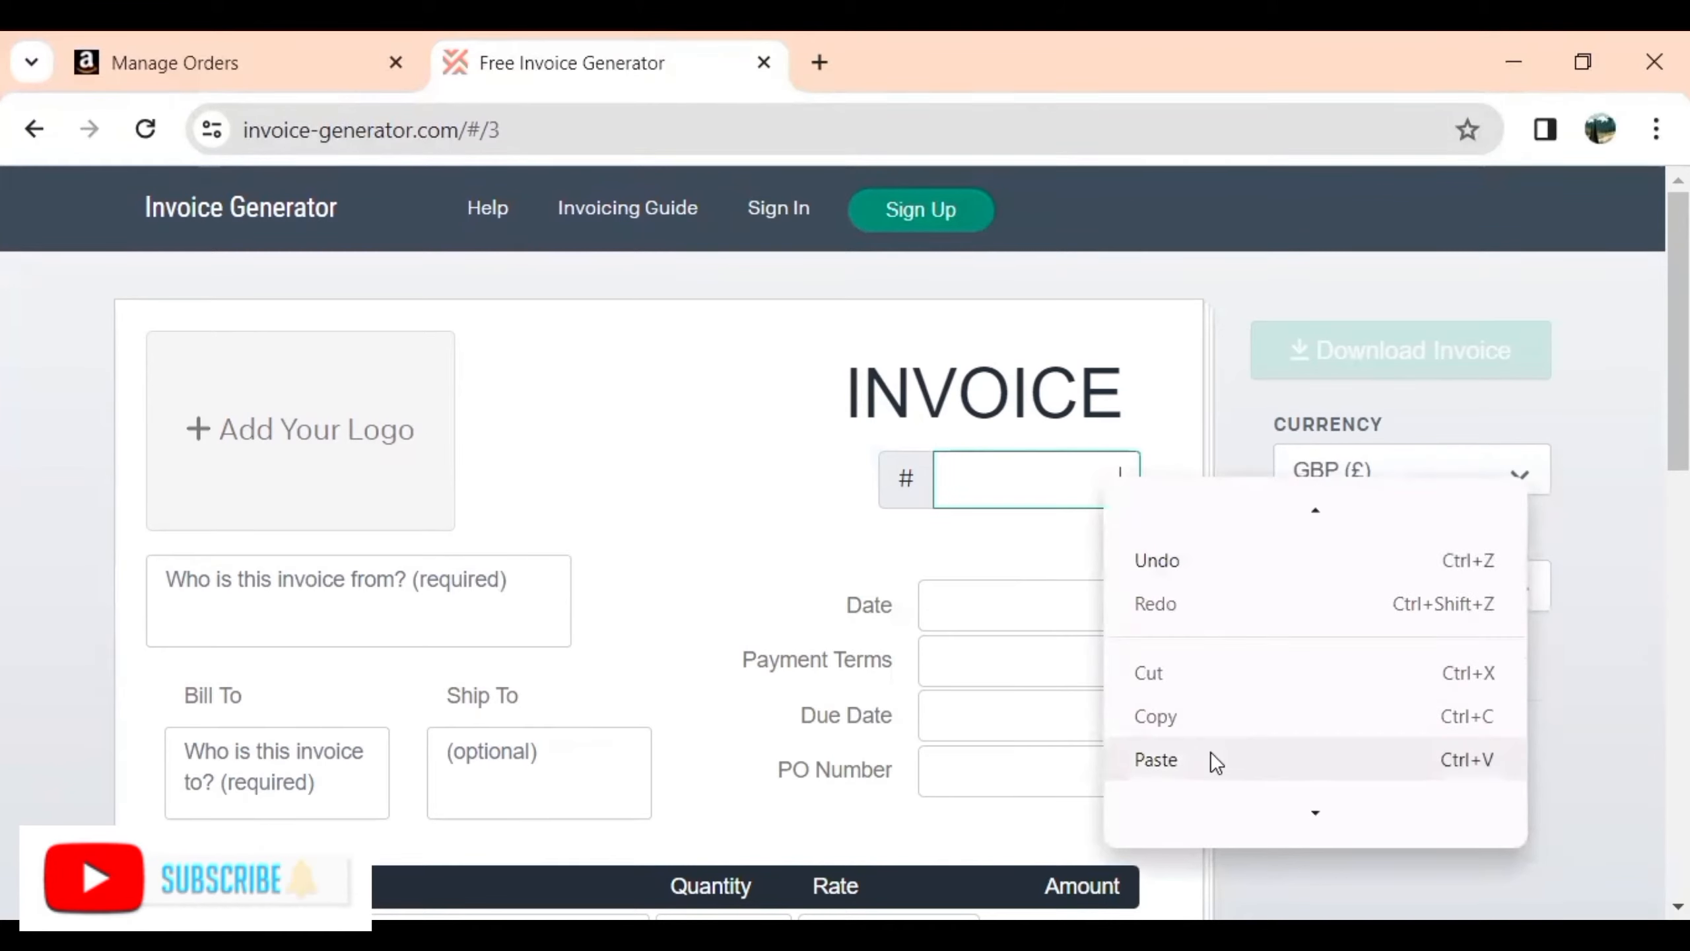
click(1209, 750)
click(602, 402)
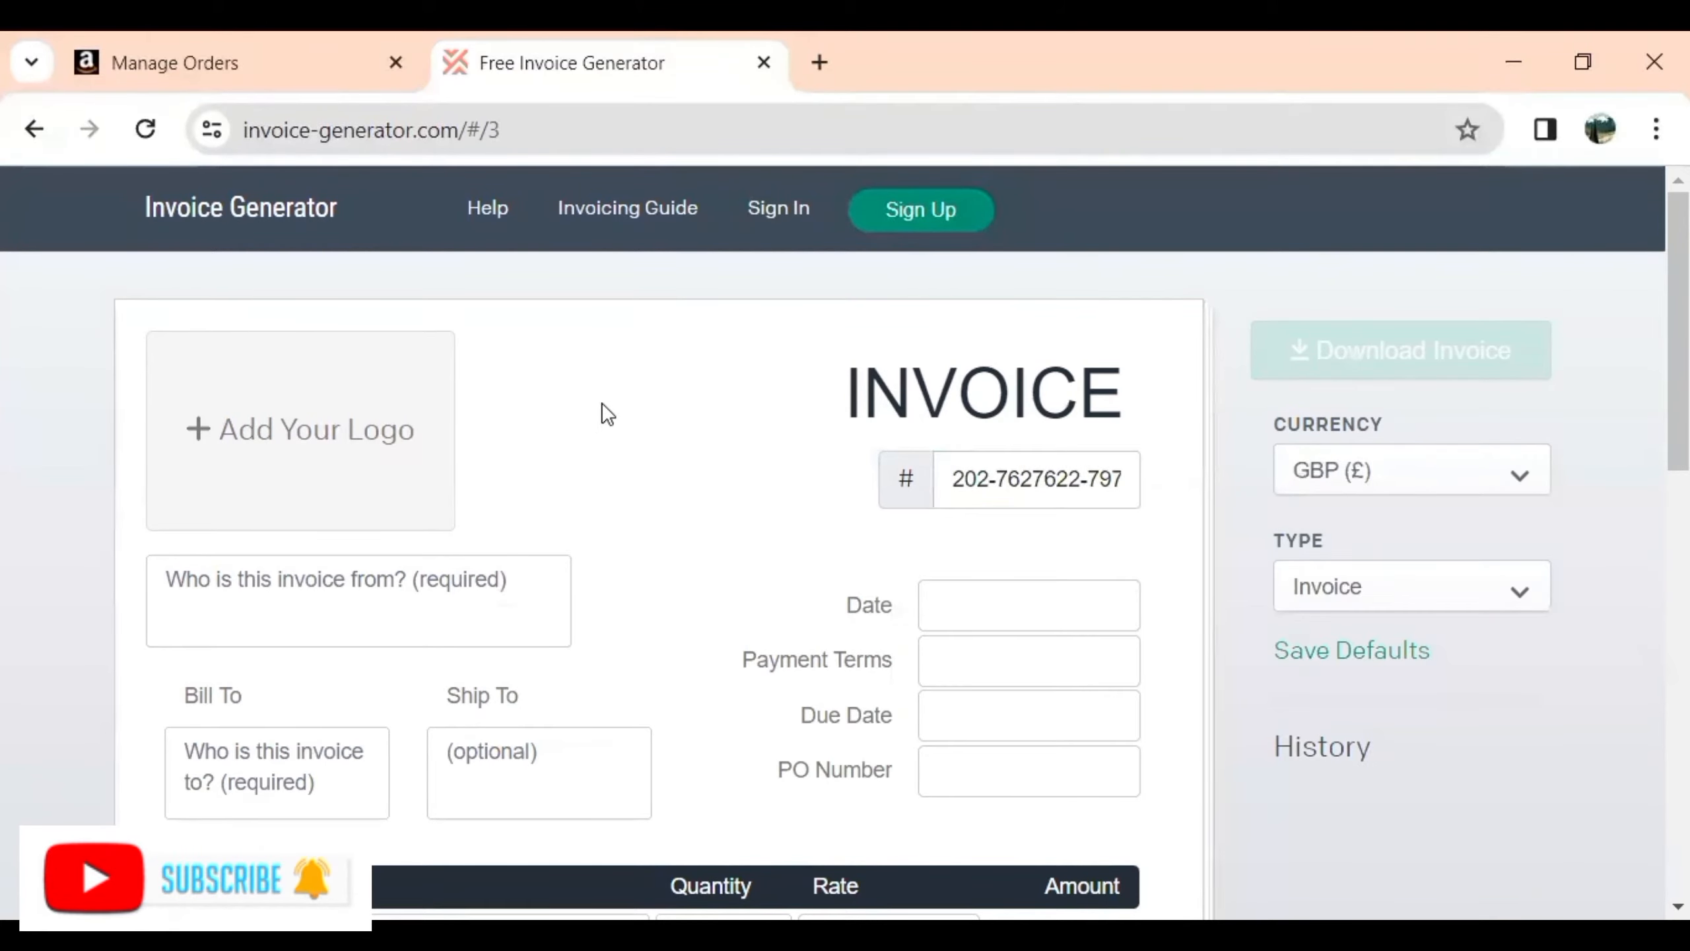
Step: Enter JMR-Wholesale-ltd as the sender the invoice is from
click(399, 577)
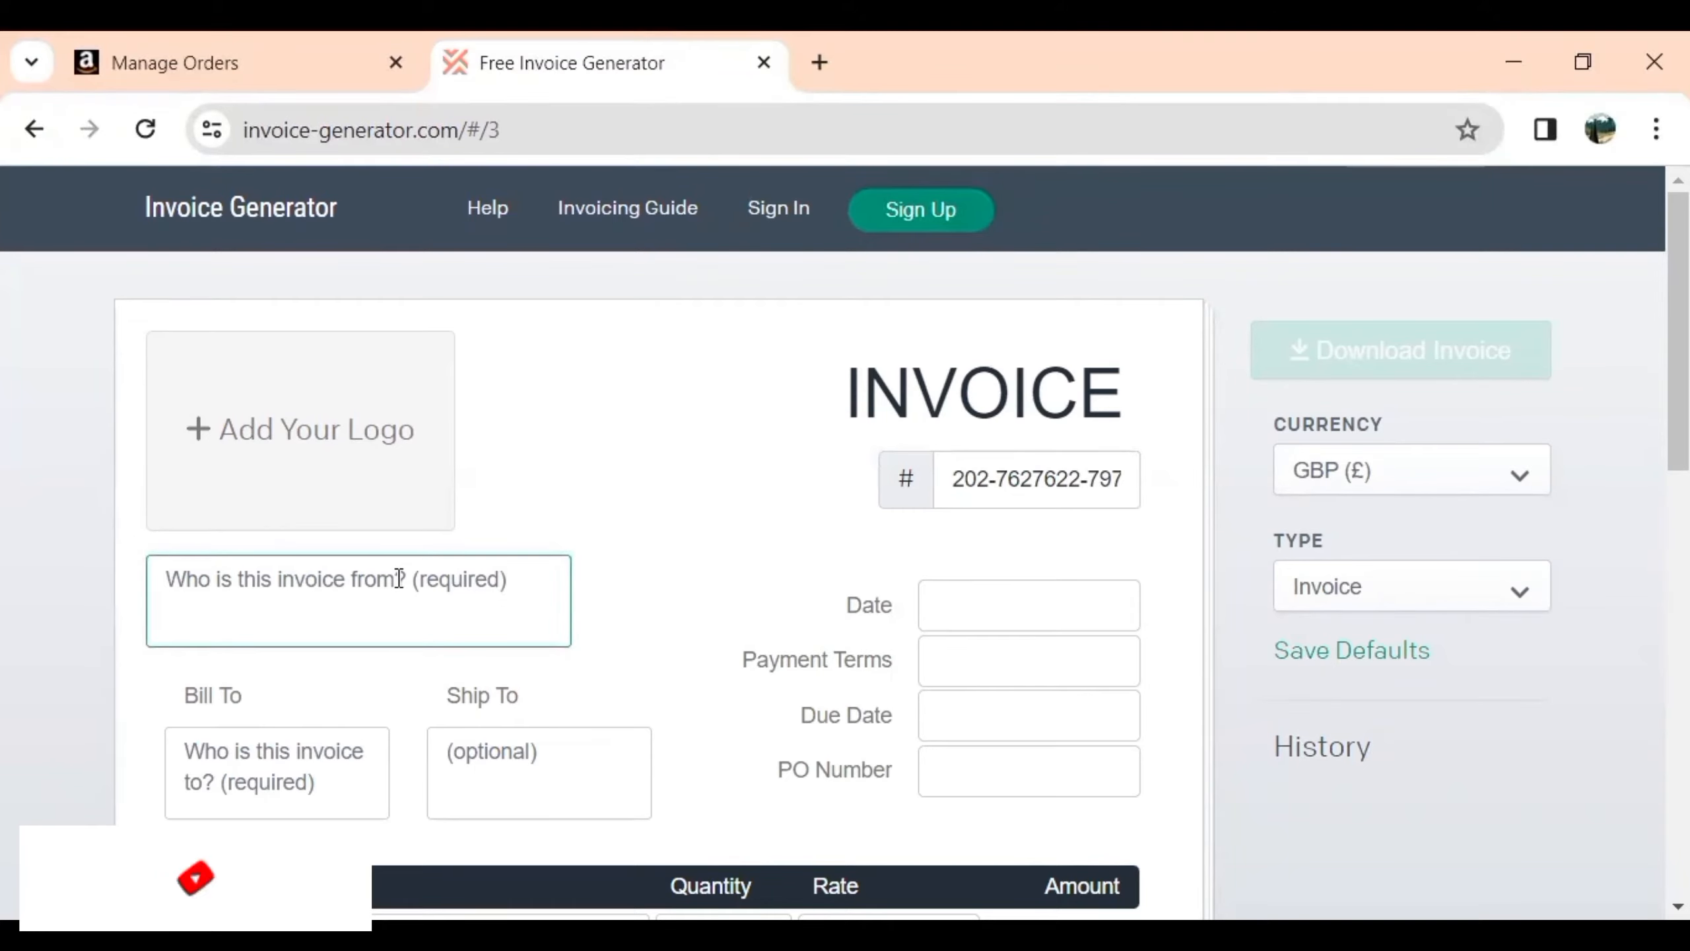
text(JM)
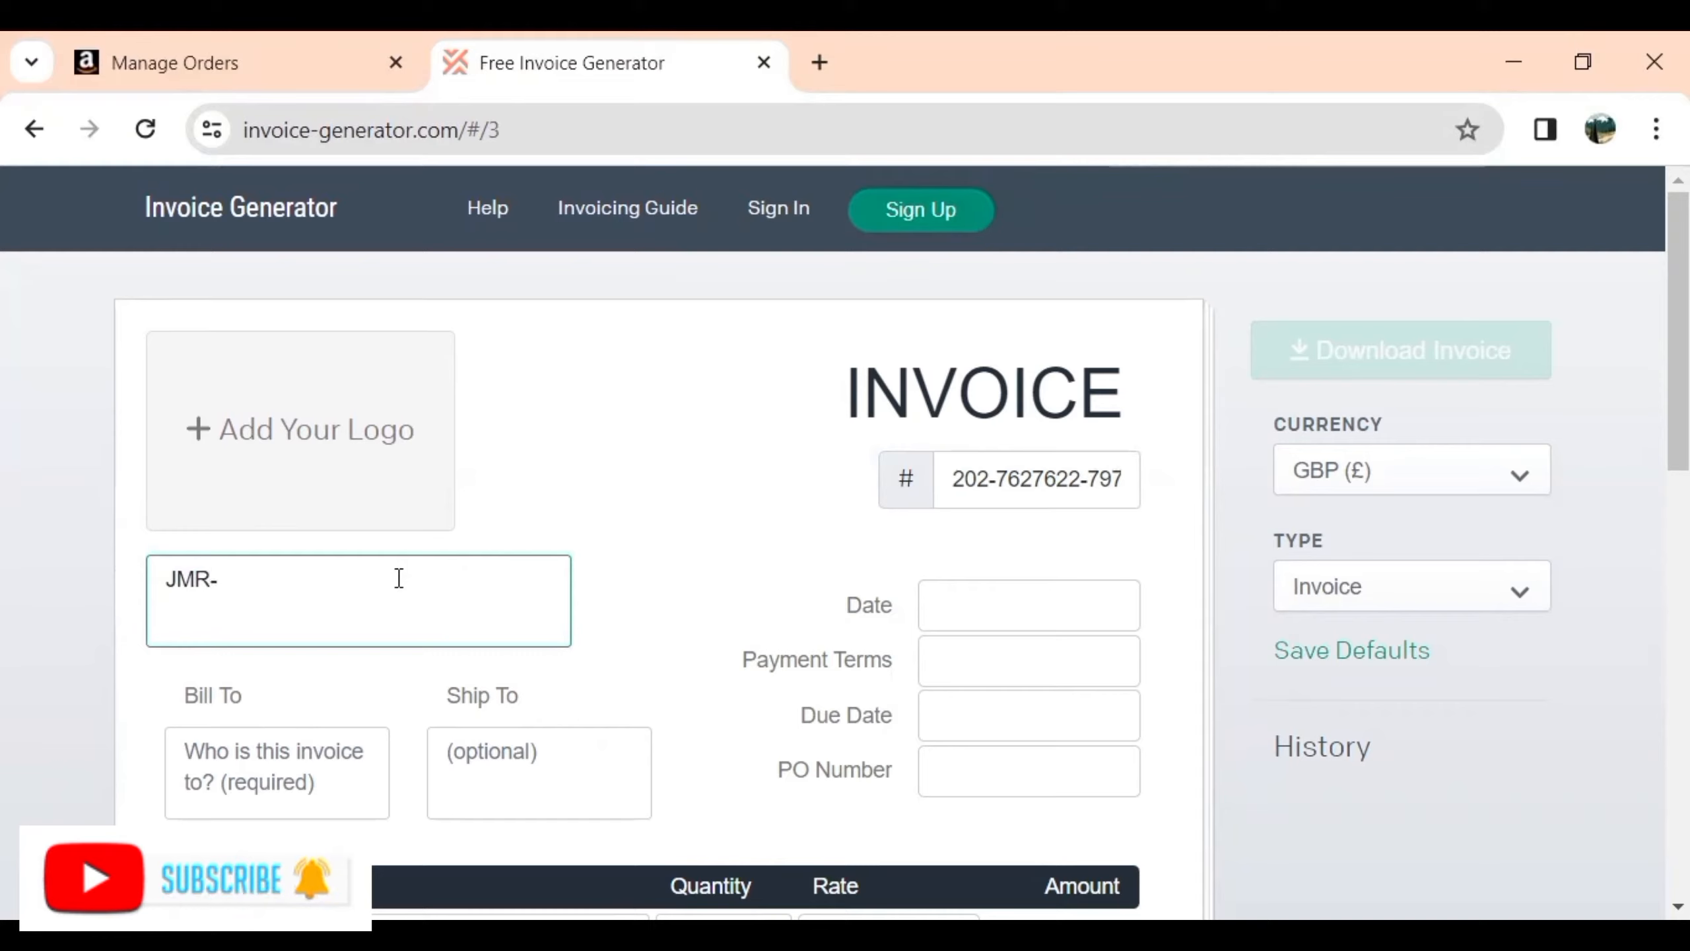
text(R-Wholesale_ltd)
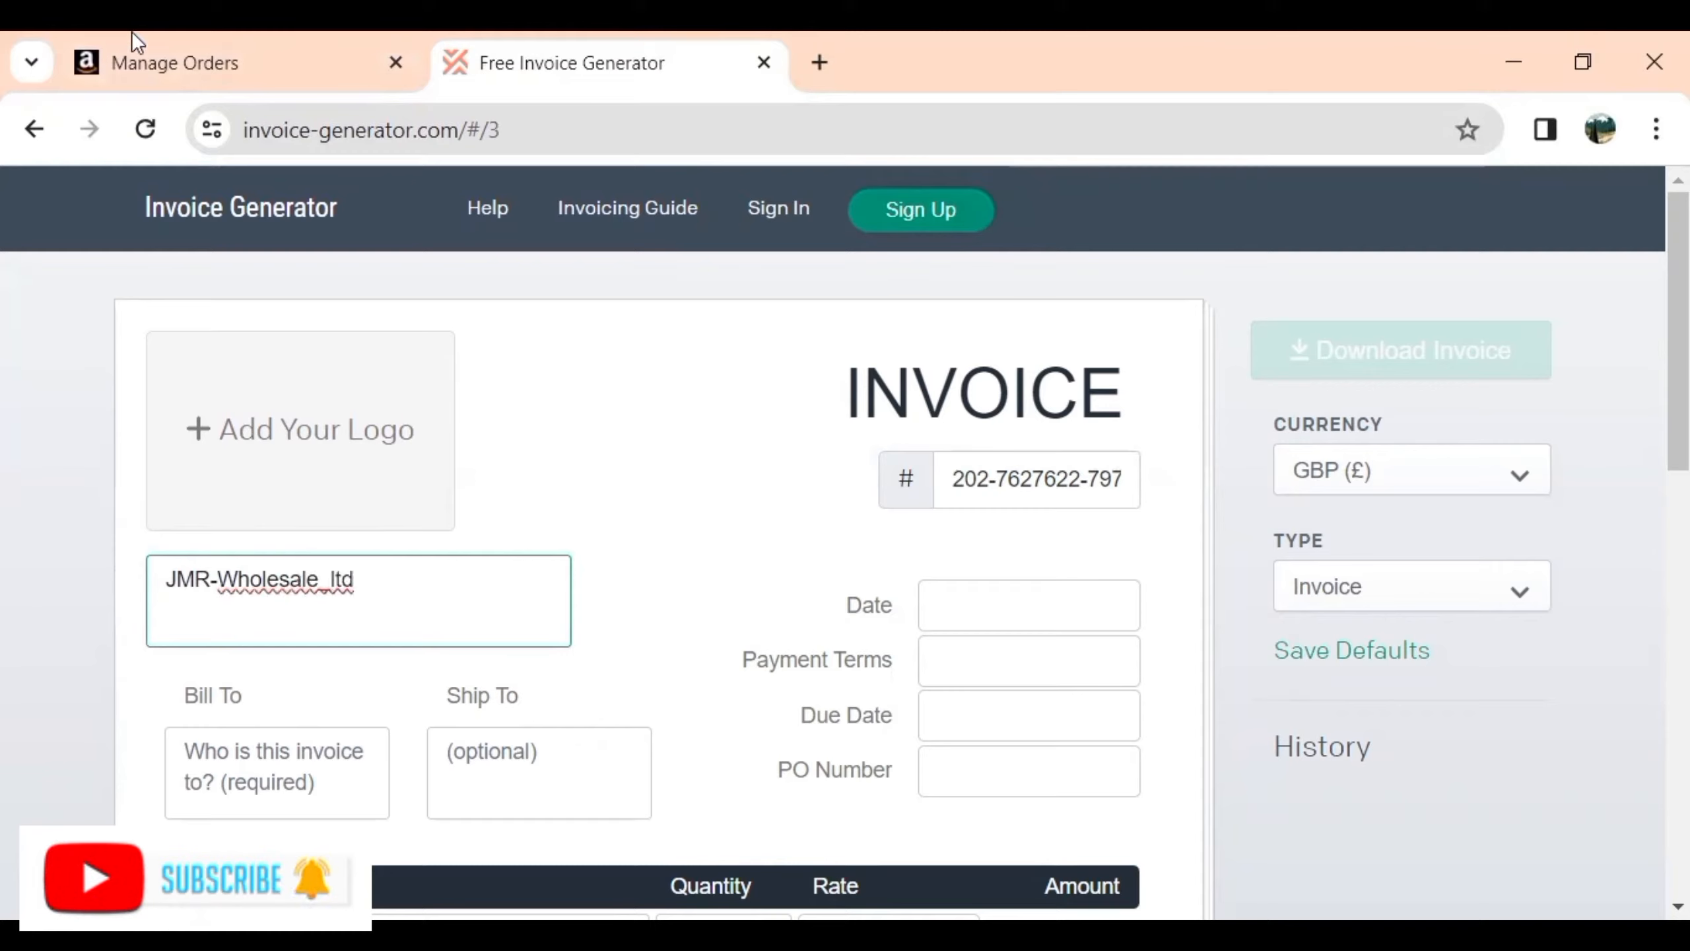
key(Left)
key(Left)
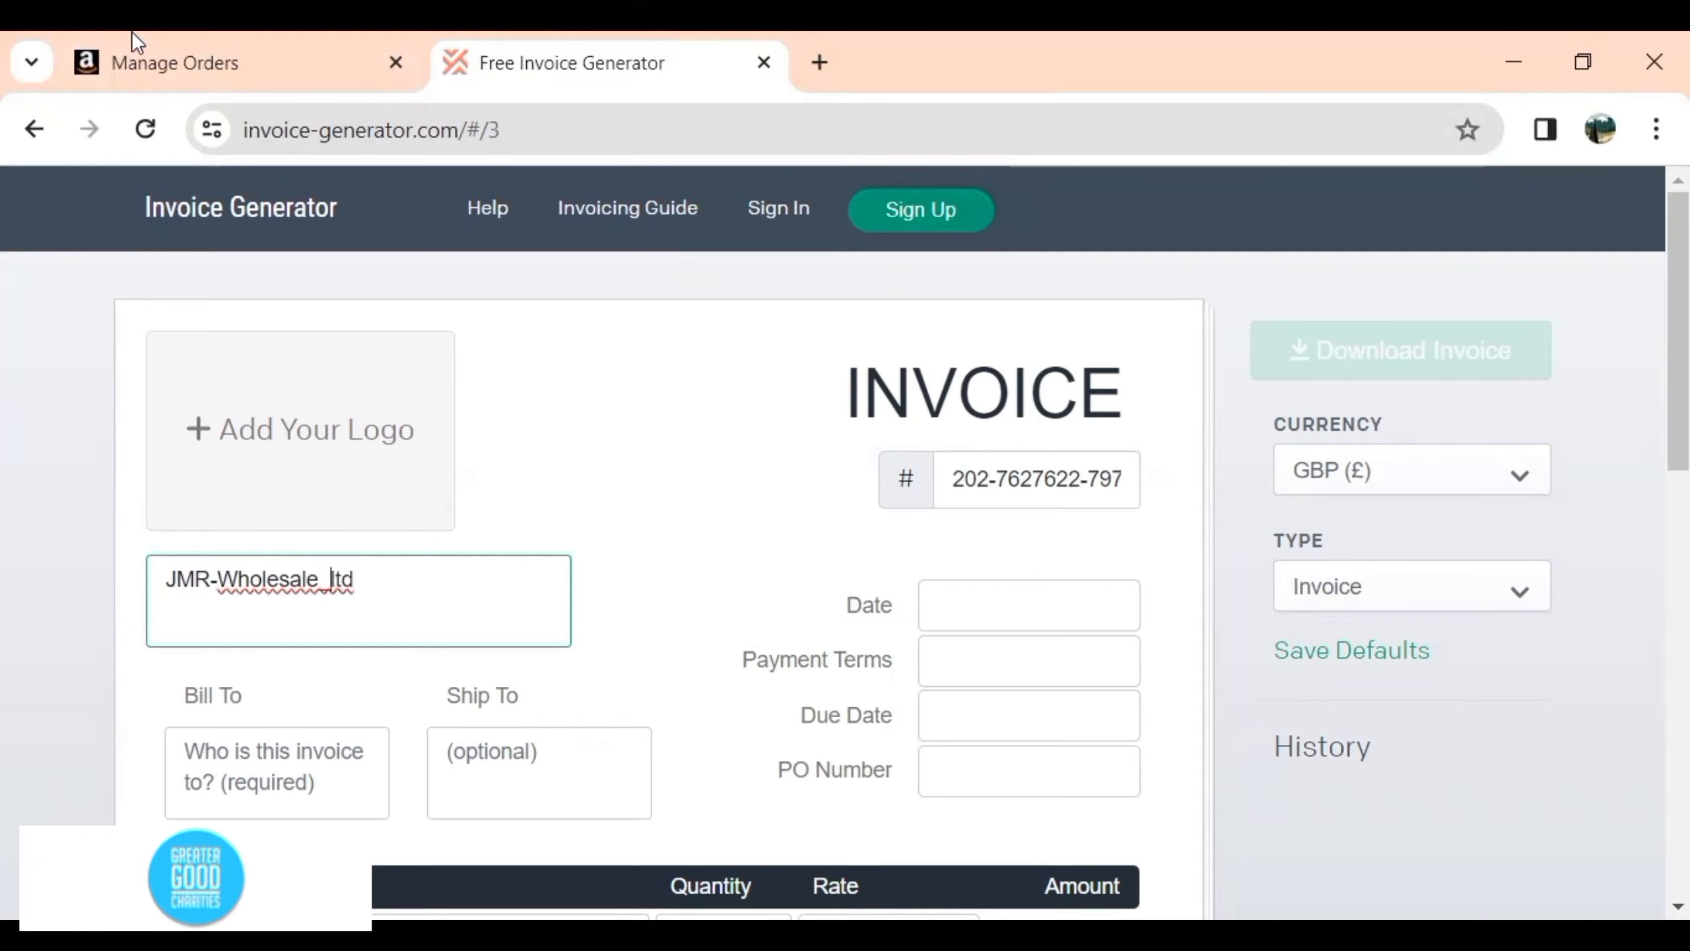
key(BackSpace)
text(-)
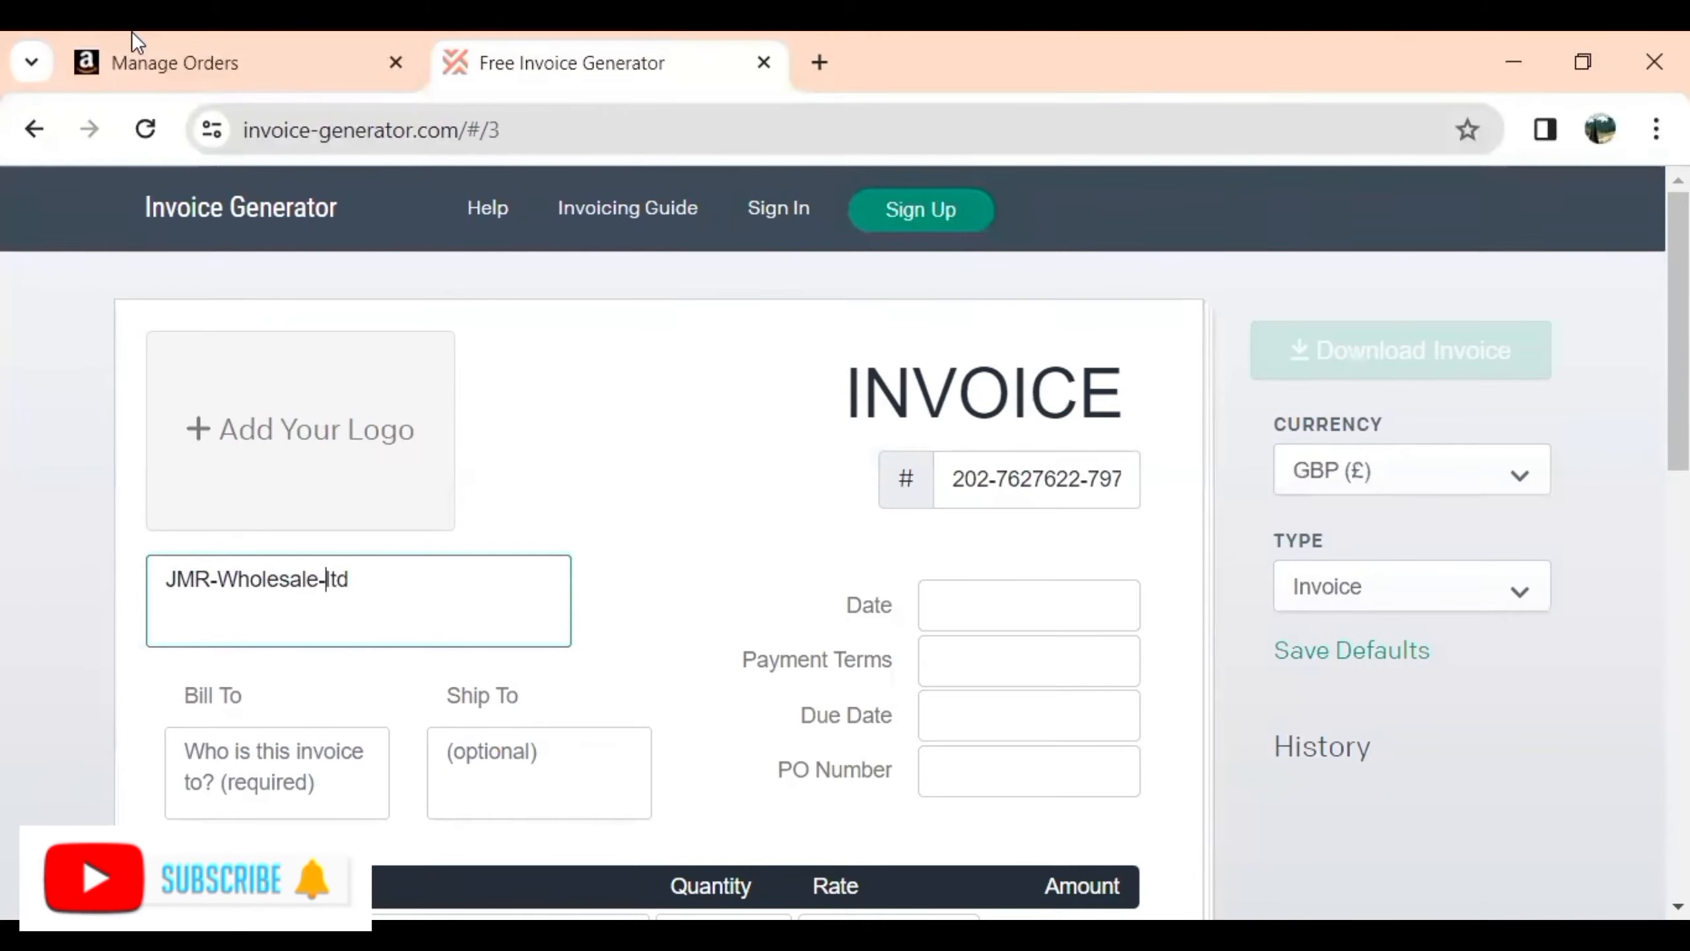
Step: Copy the customer's name from the Amazon order's shipping details and paste it into the invoice's Bill To field
click(132, 33)
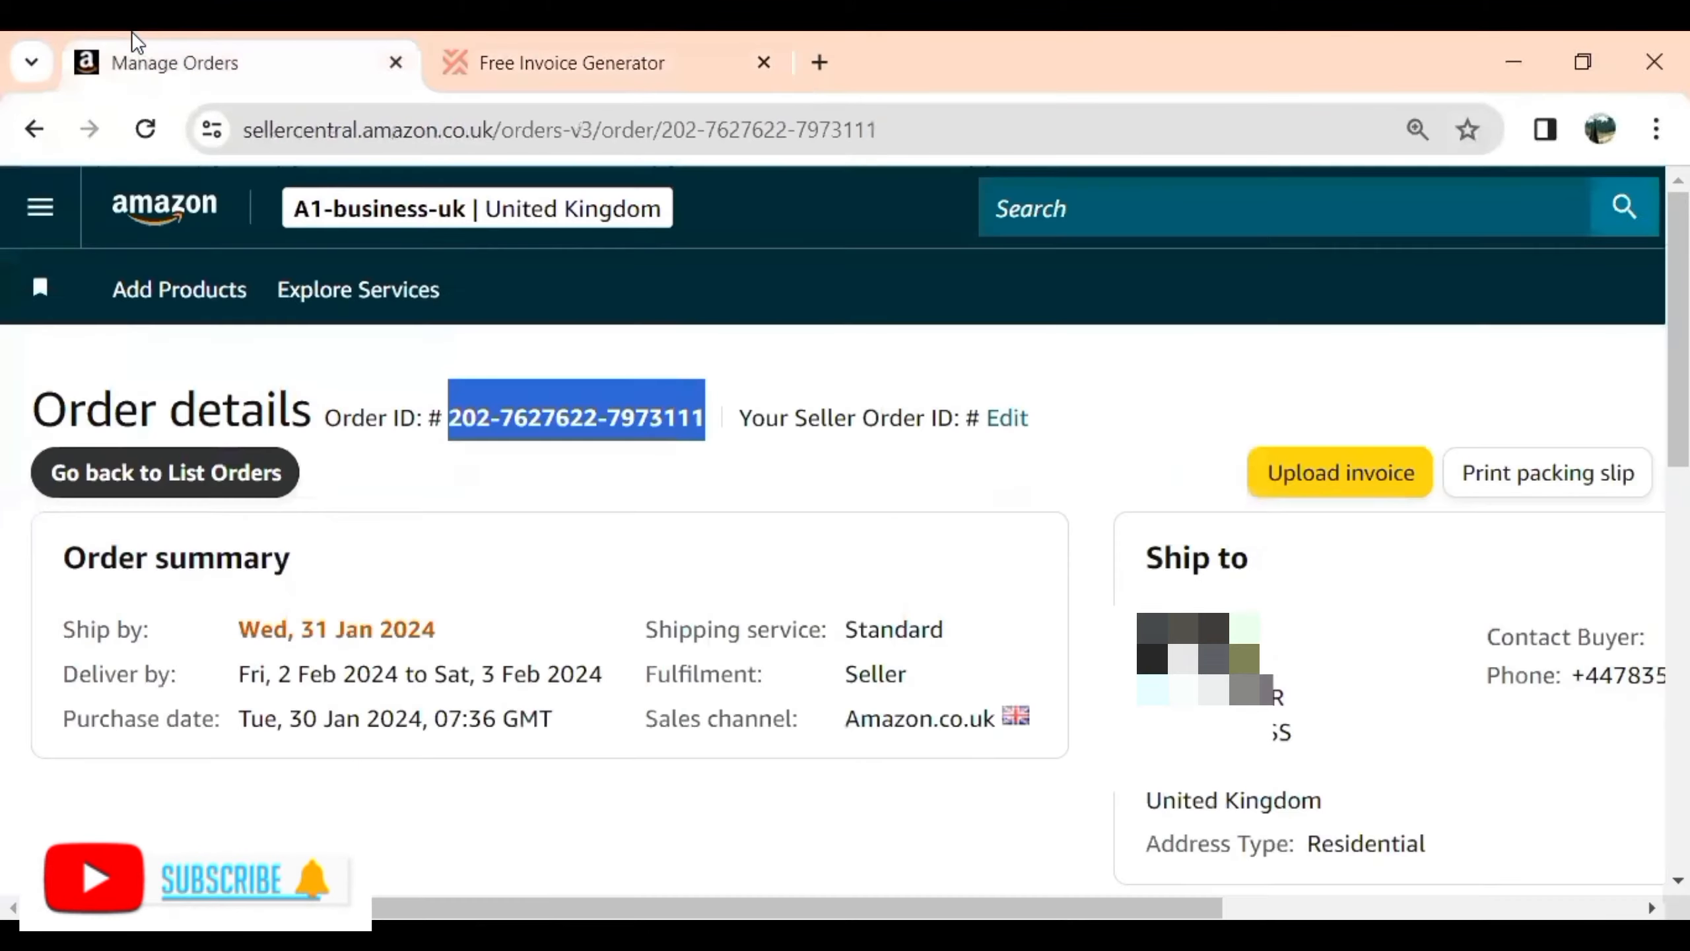
click(589, 533)
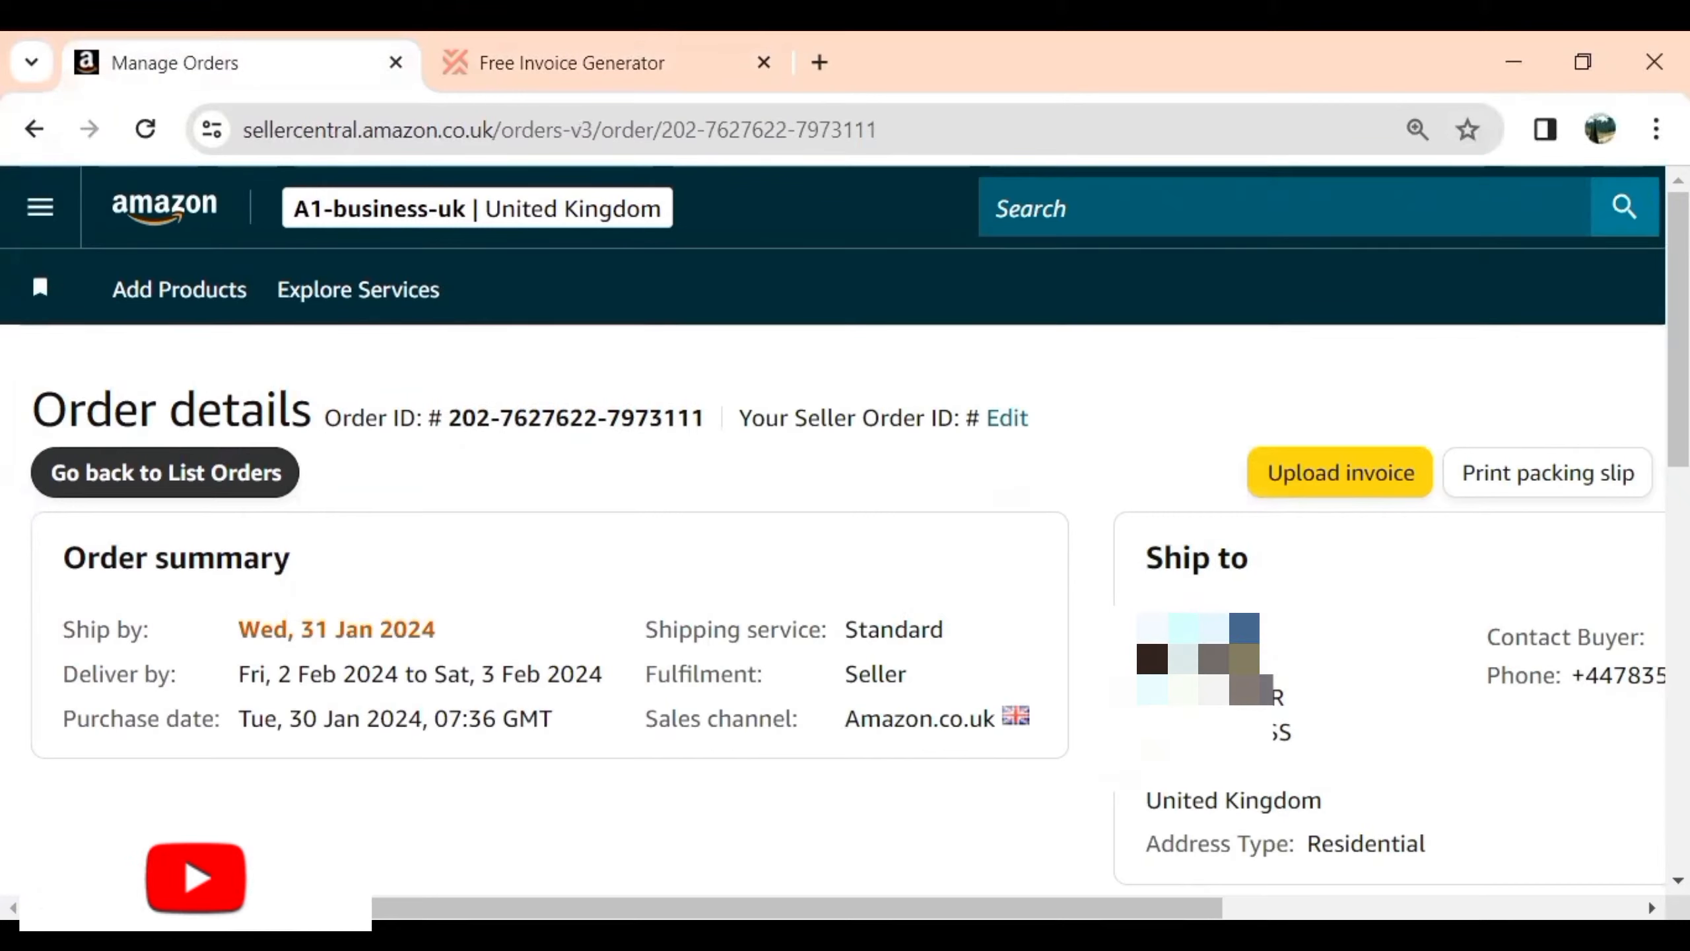
right_click(1248, 629)
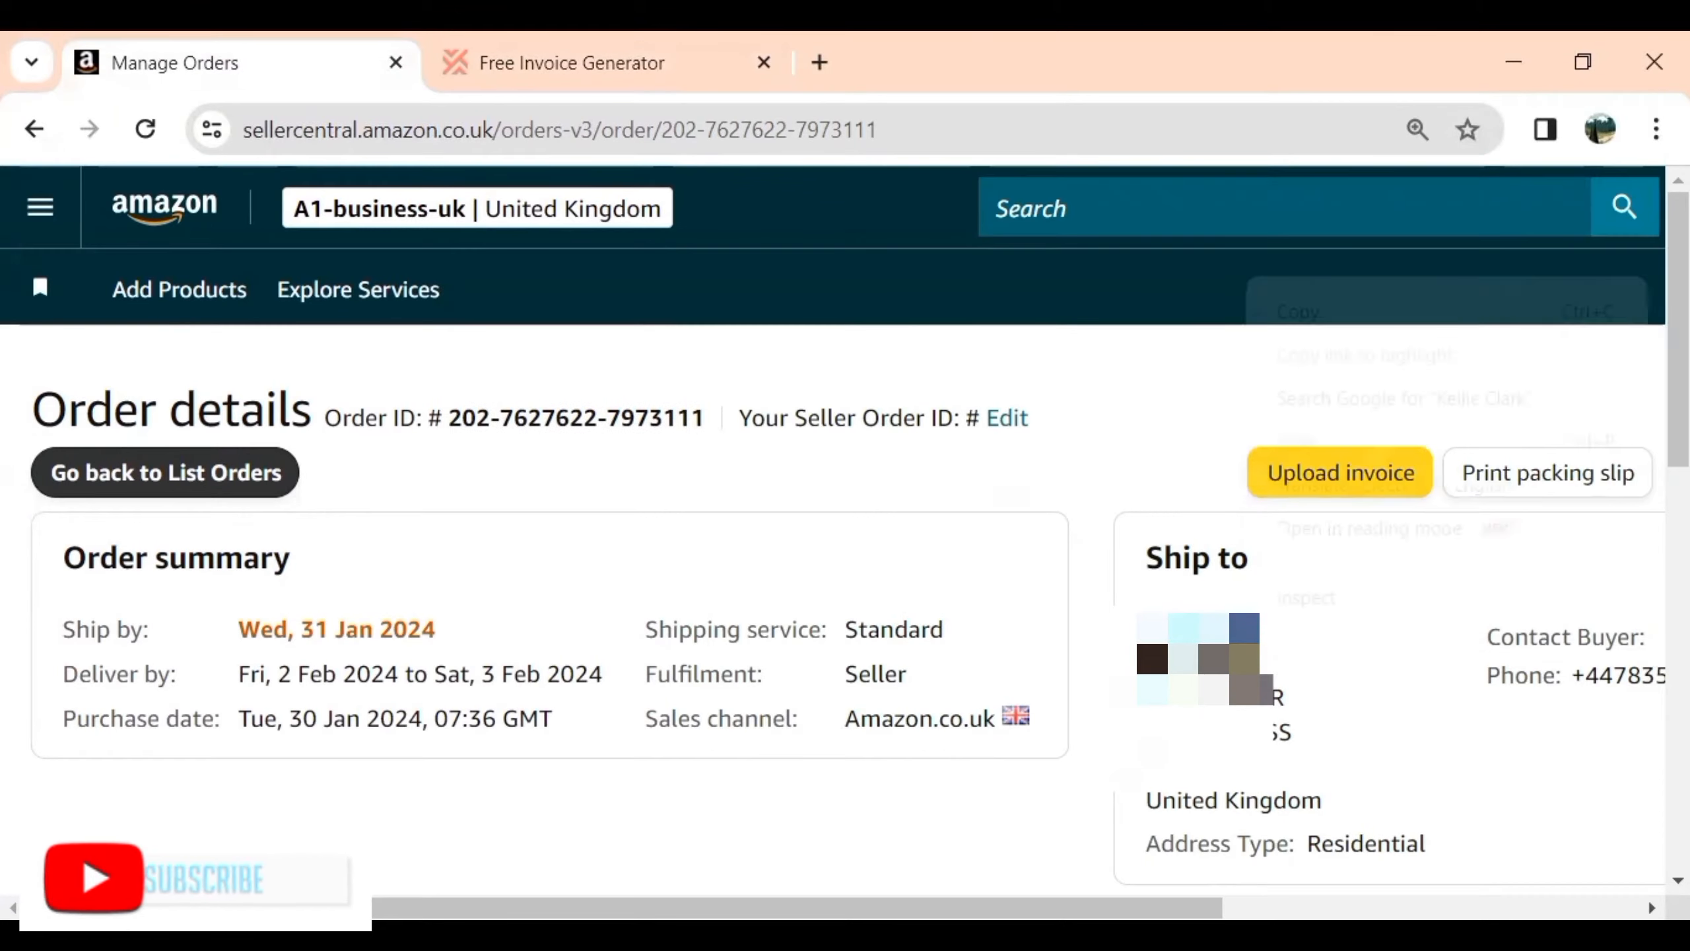
click(1298, 313)
click(535, 80)
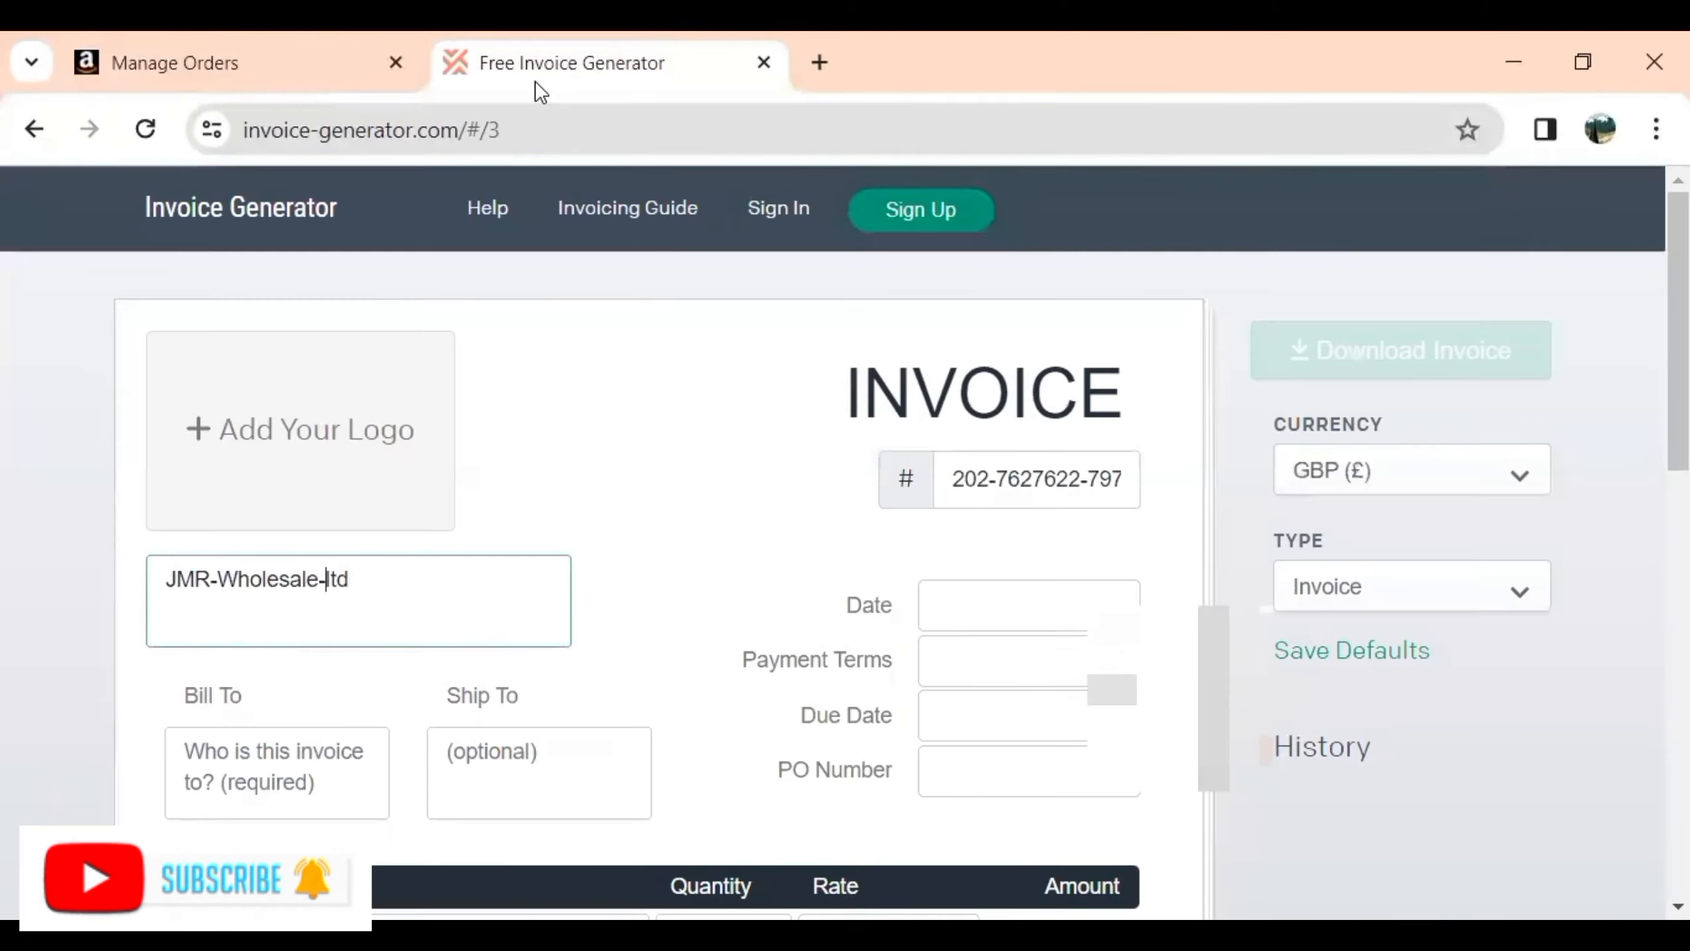
click(285, 769)
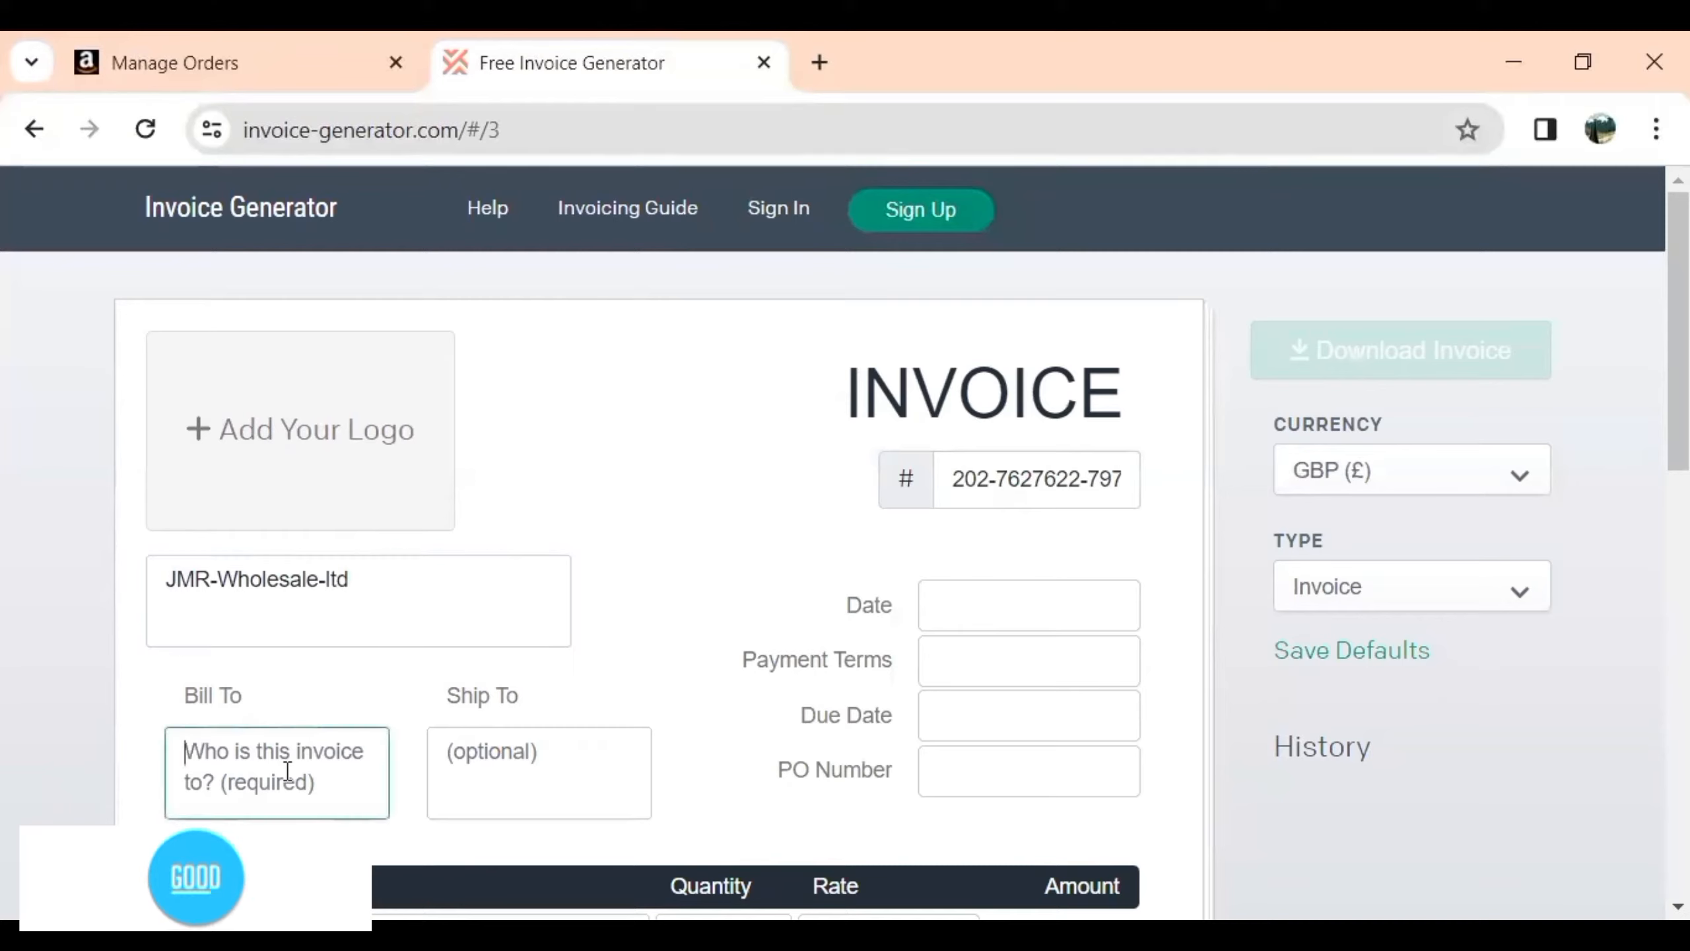
right_click(286, 769)
click(379, 428)
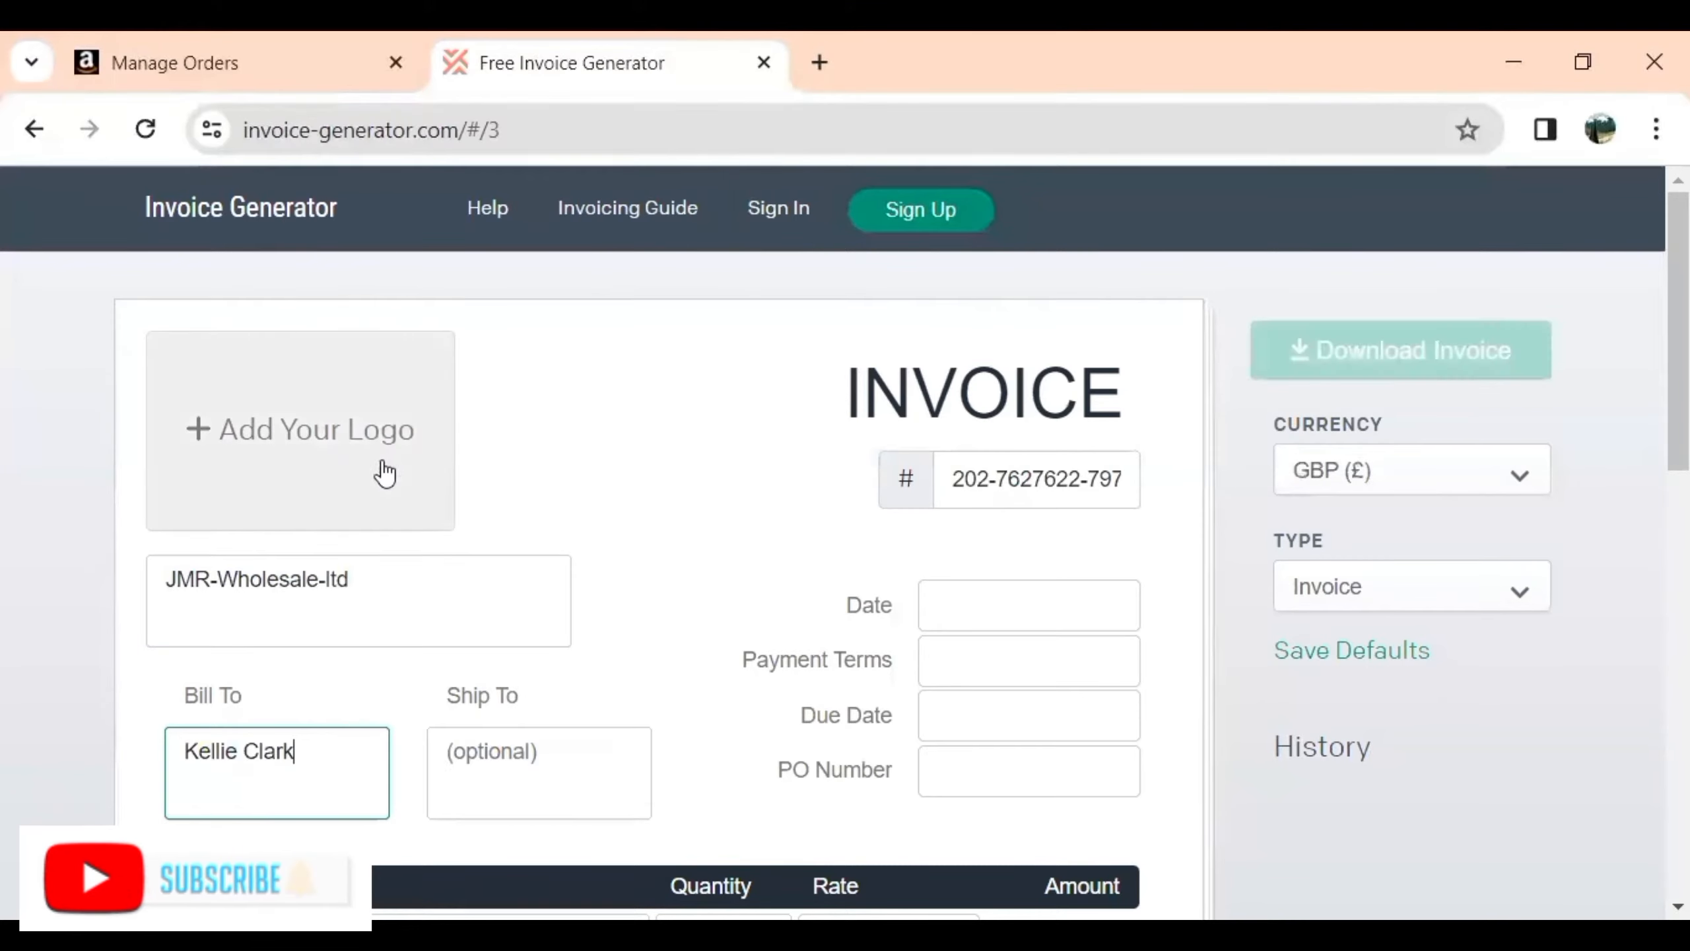
Step: Copy the customer's postal address from the Amazon order and paste it into the invoice's Ship To field
click(478, 766)
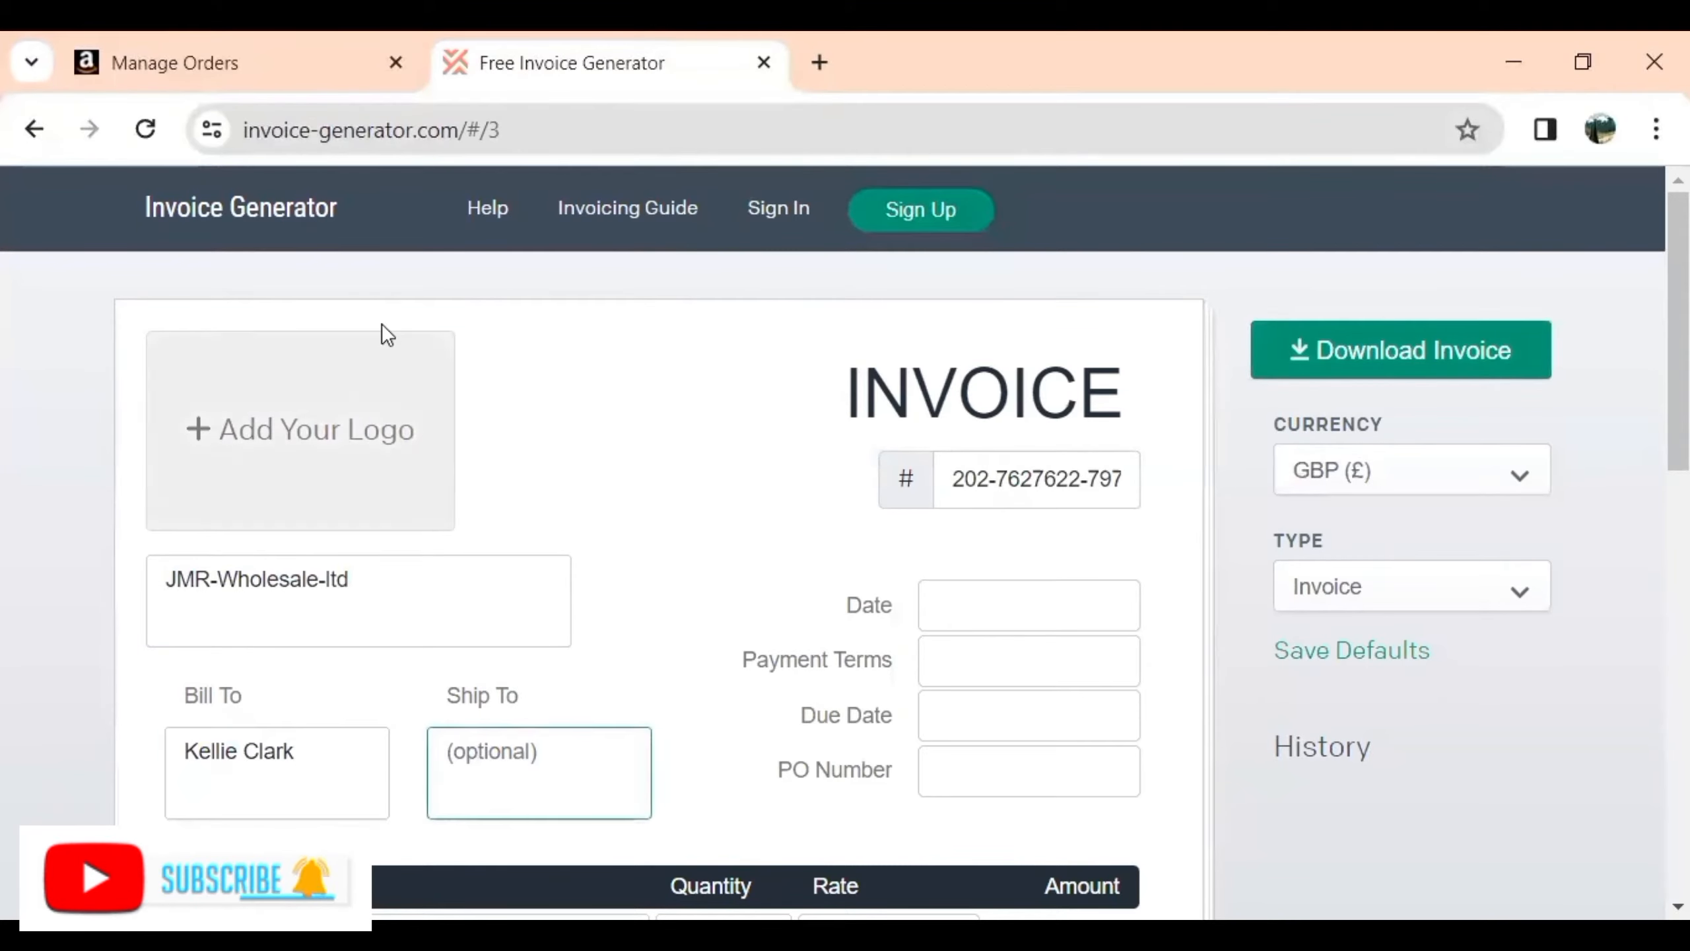
click(288, 100)
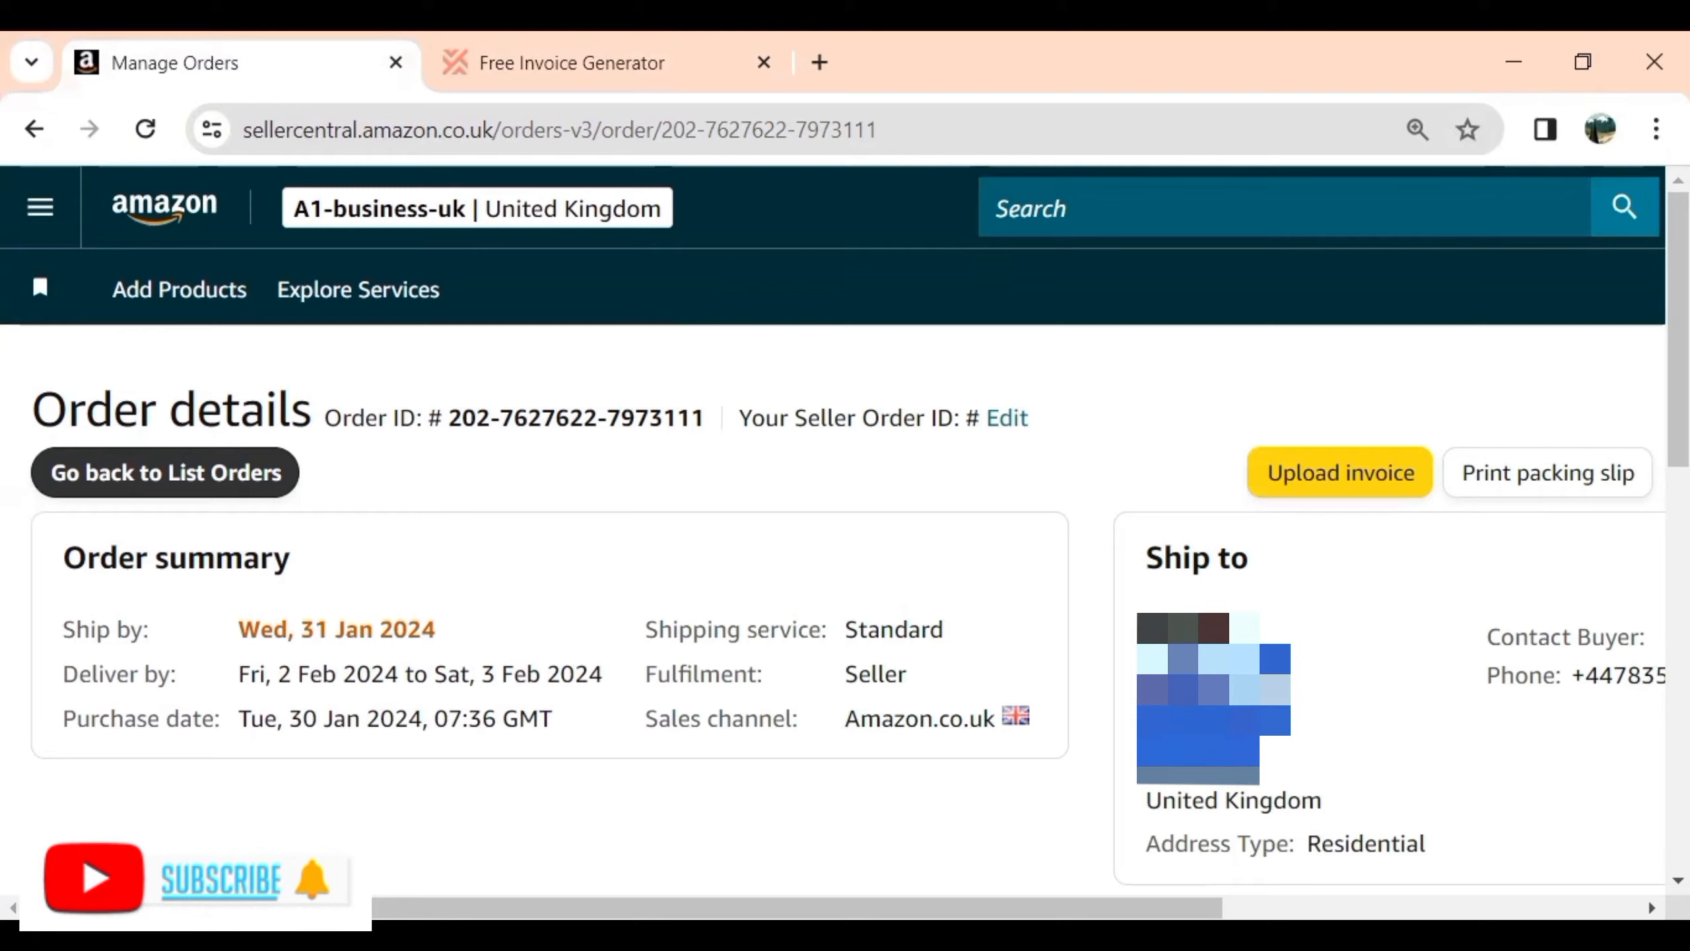
right_click(1251, 742)
click(1023, 405)
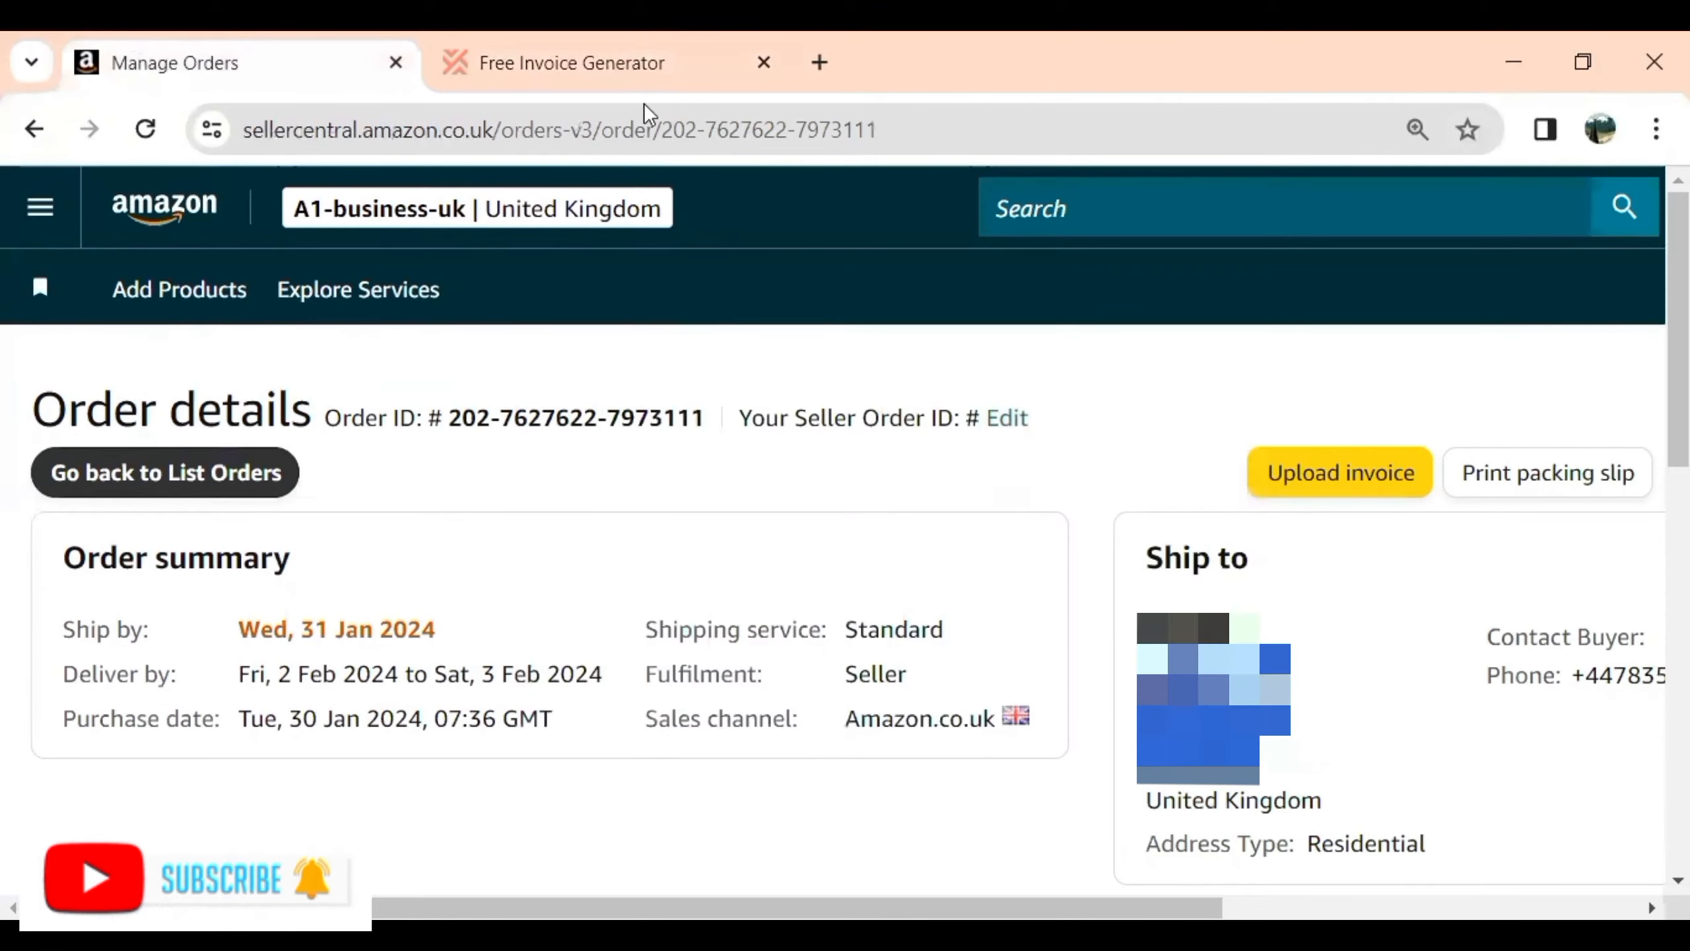
click(645, 79)
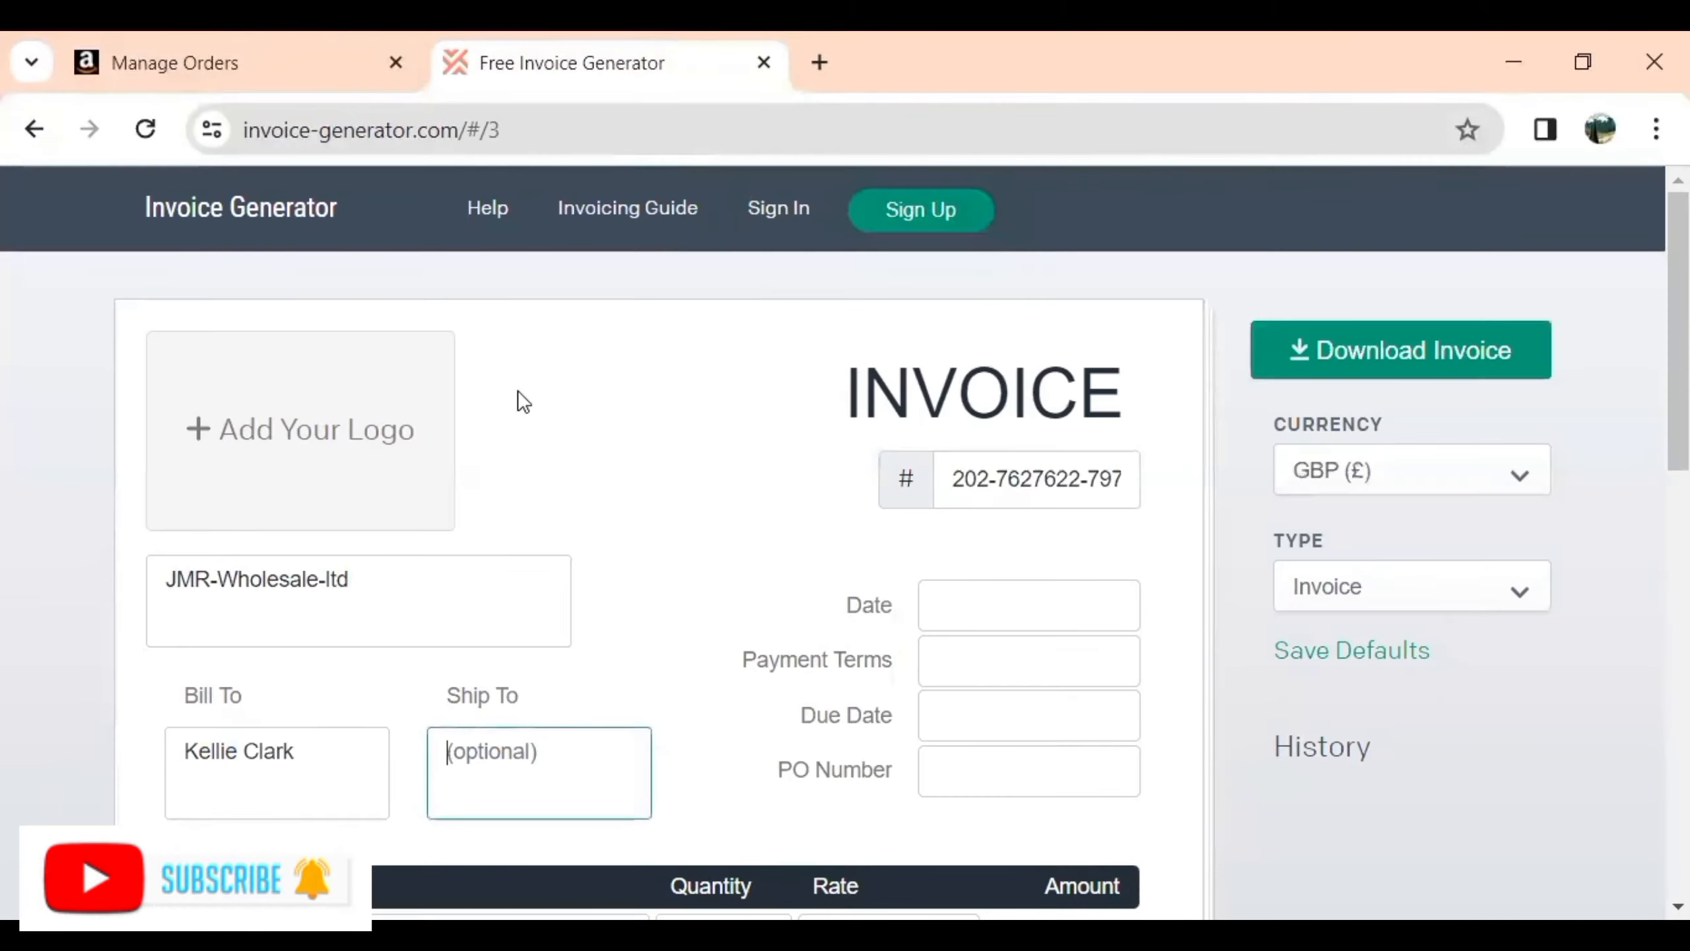
right_click(488, 789)
click(592, 453)
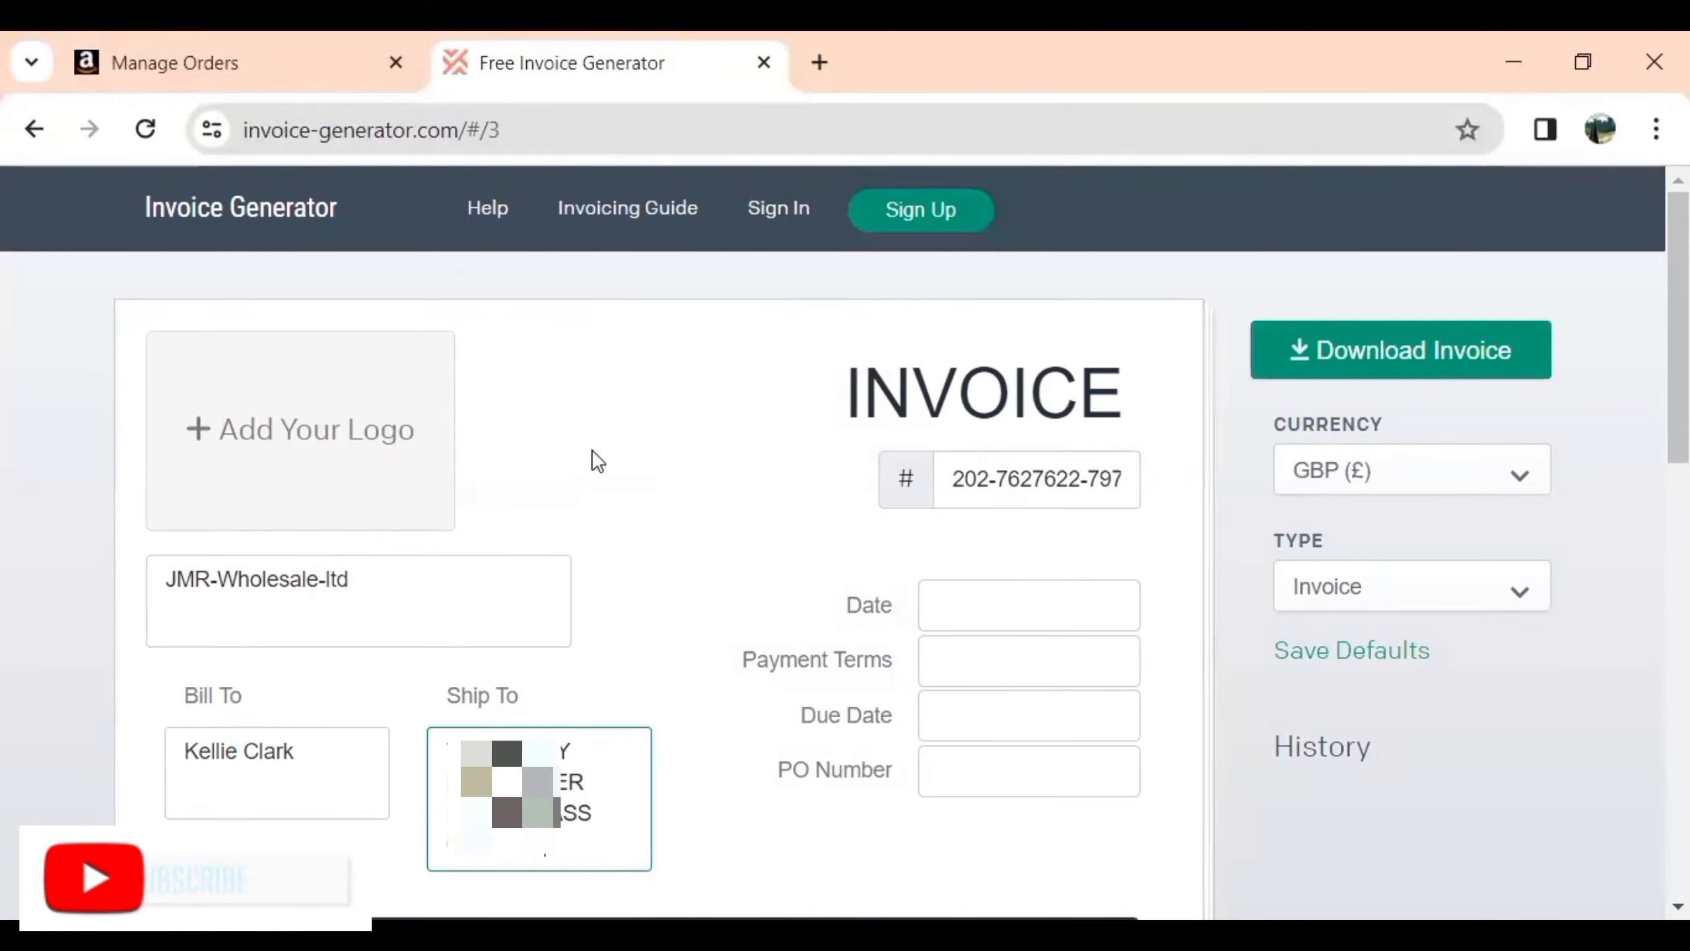
Step: Look up the purchase date in the Amazon order summary and set the invoice date to Jan 30, 2024
click(981, 604)
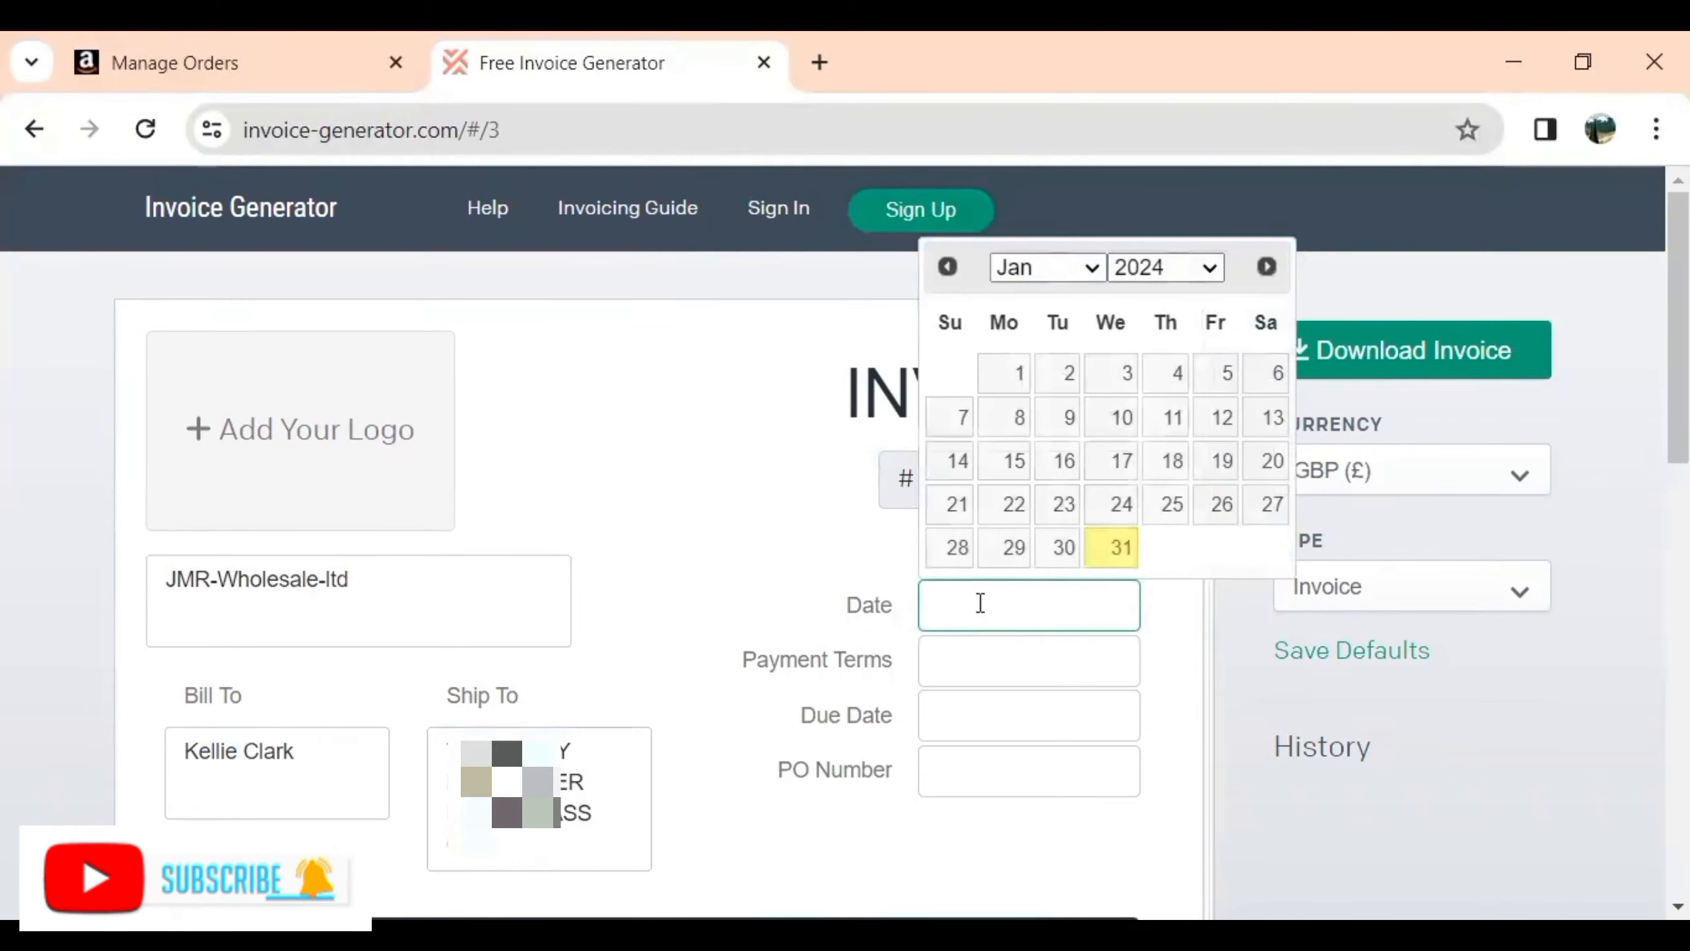
click(238, 93)
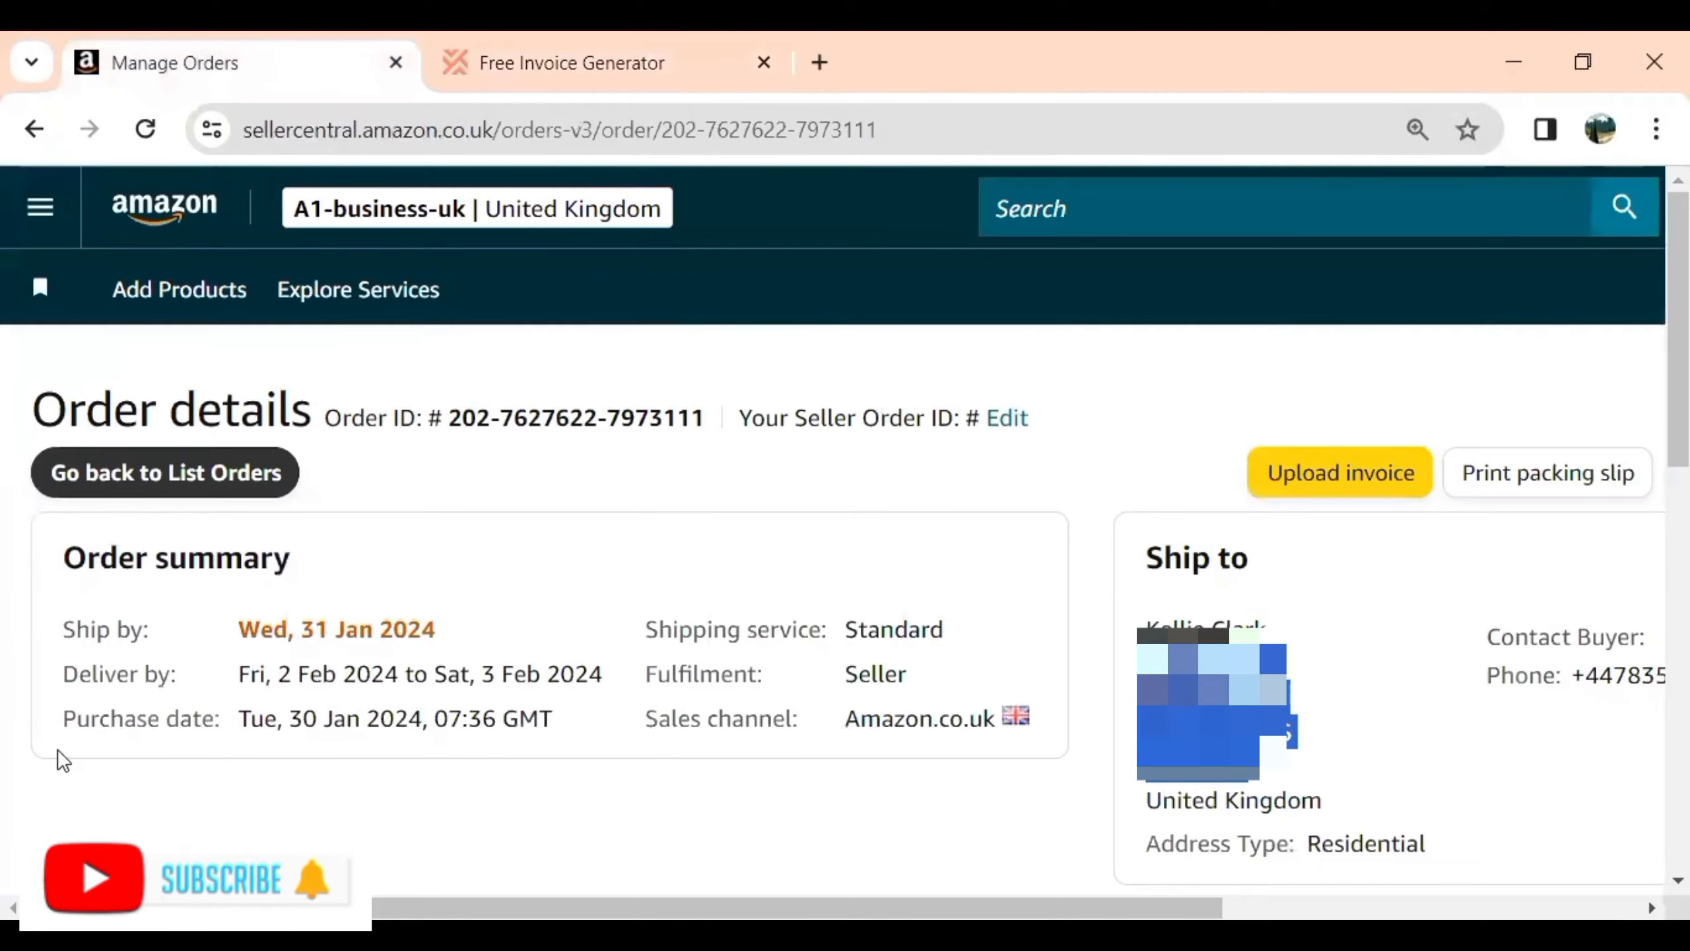
drag(61, 623, 221, 711)
click(227, 746)
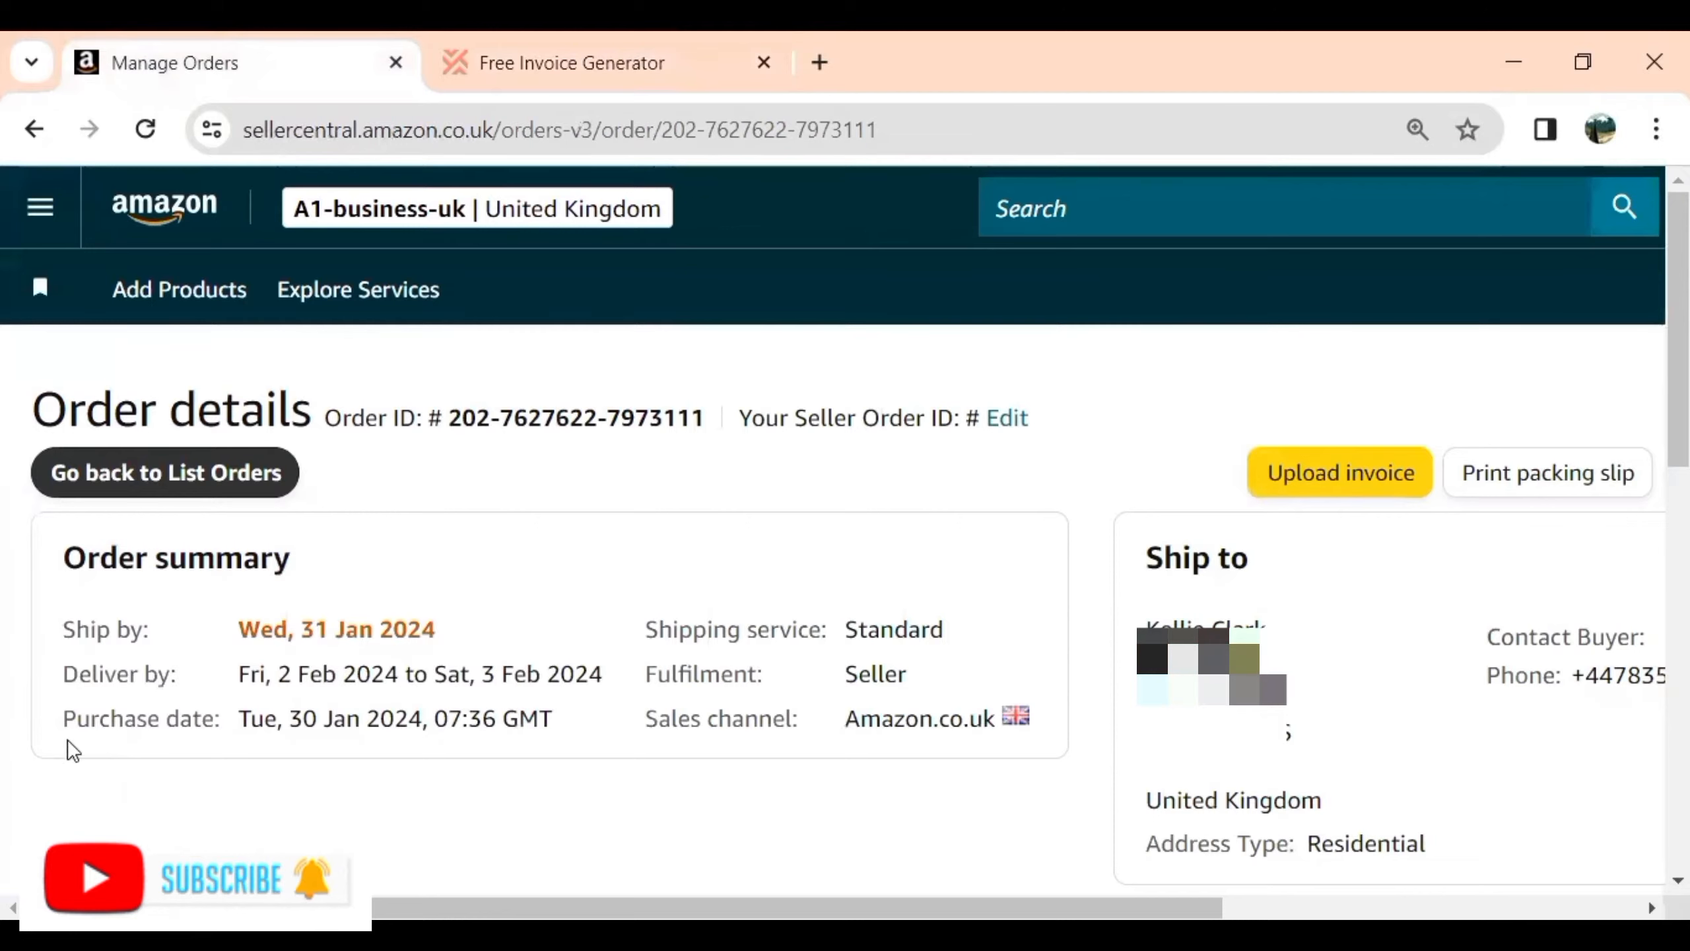
drag(70, 715, 216, 719)
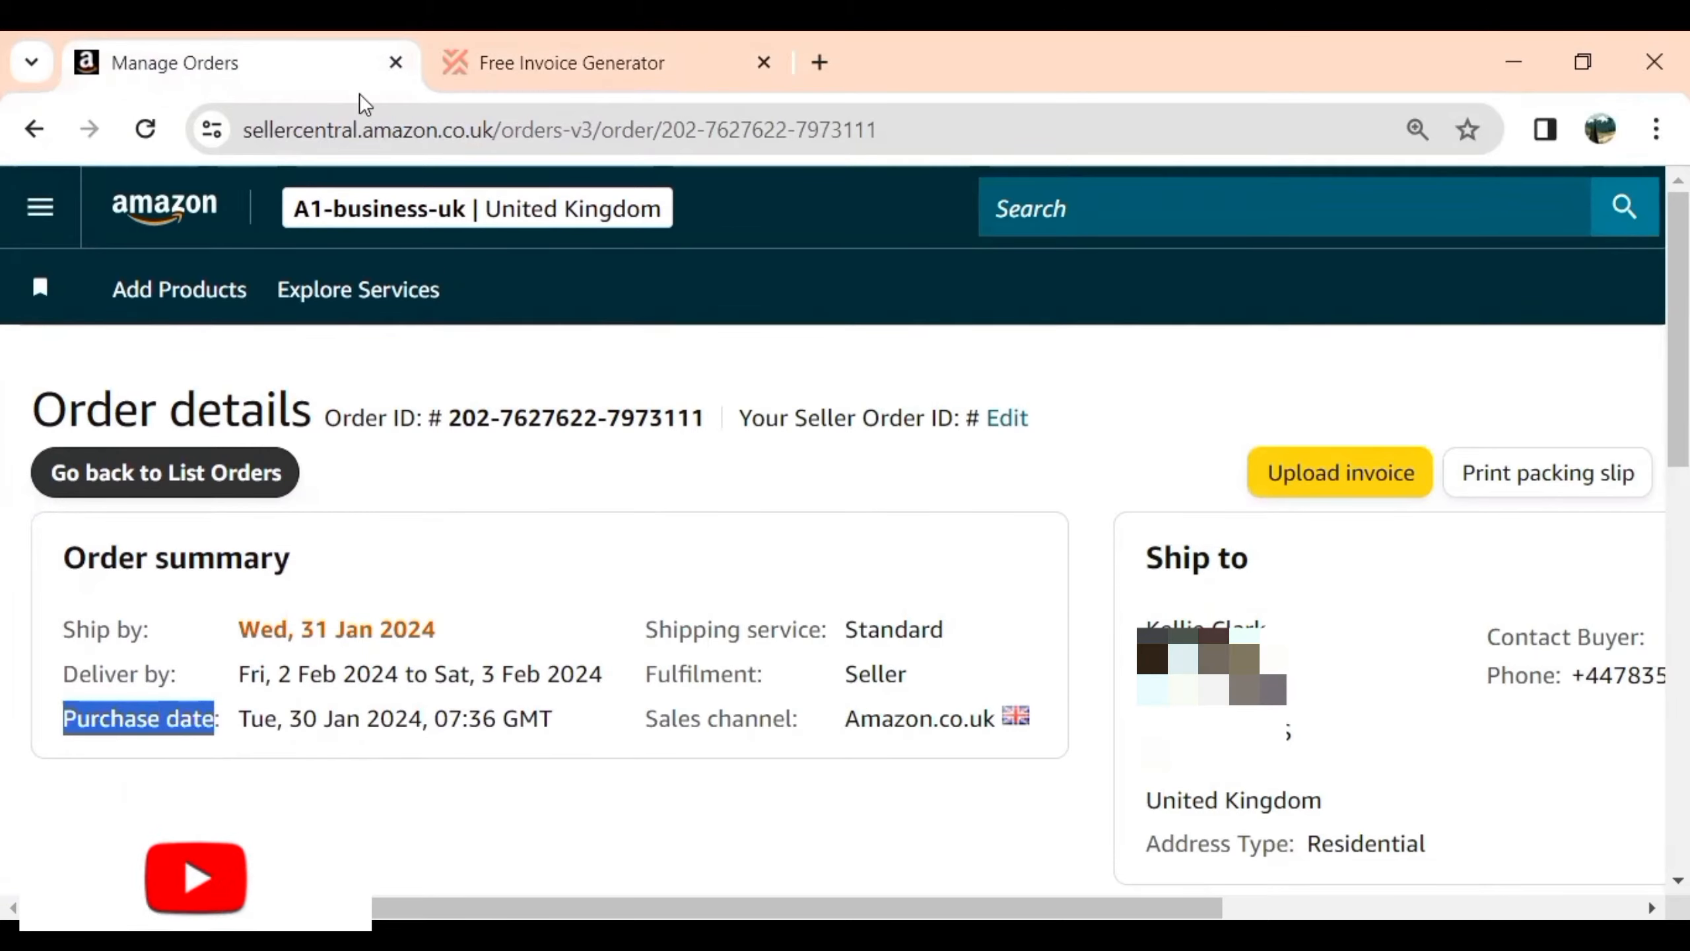
key(ctrl+Tab)
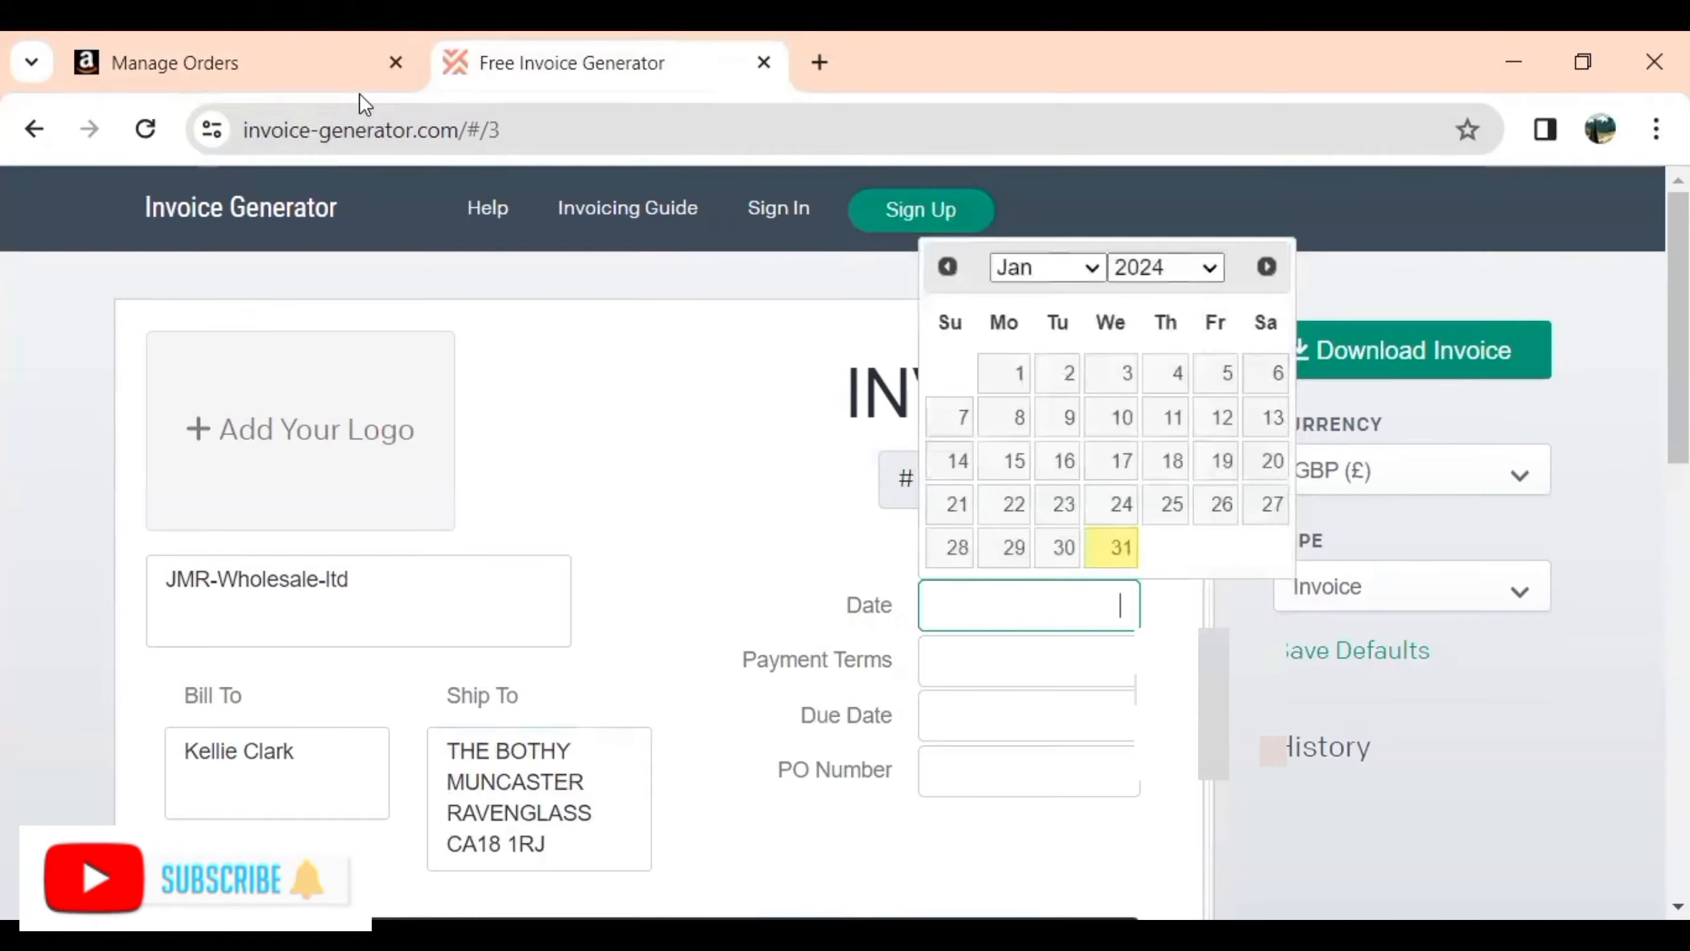
click(1064, 559)
Step: Set the invoice's payment terms to Paid
click(1042, 657)
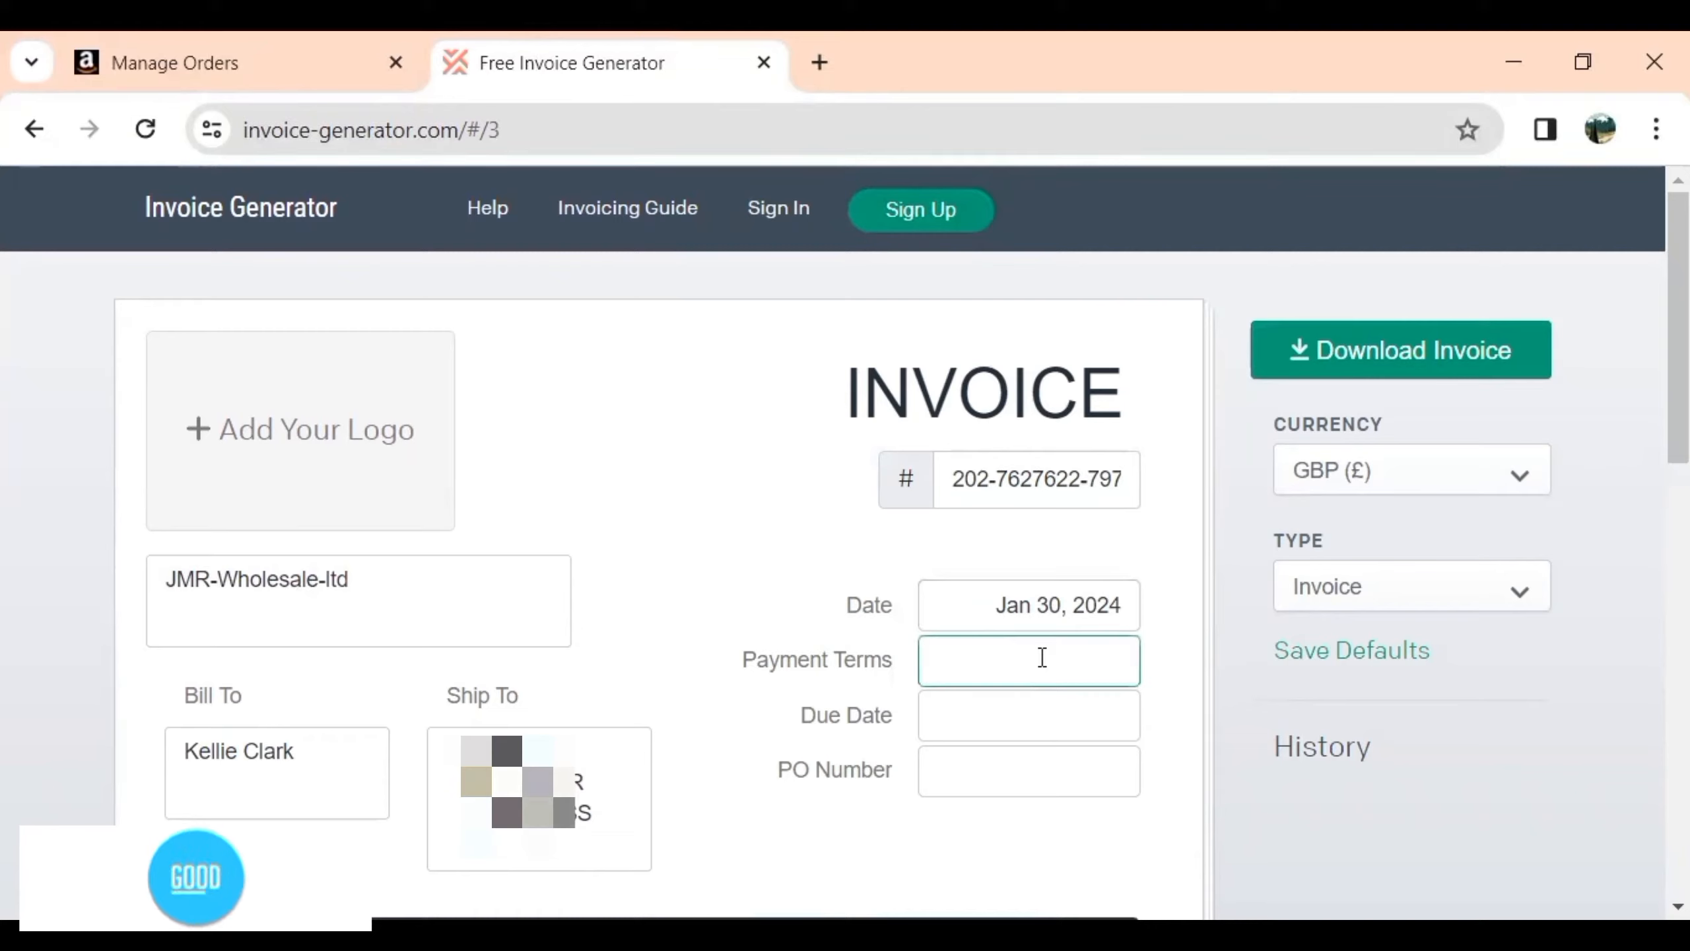
text(Paid)
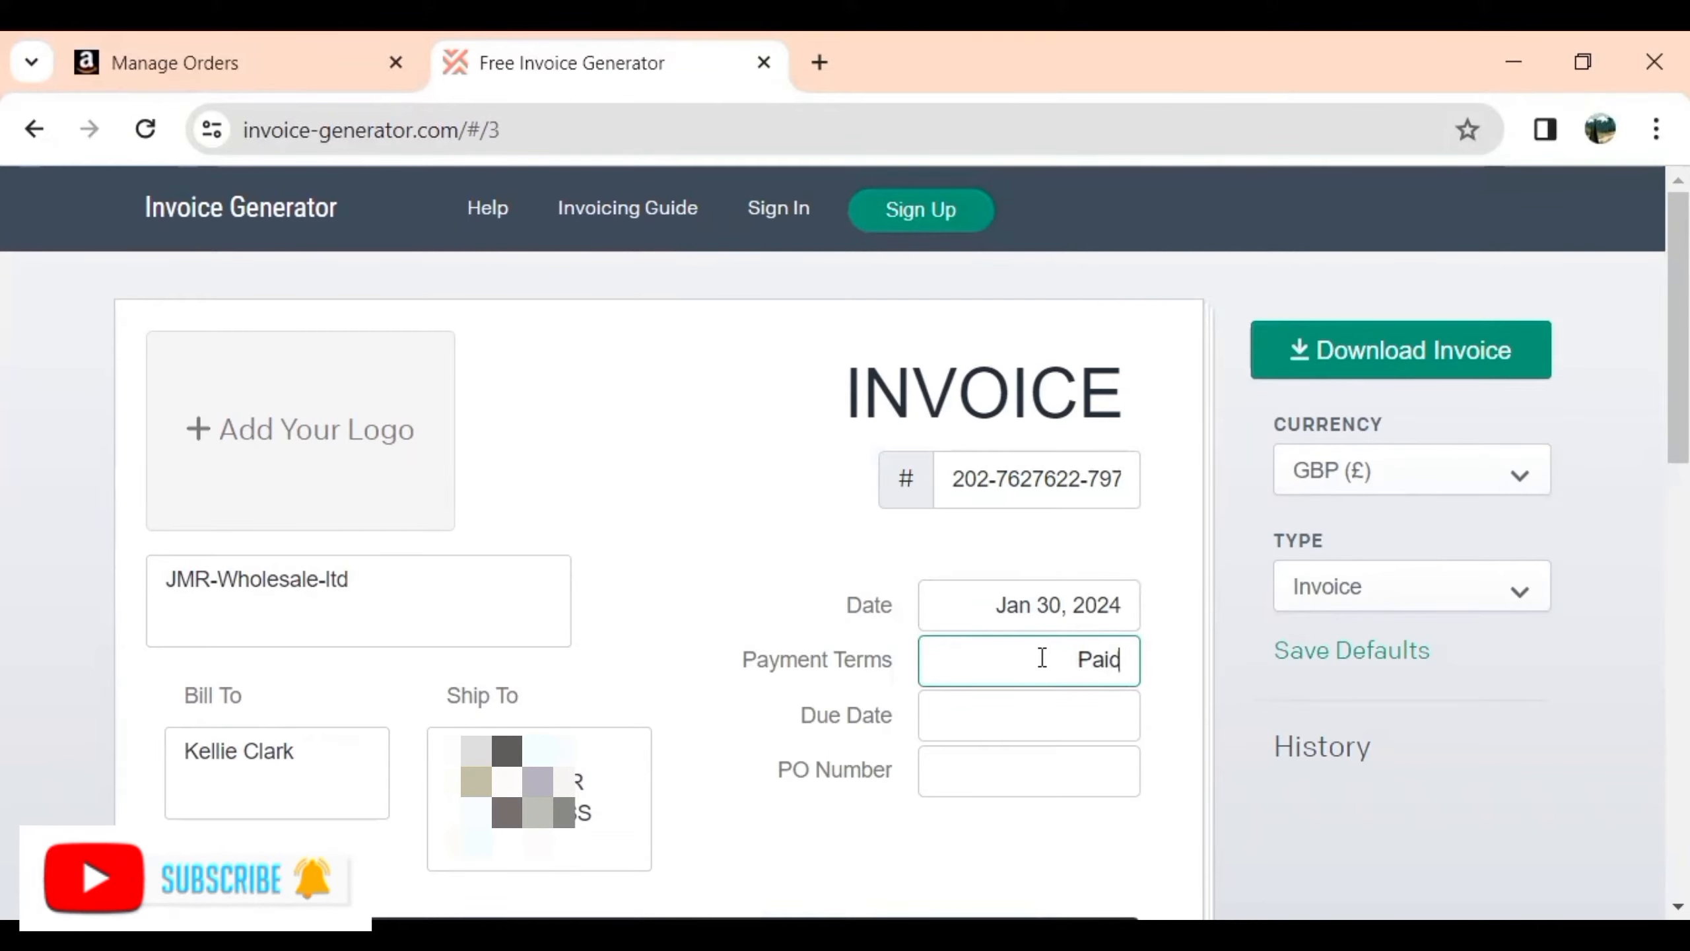
click(1640, 373)
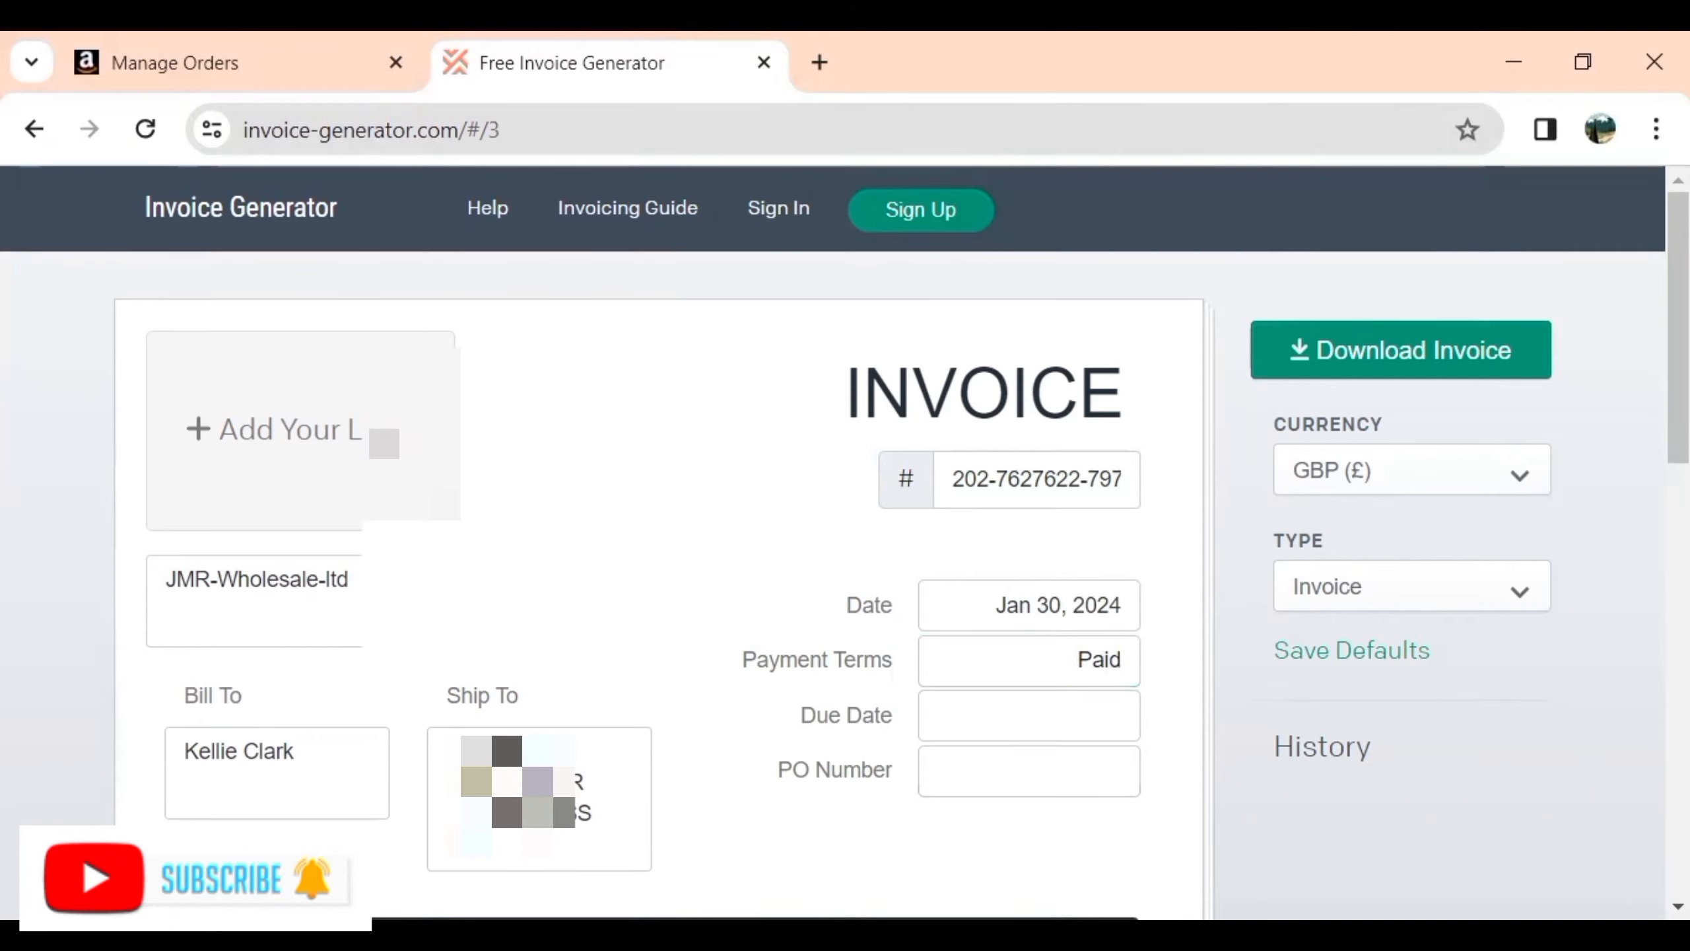
Step: Copy the product name "FRONTLINE Spot On Flea & Tick Treatment for Cats - 3 Pipettes" from the Amazon order into the invoice's item description
scroll(1640, 373, down, 2)
scroll(913, 521, down, 3)
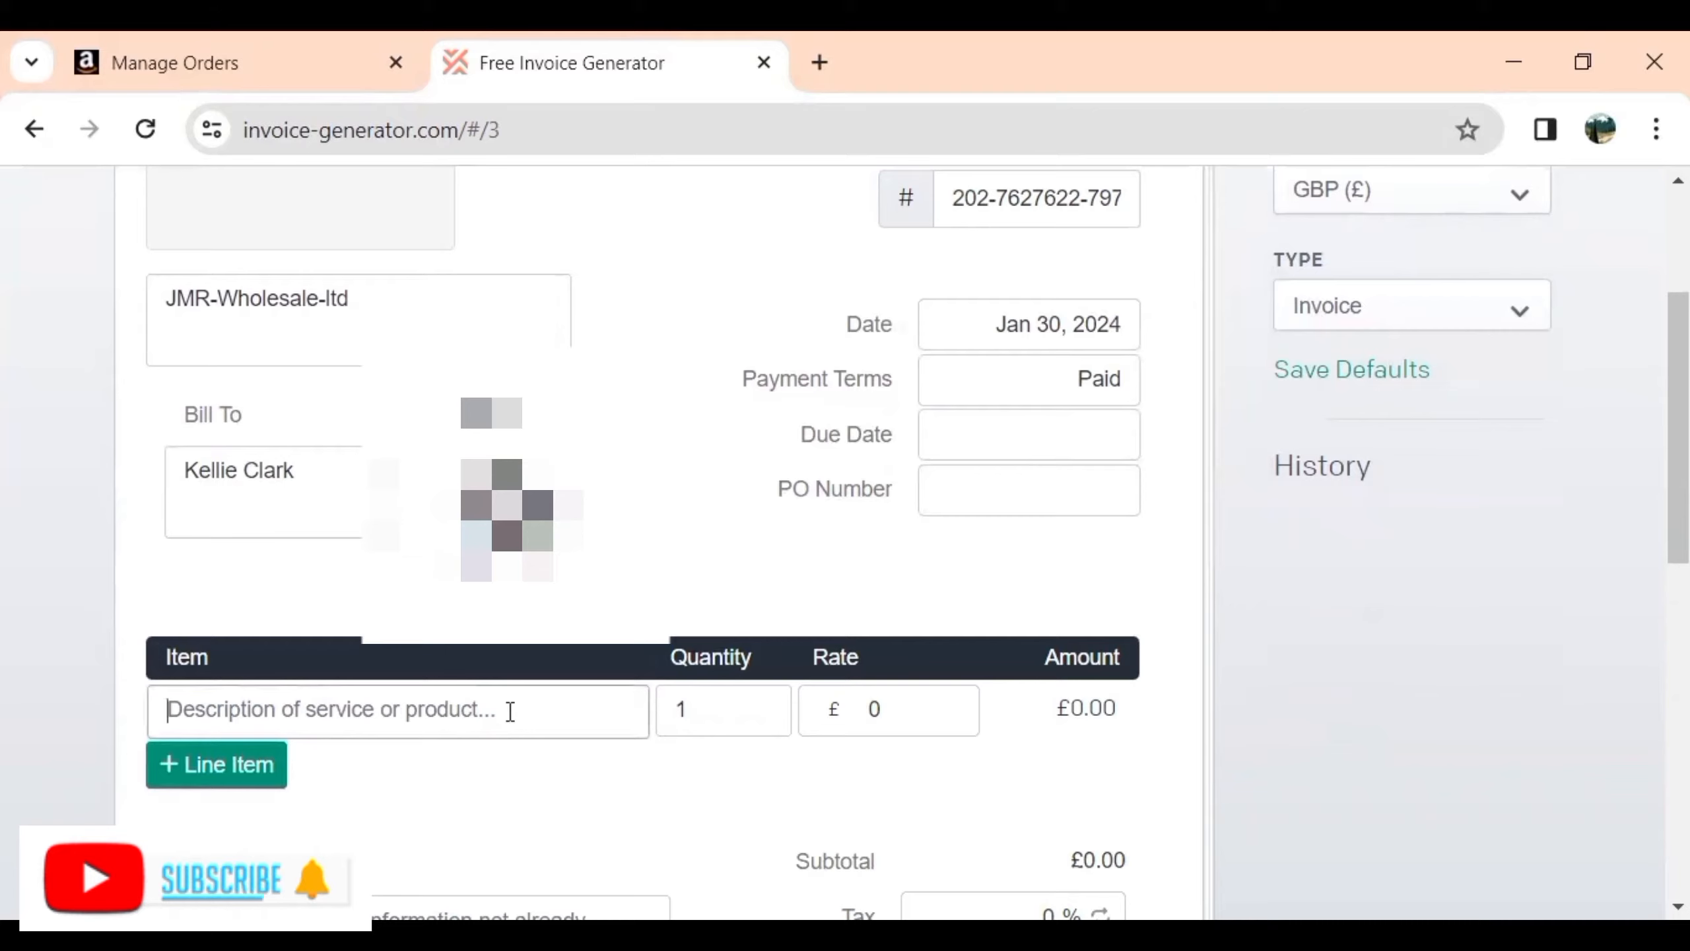
key(alt+Tab)
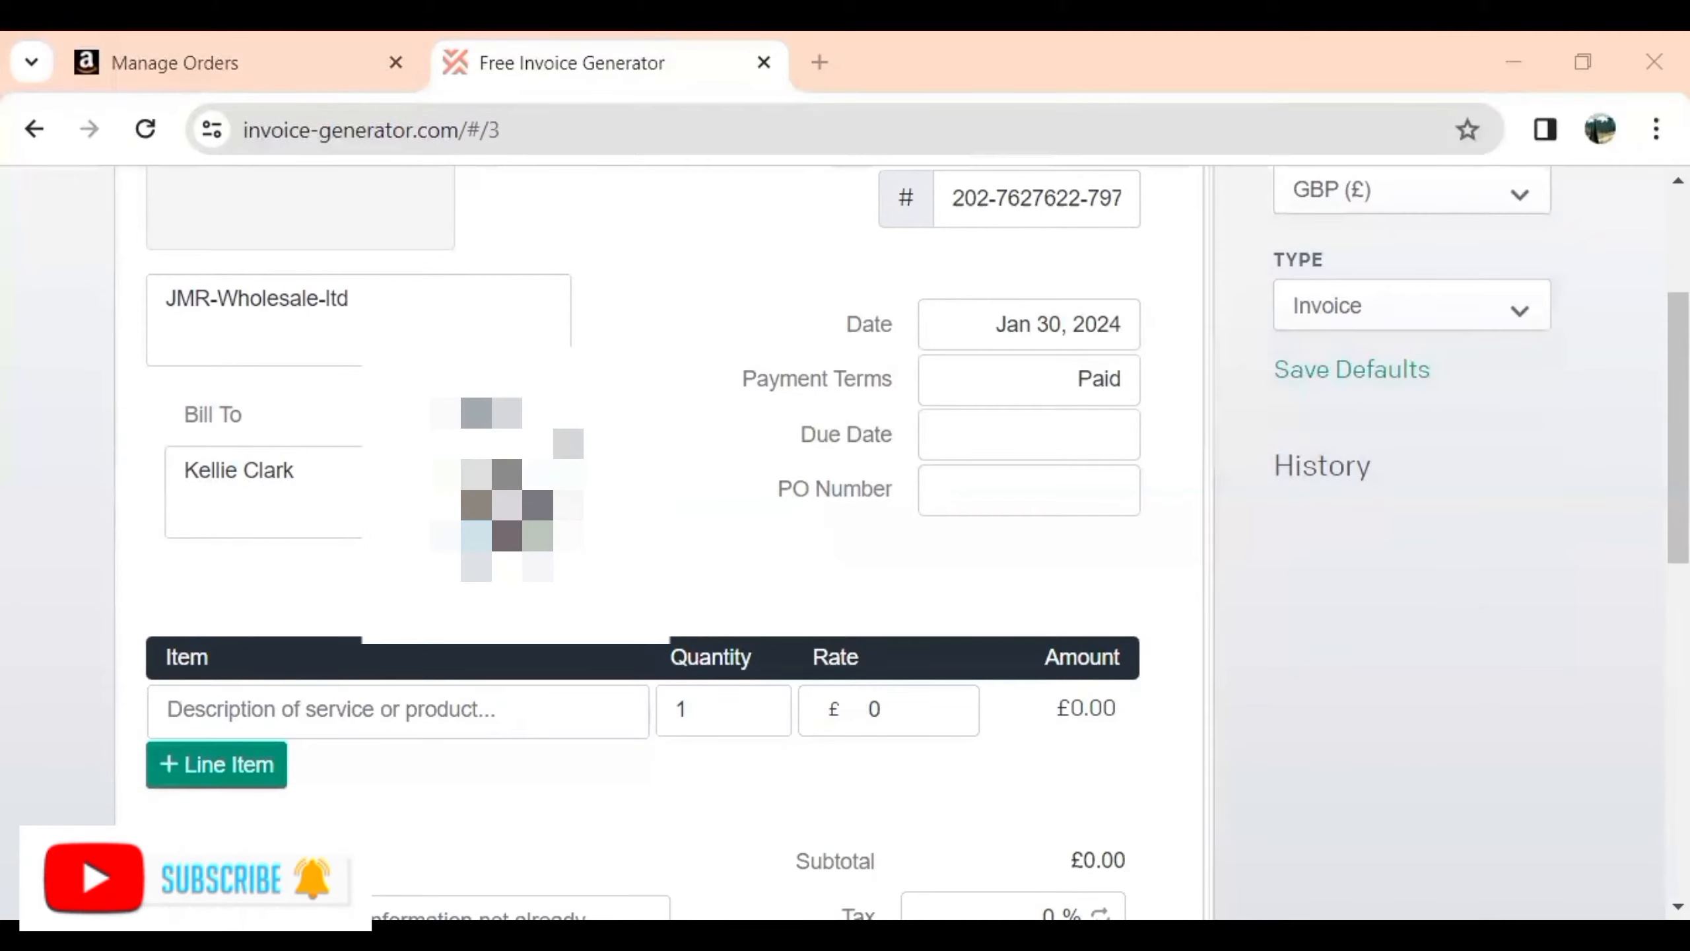
click(143, 64)
click(837, 543)
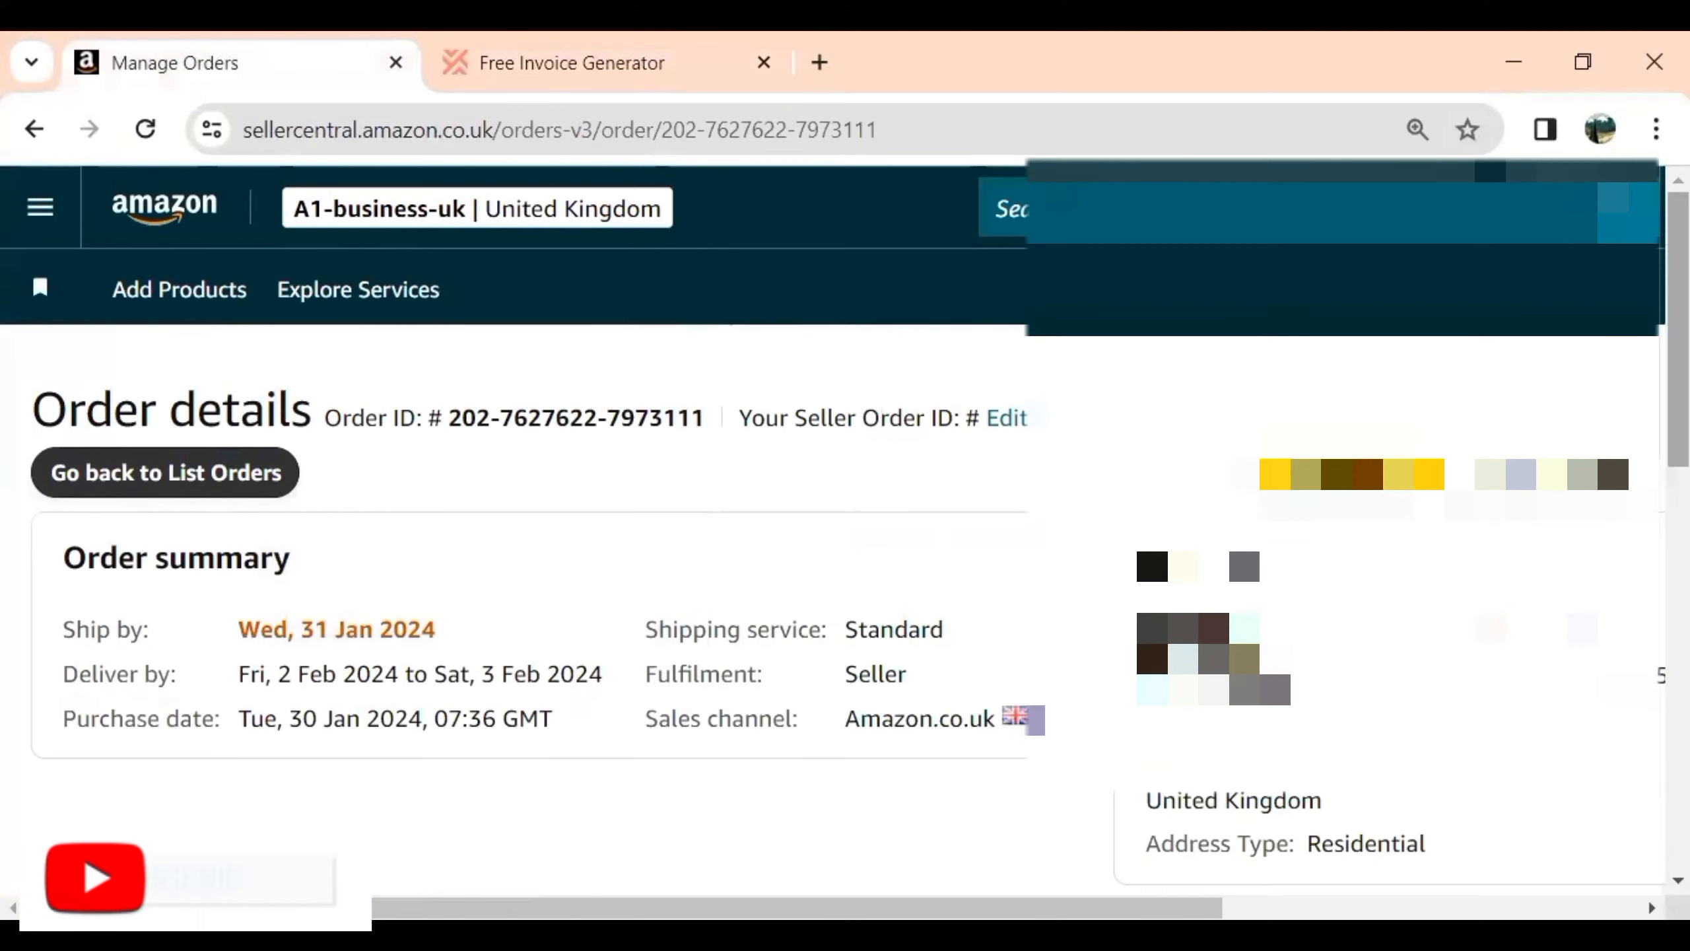
scroll(837, 543, down, 3)
scroll(889, 590, down, 4)
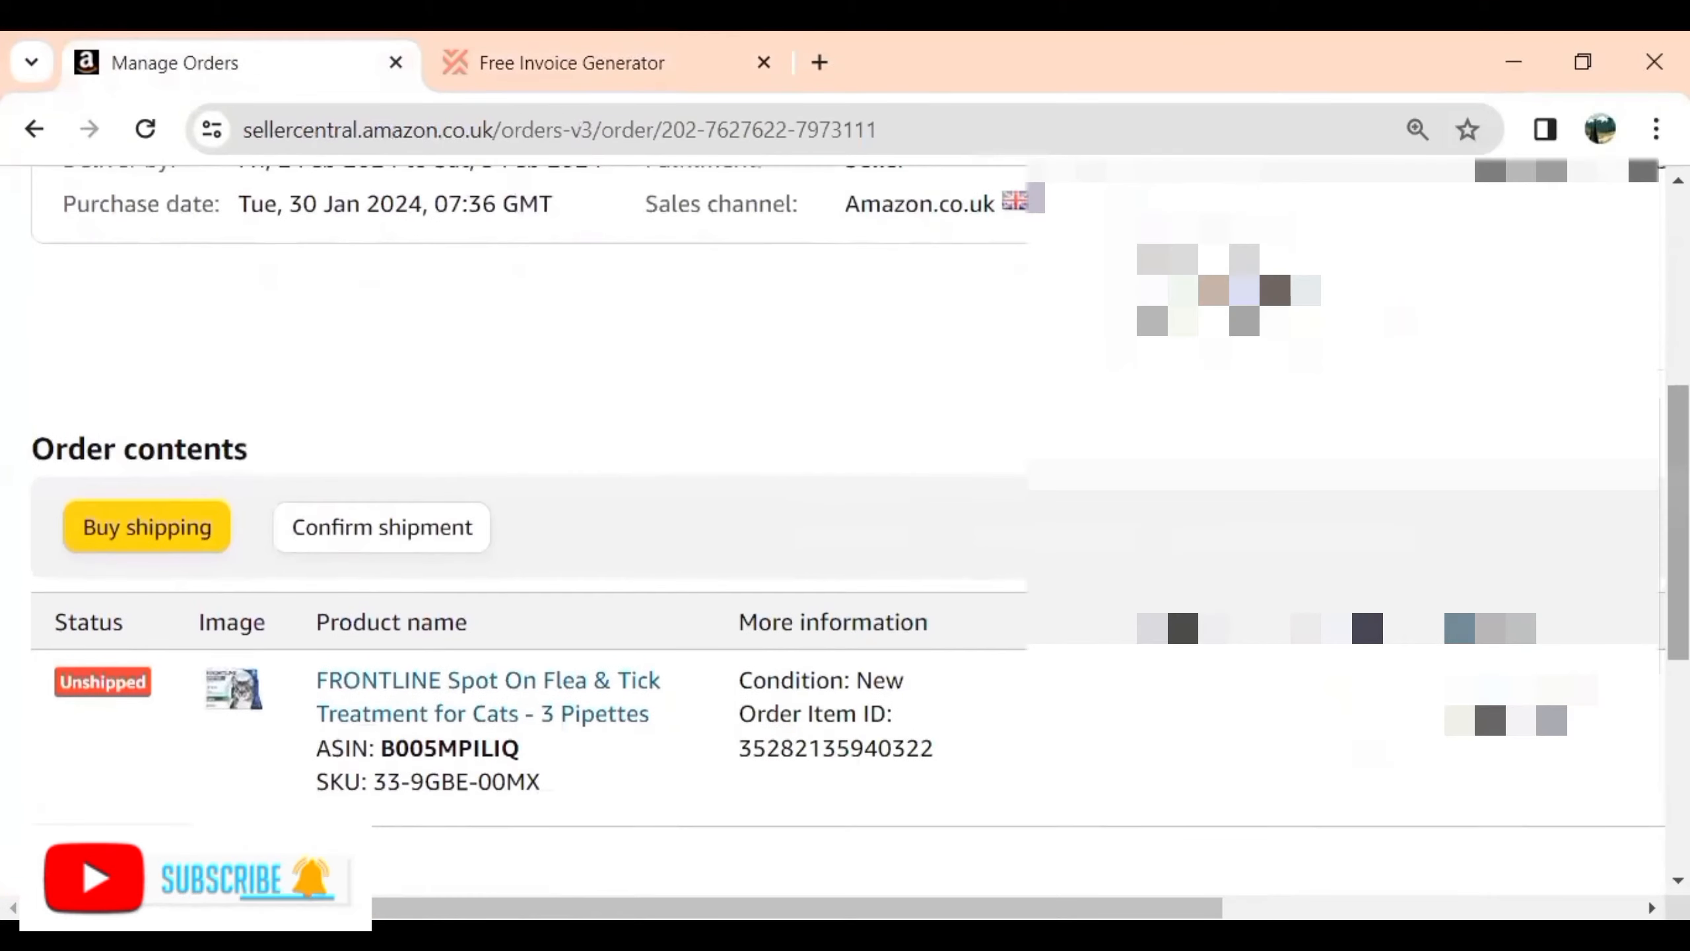
drag(312, 669, 661, 711)
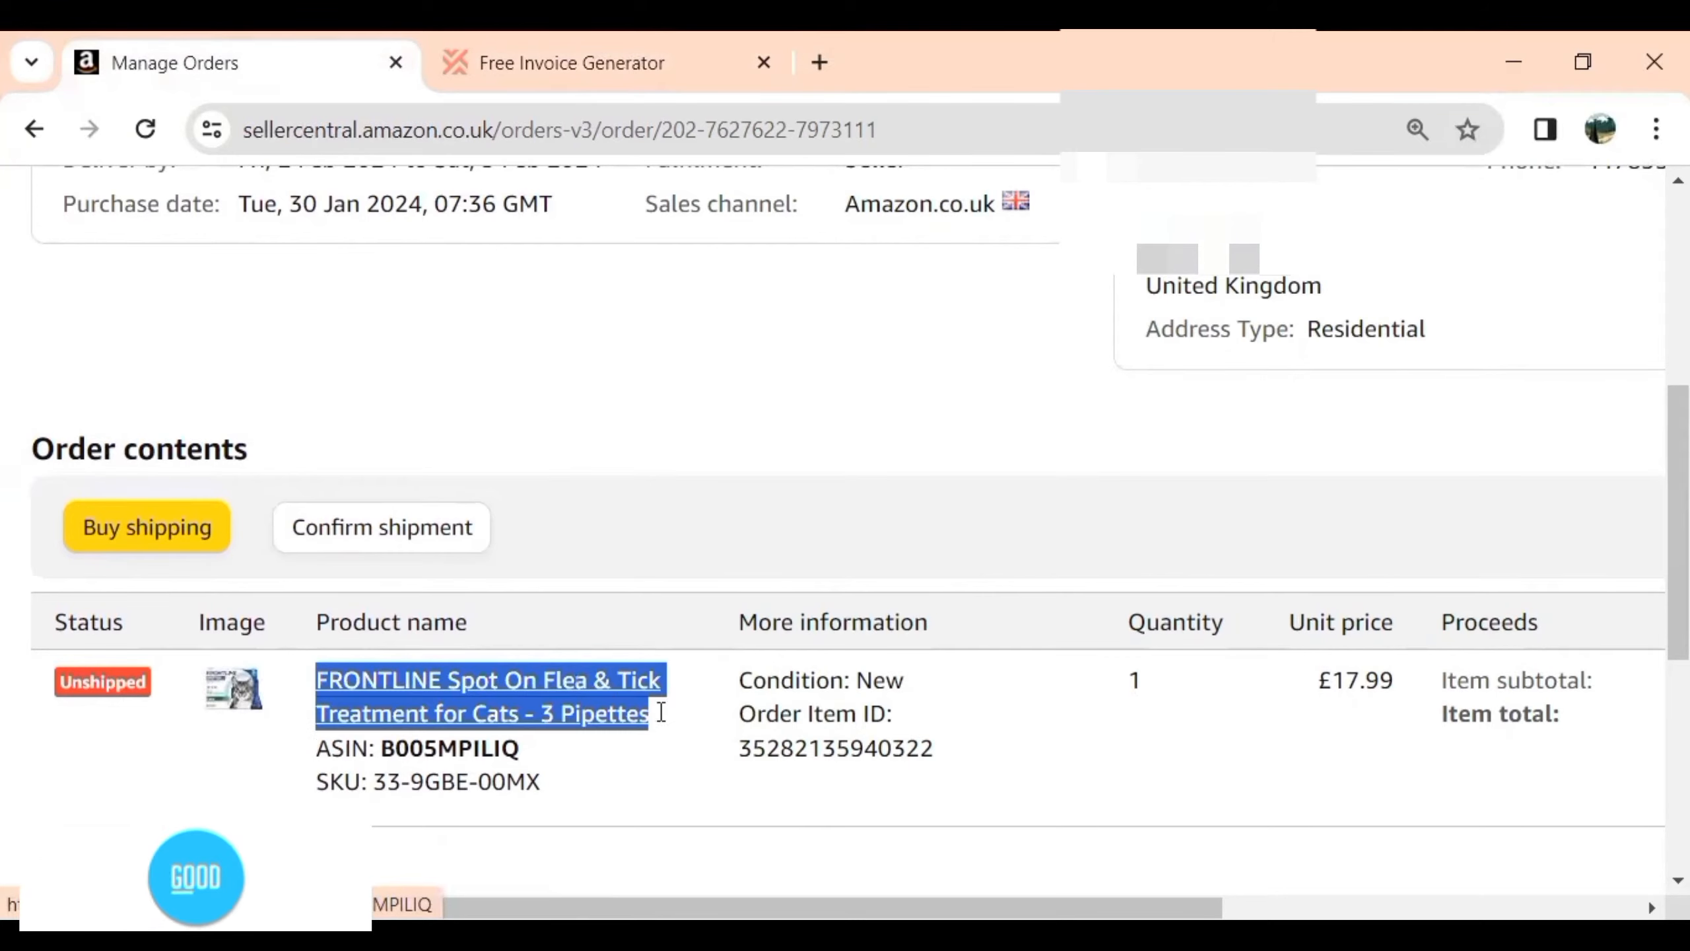
right_click(592, 697)
click(703, 479)
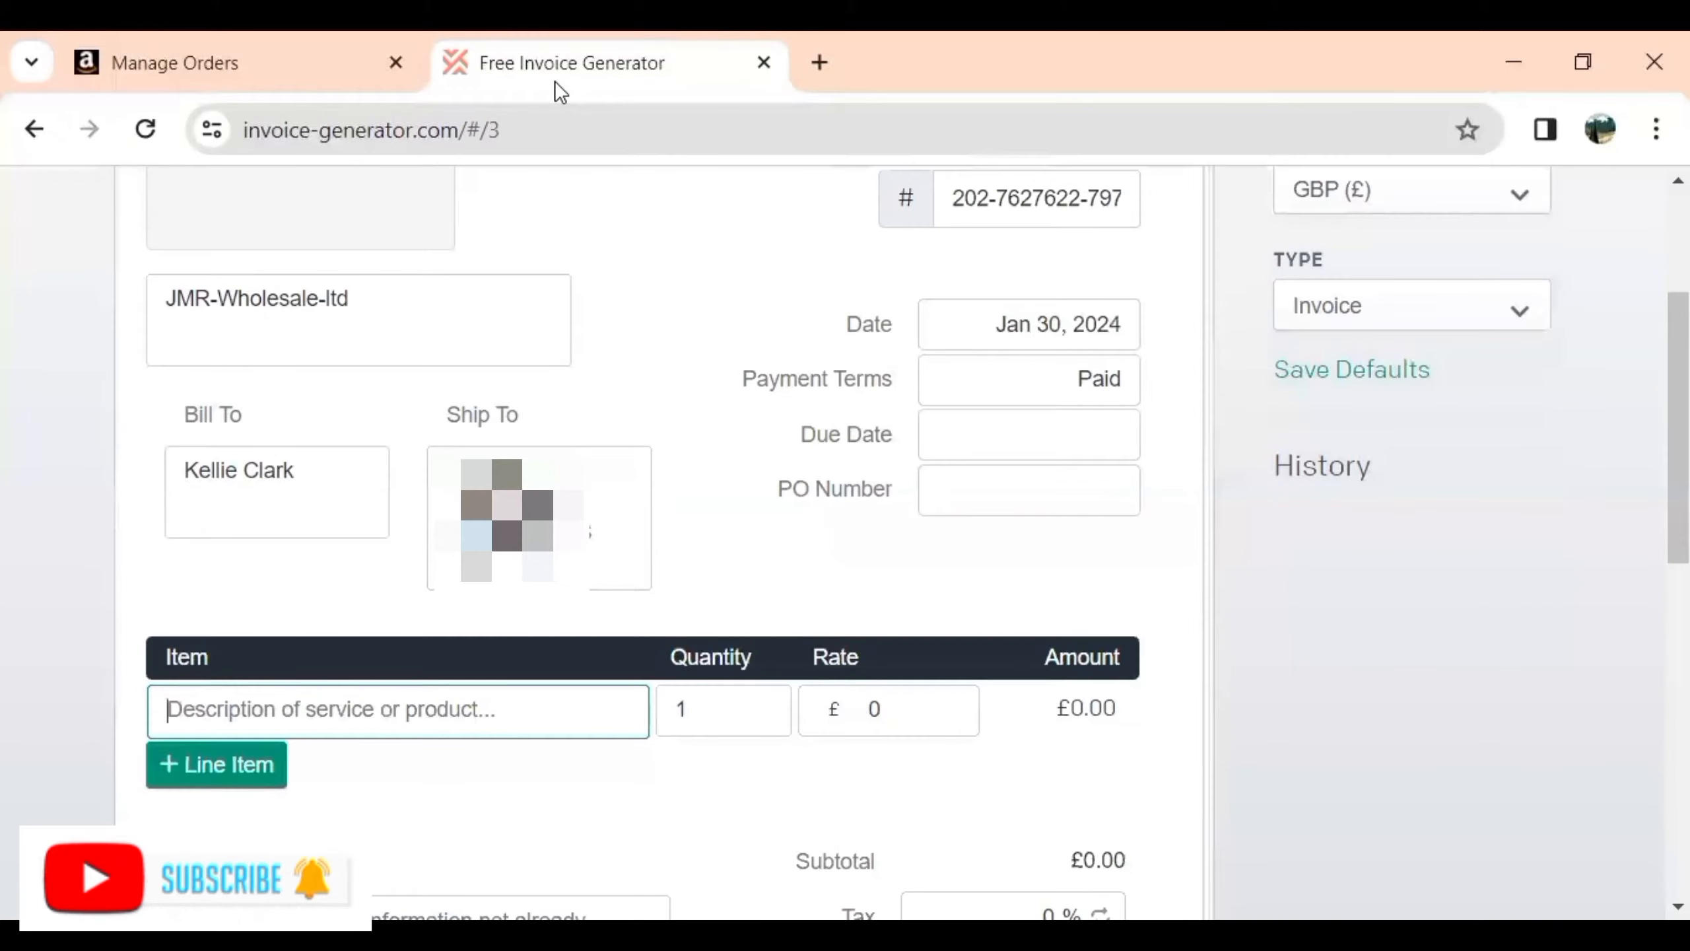
right_click(398, 691)
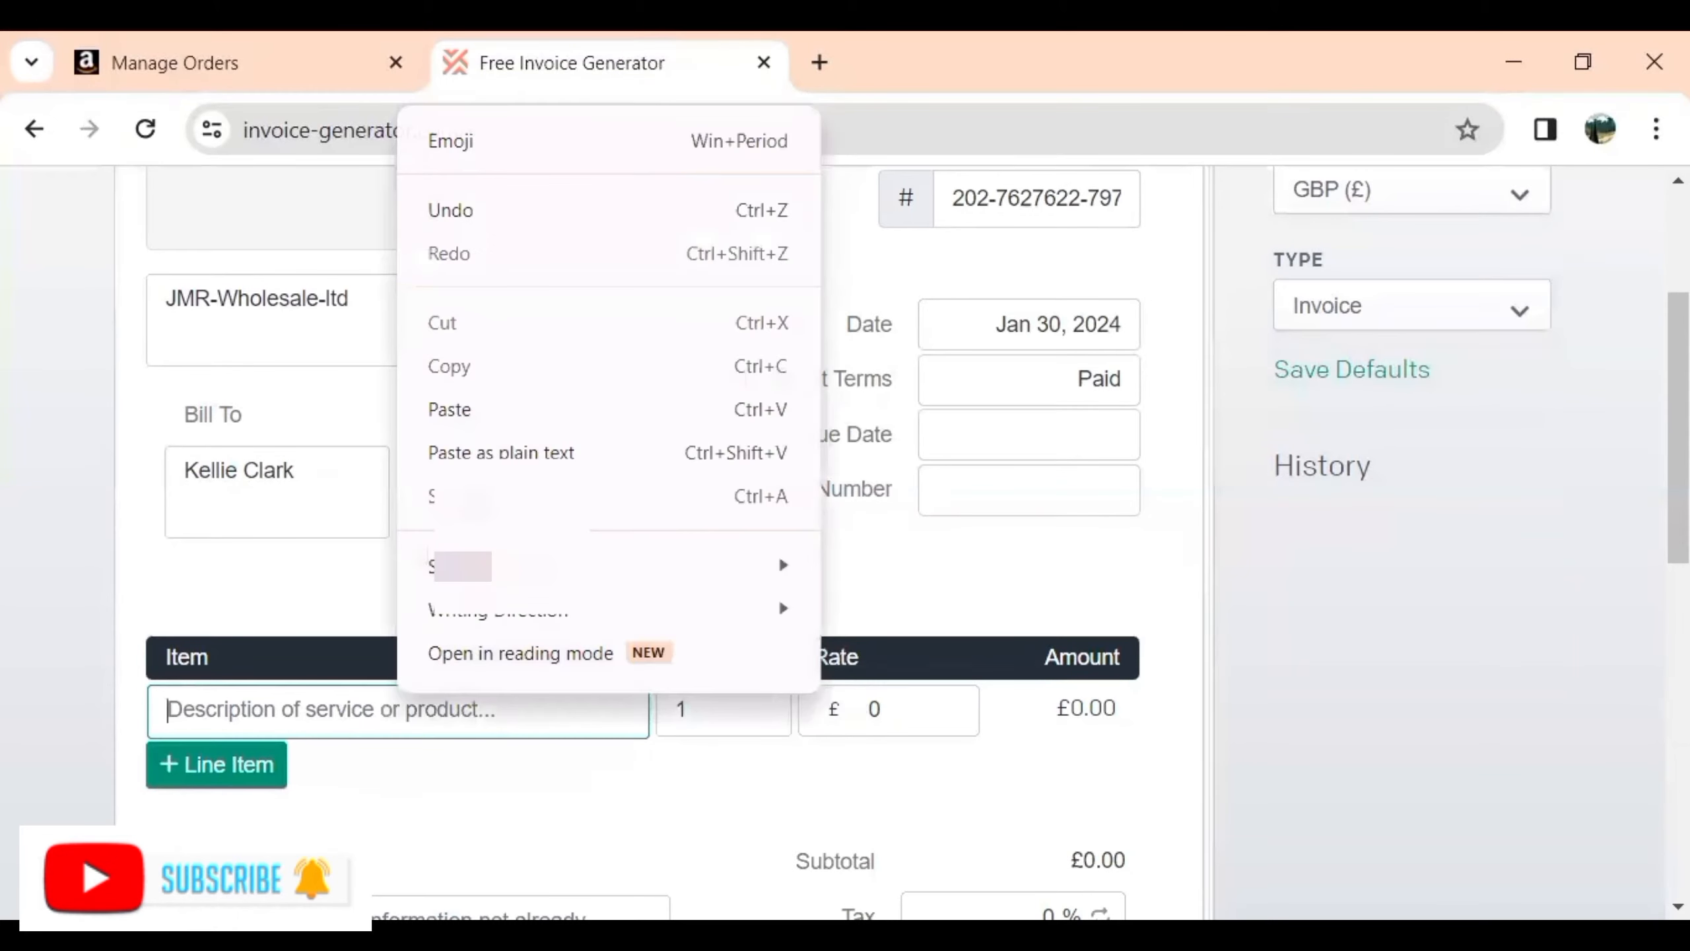
click(508, 419)
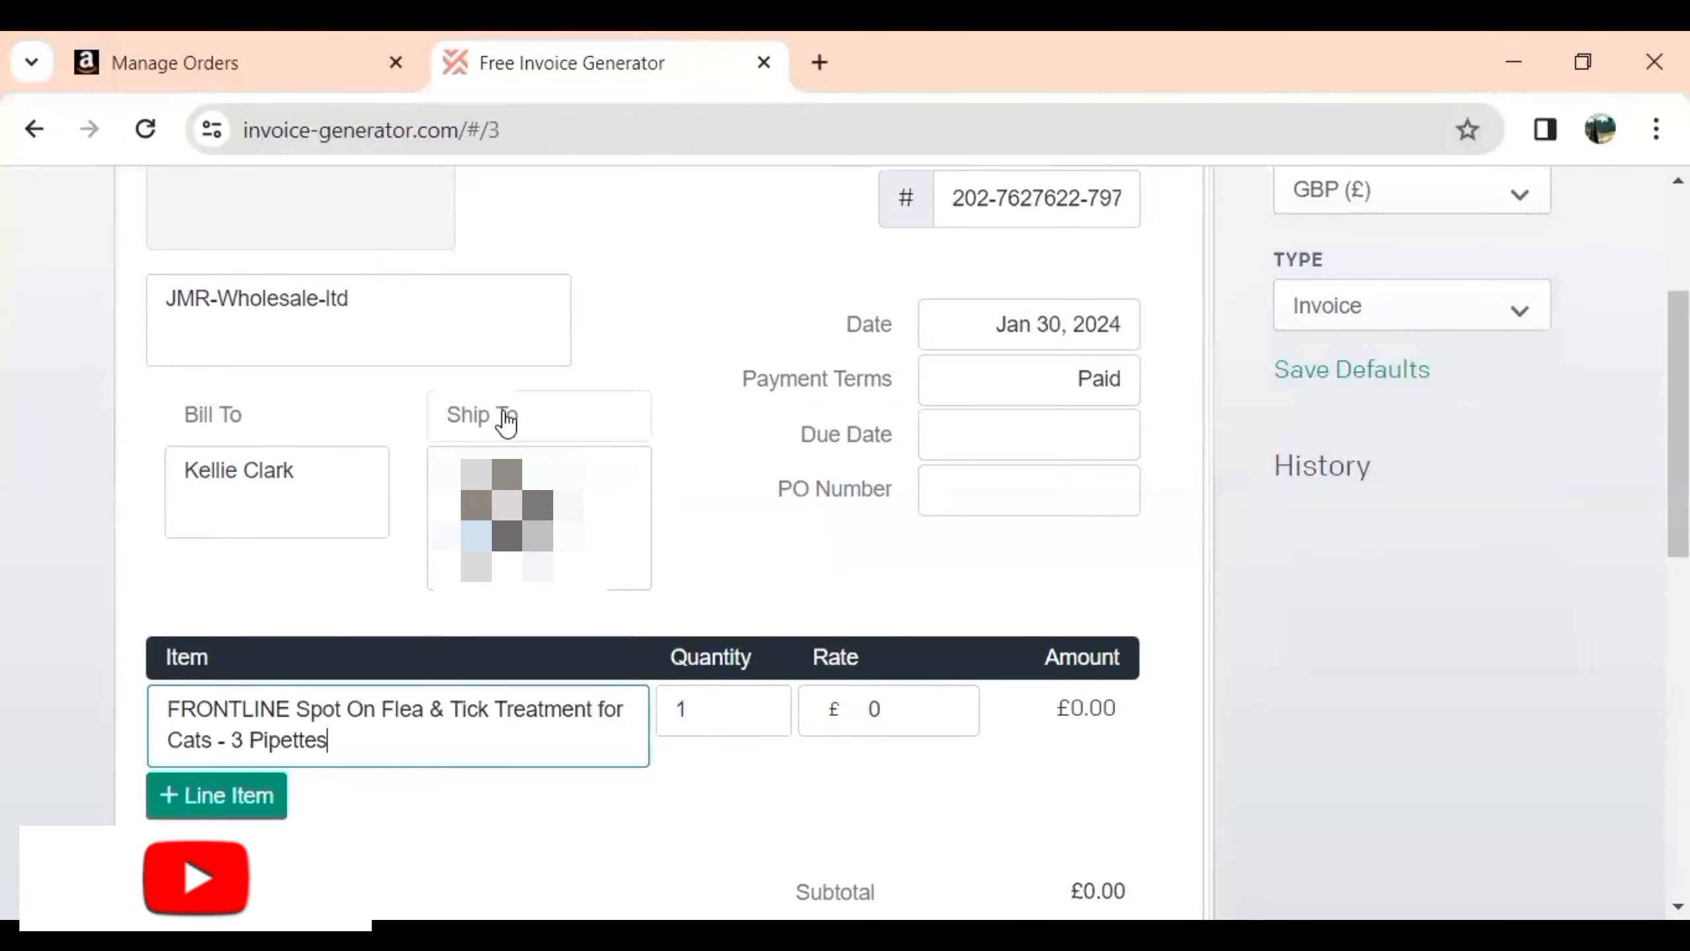
Step: Copy the £17.99 unit price from the Amazon order contents and use it as the invoice item's rate, keeping the quantity at 1
click(713, 709)
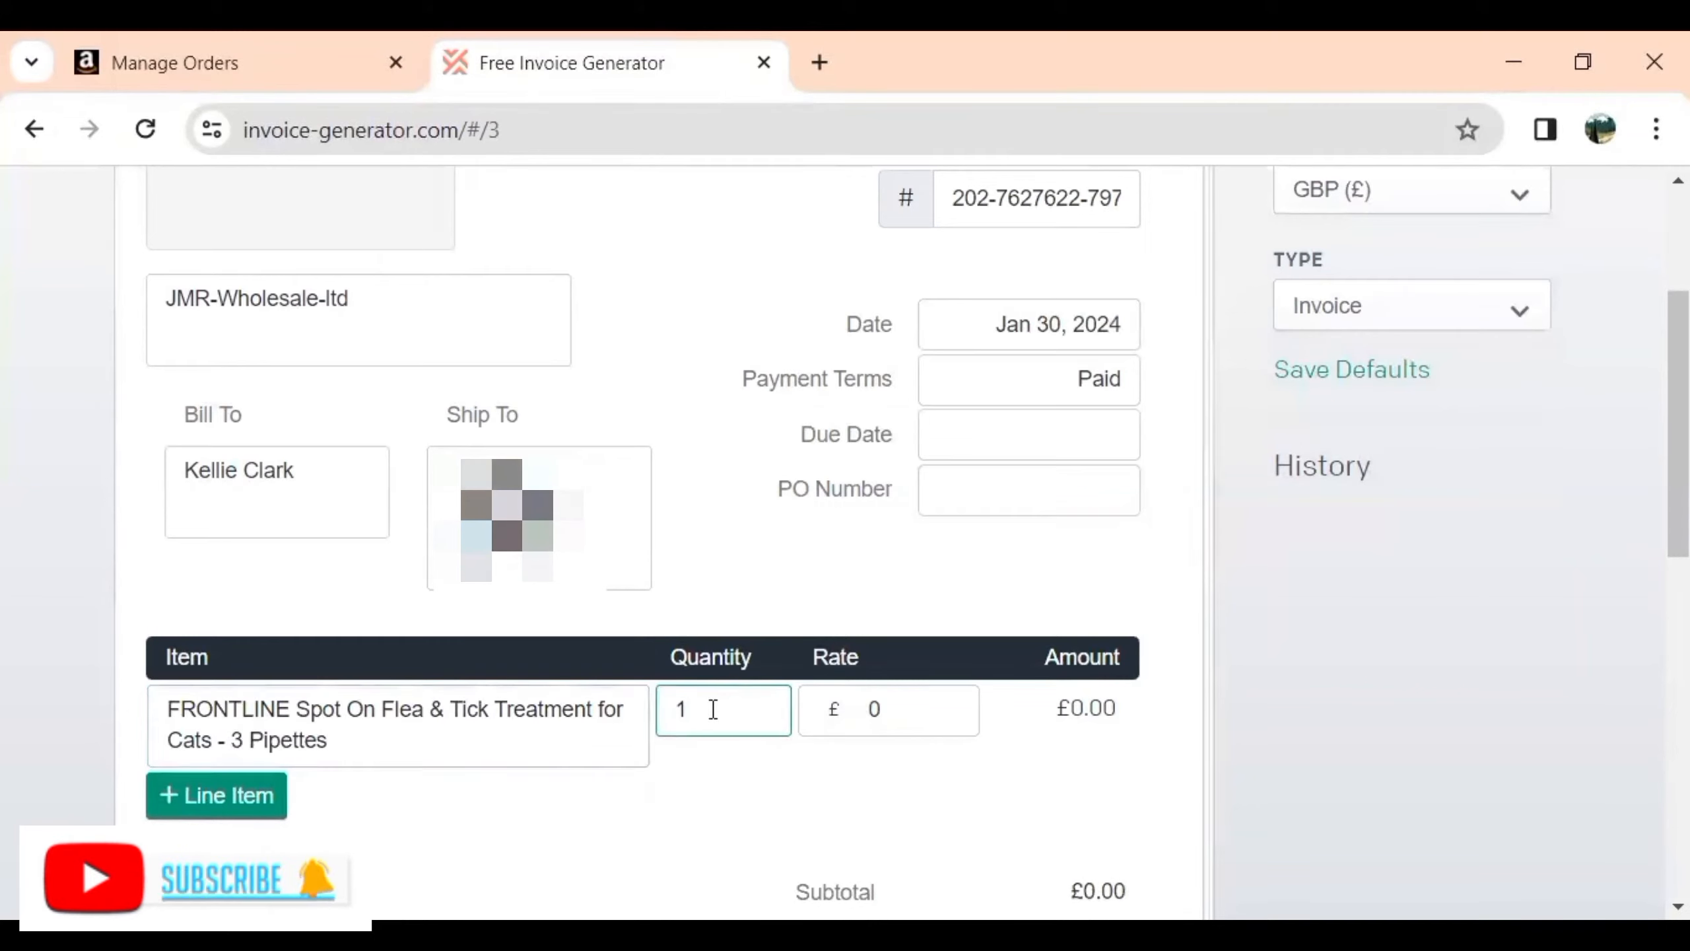
click(893, 707)
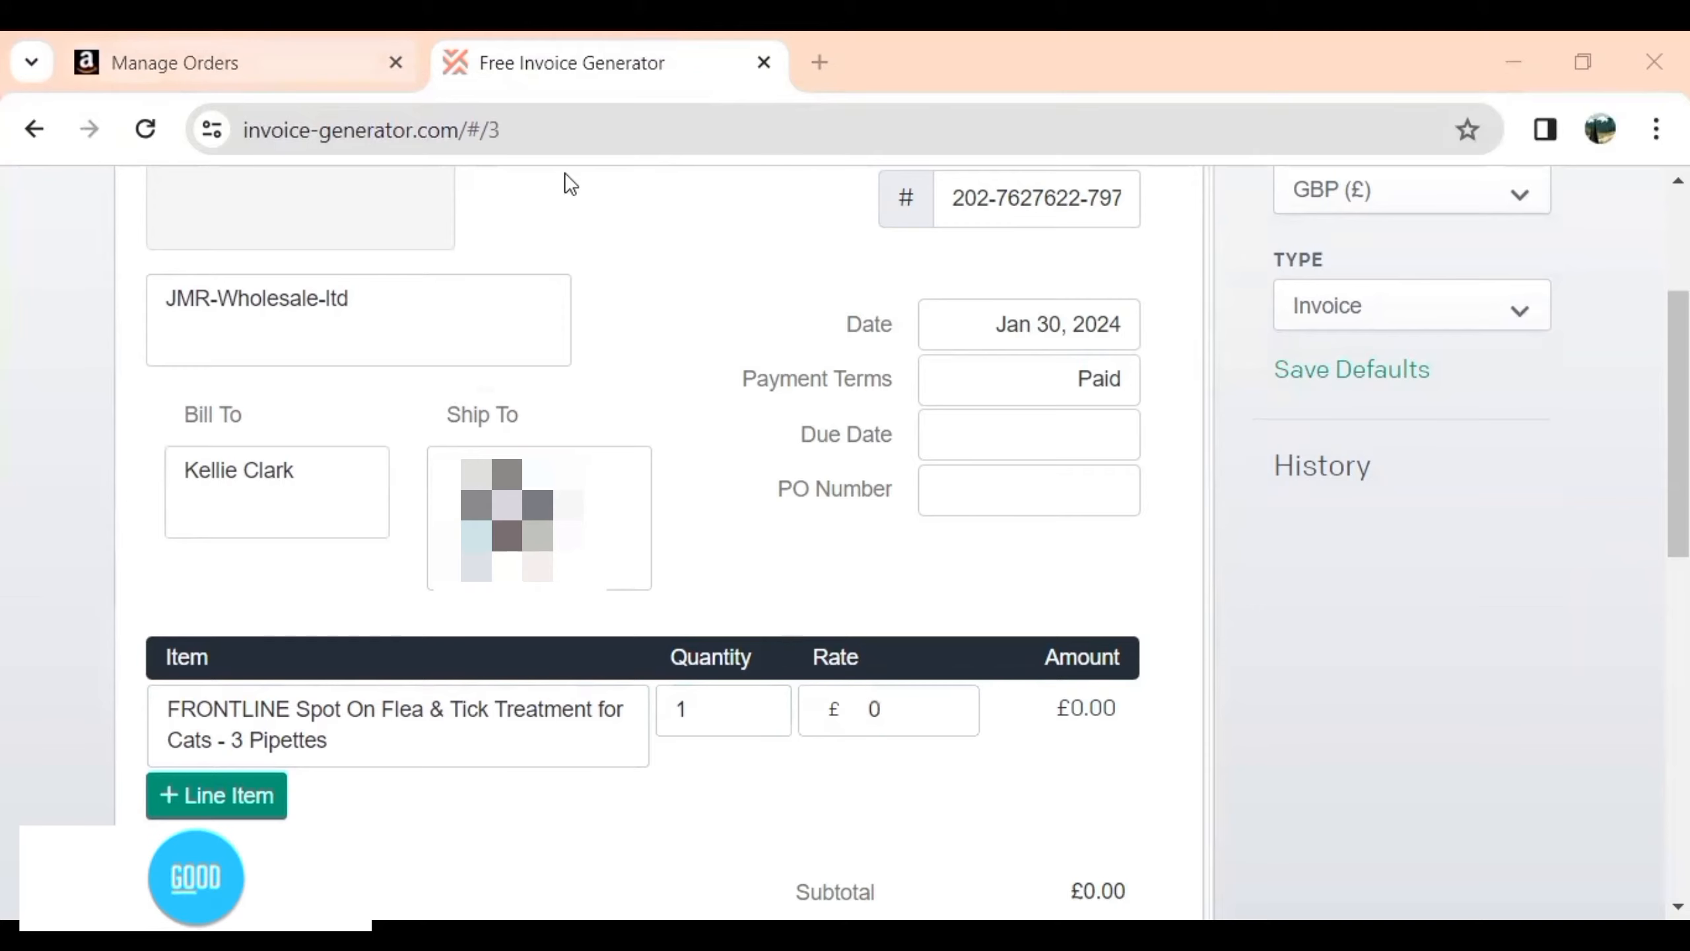
click(174, 67)
click(1049, 723)
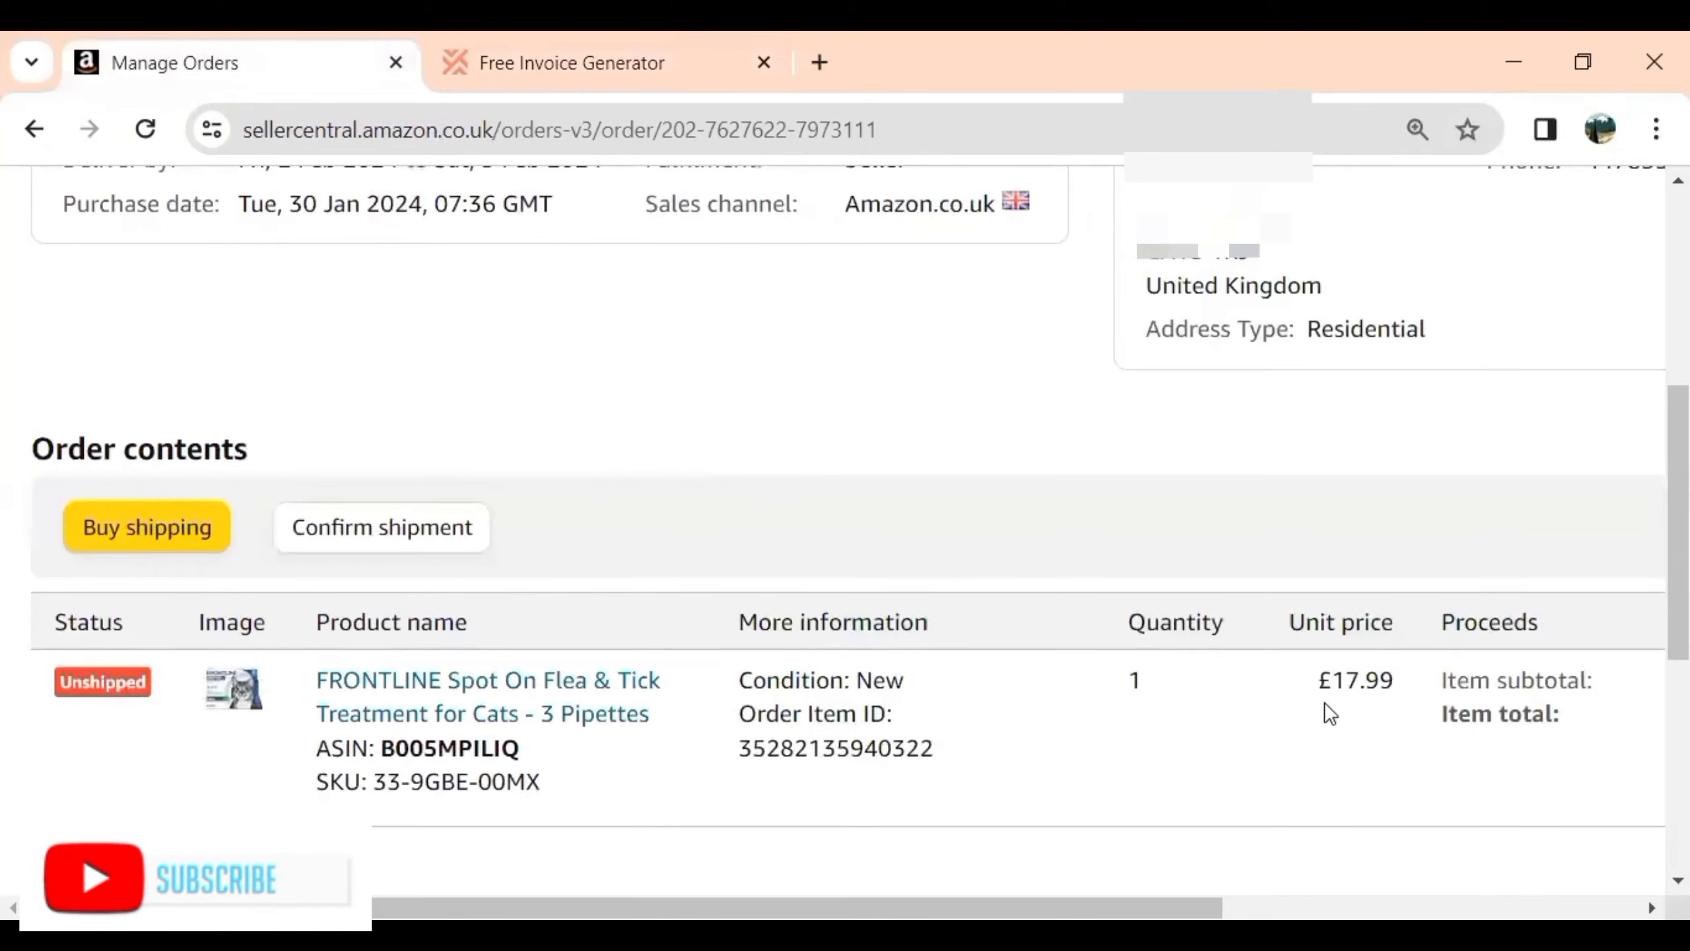
drag(1304, 685, 1401, 680)
right_click(1381, 681)
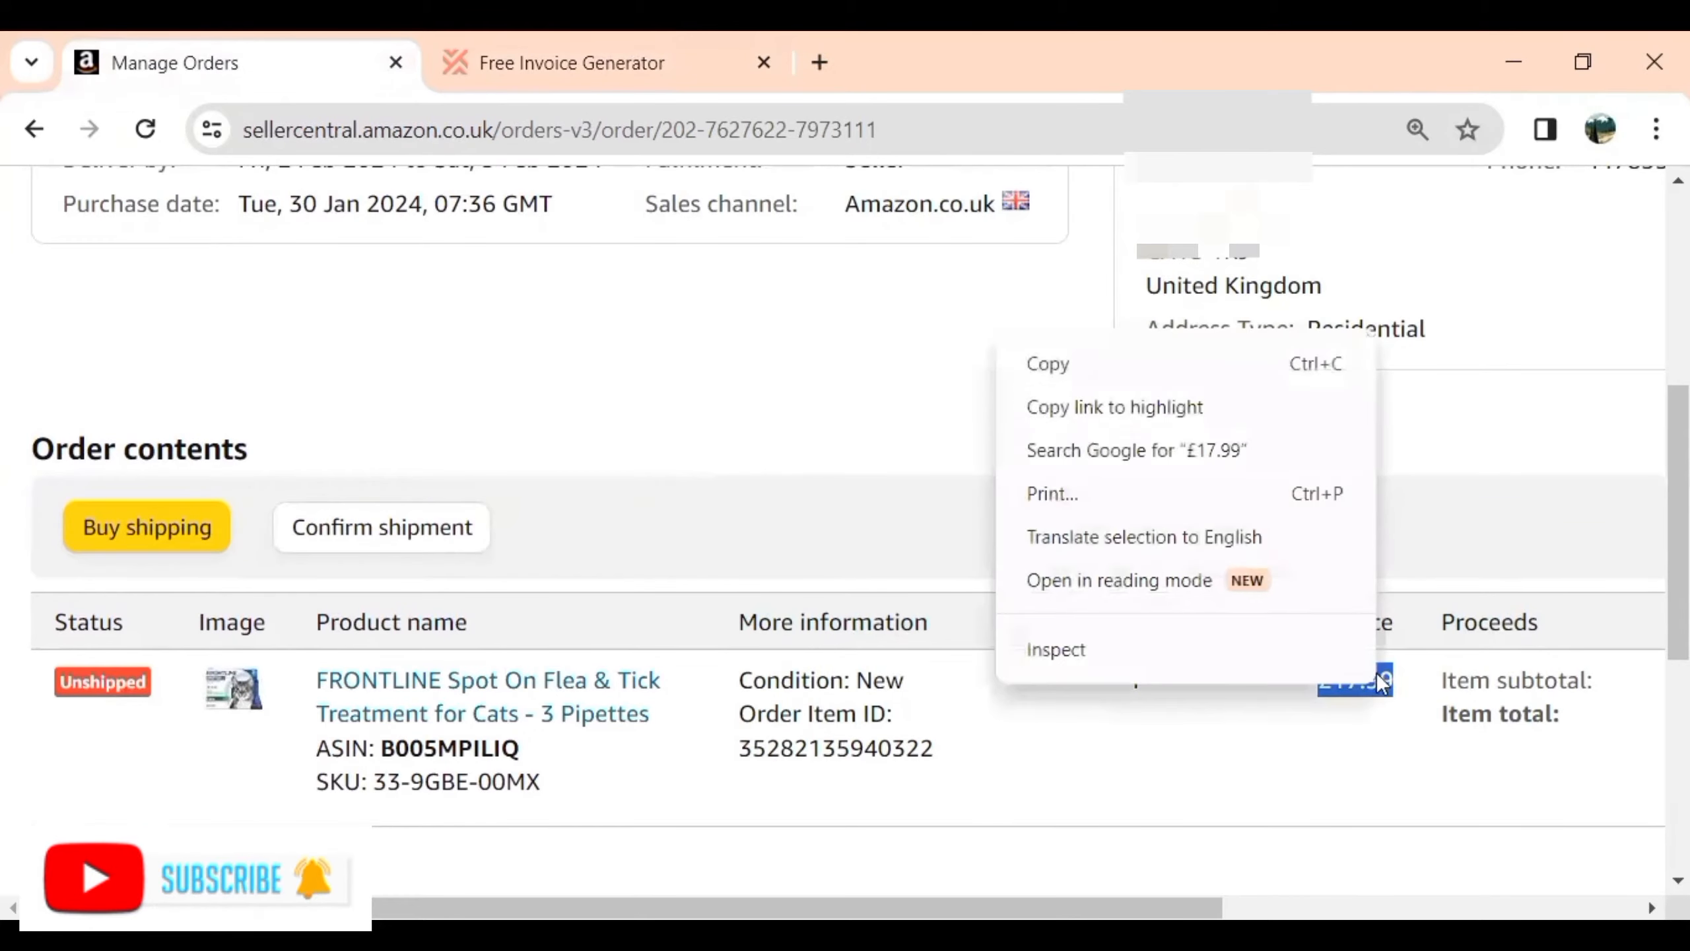
click(1206, 383)
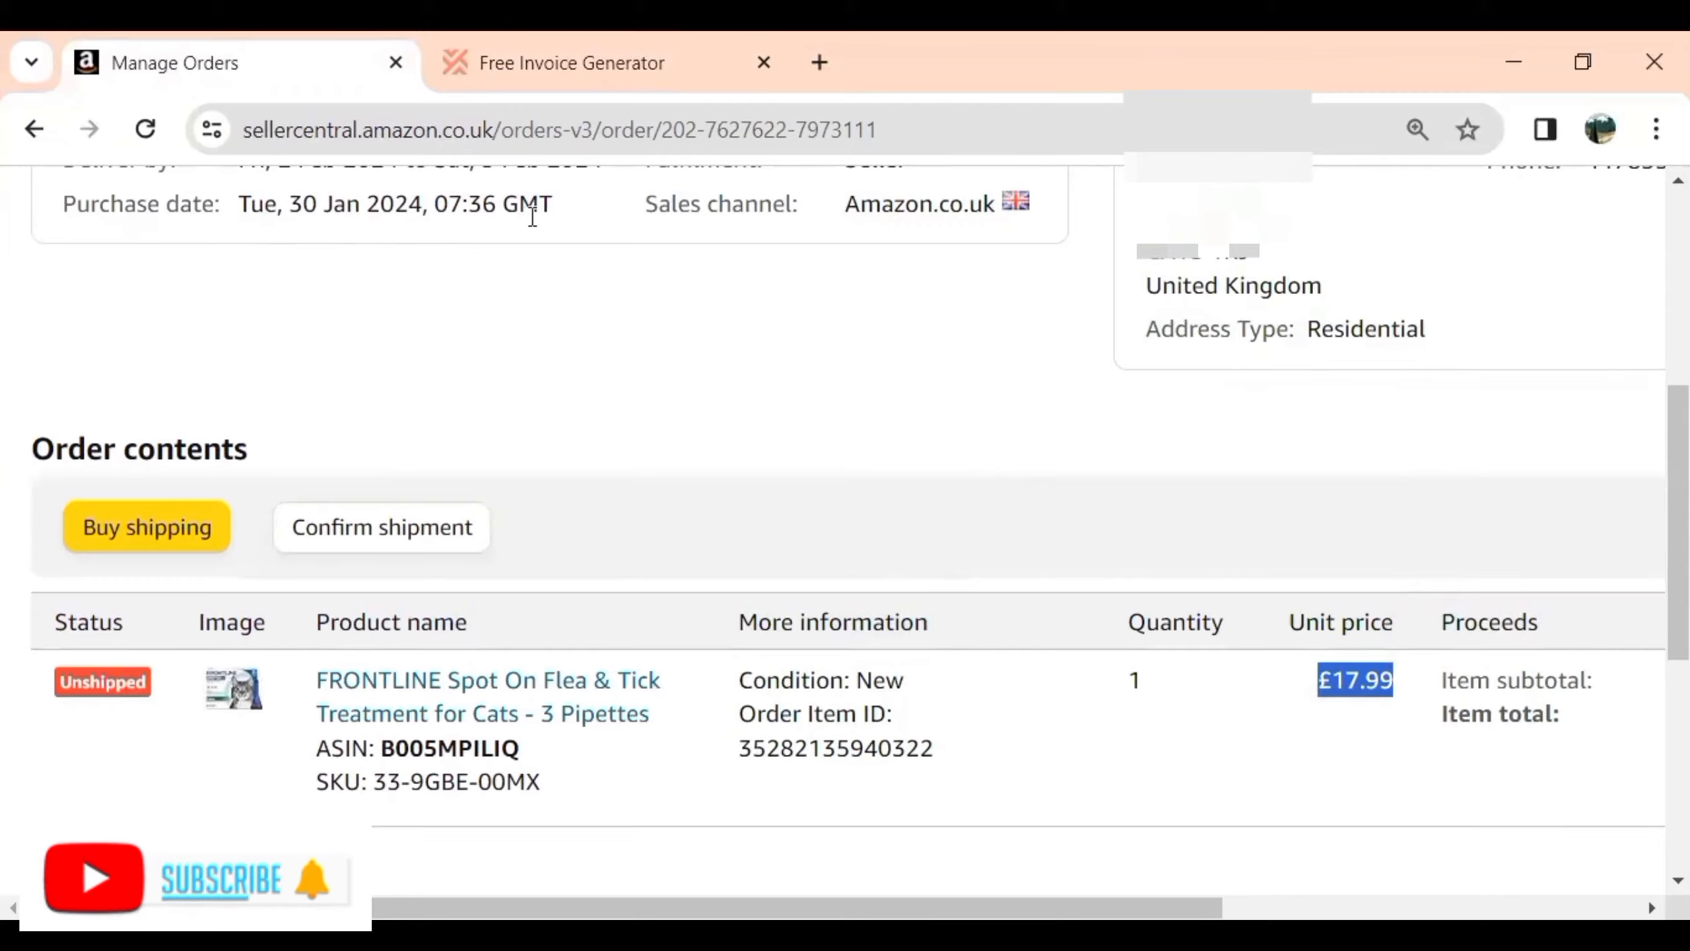
key(ctrl+Tab)
key(BackSpace)
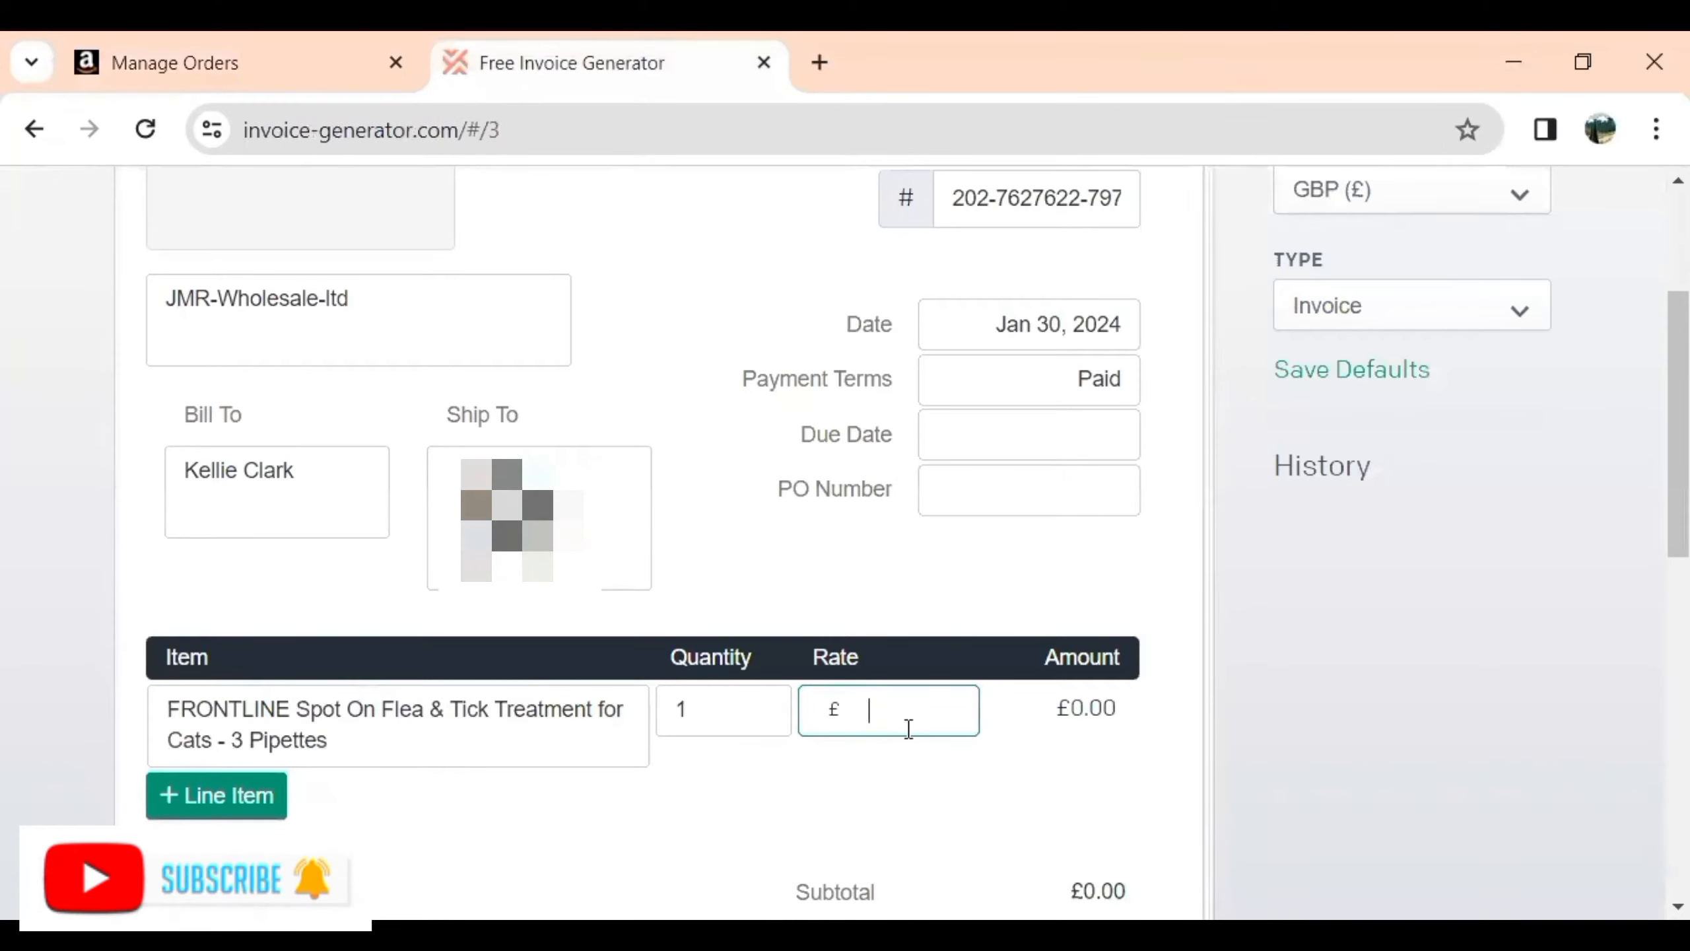
right_click(908, 727)
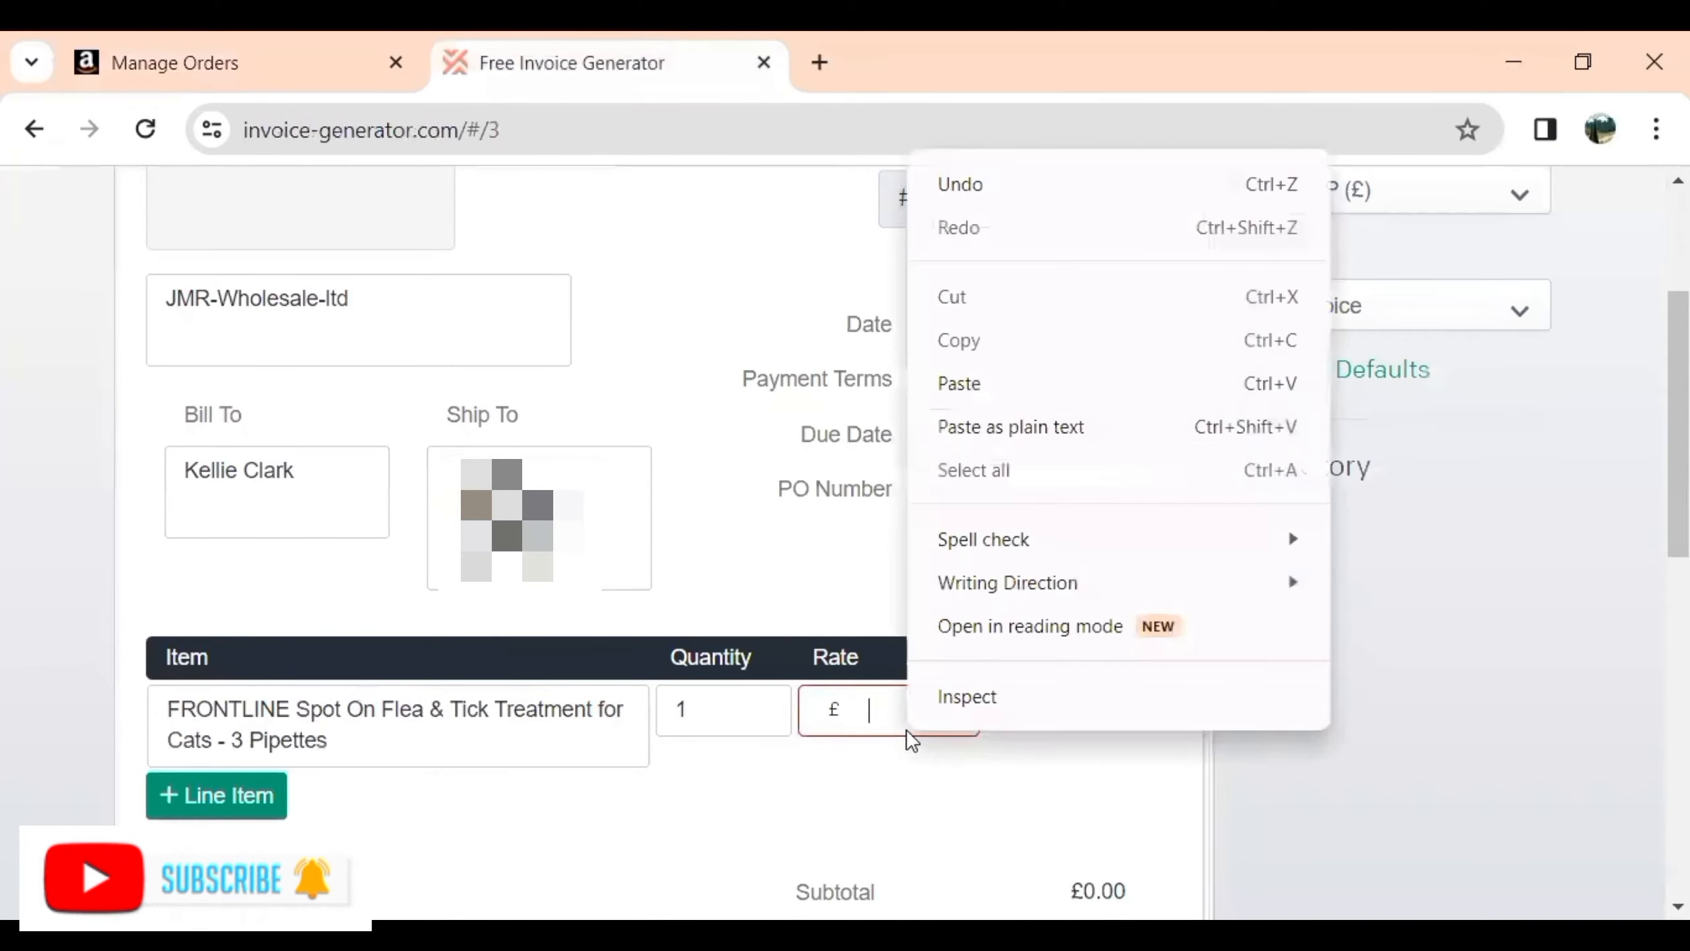
click(1010, 381)
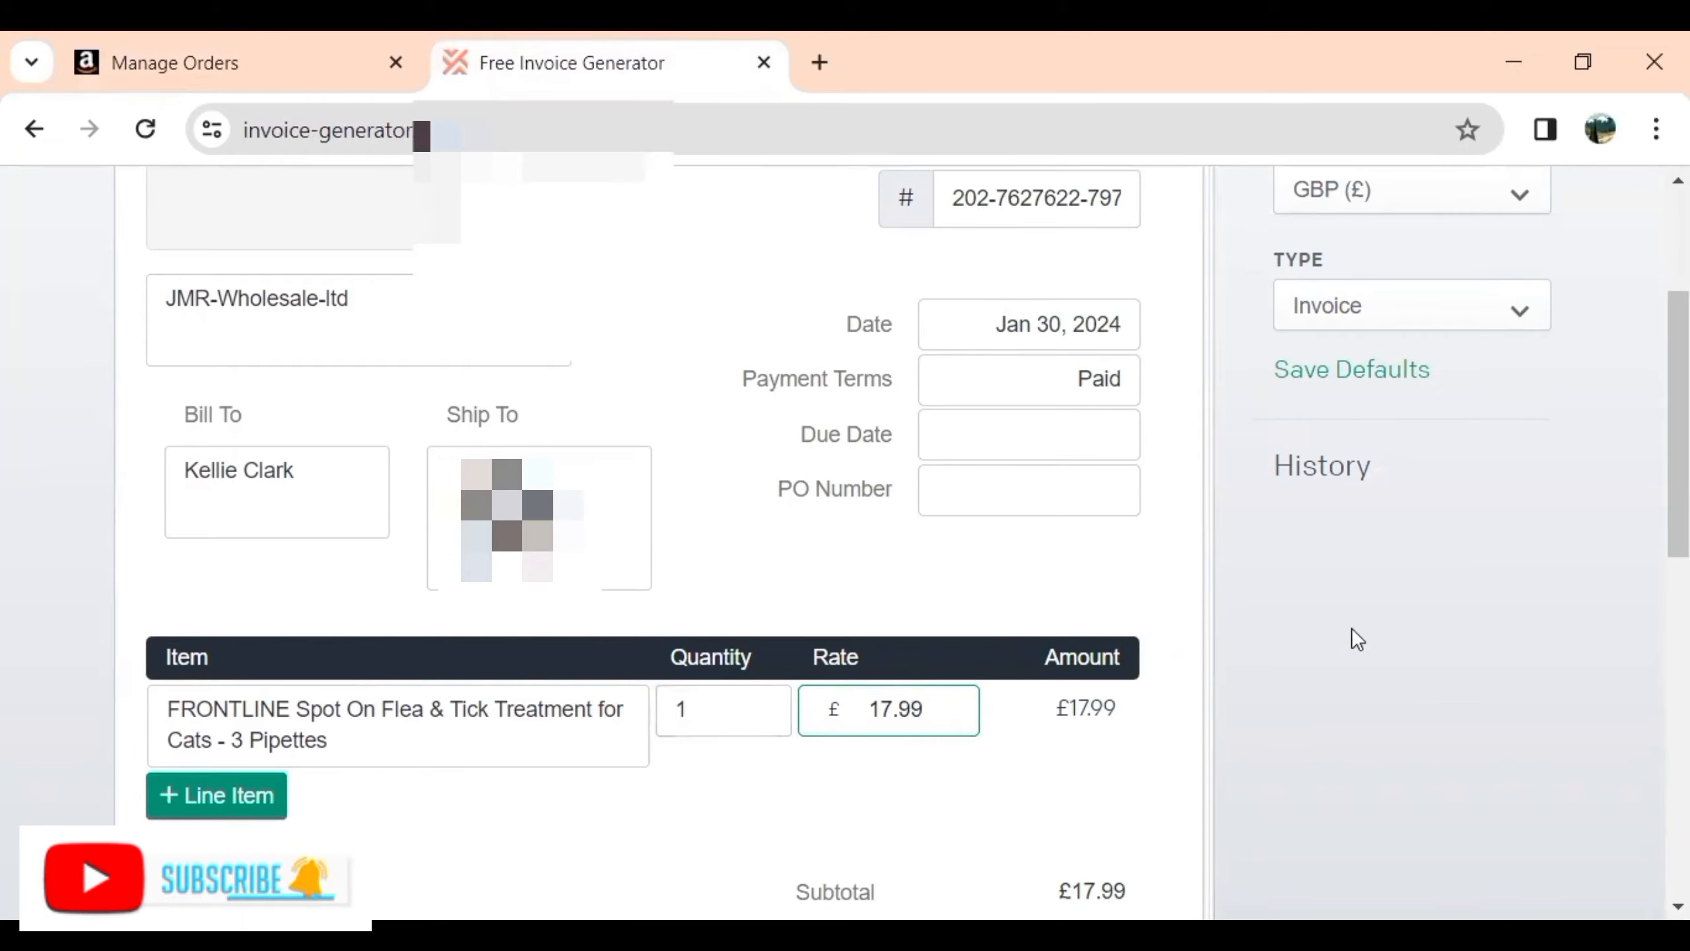
Step: Set the invoice's amount paid to £17.99
scroll(666, 533, down, 6)
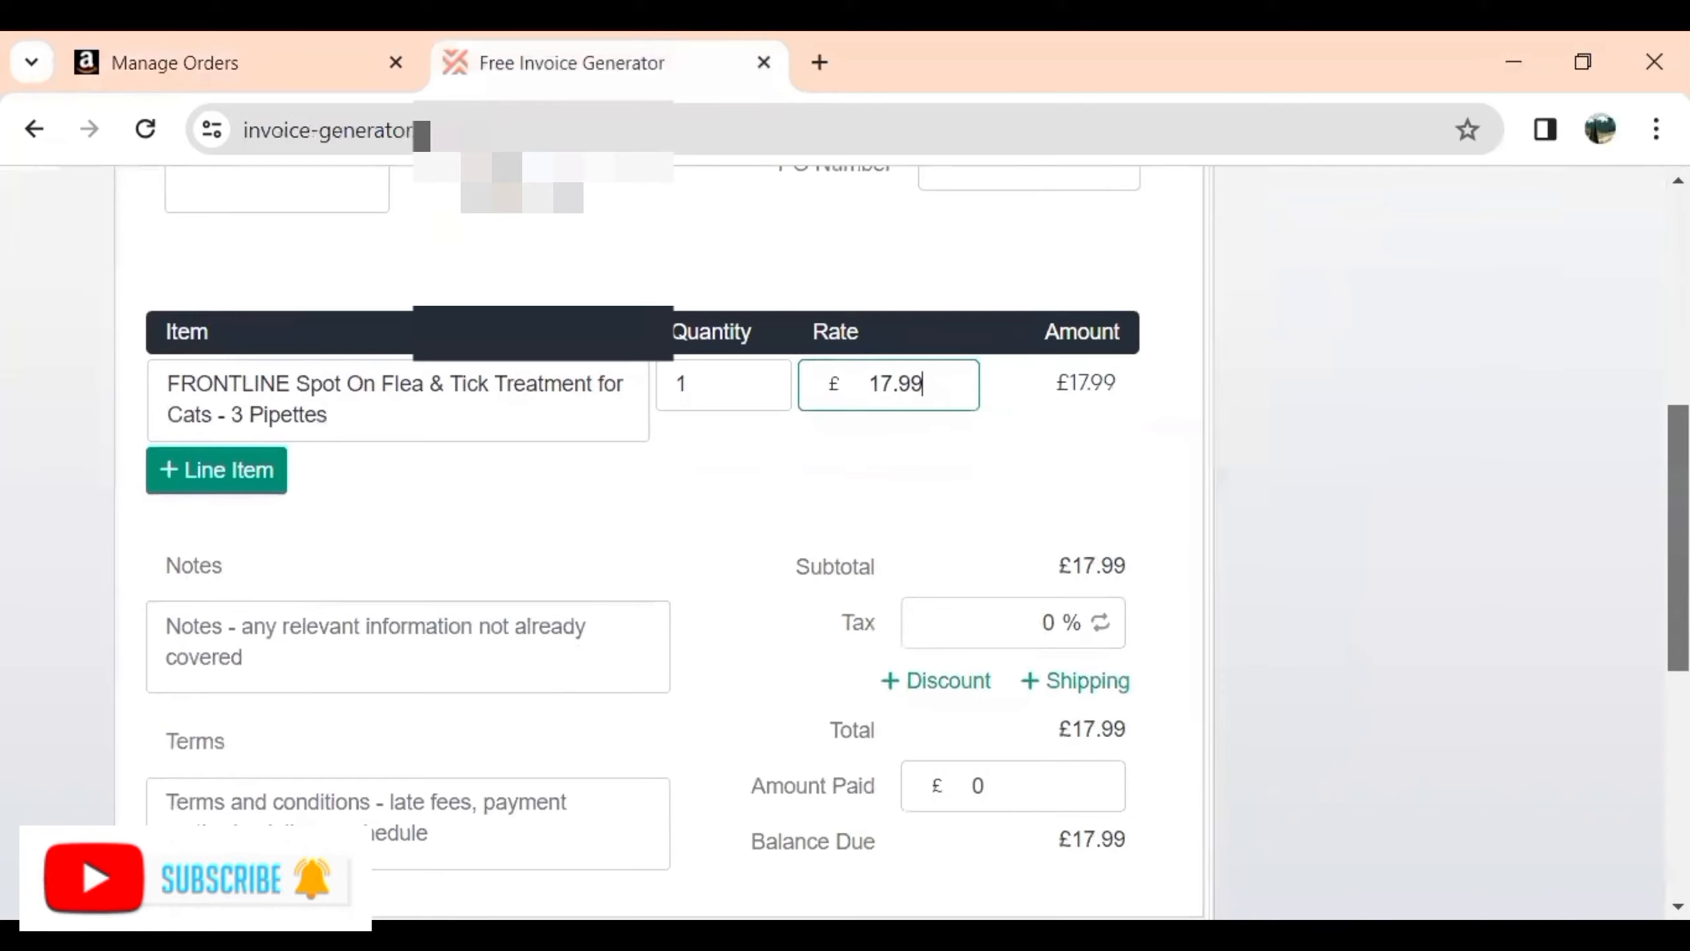
click(951, 698)
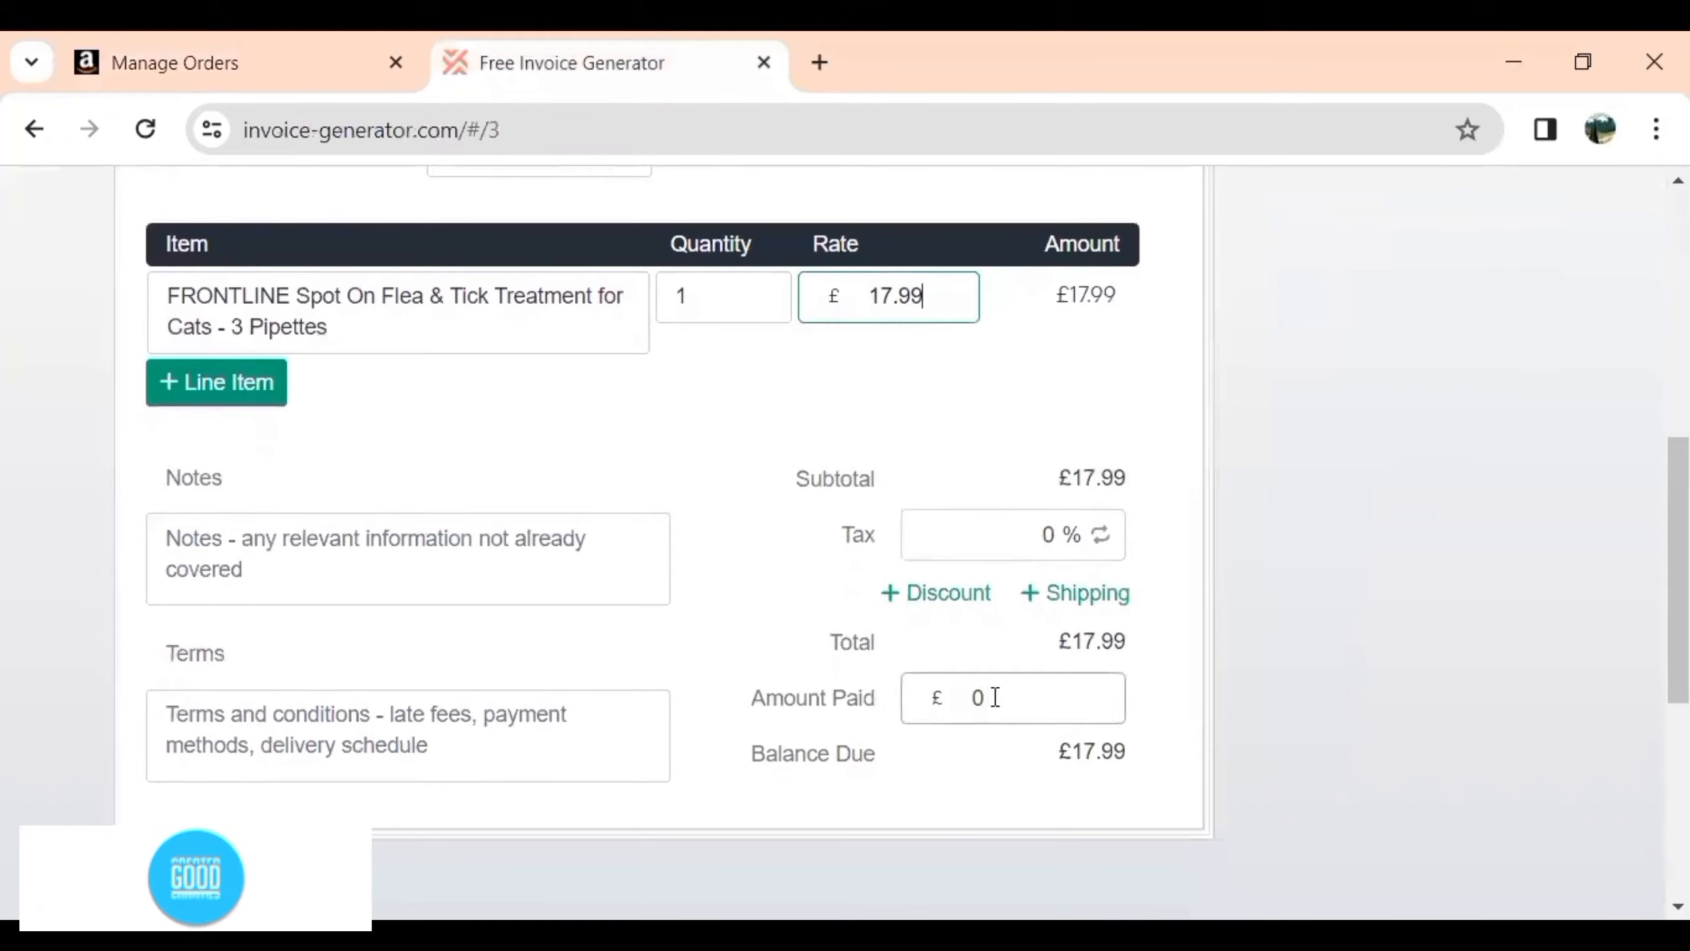
key(BackSpace)
text(17.99)
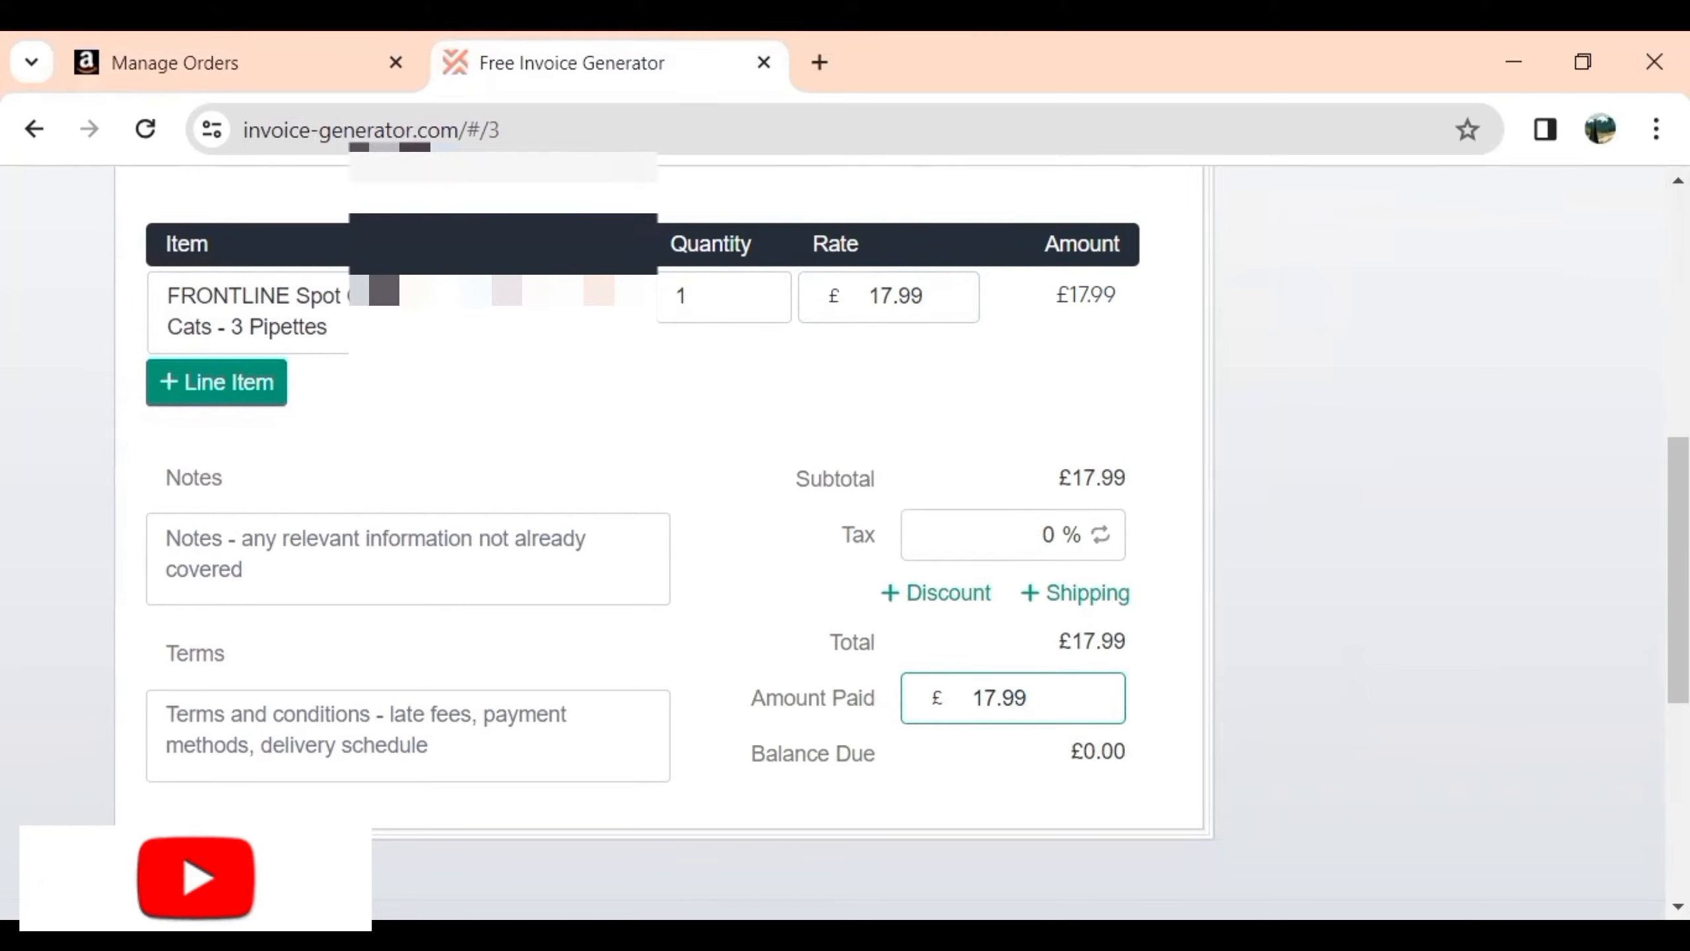
Step: Download the completed invoice in PDF format
scroll(1471, 336, up, 8)
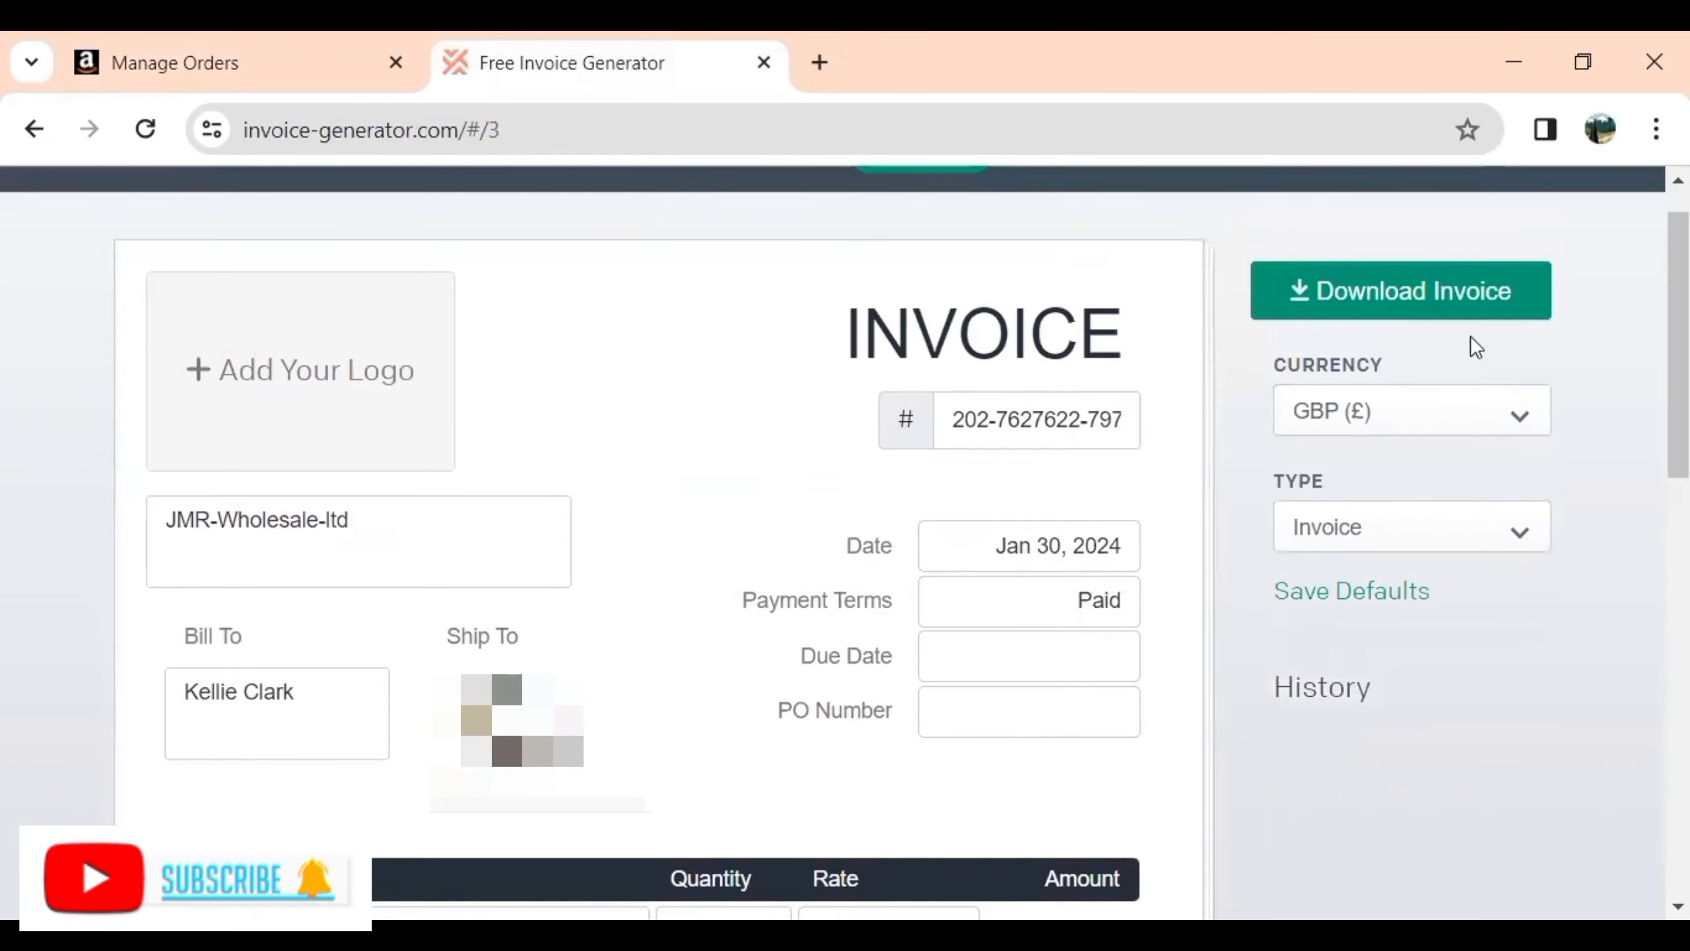
click(1458, 301)
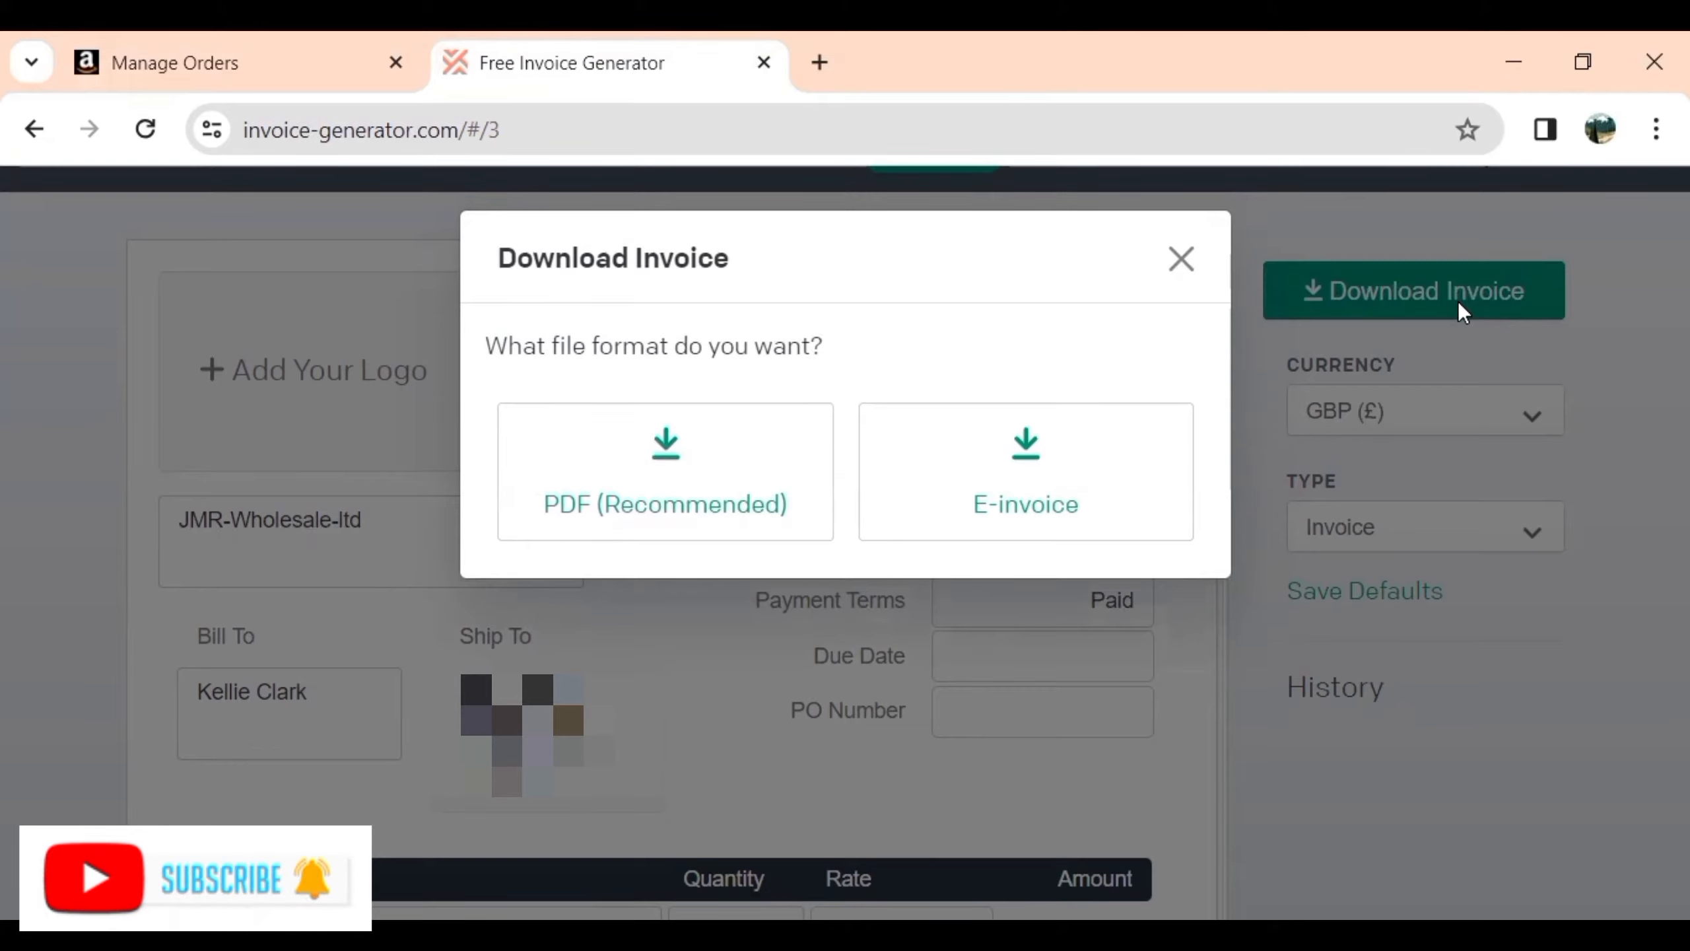
click(605, 478)
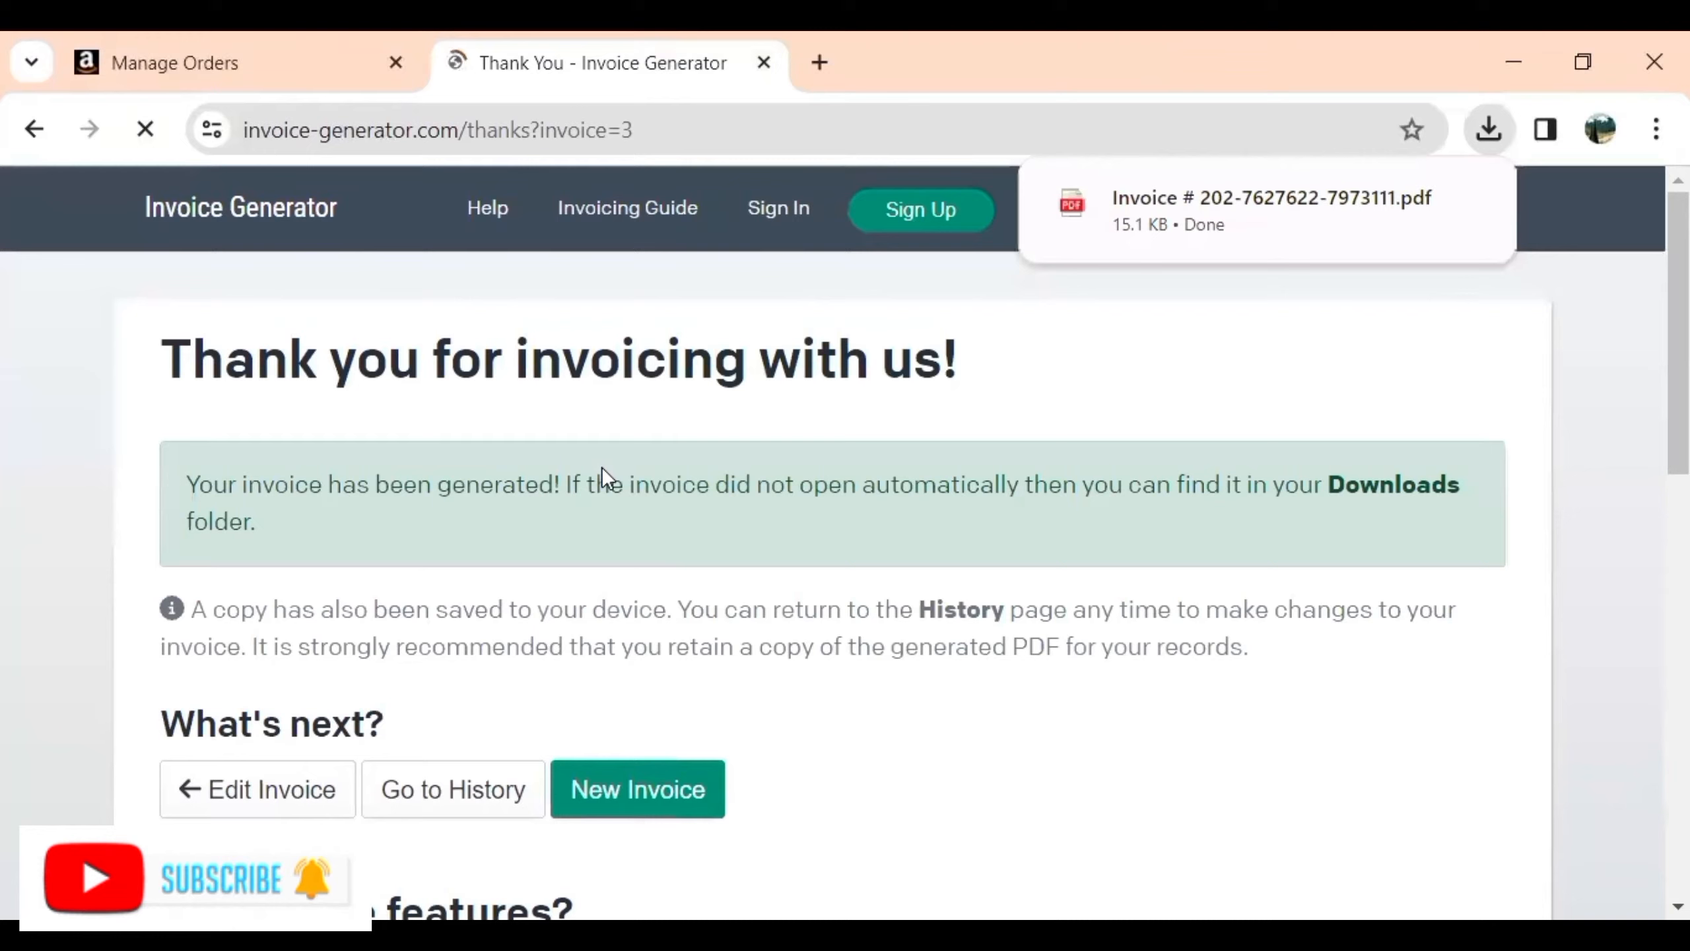
Step: Return to the Amazon order details and attach the downloaded invoice PDF to the order's invoice upload form
click(257, 84)
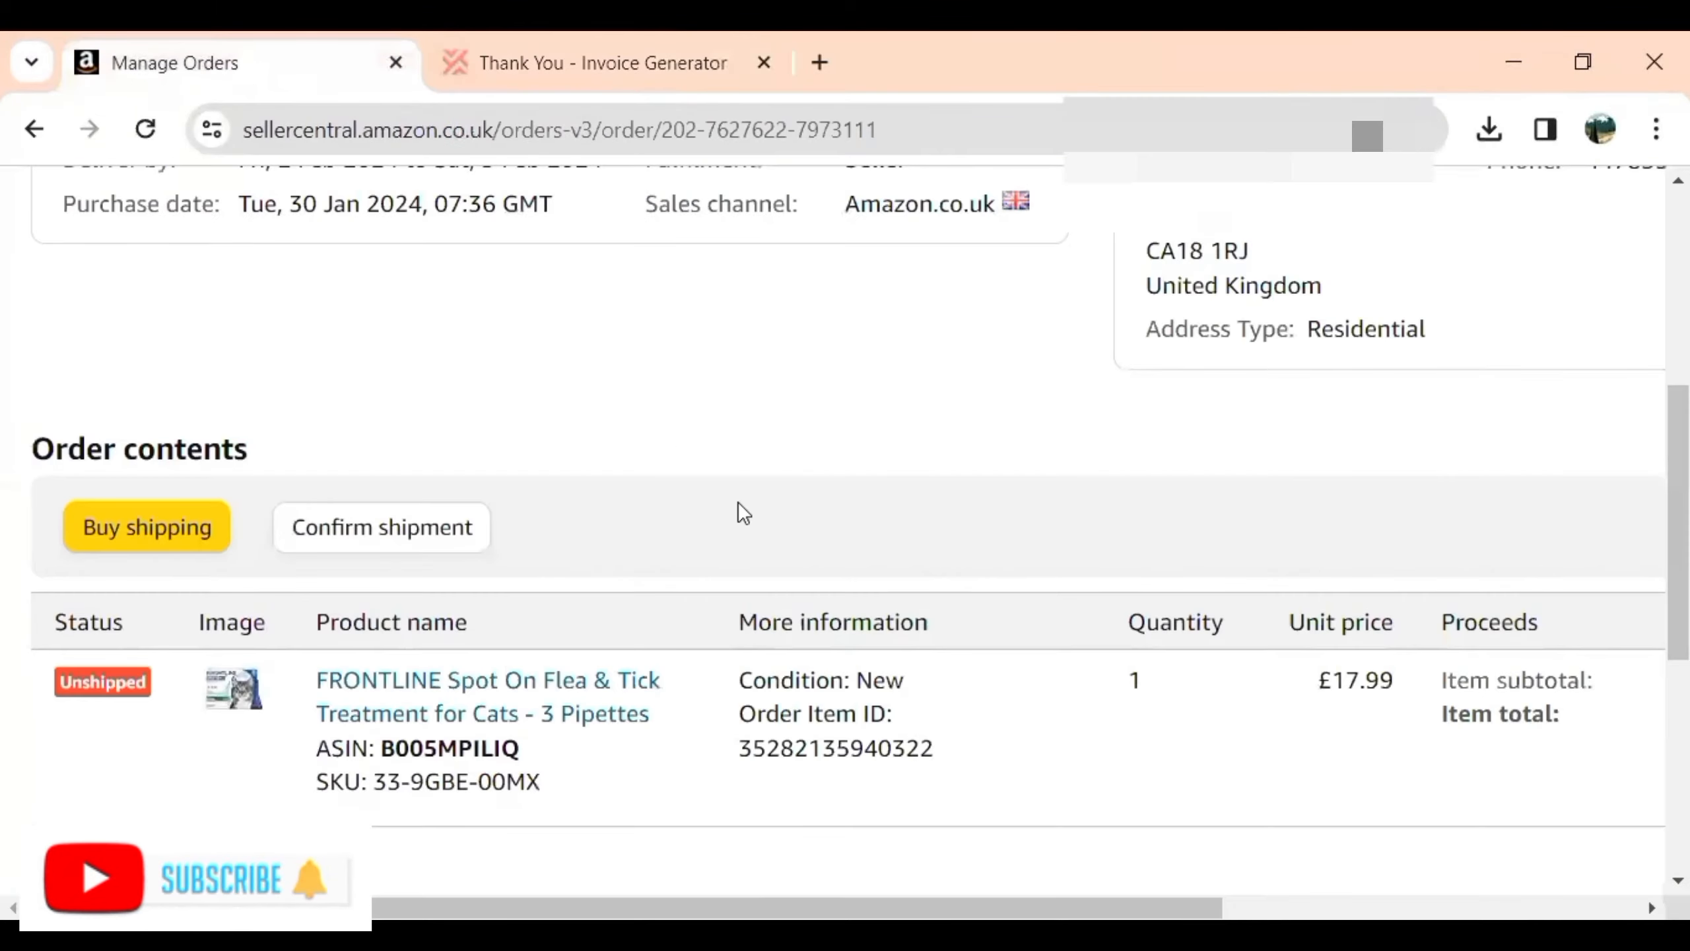
scroll(1526, 604, up, 5)
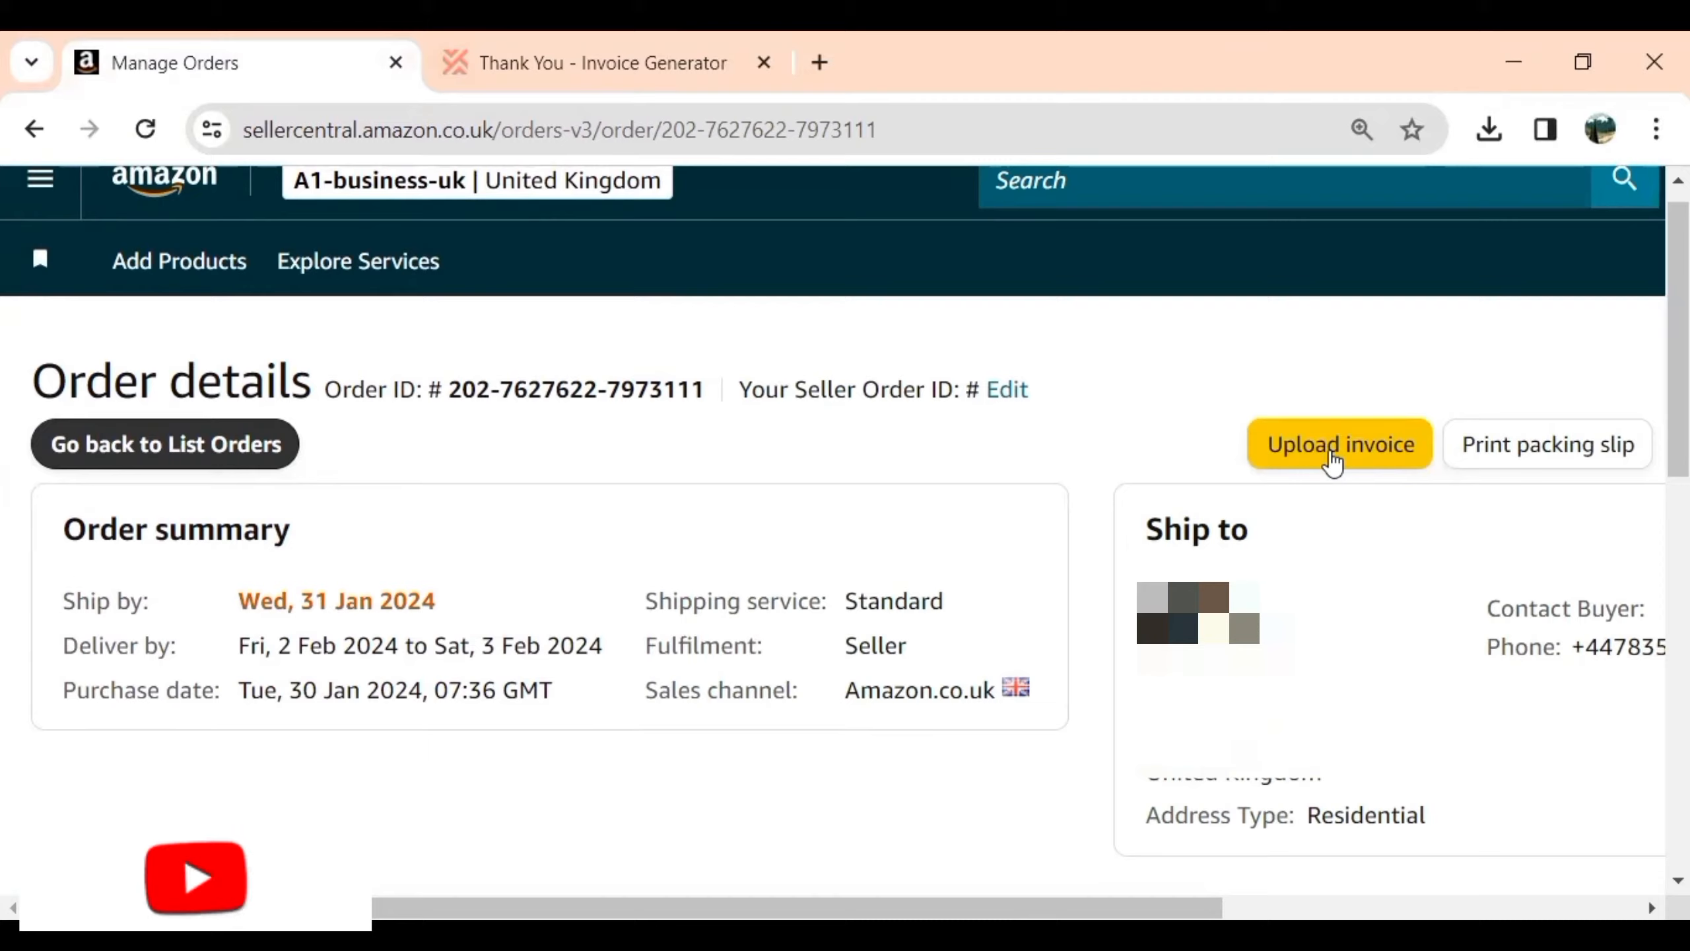
click(1331, 457)
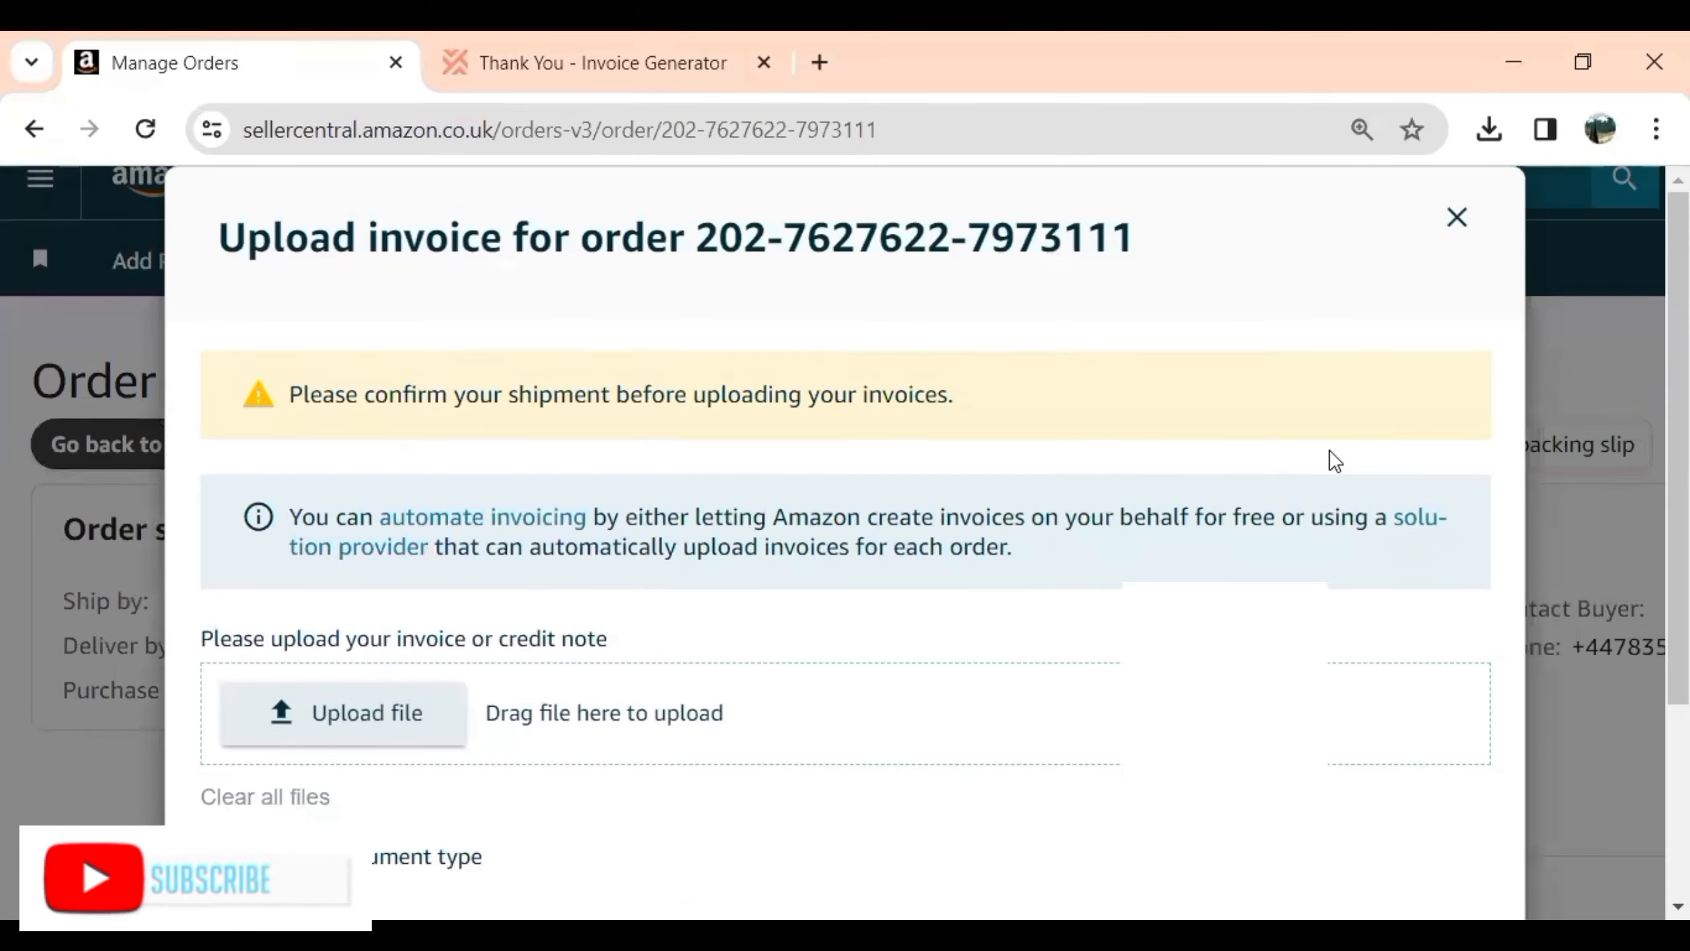
click(356, 731)
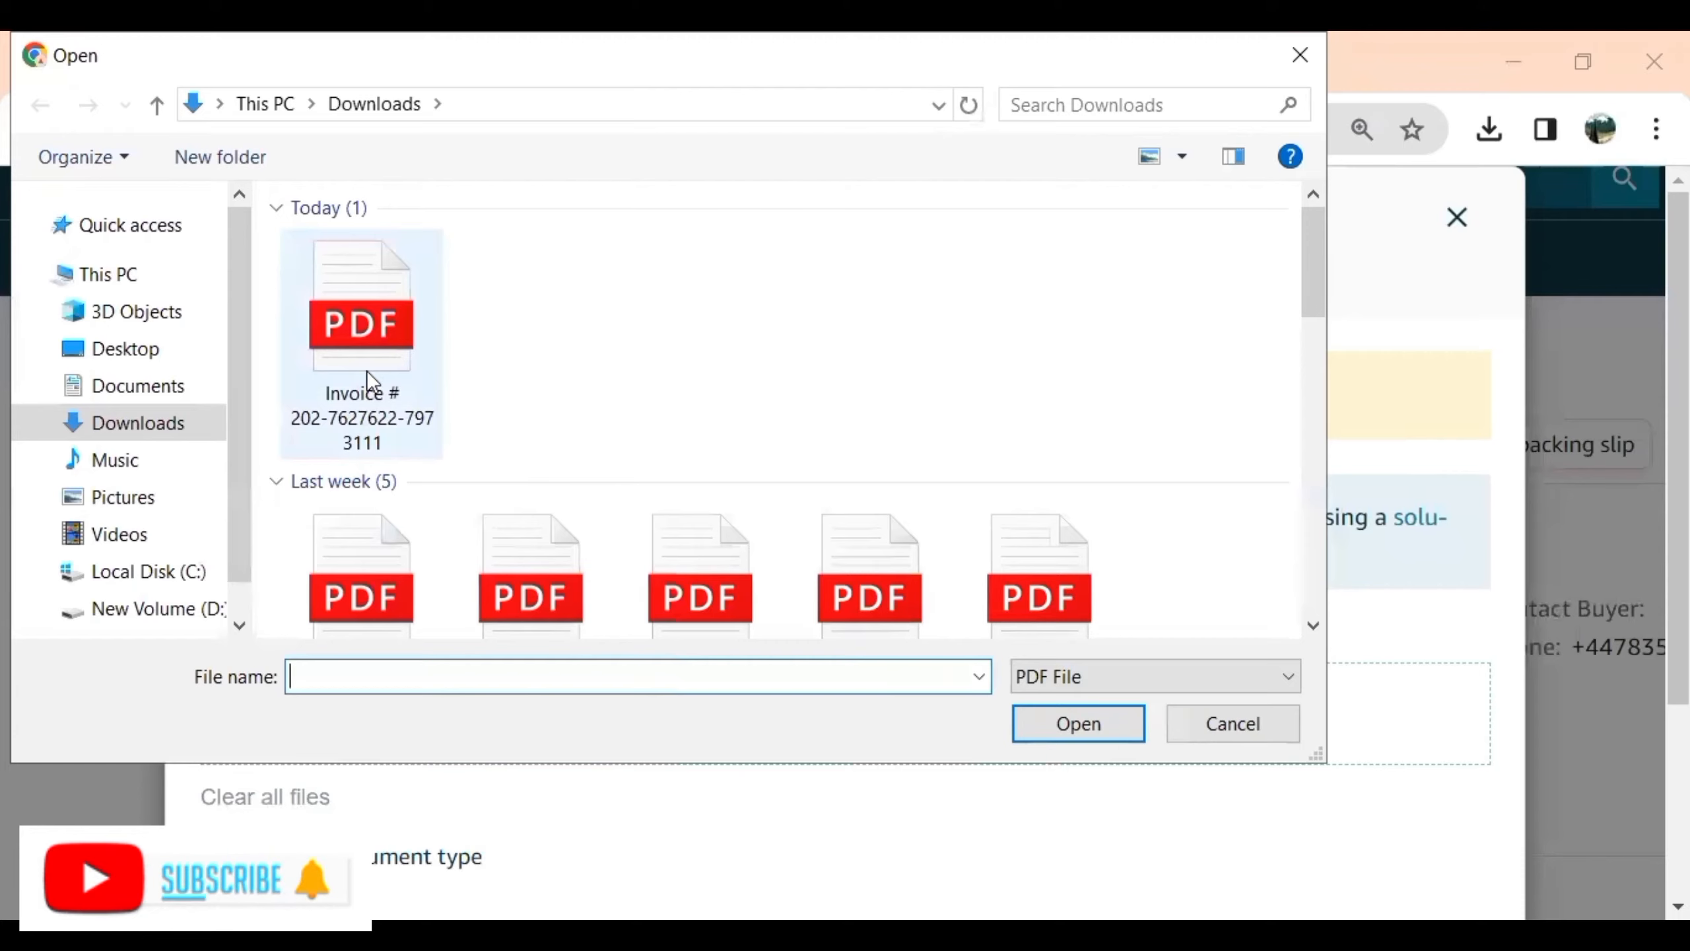
double_click(367, 383)
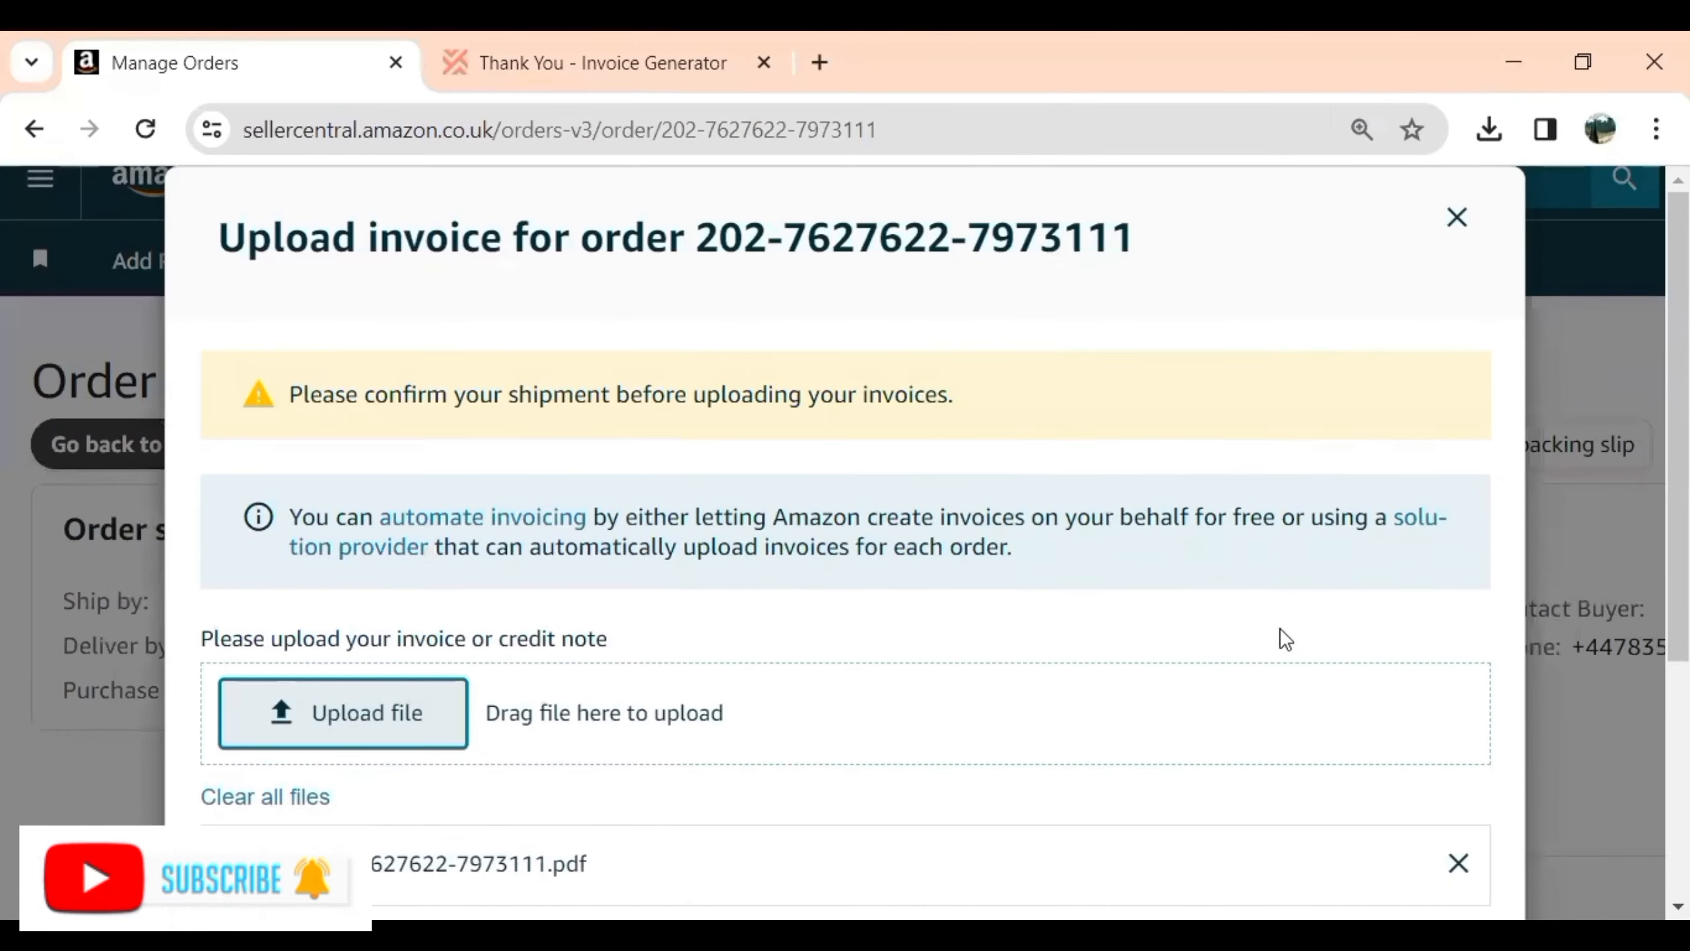
Step: Enter 31 as the document number for the attached invoice, keeping the document type as Invoice
scroll(1677, 426, down, 3)
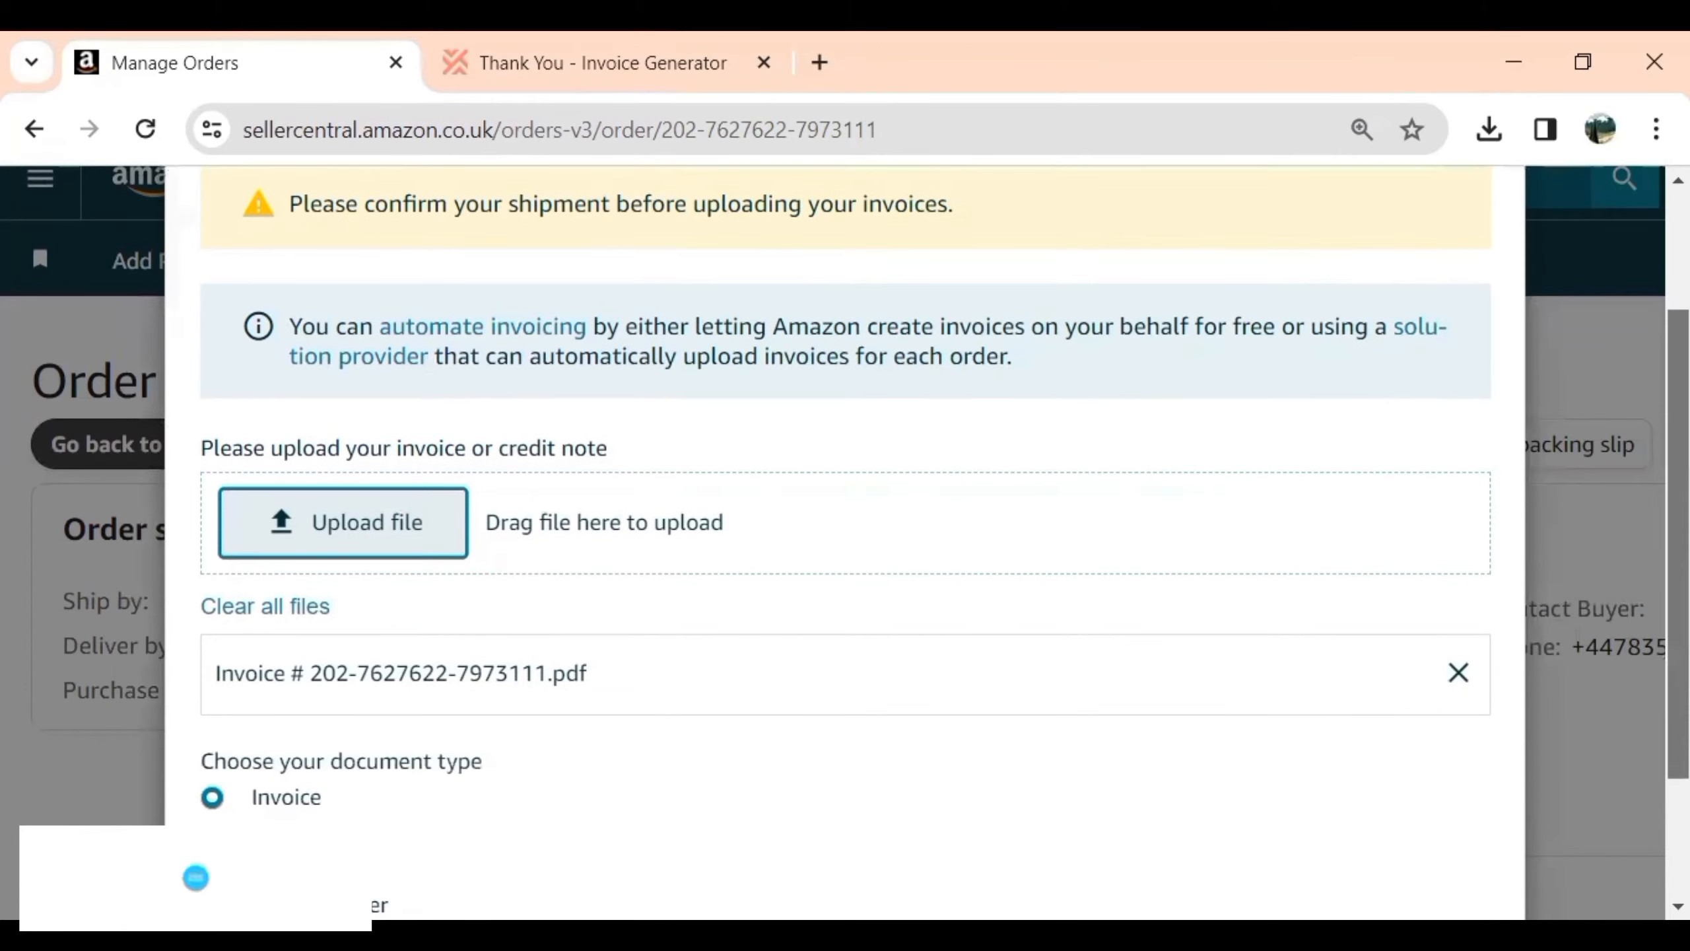
scroll(845, 533, down, 2)
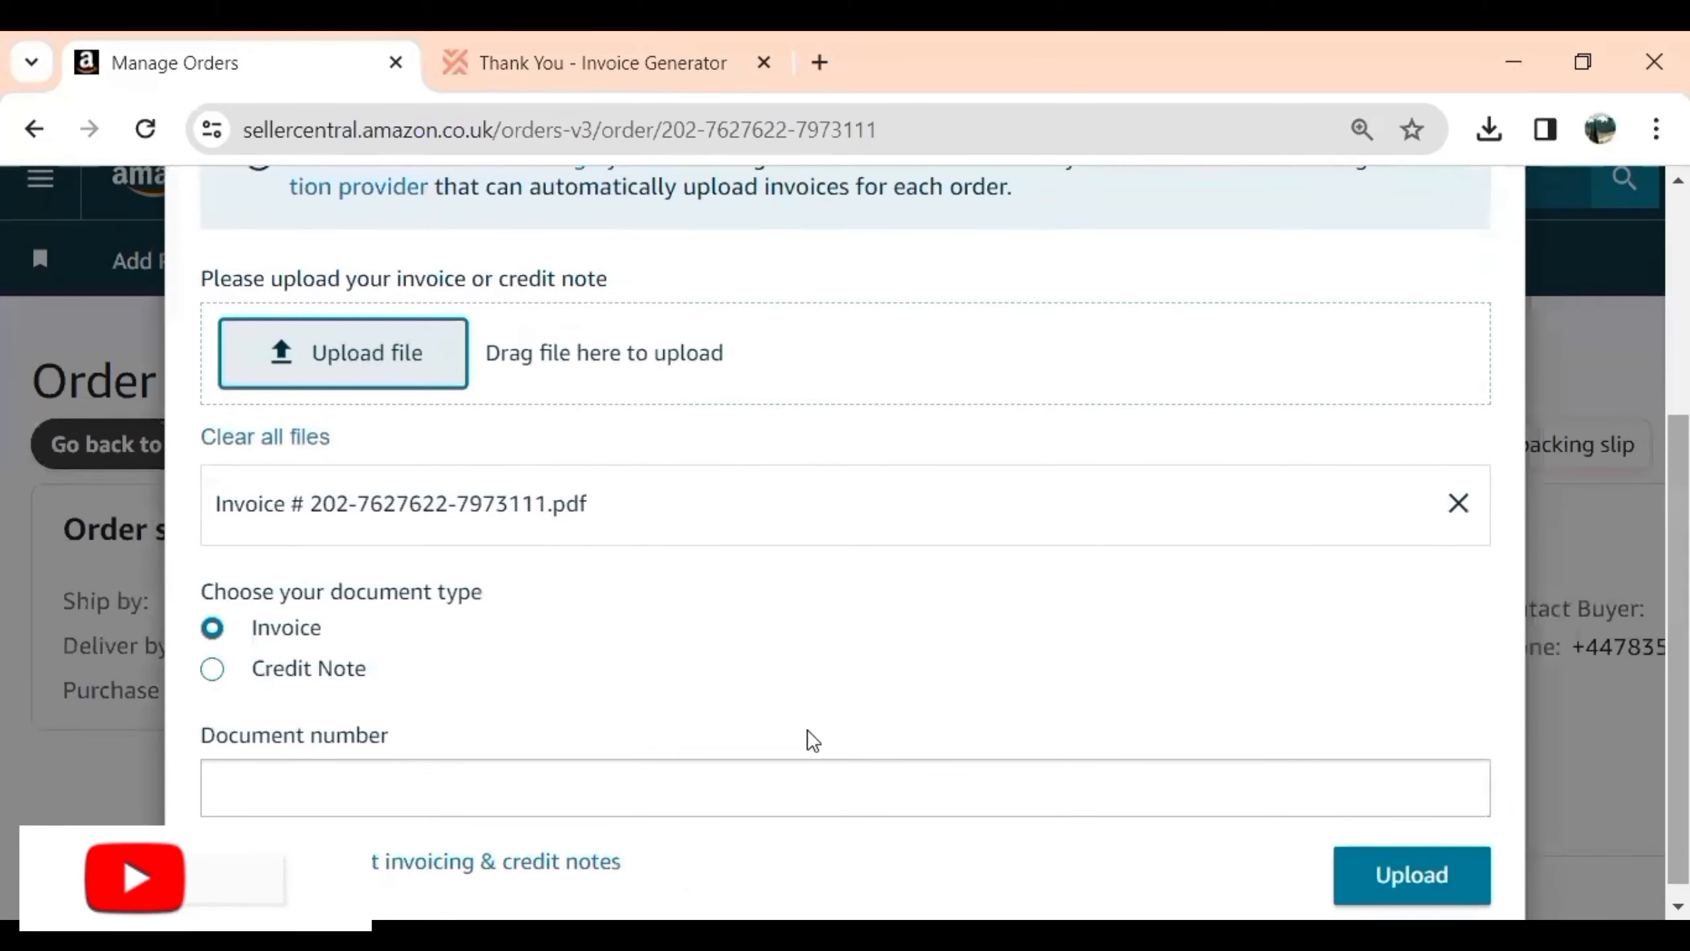
click(386, 766)
text(31)
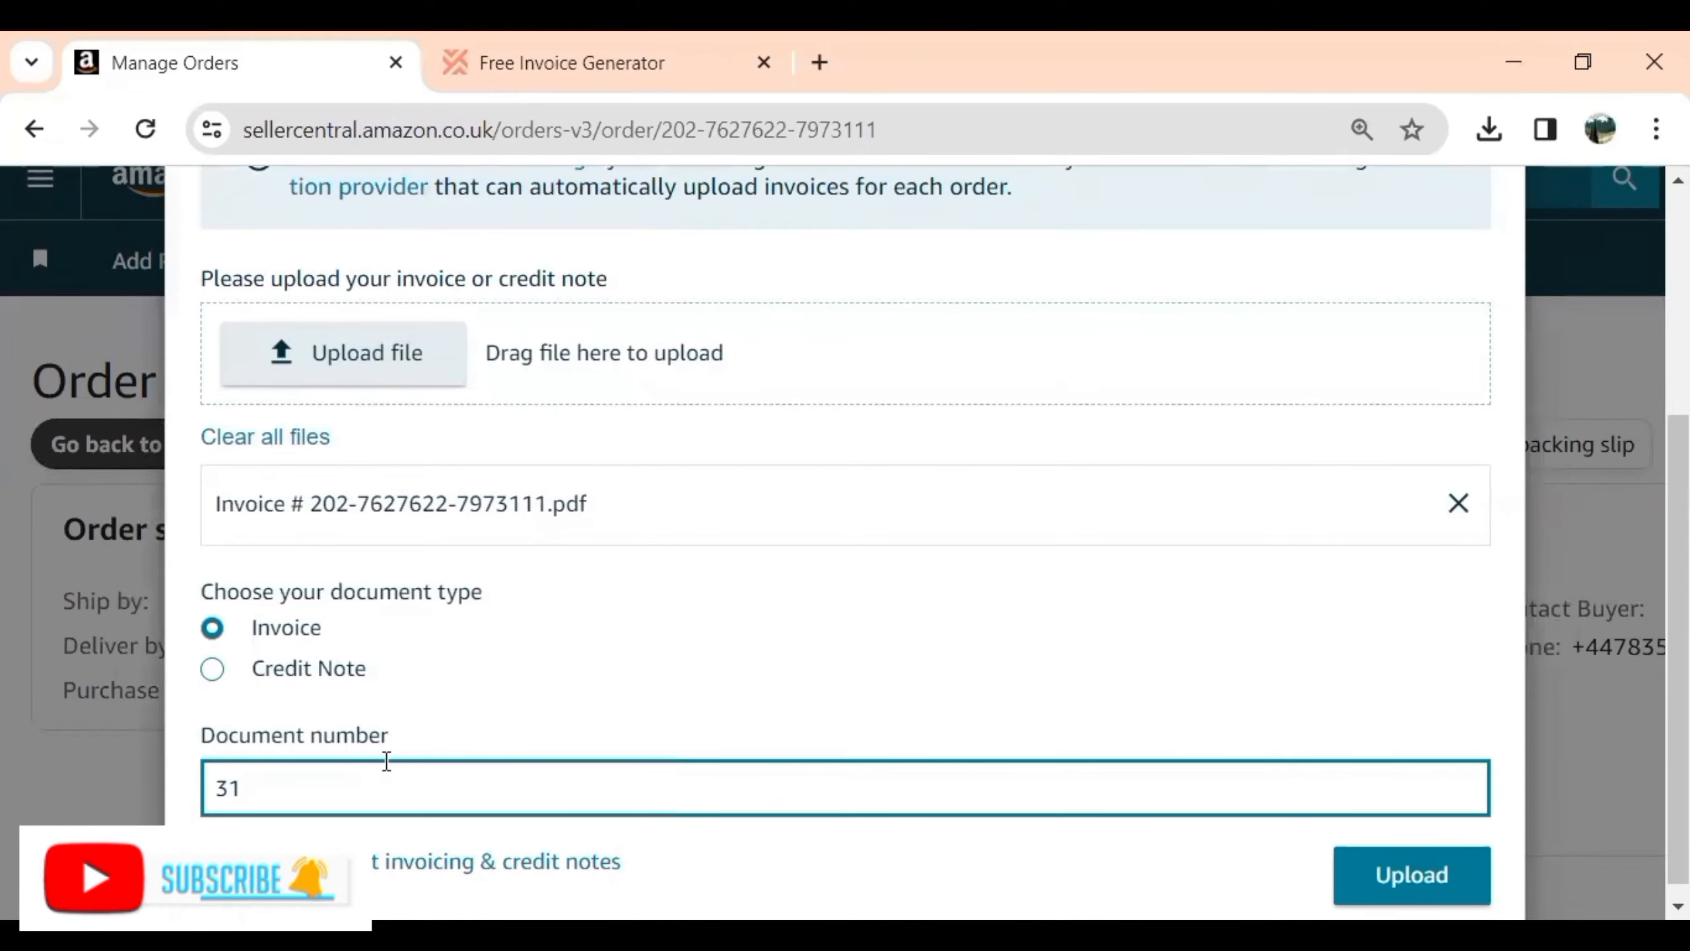
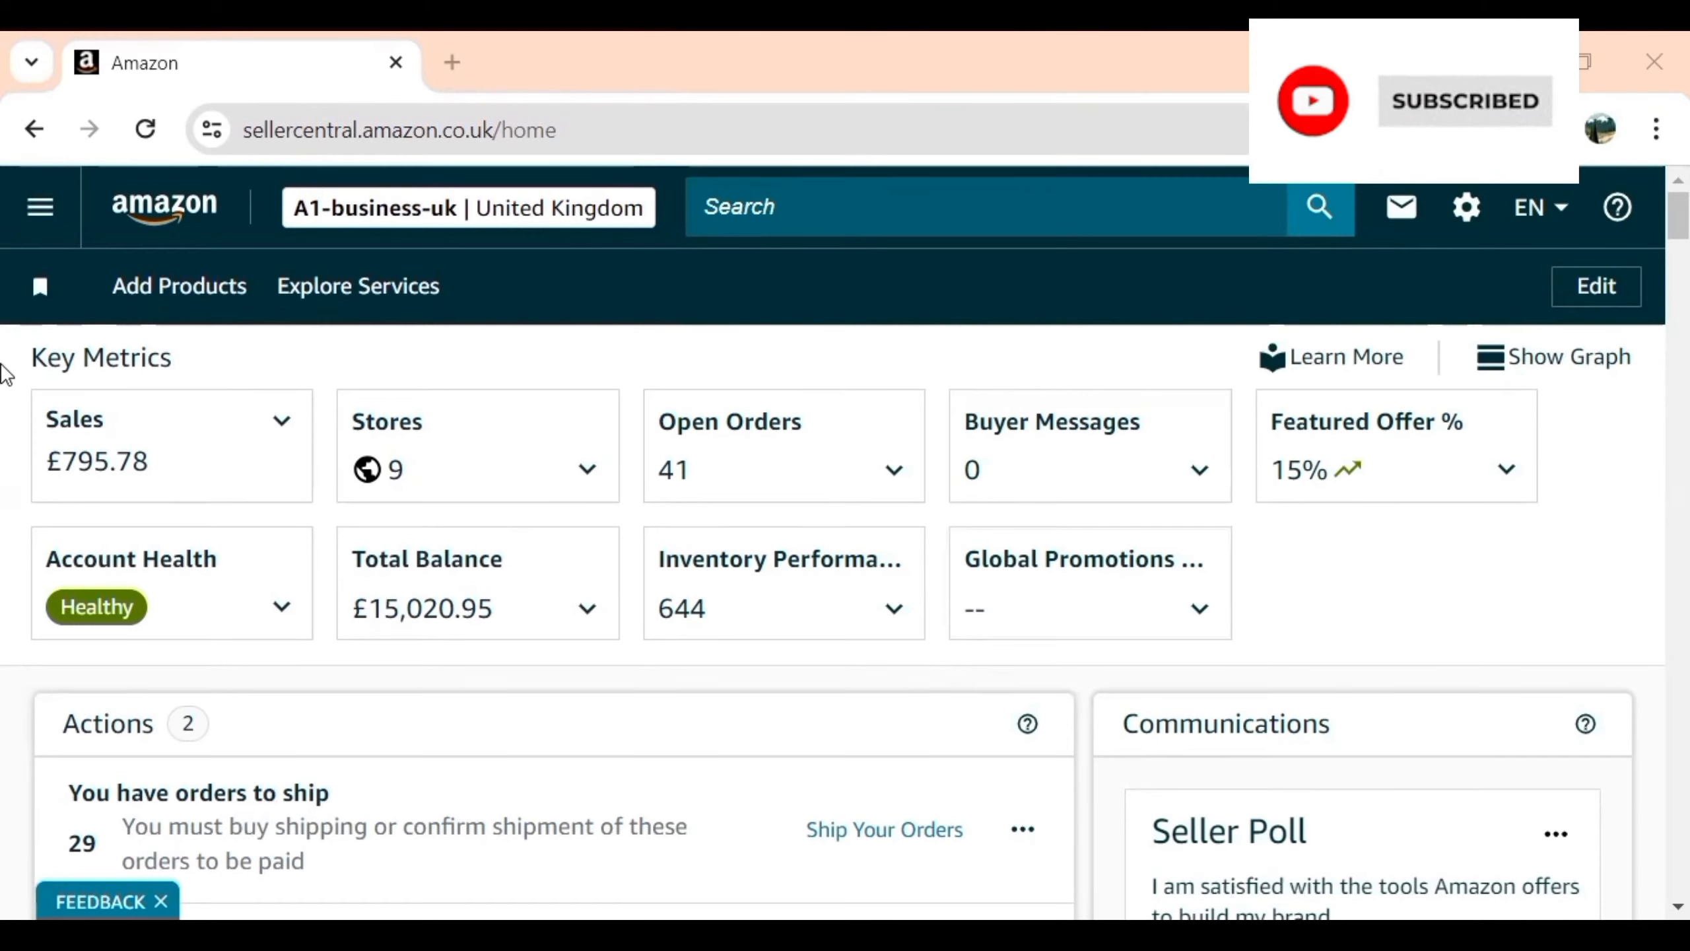
Step: Open the Feedback Manager from Seller Central's Performance section
click(47, 212)
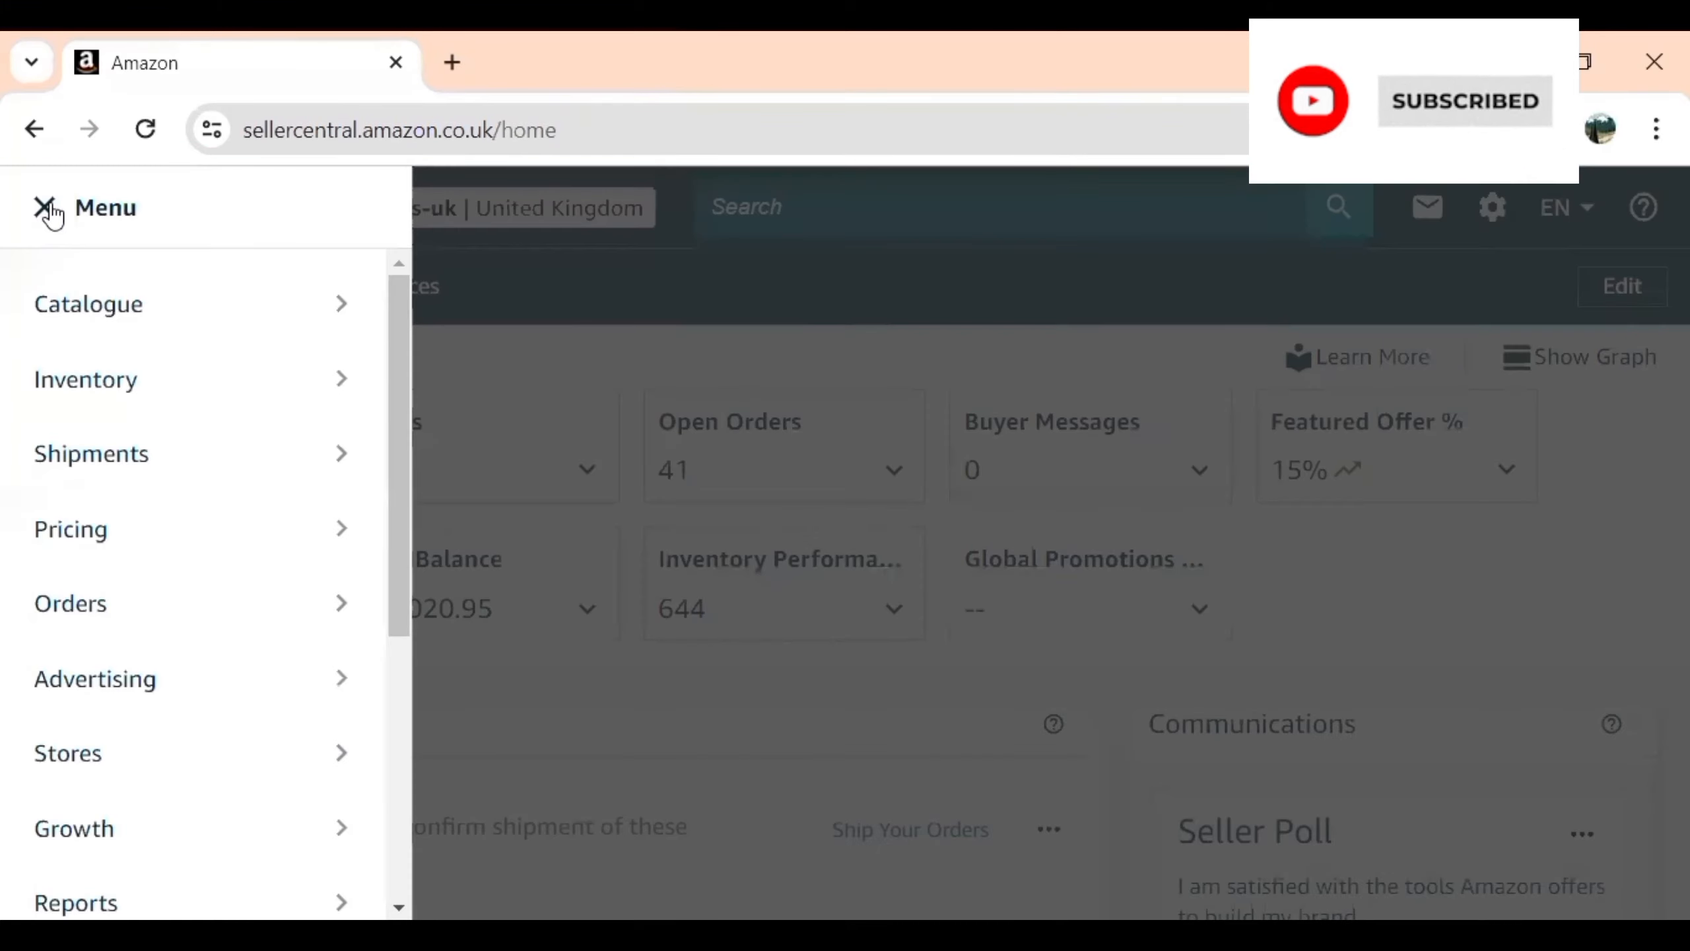
mouse_move(342, 304)
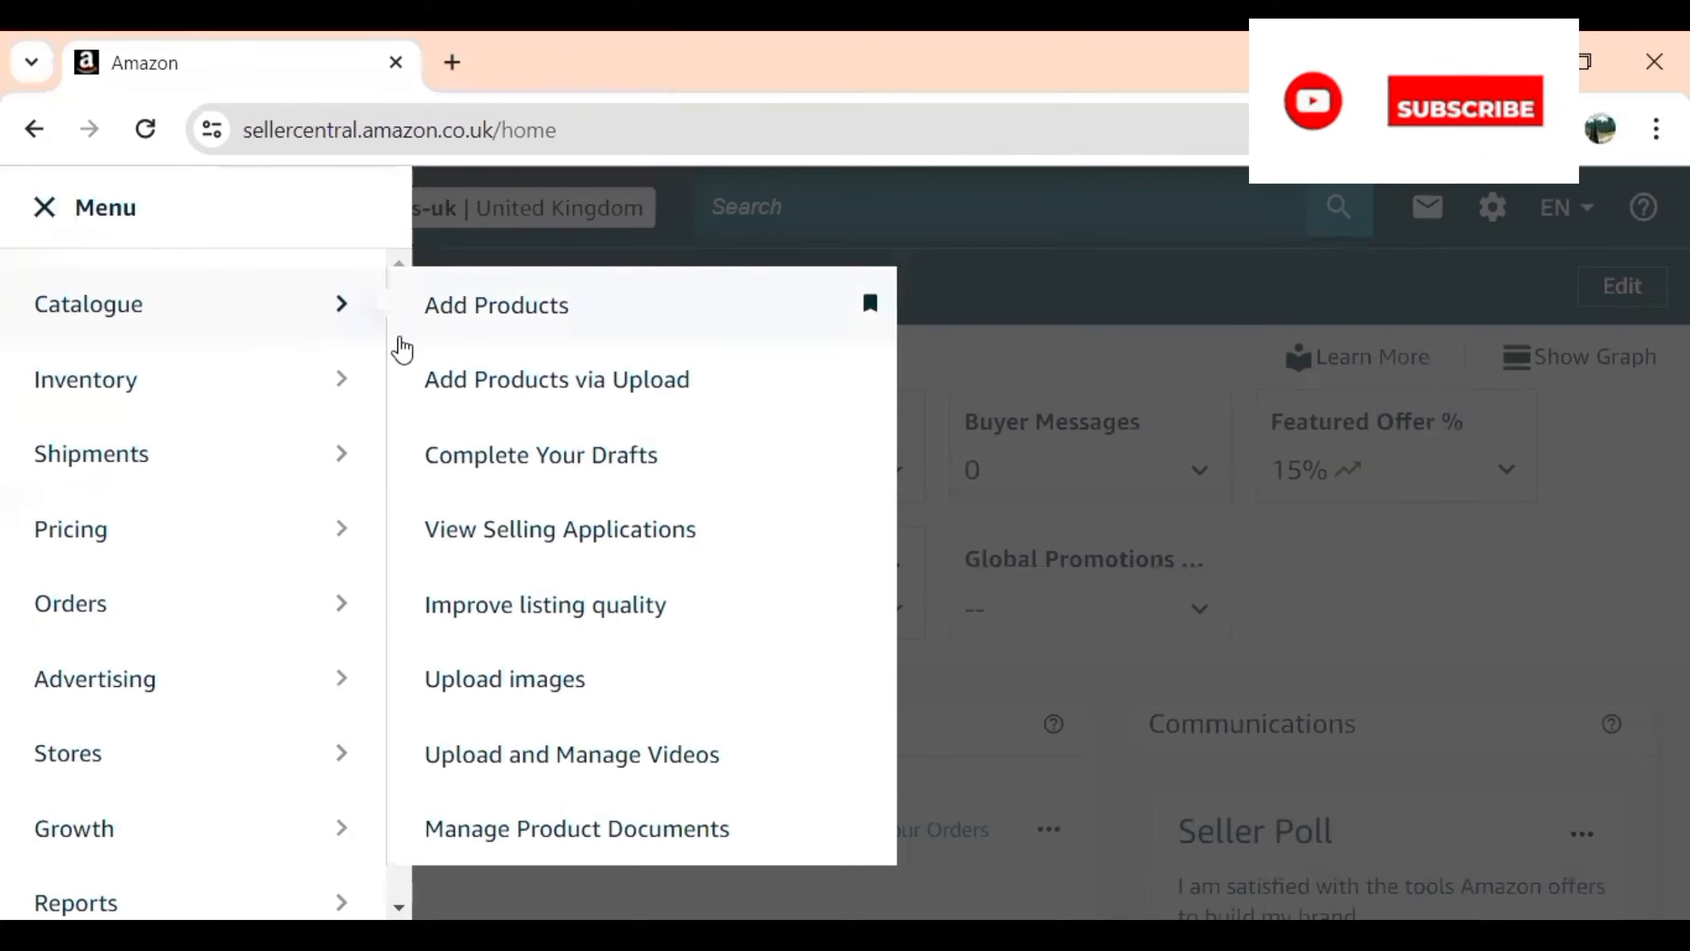
drag(400, 303, 412, 559)
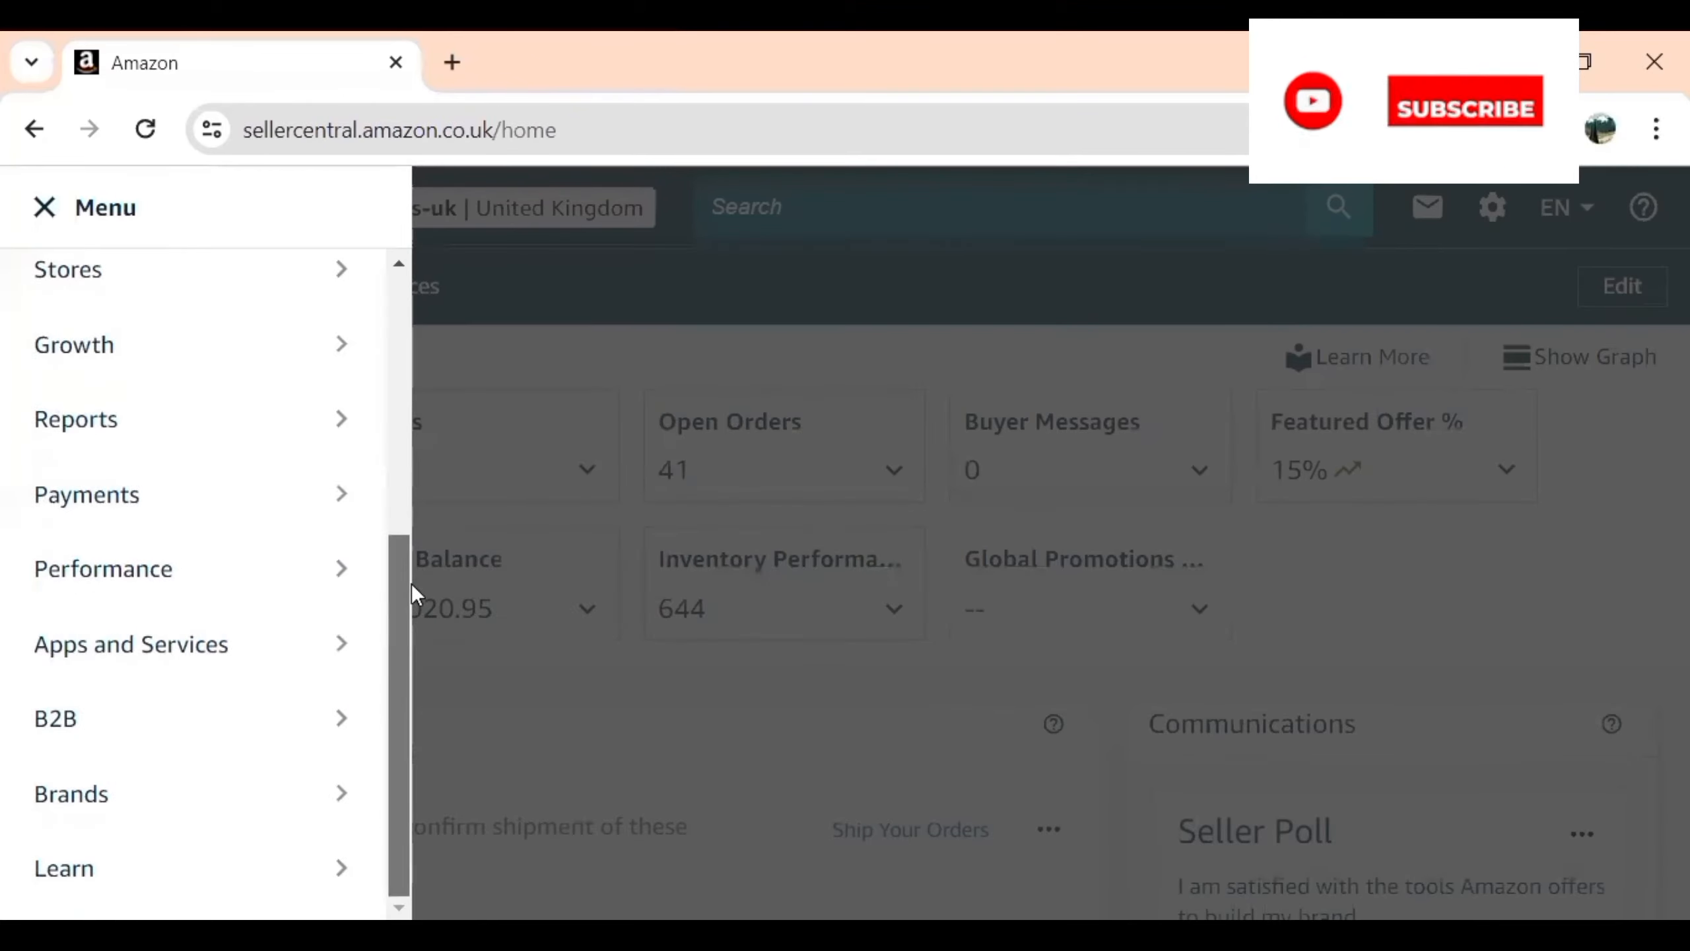
mouse_move(358, 580)
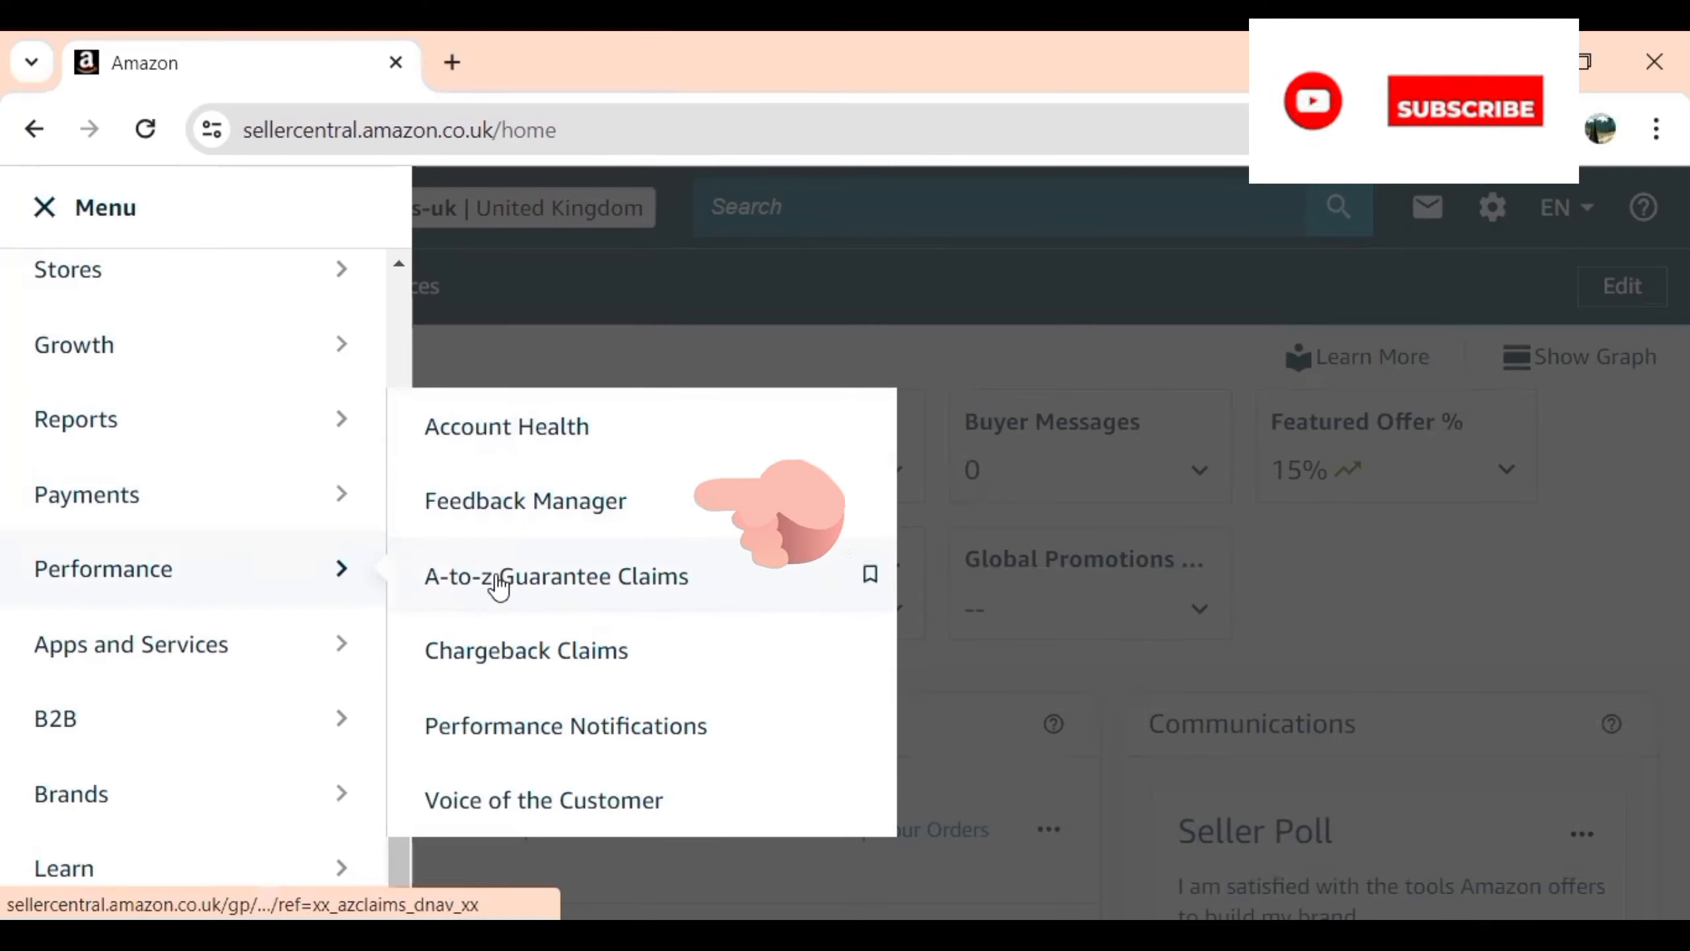
click(501, 526)
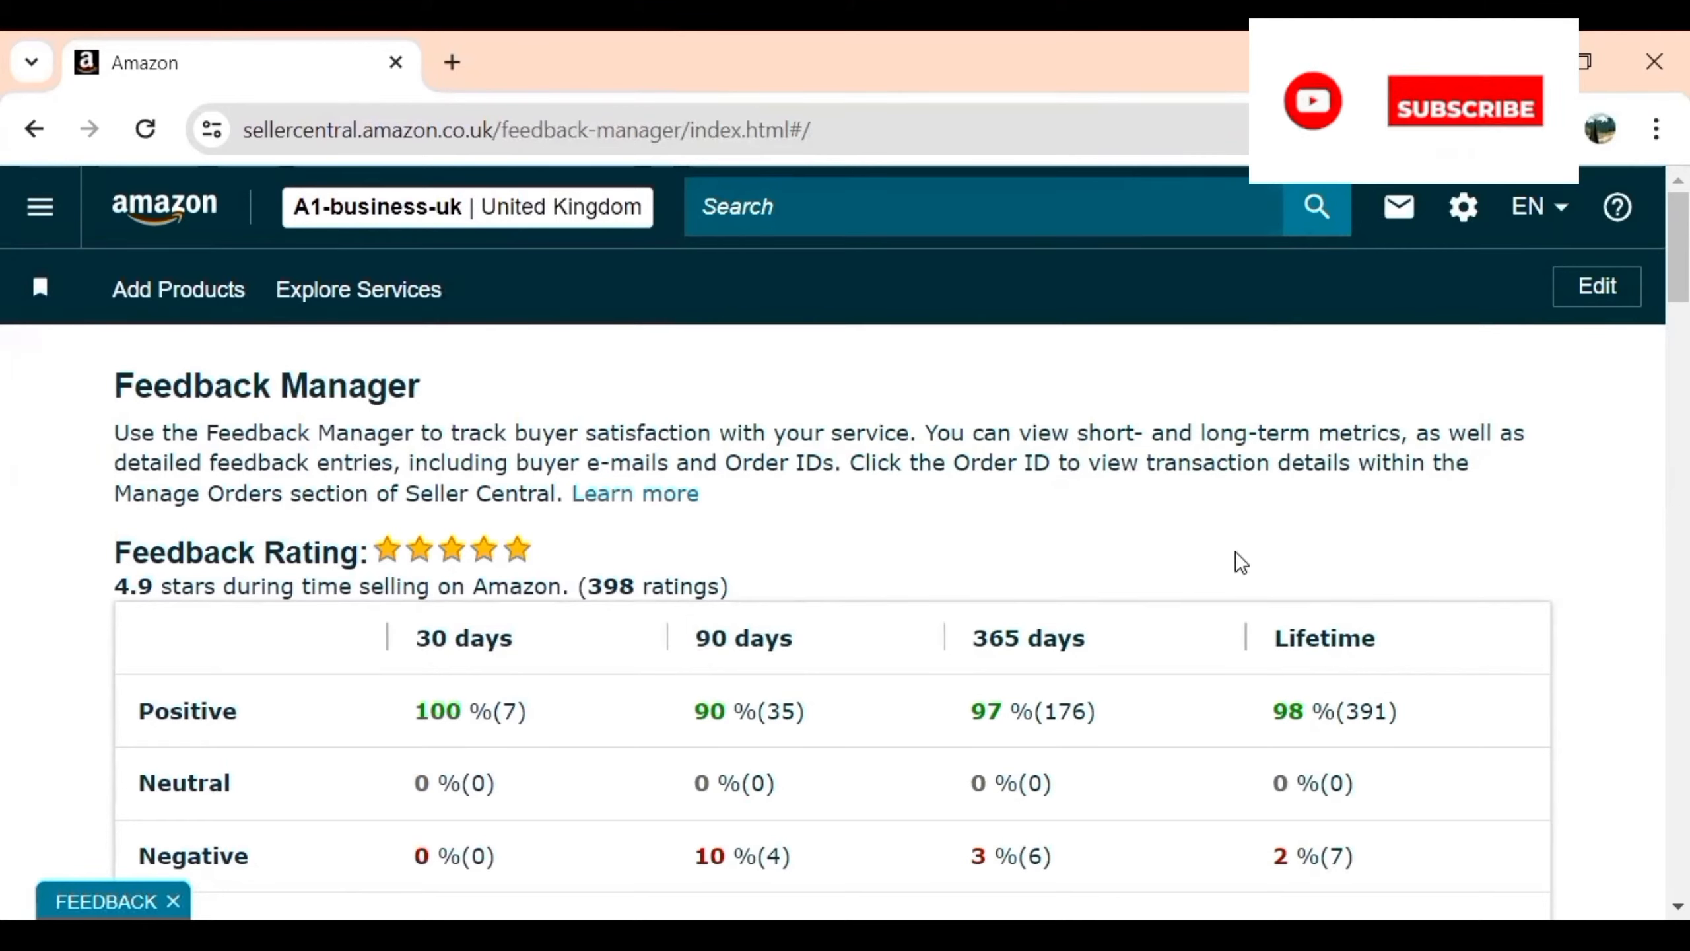
Step: Find the 1-star feedback dated 08/12/2023 in the recent feedback and open the message form for contacting its customer
scroll(1636, 472, down, 5)
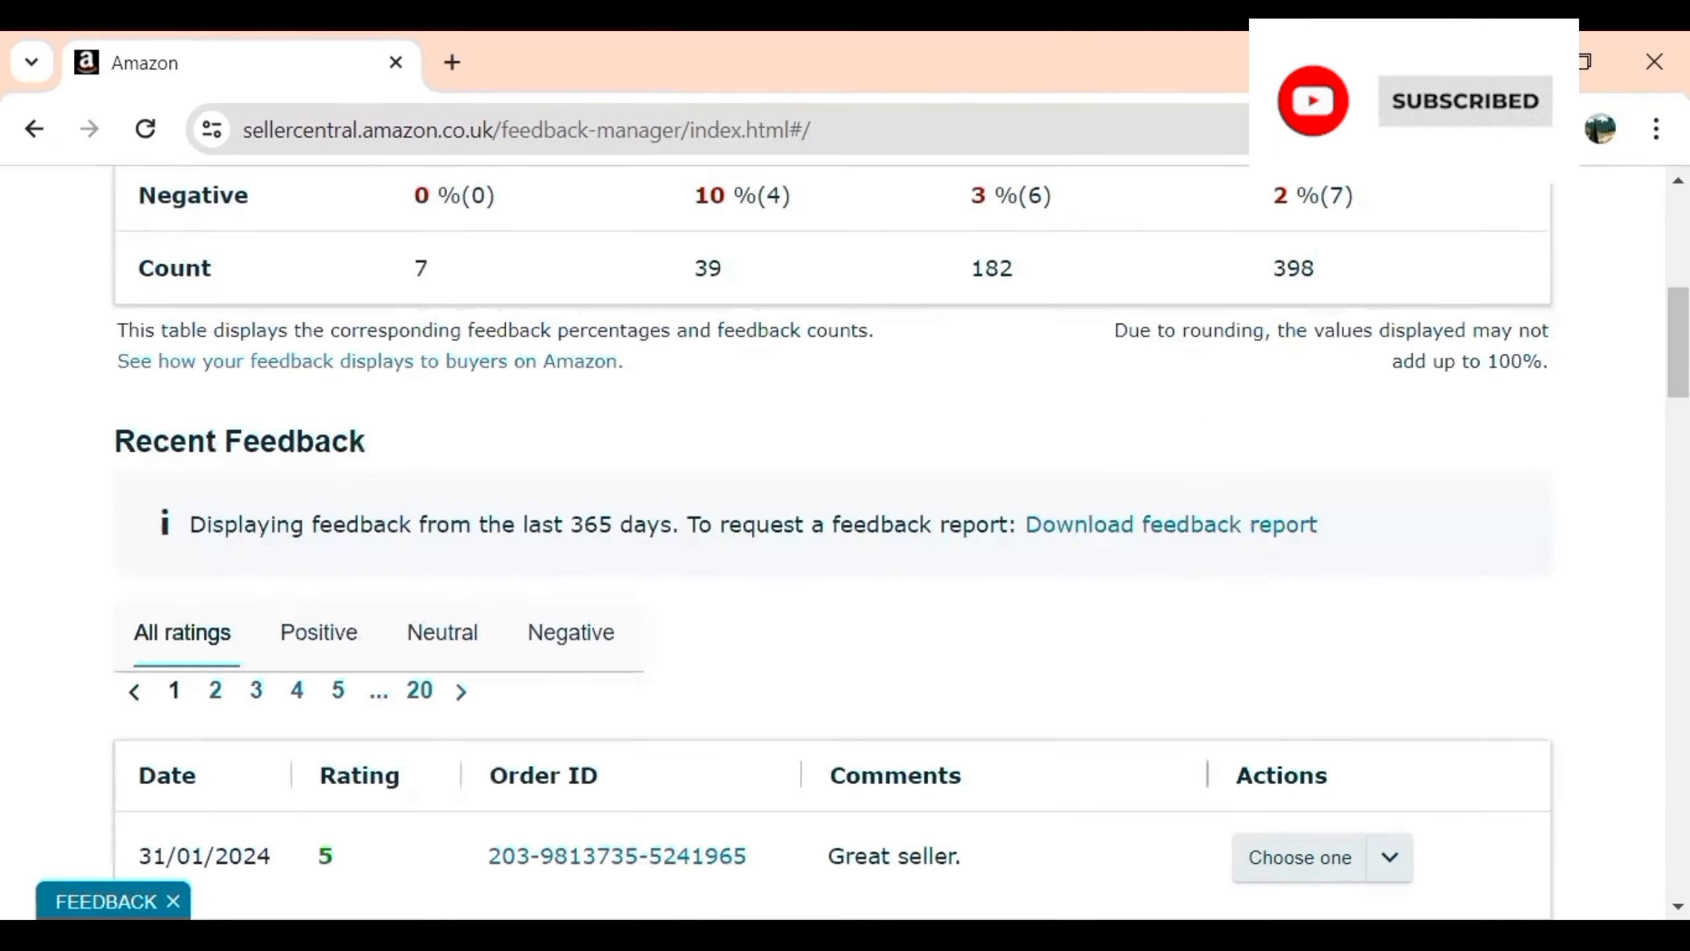
scroll(846, 553, down, 4)
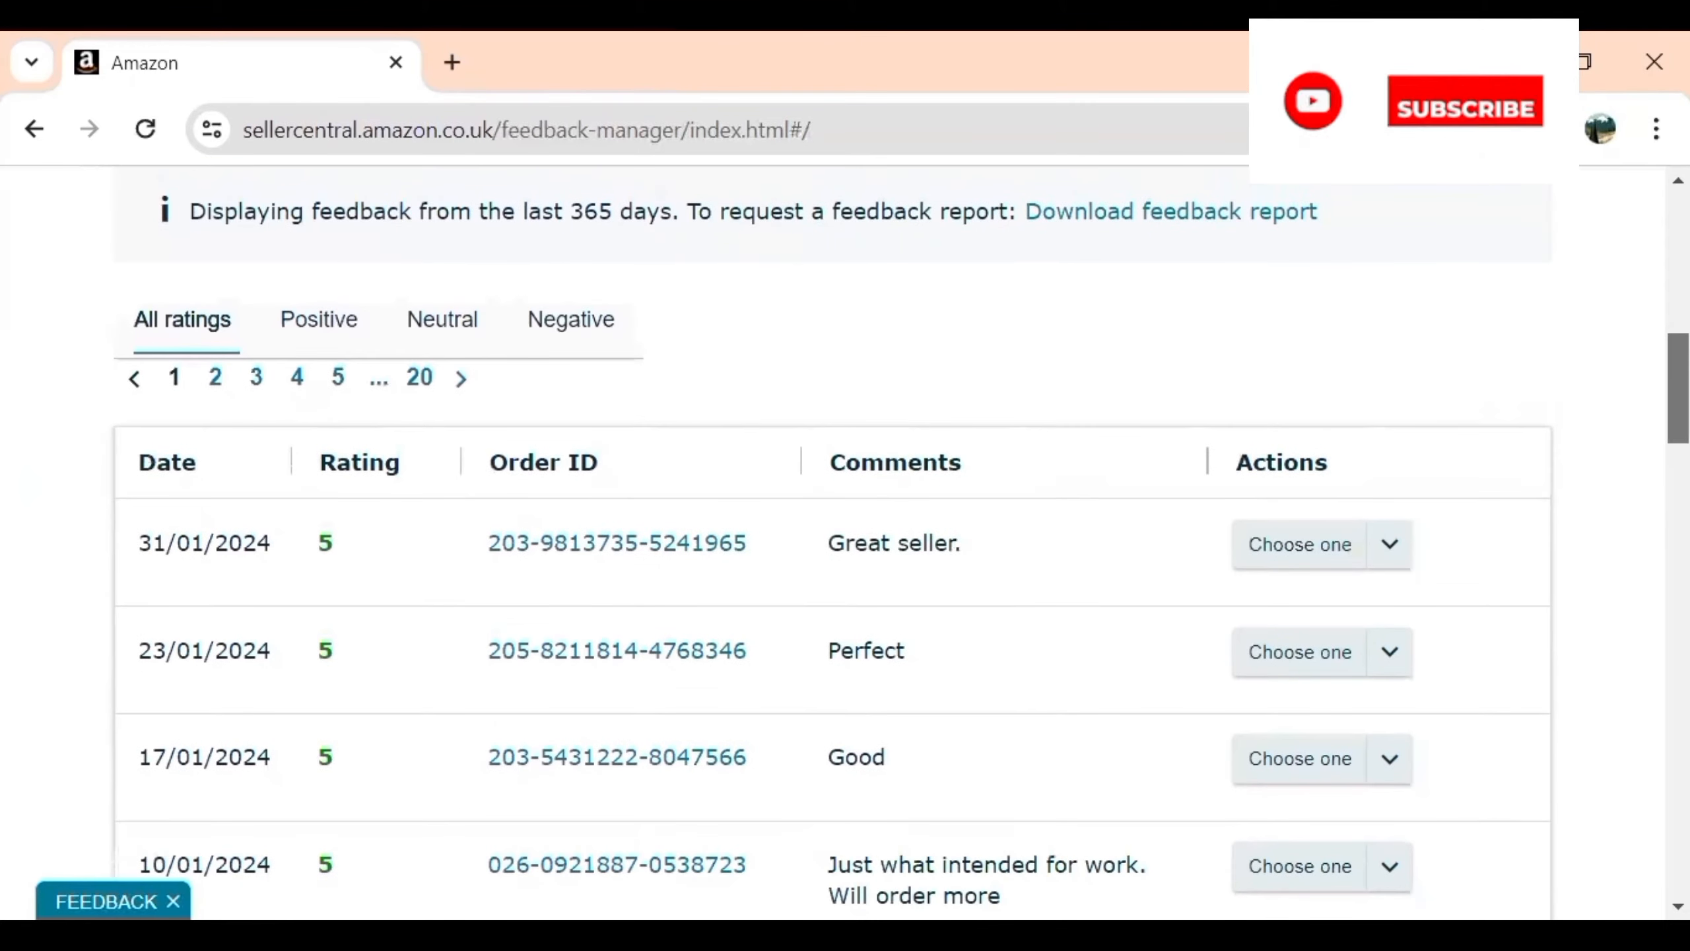
scroll(845, 553, down, 3)
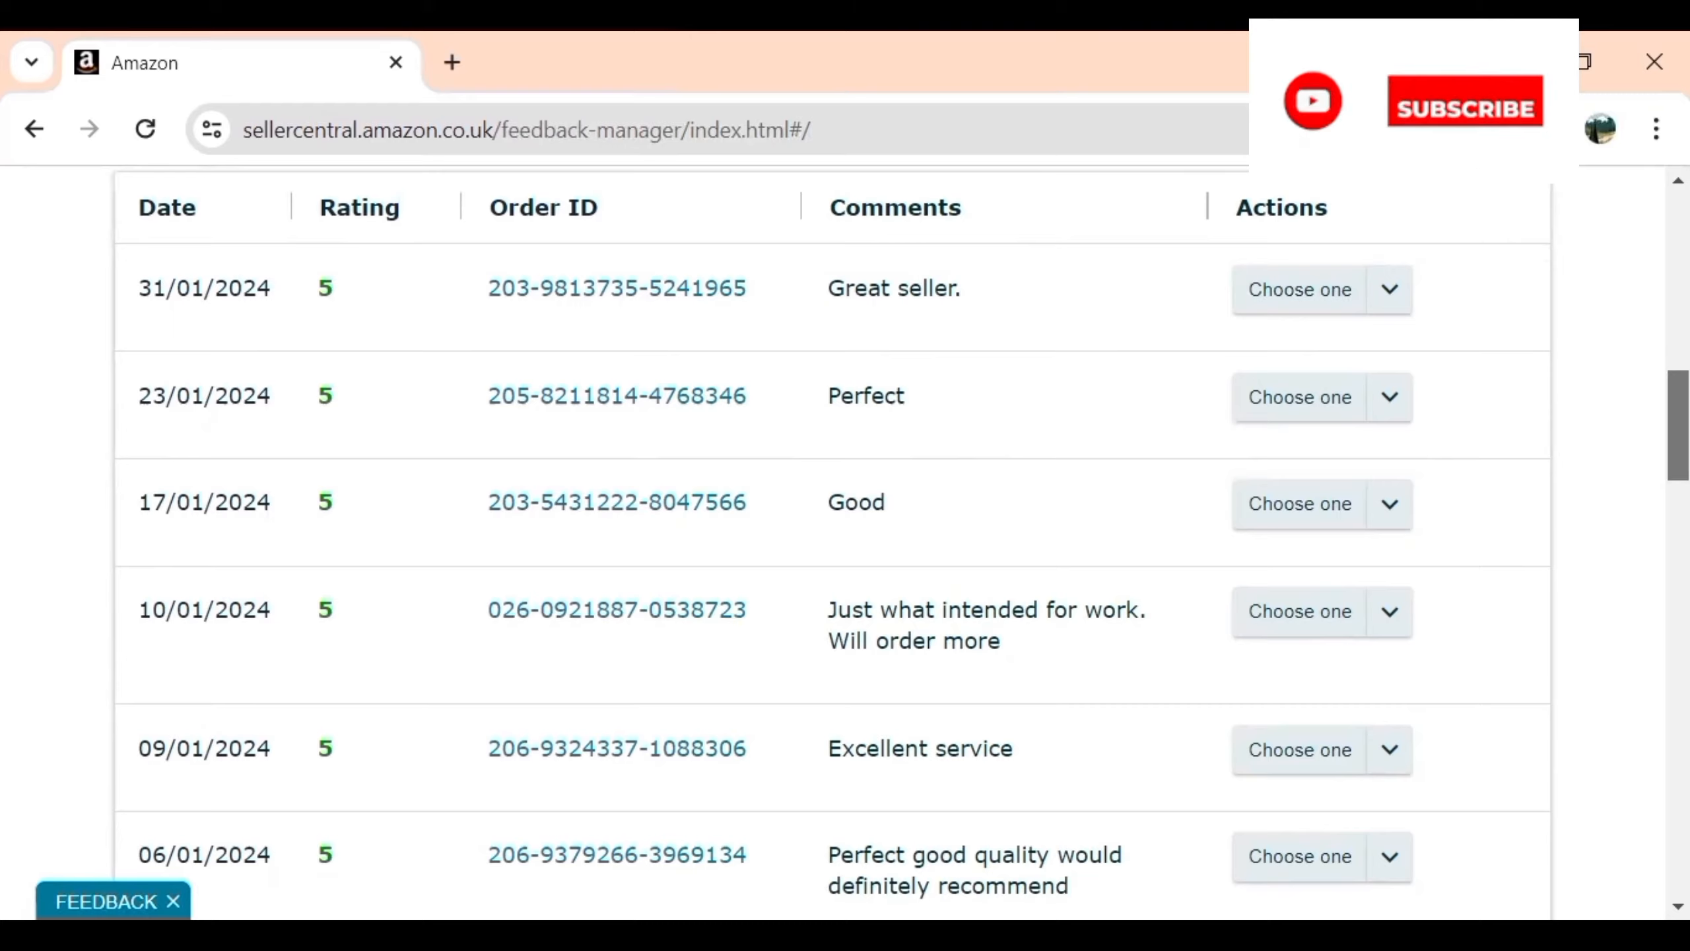
scroll(878, 595, down, 12)
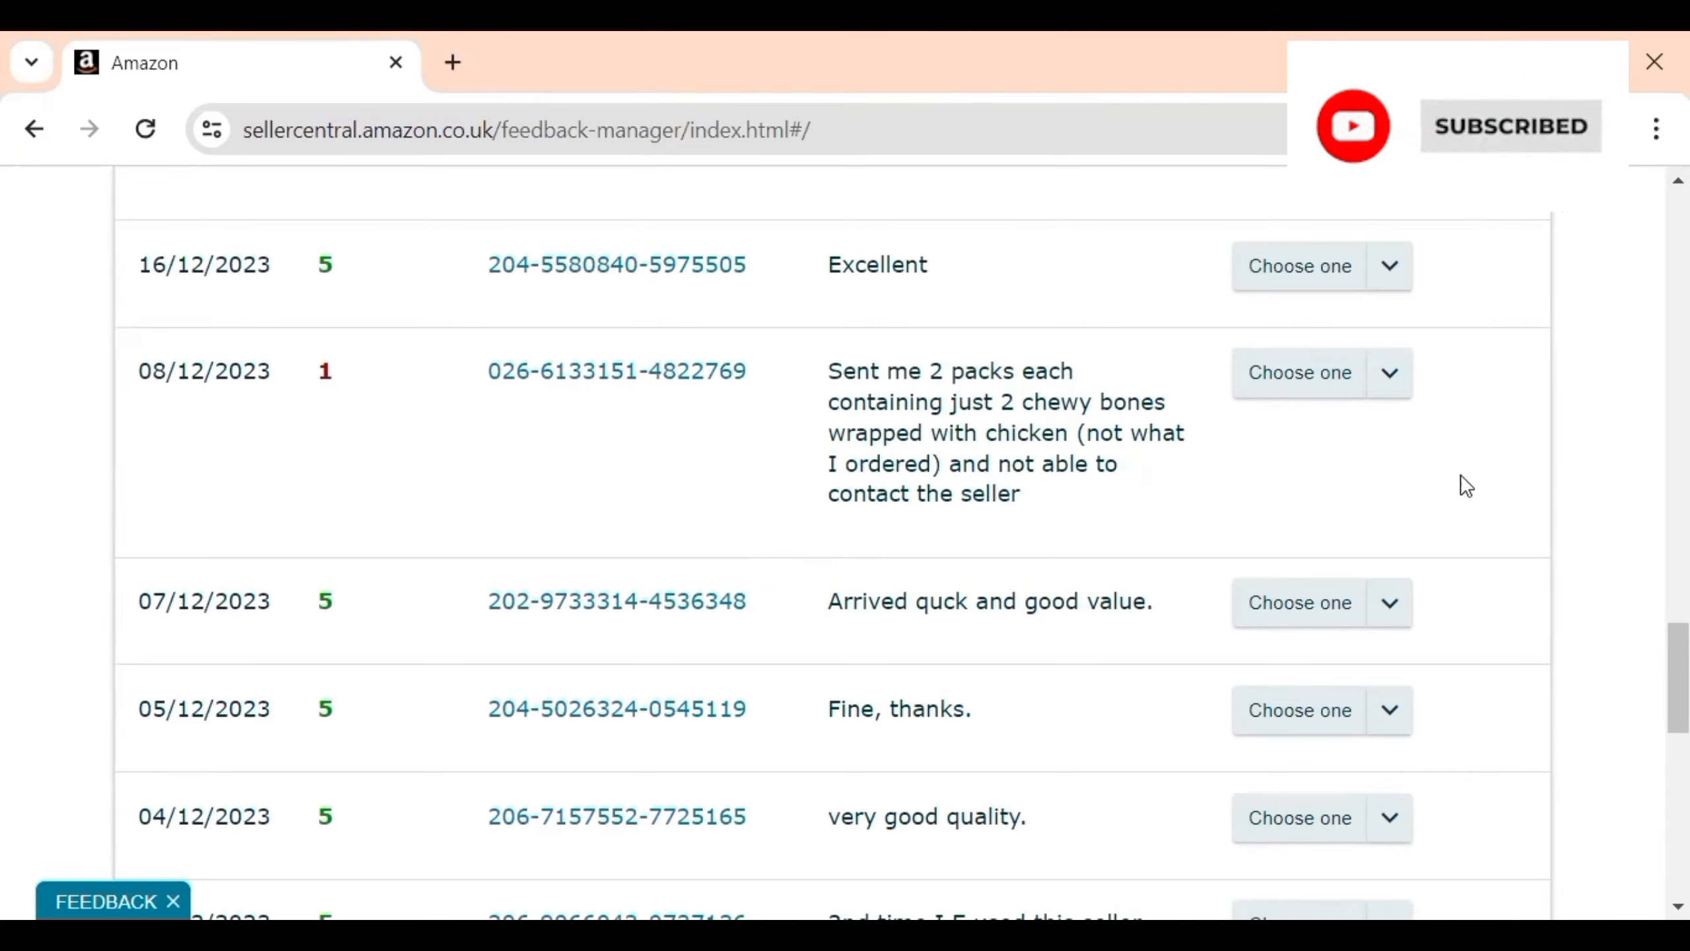
click(1390, 379)
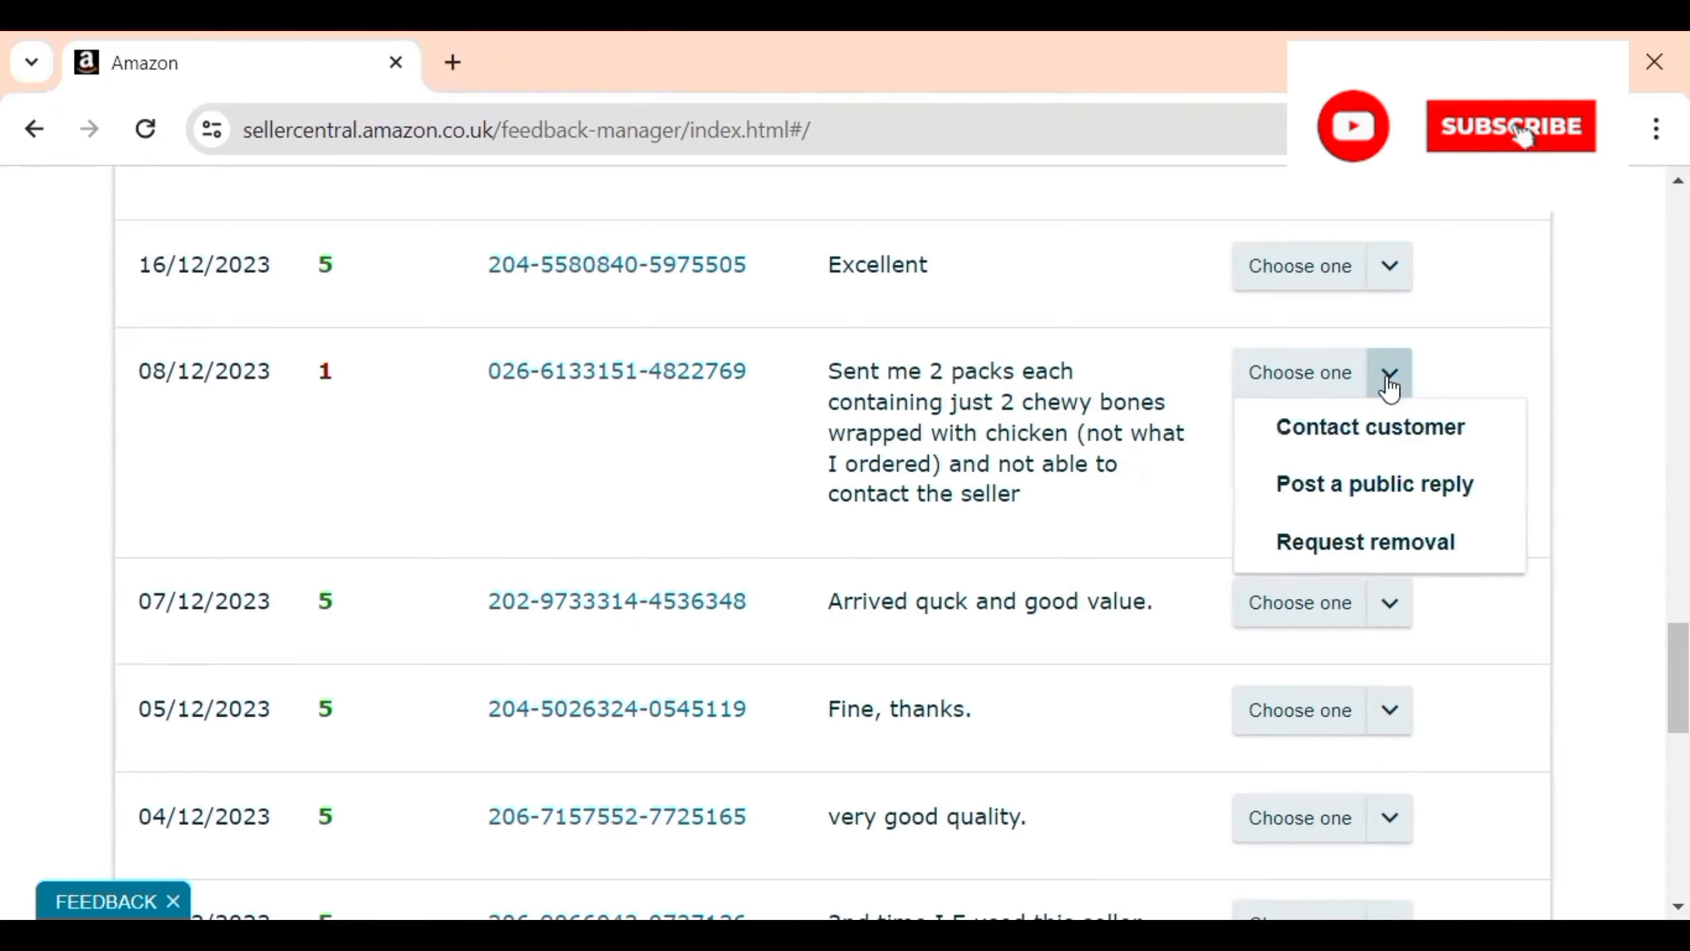
click(1387, 430)
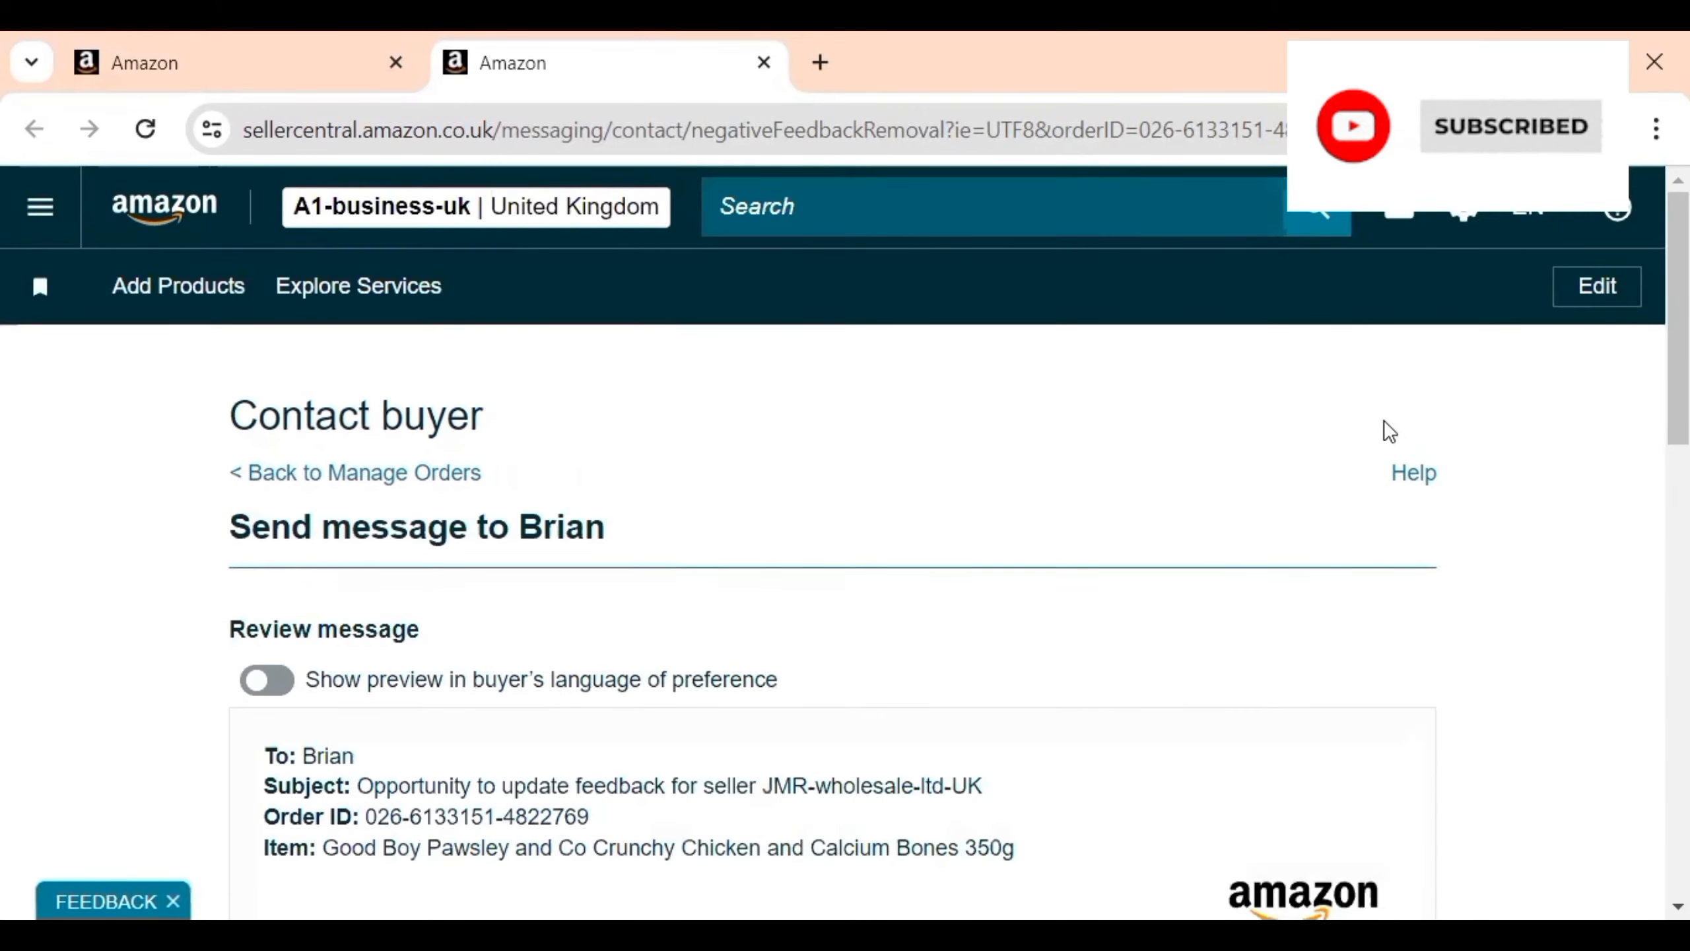
Step: Review the feedback-update message to the buyer, including its subject line, seller text and Update Seller Feedback link
scroll(1618, 440, down, 3)
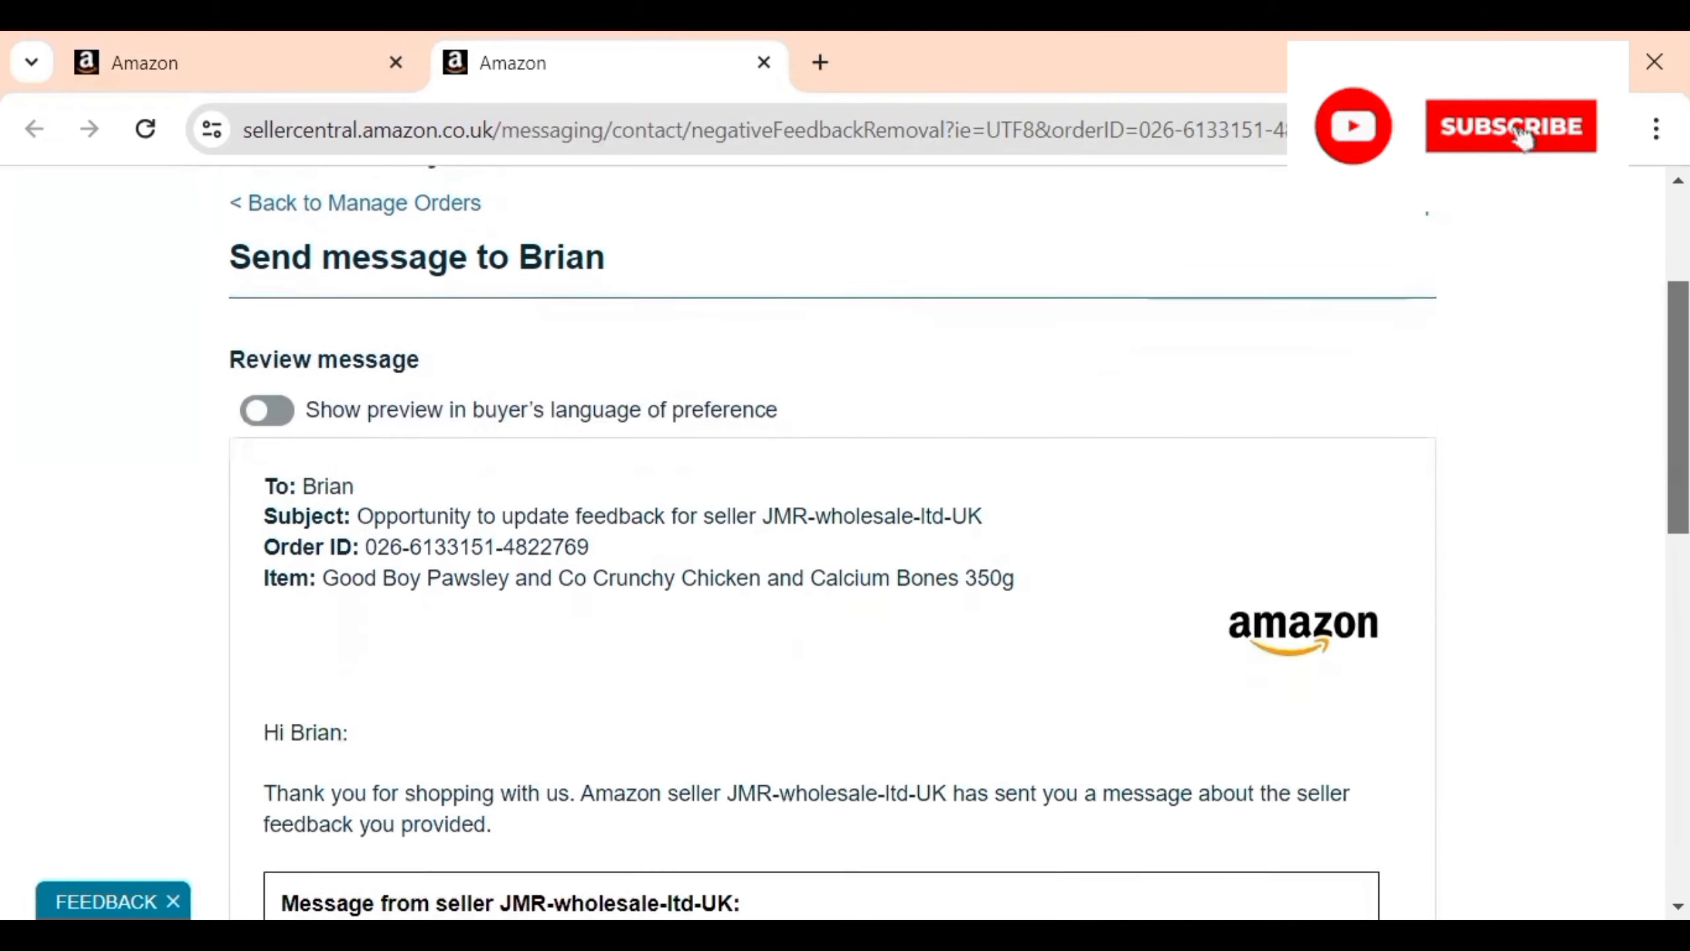
scroll(832, 533, down, 3)
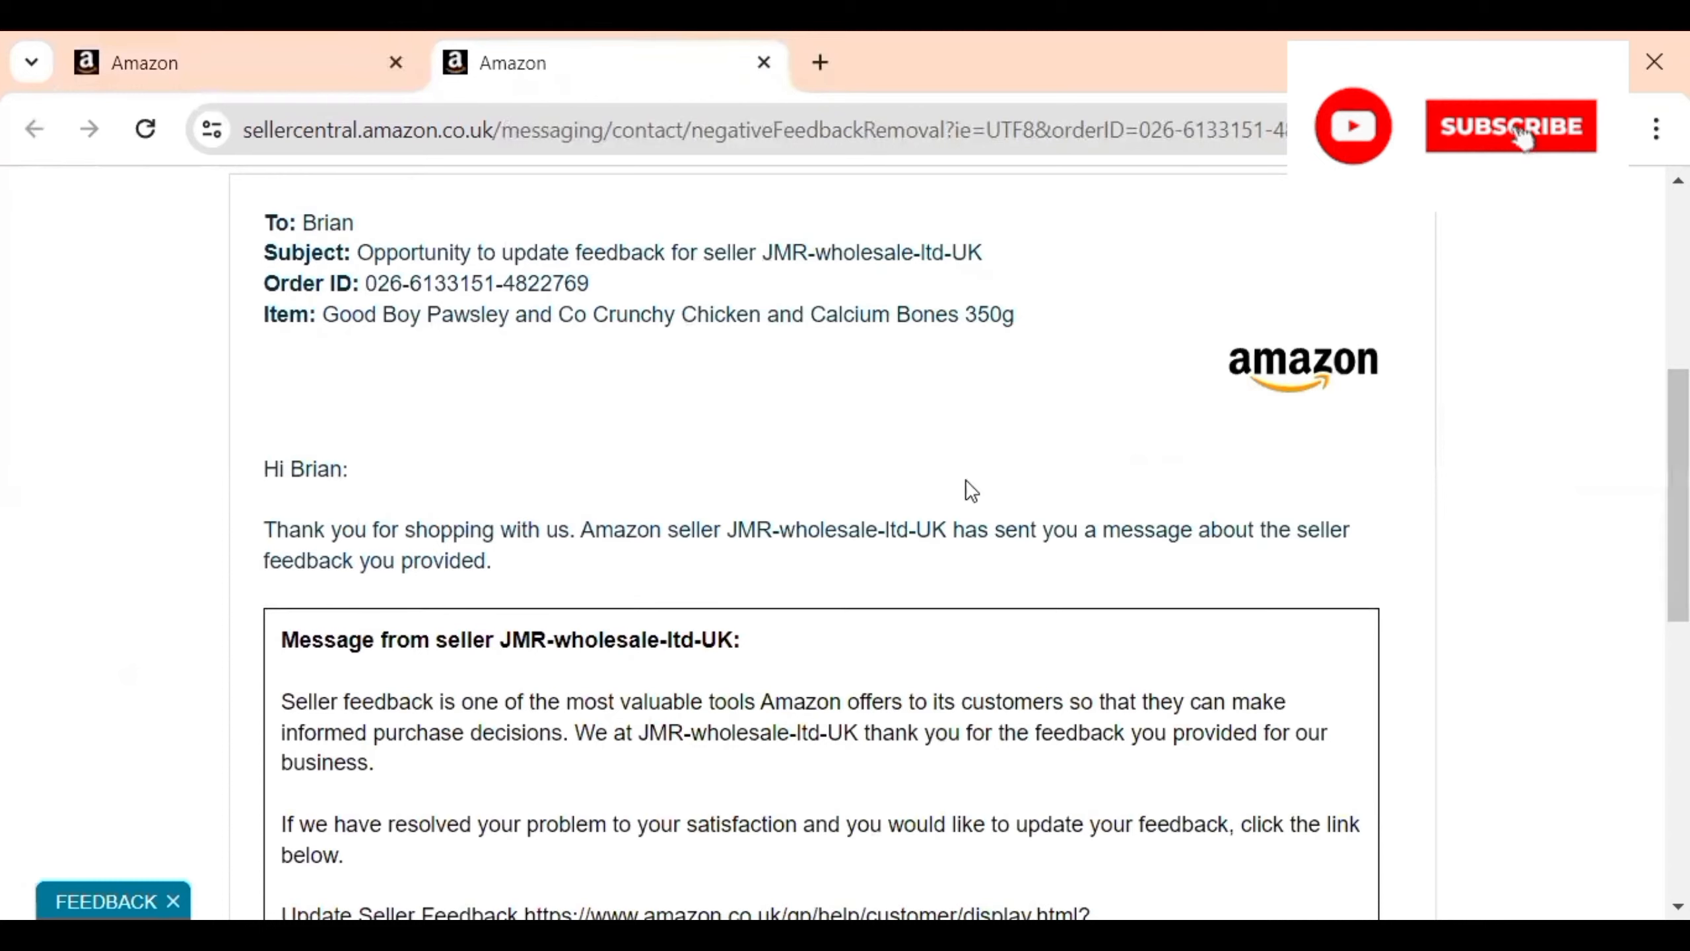
drag(260, 254, 1011, 255)
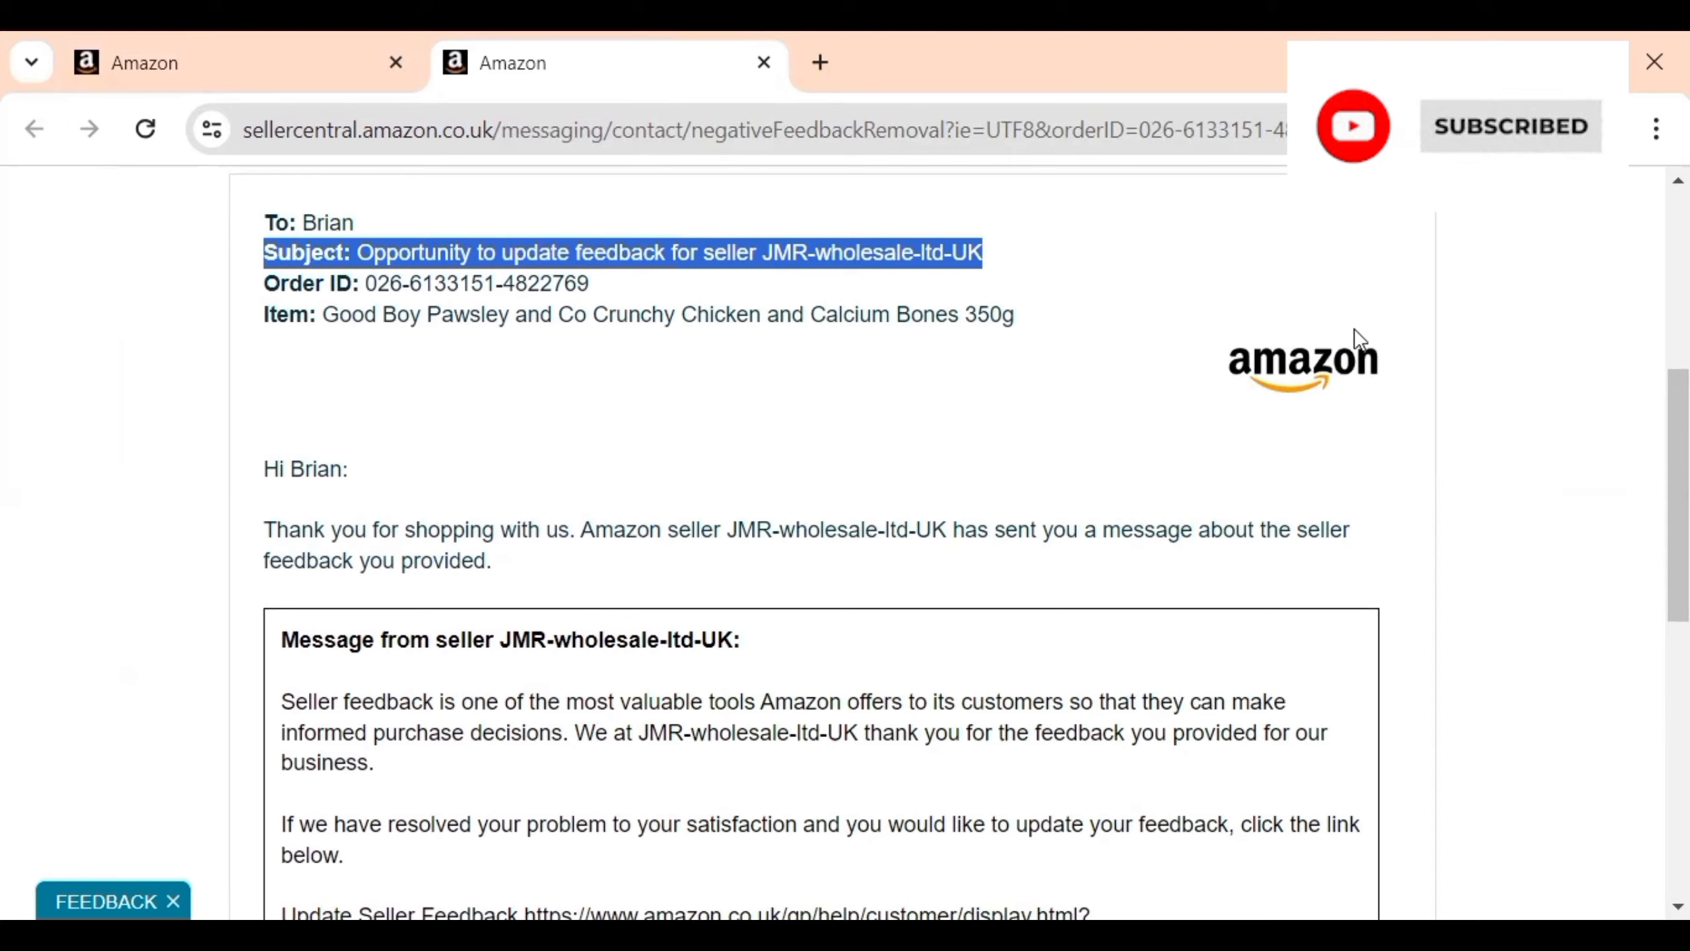
scroll(828, 546, down, 4)
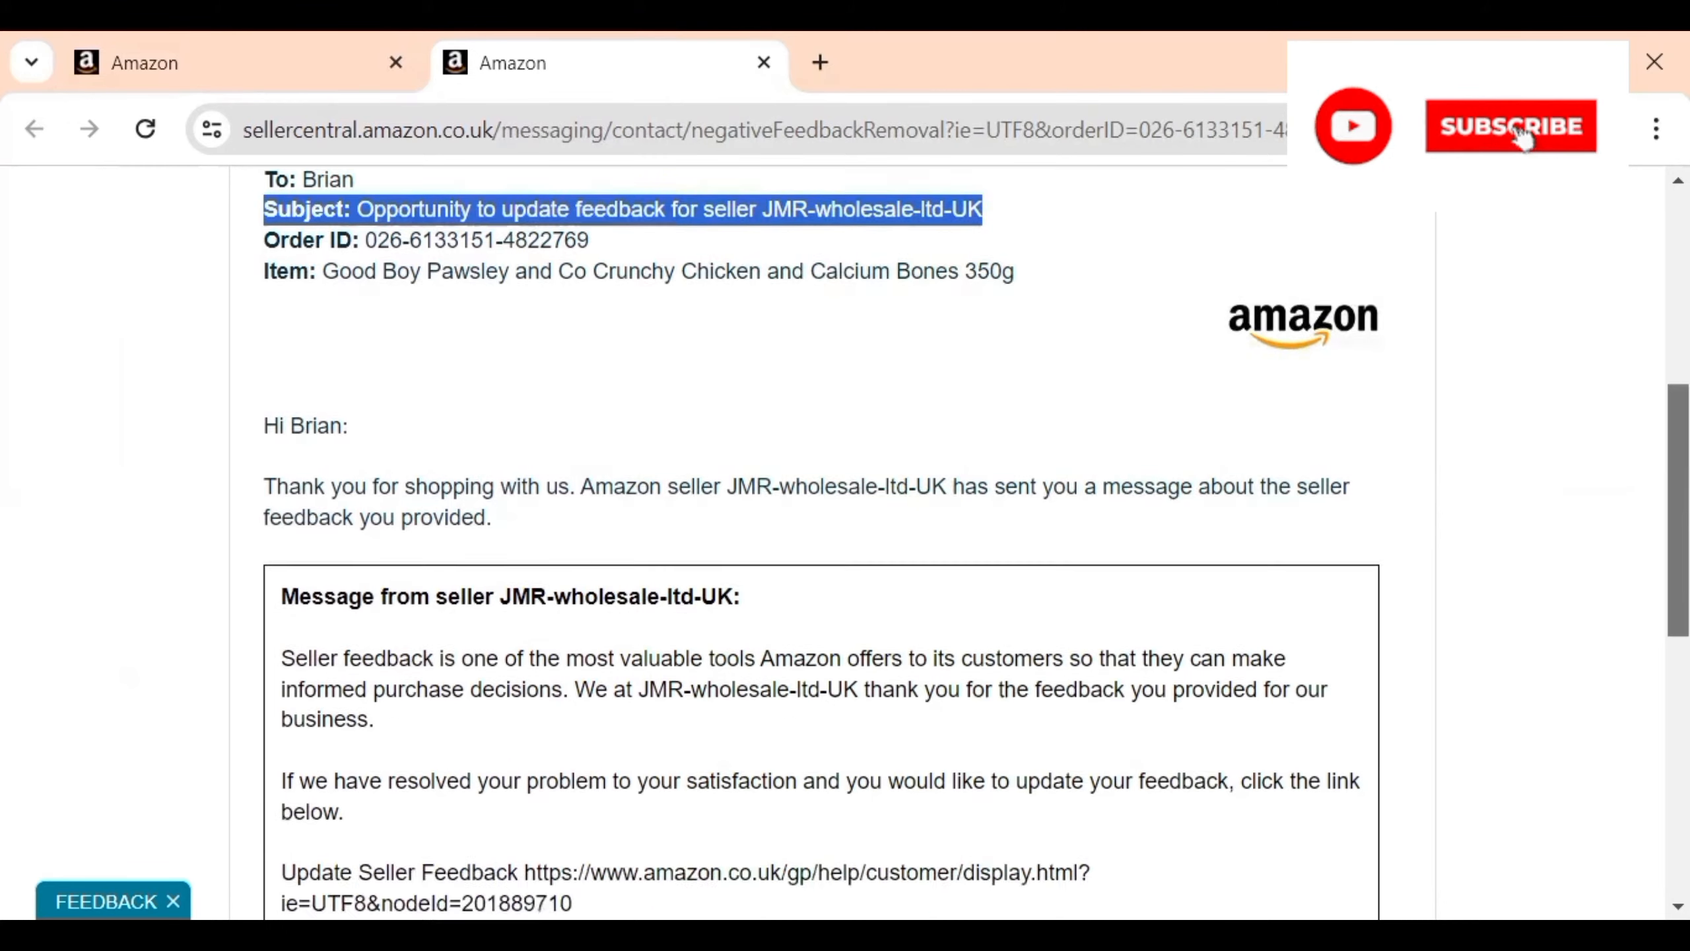
drag(1678, 585, 1678, 599)
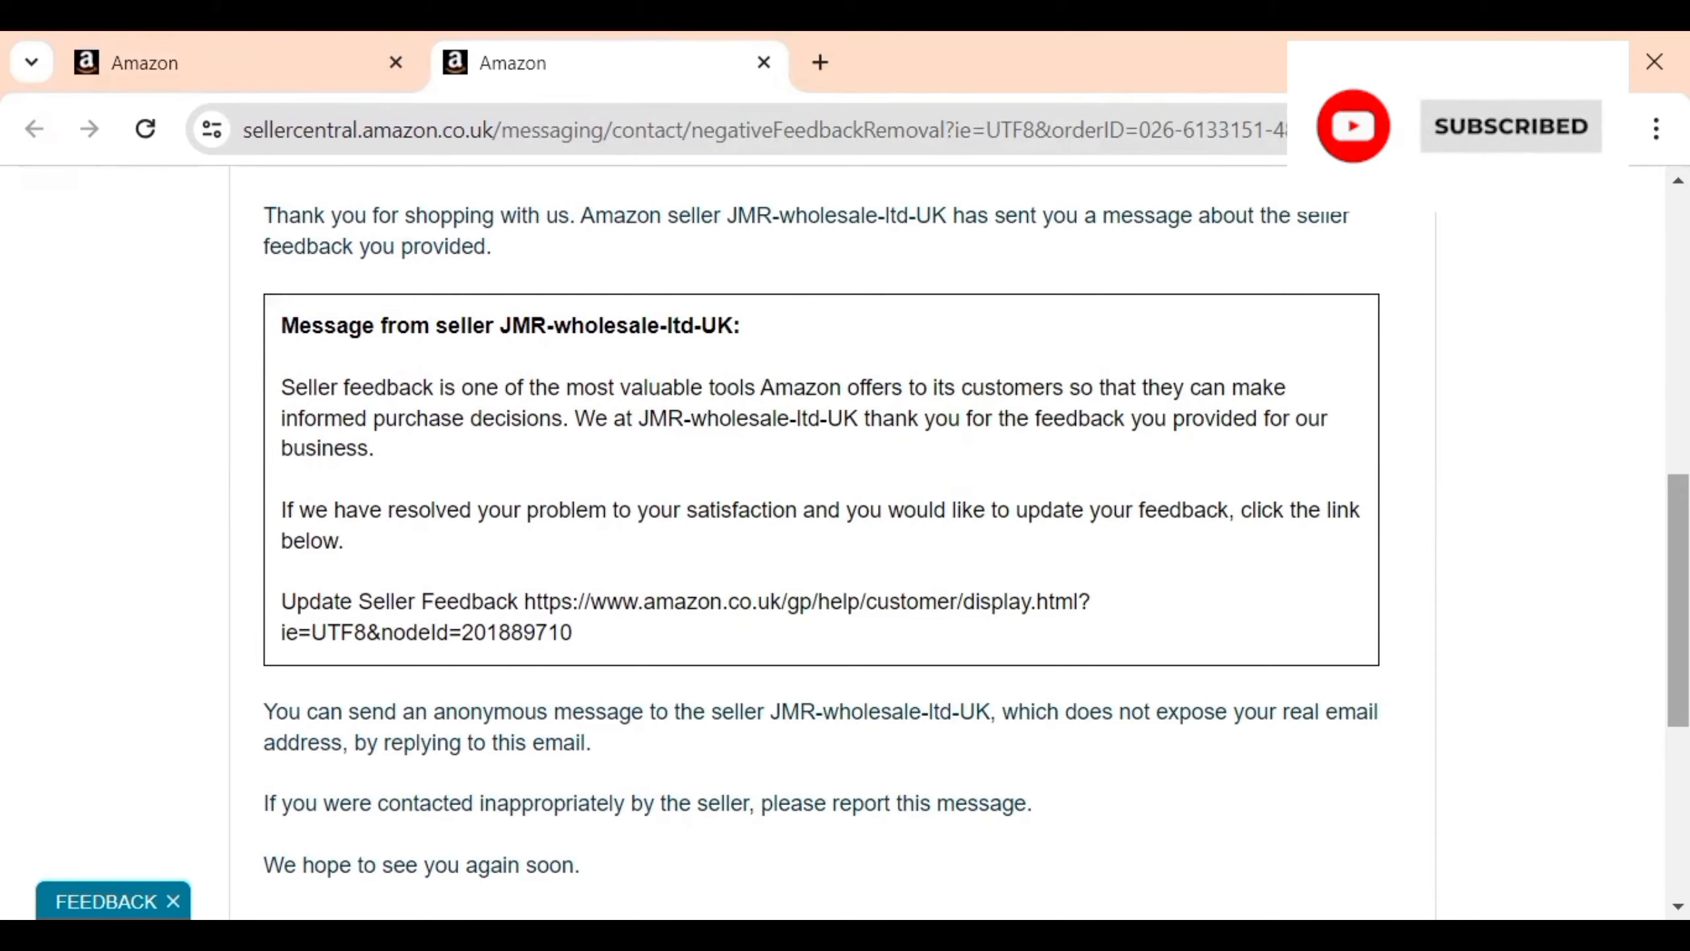
scroll(832, 543, down, 3)
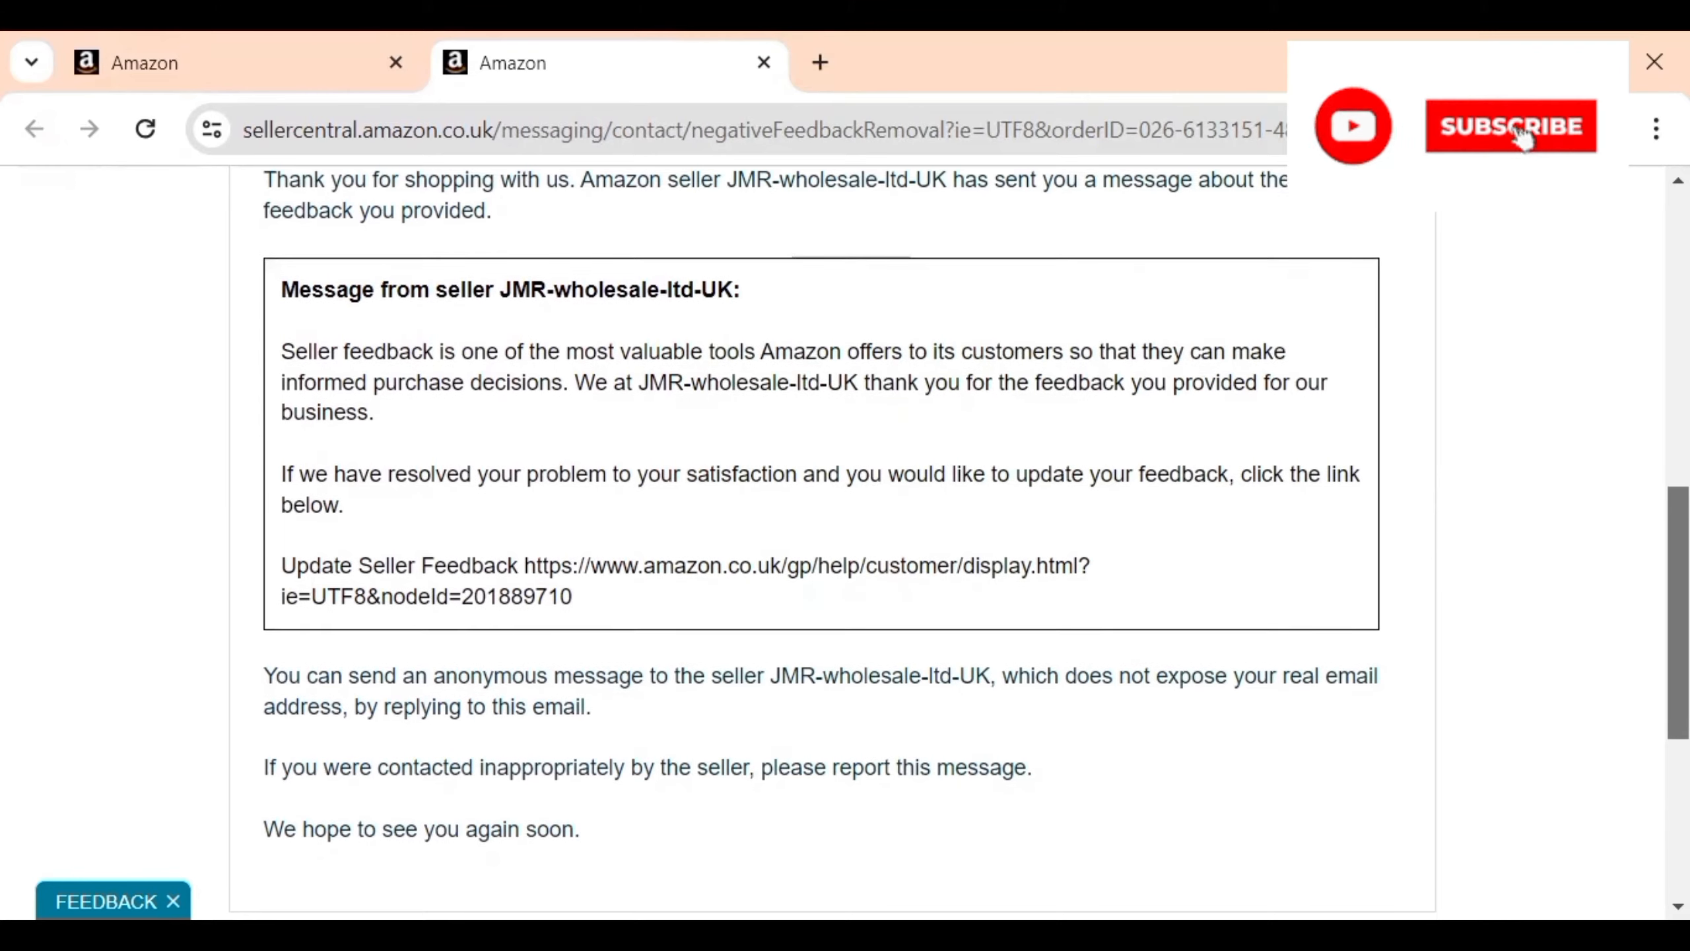
drag(1678, 651, 1678, 646)
click(277, 450)
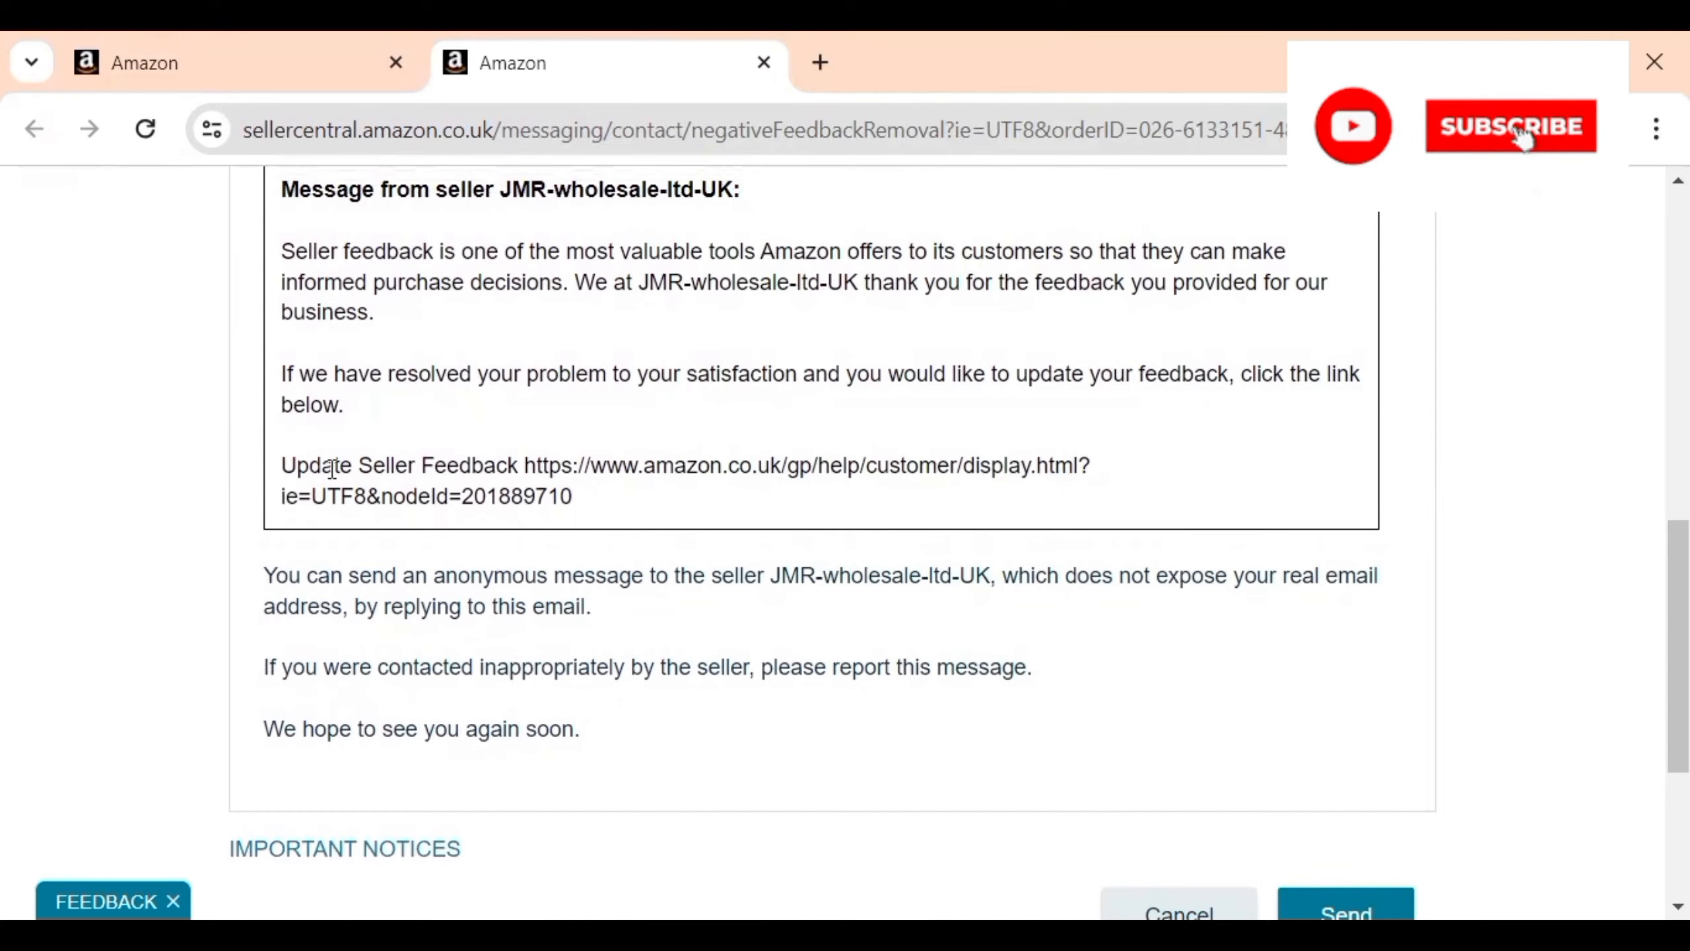
key(ctrl+a)
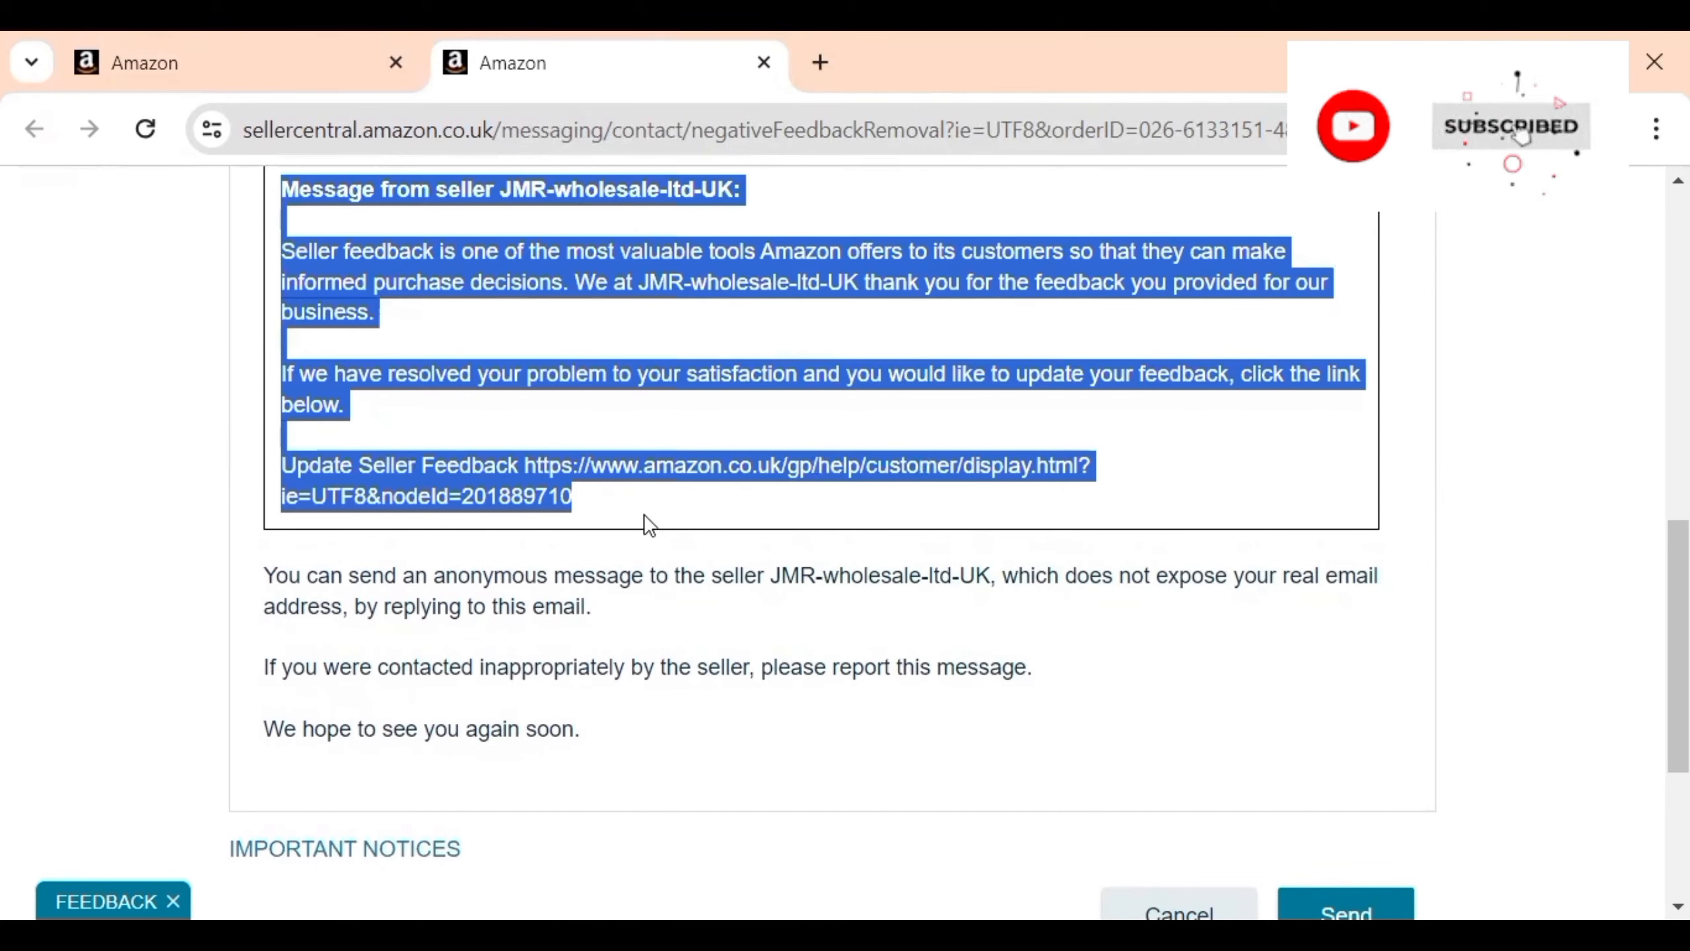
click(228, 463)
drag(290, 465, 637, 512)
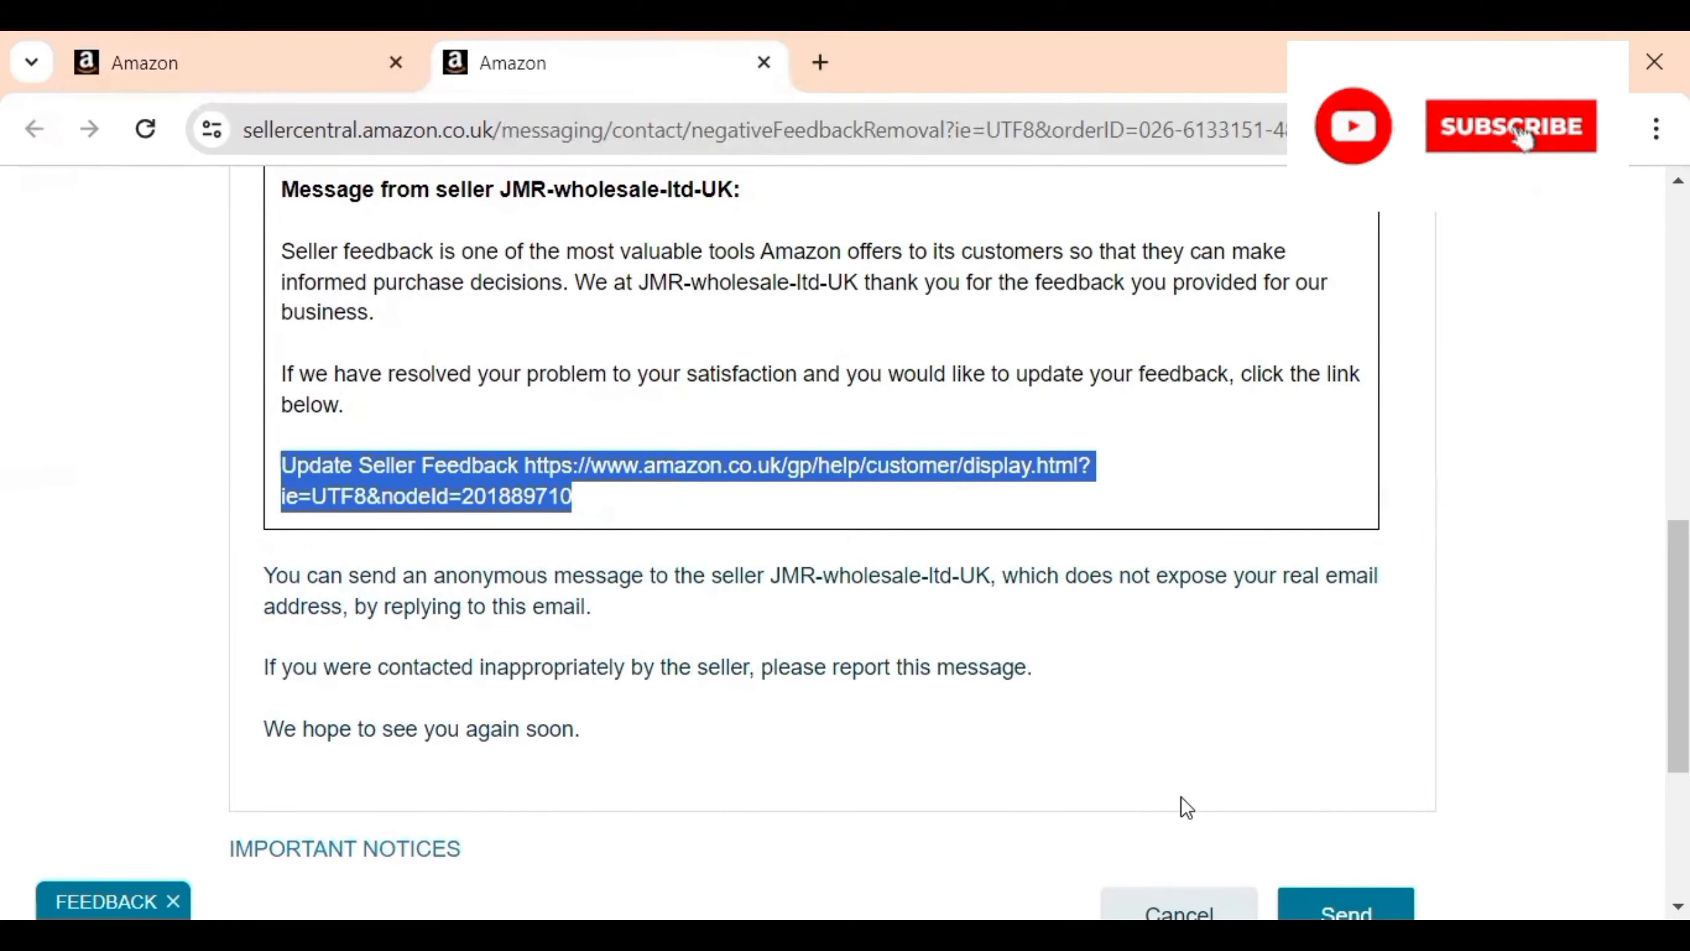
Step: Return to the Feedback Manager and open the public reply form for the 1-star feedback dated 08/12/2023
scroll(832, 467, down, 4)
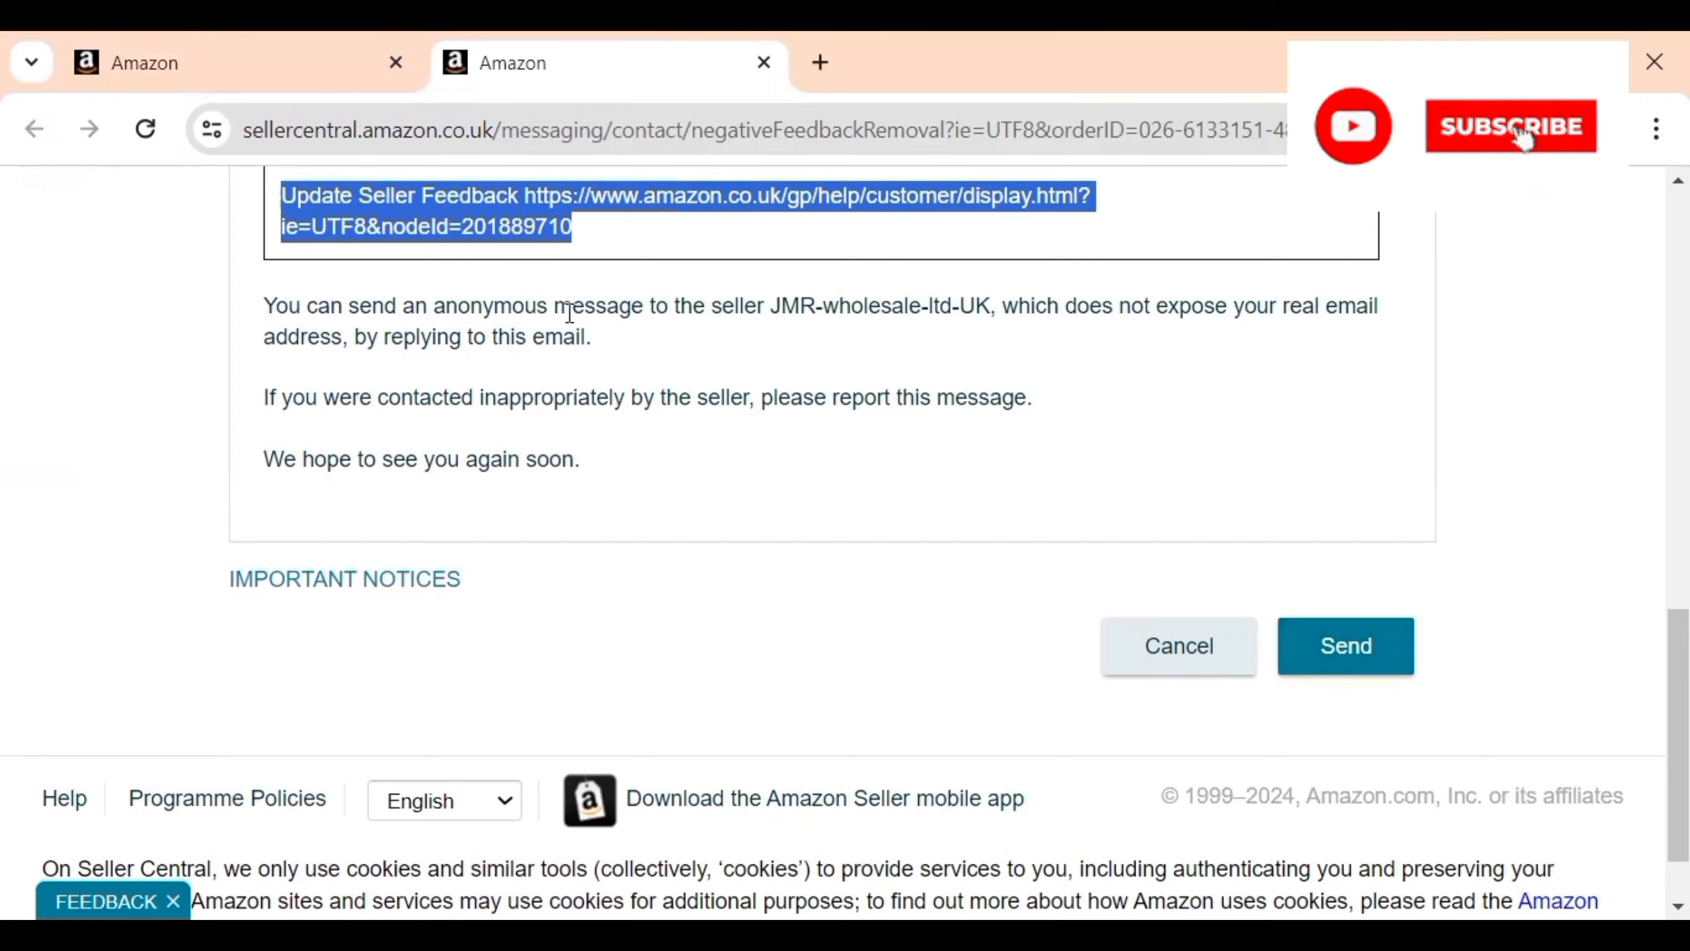
click(235, 34)
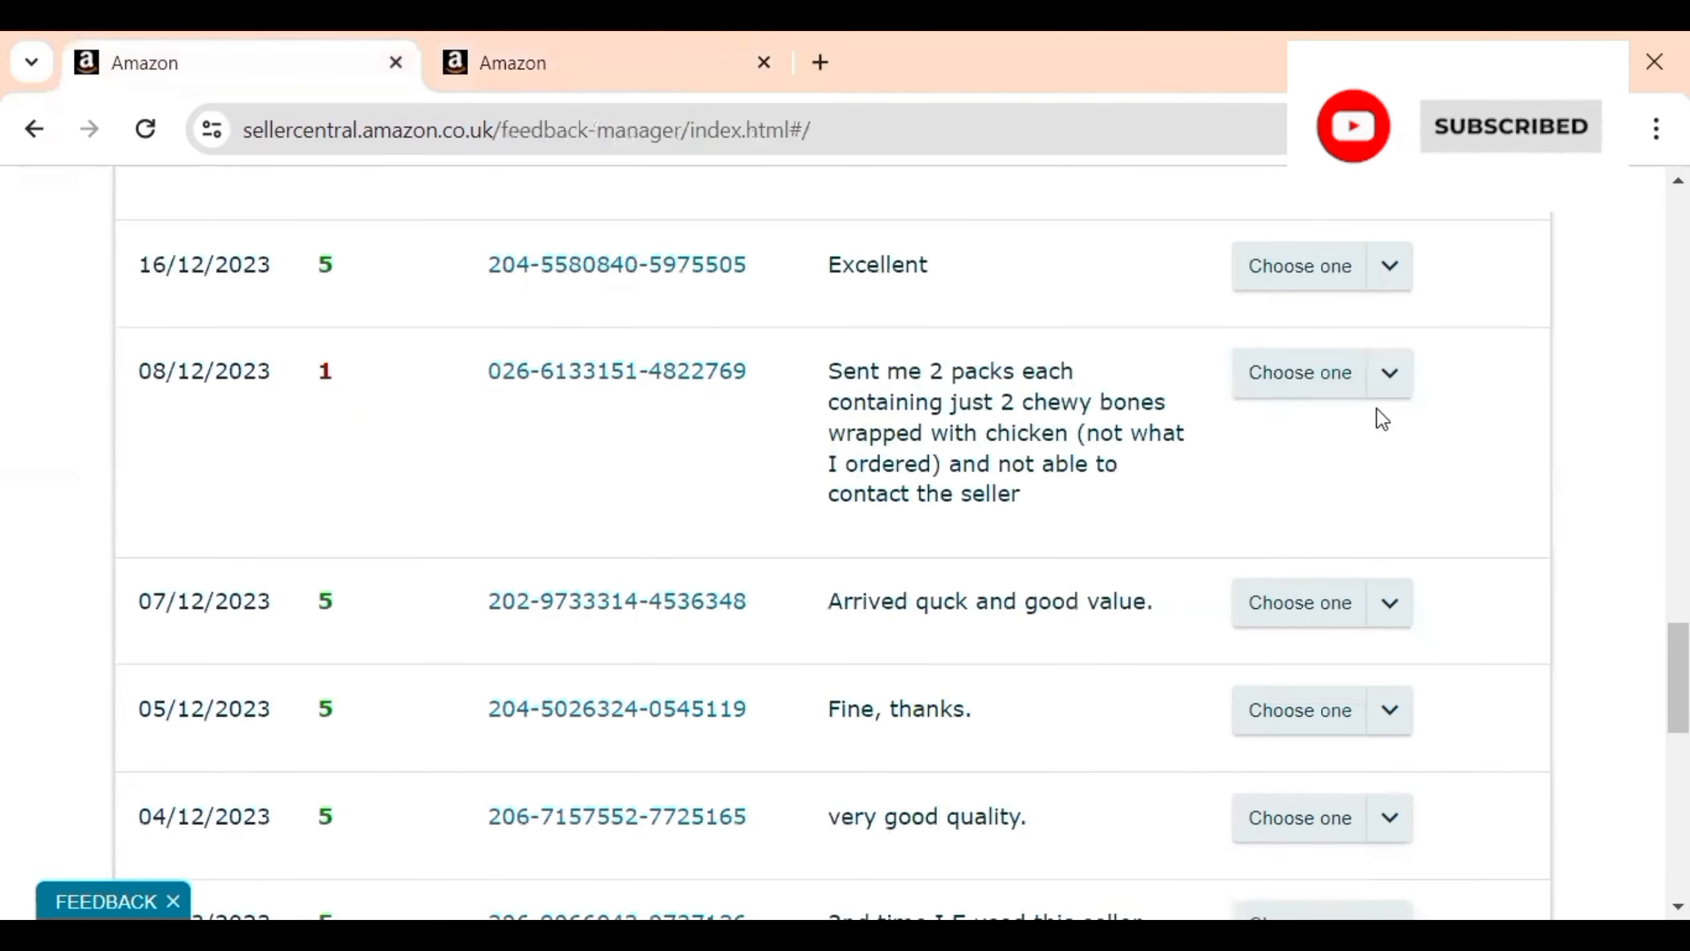
click(1398, 381)
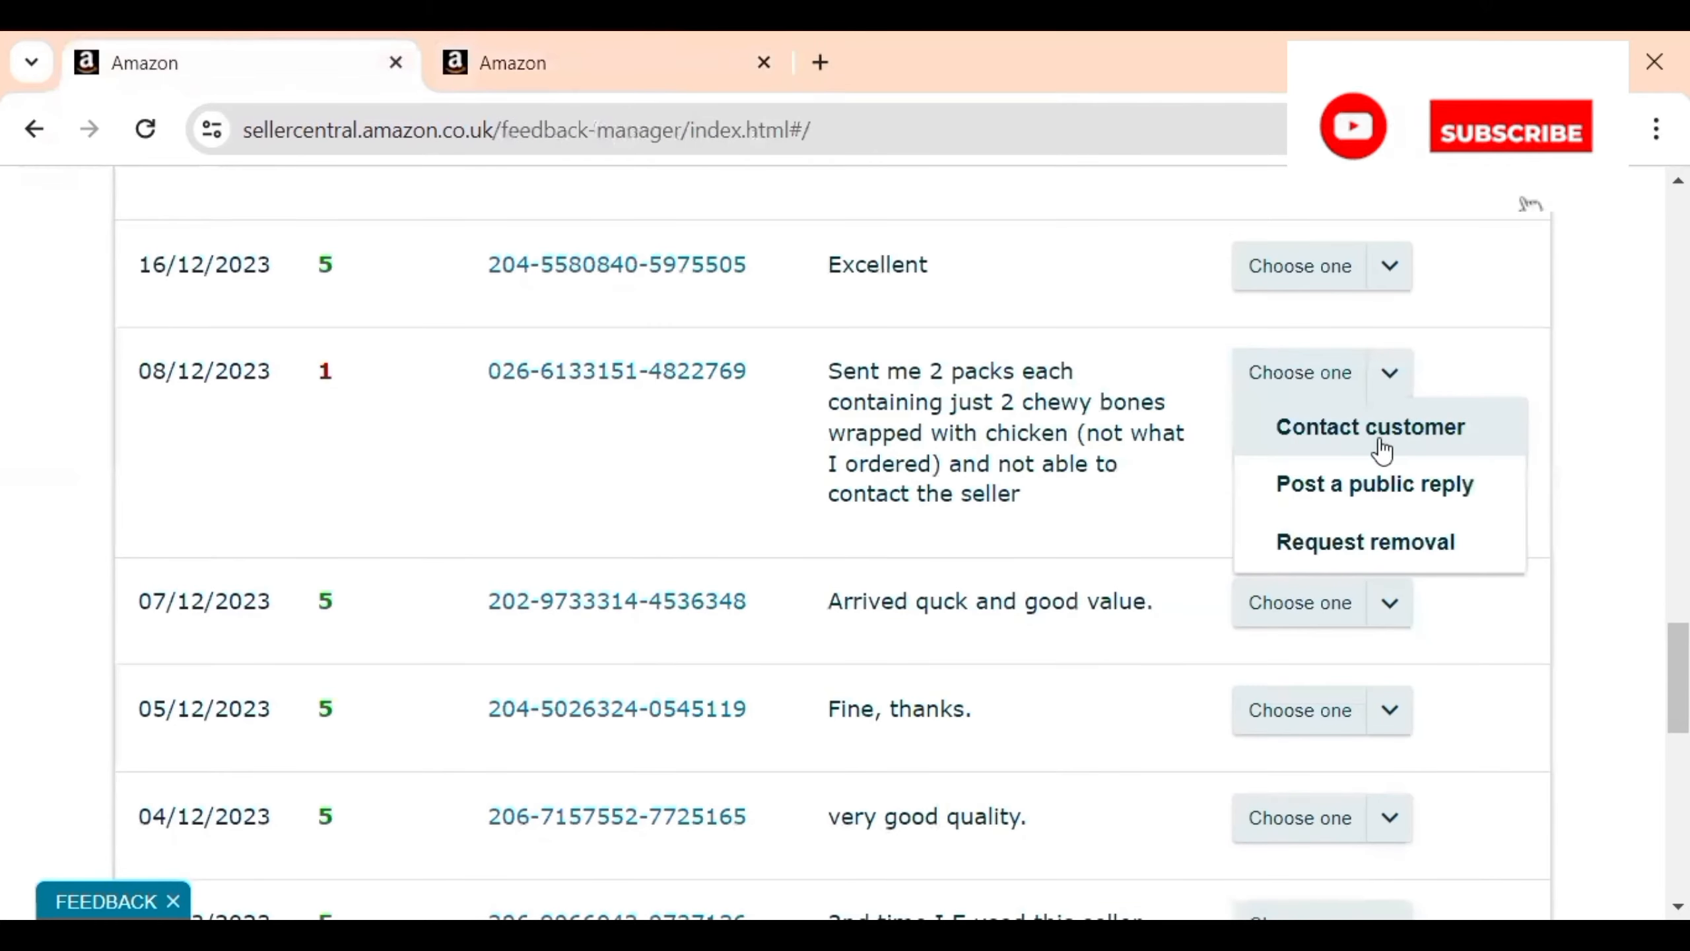
click(1368, 497)
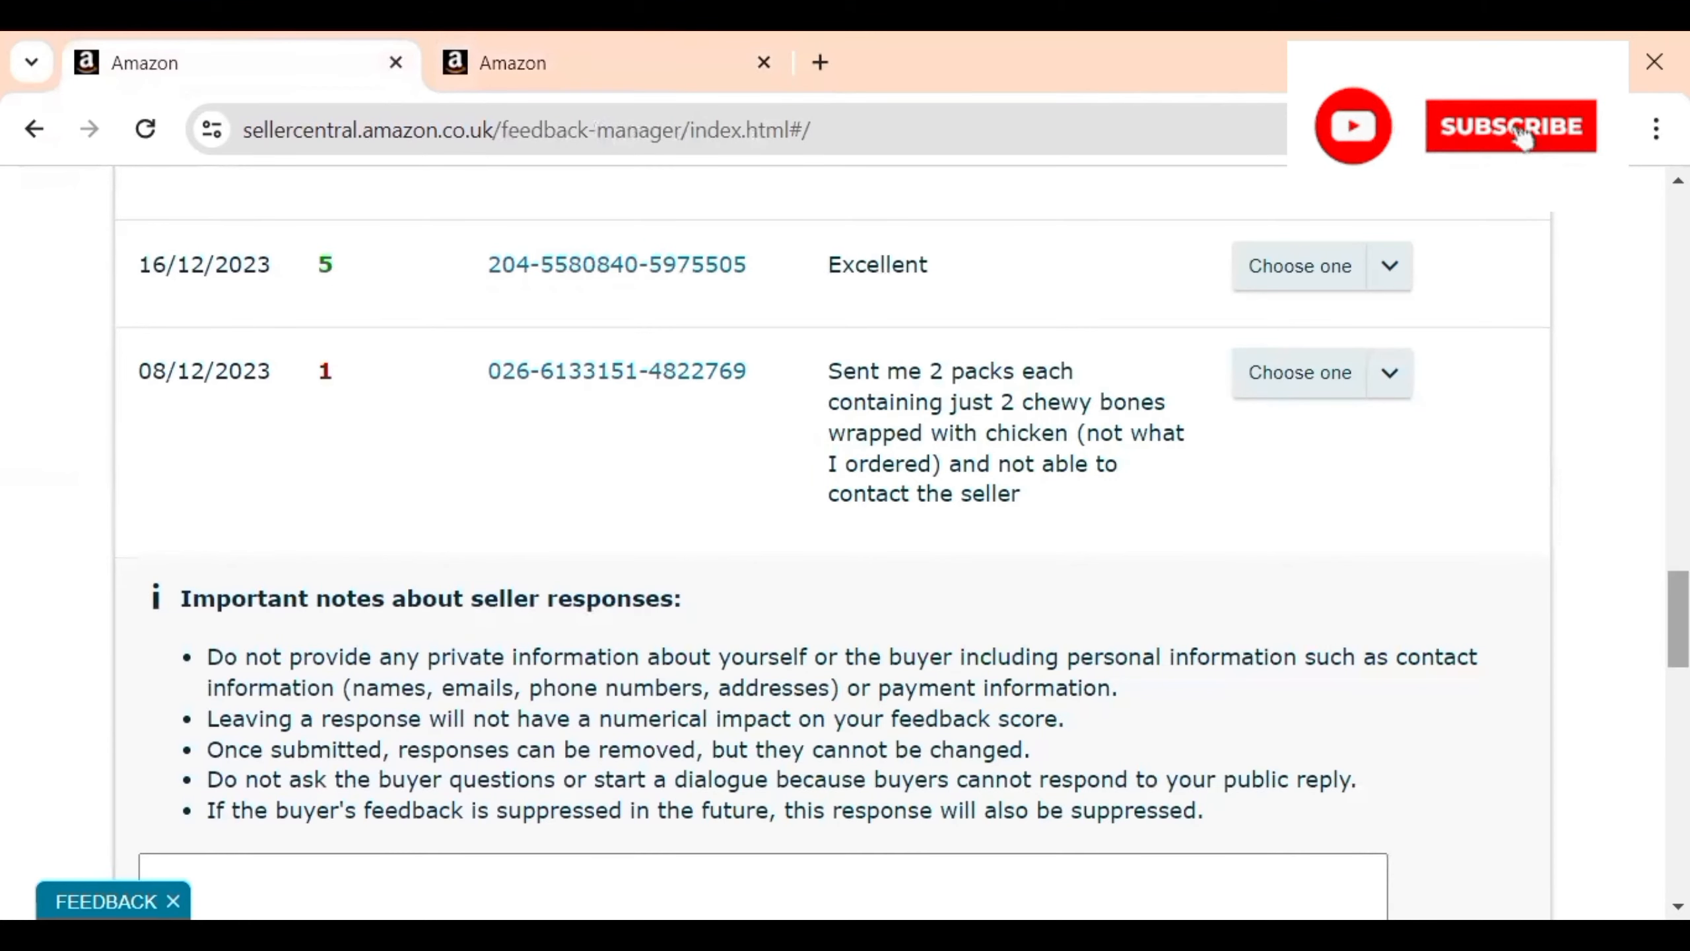
drag(1678, 620, 1678, 657)
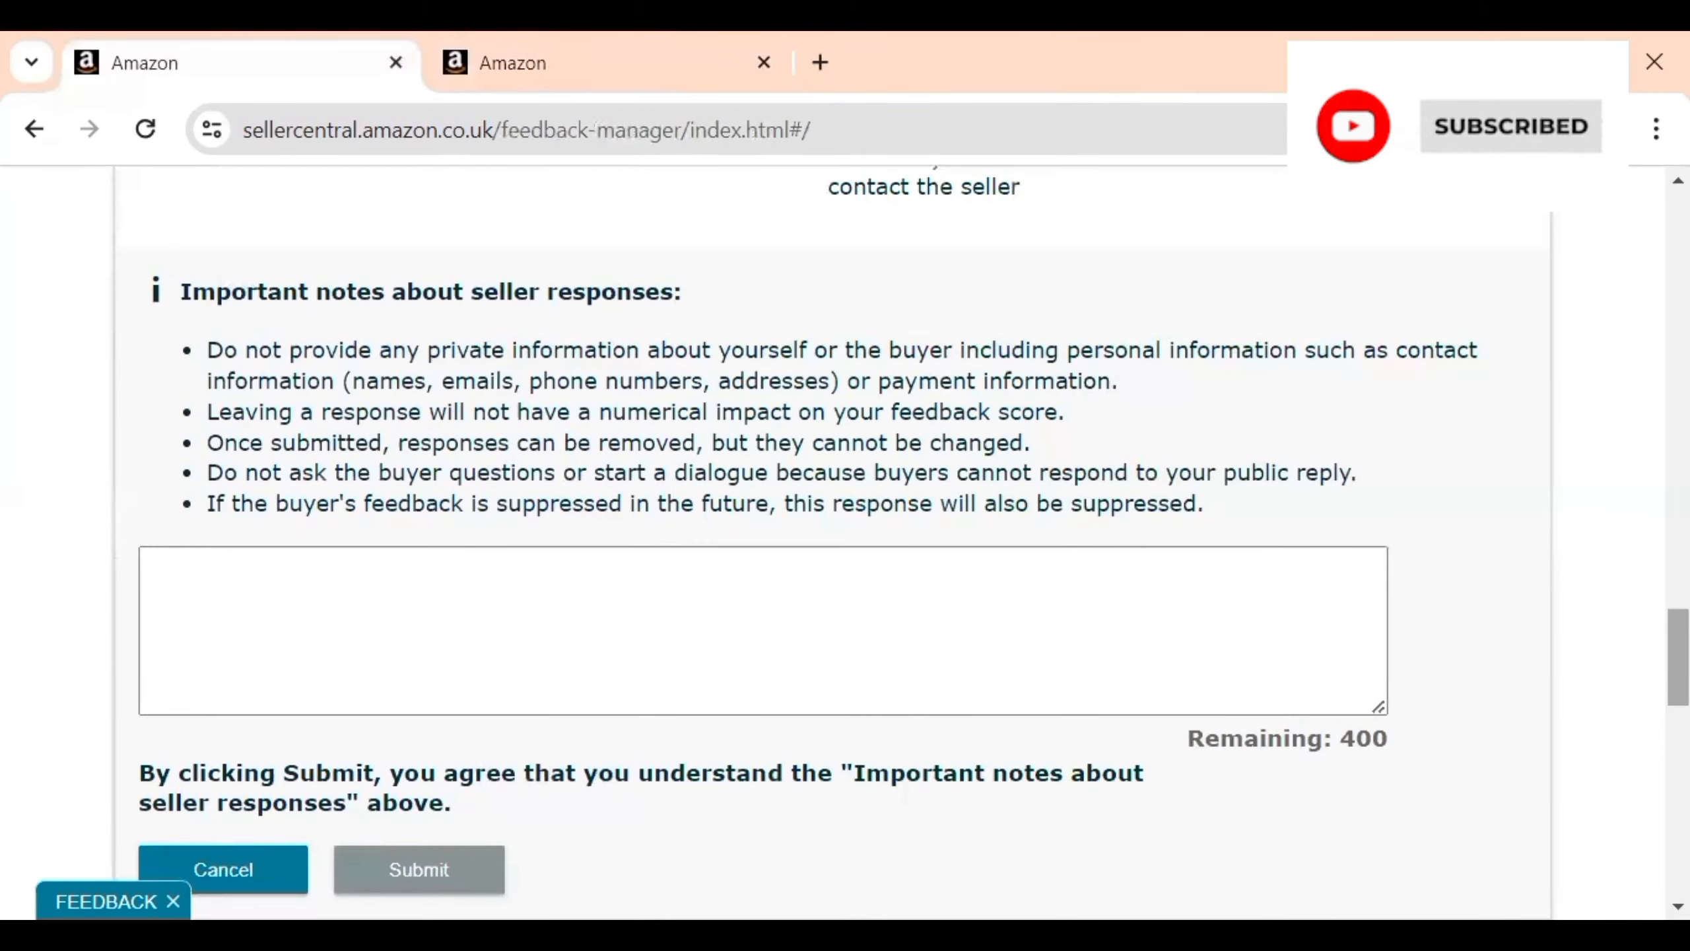
Step: Enter the trial text "jgh" in the public reply and clear it again
click(512, 639)
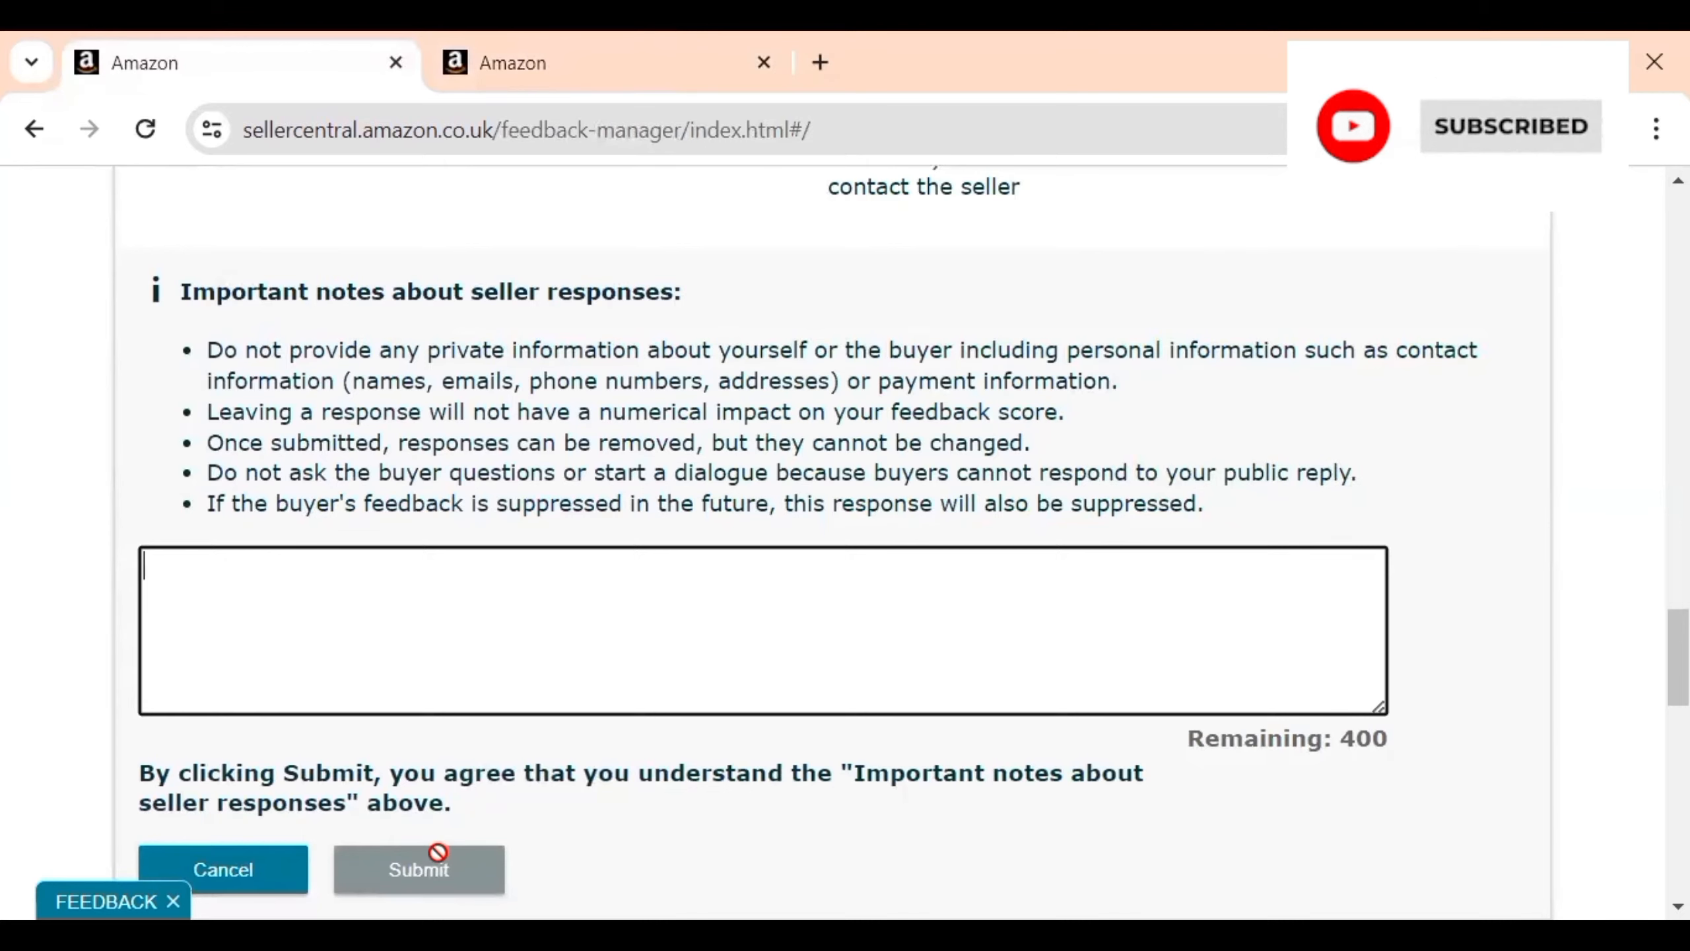
text(jgh)
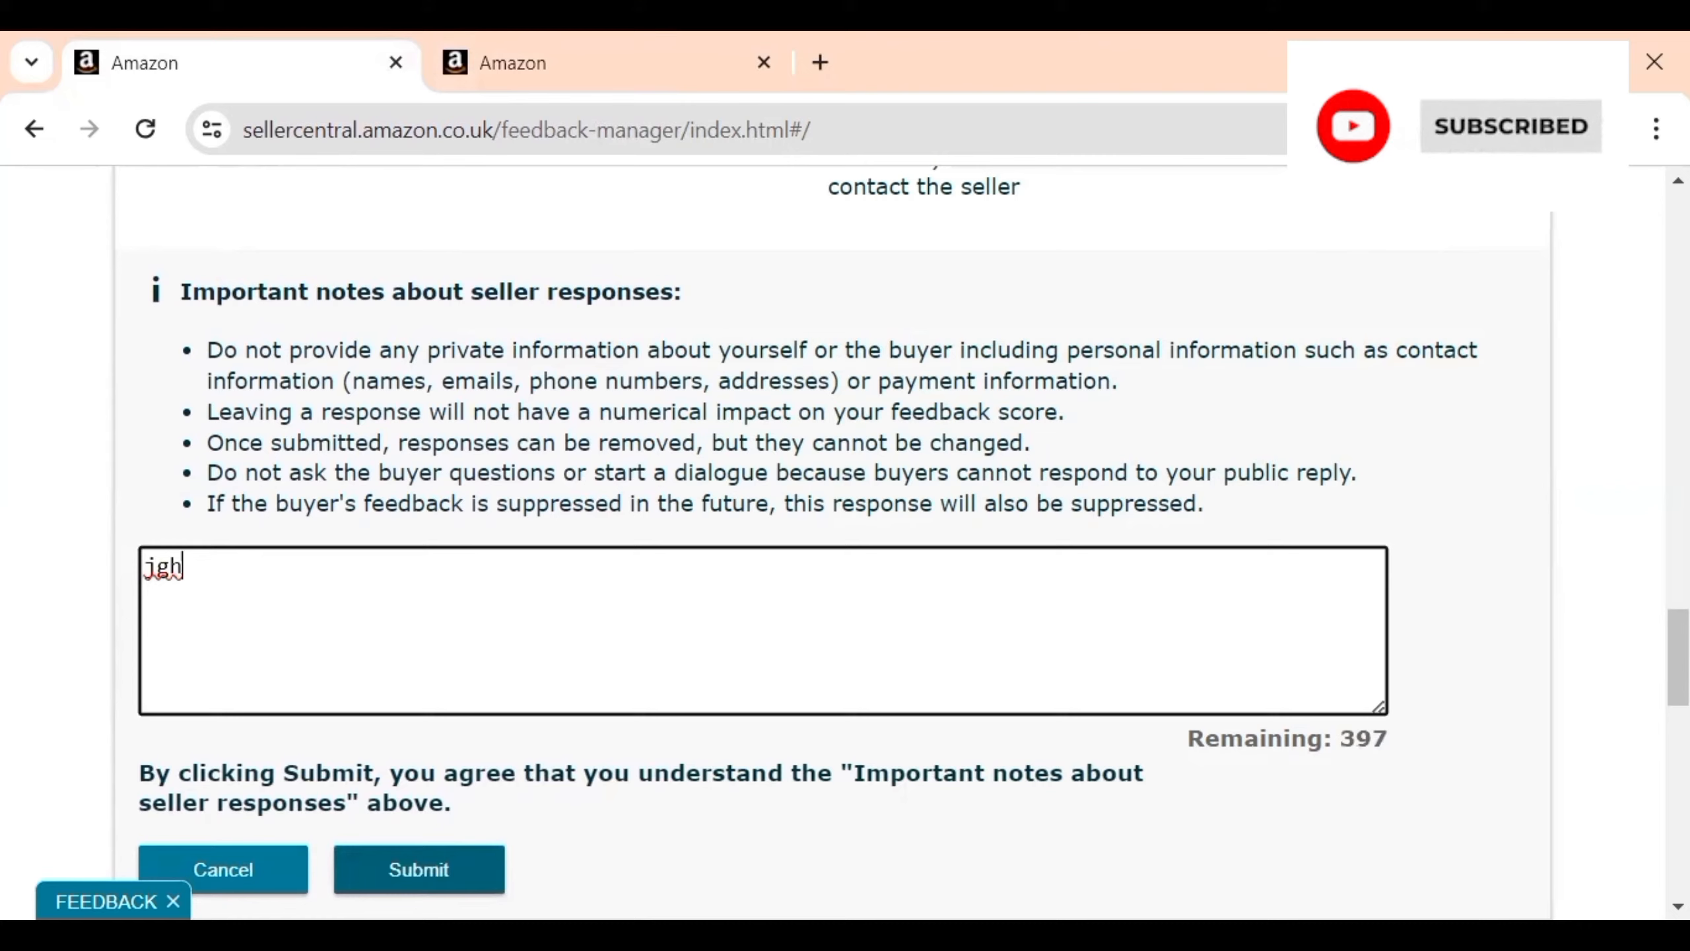
key(BackSpace)
key(BackSpace)
key(BackSpace)
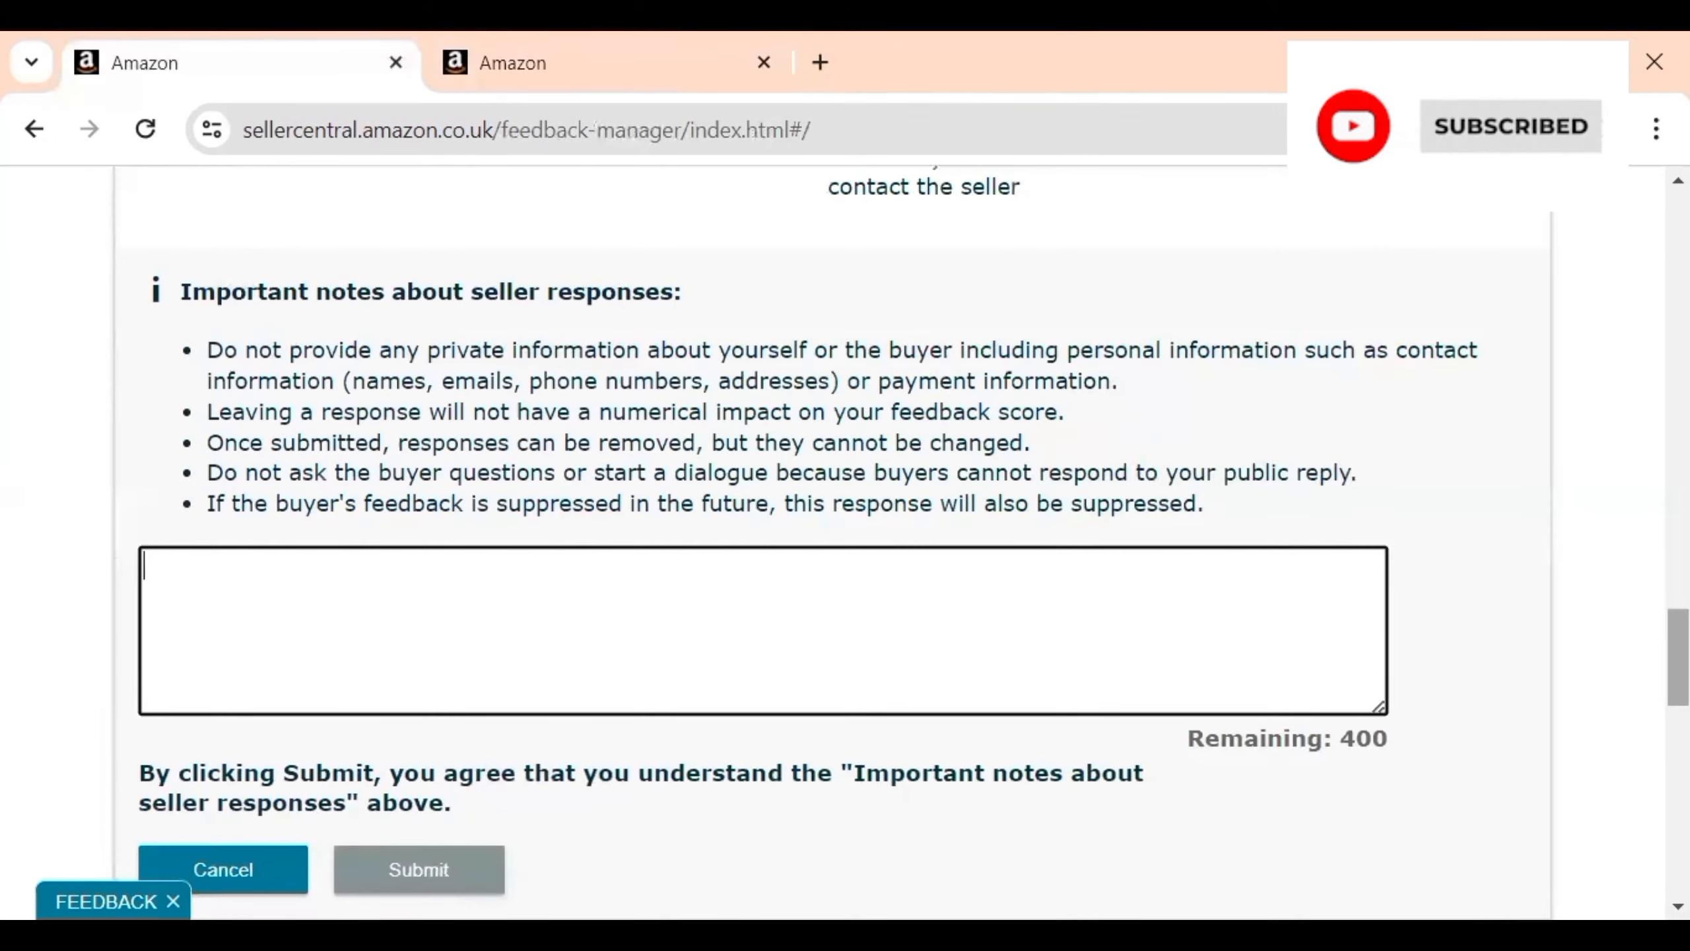
Step: Open the removal request for the 08/12/2023 1-star feedback and review Amazon's removal criteria and the eligibility question
scroll(1512, 544, up, 5)
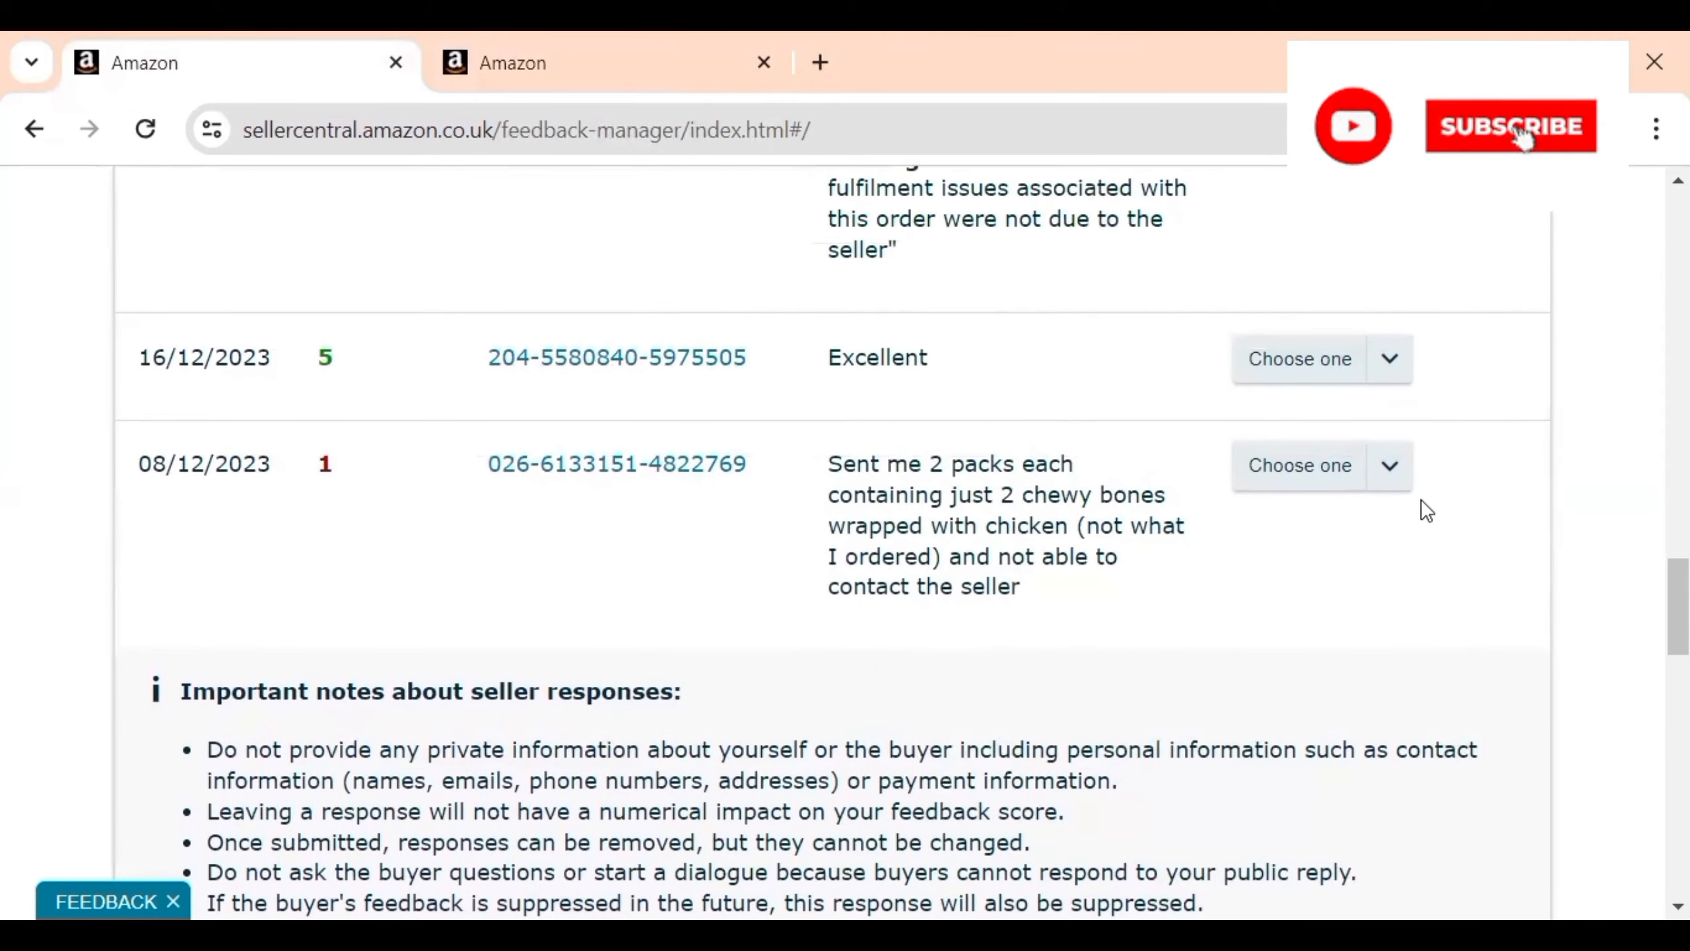
click(1390, 465)
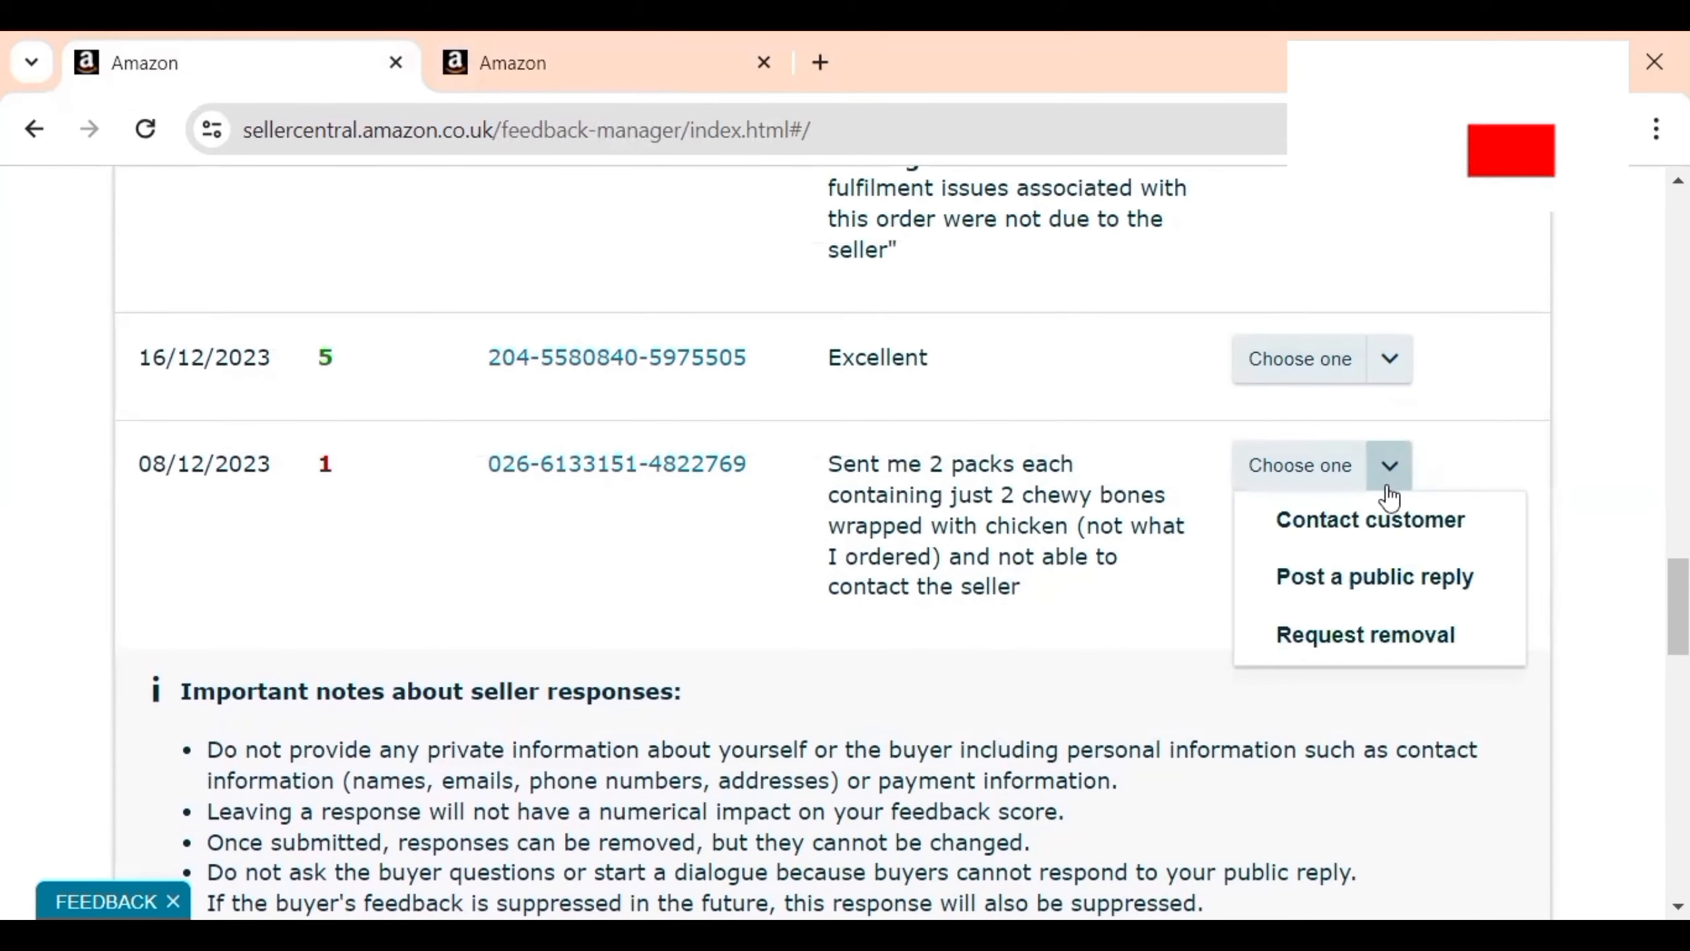
click(1352, 636)
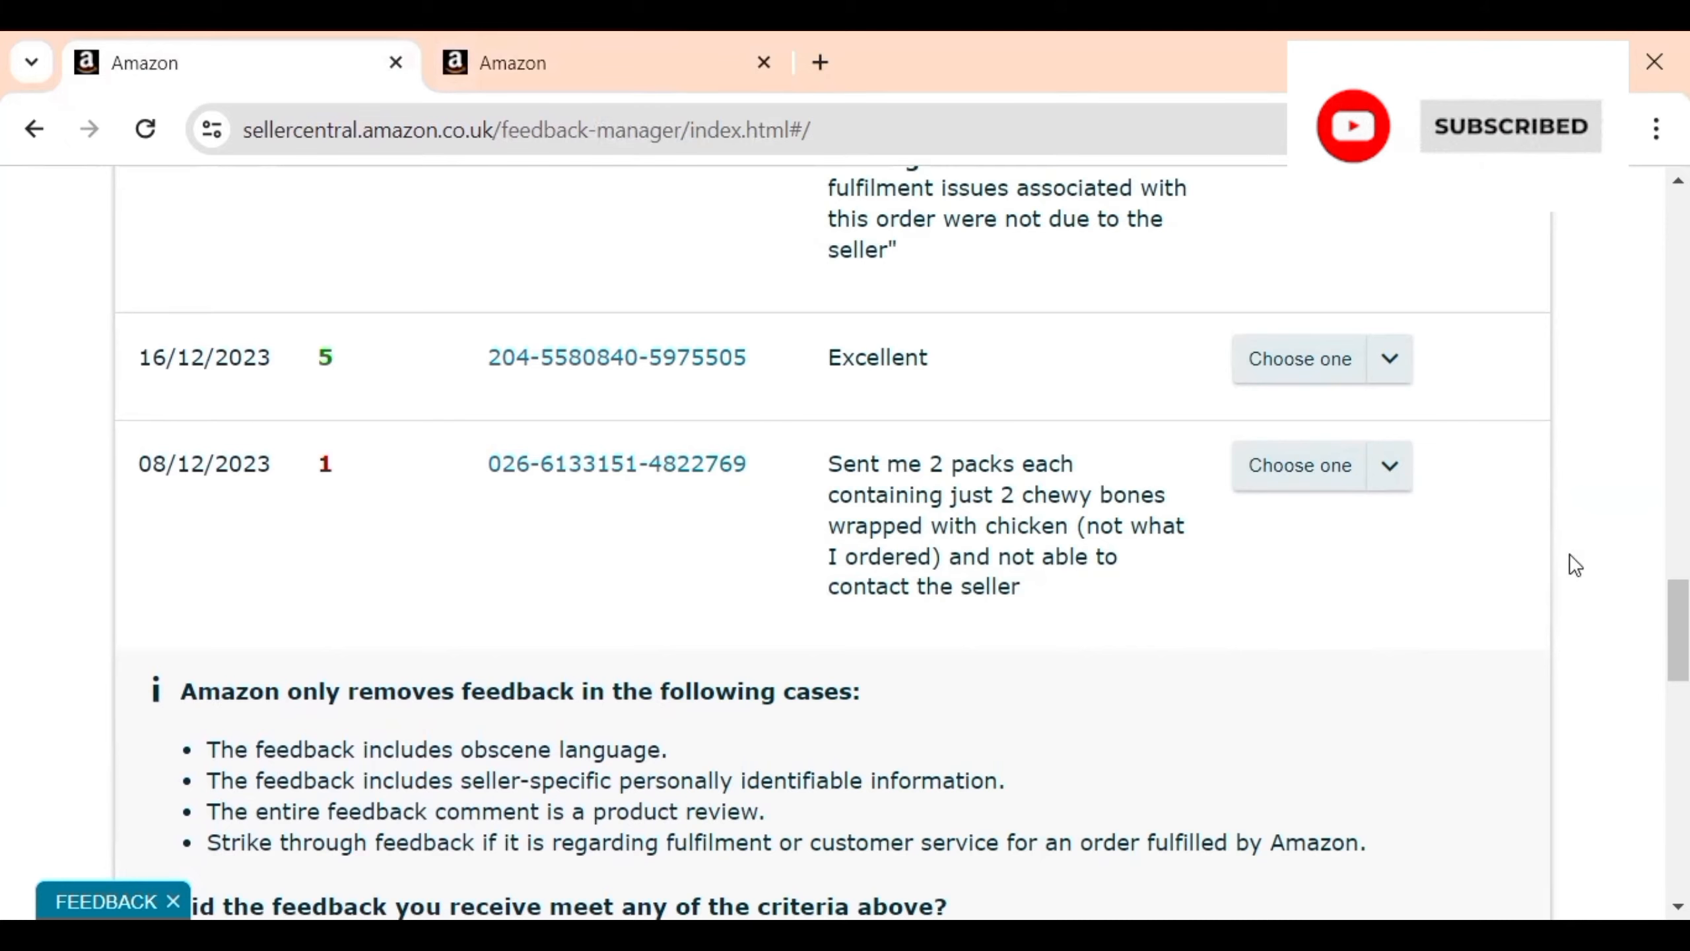
scroll(832, 532, down, 5)
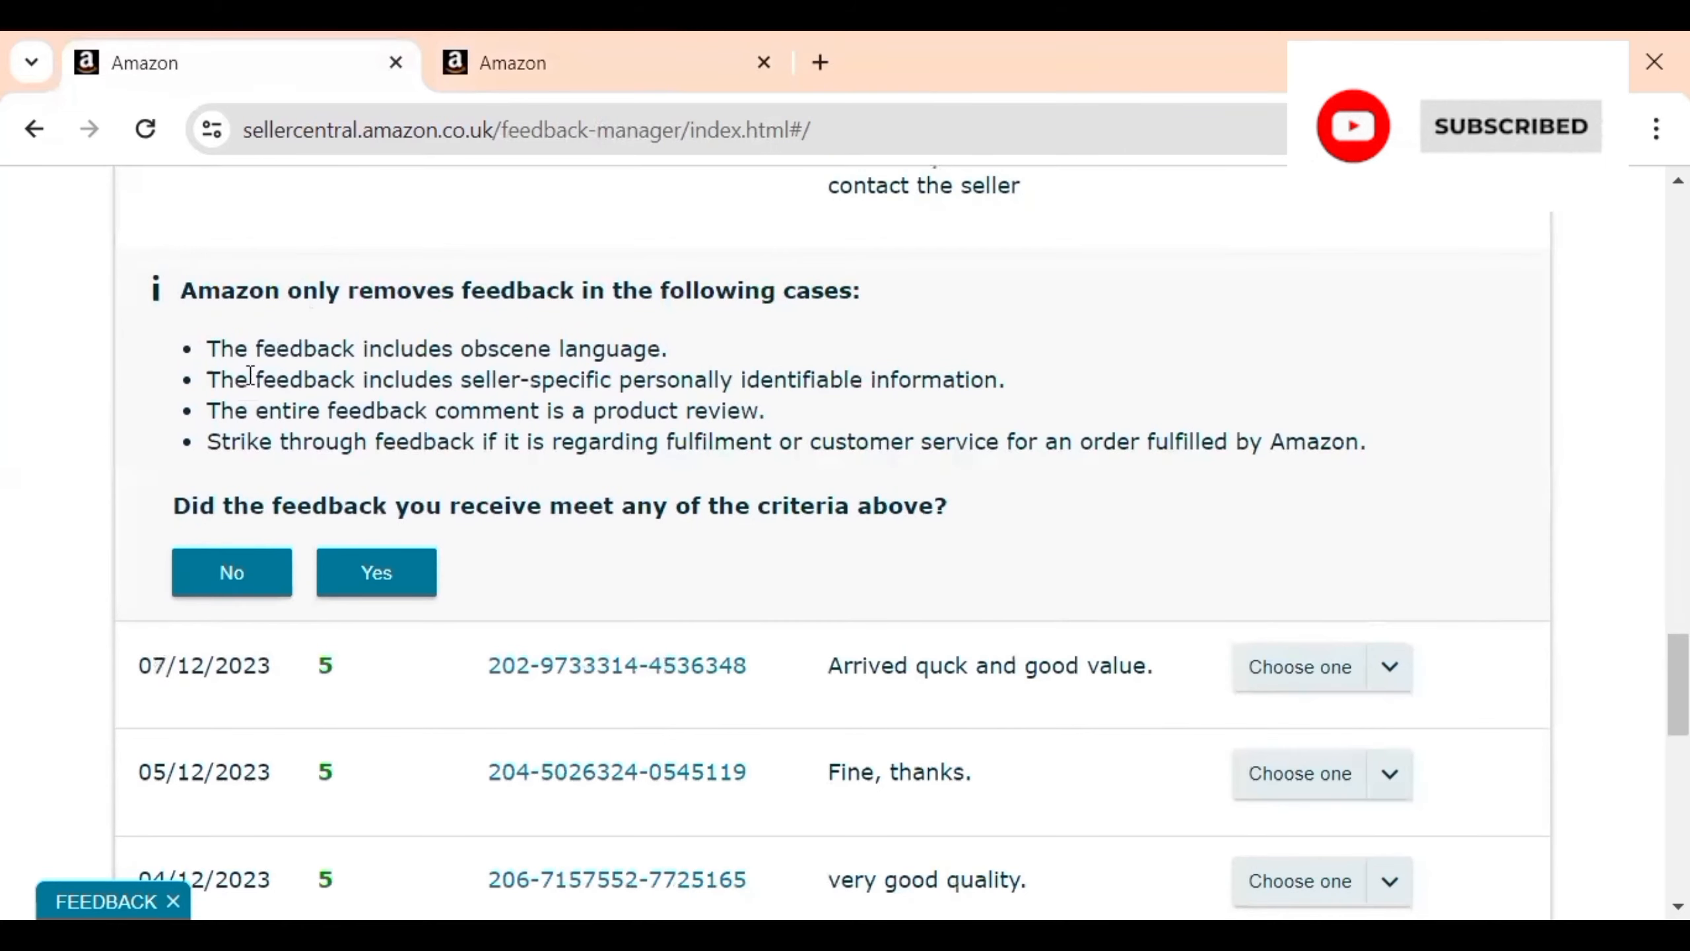
drag(176, 505, 968, 530)
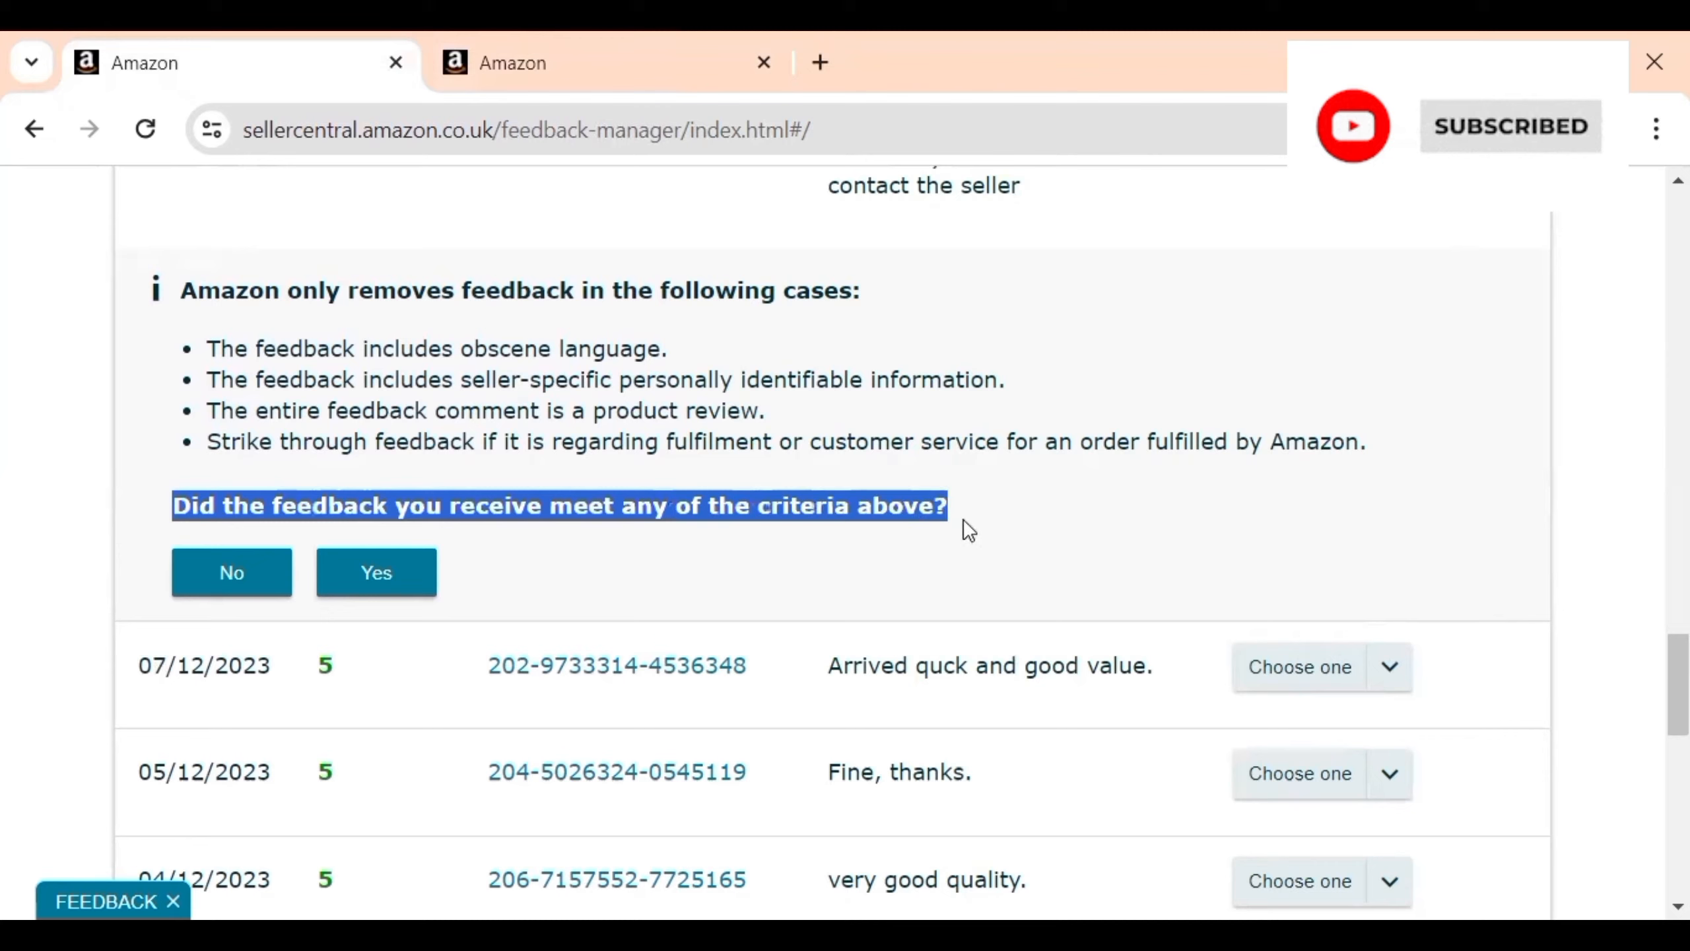